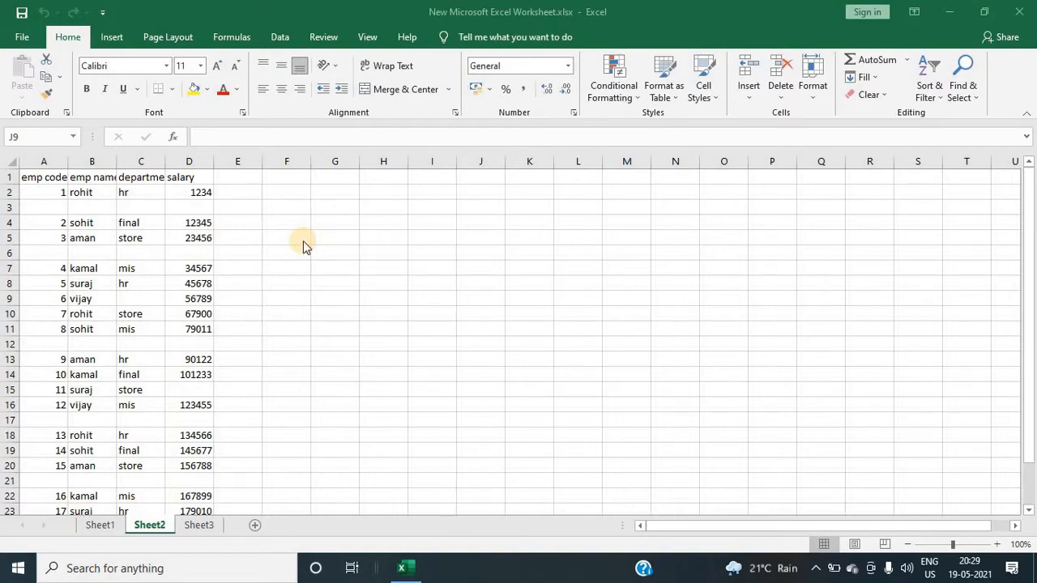
# Step: Close the open workbook and refresh the desktop
pyautogui.click(1019, 15)
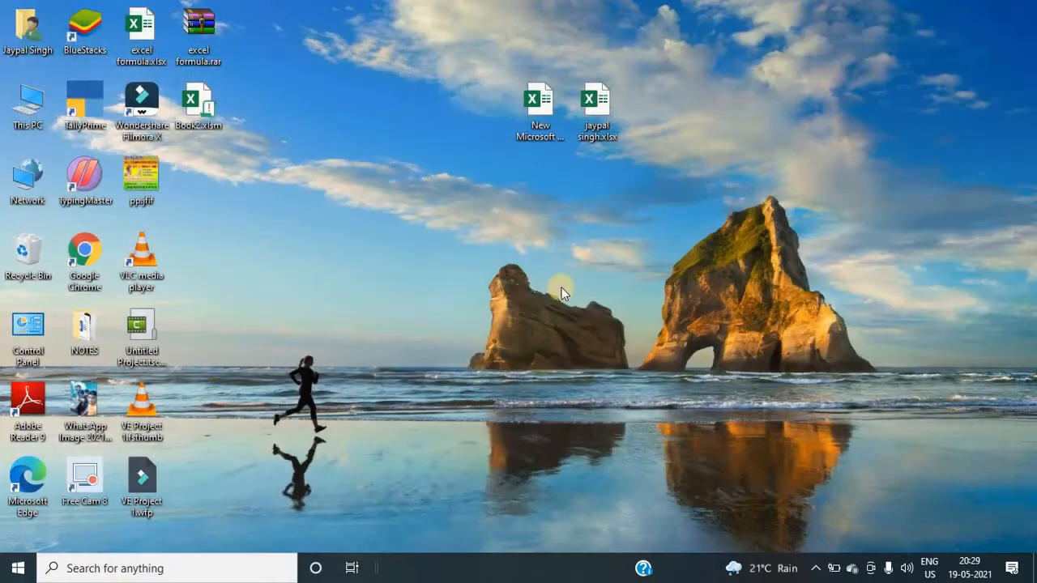
pyautogui.rightClick(430, 176)
pyautogui.click(441, 214)
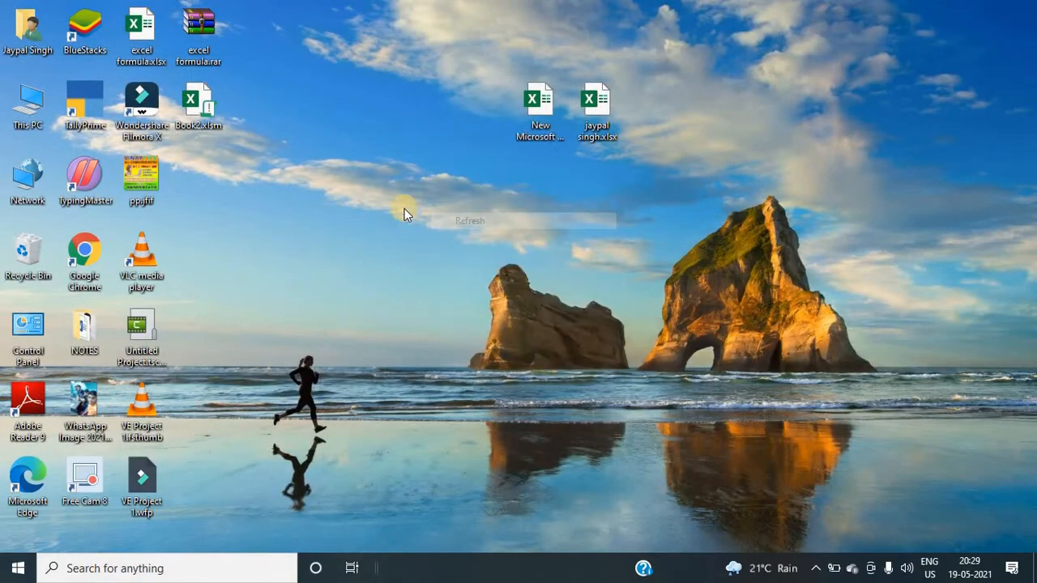
pyautogui.rightClick(404, 208)
pyautogui.click(420, 249)
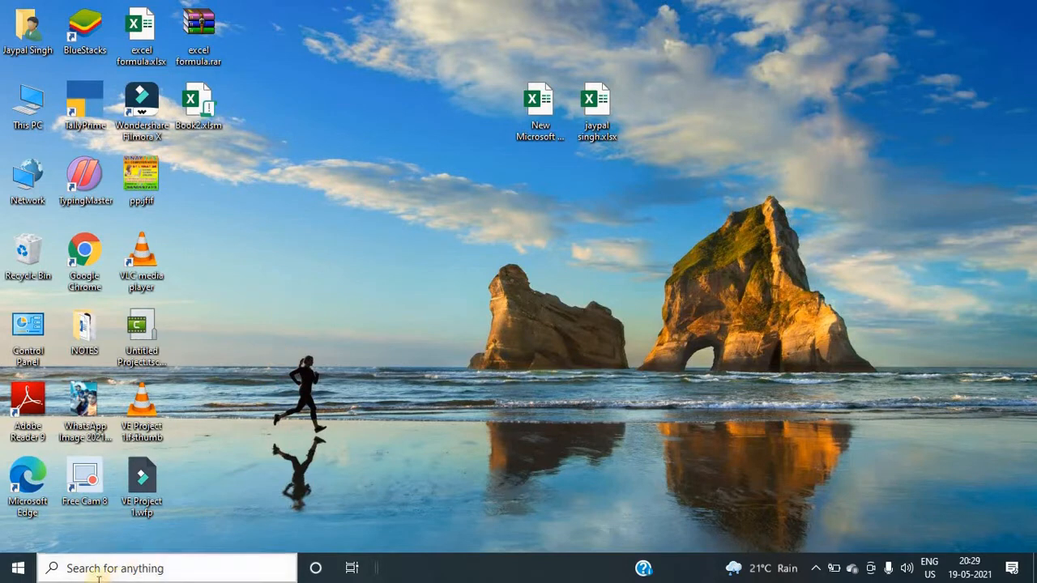
# Step: Search for excel from the taskbar search box, then dismiss the results
pyautogui.click(155, 570)
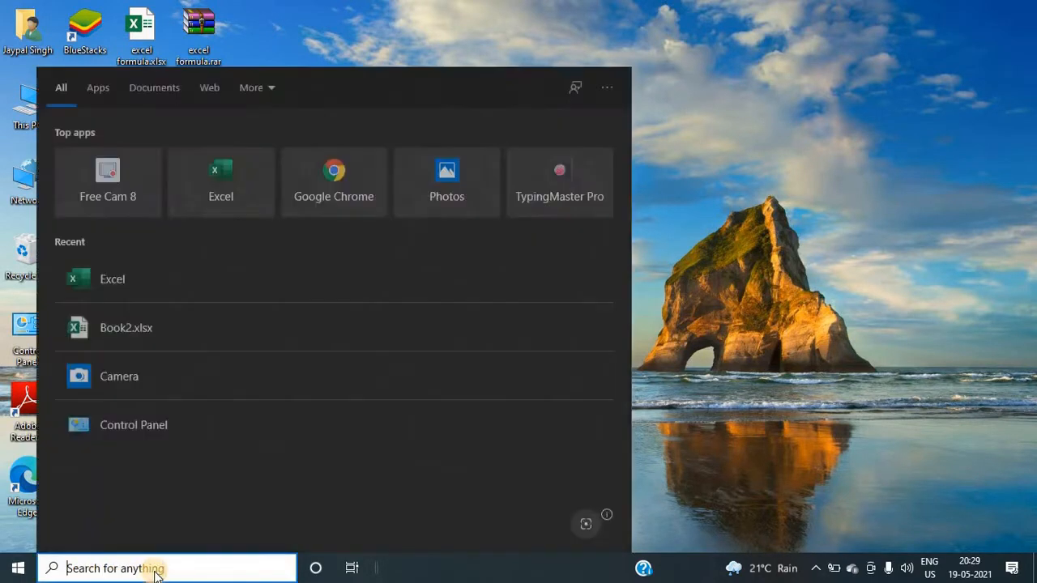
pyautogui.write('excel')
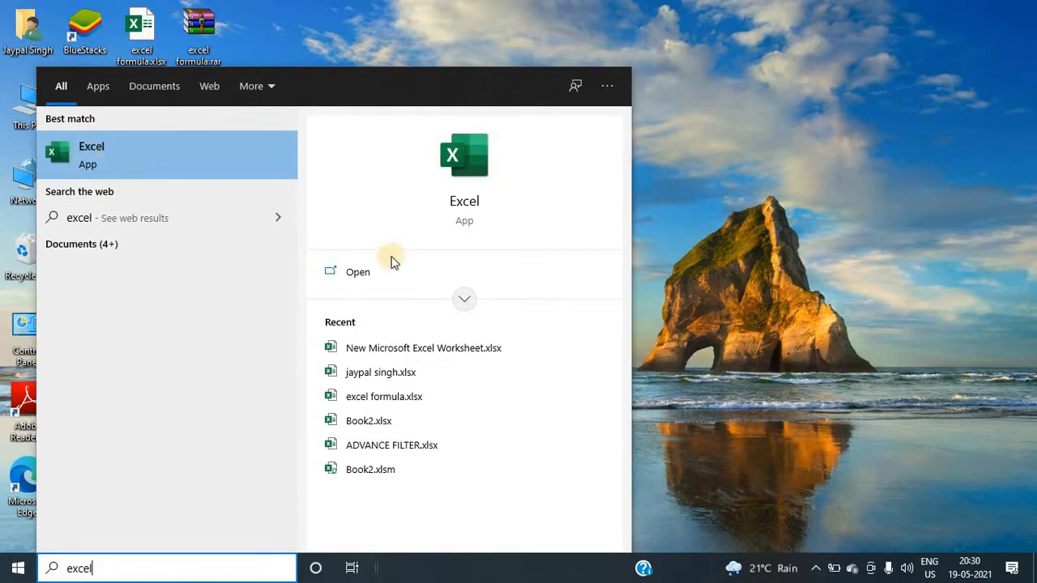
pyautogui.click(683, 172)
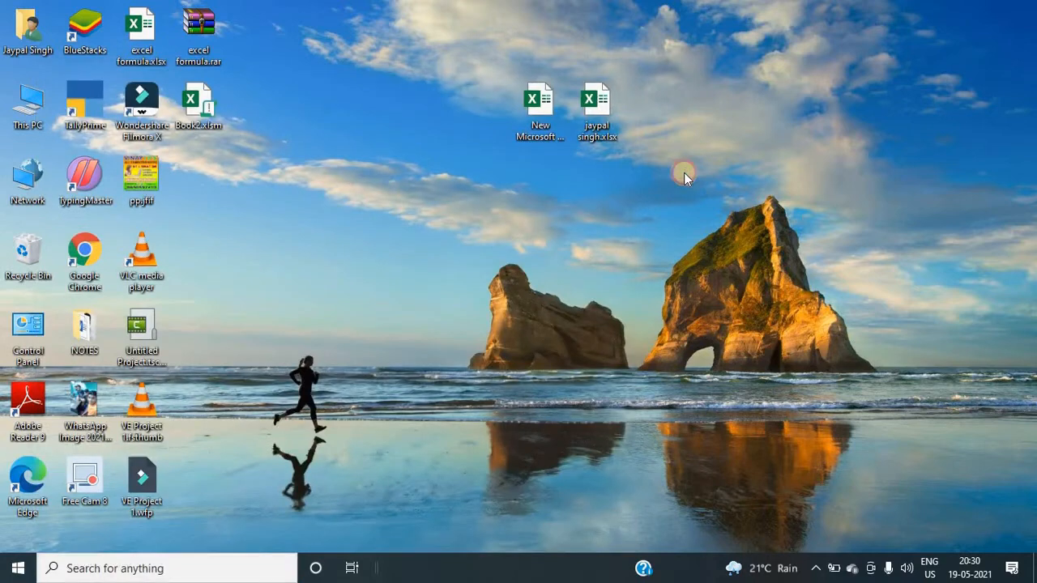
# Step: Browse the Start menu app list down to Excel, then close the menu and refresh the desktop
pyautogui.click(15, 568)
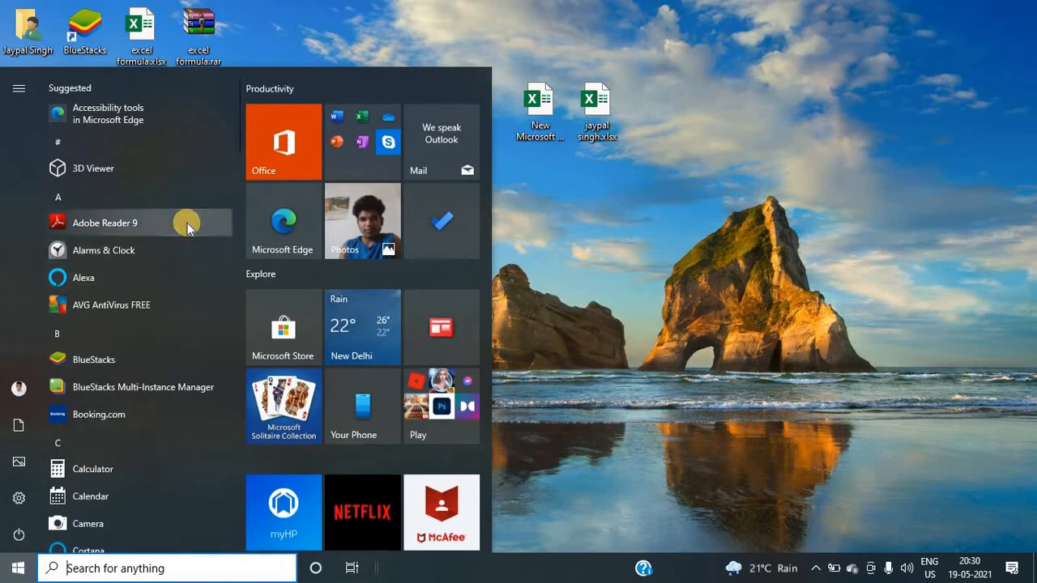
pyautogui.scroll(-3, 187, 223)
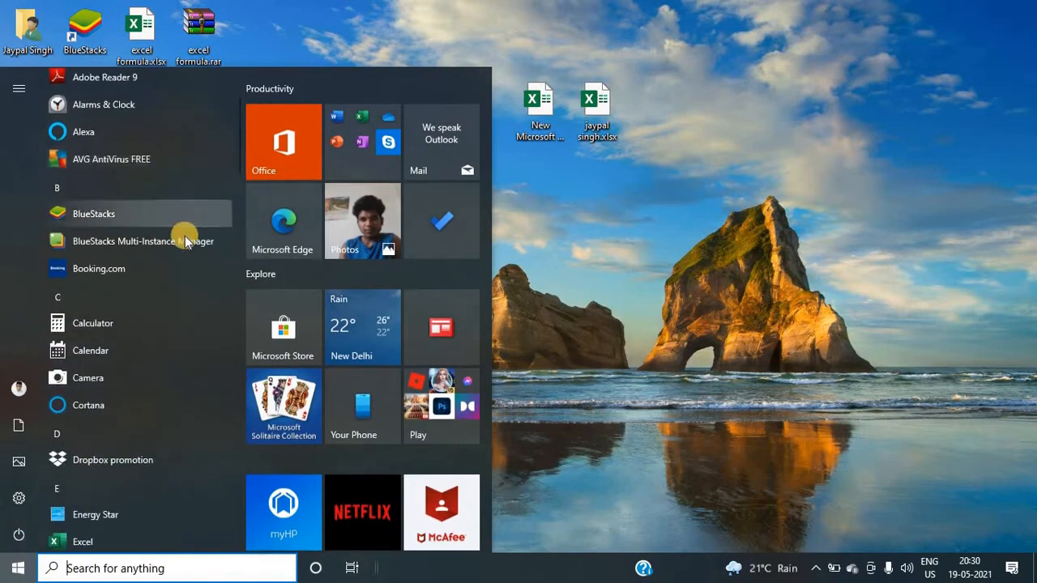
pyautogui.scroll(-3, 176, 297)
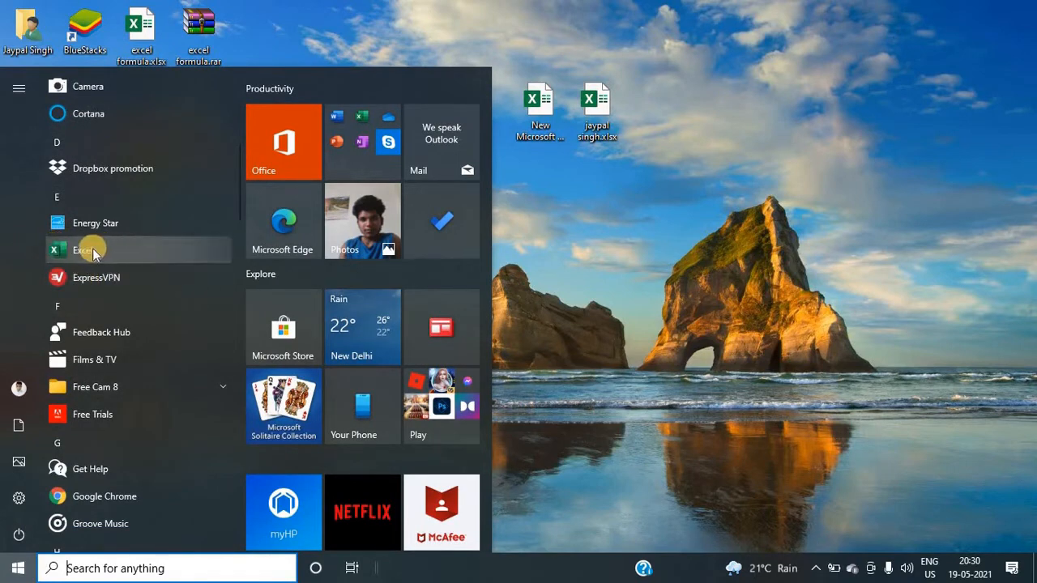
pyautogui.click(536, 224)
pyautogui.rightClick(422, 205)
pyautogui.click(446, 247)
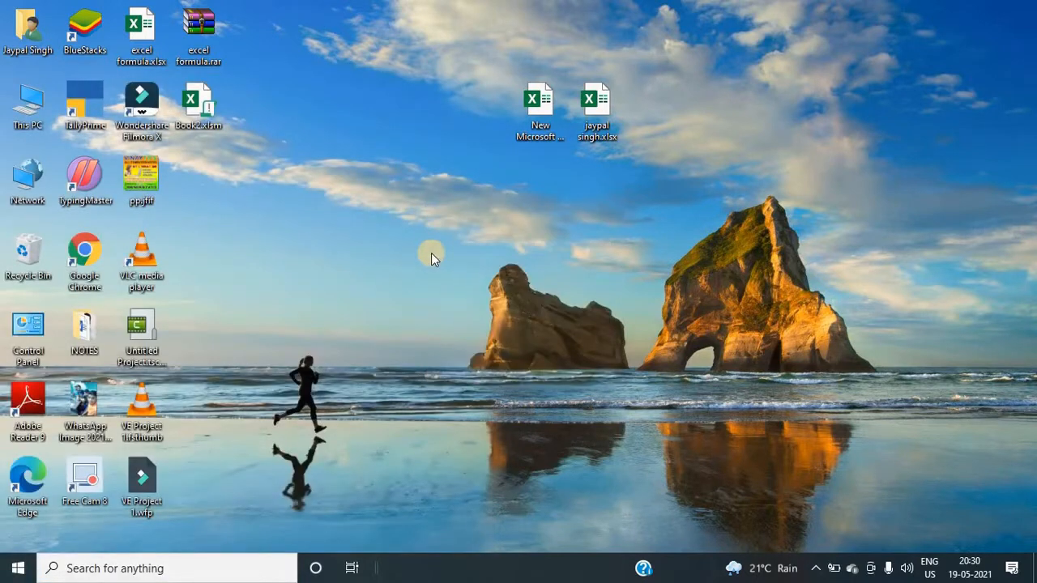
# Step: Launch Excel through the Run dialog by entering excel
pyautogui.press('super+r')
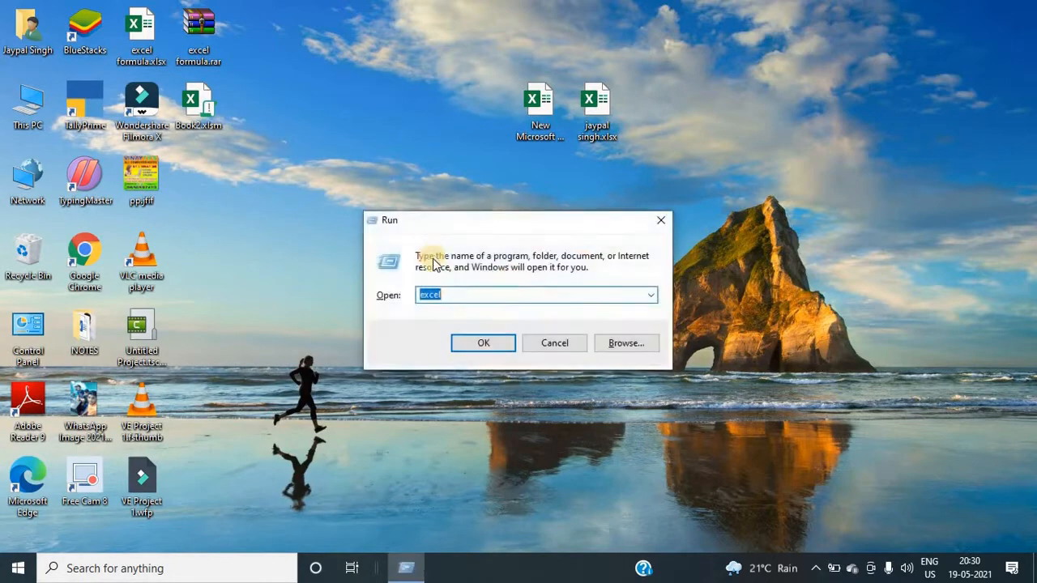
pyautogui.click(460, 294)
pyautogui.press('BackSpace')
pyautogui.press('BackSpace')
pyautogui.press('BackSpace')
pyautogui.press('BackSpace')
pyautogui.press('BackSpace')
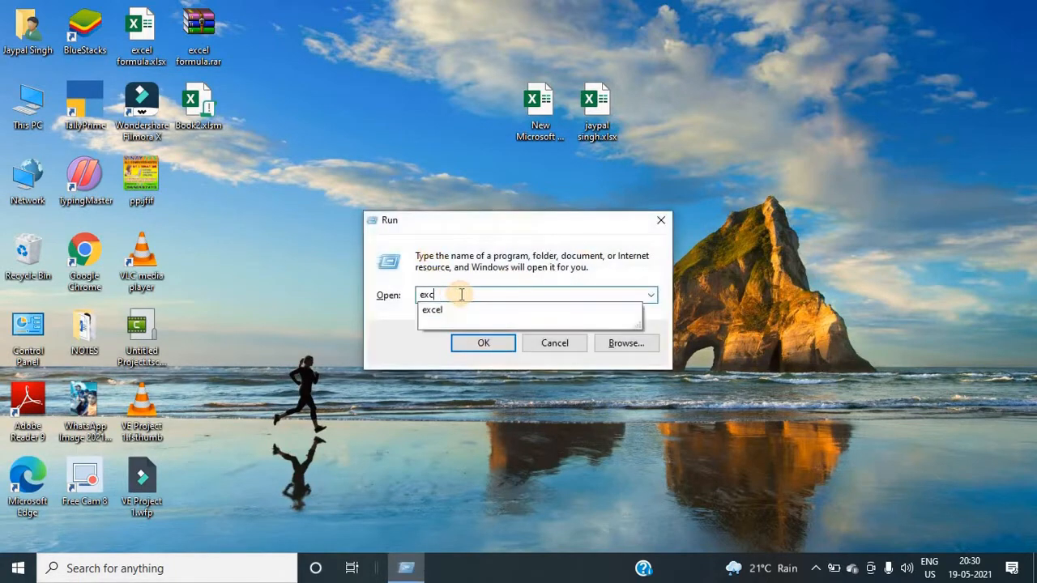
pyautogui.write('excel')
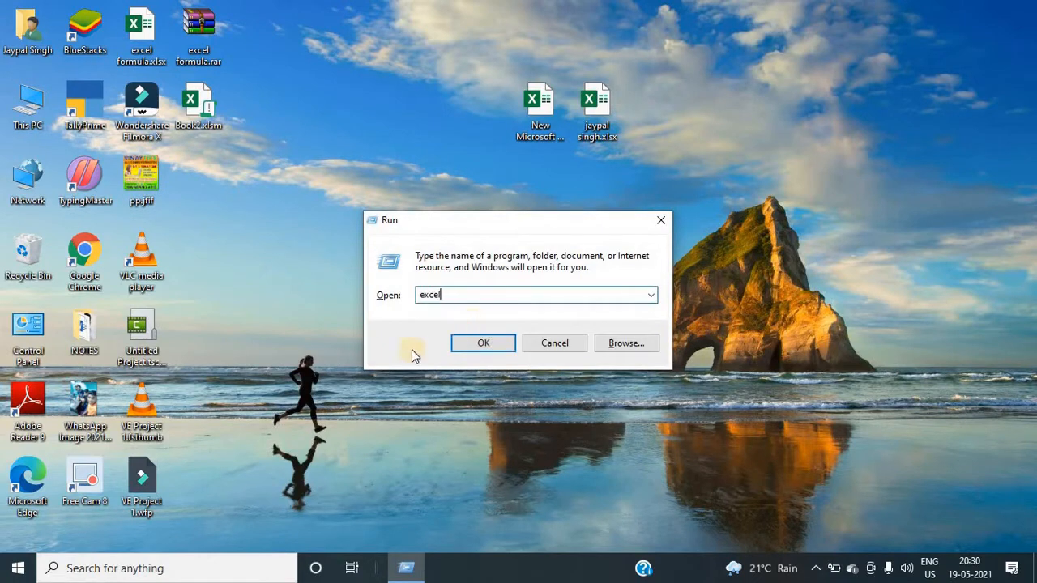
pyautogui.click(479, 347)
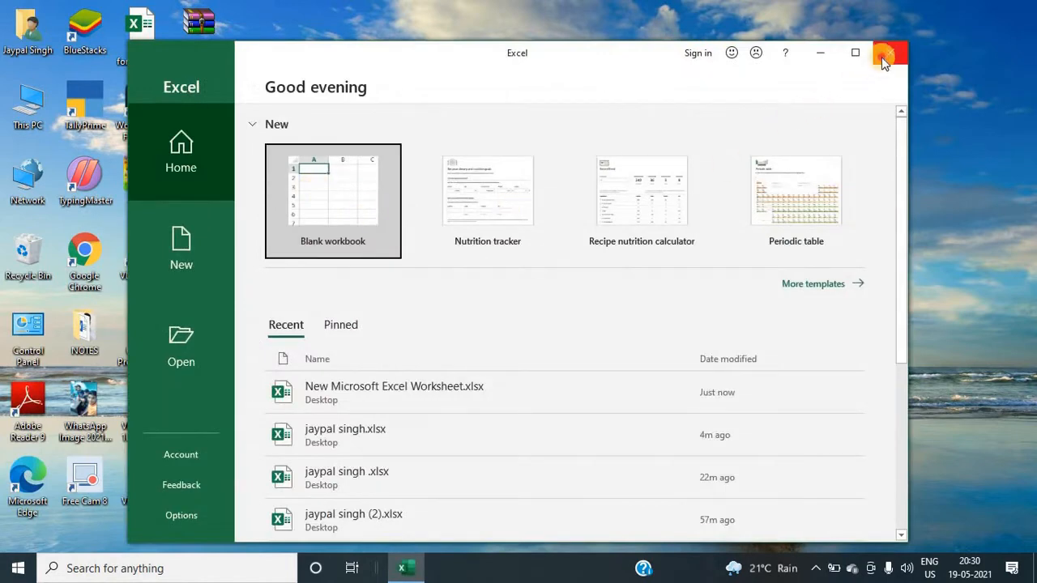
# Step: Close the Excel start screen and refresh the desktop
pyautogui.click(883, 55)
pyautogui.rightClick(403, 152)
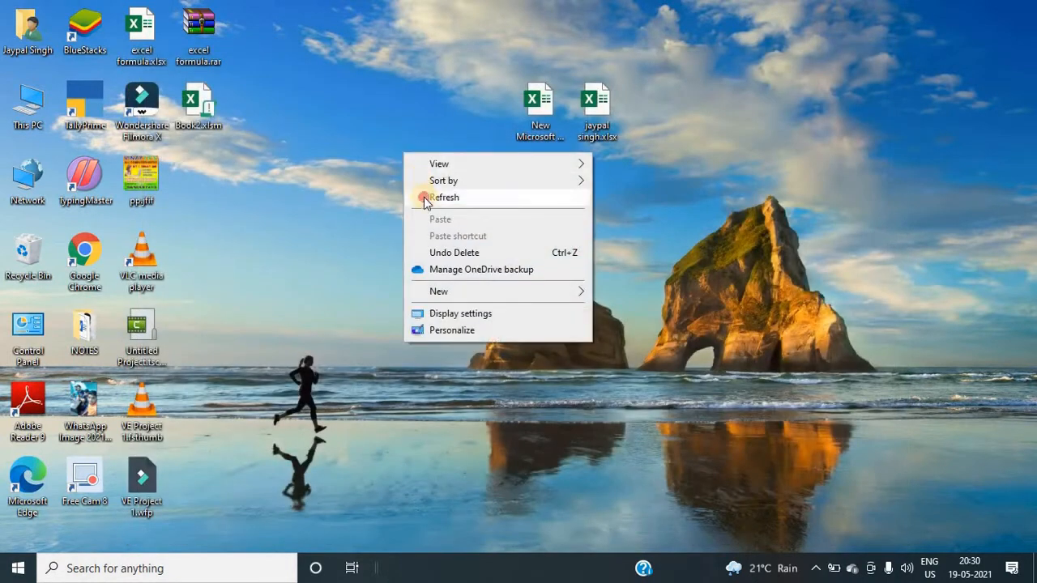
pyautogui.click(424, 198)
pyautogui.rightClick(378, 139)
pyautogui.click(405, 186)
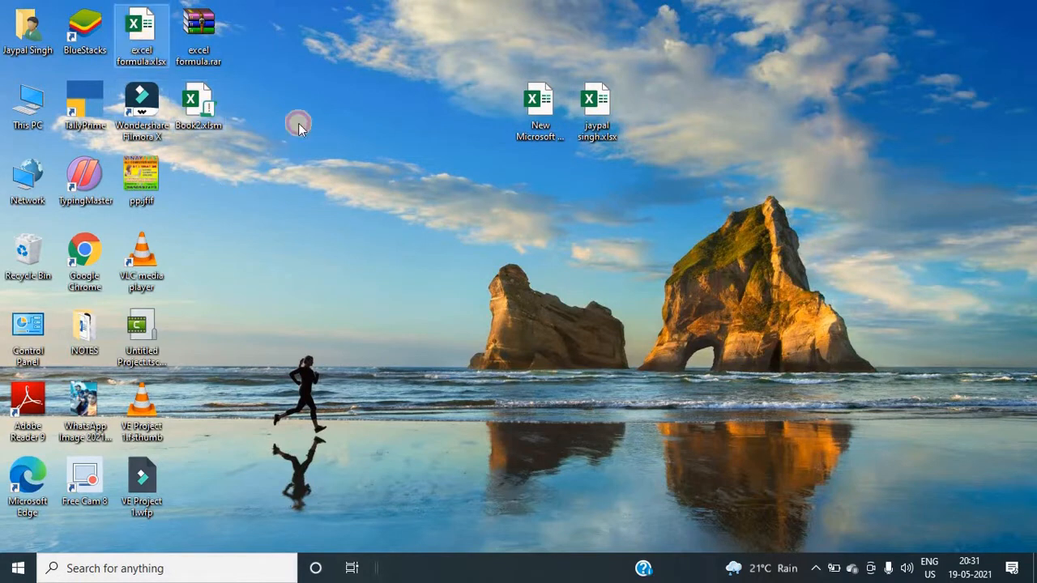
# Step: Create a new Microsoft Excel Worksheet file on the desktop
pyautogui.rightClick(369, 132)
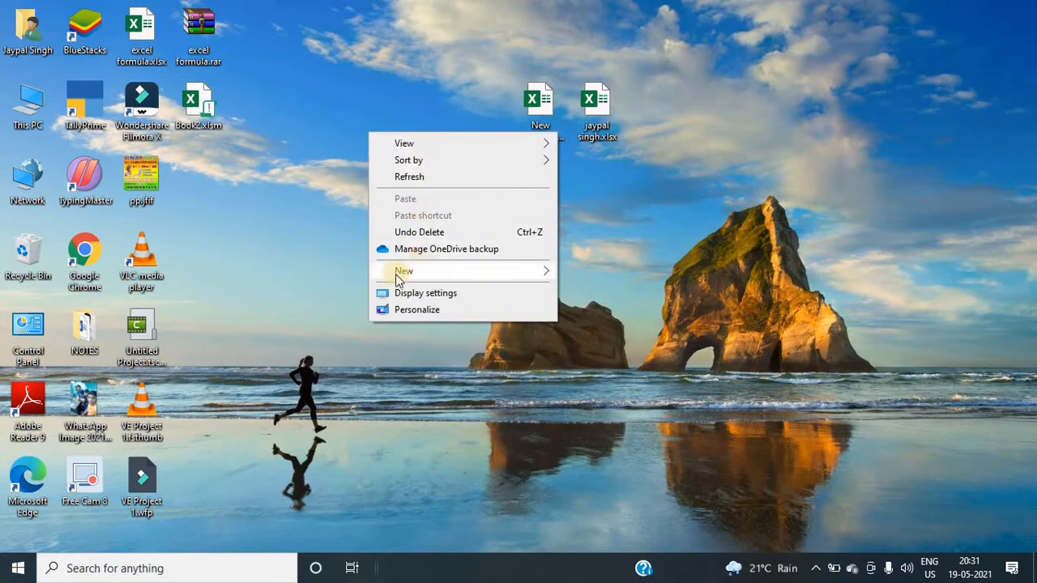
pyautogui.moveTo(415, 273)
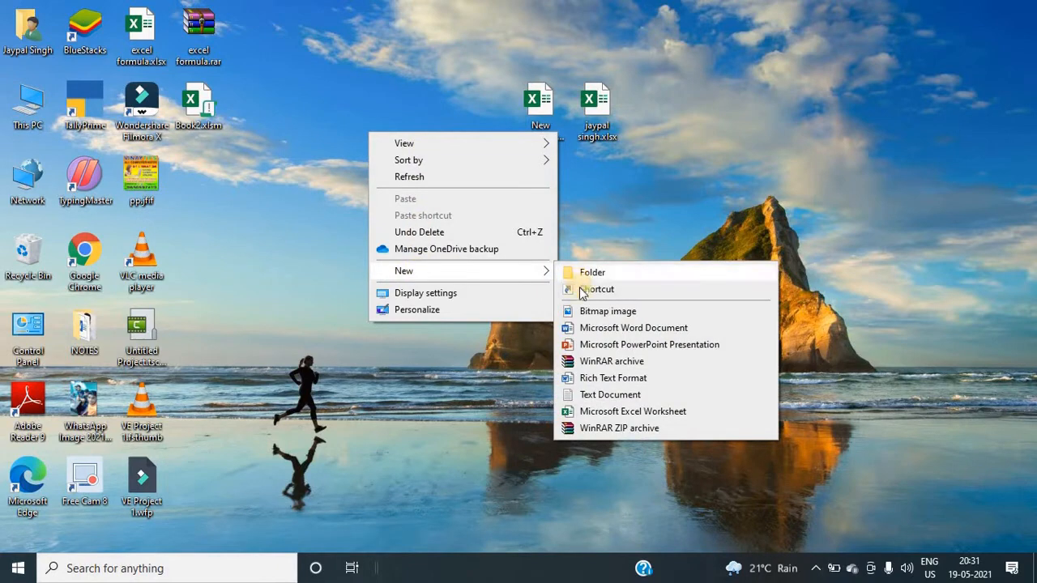
pyautogui.click(609, 414)
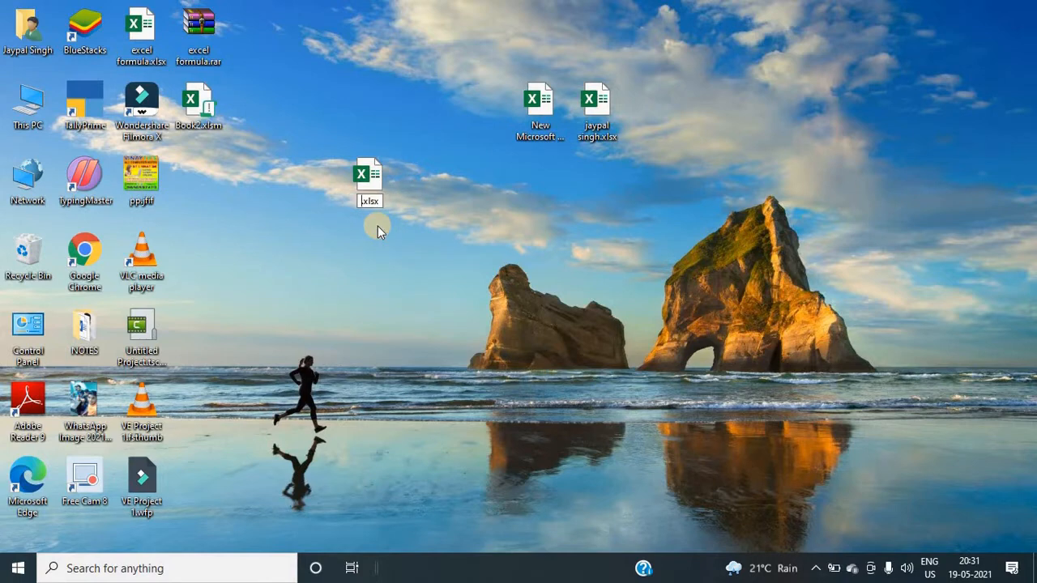
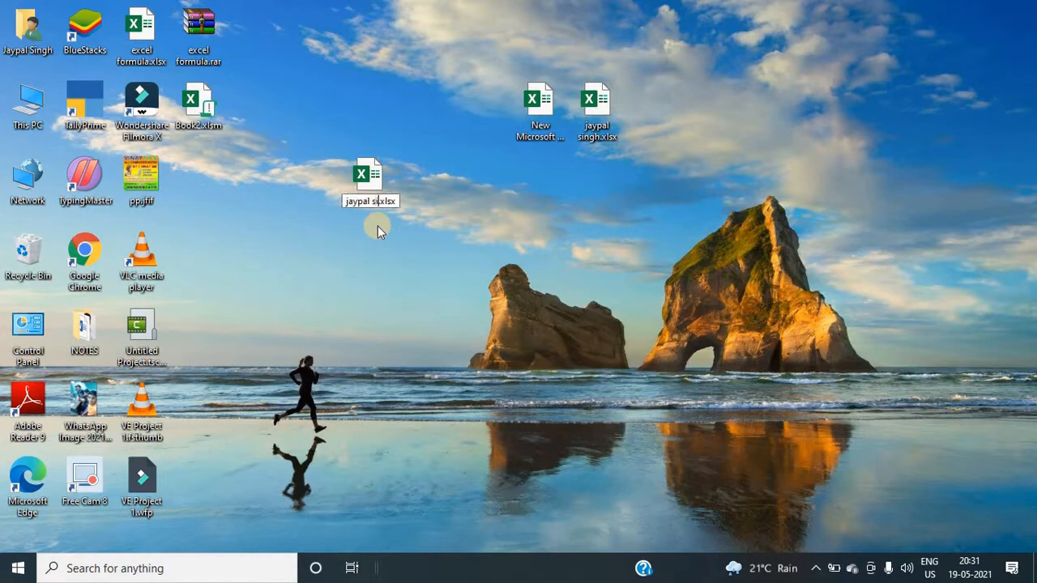
# Step: Rename the new worksheet file with the user's full name and confirm the rename
pyautogui.press('Return')
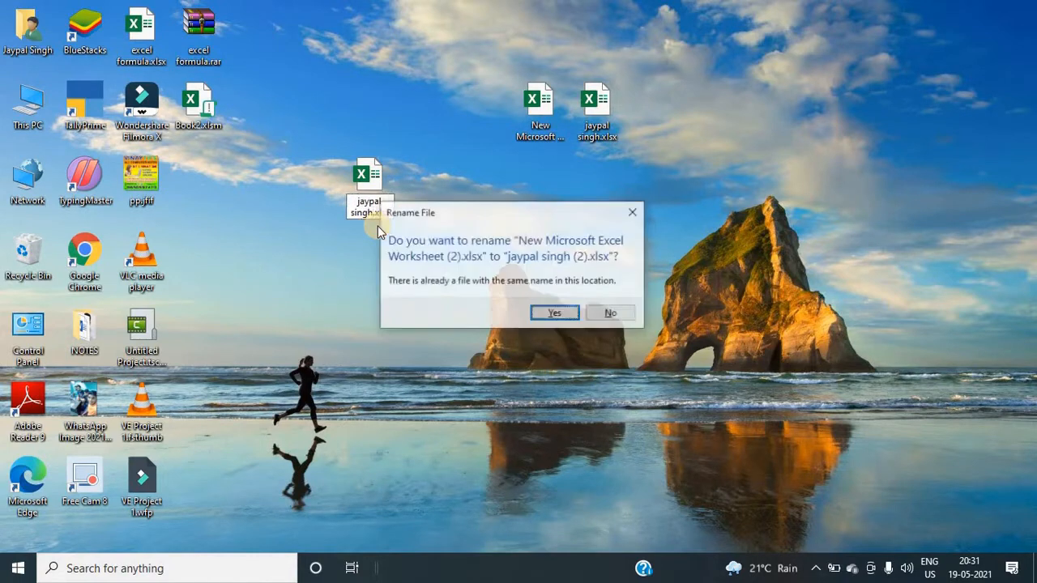
pyautogui.click(541, 312)
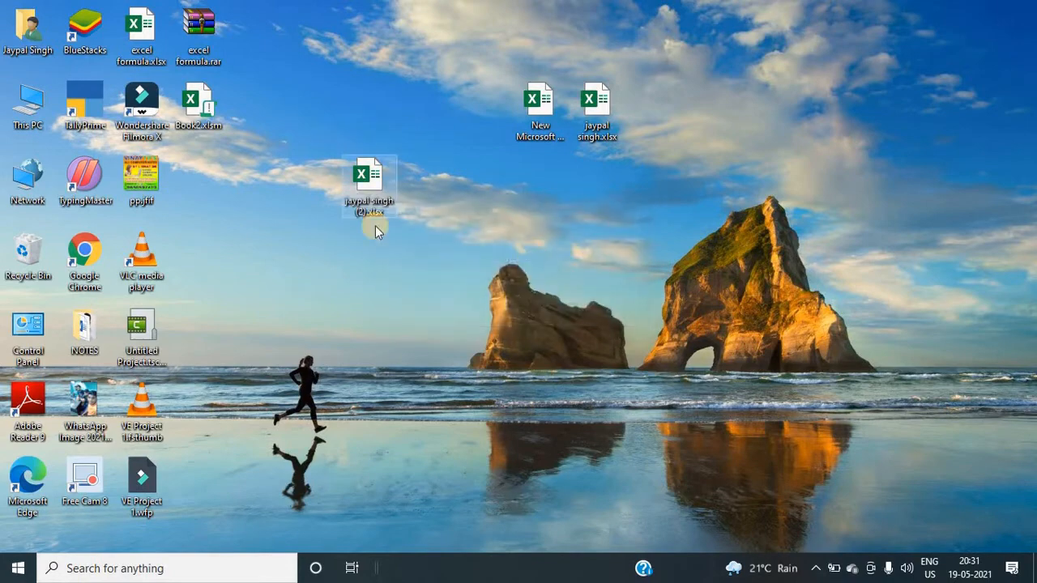
# Step: Refresh the desktop, open the renamed workbook, and maximize the Excel window
pyautogui.rightClick(438, 184)
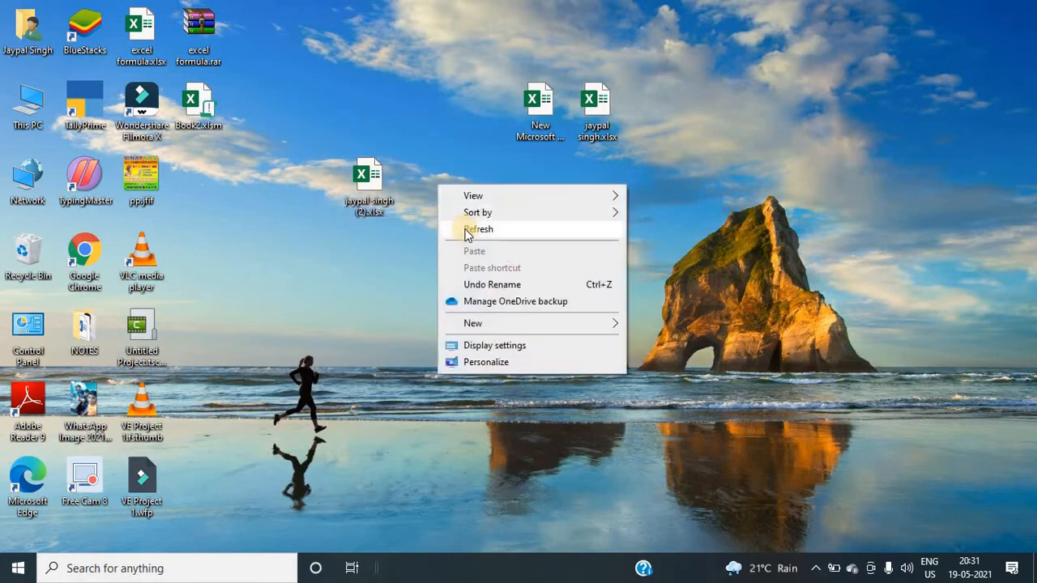
pyautogui.click(450, 231)
pyautogui.rightClick(418, 158)
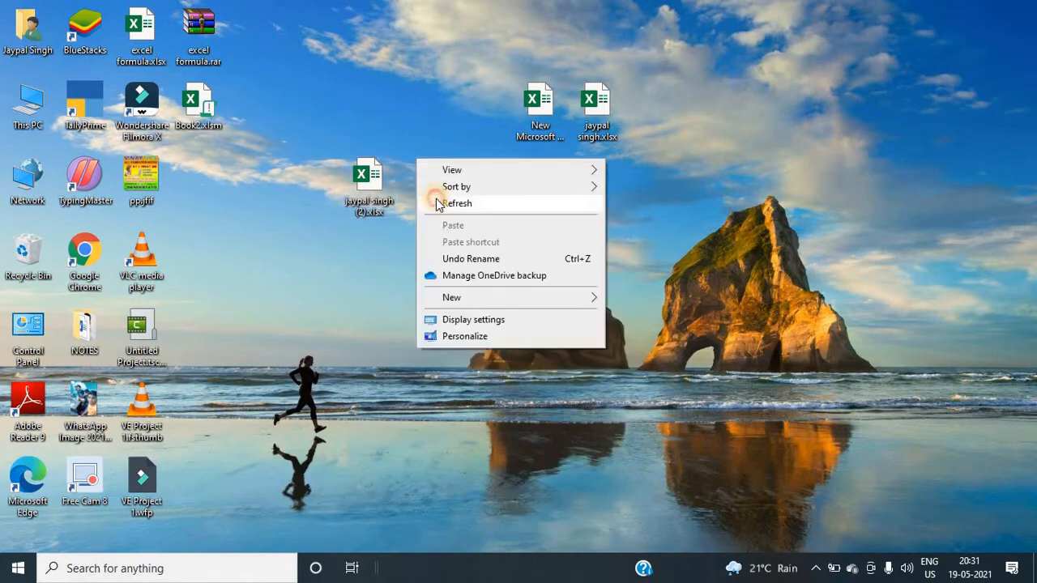
pyautogui.click(438, 204)
pyautogui.doubleClick(364, 188)
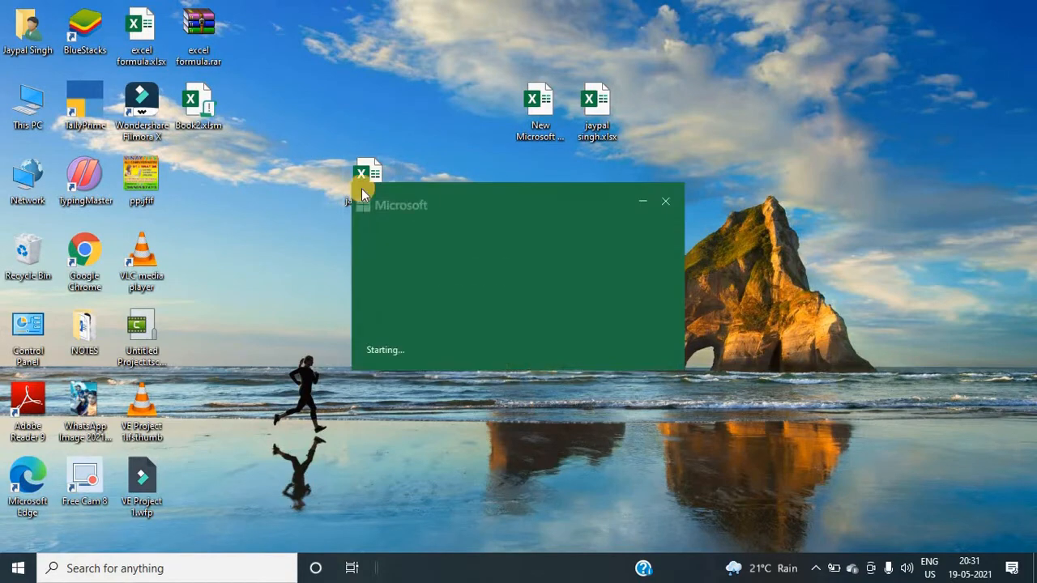
pyautogui.click(855, 55)
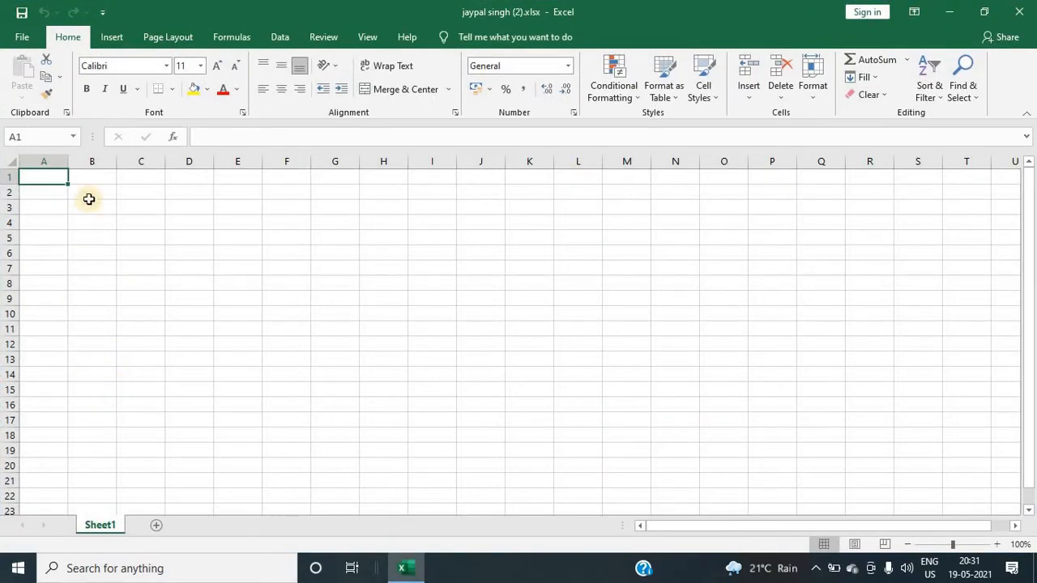
# Step: Select columns A through E one at a time to show the columns
pyautogui.click(60, 161)
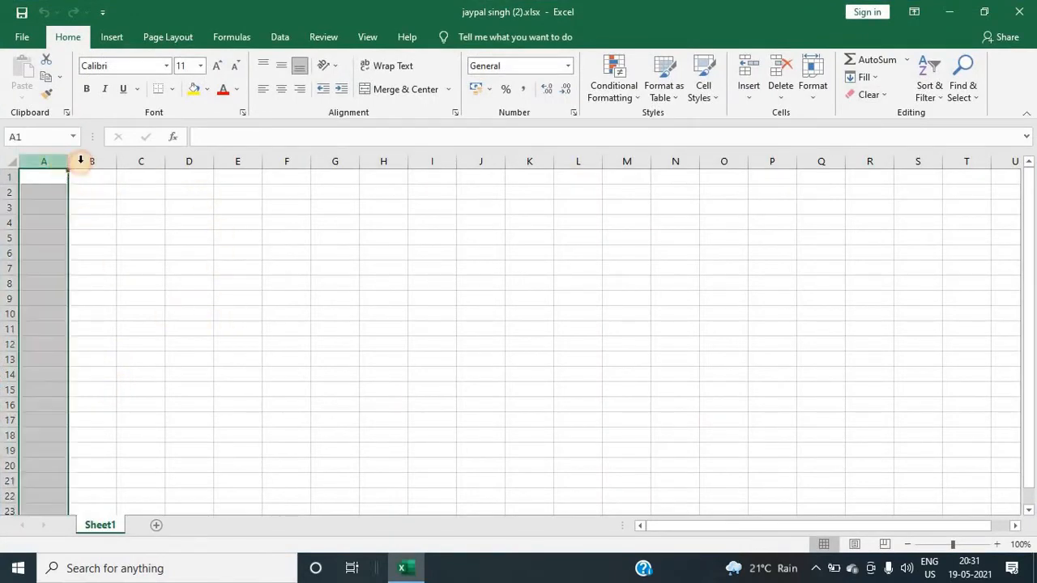
pyautogui.click(86, 161)
pyautogui.click(146, 161)
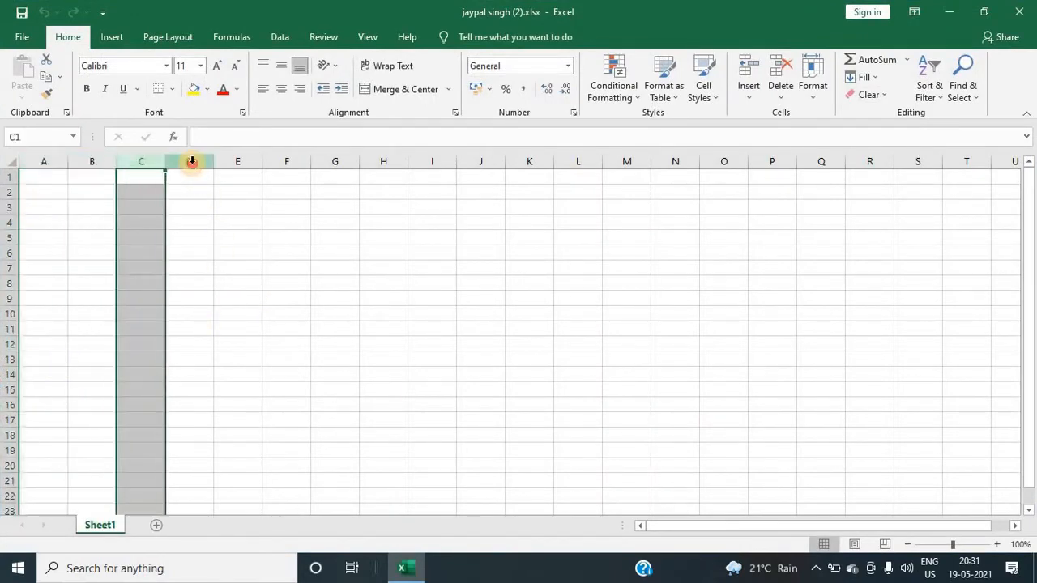
pyautogui.click(191, 161)
pyautogui.click(227, 161)
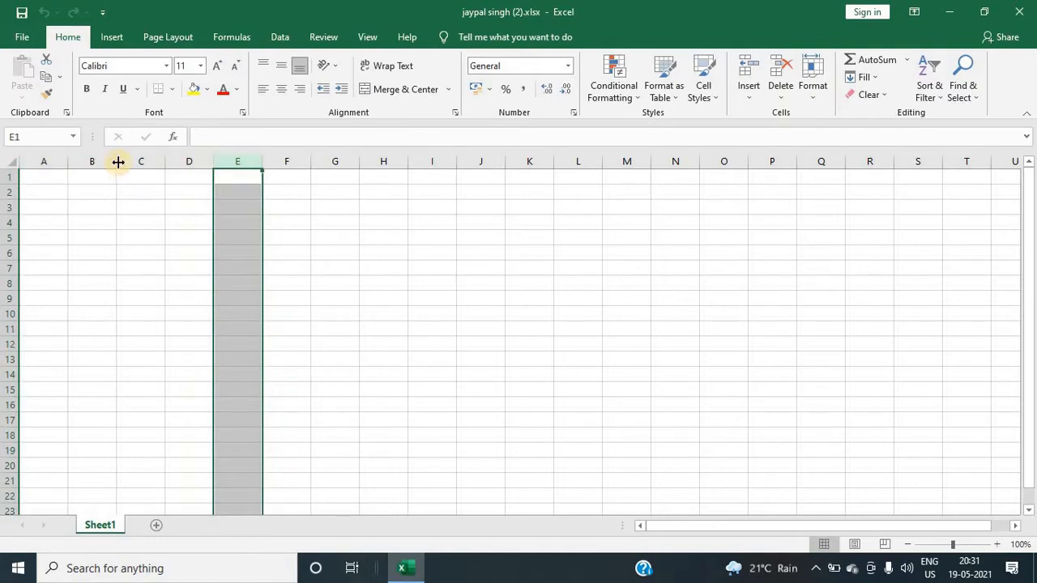
pyautogui.click(188, 161)
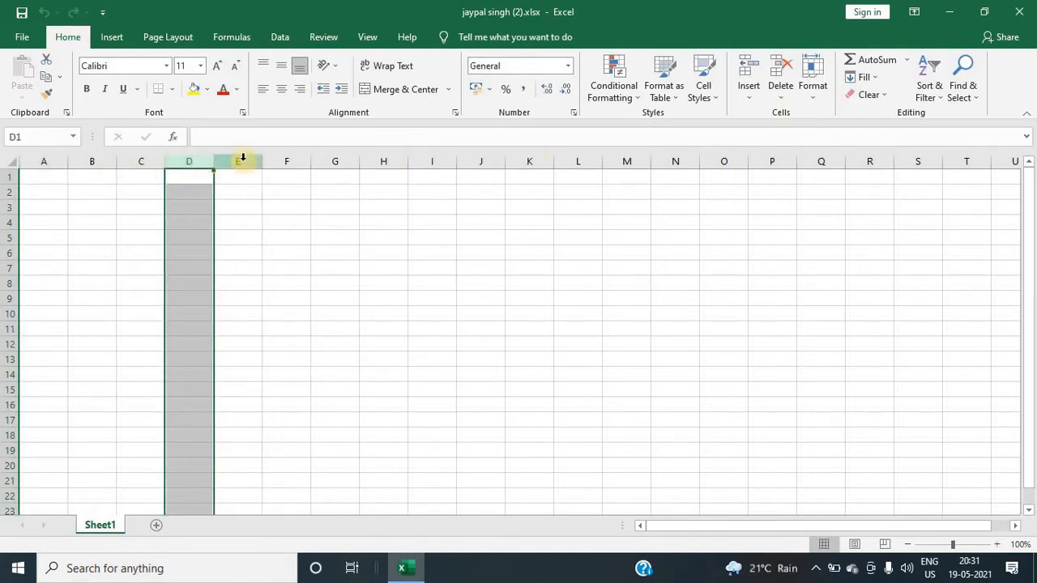
pyautogui.click(243, 161)
# Step: Select rows 1 through 5 one at a time, then a cell and column D
pyautogui.click(5, 177)
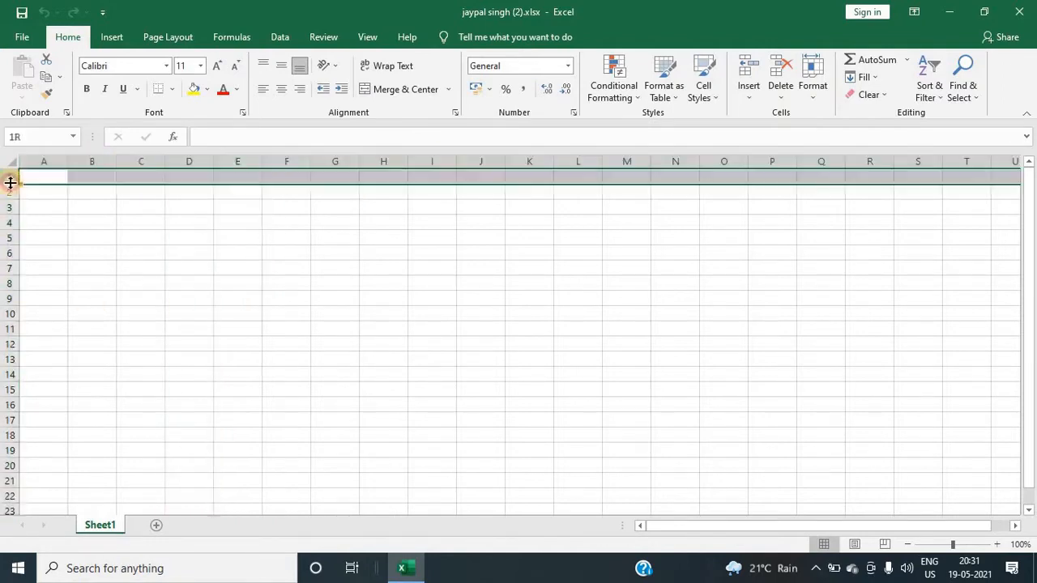
pyautogui.click(6, 192)
pyautogui.click(8, 207)
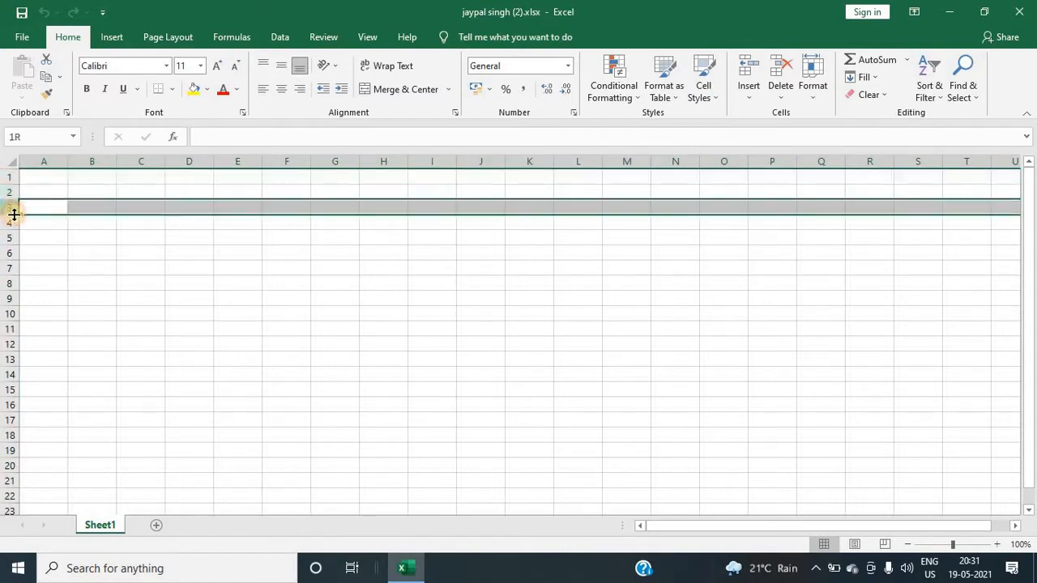
pyautogui.click(6, 223)
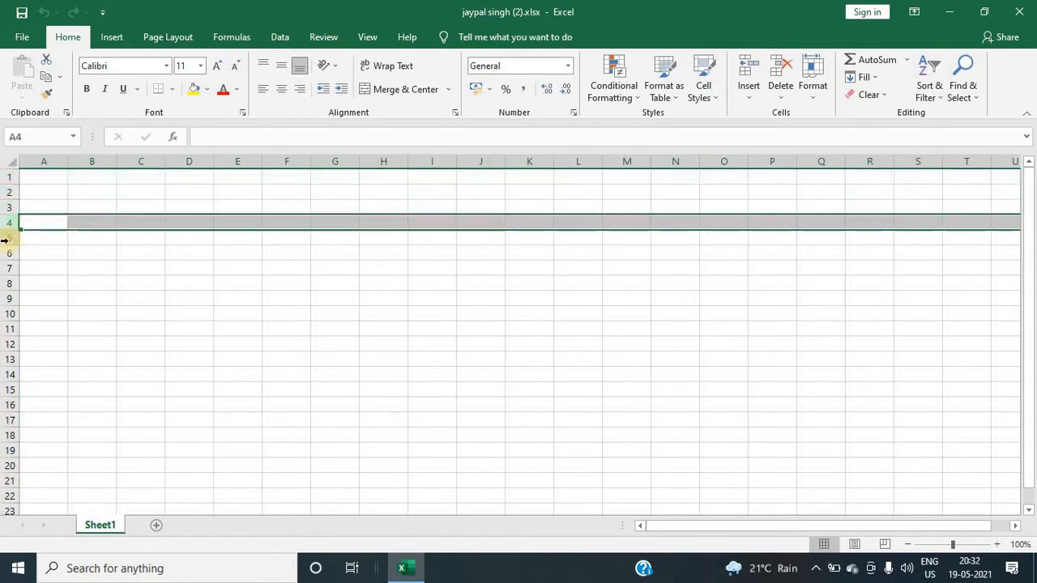
pyautogui.click(7, 238)
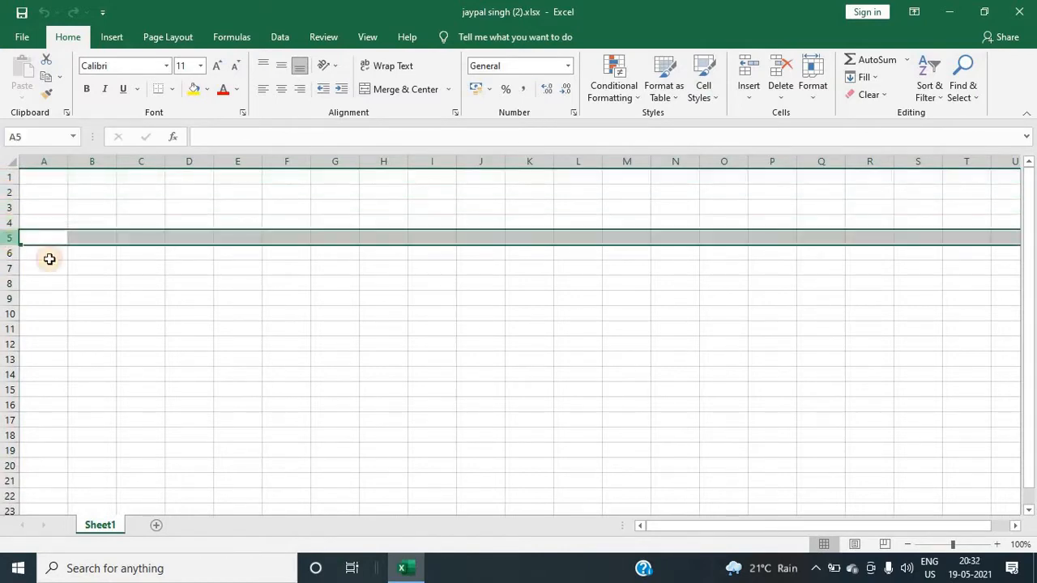
pyautogui.click(195, 327)
pyautogui.click(192, 163)
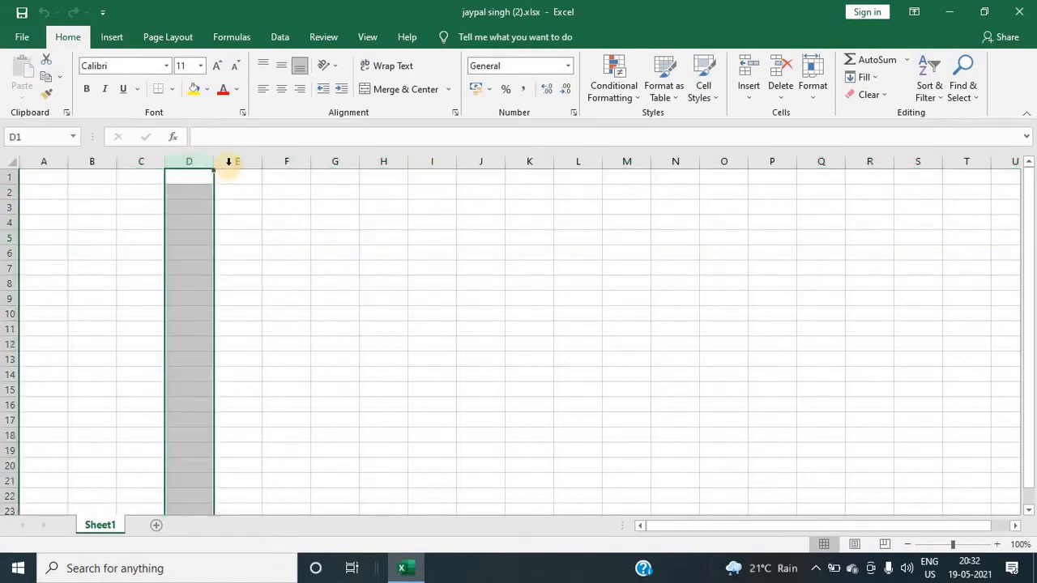
# Step: Select column E and then row 2 to point out a column and a row
pyautogui.click(231, 162)
pyautogui.click(6, 193)
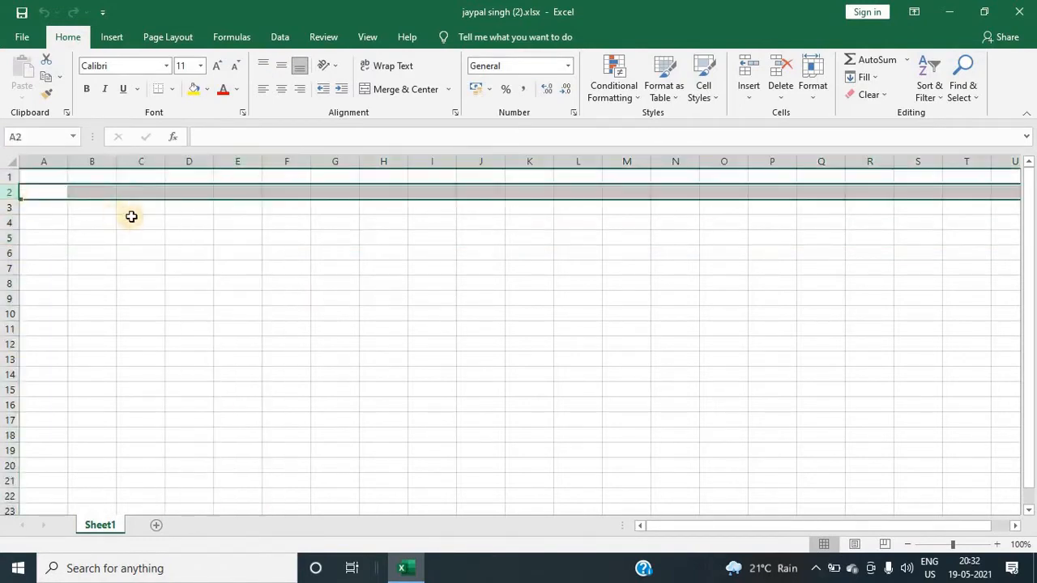
pyautogui.click(133, 218)
# Step: Enter the labels 'columns' in cell C3 and 'rows' in cell C4
pyautogui.click(139, 205)
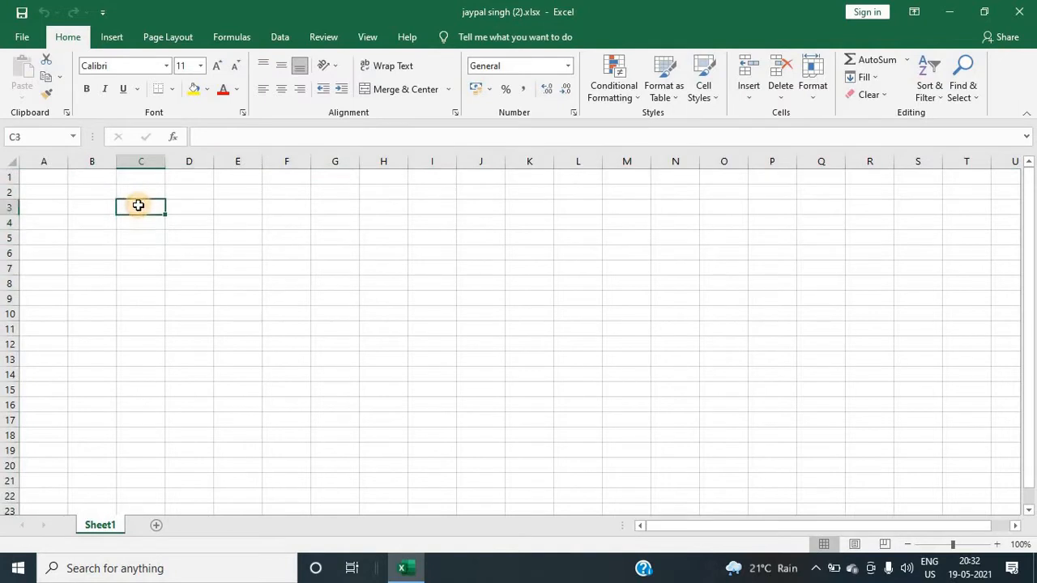
pyautogui.write('columns')
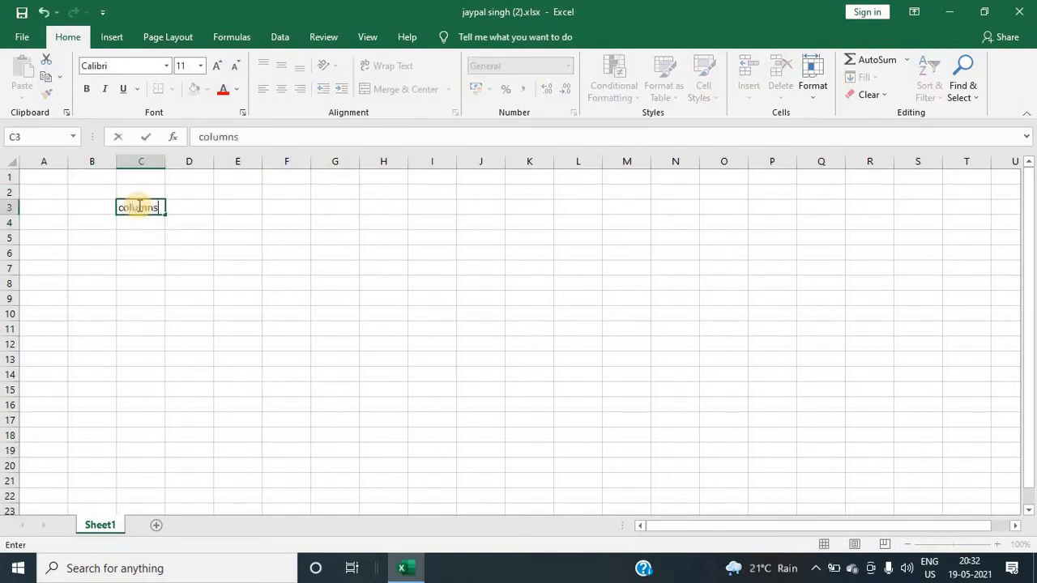
pyautogui.press('Return')
pyautogui.write('rows')
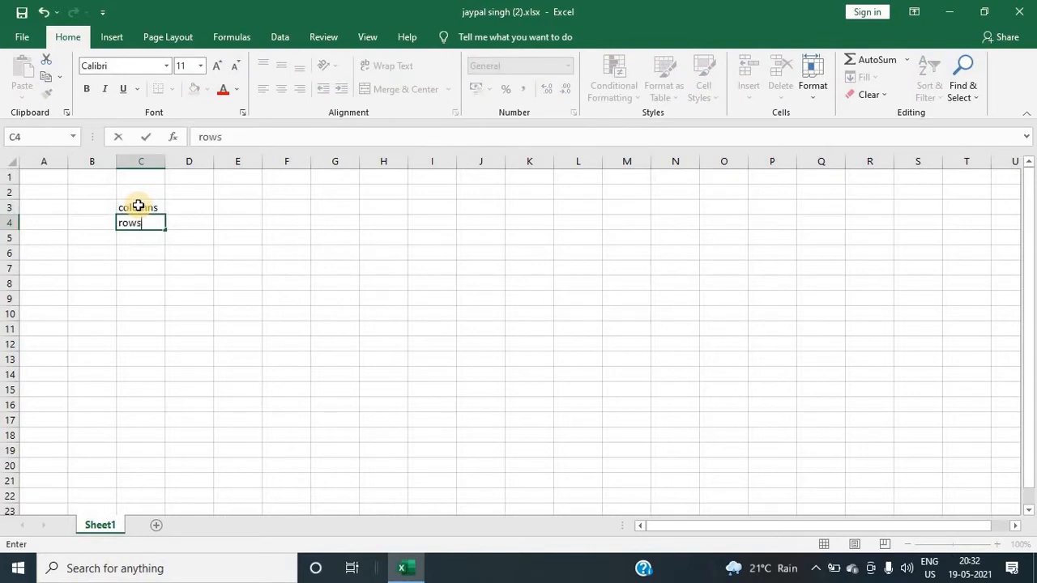
pyautogui.press('Return')
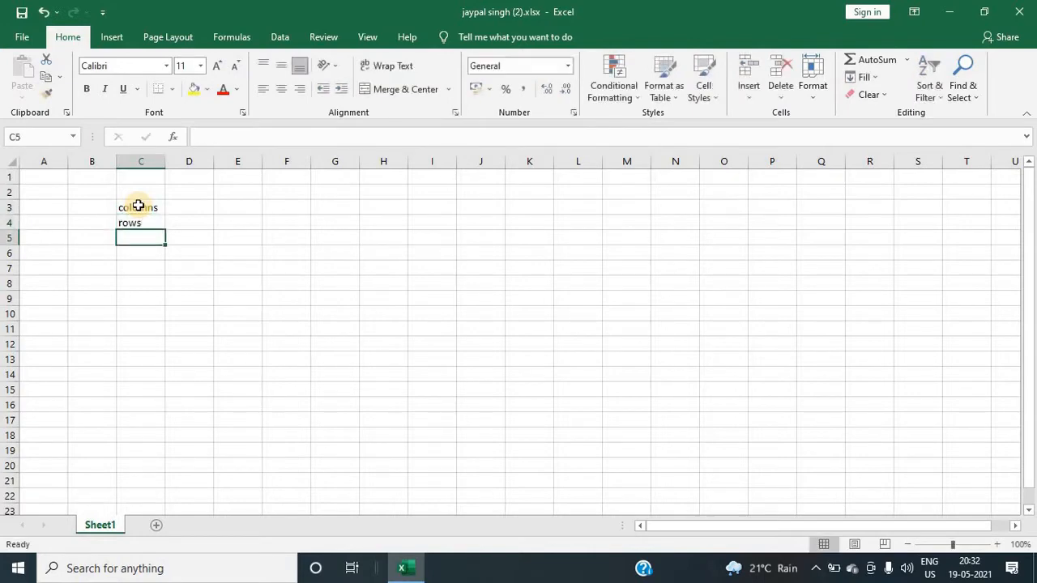
# Step: Enter 16384 beside 'columns' in D3 and 1048576 beside 'rows' in D4
pyautogui.press('Up')
pyautogui.press('Right')
pyautogui.press('Up')
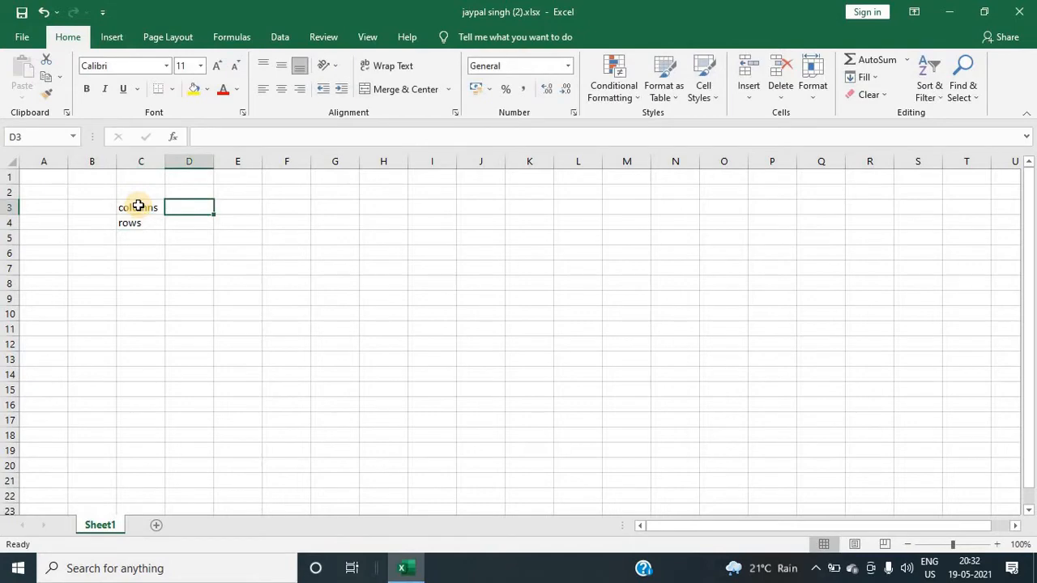
pyautogui.write('16384')
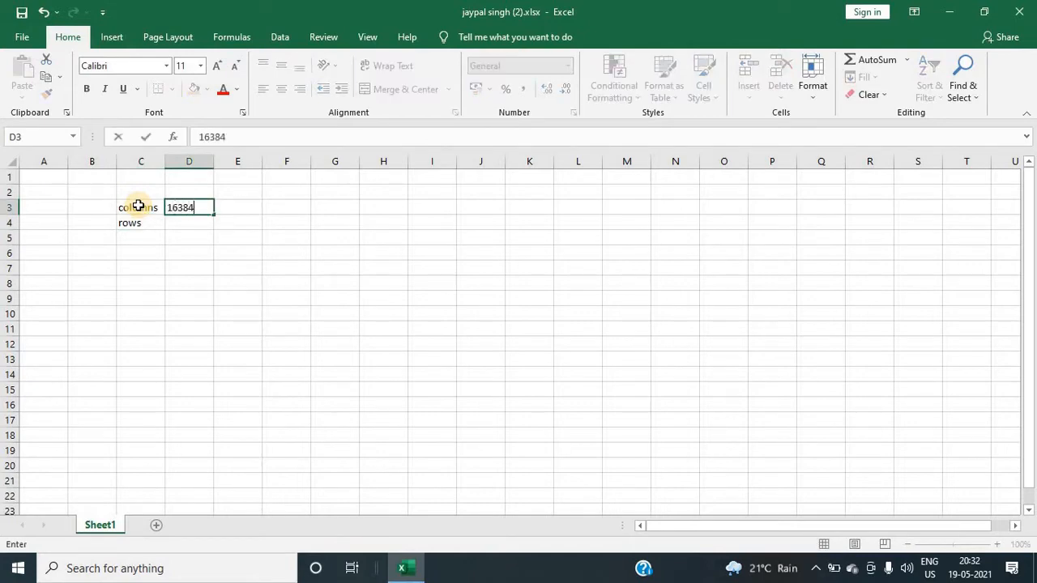
pyautogui.press('Return')
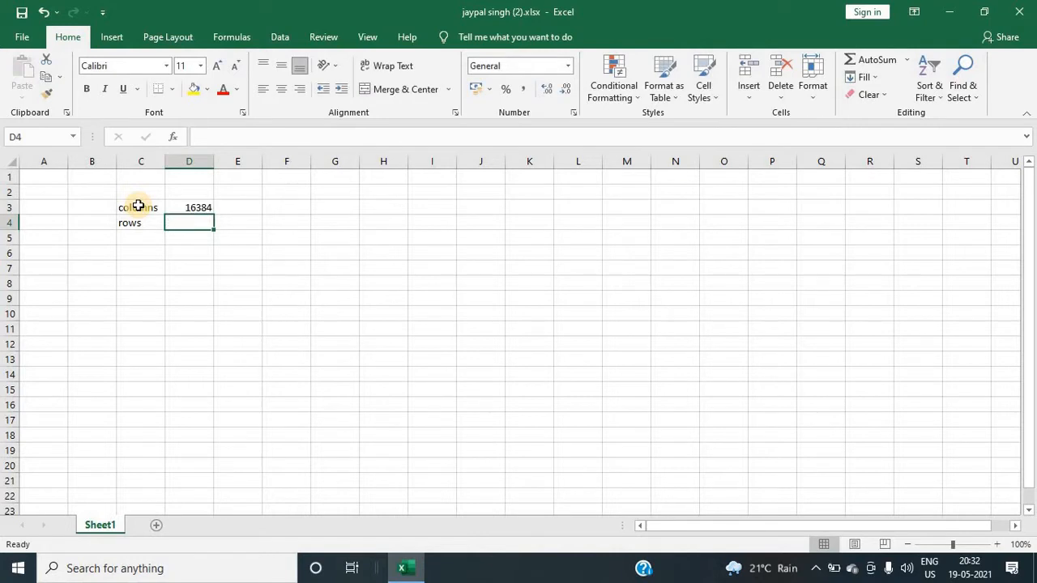
pyautogui.write('1048576')
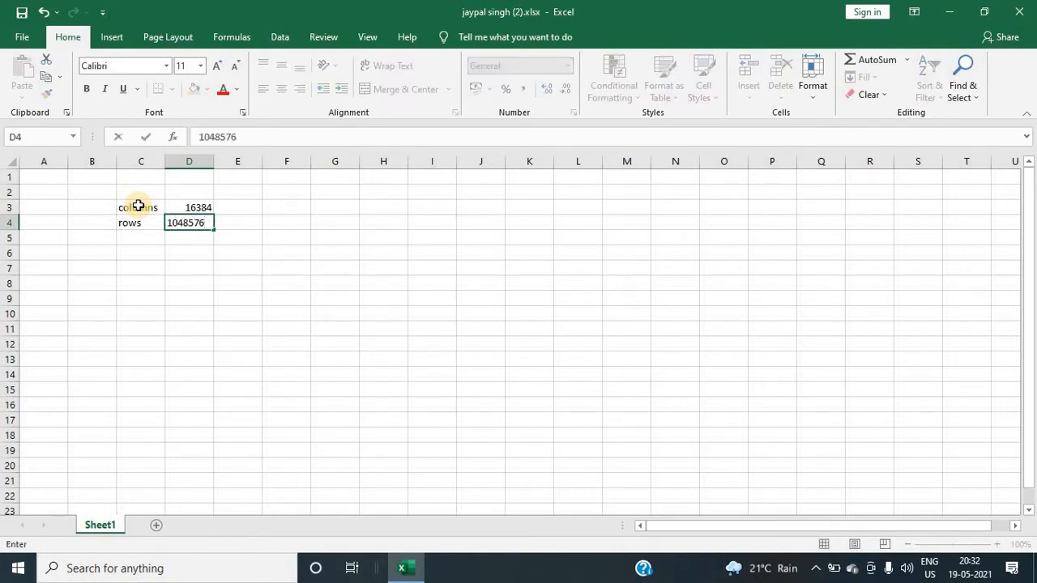
pyautogui.press('Return')
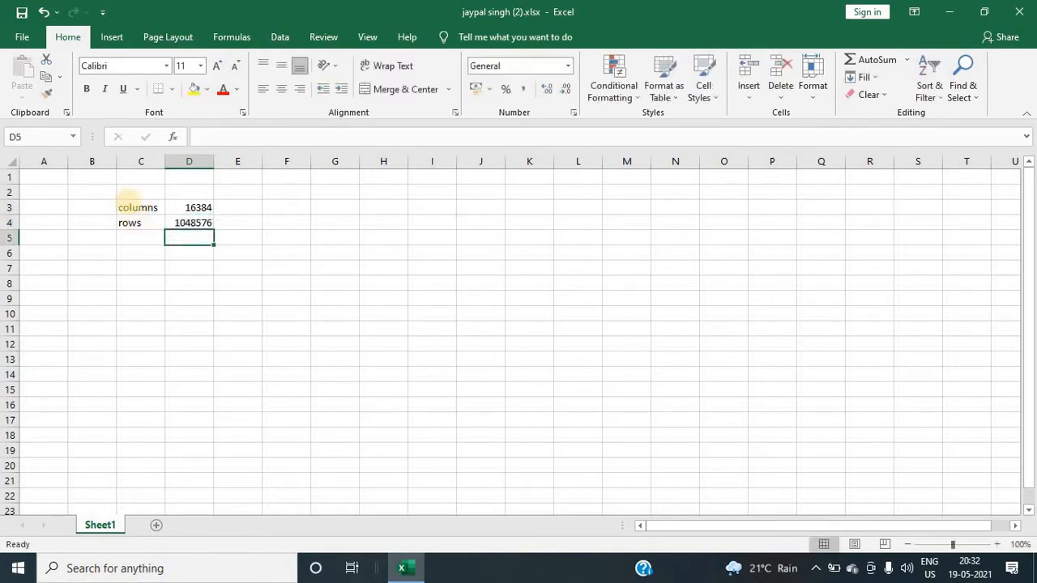
pyautogui.moveTo(128, 197); pyautogui.dragTo(209, 237)
pyautogui.click(241, 227)
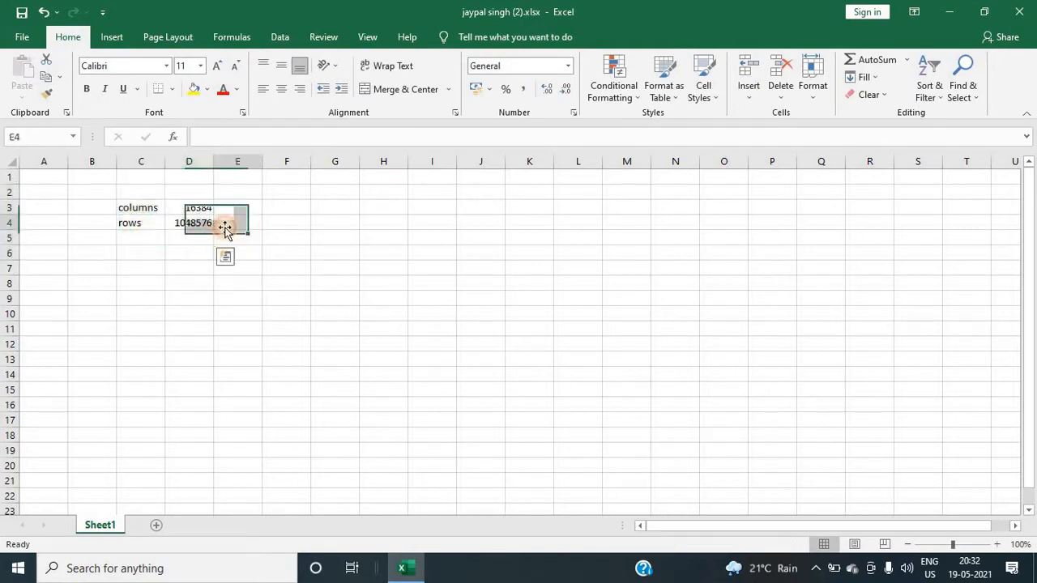
pyautogui.moveTo(152, 204); pyautogui.dragTo(178, 224)
pyautogui.click(145, 263)
pyautogui.click(149, 209)
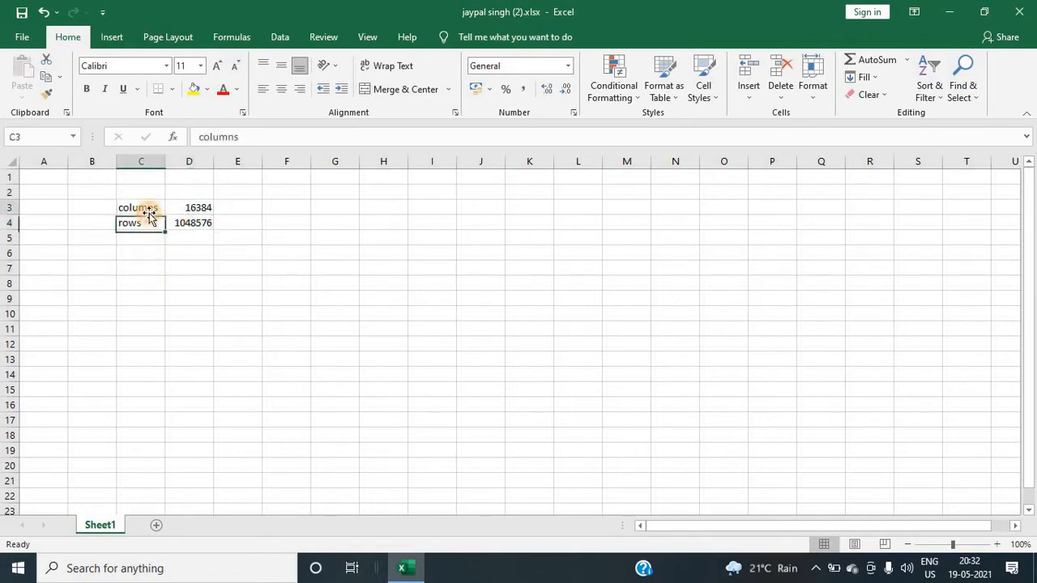
pyautogui.click(146, 241)
pyautogui.moveTo(150, 209); pyautogui.dragTo(149, 241)
pyautogui.click(150, 238)
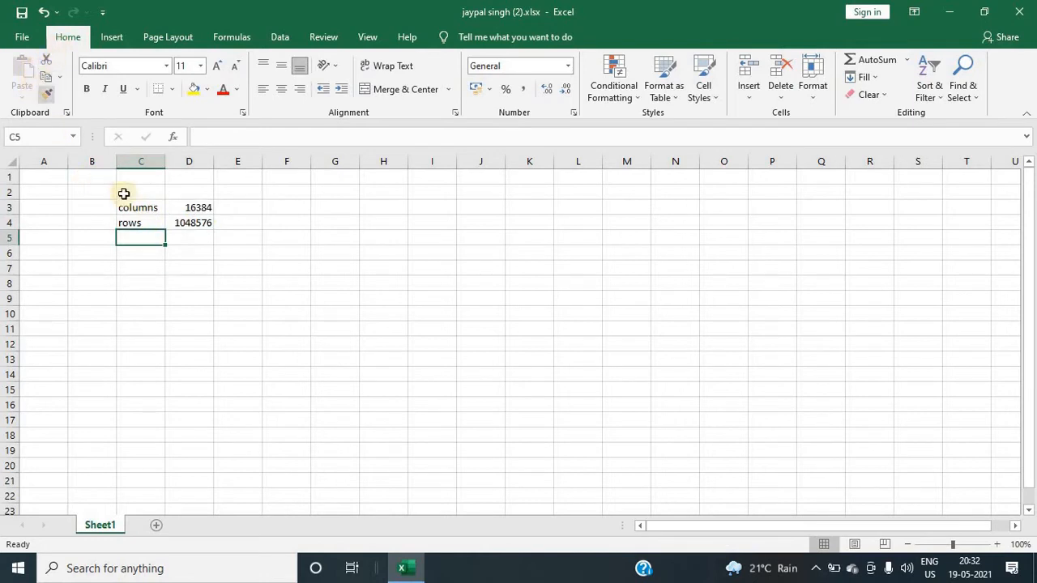
# Step: Select the labels and counts in C3:D4 and clear their contents
pyautogui.click(141, 208)
pyautogui.keyDown('shift'); pyautogui.click(193, 229); pyautogui.keyUp('shift')
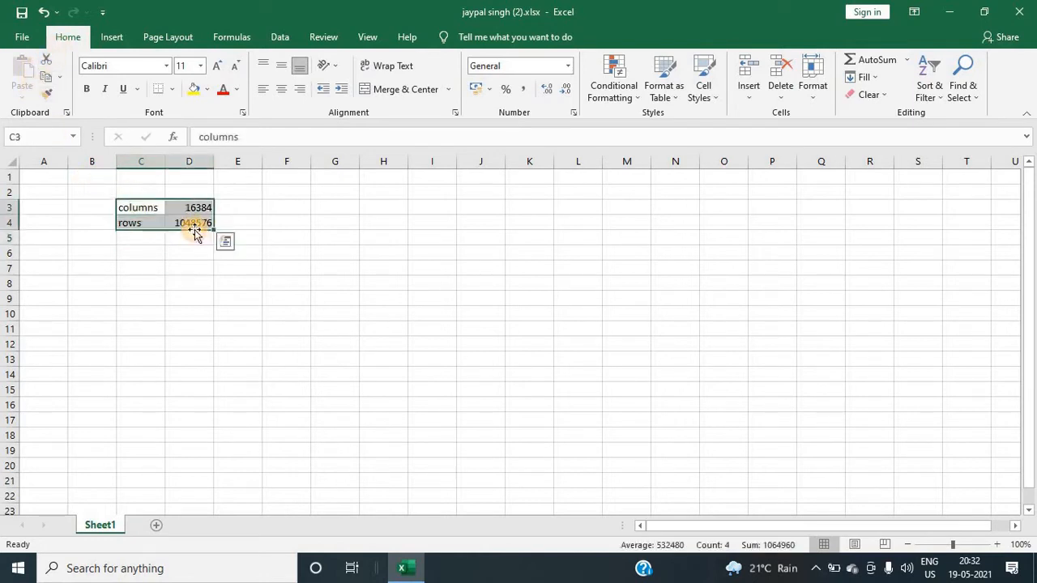
pyautogui.press('Delete')
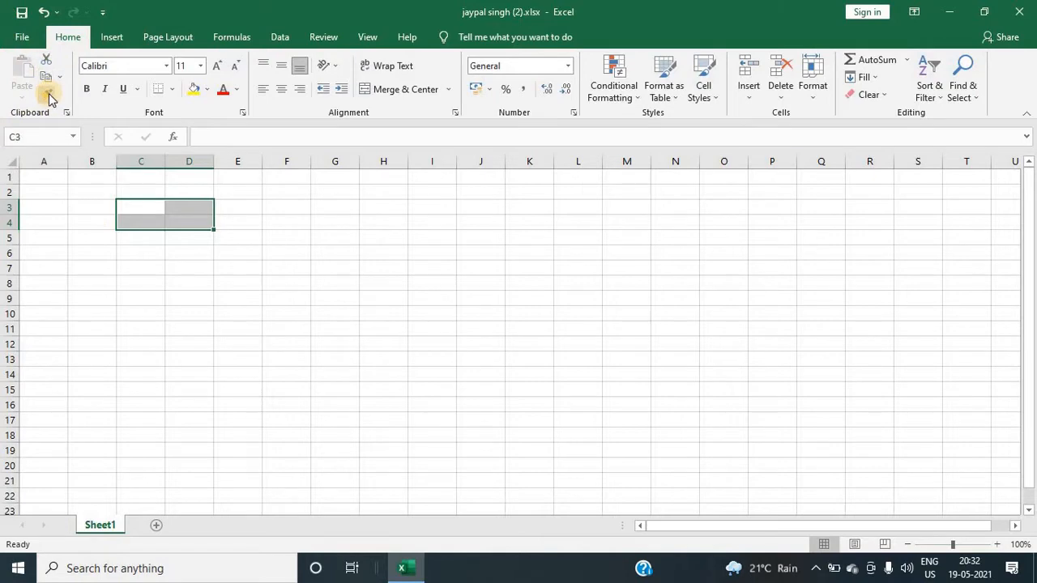
# Step: Widen column A slightly
pyautogui.click(55, 180)
pyautogui.click(48, 274)
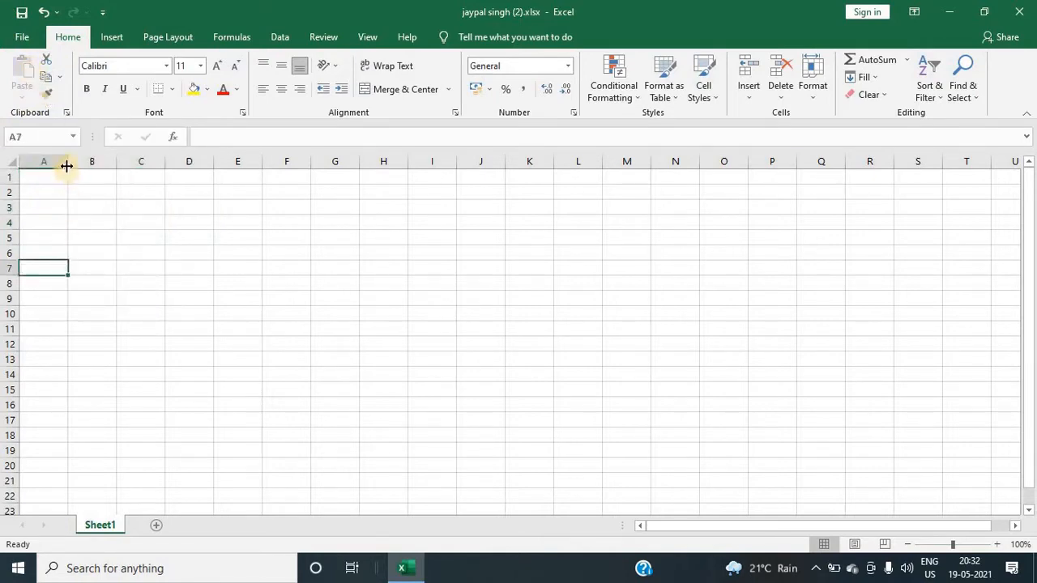
pyautogui.moveTo(68, 162); pyautogui.dragTo(82, 161)
# Step: Enter the header 'name' in cell A1 and 'rohit' in cell A2
pyautogui.click(57, 191)
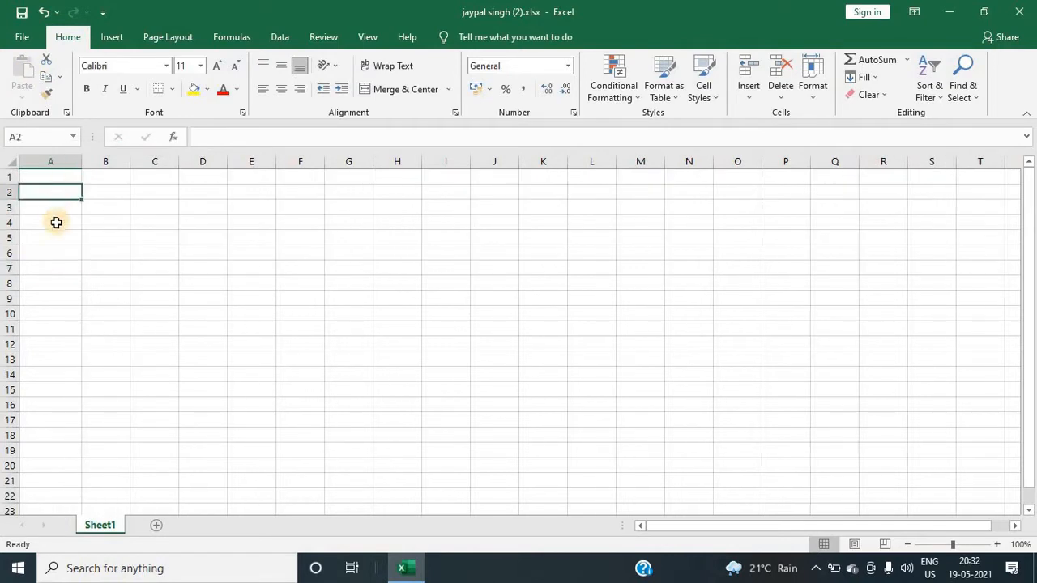
pyautogui.click(57, 222)
pyautogui.click(57, 178)
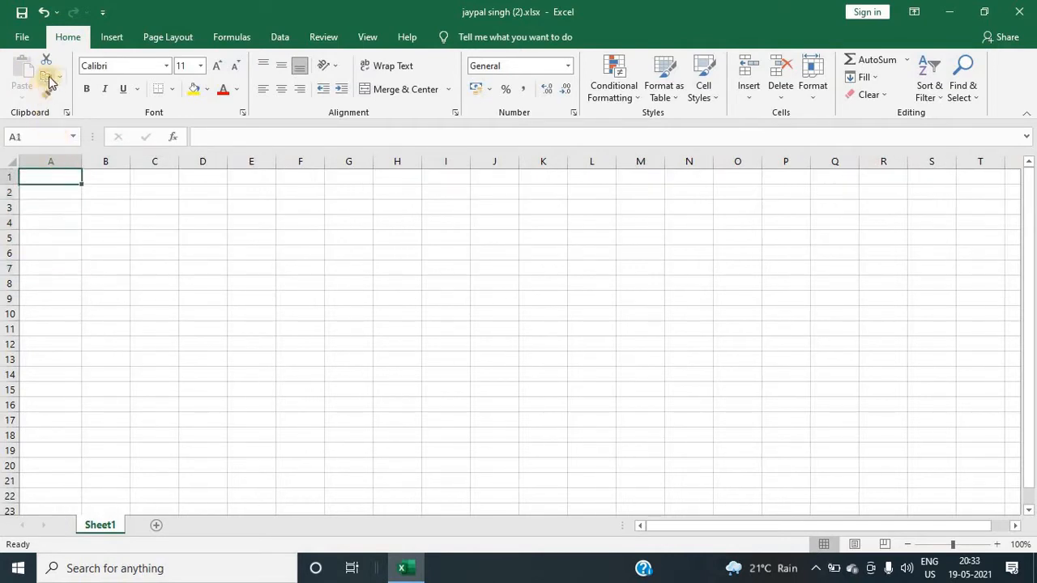
pyautogui.click(51, 193)
pyautogui.click(50, 181)
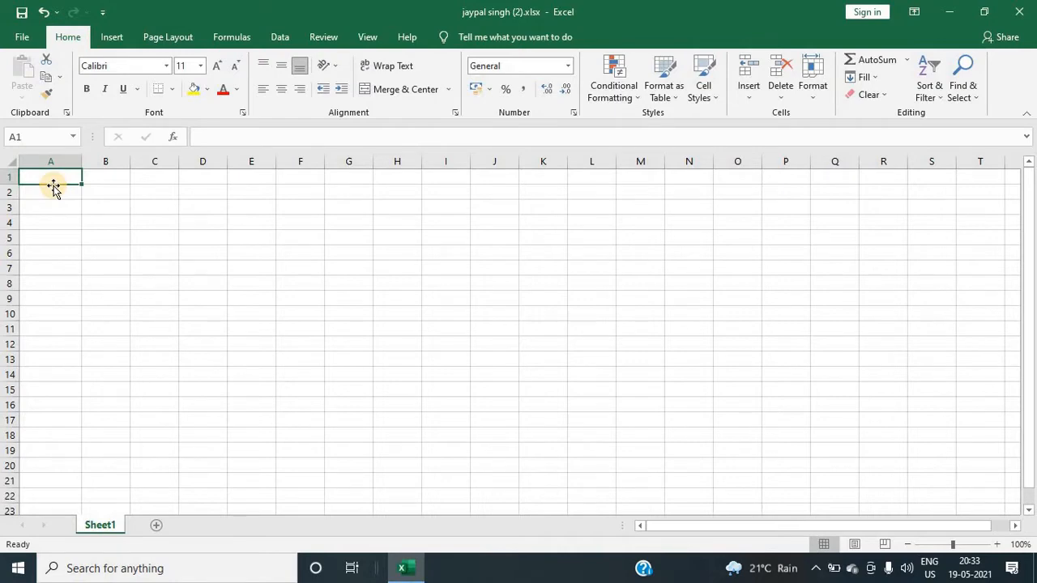
pyautogui.write('name')
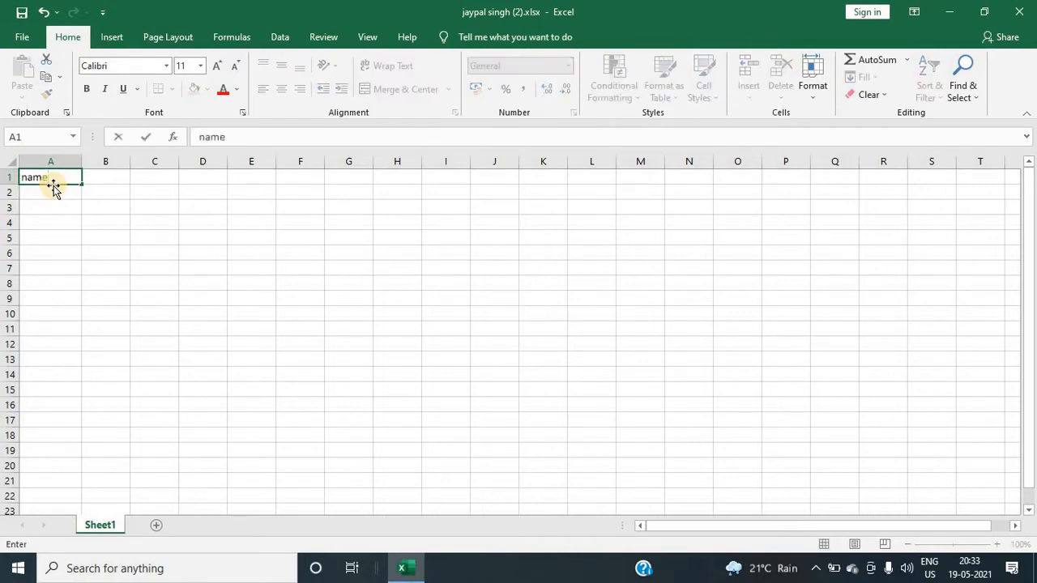
pyautogui.press('Return')
pyautogui.write('rohit')
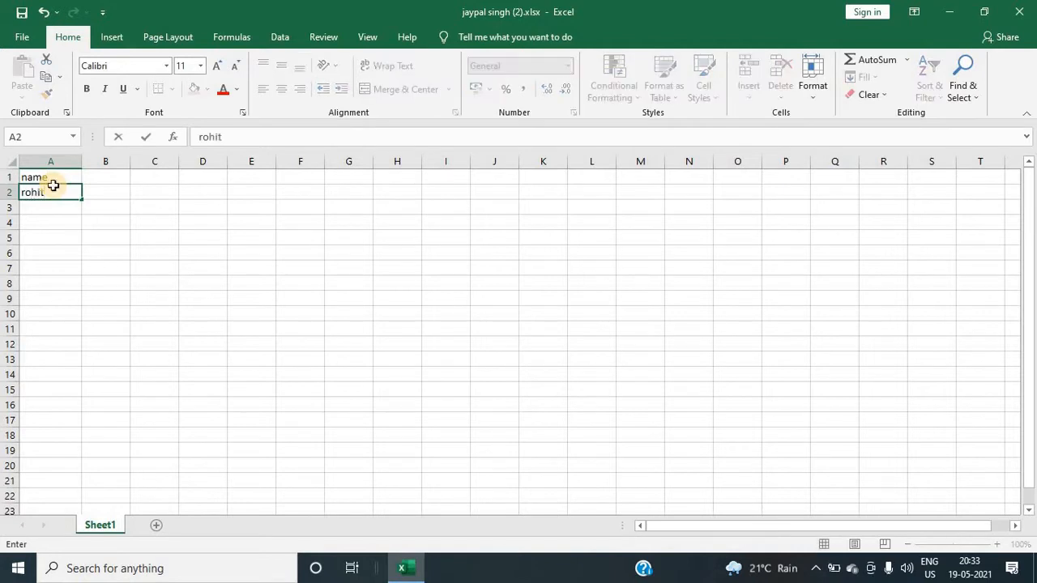
pyautogui.press('Return')
# Step: Autofill the names list from A2 down to row 12
pyautogui.click(52, 188)
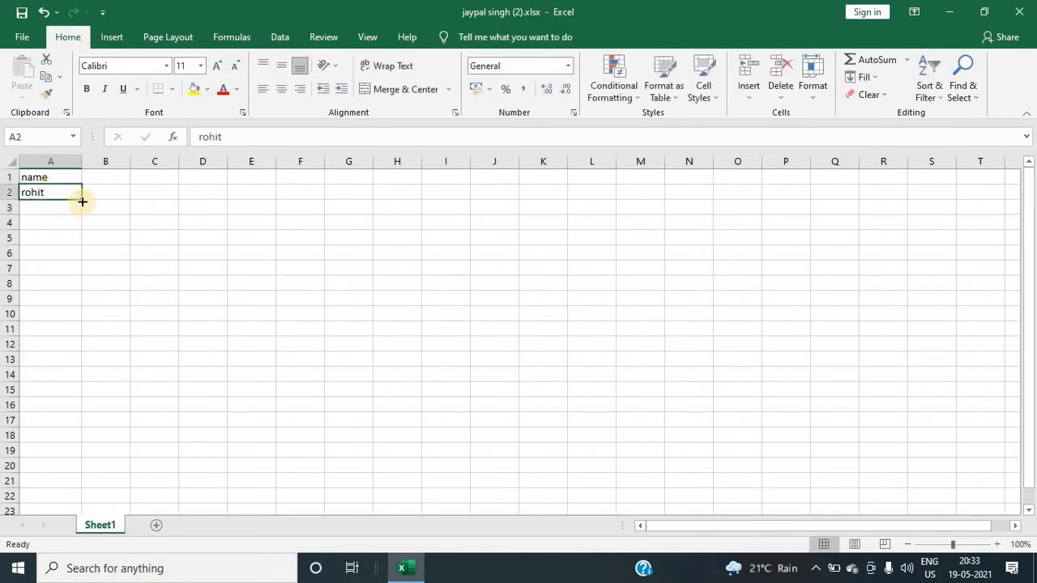
pyautogui.moveTo(82, 201); pyautogui.dragTo(81, 349)
pyautogui.click(133, 238)
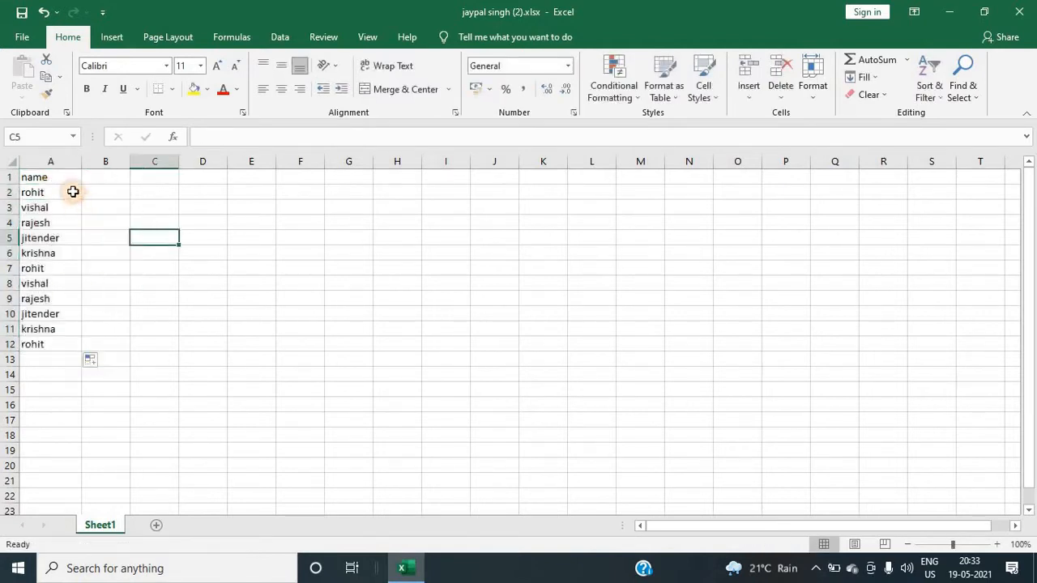
# Step: Add a new worksheet, then return to Sheet1
pyautogui.click(63, 162)
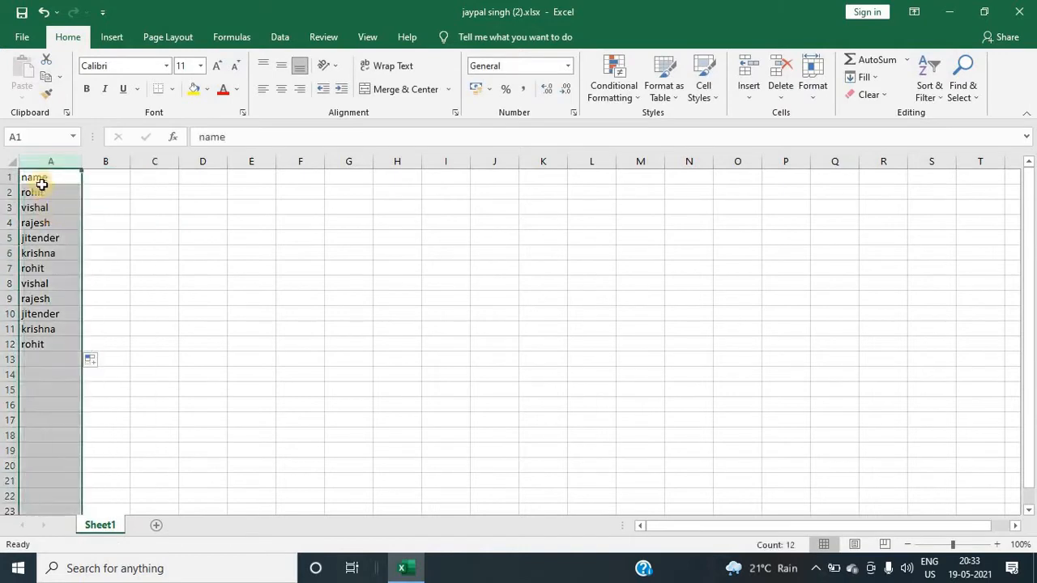
pyautogui.click(154, 526)
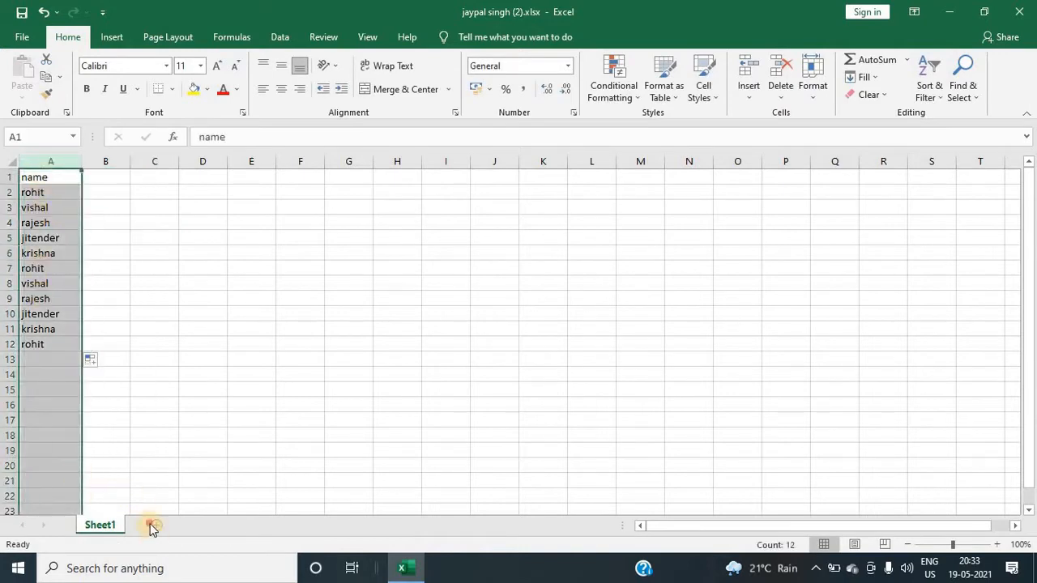
pyautogui.click(91, 527)
pyautogui.click(343, 181)
pyautogui.click(347, 374)
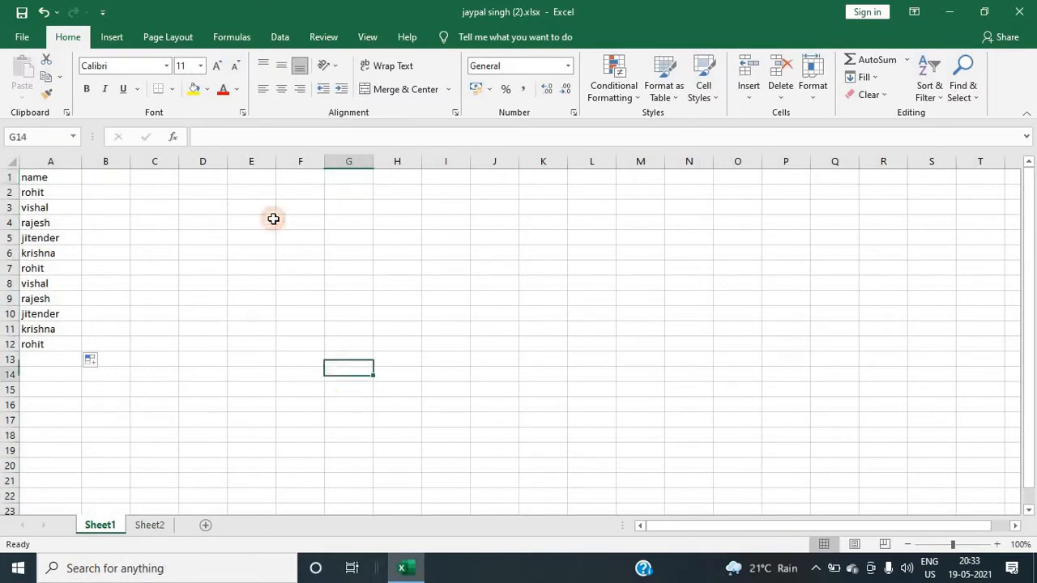
# Step: Copy the names list A1:A12 and paste it into column I starting at I1
pyautogui.moveTo(44, 178); pyautogui.dragTo(41, 347)
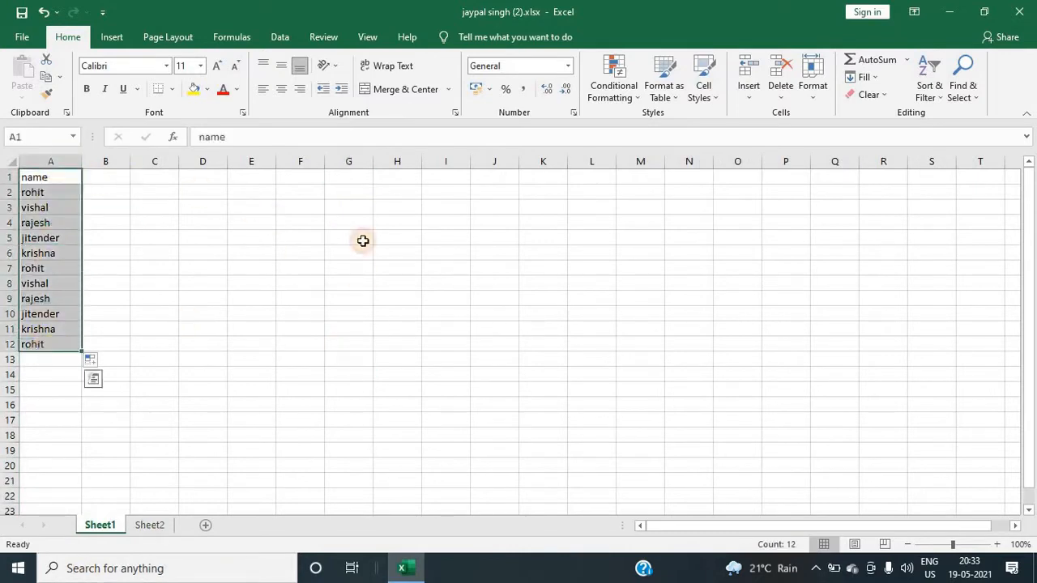
pyautogui.click(170, 327)
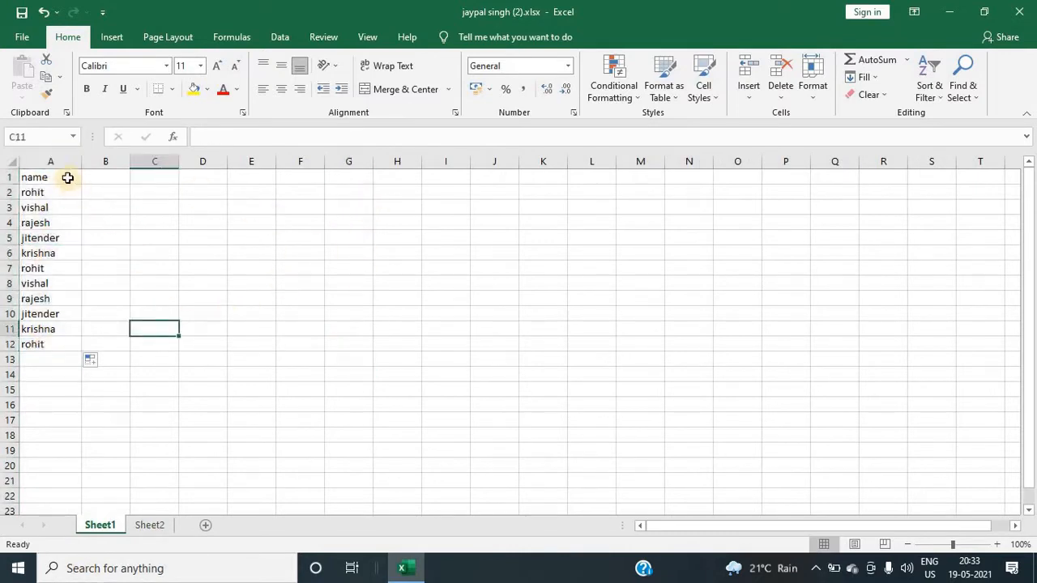
pyautogui.moveTo(64, 178); pyautogui.dragTo(38, 339)
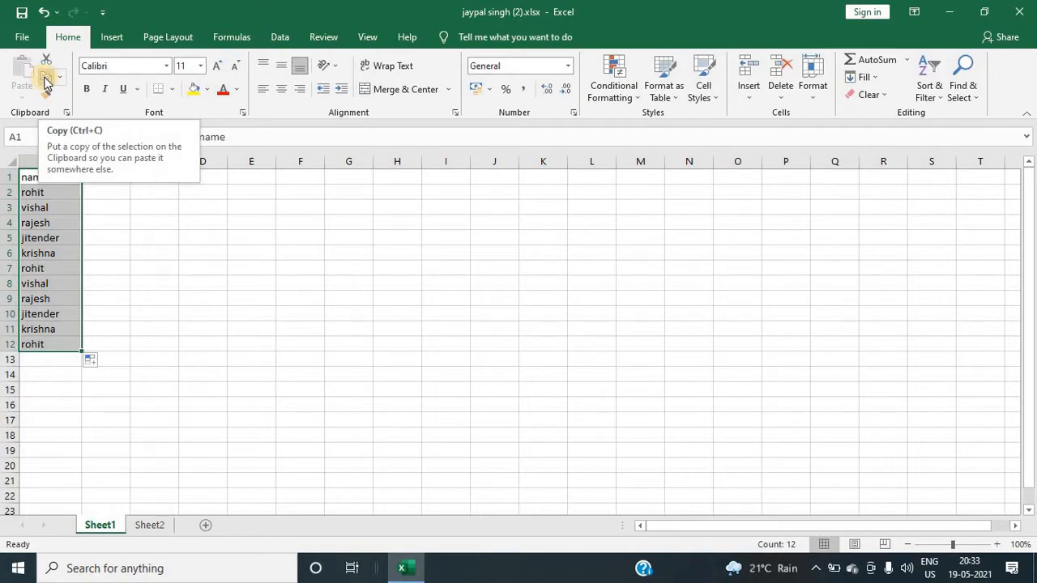
pyautogui.click(50, 76)
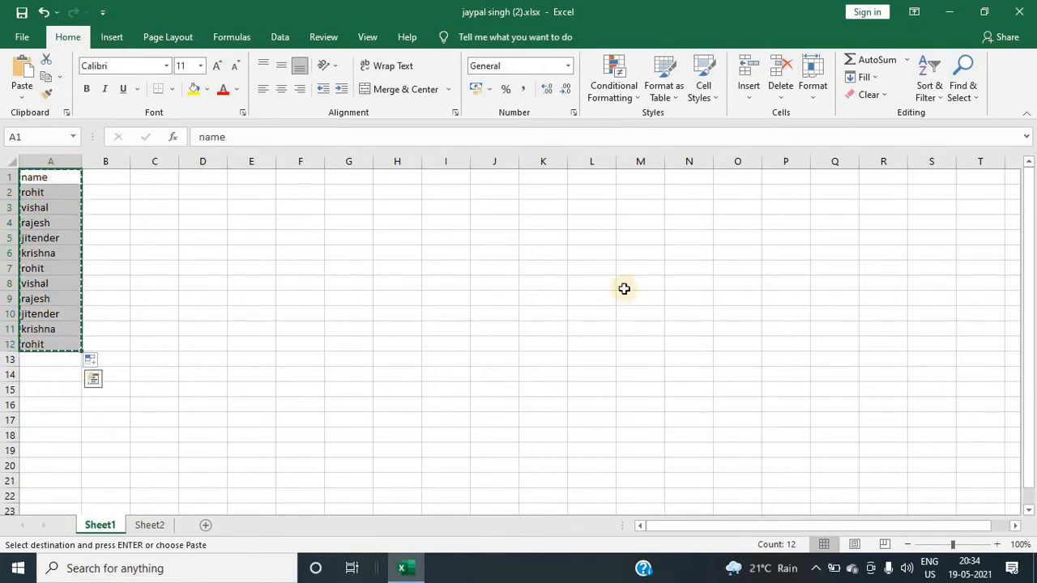
pyautogui.click(446, 182)
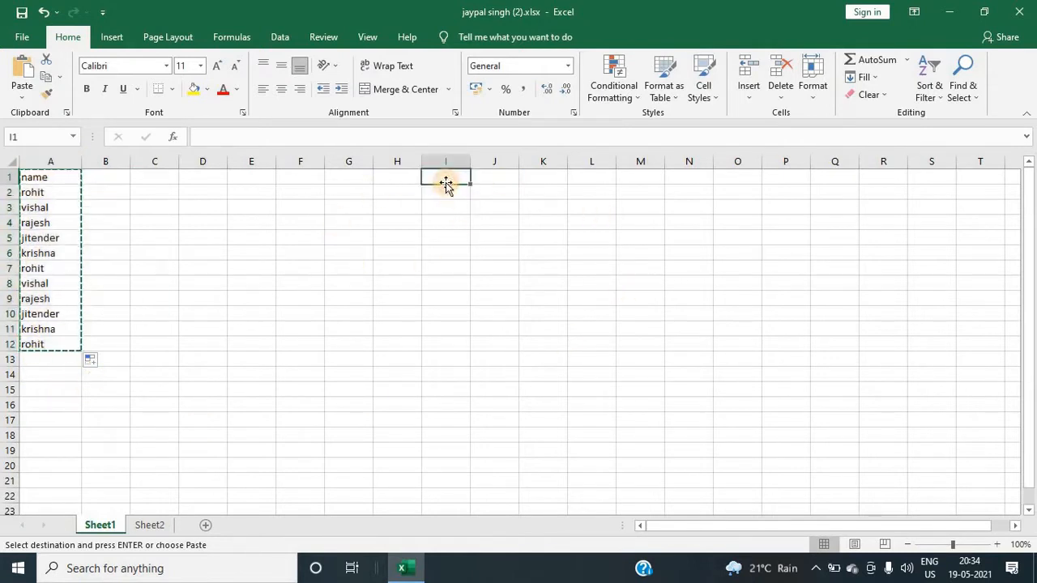
pyautogui.click(18, 73)
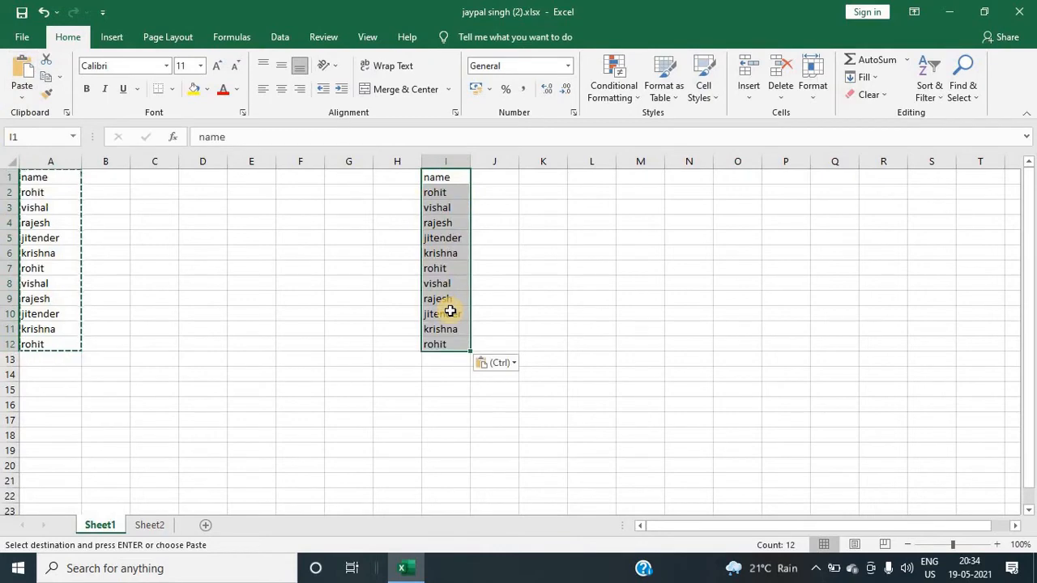
# Step: Clear the pasted names from column I, then reselect the original list in column A
pyautogui.press('Delete')
pyautogui.click(86, 222)
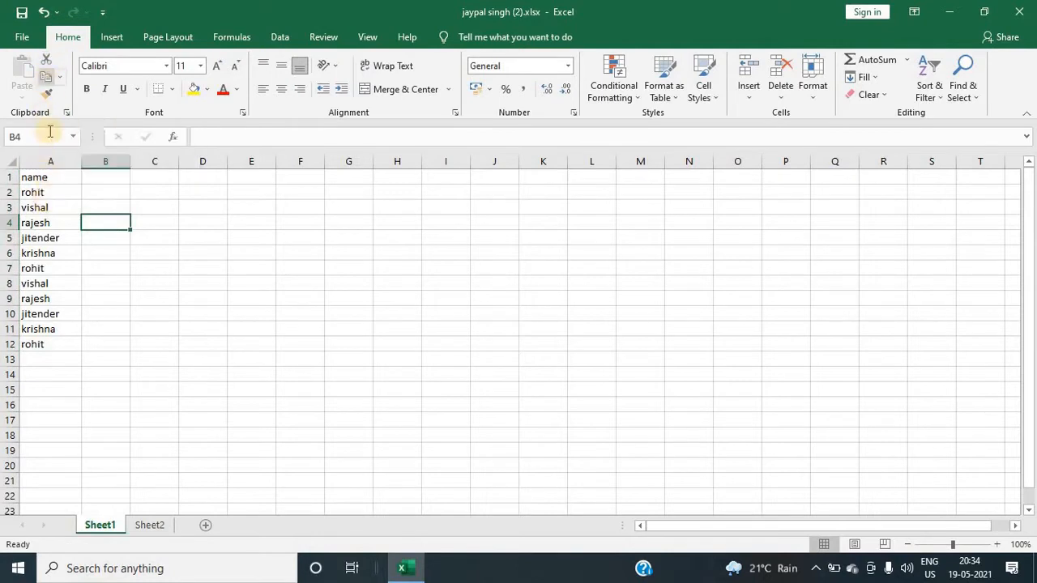
pyautogui.moveTo(47, 179); pyautogui.dragTo(39, 328)
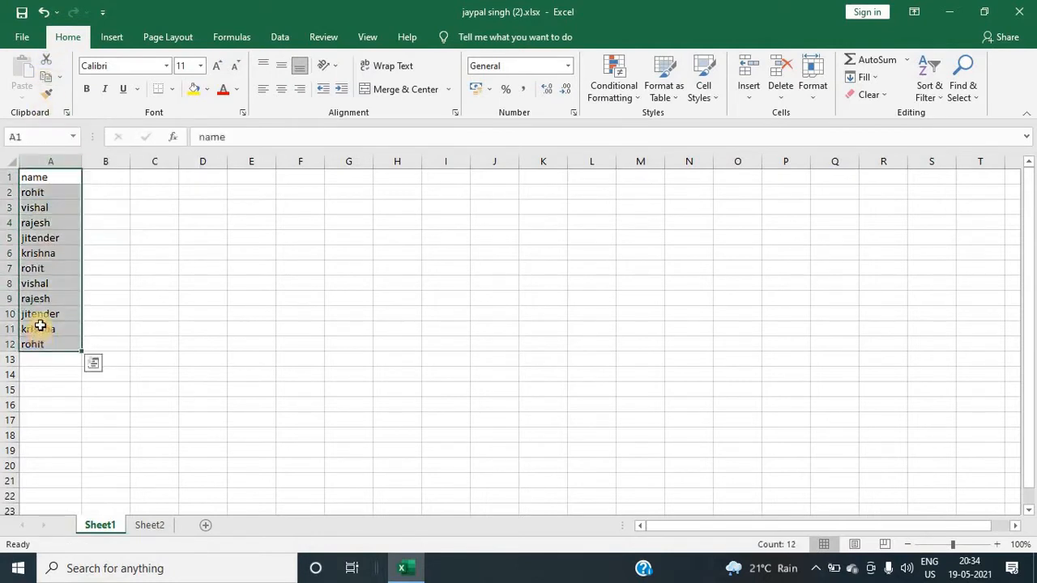
pyautogui.click(152, 283)
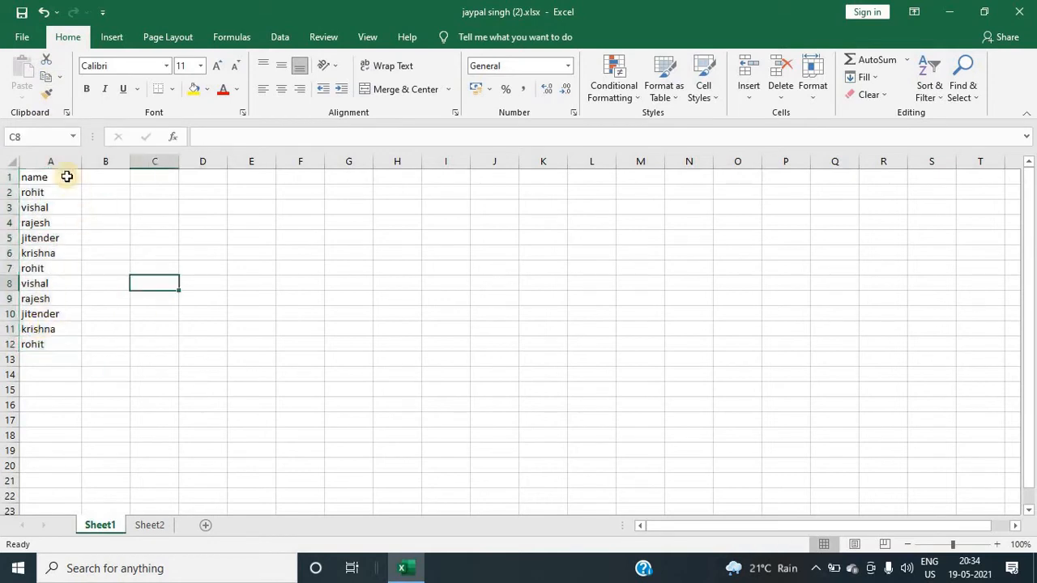
pyautogui.click(68, 173)
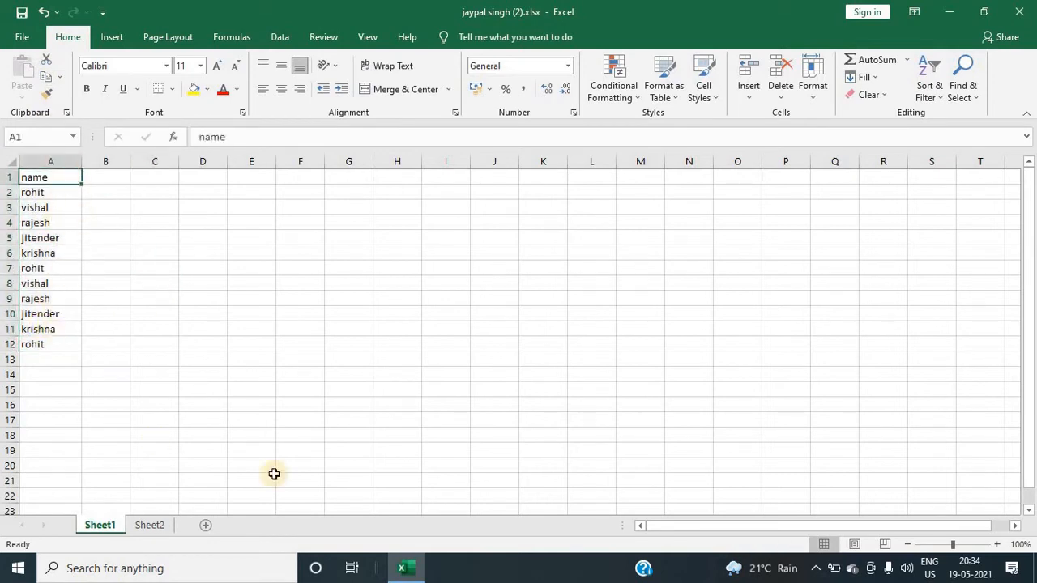
pyautogui.click(500, 176)
pyautogui.click(501, 281)
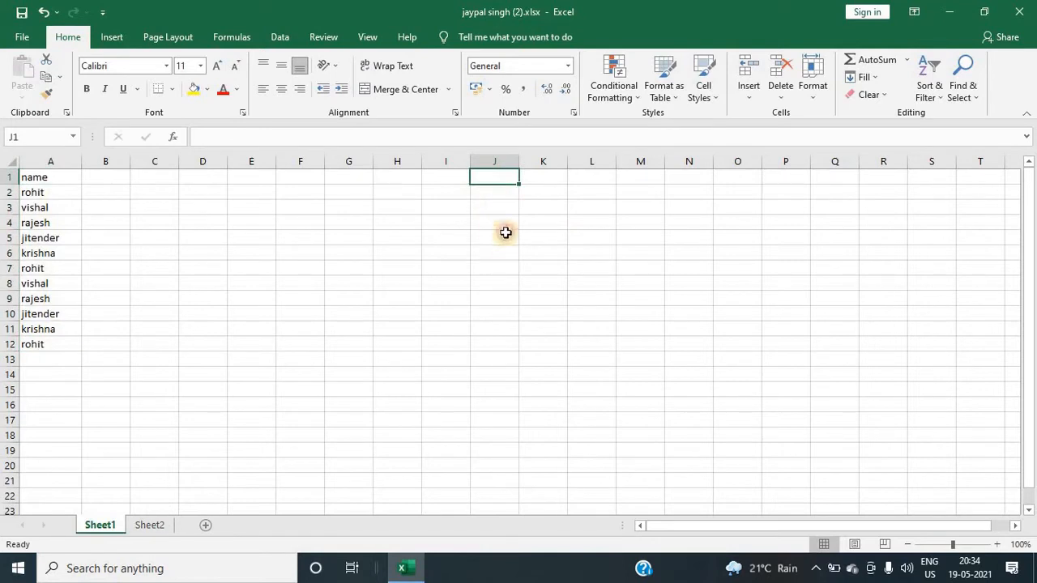
pyautogui.click(497, 179)
pyautogui.click(491, 284)
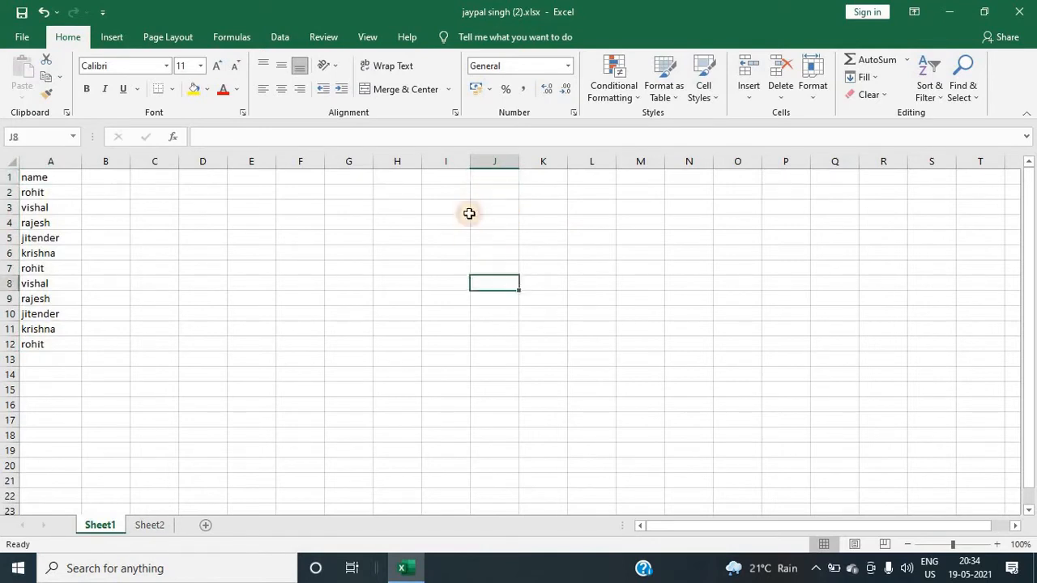
pyautogui.click(451, 177)
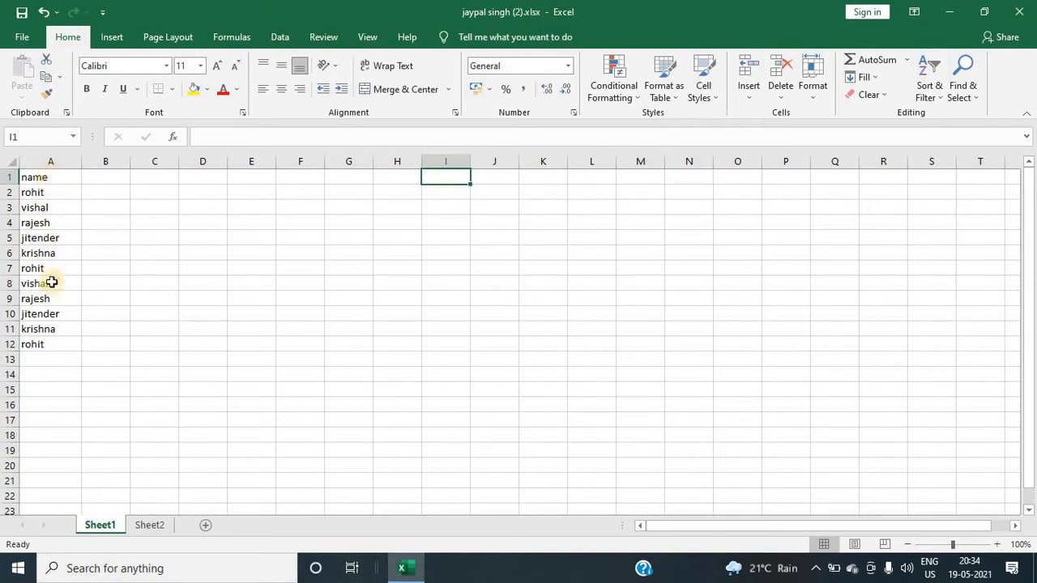
# Step: Move the names A1:A11 into column J starting at J1, then undo the move
pyautogui.click(58, 175)
pyautogui.moveTo(59, 175); pyautogui.dragTo(49, 331)
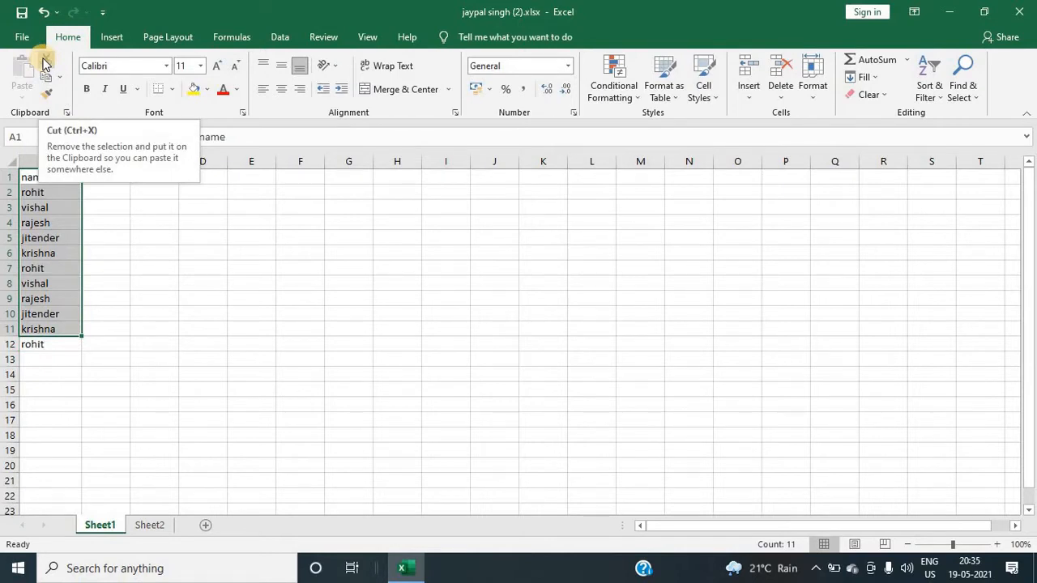
pyautogui.click(44, 63)
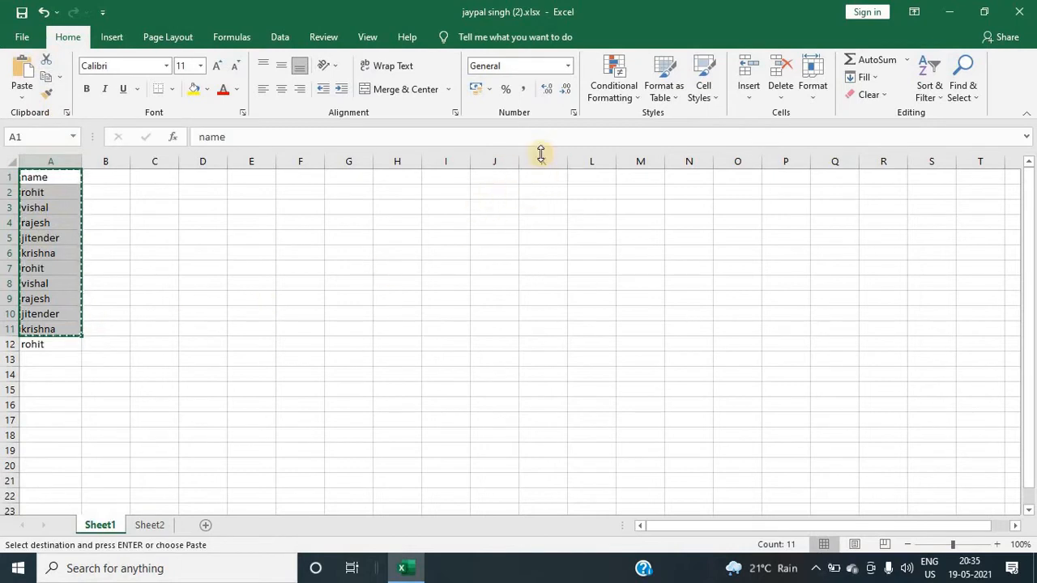
pyautogui.click(498, 177)
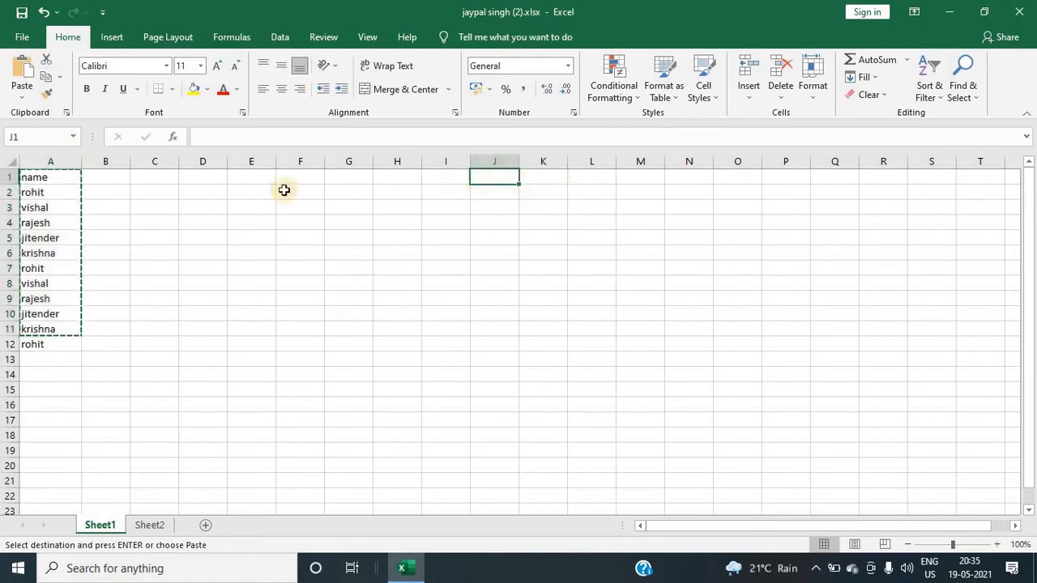
pyautogui.click(22, 71)
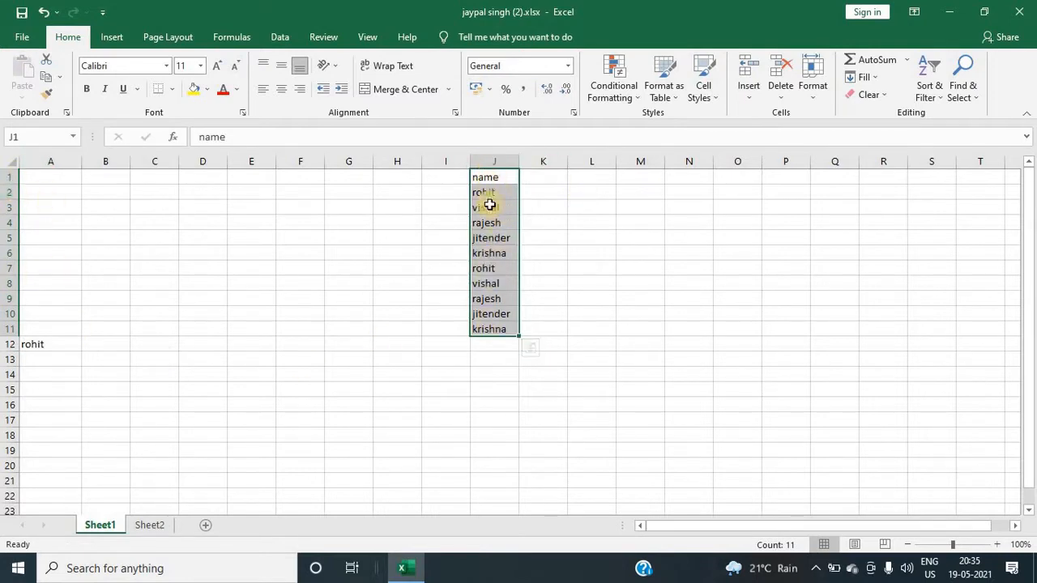
pyautogui.click(316, 240)
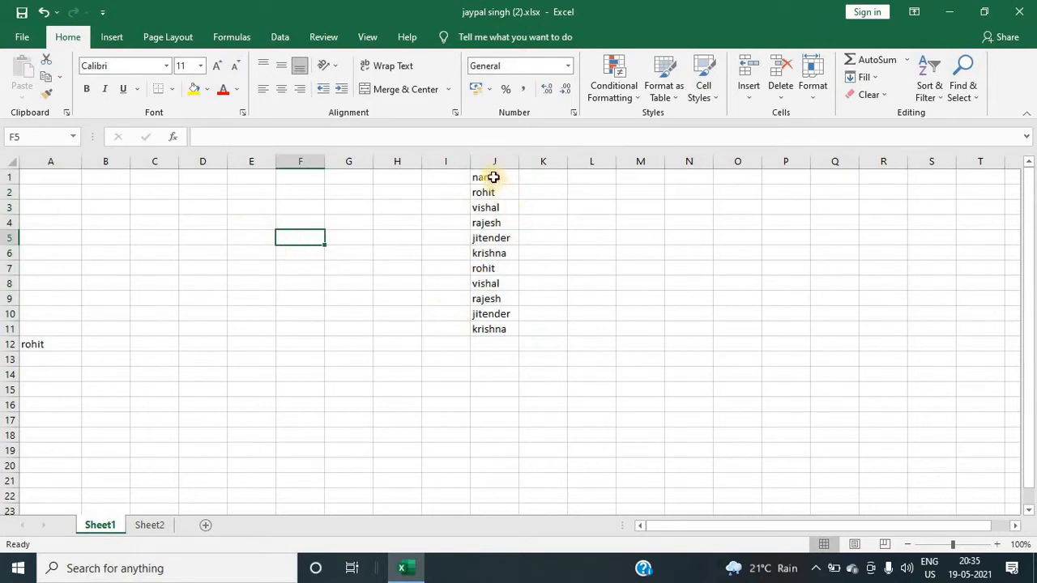
pyautogui.moveTo(491, 176); pyautogui.dragTo(484, 332)
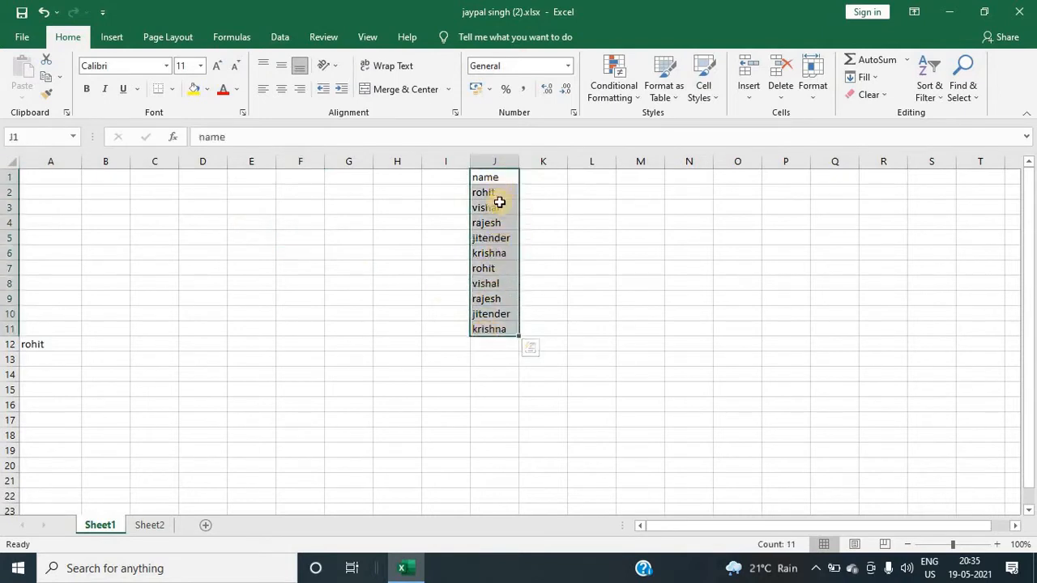
pyautogui.hotkey('ctrl', 'z')
pyautogui.click(499, 295)
pyautogui.click(207, 239)
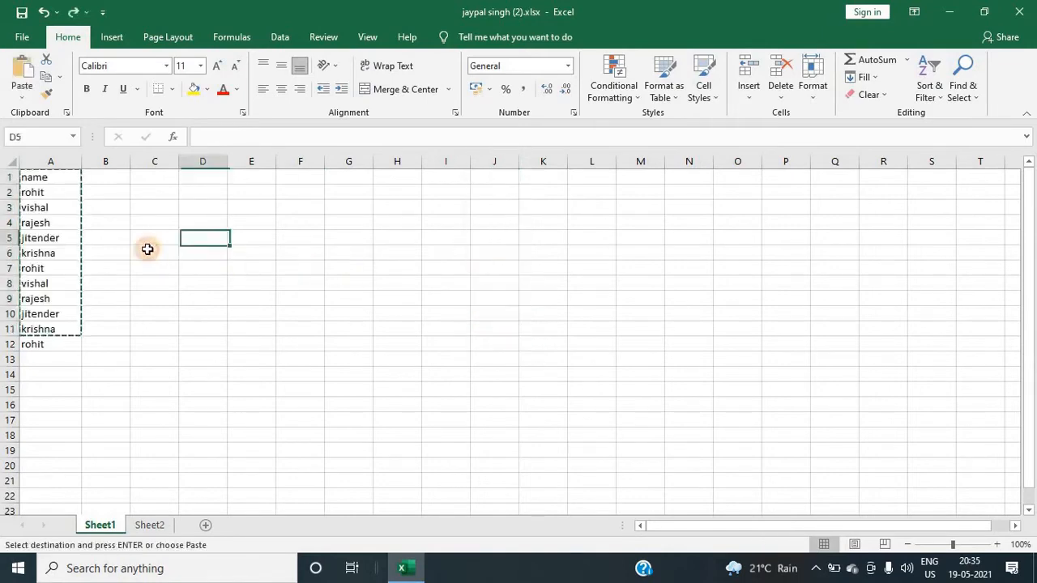
pyautogui.click(76, 195)
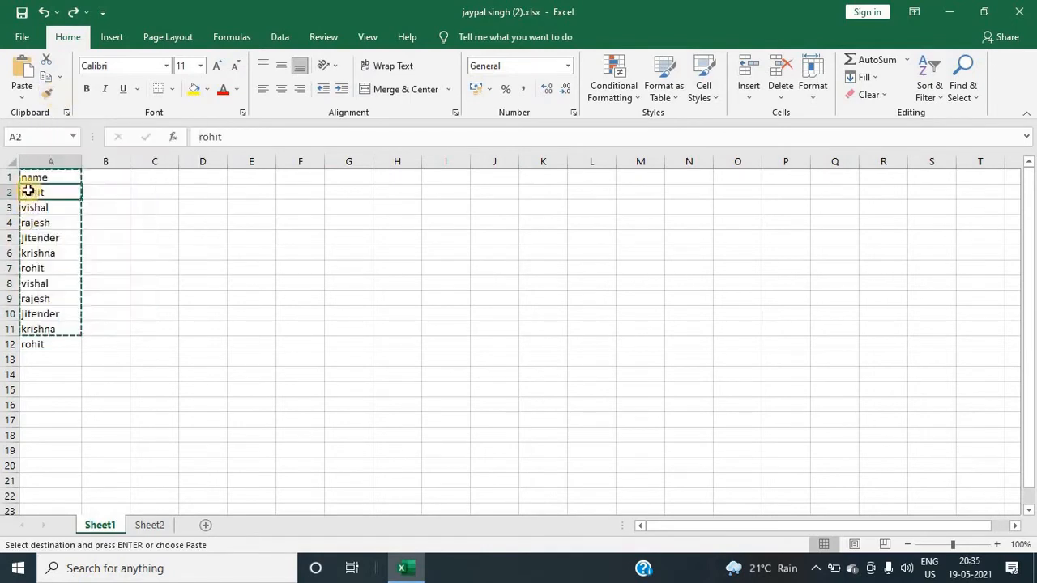
pyautogui.click(71, 359)
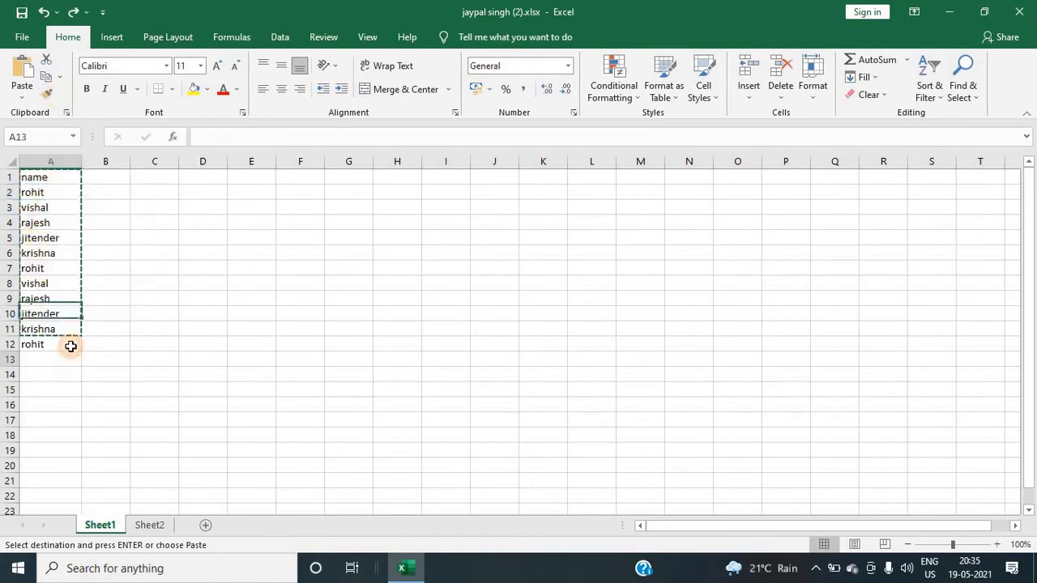
pyautogui.click(203, 253)
pyautogui.moveTo(64, 180); pyautogui.dragTo(65, 254)
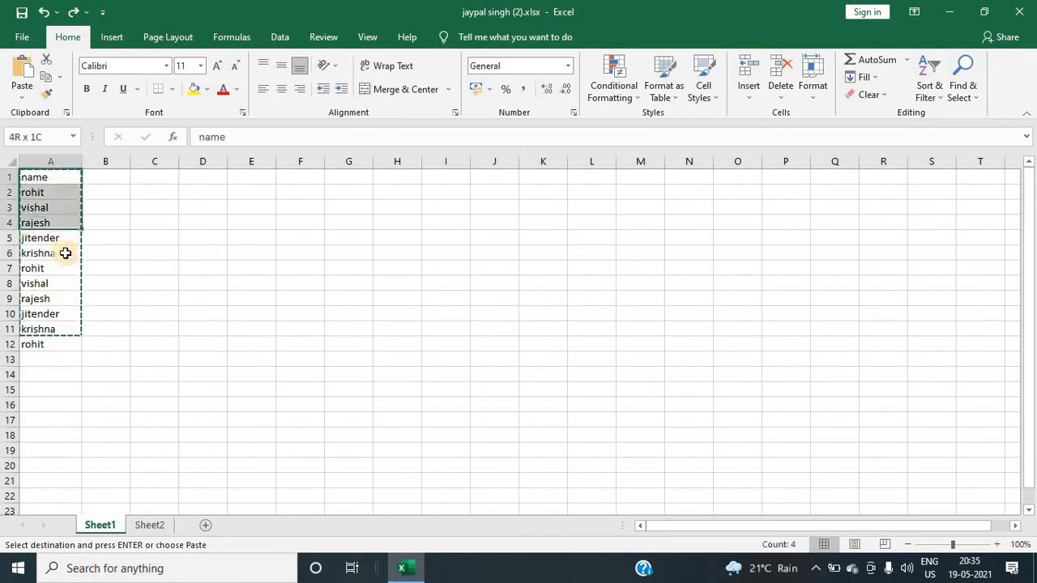
pyautogui.moveTo(60, 302); pyautogui.dragTo(55, 345)
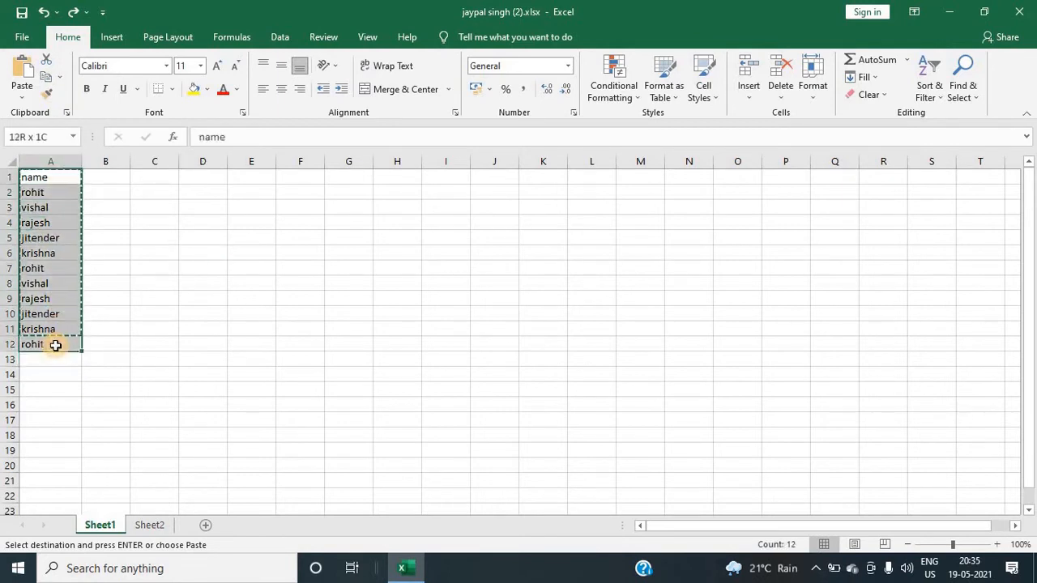
pyautogui.click(152, 280)
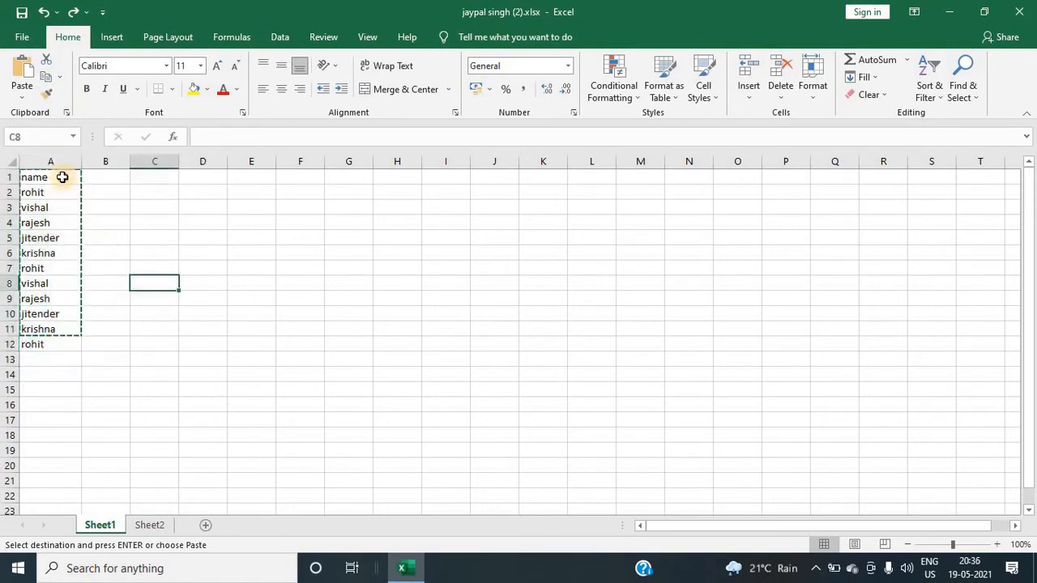
# Step: Copy the names list A1:A12 and paste it into column F starting at F1
pyautogui.moveTo(62, 176); pyautogui.dragTo(60, 335)
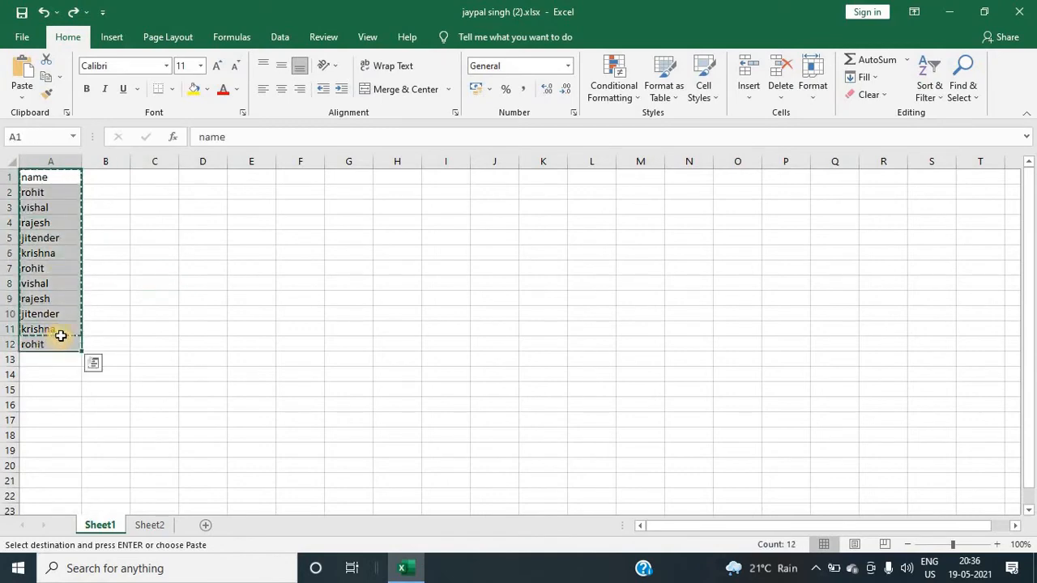
pyautogui.click(307, 186)
pyautogui.hotkey('ctrl', 'v')
pyautogui.click(237, 267)
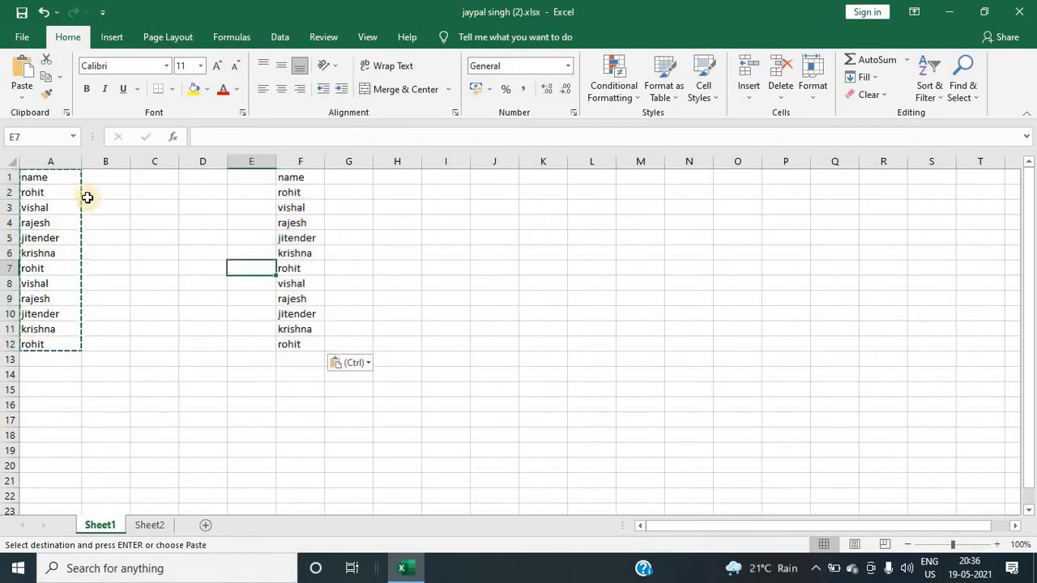
# Step: Make the names in A1:A12 bold, italic and underlined
pyautogui.moveTo(59, 175); pyautogui.dragTo(56, 252)
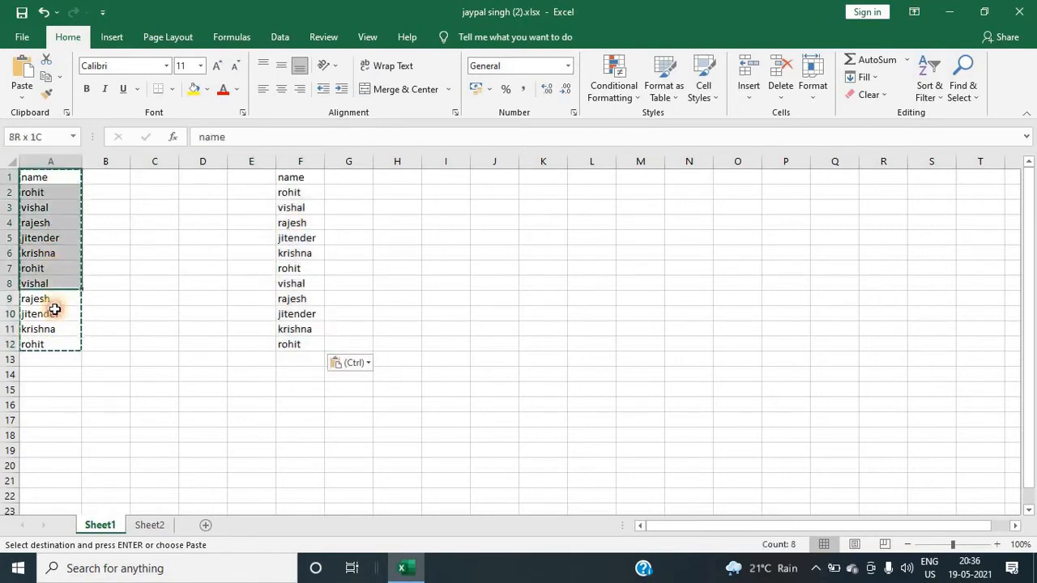
pyautogui.moveTo(54, 309); pyautogui.dragTo(54, 354)
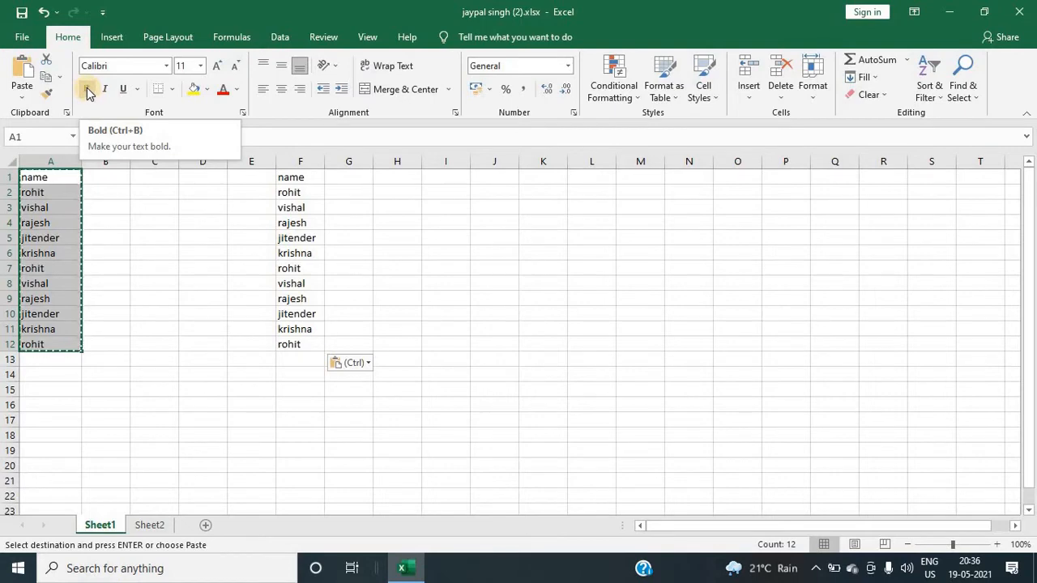
pyautogui.click(88, 92)
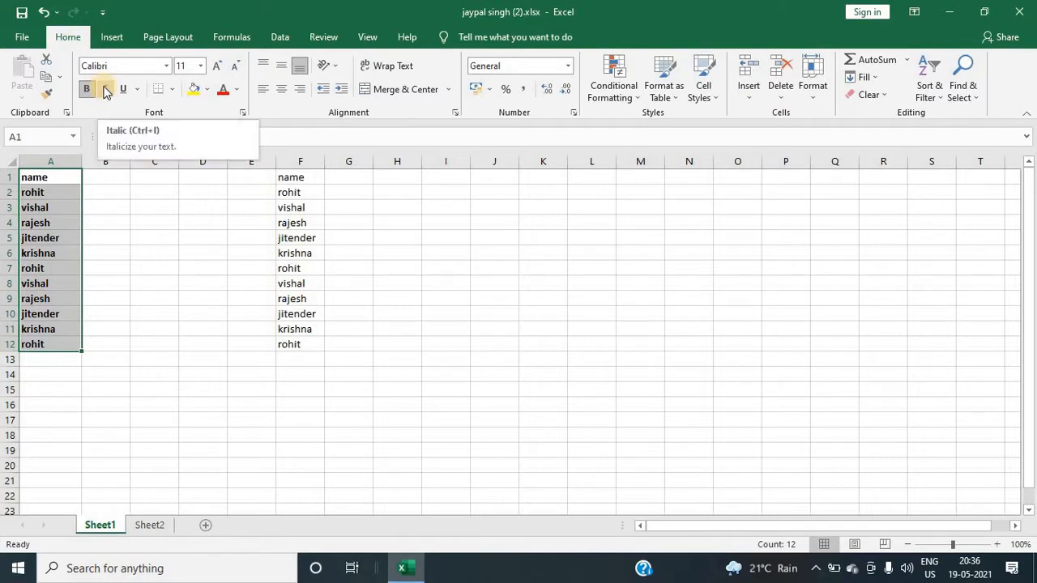
pyautogui.click(104, 89)
pyautogui.moveTo(59, 183); pyautogui.dragTo(58, 339)
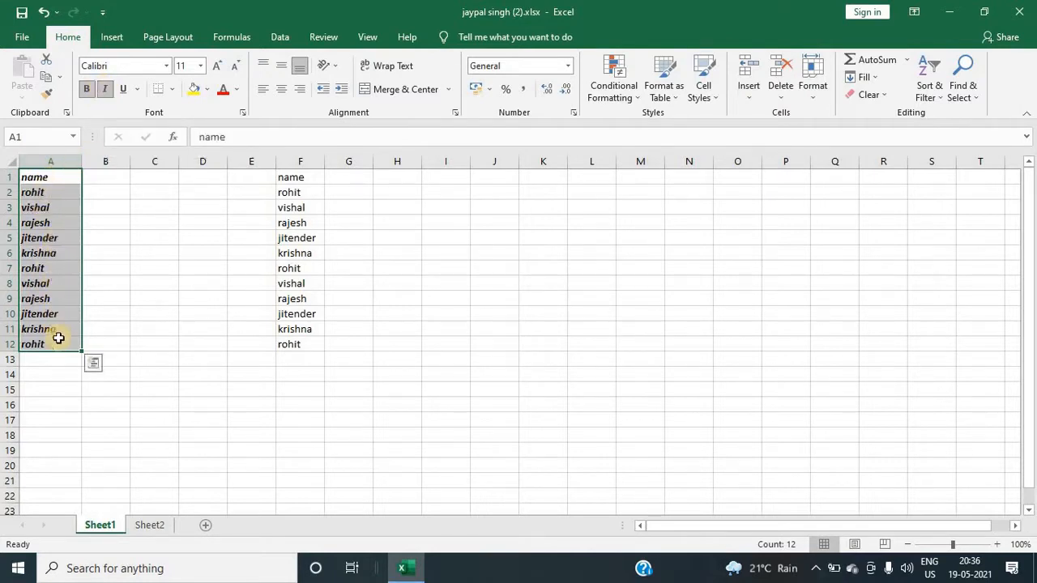
pyautogui.click(126, 89)
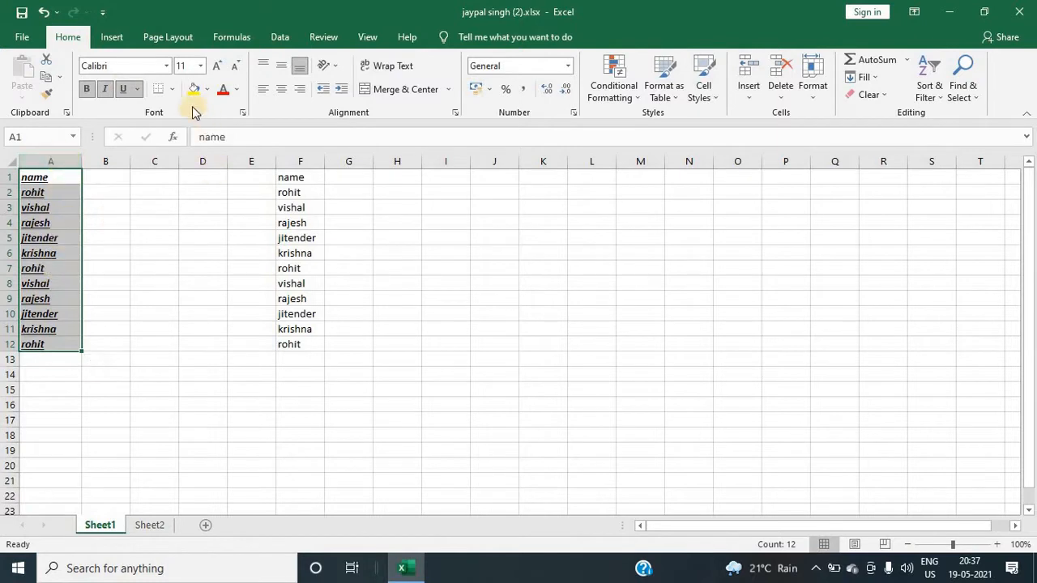
# Step: Apply All Borders to the range A1:B12
pyautogui.hotkey('shift', 'Right')
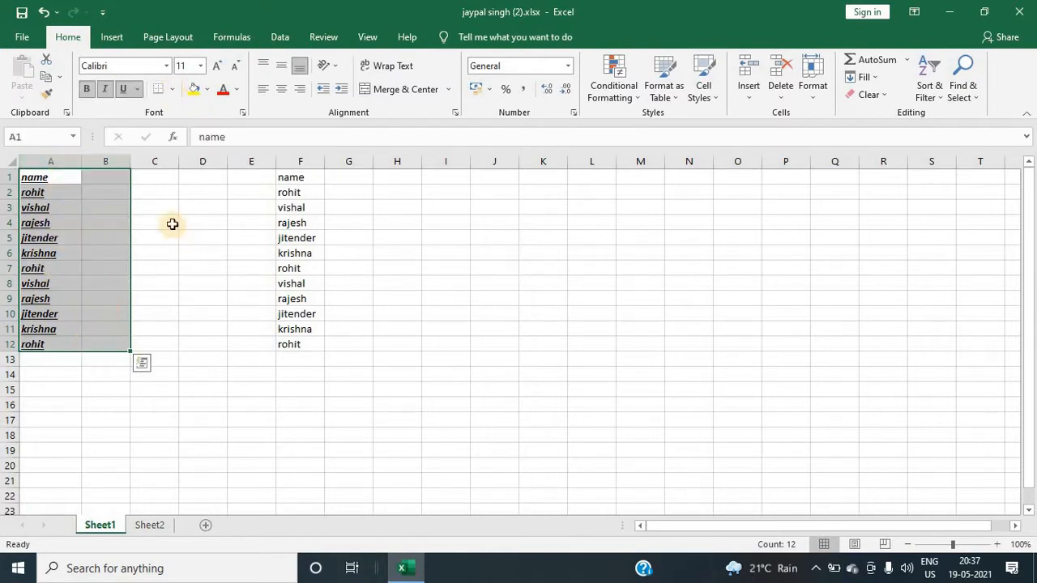
pyautogui.click(171, 224)
pyautogui.moveTo(61, 179); pyautogui.dragTo(92, 344)
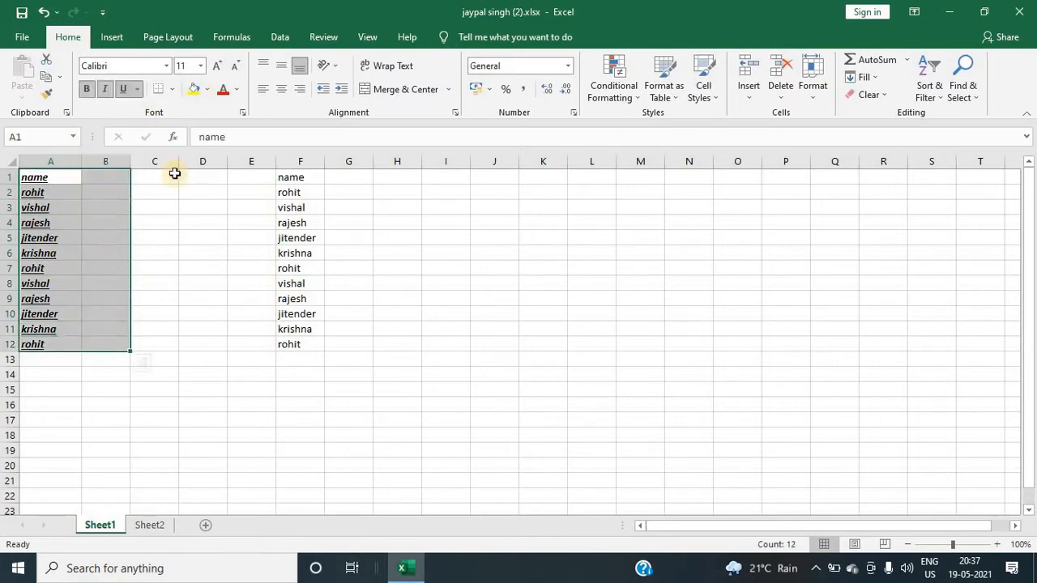
pyautogui.click(173, 89)
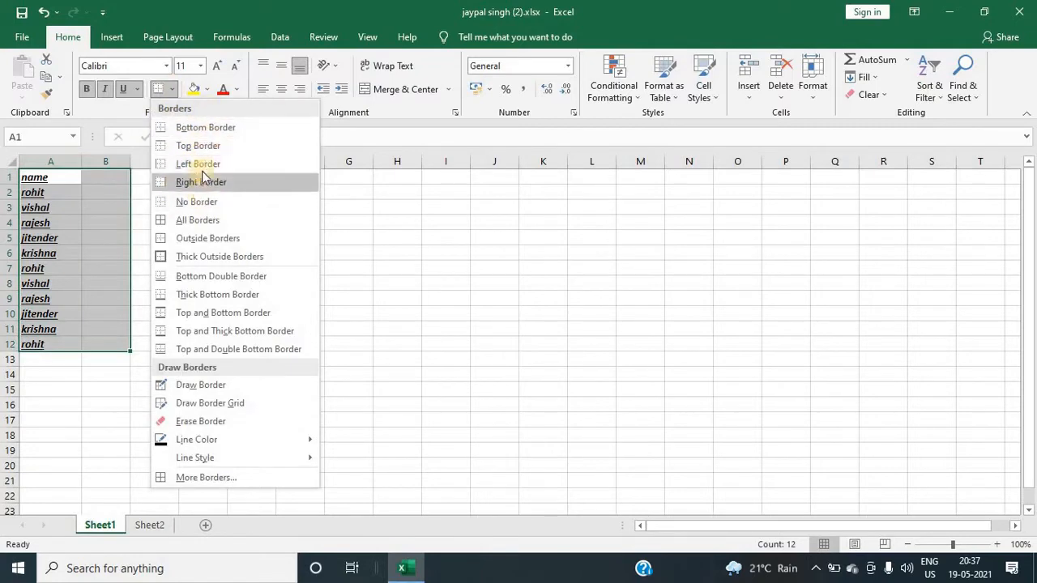
pyautogui.click(195, 222)
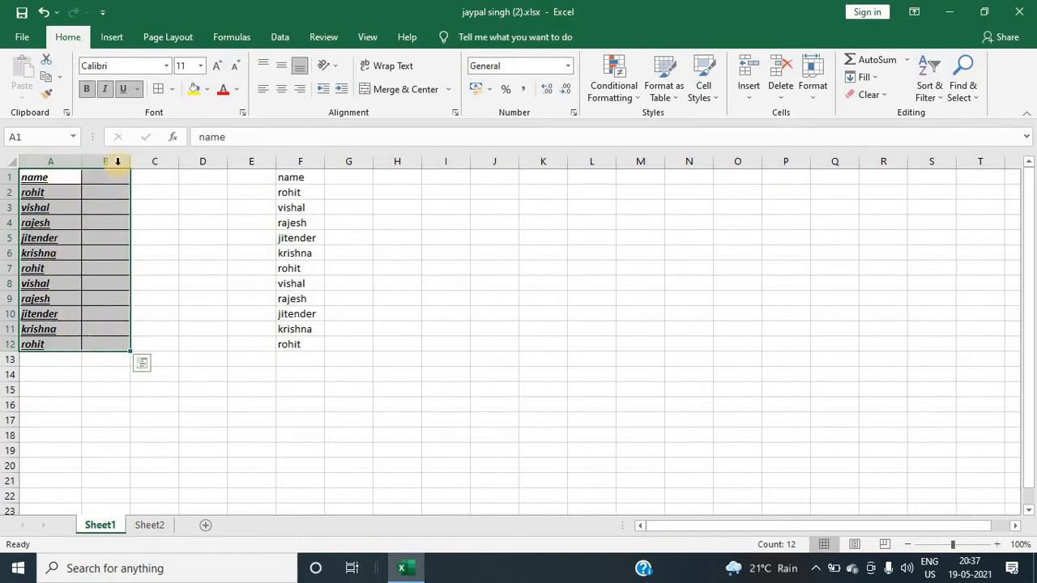
# Step: Remove the borders from A1:B12, then reapply All Borders to the range
pyautogui.click(171, 90)
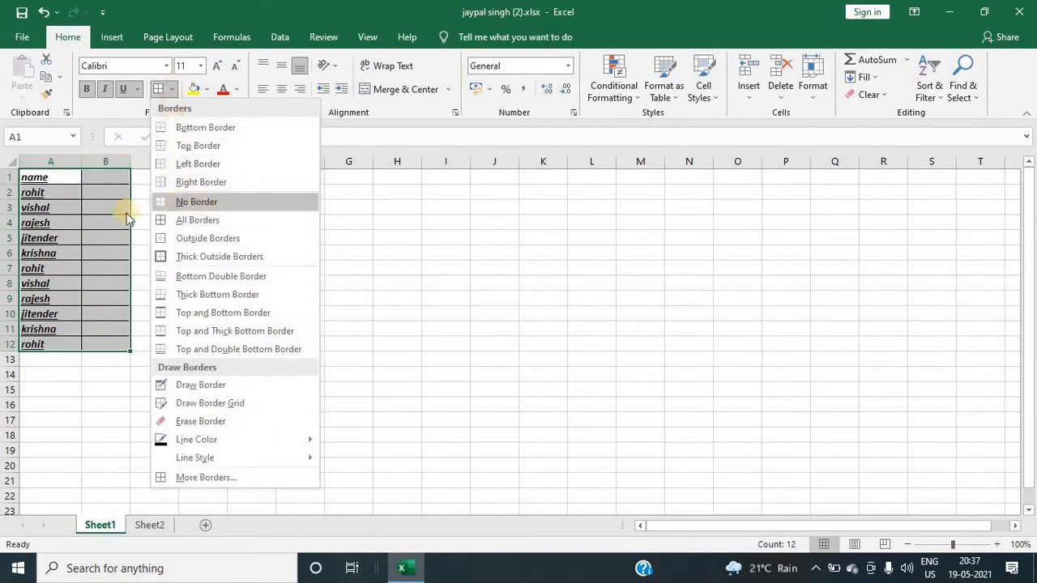
pyautogui.click(187, 203)
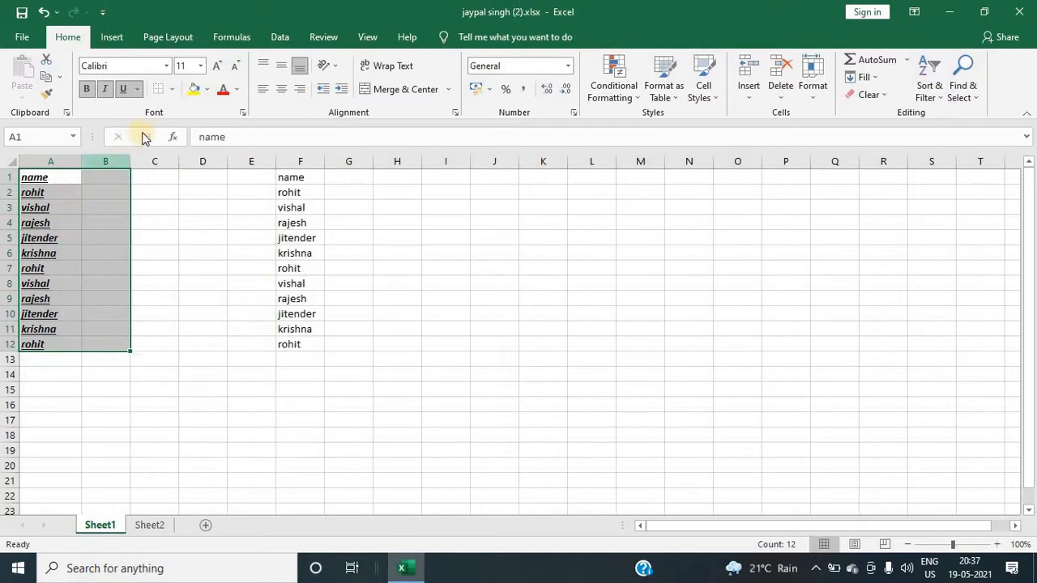
pyautogui.click(172, 90)
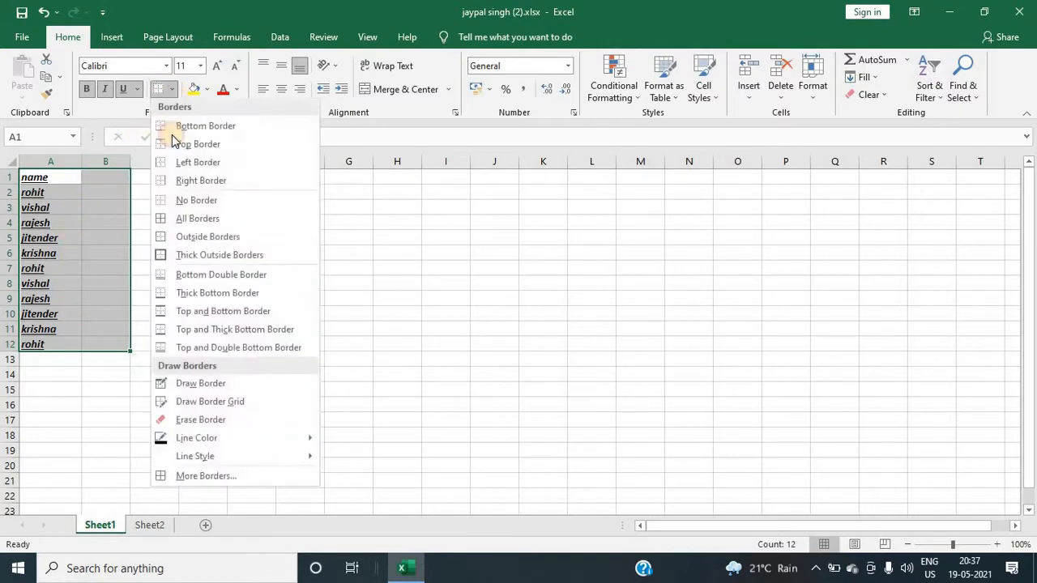
pyautogui.click(196, 219)
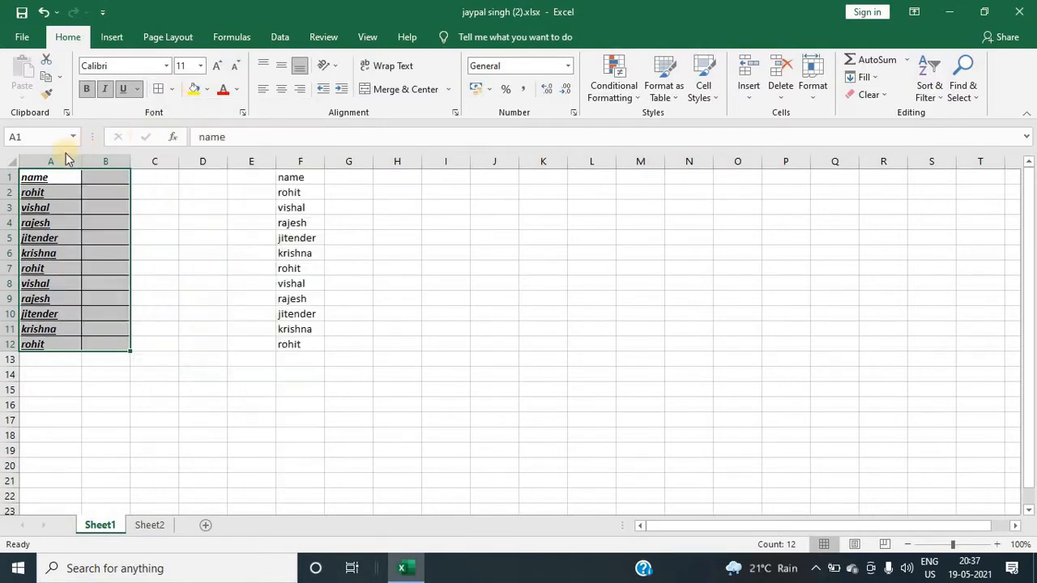
# Step: Try to copy the formatting of the column A names onto column F with Format Painter
pyautogui.click(49, 96)
pyautogui.click(31, 174)
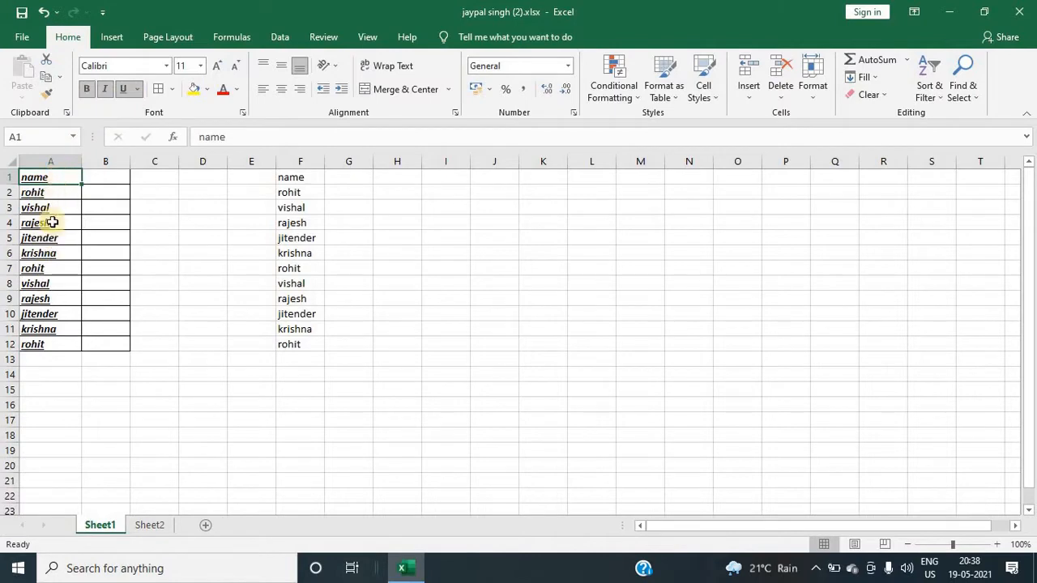
pyautogui.click(46, 94)
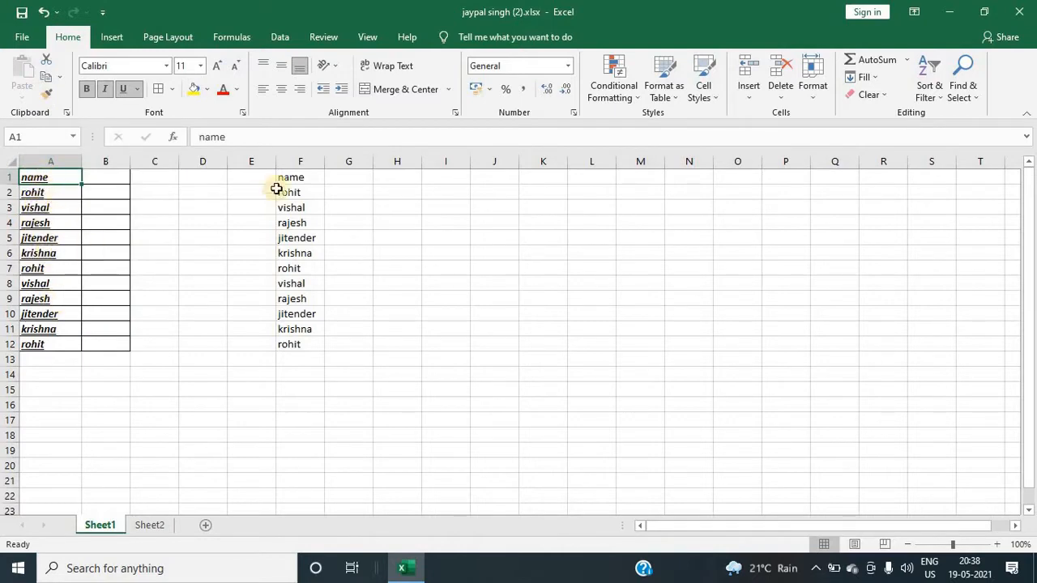
pyautogui.moveTo(288, 189); pyautogui.dragTo(288, 298)
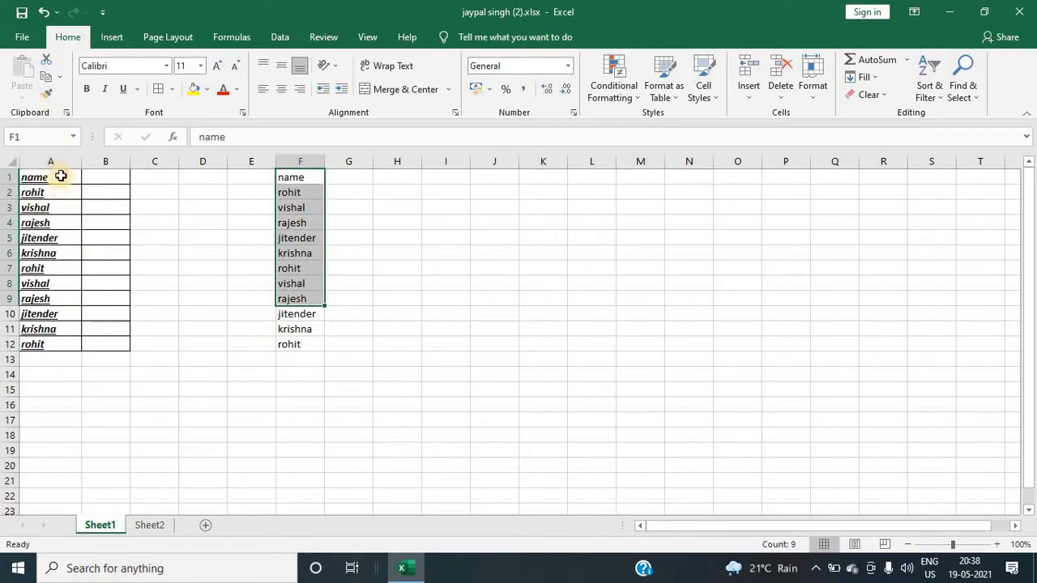
# Step: Use Format Painter to copy the formatting of the names in column A onto F1:F12
pyautogui.moveTo(61, 176); pyautogui.dragTo(62, 241)
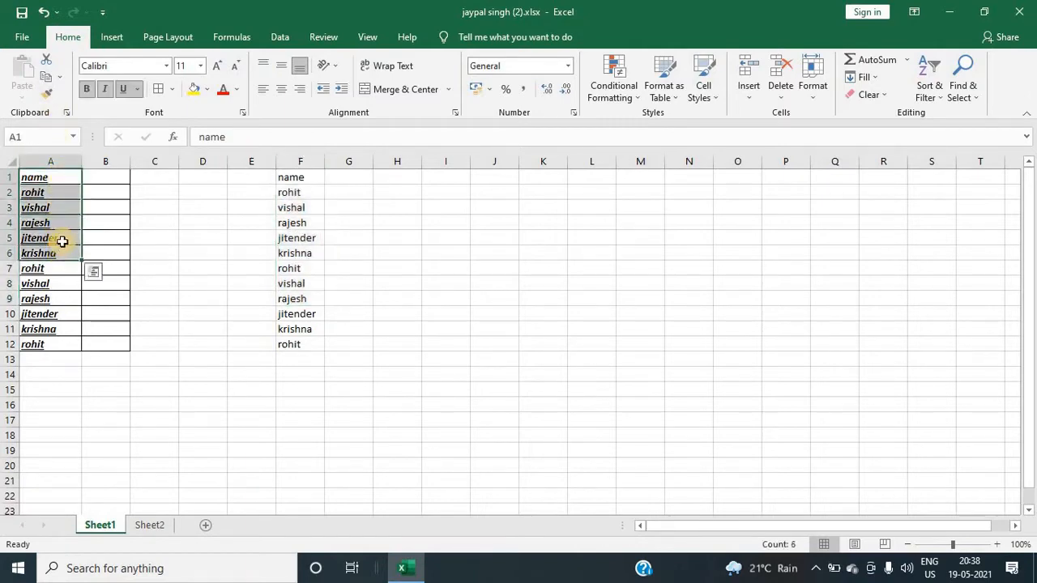
pyautogui.click(48, 95)
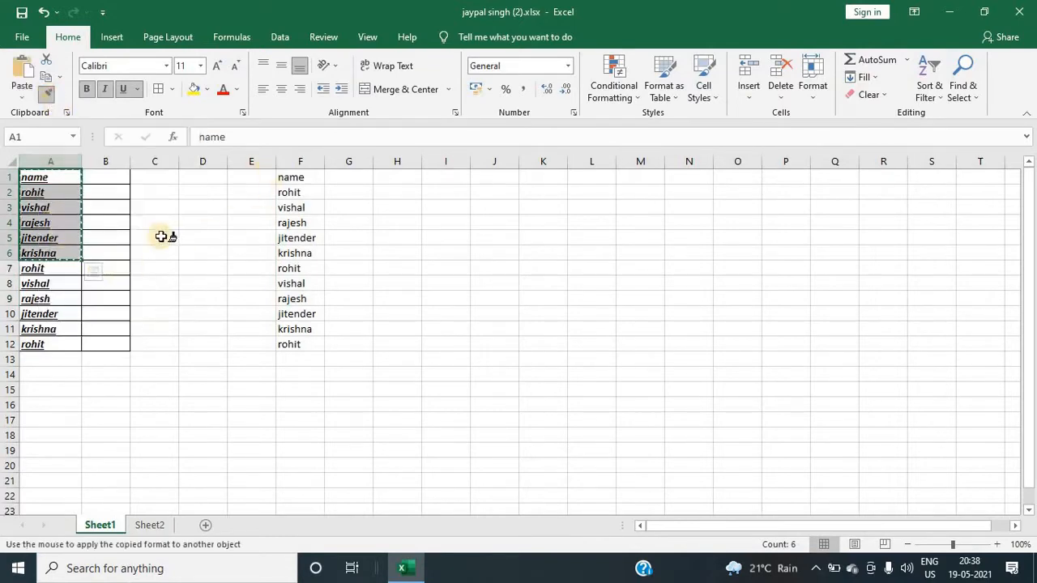
pyautogui.click(294, 178)
pyautogui.moveTo(295, 187); pyautogui.dragTo(294, 344)
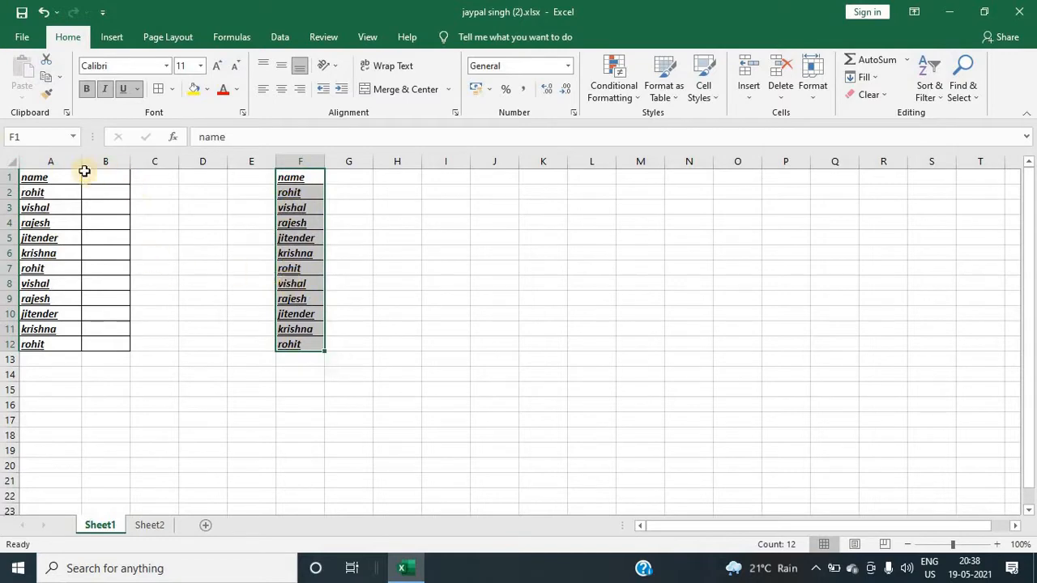
pyautogui.click(397, 221)
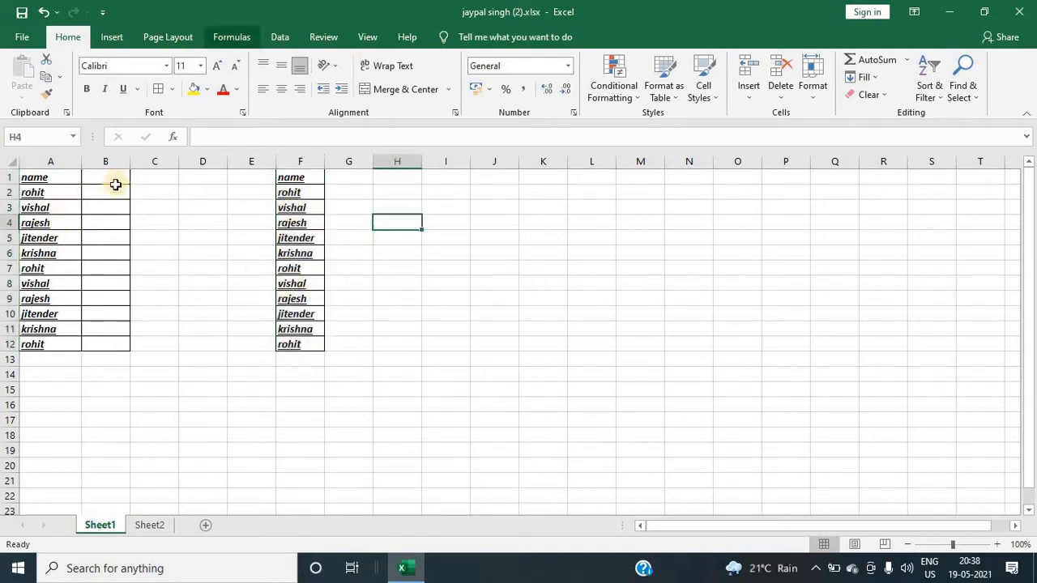
pyautogui.click(67, 113)
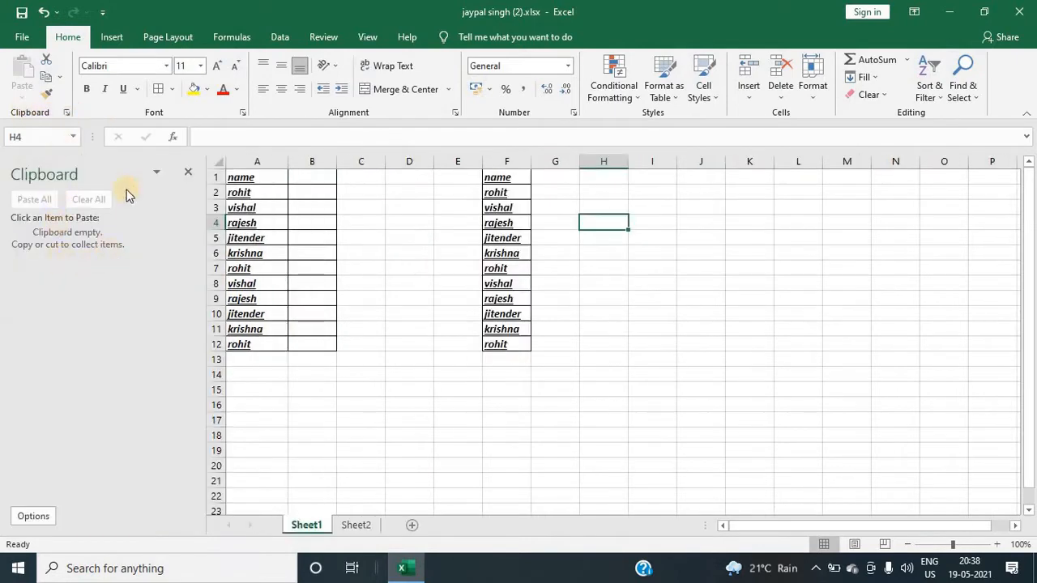
pyautogui.click(187, 170)
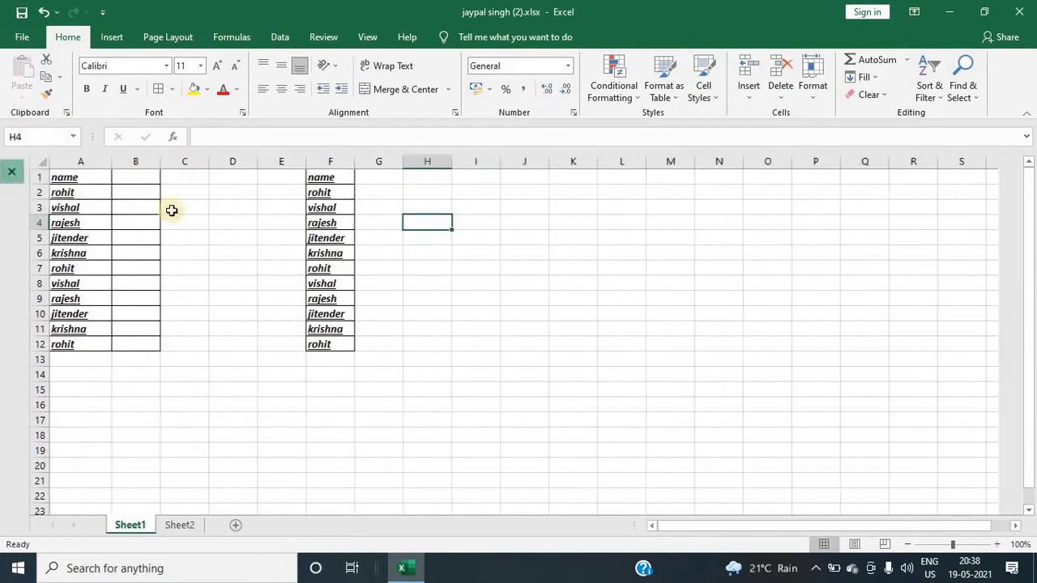
pyautogui.click(175, 220)
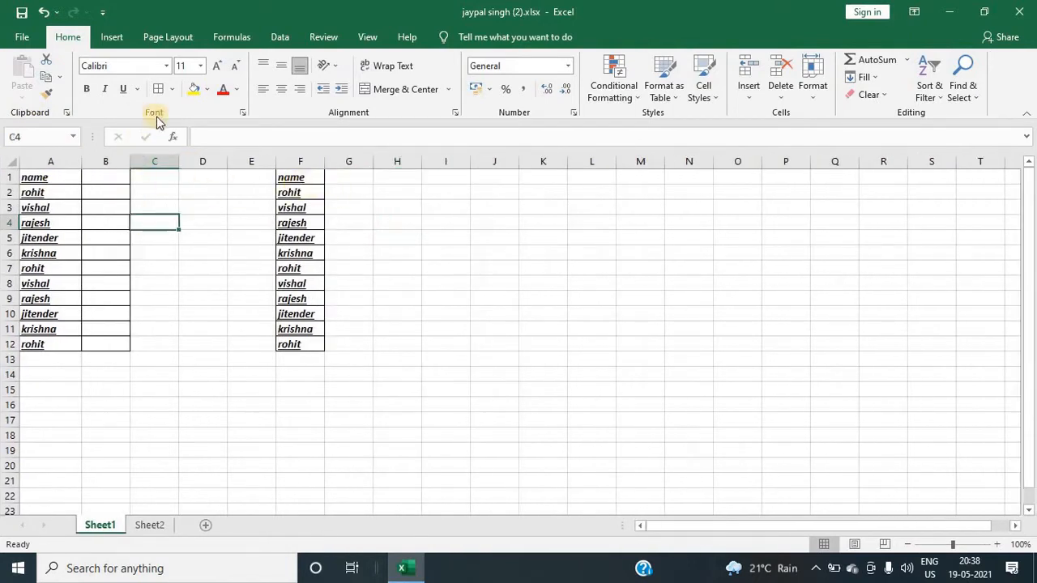
pyautogui.moveTo(55, 179); pyautogui.dragTo(37, 336)
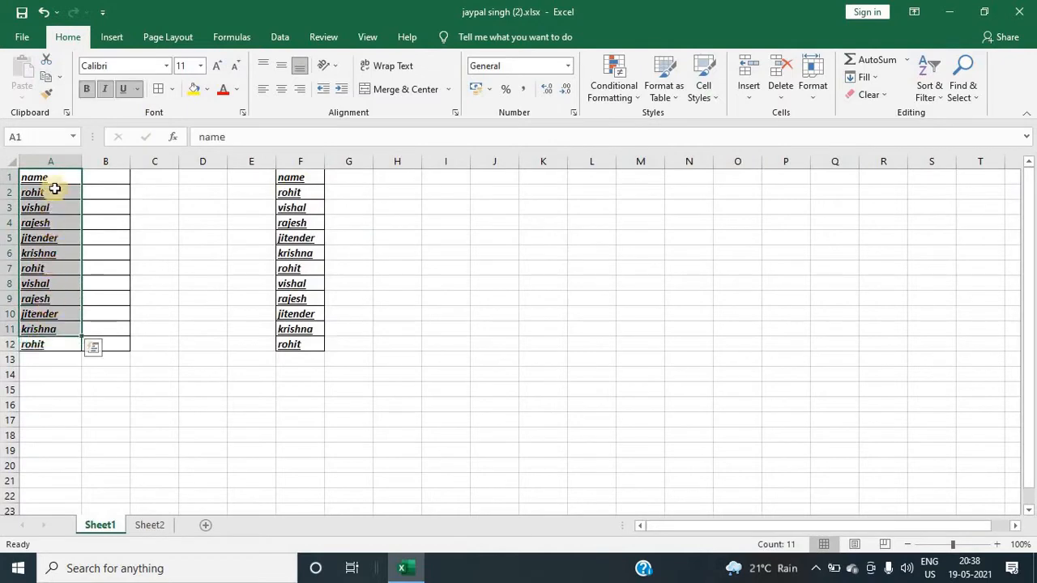
pyautogui.scroll(-6, 121, 414)
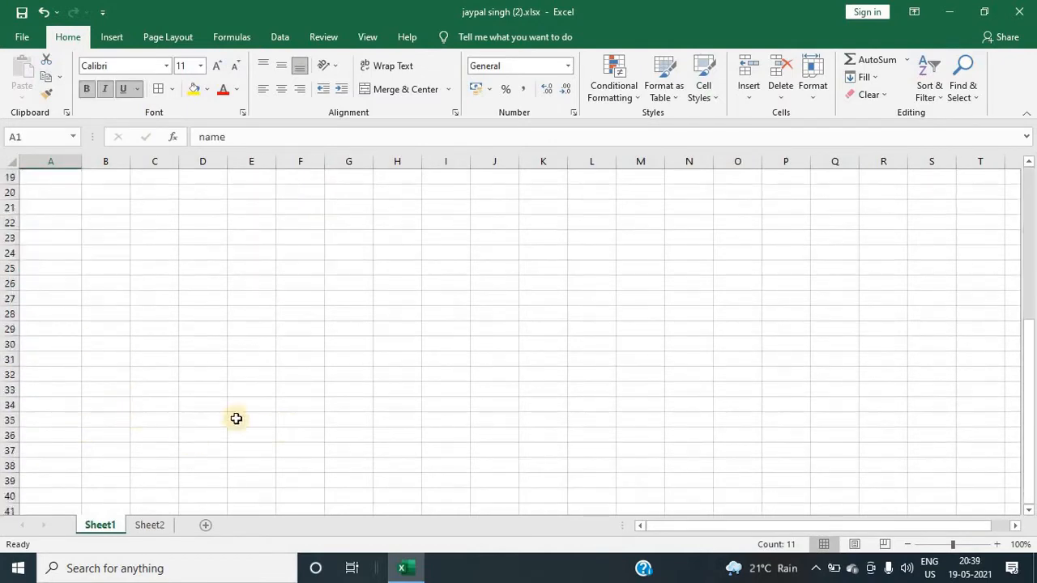
pyautogui.click(76, 437)
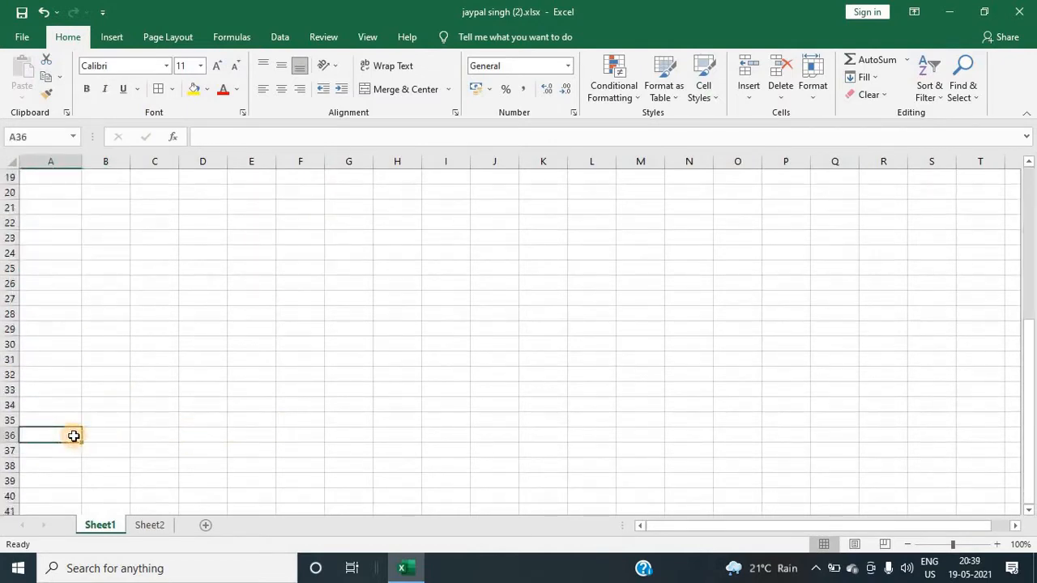
pyautogui.scroll(6, 158, 403)
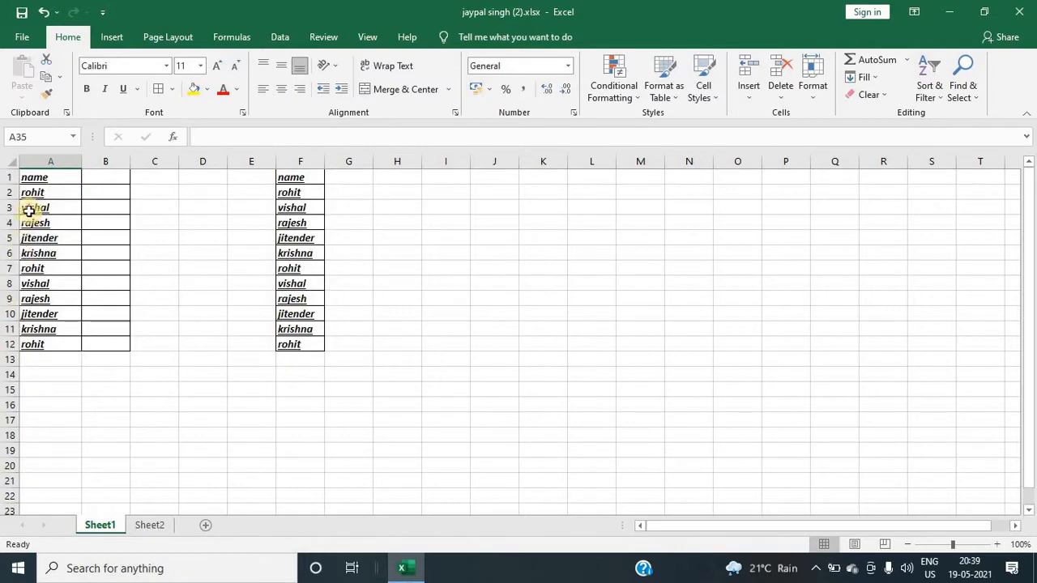
# Step: Open the Clipboard pane and copy the names list A1:A12 into it
pyautogui.click(67, 113)
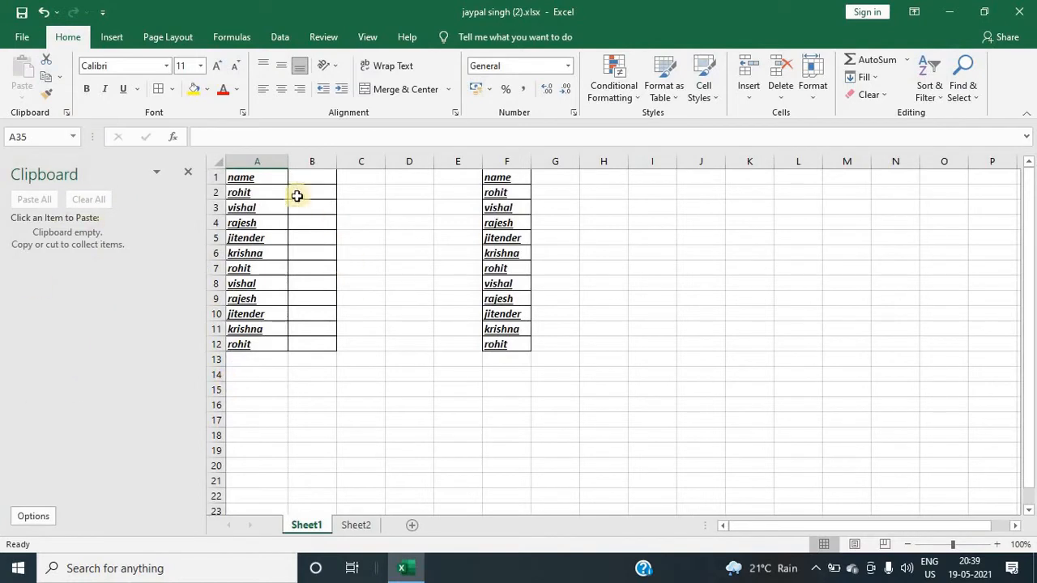
pyautogui.moveTo(268, 178); pyautogui.dragTo(240, 342)
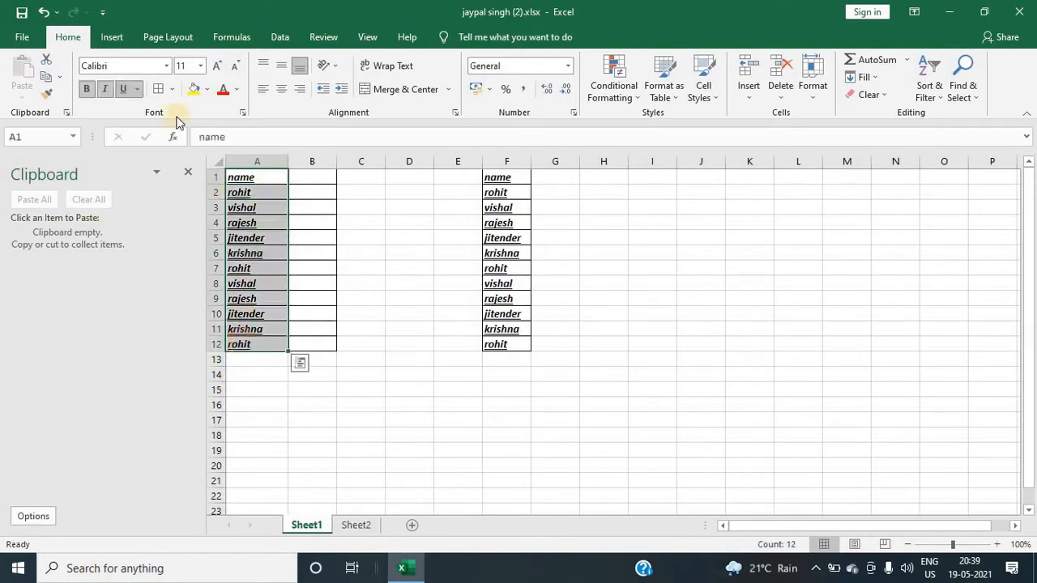
pyautogui.click(42, 78)
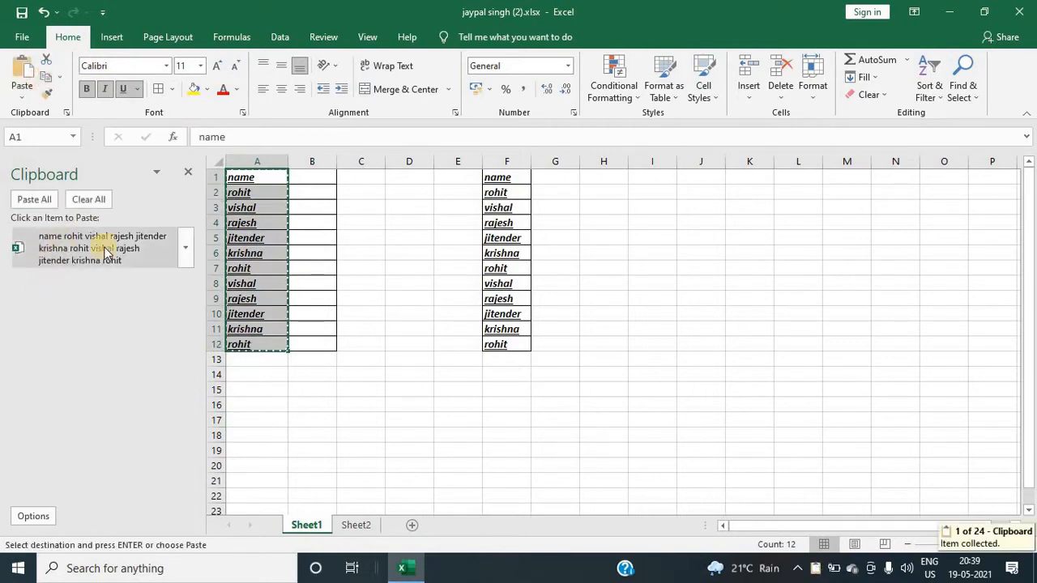
# Step: Paste the collected clipboard item into cell A38
pyautogui.click(363, 412)
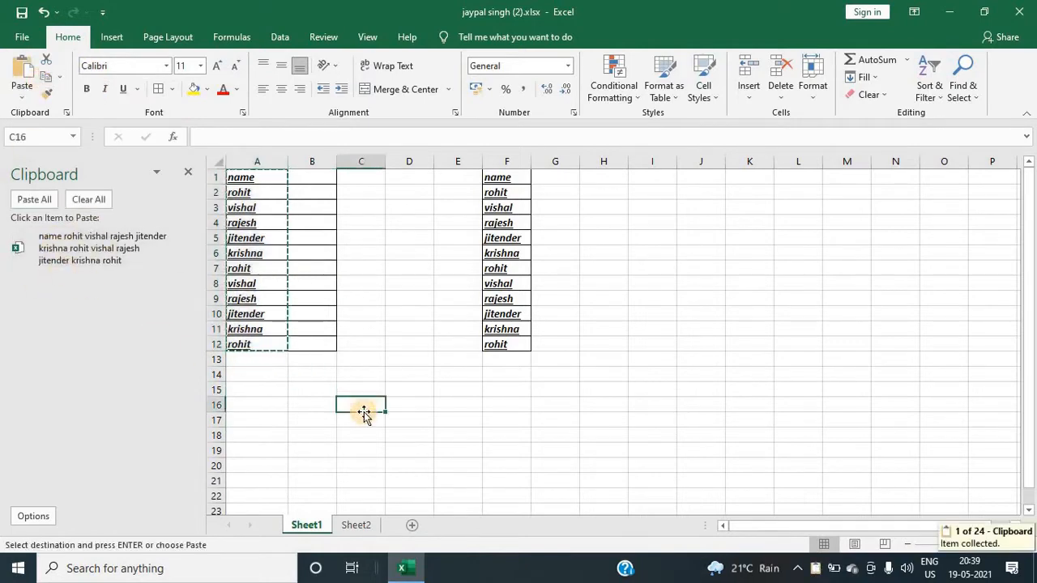
pyautogui.scroll(-7, 438, 426)
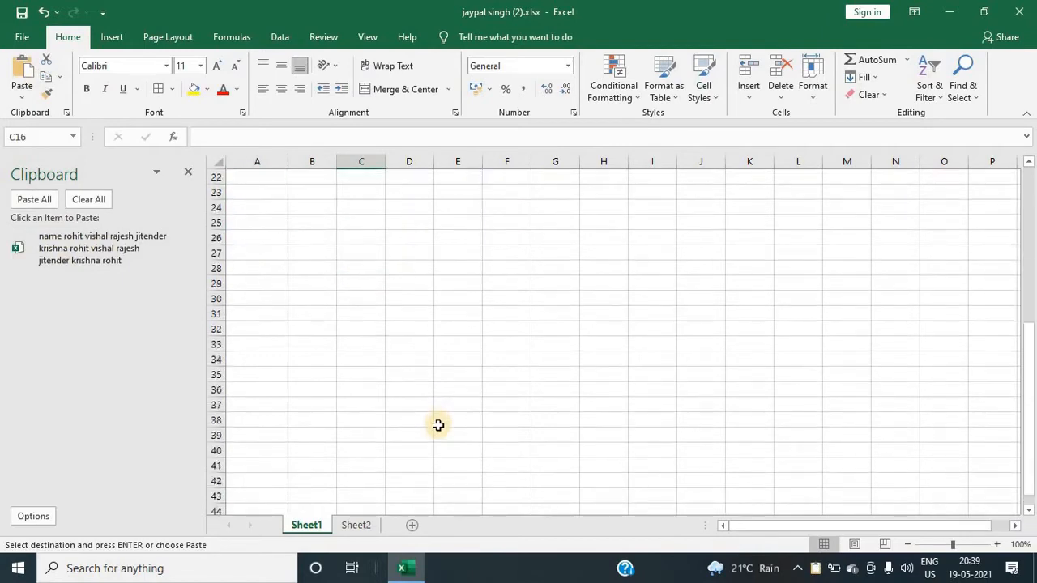
pyautogui.click(266, 425)
pyautogui.scroll(5, 305, 306)
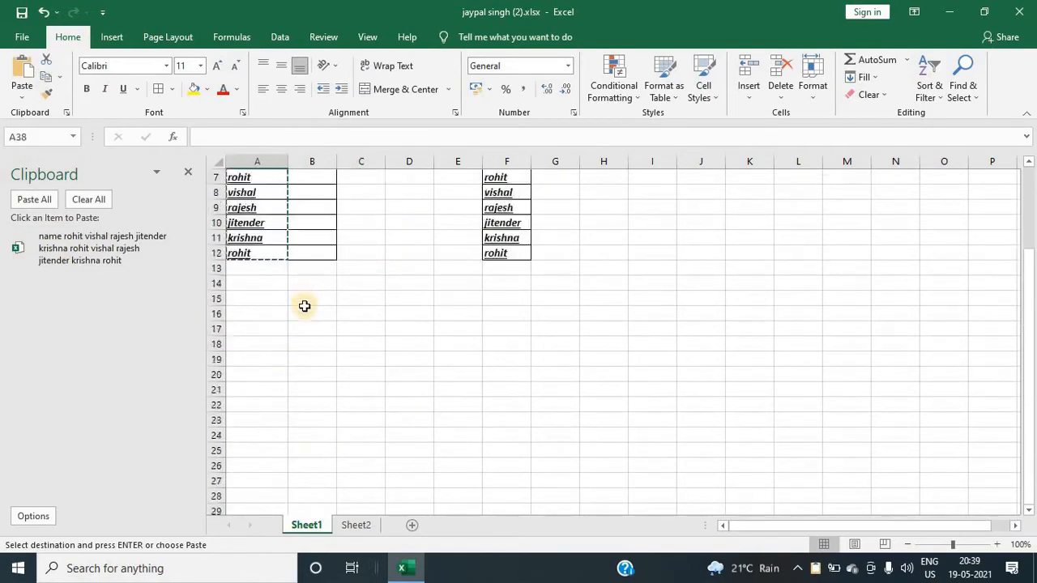
pyautogui.scroll(-5, 304, 306)
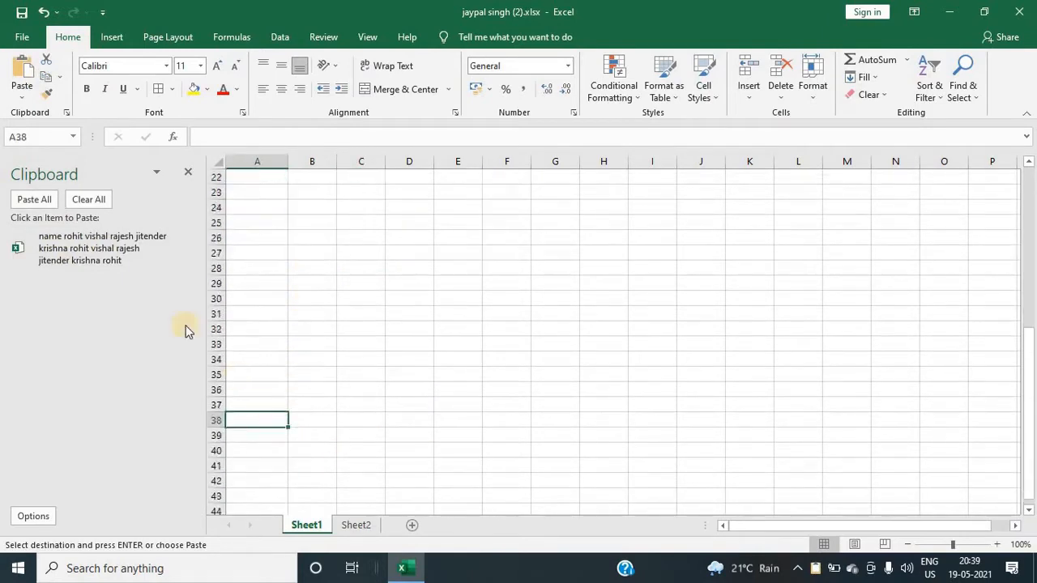
pyautogui.click(88, 251)
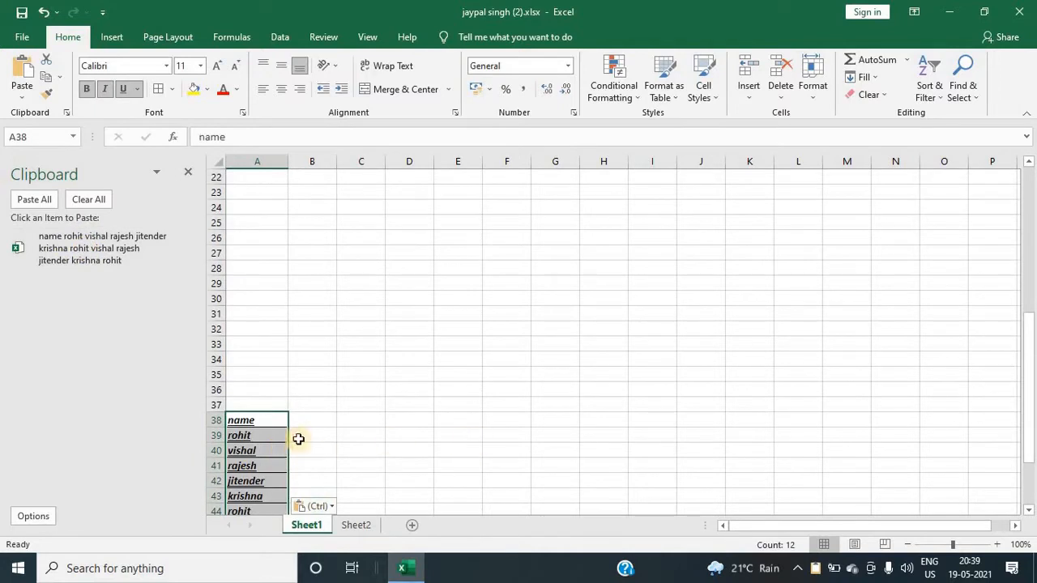
# Step: Paste the same clipboard item again into cell I38
pyautogui.click(657, 422)
pyautogui.scroll(5, 291, 322)
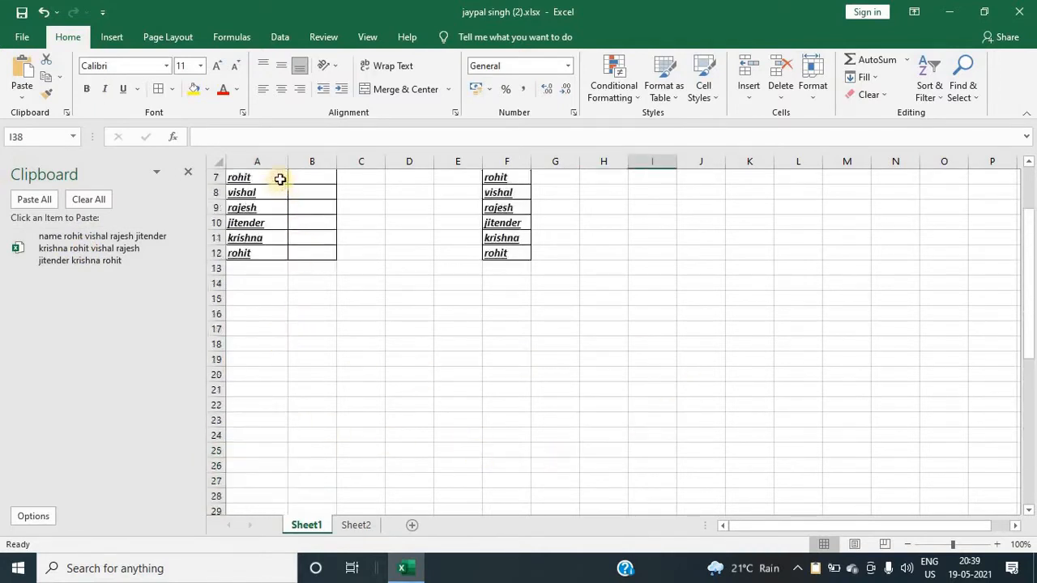
pyautogui.scroll(-4, 696, 478)
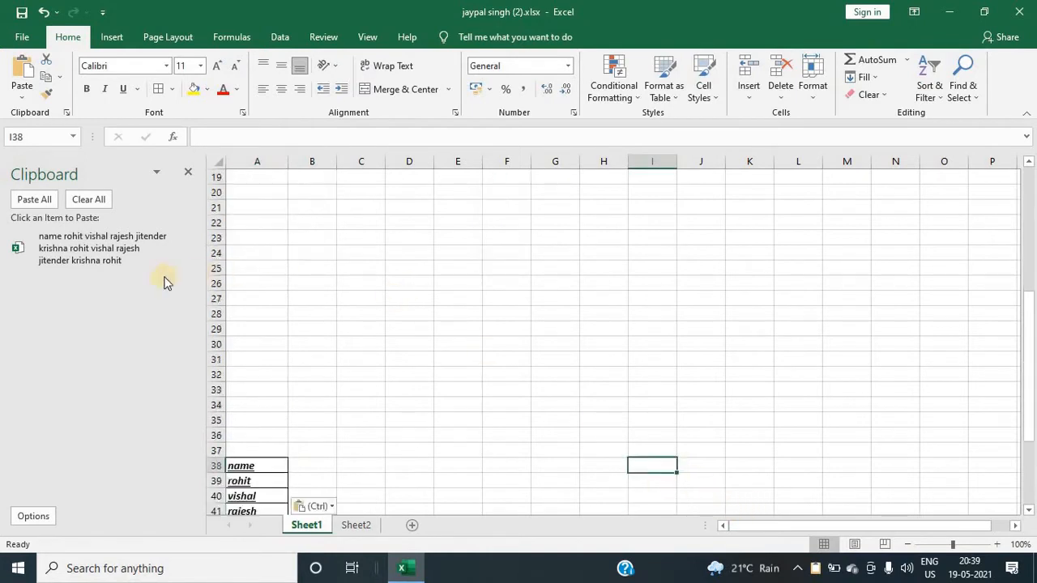
pyautogui.click(97, 245)
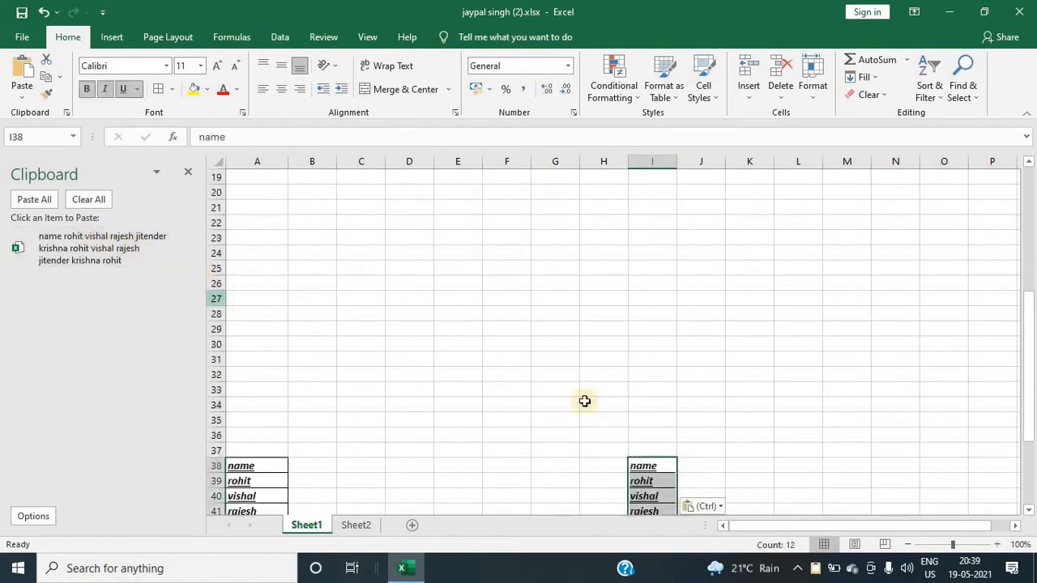
pyautogui.scroll(-3, 650, 470)
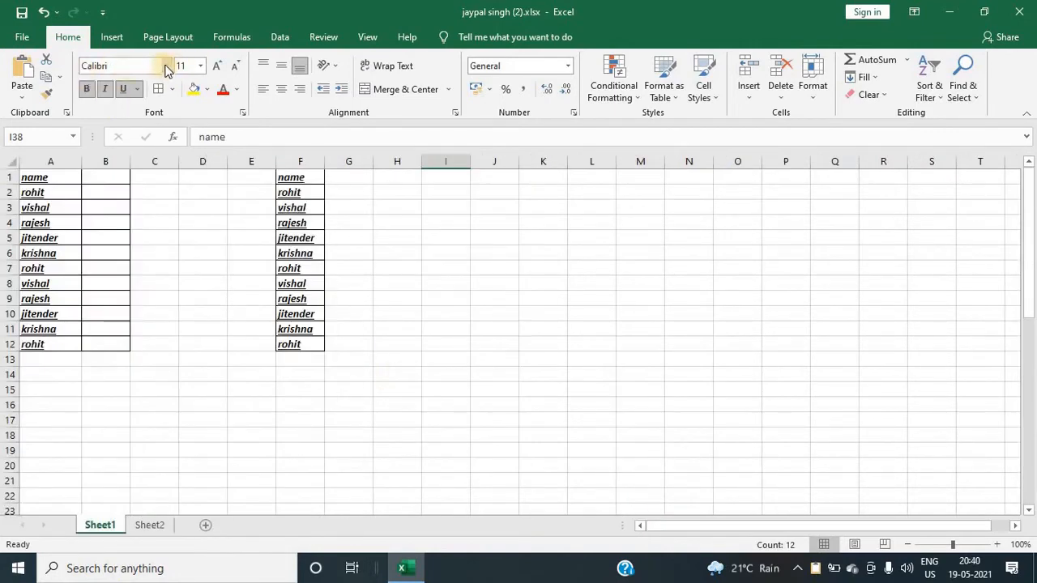
pyautogui.click(37, 359)
pyautogui.click(53, 162)
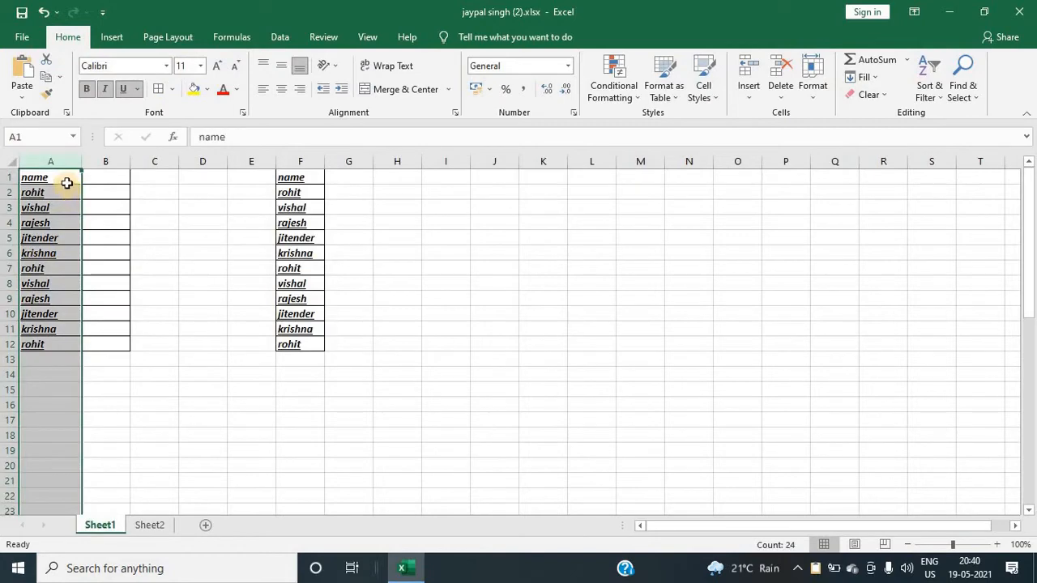
pyautogui.click(170, 65)
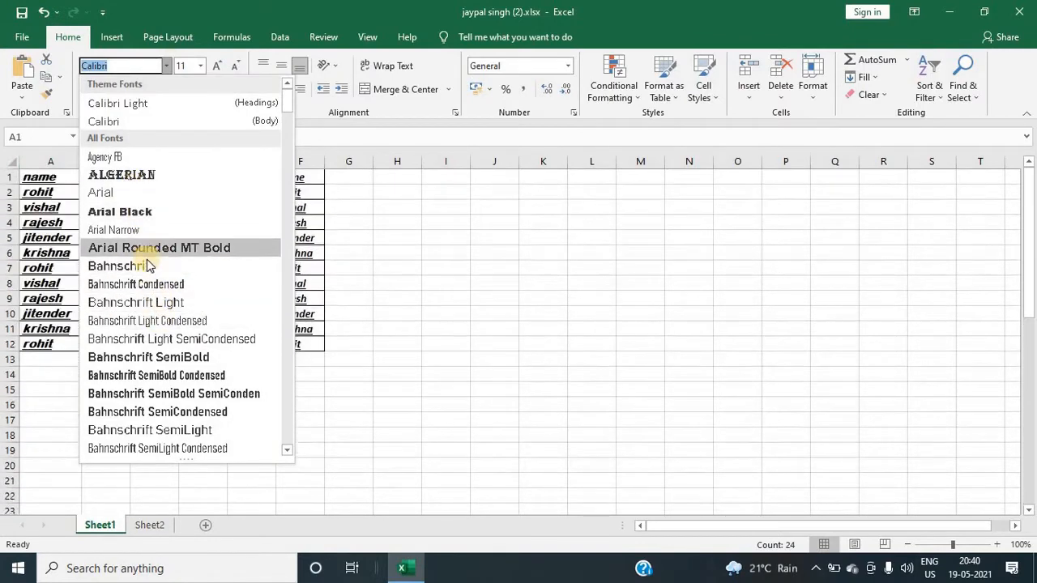
pyautogui.press('Escape')
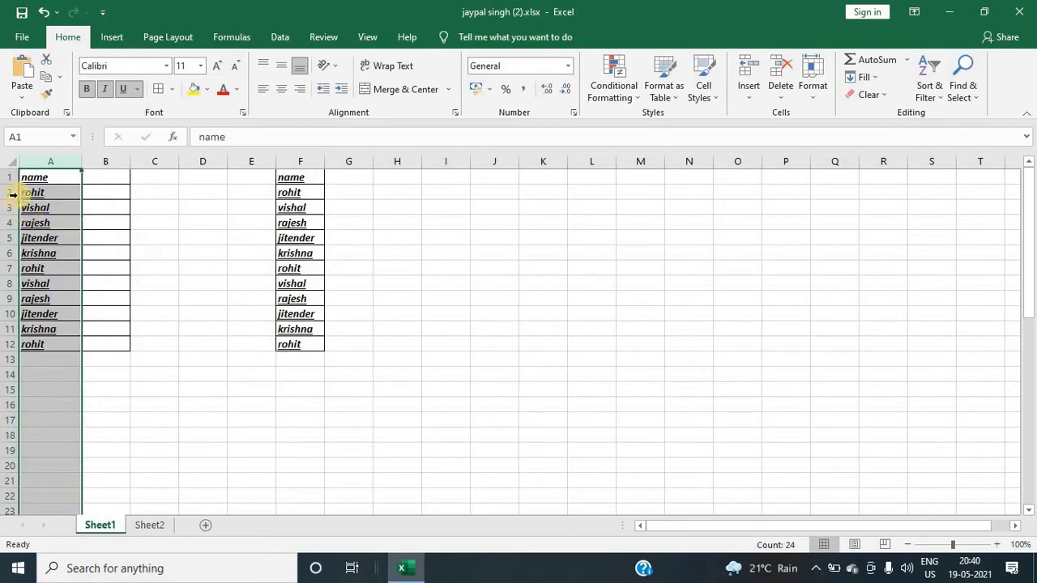
pyautogui.click(200, 66)
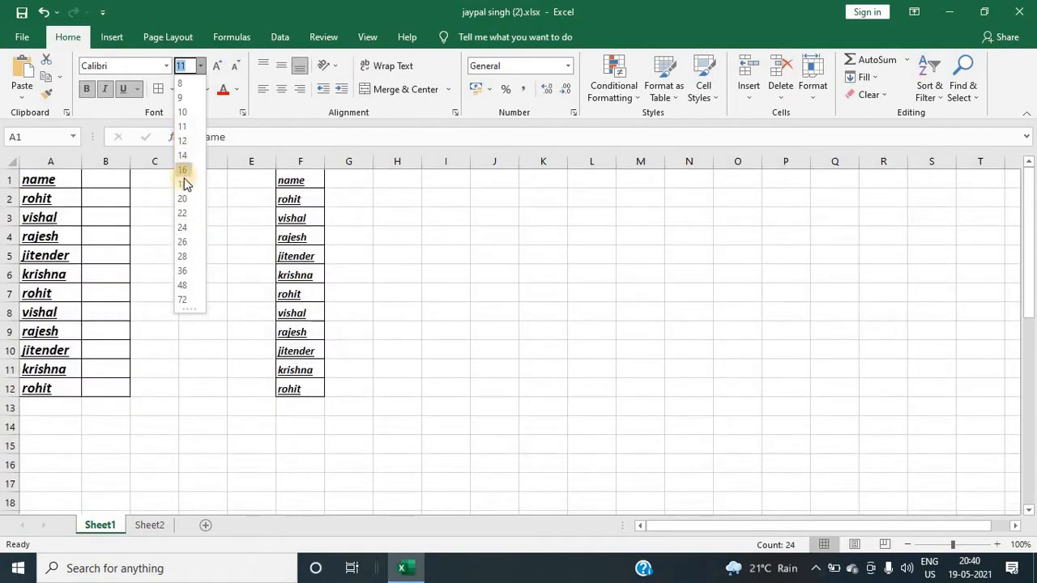
pyautogui.click(141, 205)
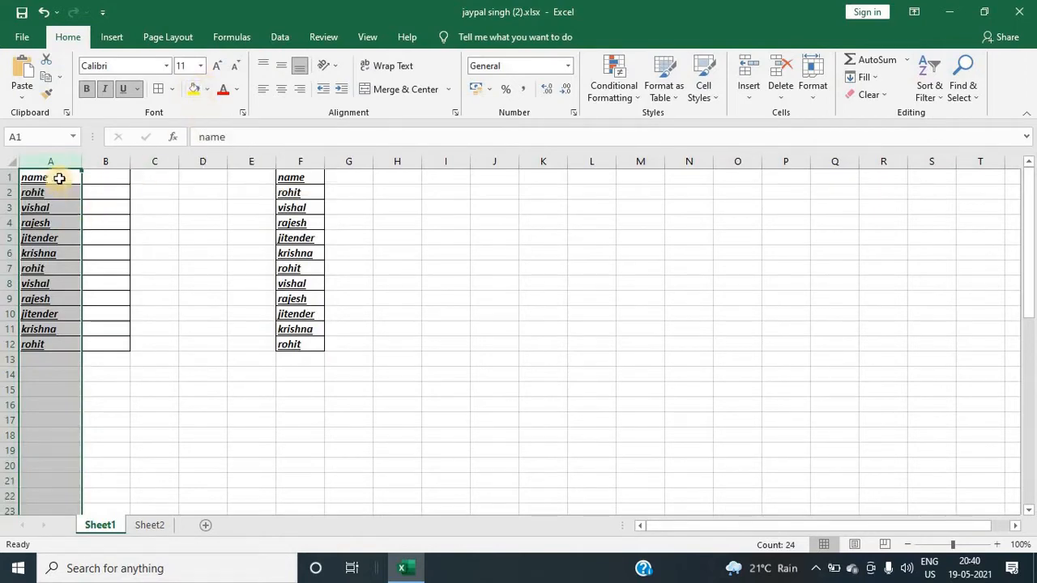
# Step: Fill the names range A1:A12 with a dark grey theme colour
pyautogui.moveTo(60, 176); pyautogui.dragTo(57, 342)
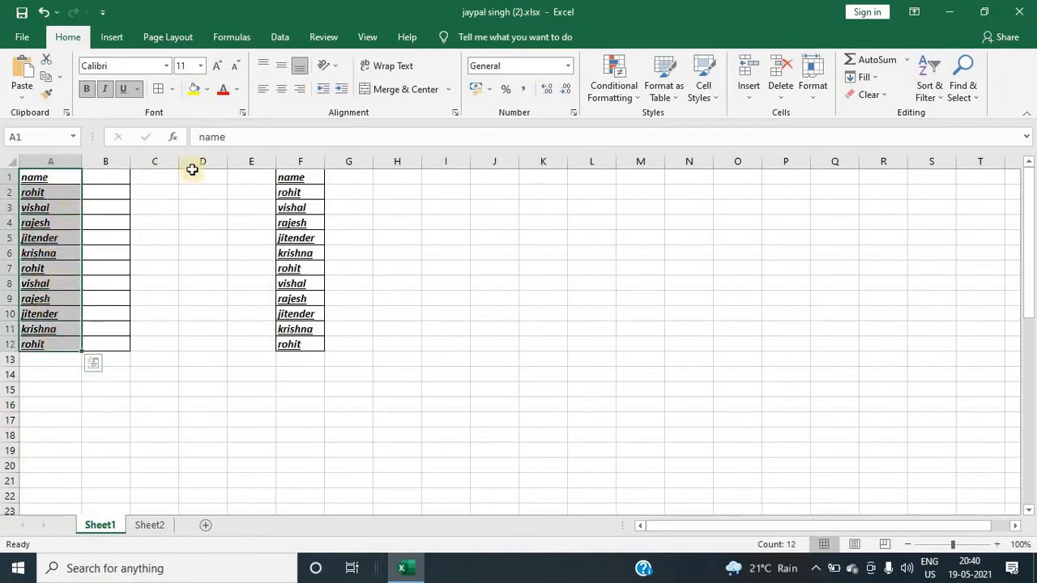
pyautogui.click(207, 90)
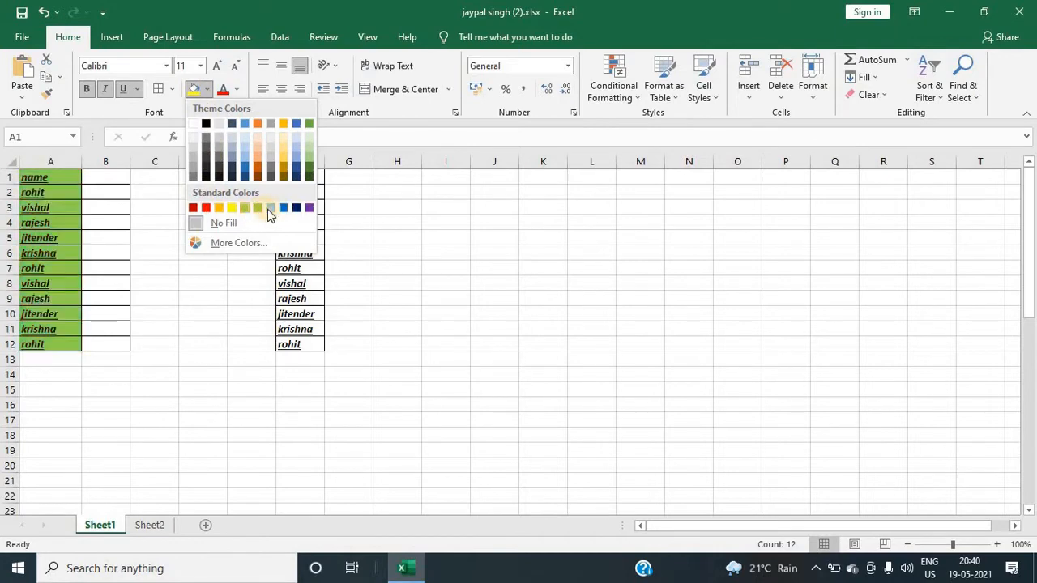
pyautogui.click(115, 200)
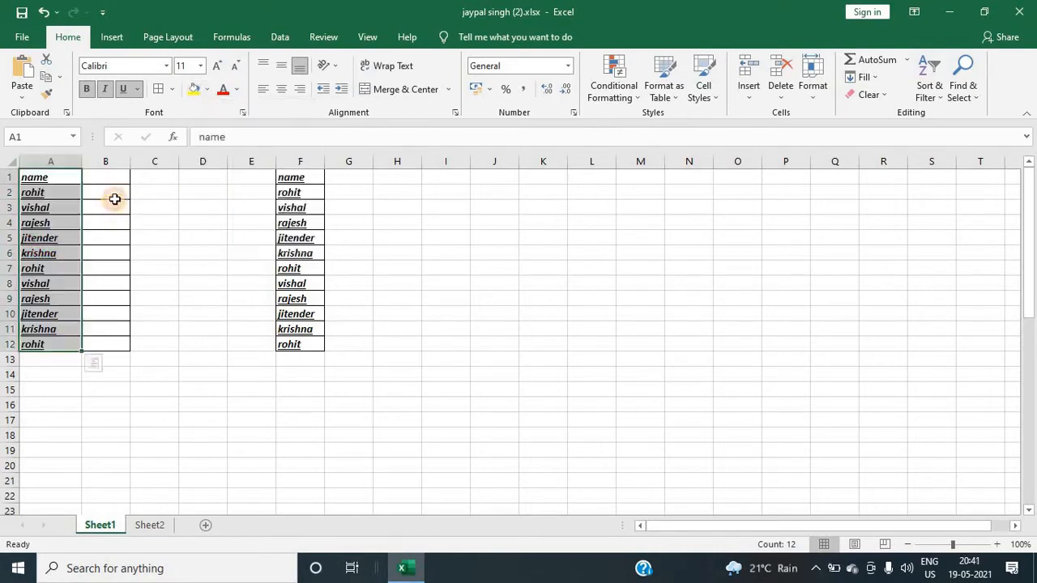
pyautogui.click(235, 92)
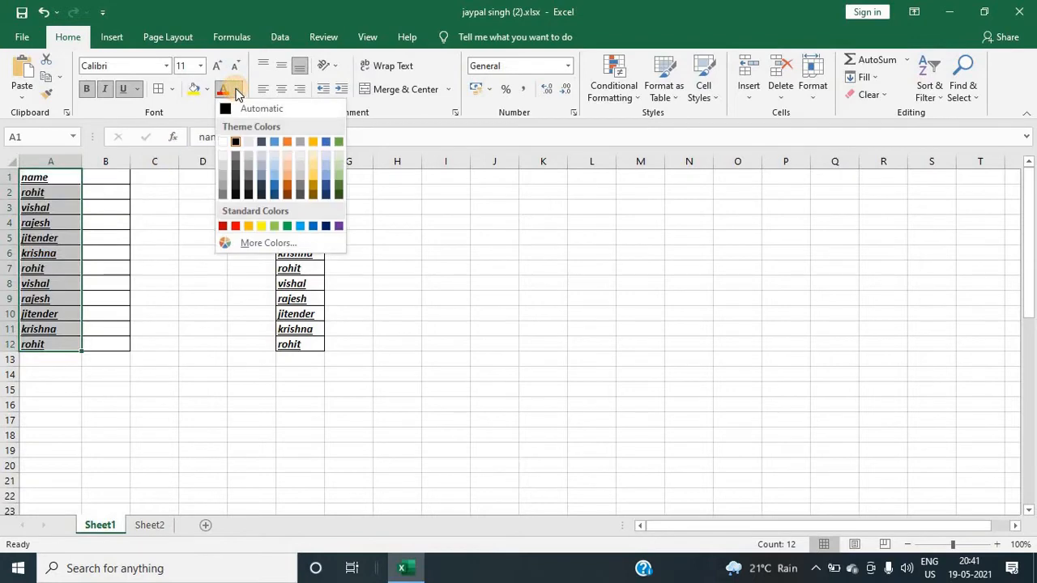
pyautogui.click(64, 209)
pyautogui.click(208, 91)
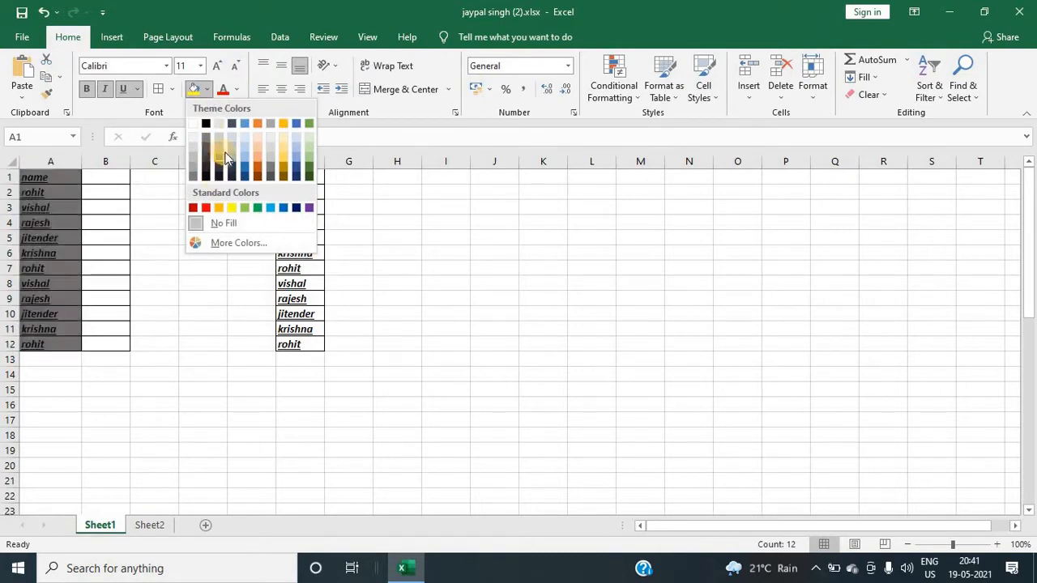
pyautogui.click(213, 168)
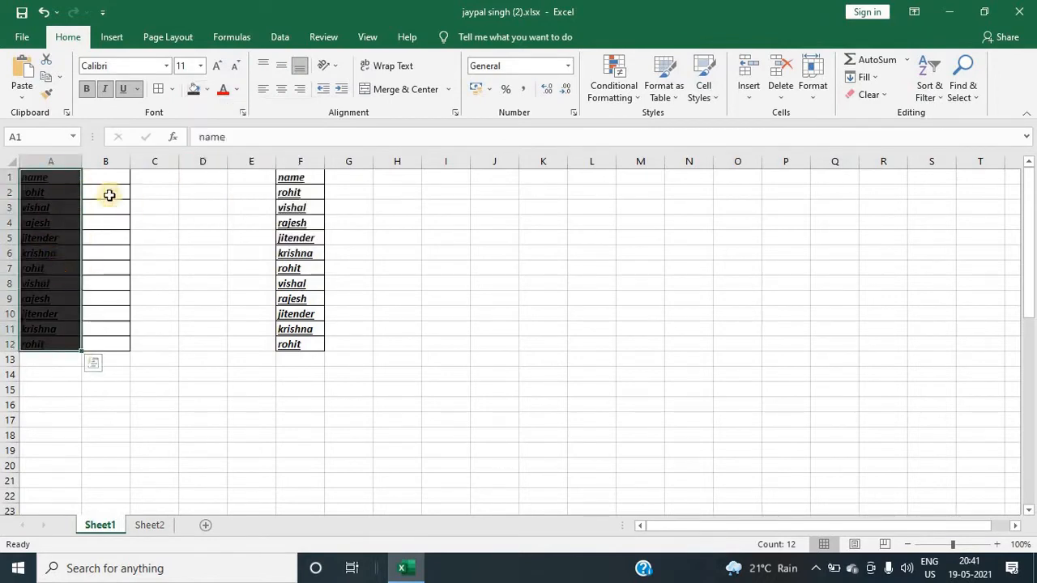
# Step: Experiment with increasing and decreasing the font size of the names in A1:A12
pyautogui.click(236, 94)
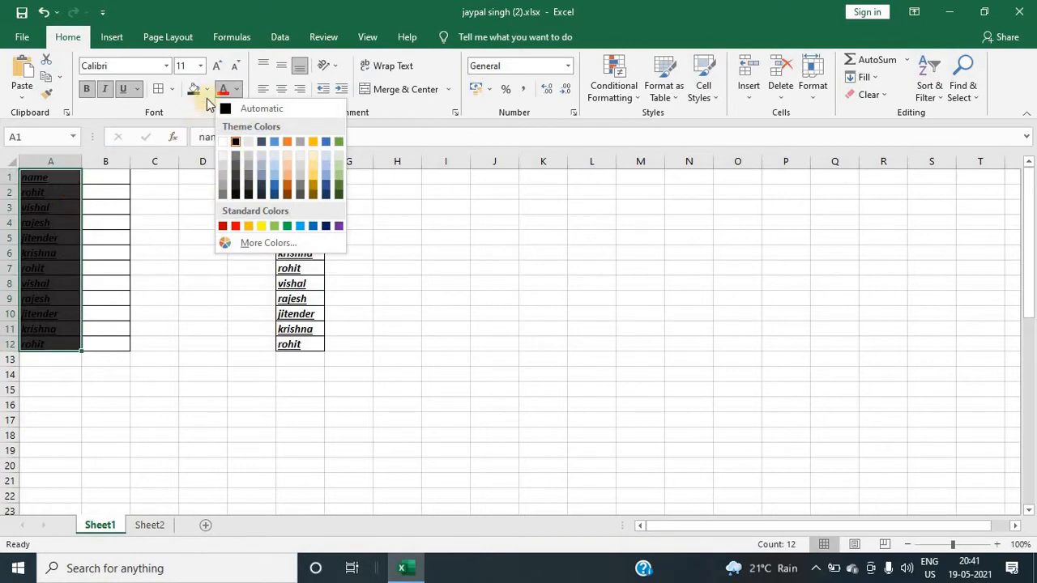
pyautogui.click(218, 68)
pyautogui.click(218, 68)
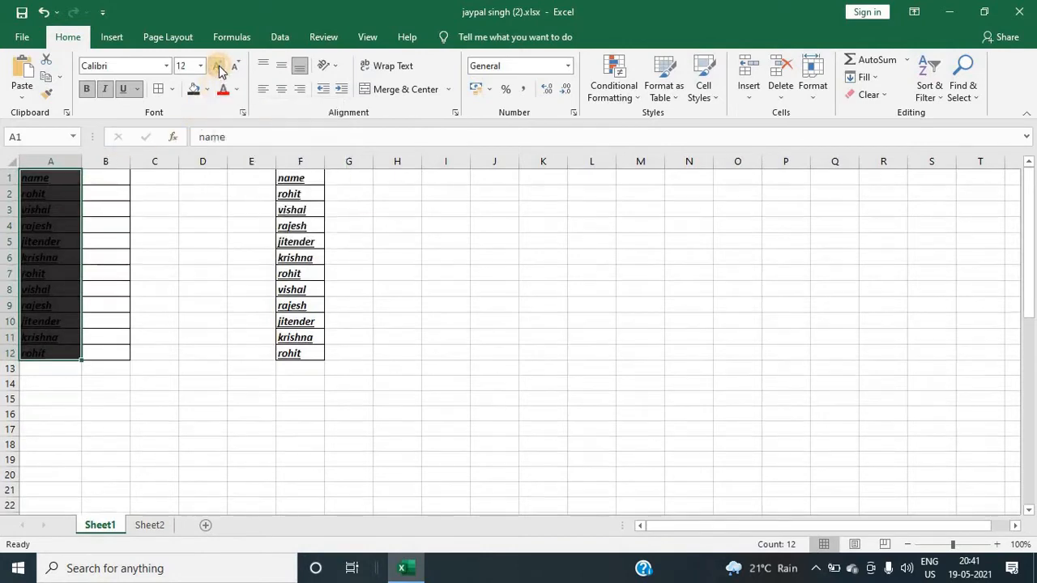
pyautogui.click(217, 68)
pyautogui.click(216, 68)
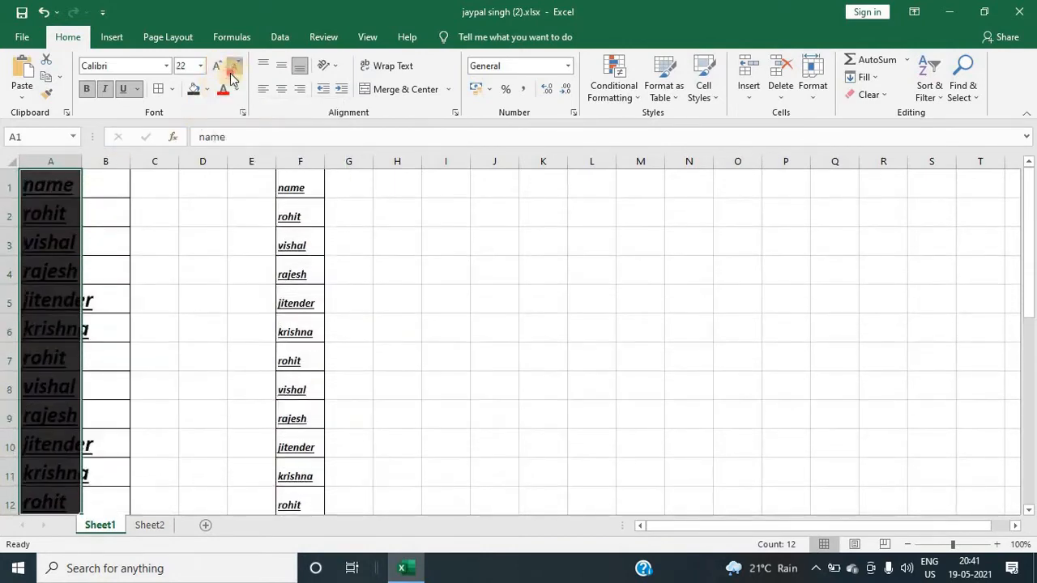
pyautogui.click(232, 71)
pyautogui.click(233, 71)
pyautogui.click(232, 71)
pyautogui.click(217, 69)
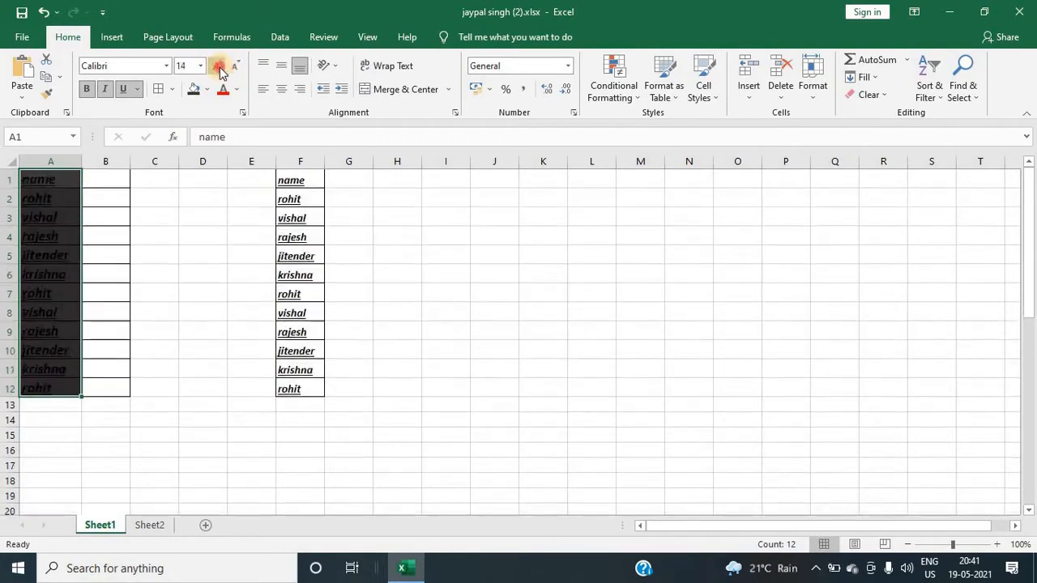
pyautogui.click(217, 70)
pyautogui.click(217, 70)
pyautogui.click(232, 71)
pyautogui.click(216, 71)
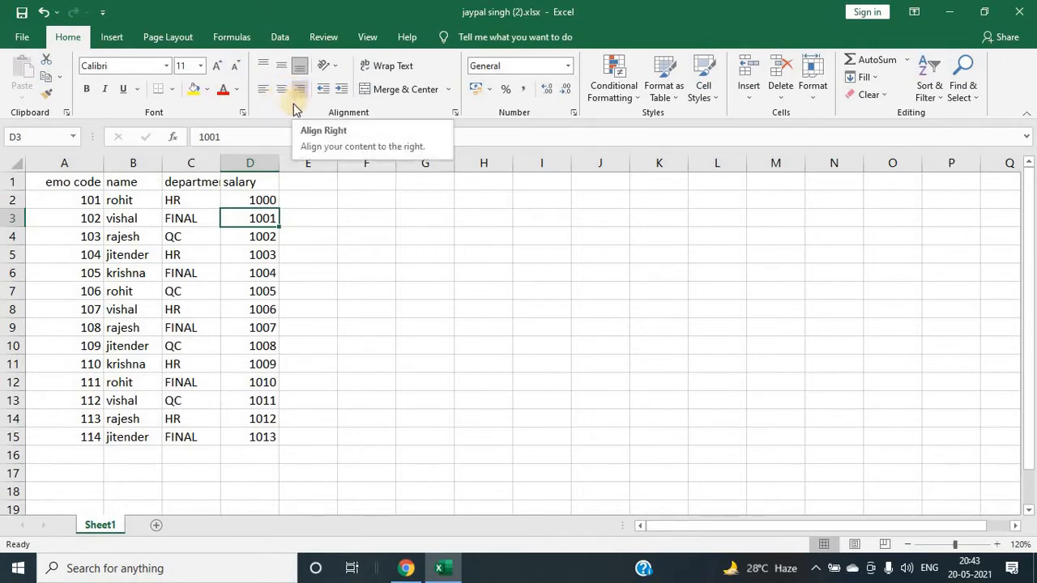
# Step: Widen column B slightly in the employee table
pyautogui.click(86, 161)
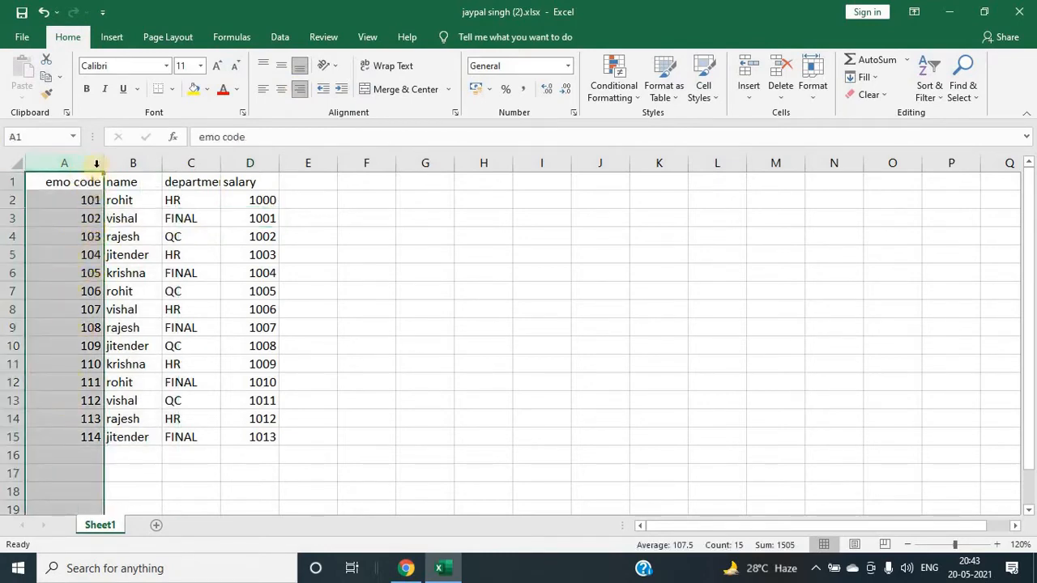
pyautogui.click(147, 156)
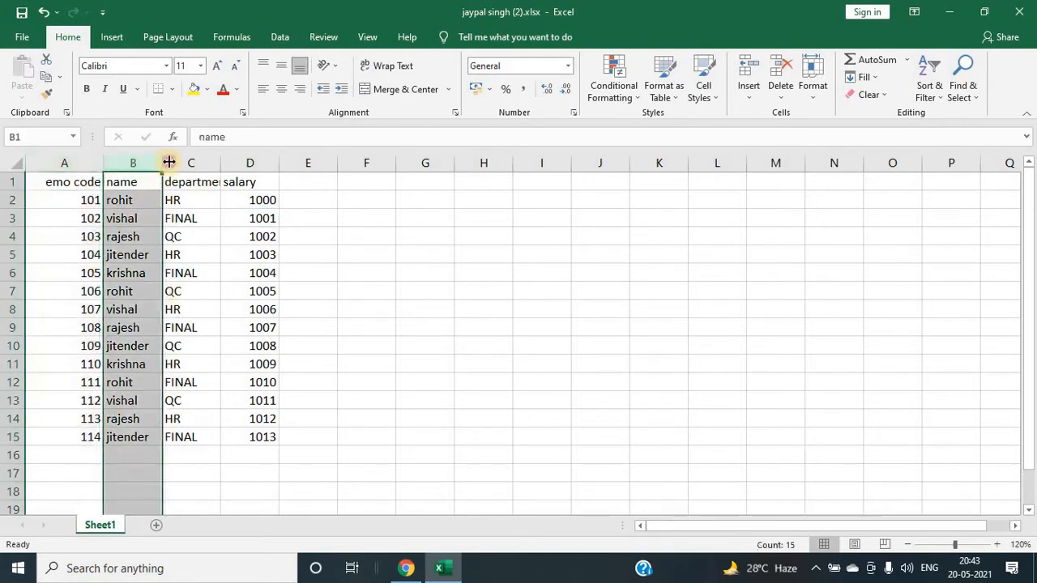
pyautogui.moveTo(169, 162); pyautogui.dragTo(174, 164)
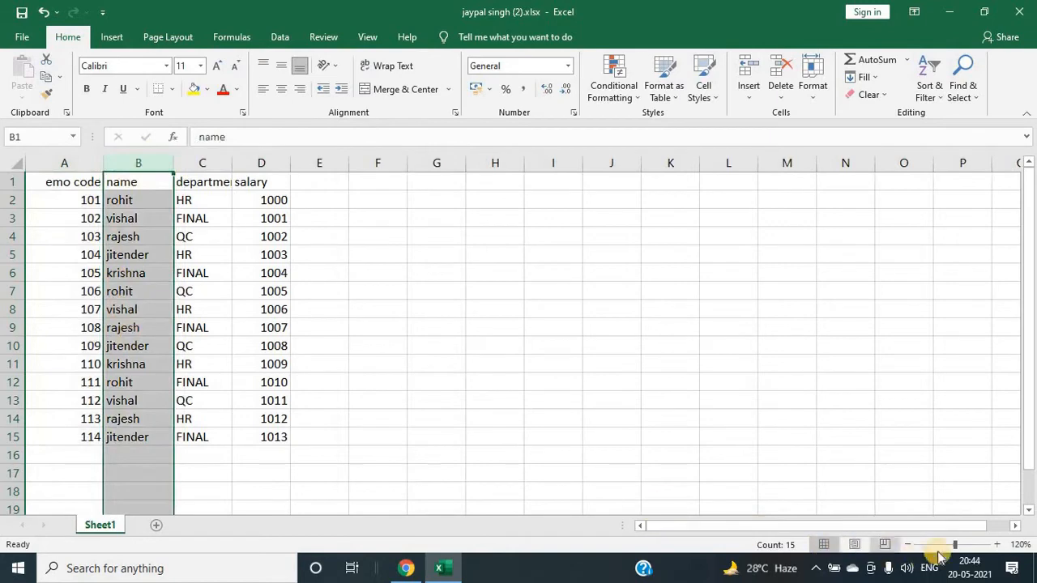
# Step: Left-align the contents of column A, the emo code values
pyautogui.click(998, 544)
pyautogui.click(998, 544)
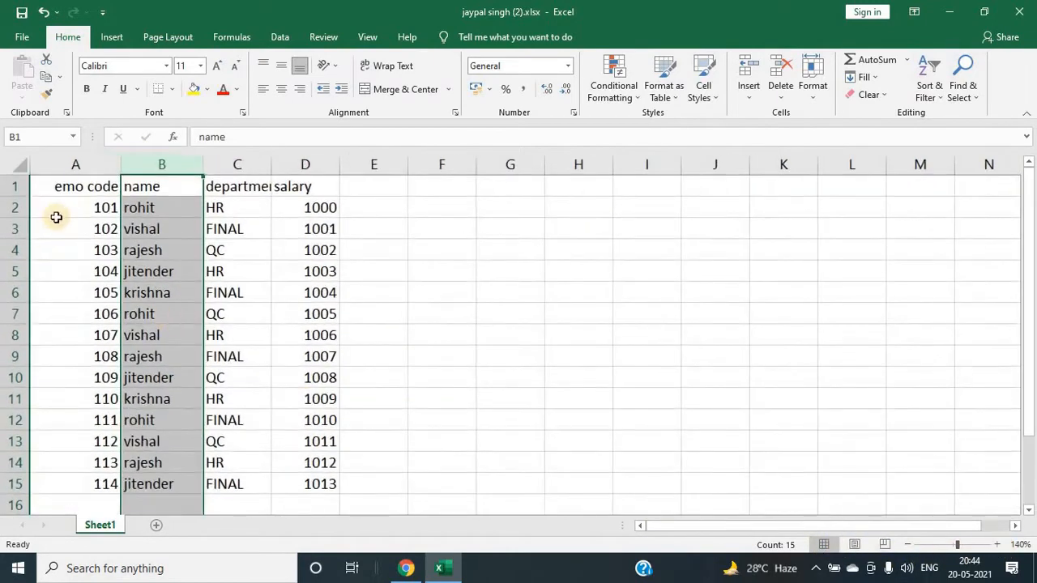
pyautogui.click(56, 209)
pyautogui.click(74, 173)
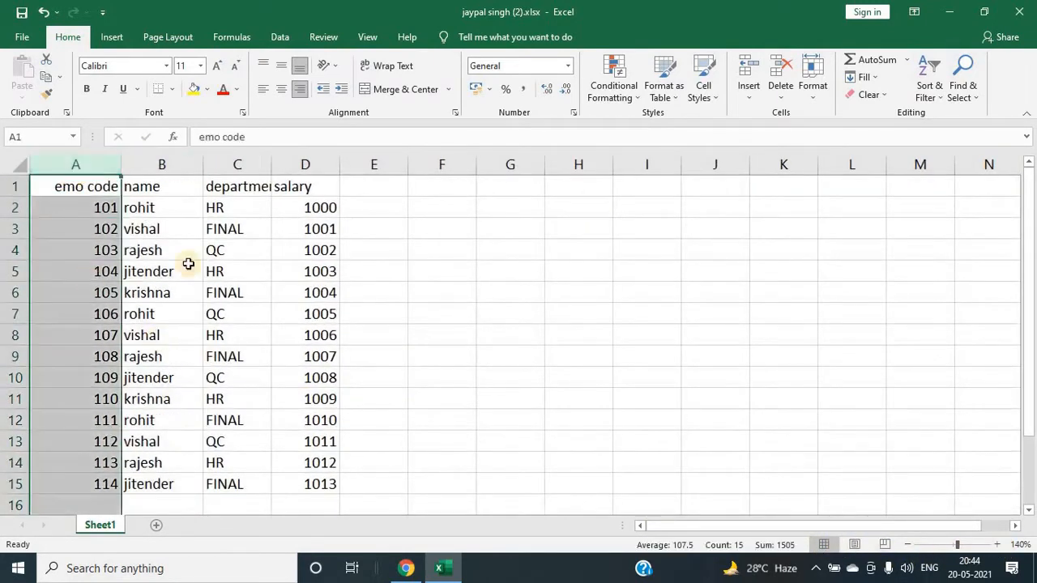
pyautogui.click(158, 166)
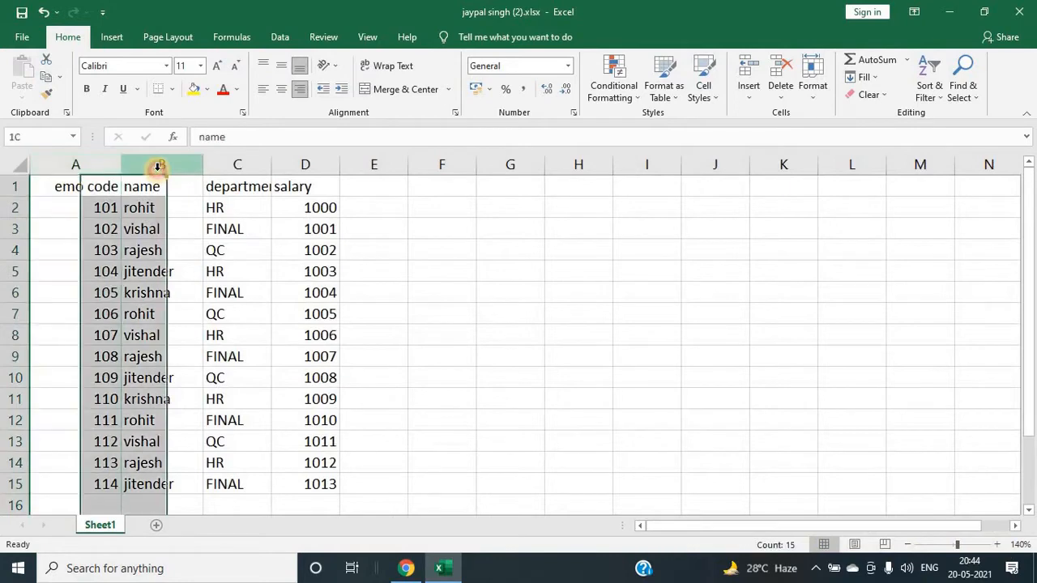
pyautogui.click(239, 165)
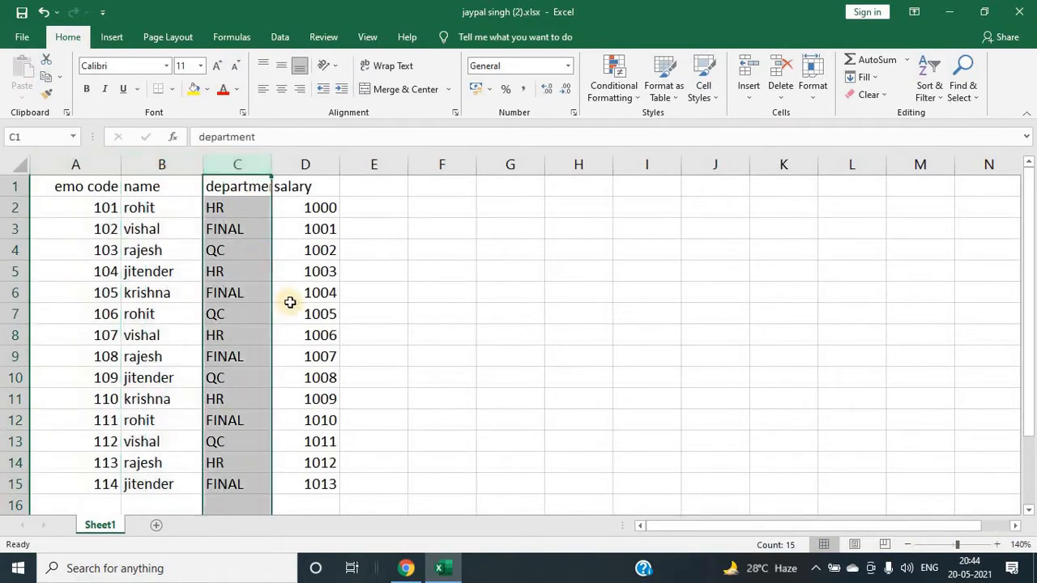
pyautogui.click(85, 208)
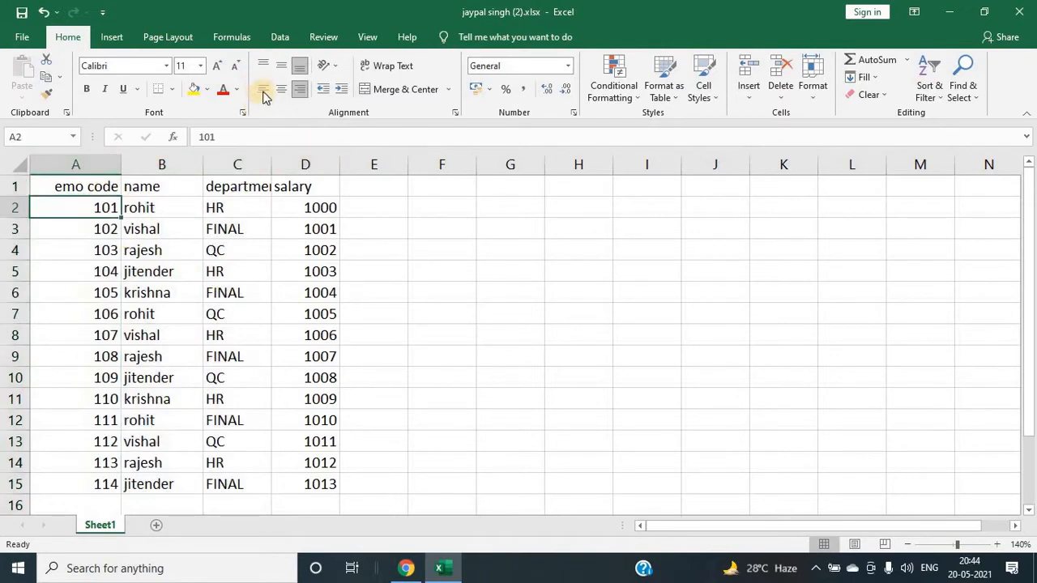
pyautogui.click(96, 163)
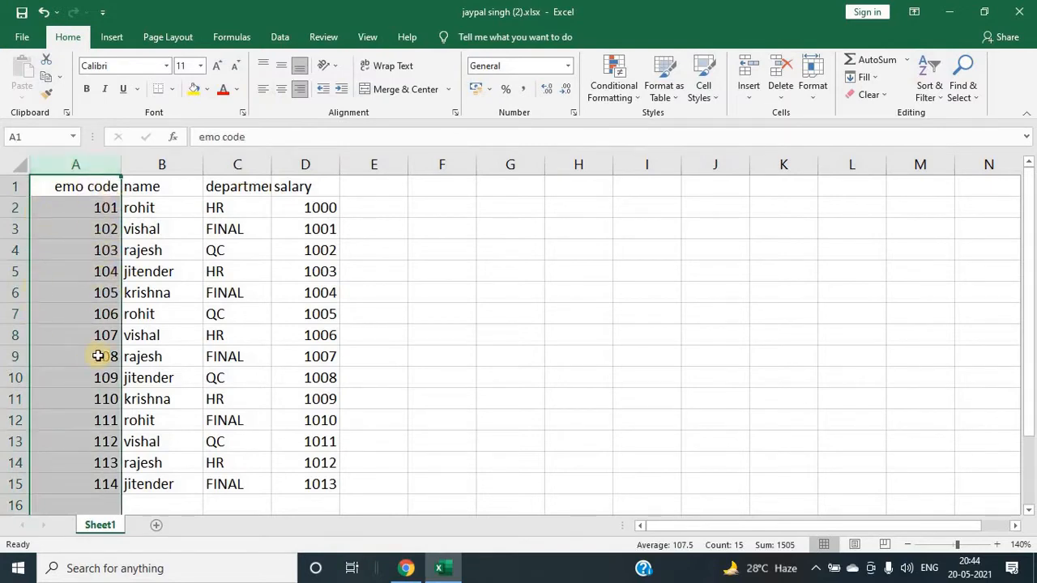
pyautogui.click(264, 91)
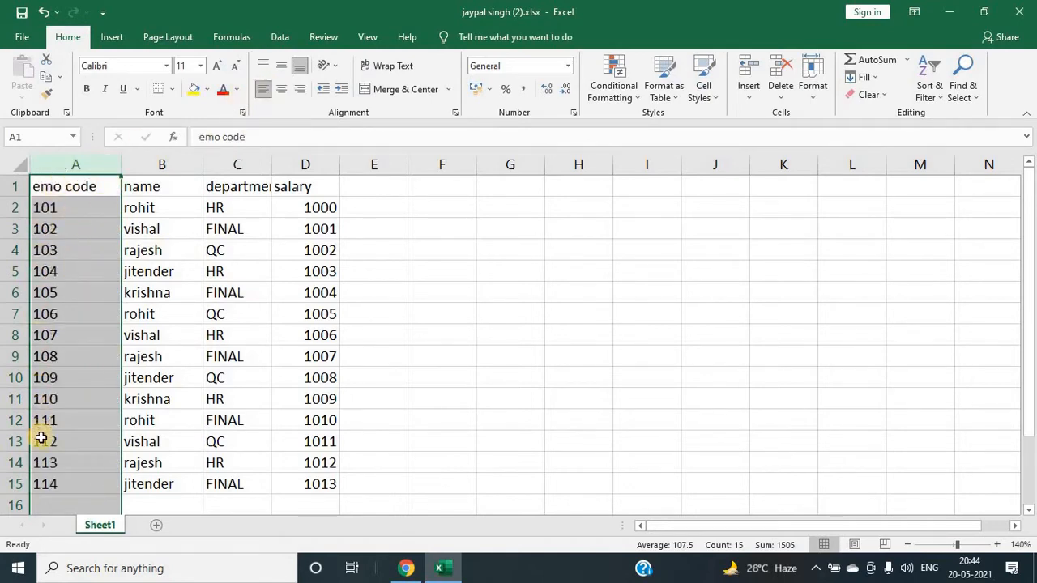
# Step: Center-align the whole table A1:D15 and widen column C to fit the department heading
pyautogui.click(182, 298)
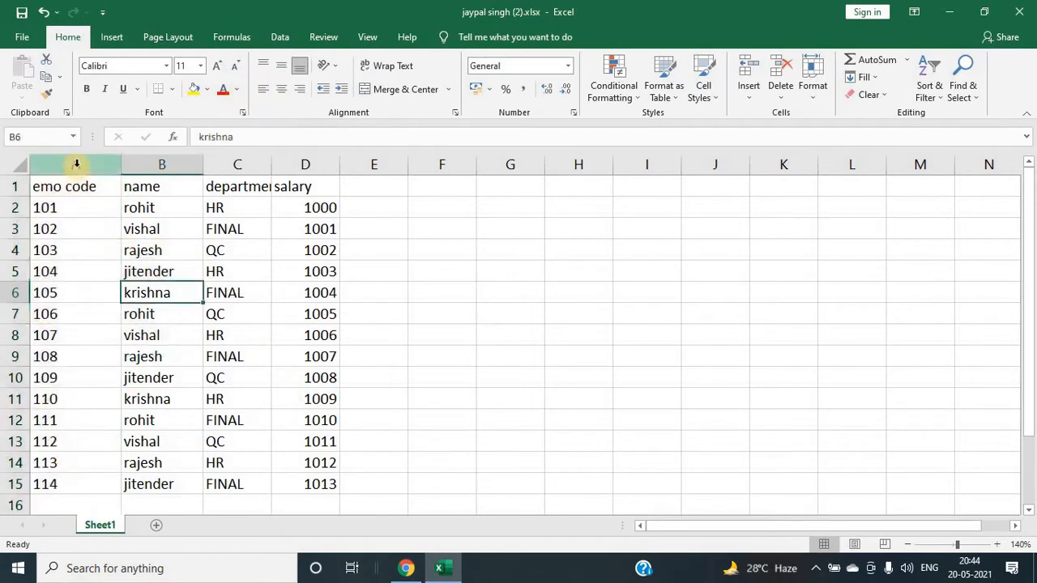
pyautogui.click(75, 164)
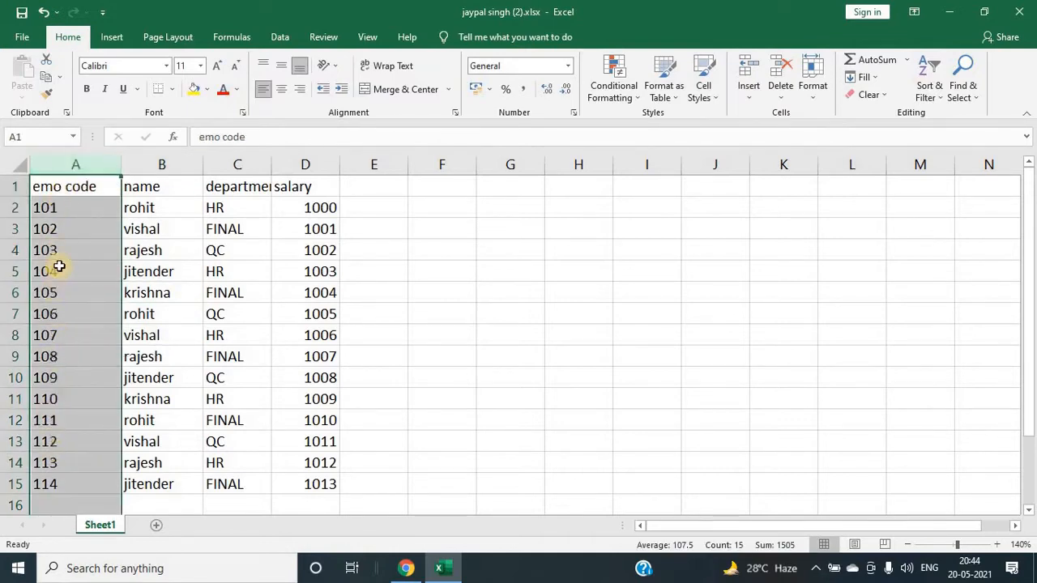
pyautogui.click(191, 269)
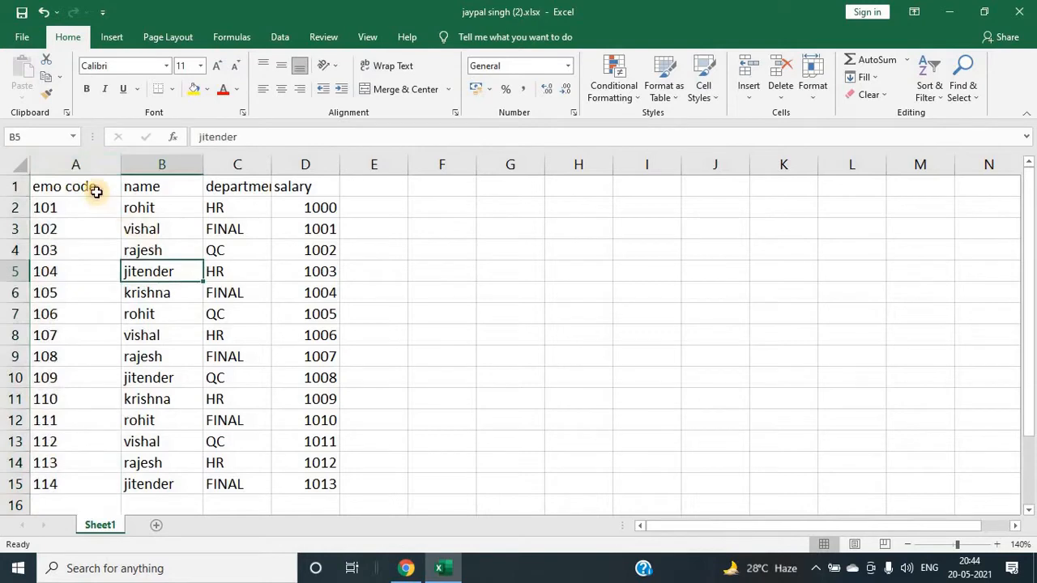
pyautogui.moveTo(95, 191); pyautogui.dragTo(316, 485)
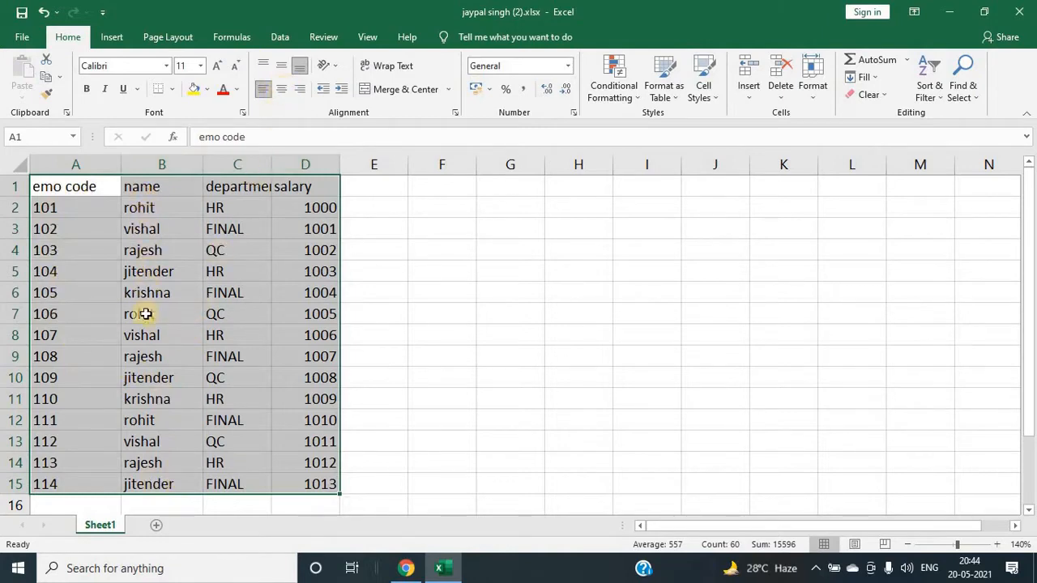
pyautogui.click(279, 89)
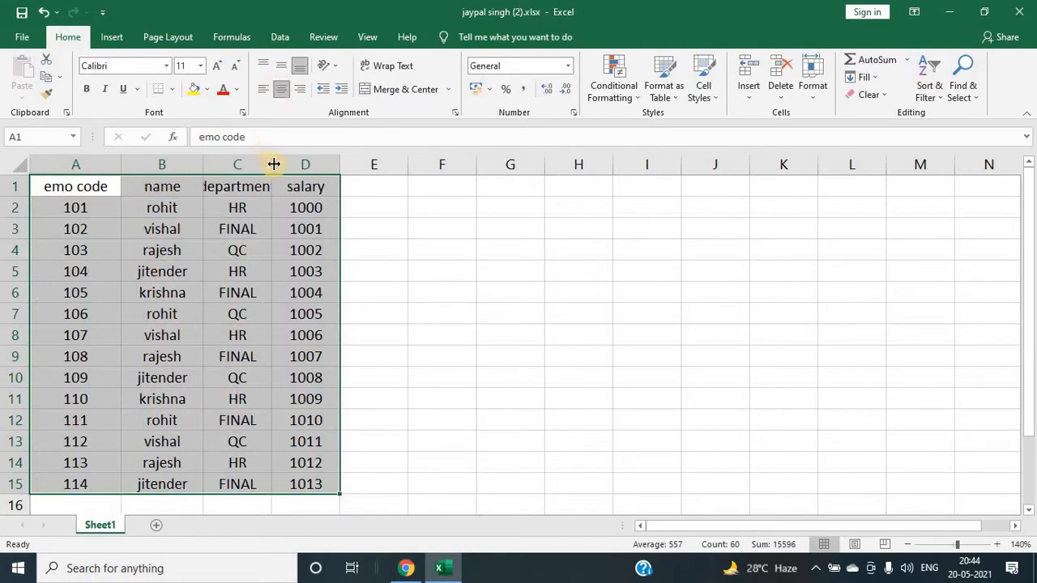
pyautogui.moveTo(274, 165); pyautogui.dragTo(291, 164)
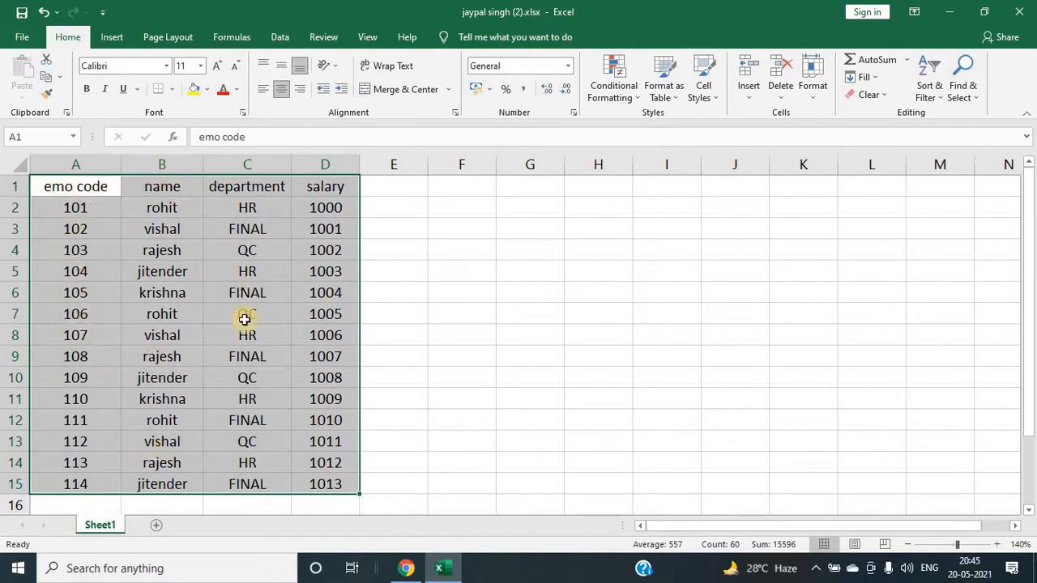
# Step: Left-align the table A1:D15 and set its vertical alignment to top
pyautogui.click(300, 91)
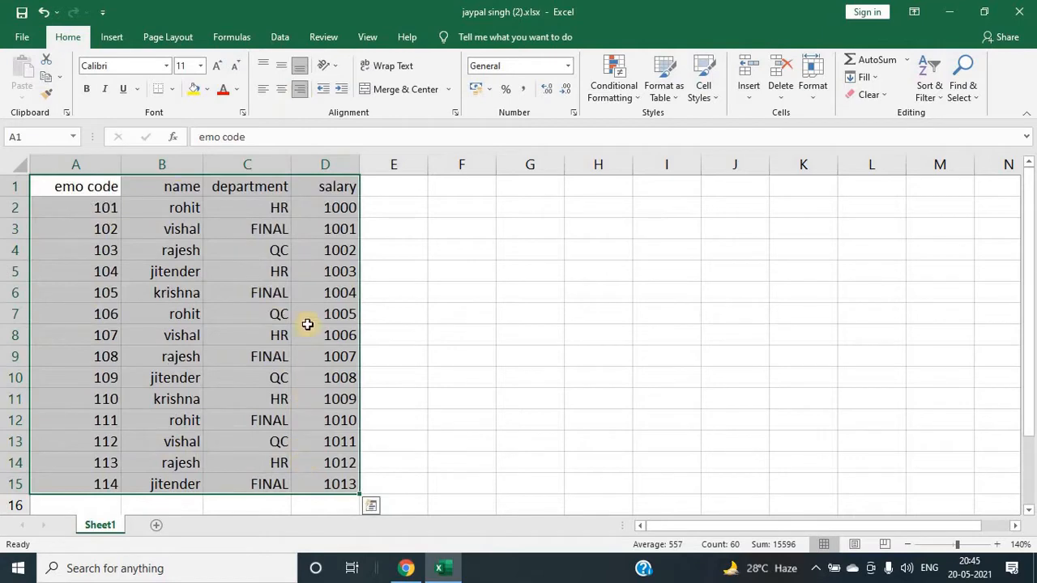
pyautogui.click(261, 93)
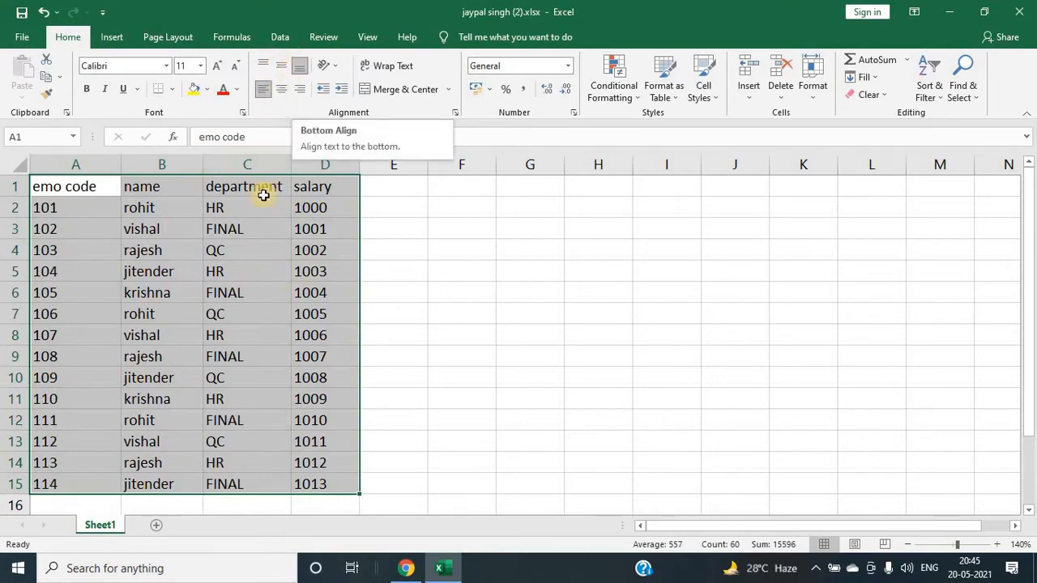
pyautogui.click(263, 72)
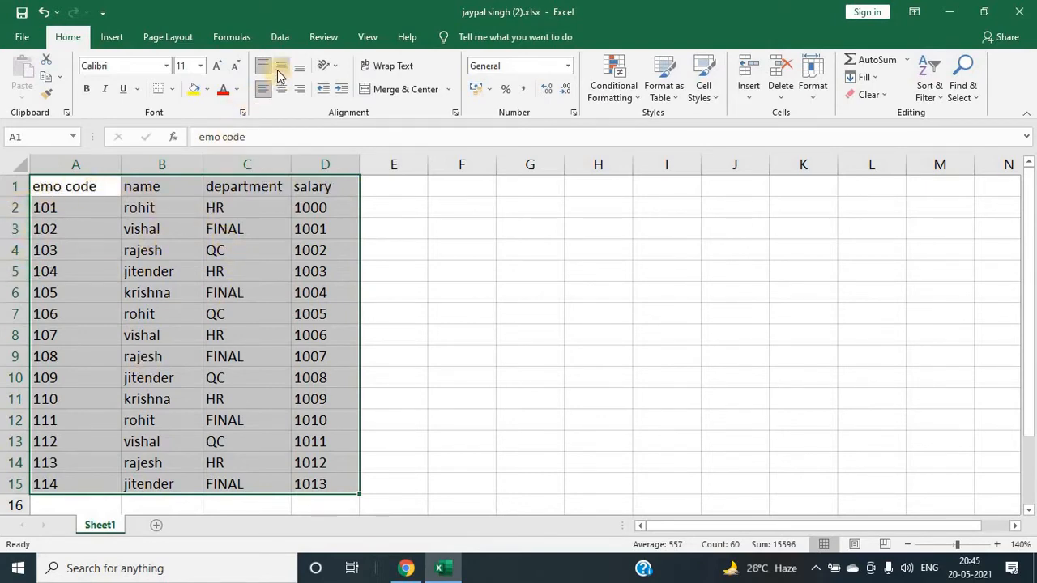
# Step: Increase the height of all rows on the sheet
pyautogui.click(151, 270)
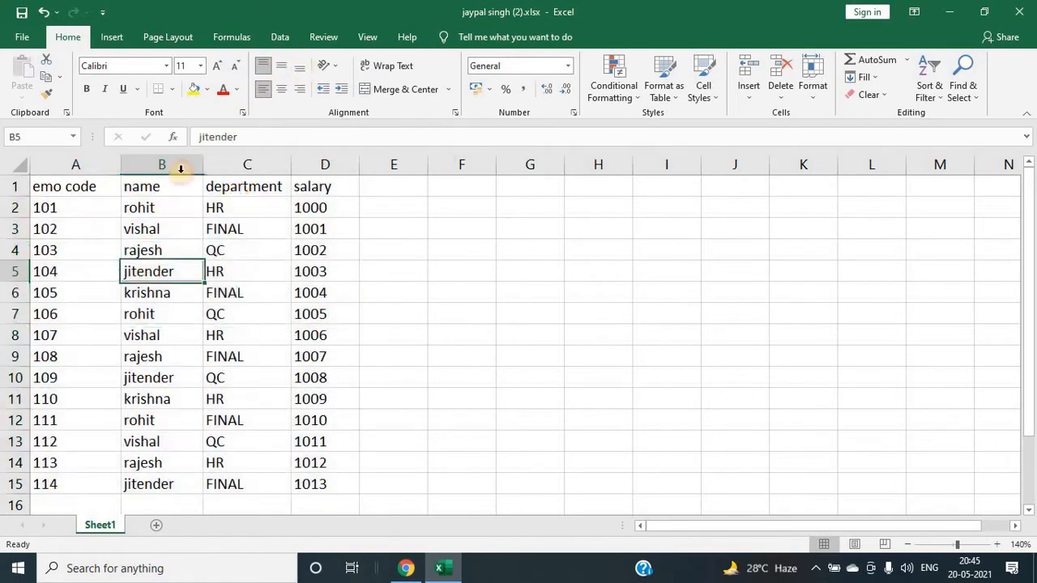
pyautogui.click(22, 167)
pyautogui.moveTo(22, 198); pyautogui.dragTo(22, 235)
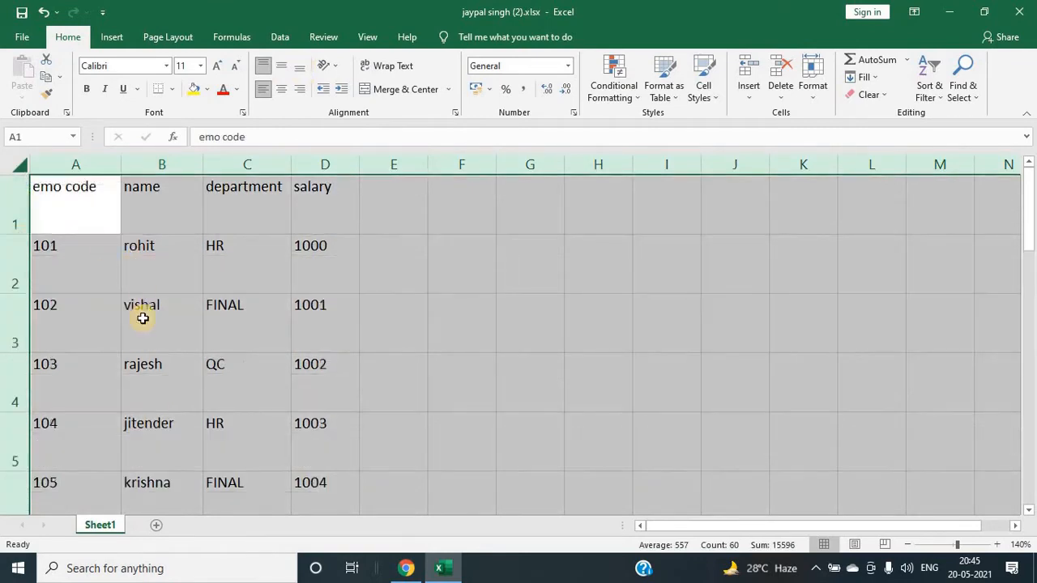
pyautogui.click(143, 319)
# Step: Vertically center the text in the selected table rows
pyautogui.moveTo(64, 204); pyautogui.dragTo(319, 474)
pyautogui.scroll(2, 278, 368)
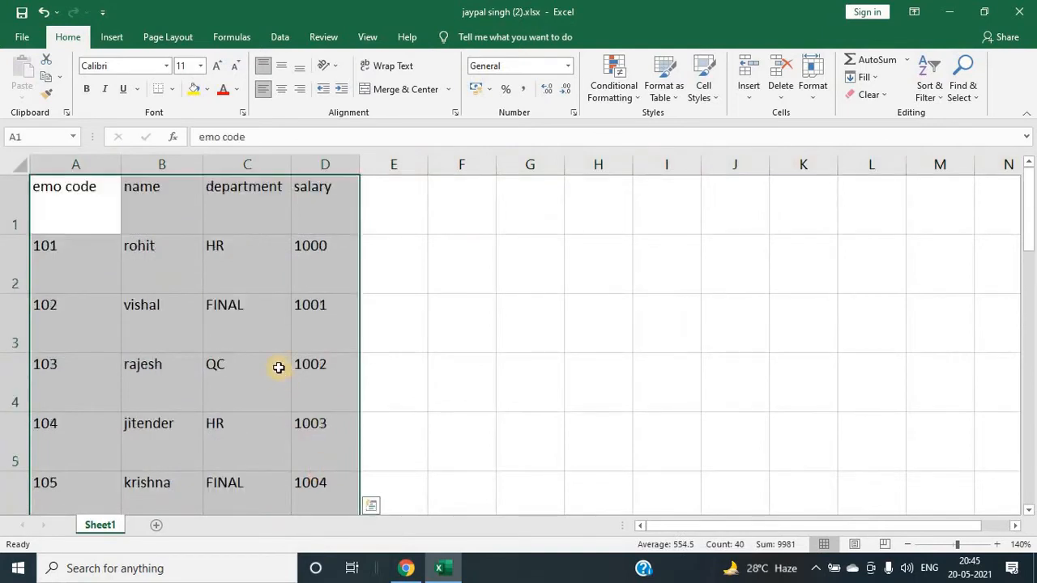
pyautogui.click(263, 71)
pyautogui.click(263, 70)
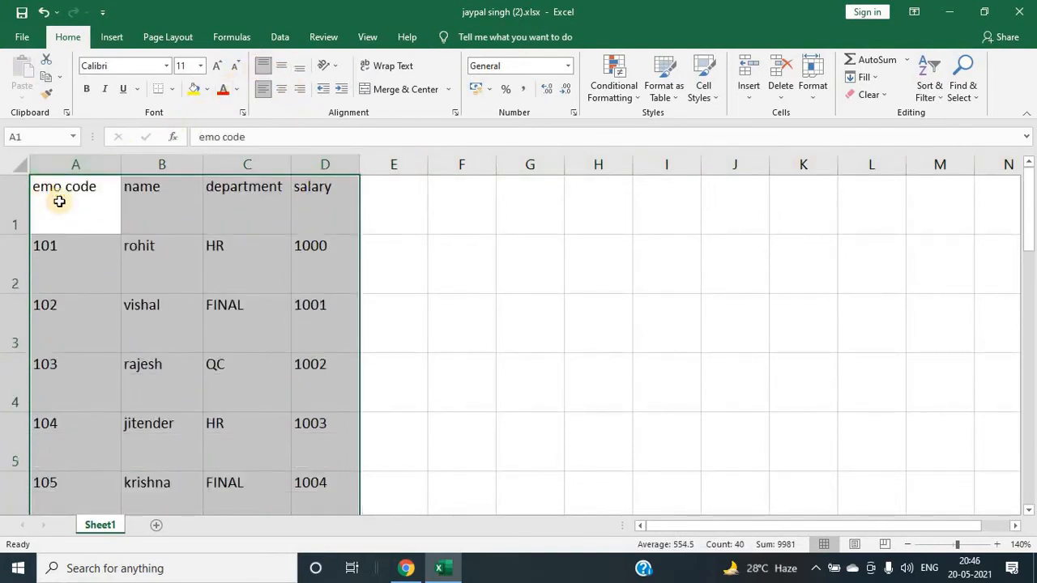
pyautogui.click(275, 71)
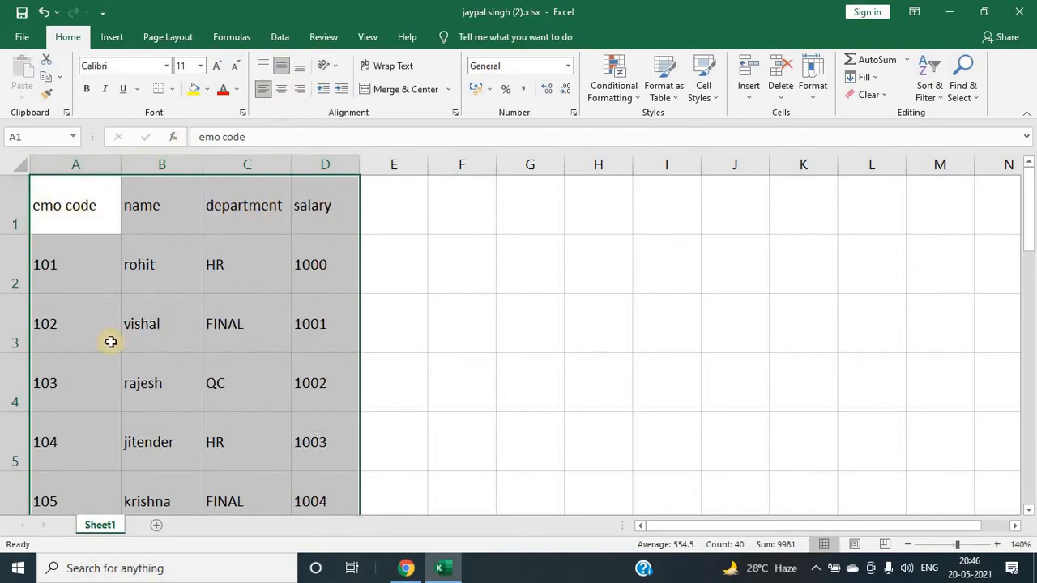
# Step: Bottom-align the text in the selected table rows
pyautogui.click(300, 67)
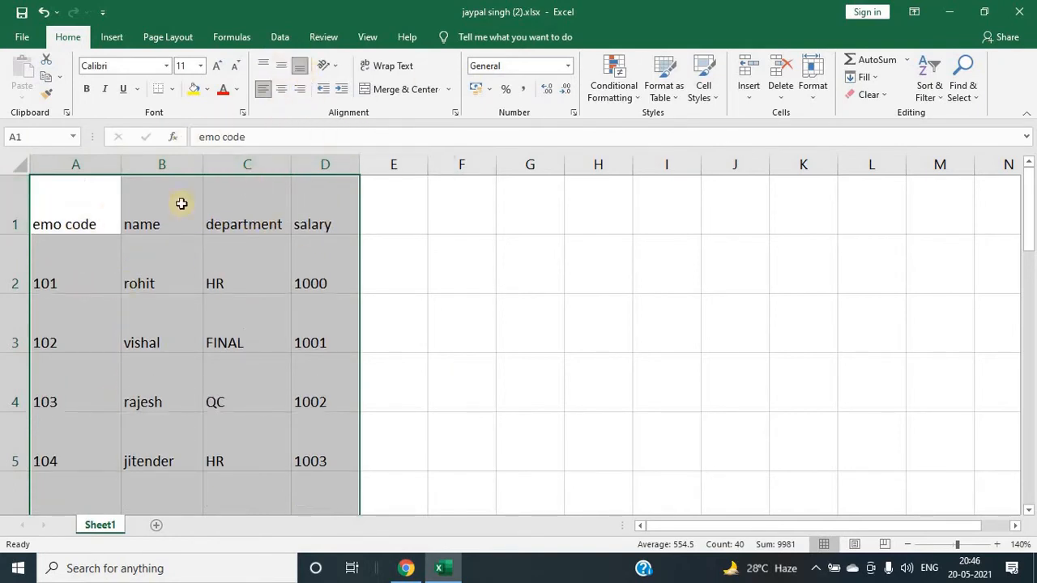
pyautogui.click(443, 287)
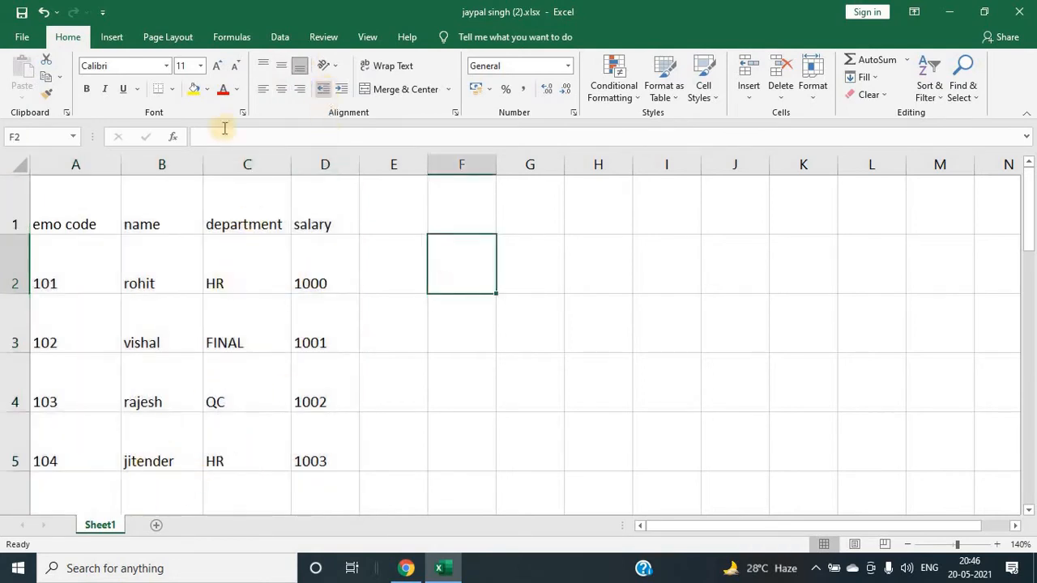
# Step: Cycle columns A to D through center, right, left and center horizontal alignment
pyautogui.click(126, 166)
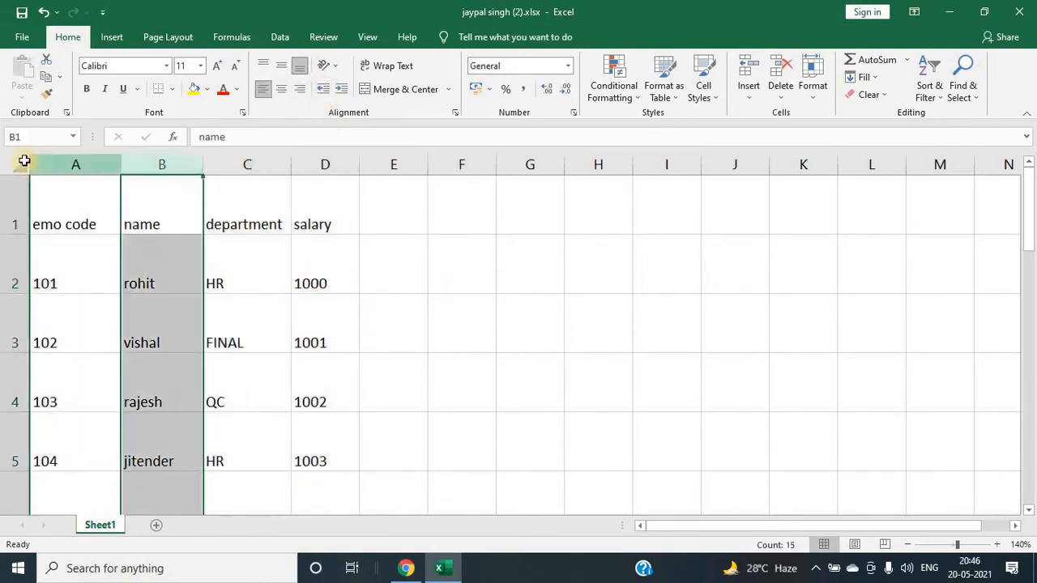
pyautogui.click(20, 164)
pyautogui.moveTo(101, 158); pyautogui.dragTo(320, 162)
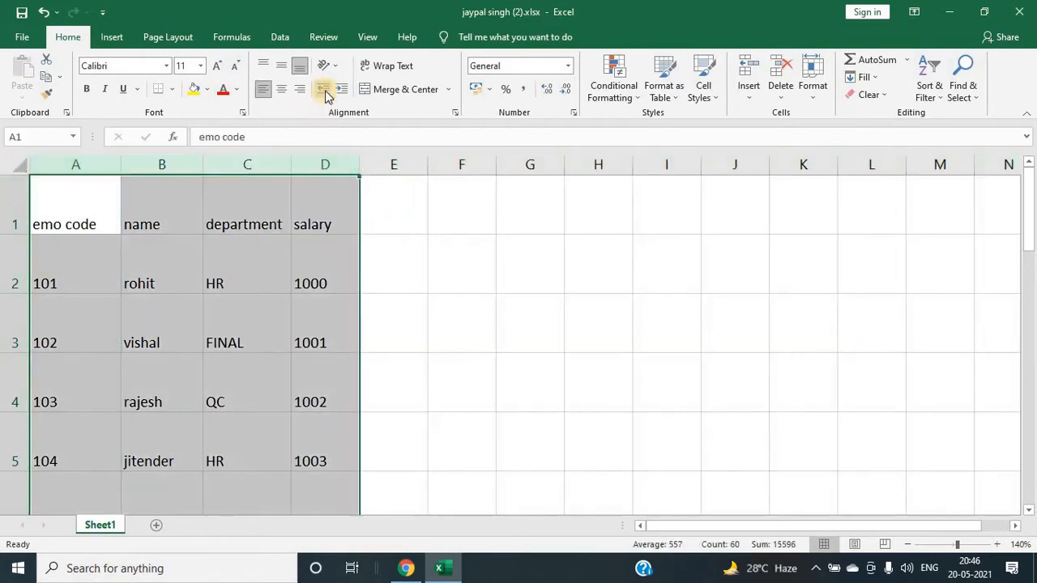
pyautogui.click(288, 91)
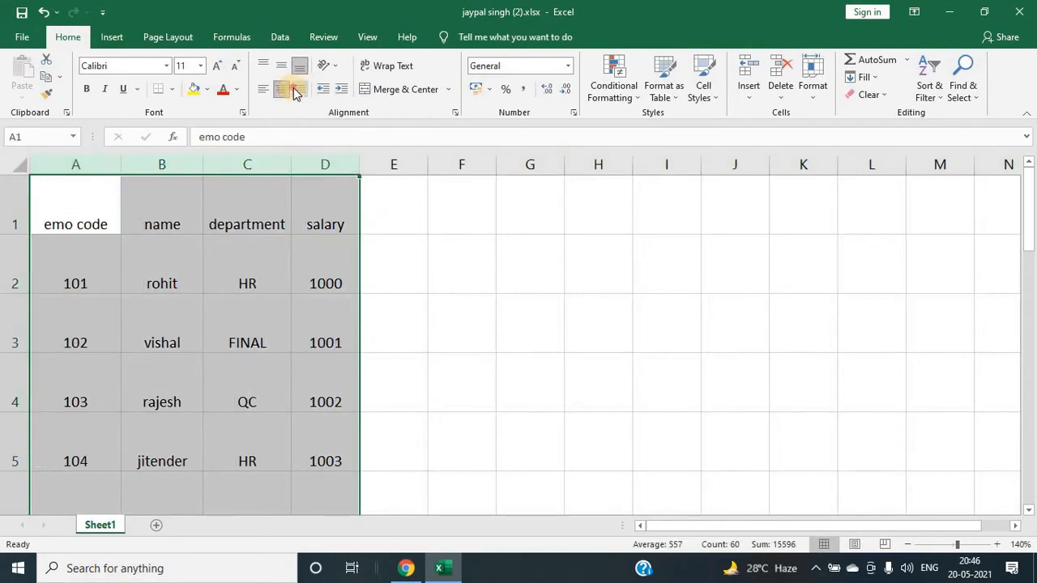
pyautogui.click(299, 90)
pyautogui.click(263, 89)
pyautogui.click(281, 91)
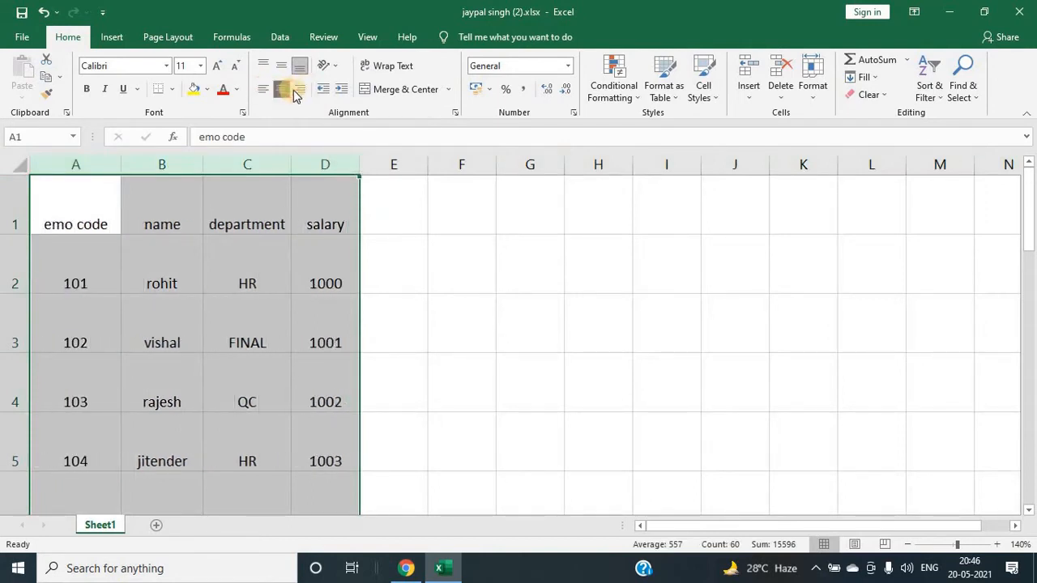
pyautogui.click(298, 90)
pyautogui.click(281, 89)
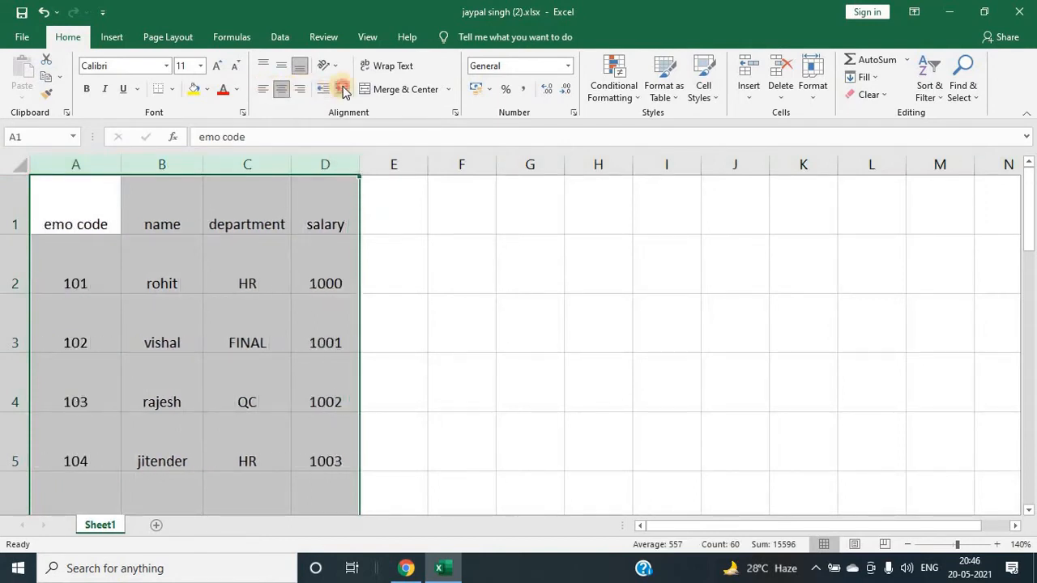
# Step: Increase the indent of columns A to D several times, then decrease it back to none
pyautogui.click(341, 91)
pyautogui.click(341, 90)
pyautogui.click(344, 91)
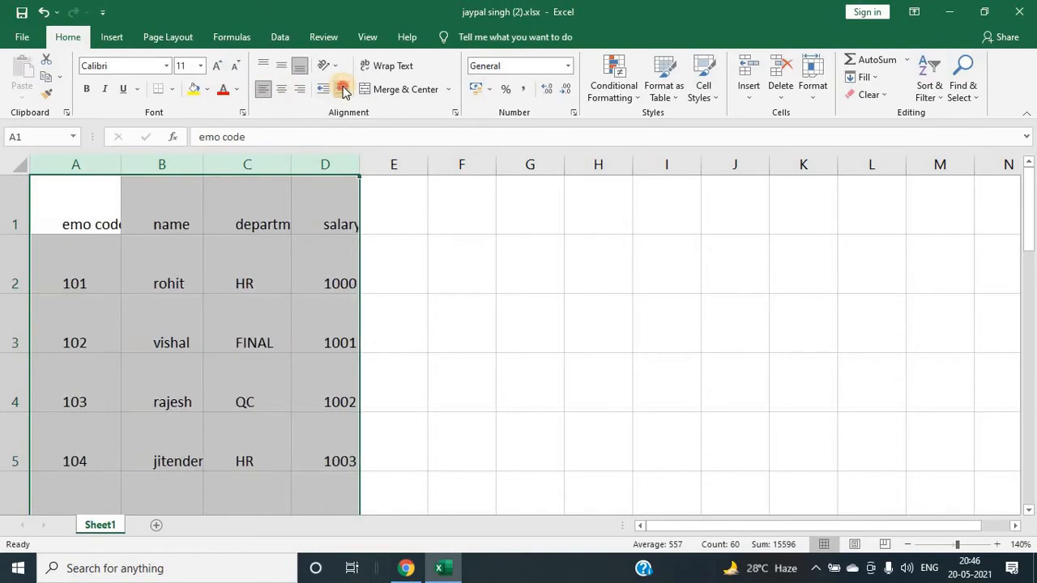
pyautogui.click(344, 91)
pyautogui.click(324, 91)
pyautogui.click(324, 91)
pyautogui.click(324, 91)
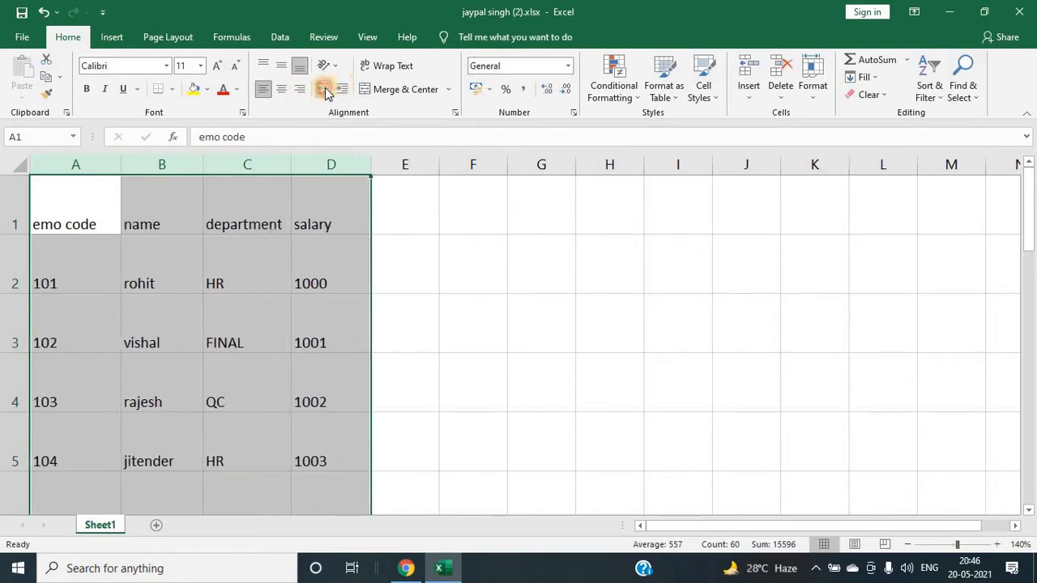
pyautogui.click(335, 252)
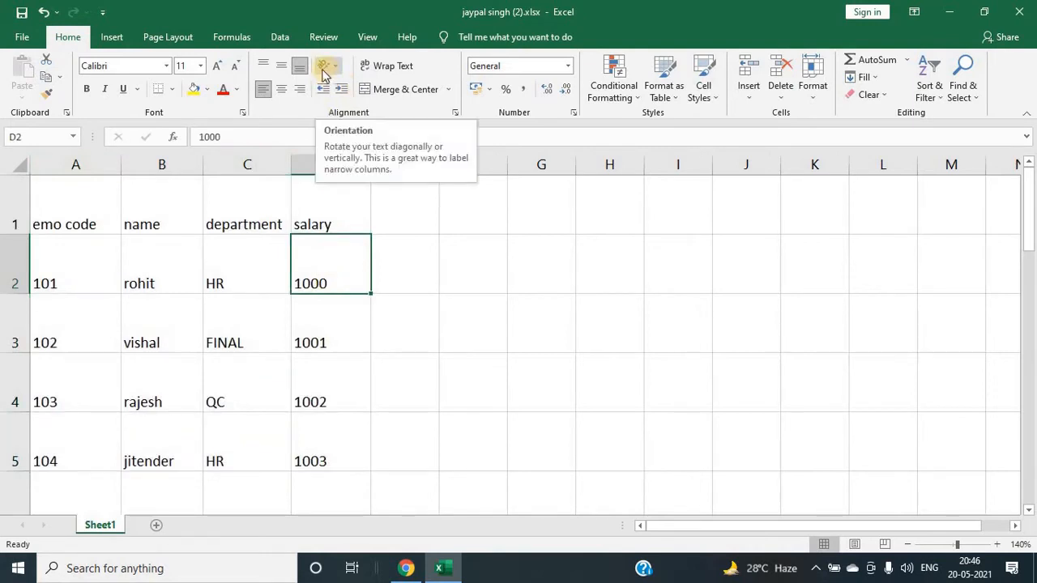
# Step: Angle the text in columns A to D counterclockwise
pyautogui.click(133, 261)
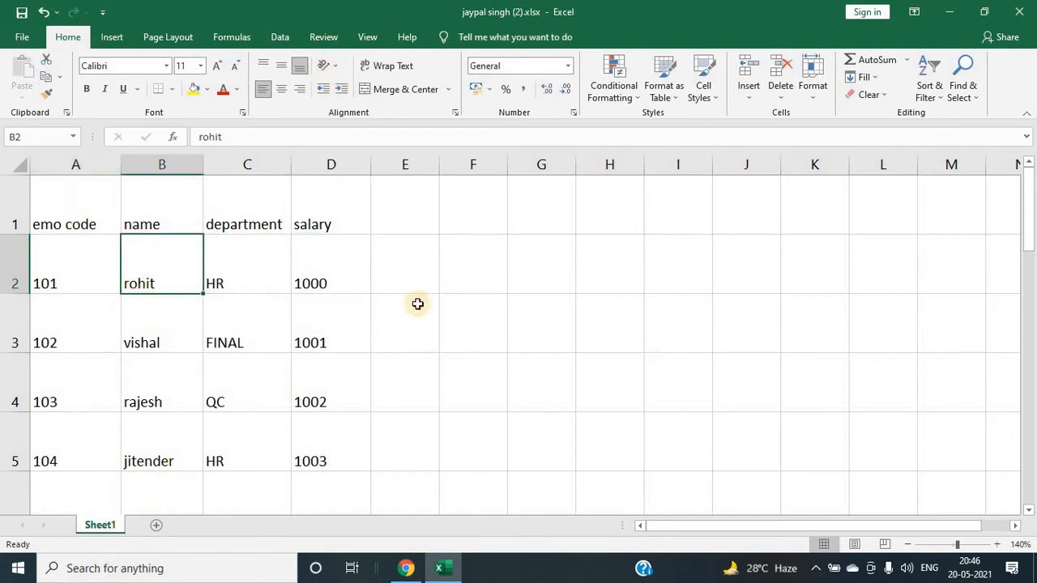
pyautogui.moveTo(109, 164); pyautogui.dragTo(328, 183)
pyautogui.click(327, 65)
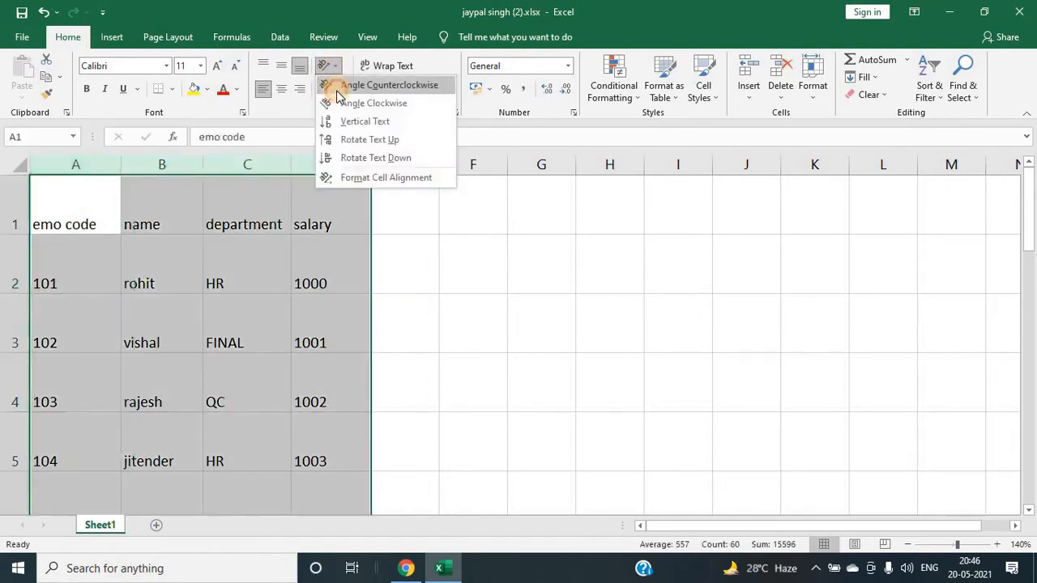
pyautogui.click(337, 85)
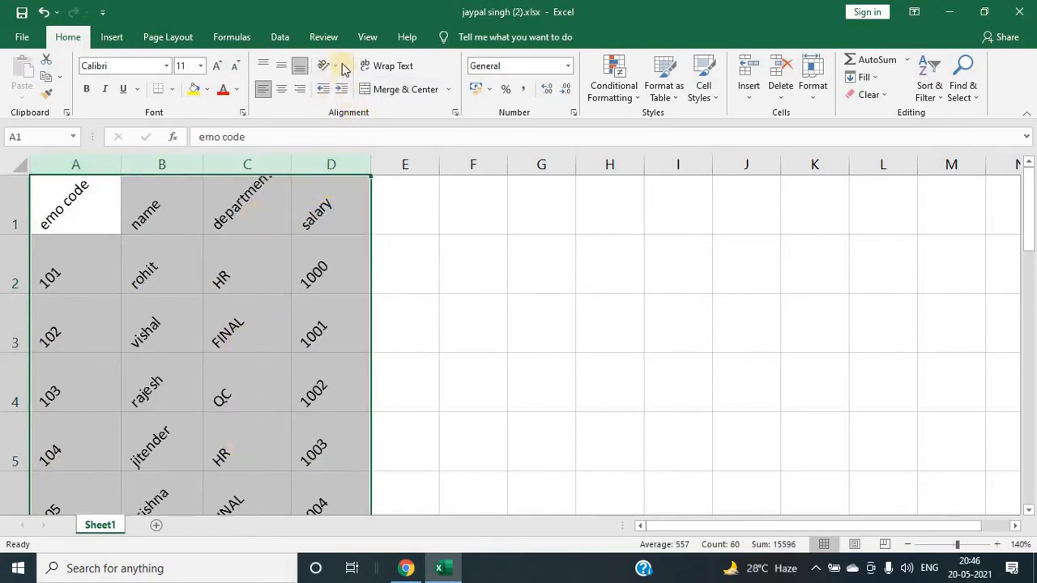
# Step: Set the text orientation of columns A to D to 0 degrees in the cell alignment settings
pyautogui.click(338, 69)
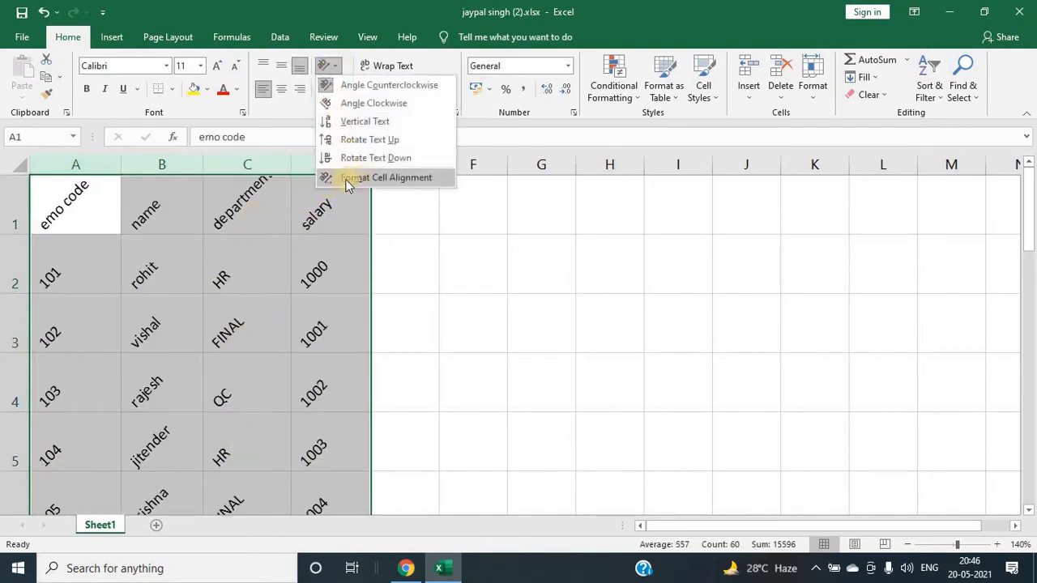
pyautogui.click(364, 179)
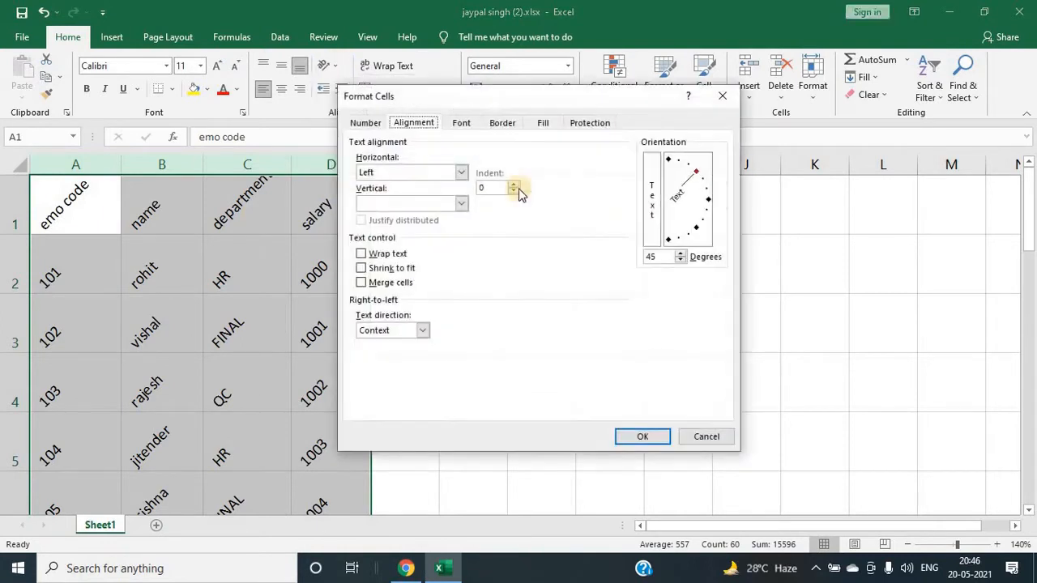
pyautogui.click(708, 201)
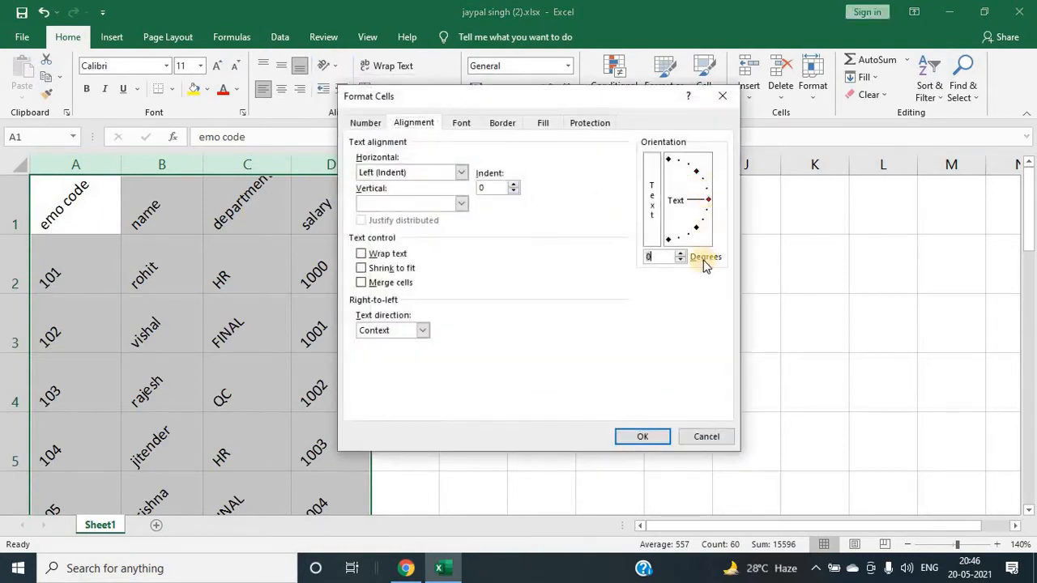
pyautogui.click(642, 438)
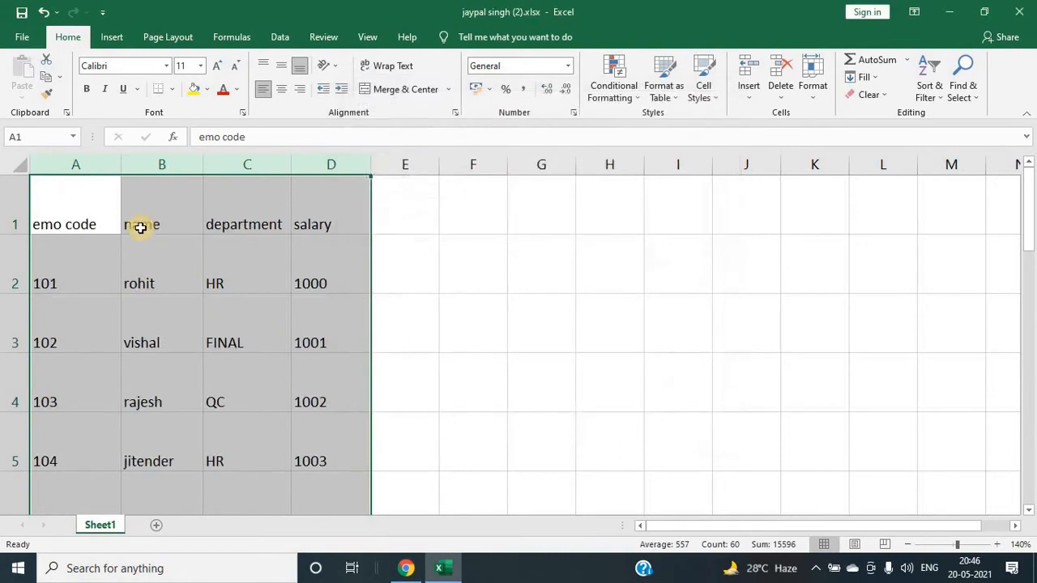
# Step: Add a new worksheet to the workbook
pyautogui.click(274, 267)
pyautogui.click(308, 264)
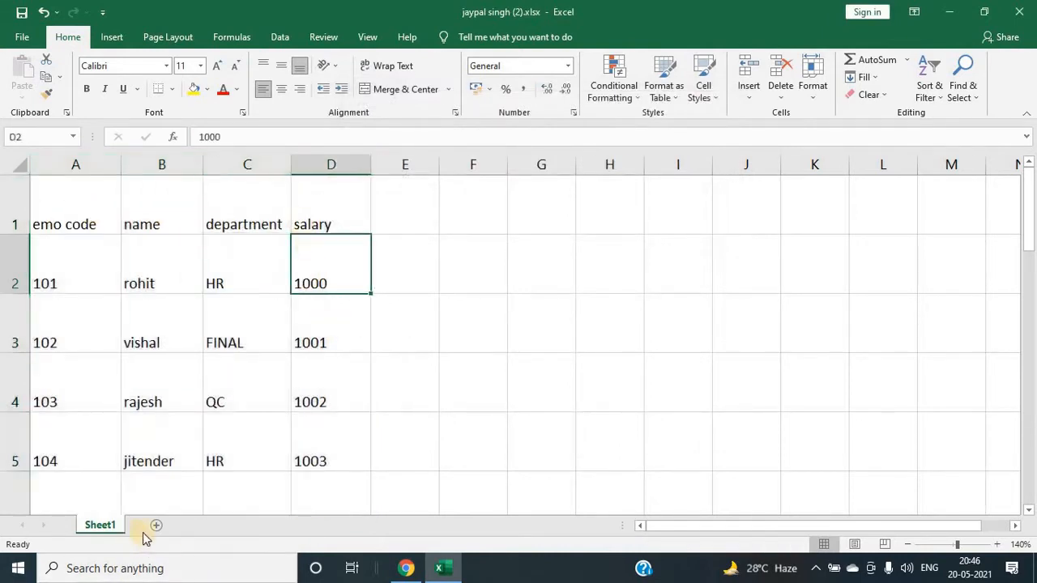
pyautogui.click(156, 525)
# Step: Enter the heading CONCEPT COMPUTER CENTER in cell C2 of the new sheet
pyautogui.click(121, 222)
pyautogui.write('C')
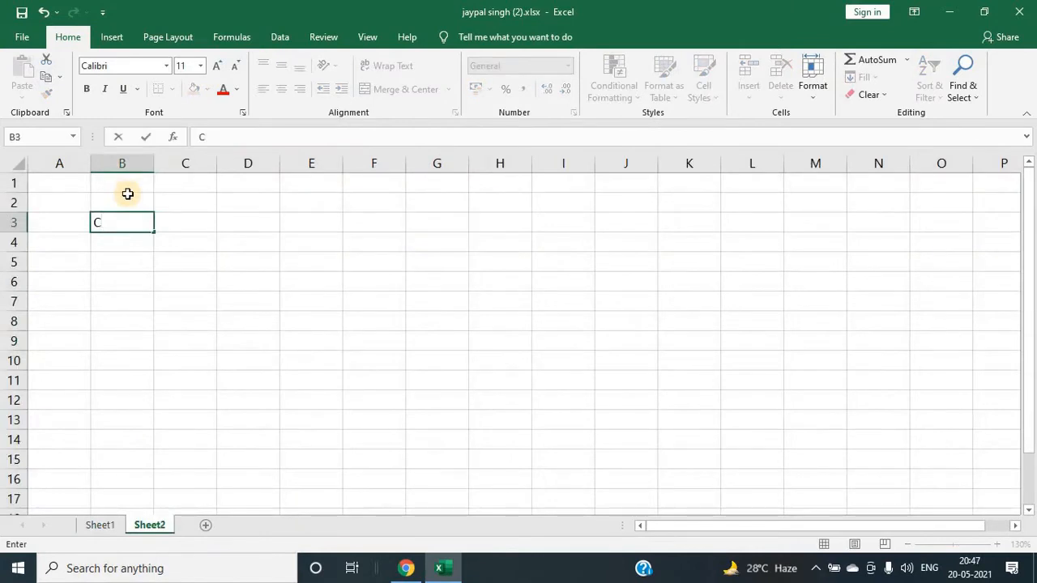
pyautogui.press('BackSpace')
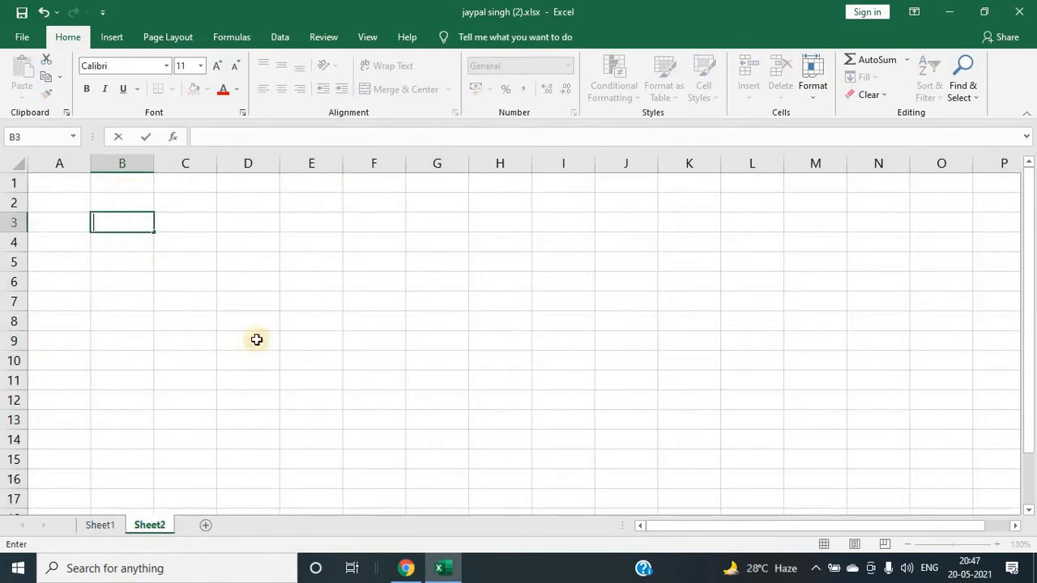
pyautogui.click(222, 249)
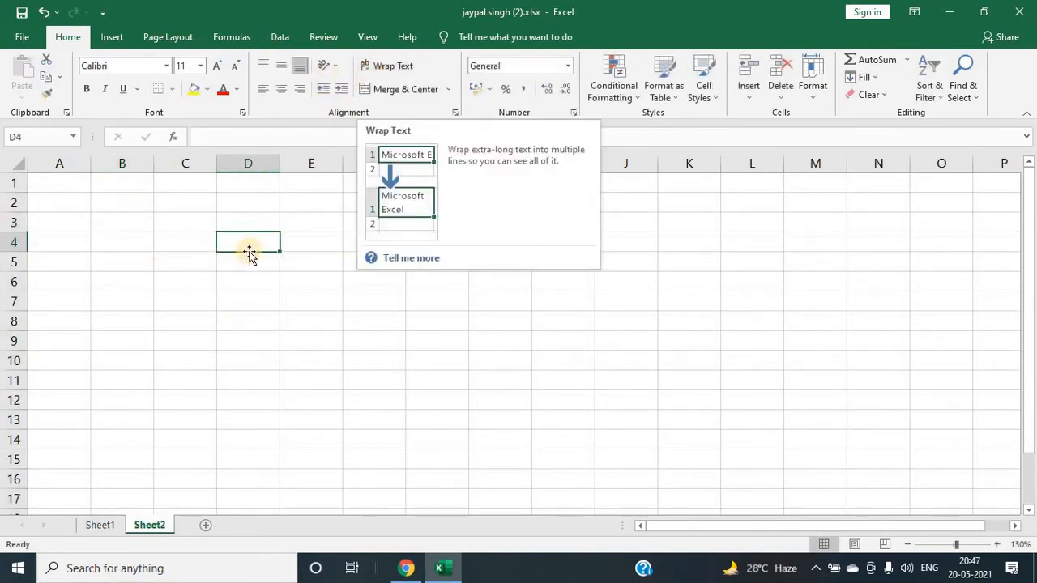
pyautogui.click(181, 212)
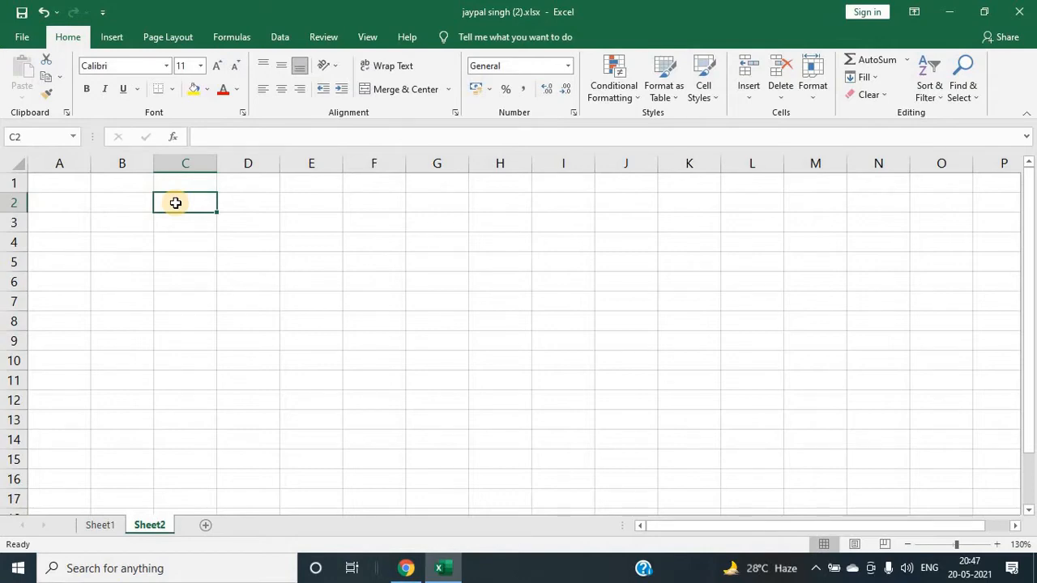
pyautogui.write('CONCEPT COMPUTER')
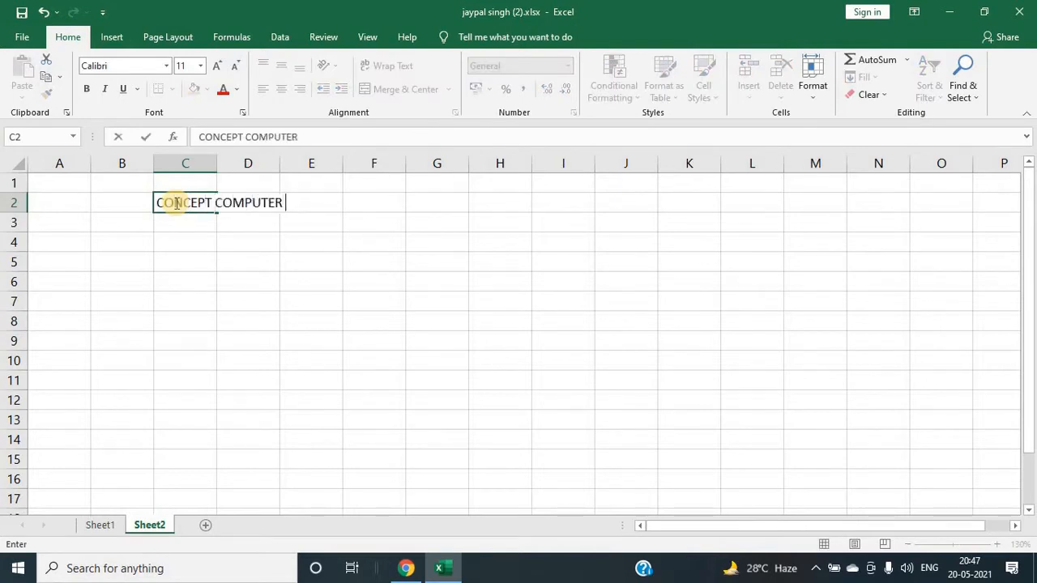
pyautogui.write('CENTE')
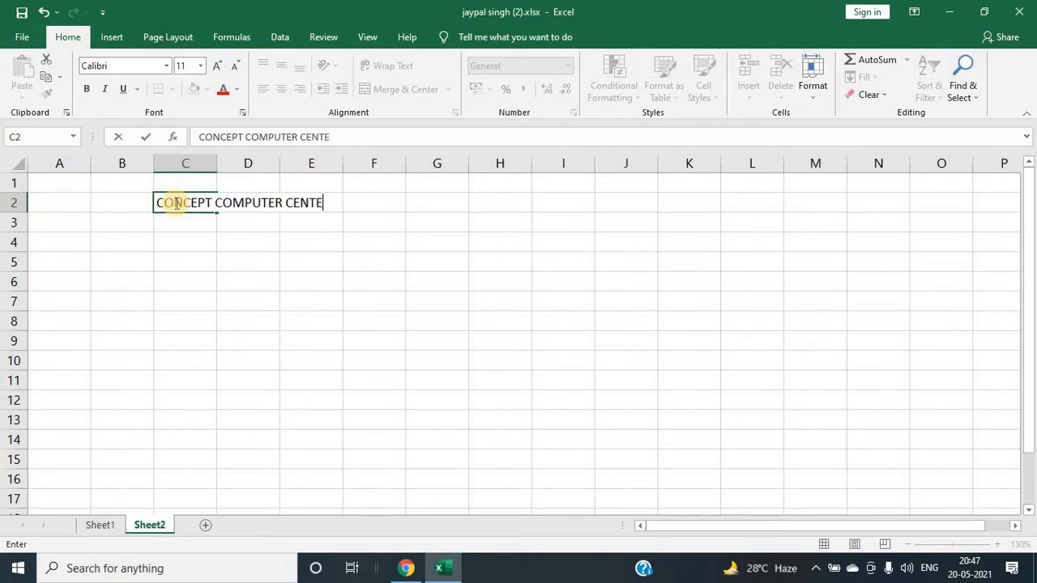
pyautogui.write('R')
pyautogui.press('Return')
# Step: Turn on wrap text for cell C2, then turn it off again
pyautogui.click(198, 204)
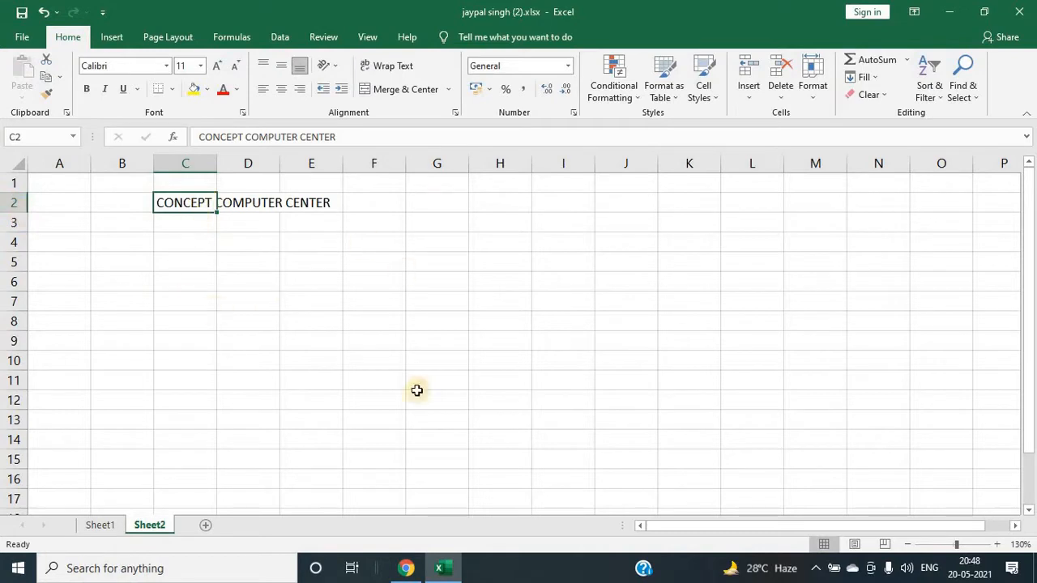
pyautogui.click(388, 68)
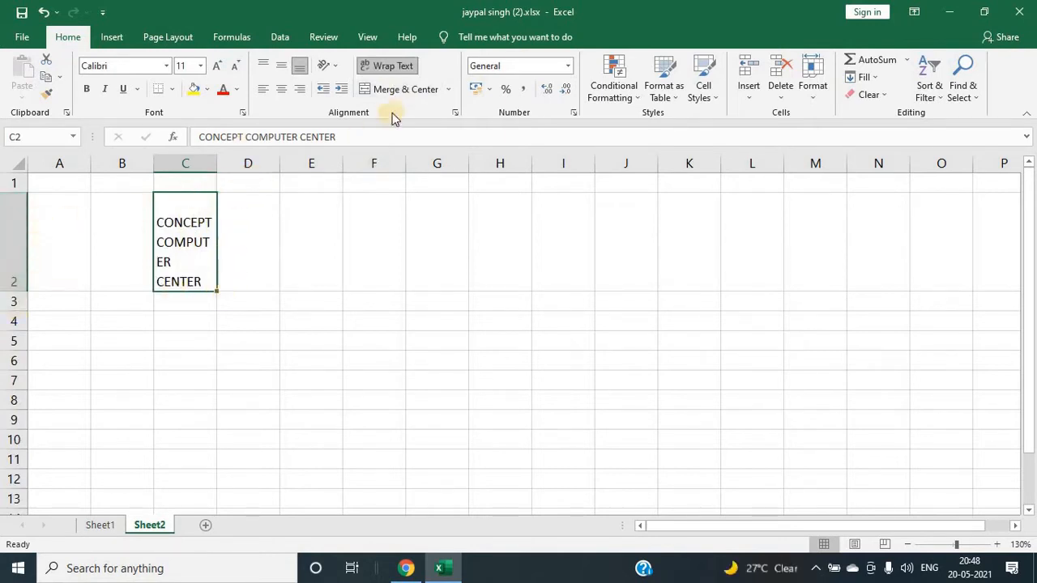
pyautogui.click(395, 66)
pyautogui.click(355, 259)
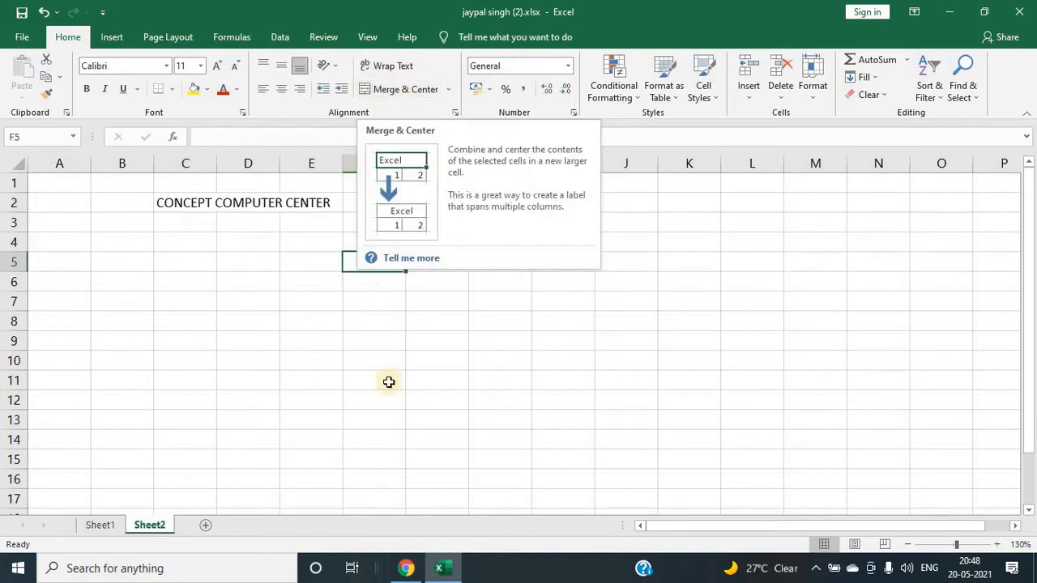
# Step: Merge and center the range E4:H9
pyautogui.moveTo(266, 262); pyautogui.dragTo(503, 358)
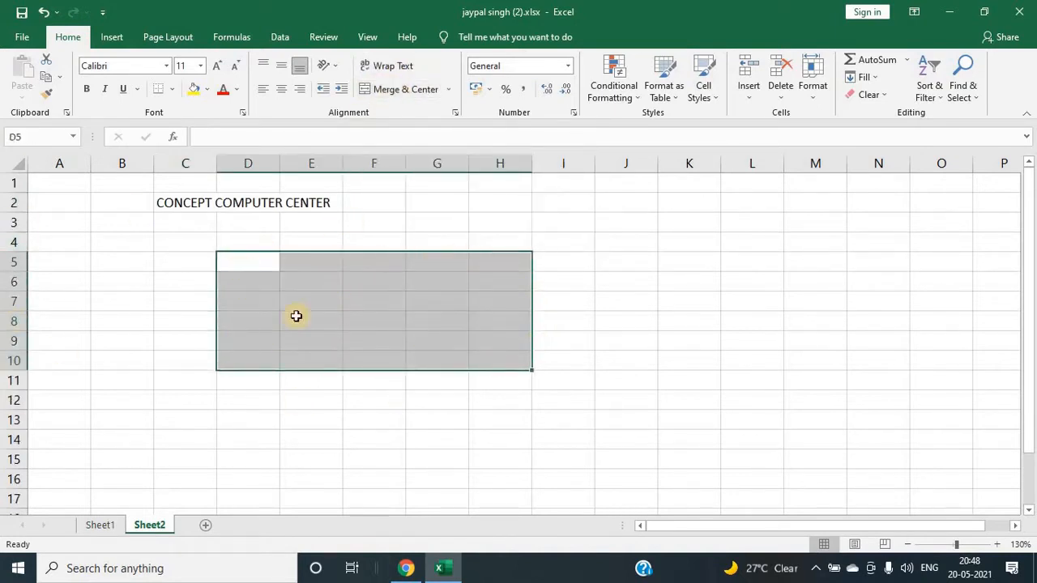
pyautogui.click(777, 260)
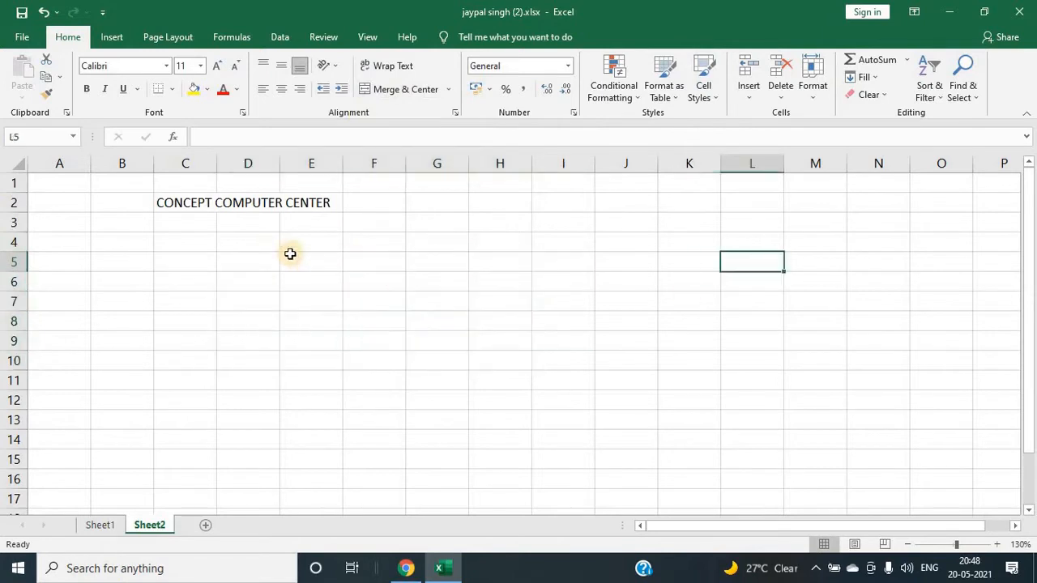
pyautogui.moveTo(301, 245); pyautogui.dragTo(481, 337)
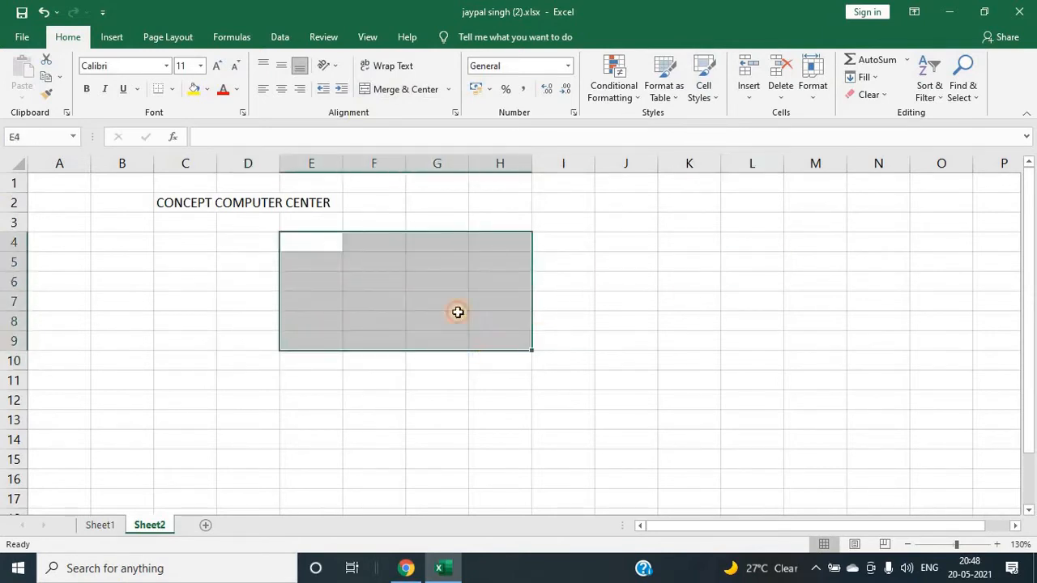
pyautogui.click(396, 93)
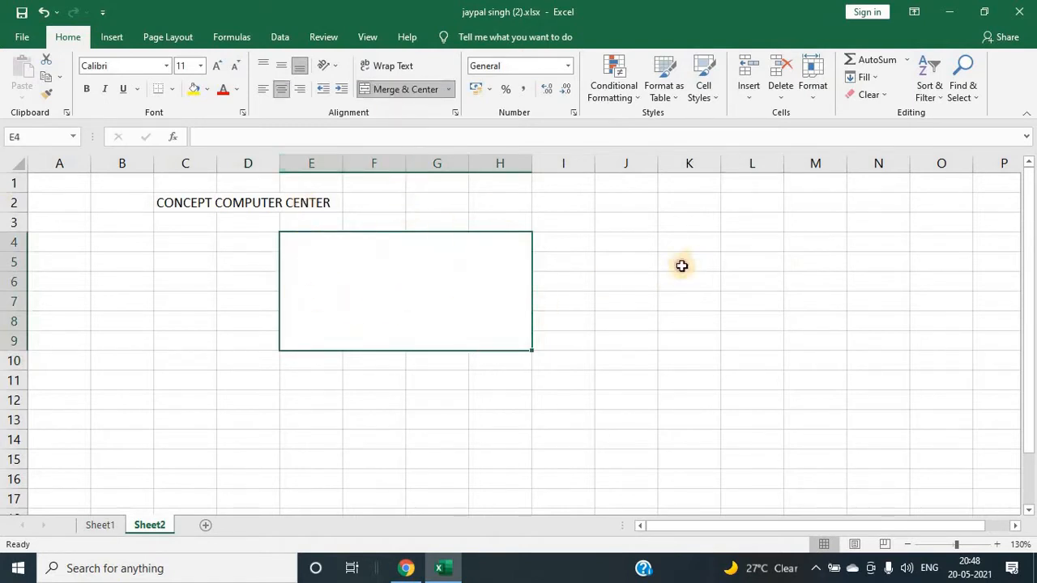
# Step: Unmerge the E4:H9 block and merge its cells across each row instead
pyautogui.click(682, 266)
pyautogui.click(333, 278)
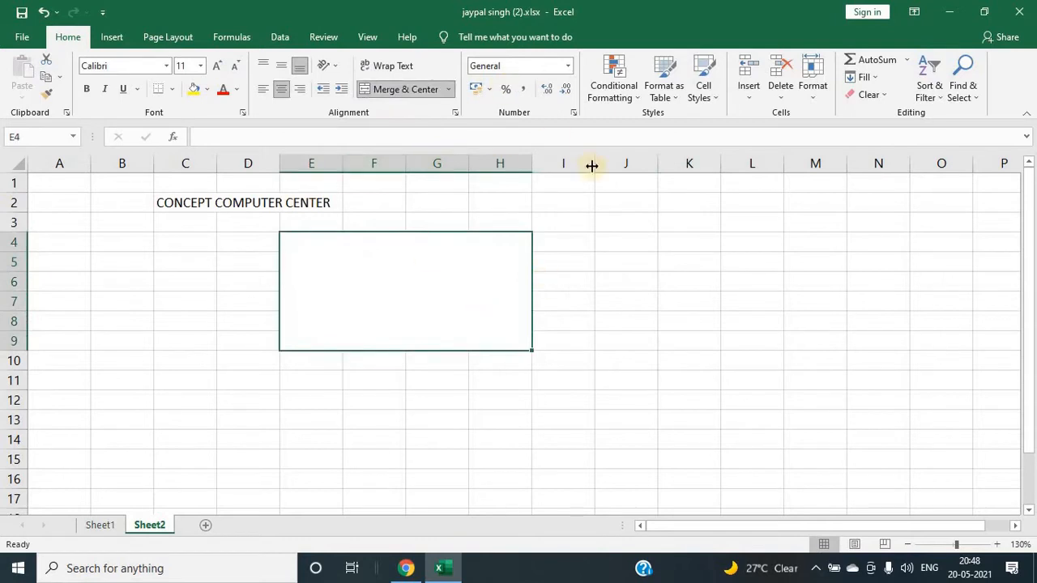
pyautogui.click(451, 90)
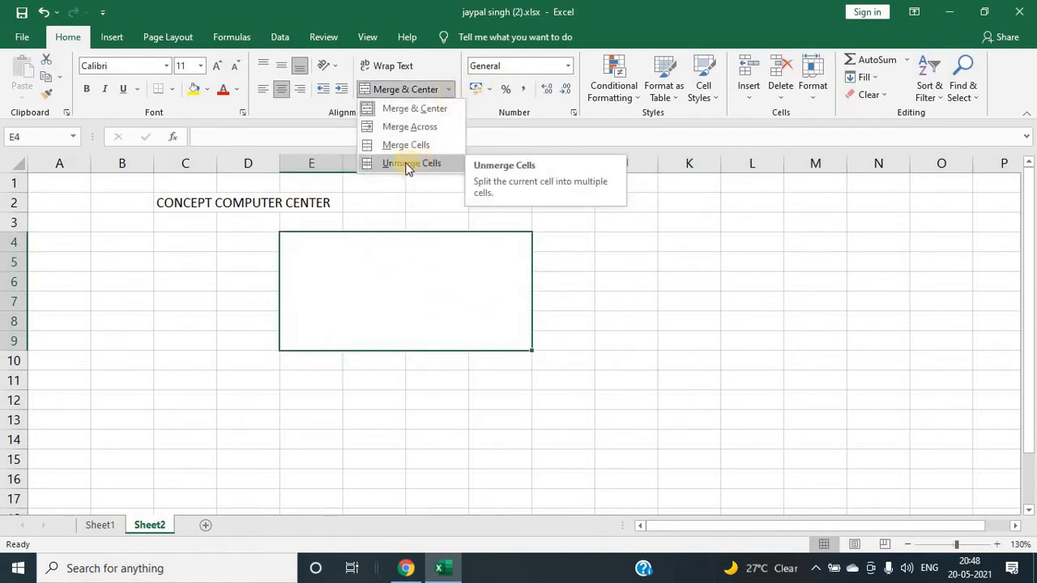
pyautogui.click(408, 164)
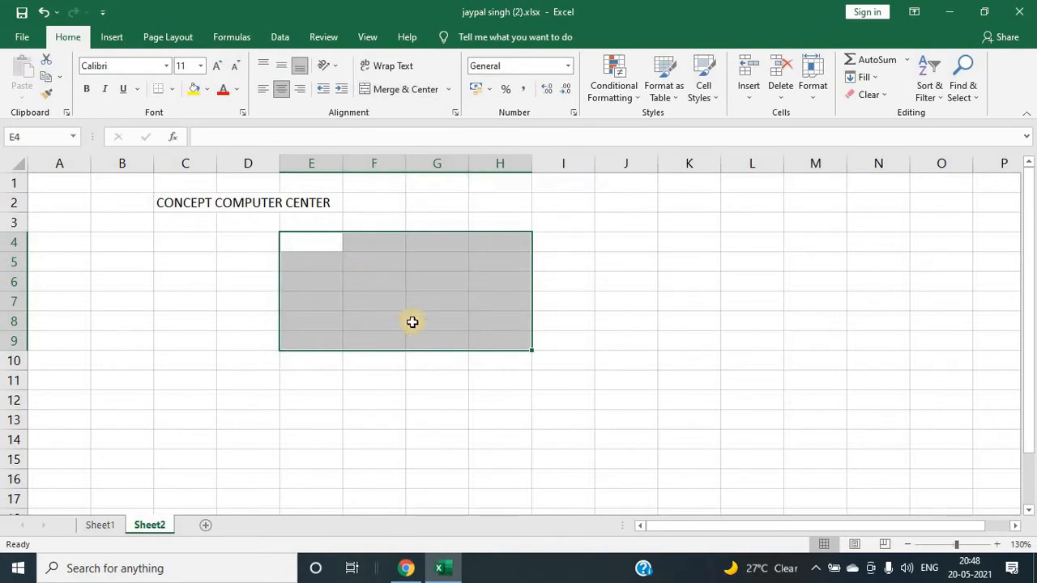
pyautogui.click(448, 90)
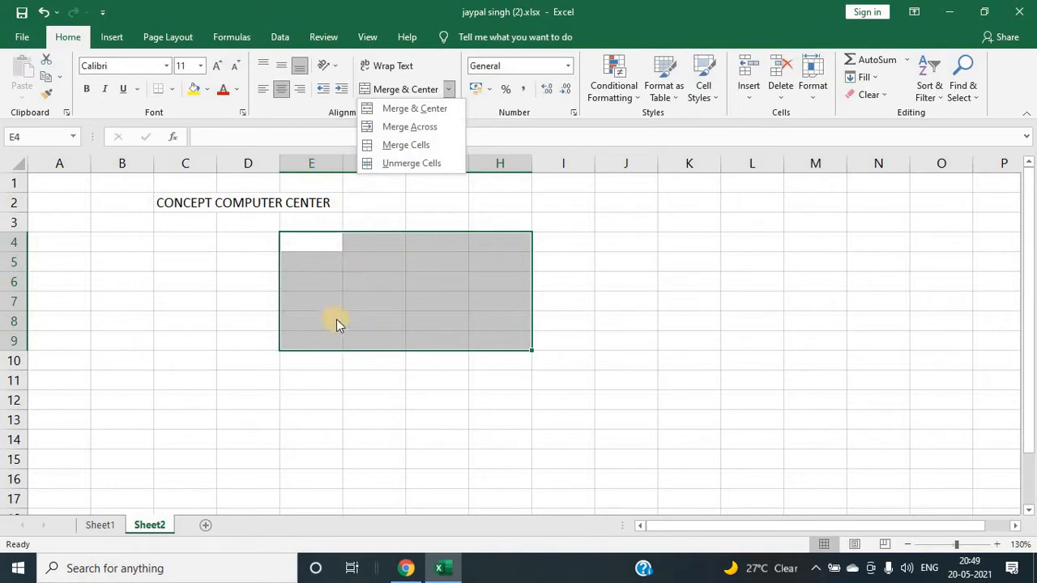
pyautogui.click(398, 127)
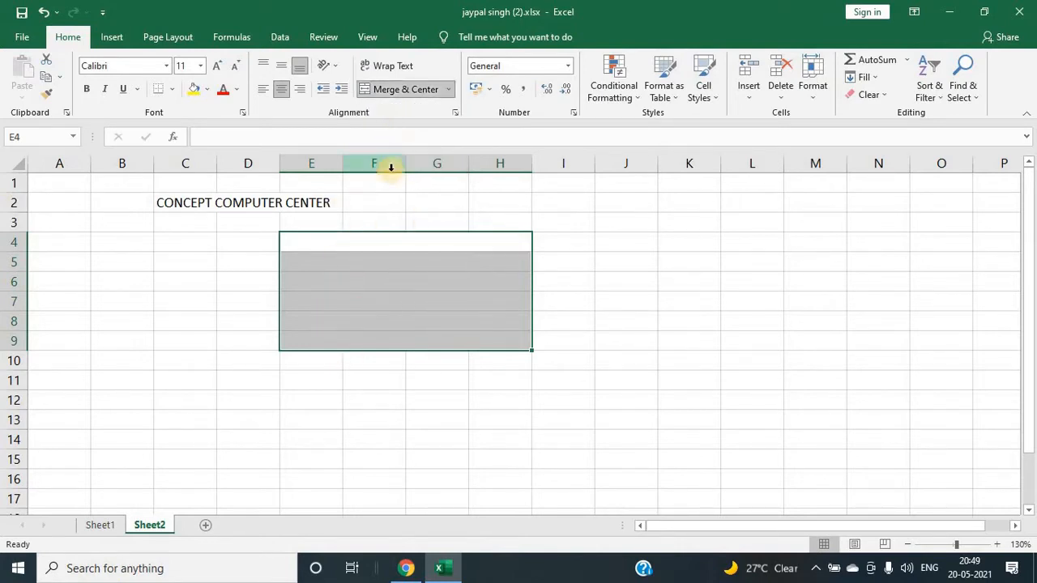
# Step: Unmerge all the row-merged cells in the range E4:H9
pyautogui.click(328, 246)
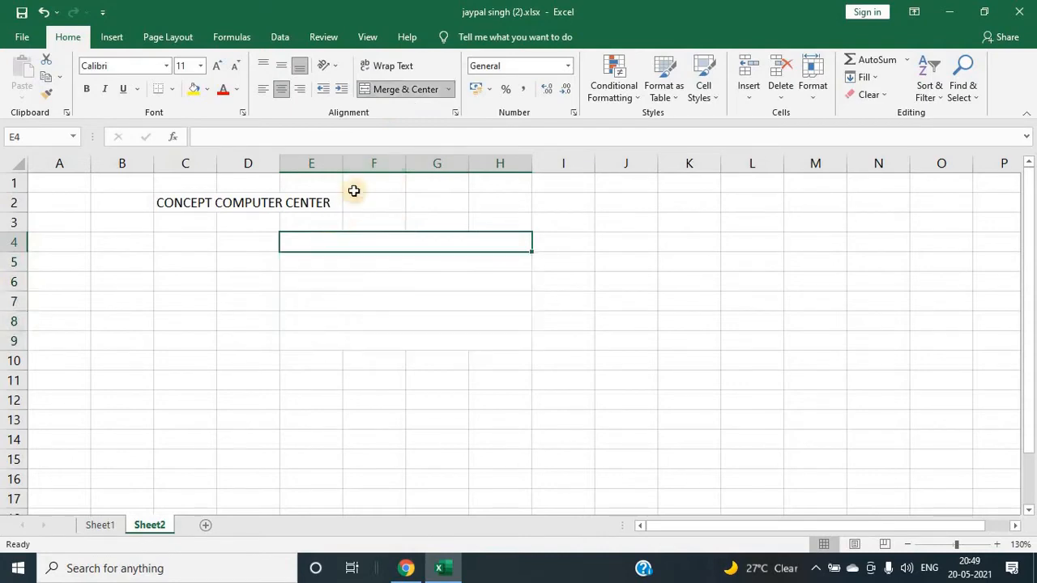
pyautogui.click(352, 281)
pyautogui.click(359, 322)
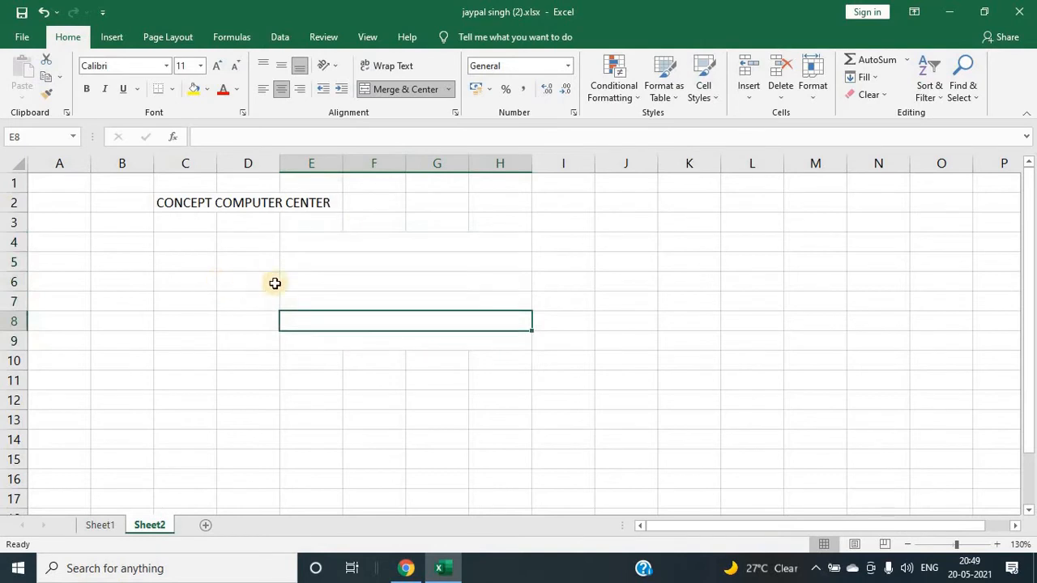
pyautogui.click(355, 283)
pyautogui.click(388, 262)
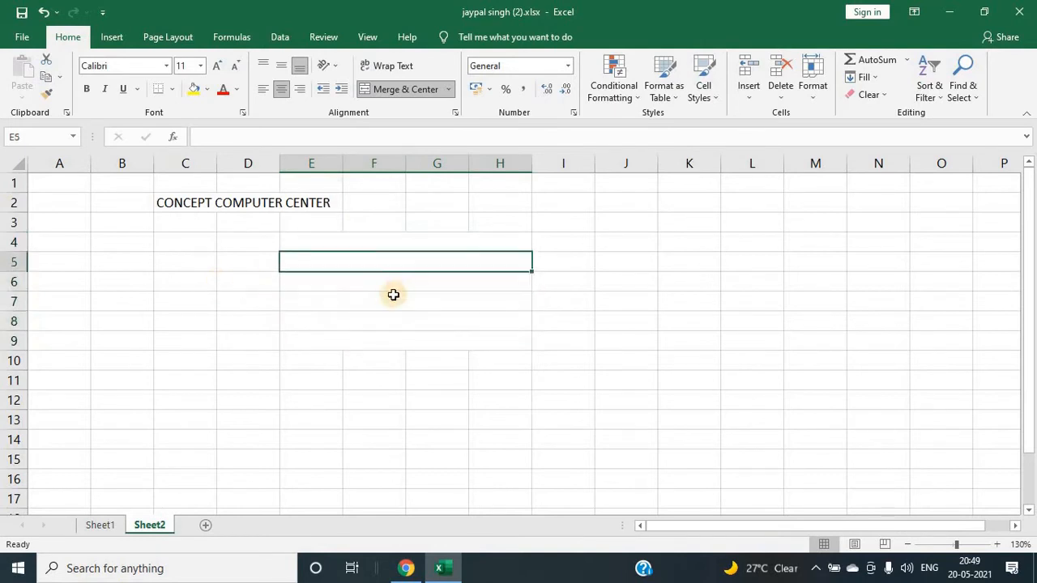
pyautogui.click(394, 297)
pyautogui.click(392, 319)
pyautogui.moveTo(304, 241); pyautogui.dragTo(334, 341)
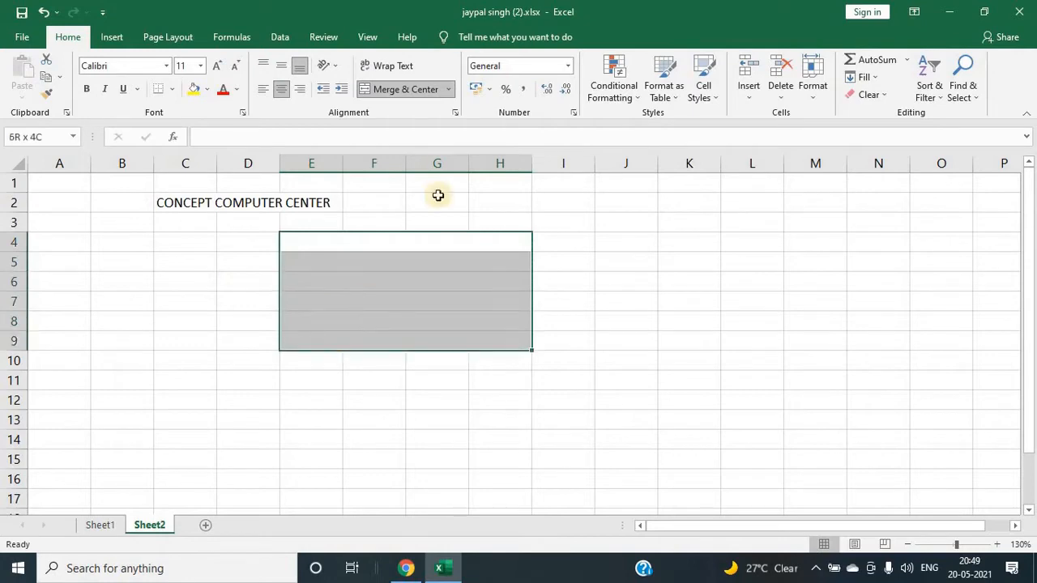
pyautogui.click(449, 90)
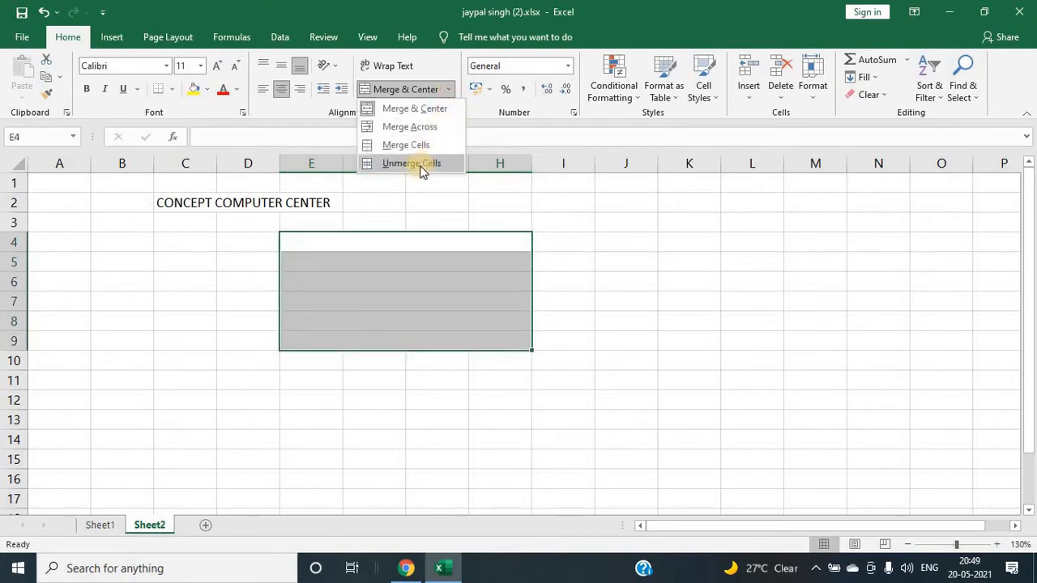
pyautogui.click(420, 165)
pyautogui.click(665, 258)
pyautogui.click(363, 228)
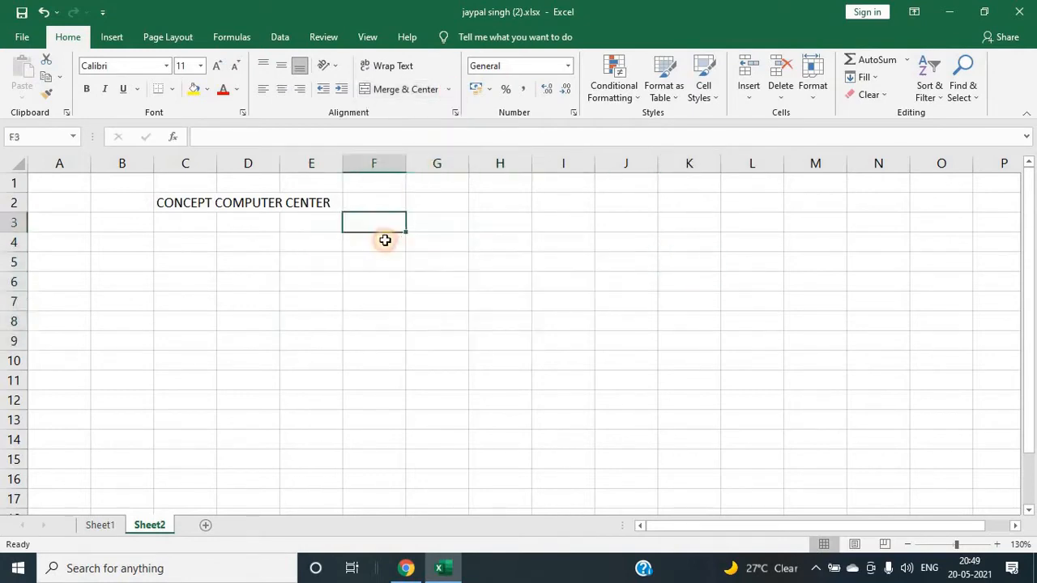
pyautogui.click(474, 301)
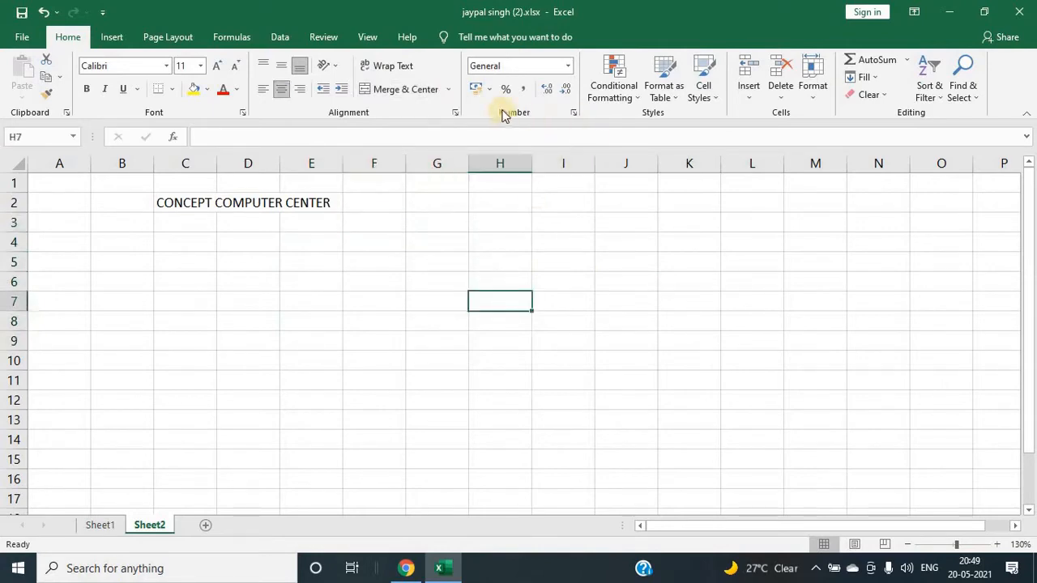
pyautogui.click(567, 67)
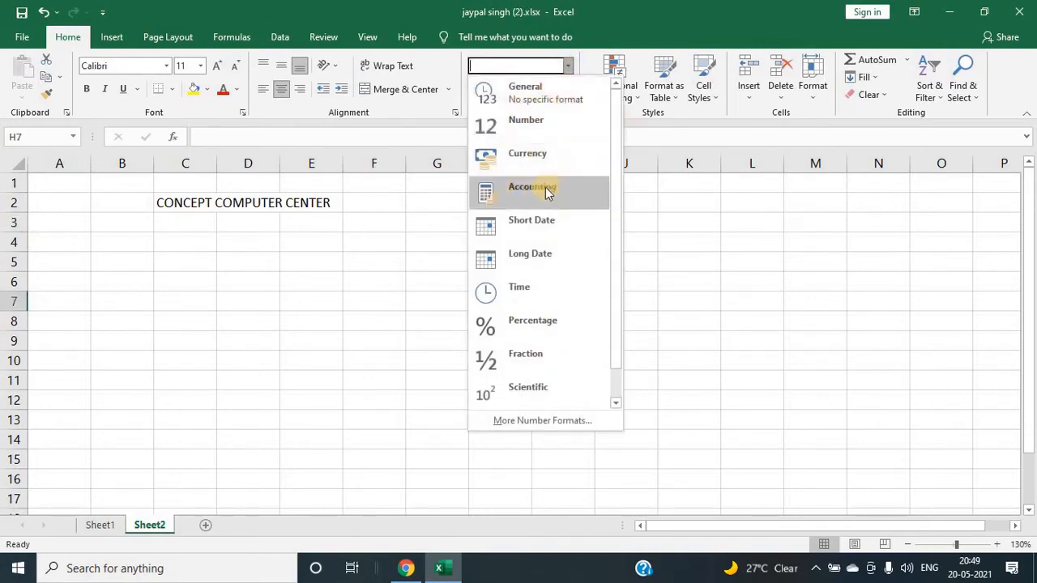
pyautogui.click(398, 196)
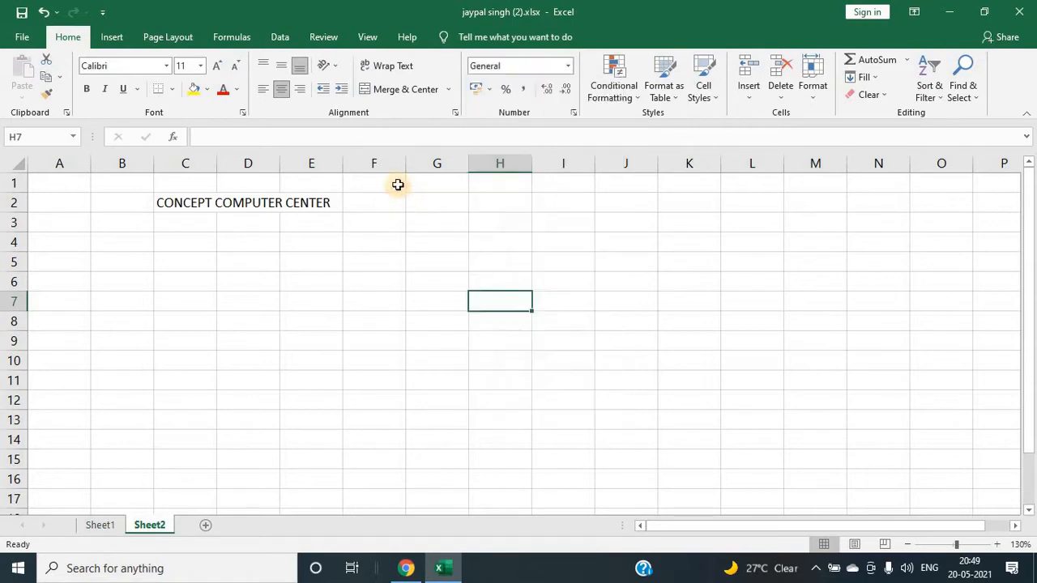
pyautogui.click(398, 185)
pyautogui.click(414, 219)
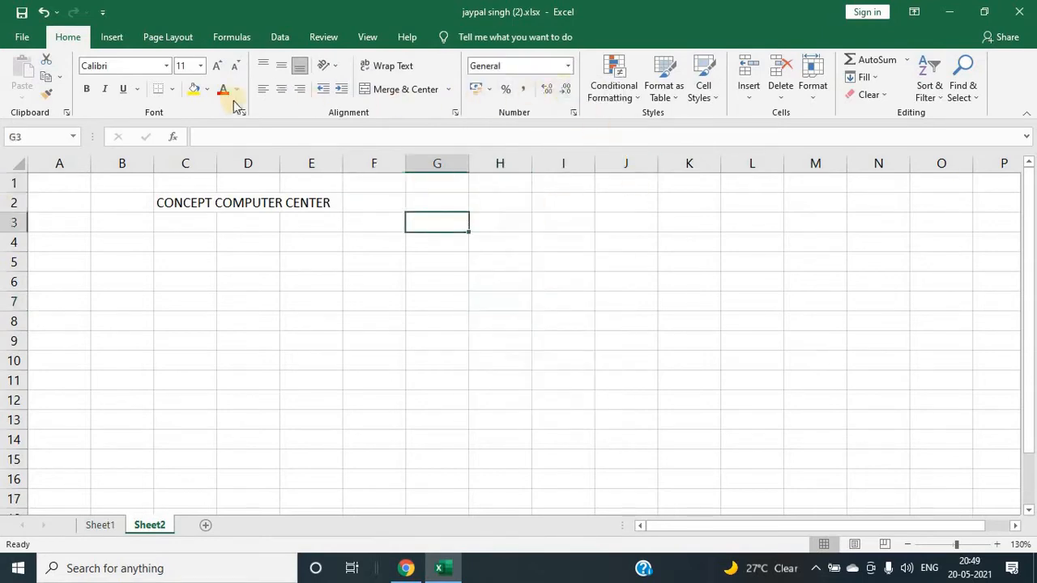
pyautogui.click(22, 163)
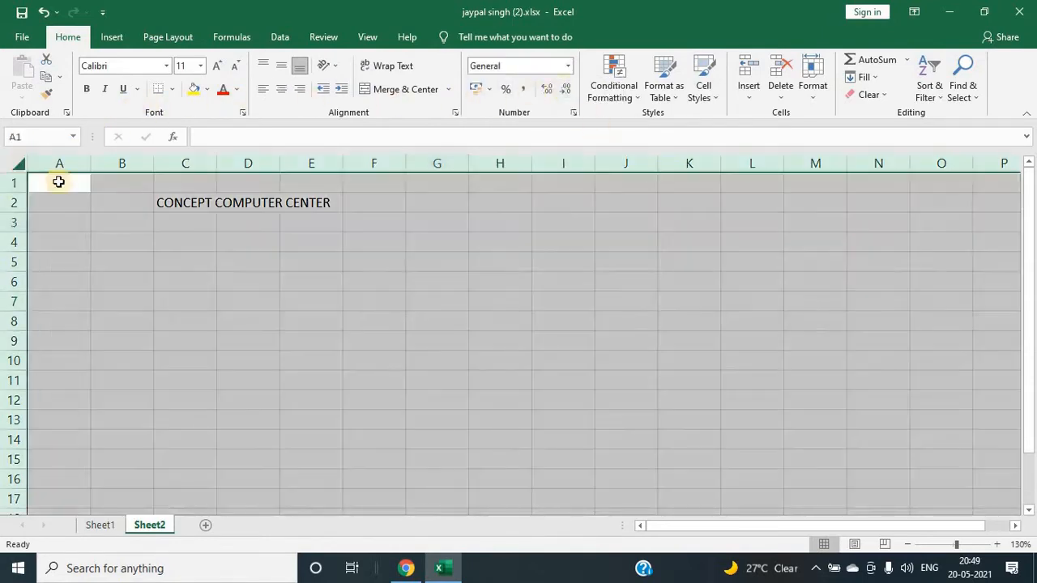
# Step: Enter the heading DATE in cell H1
pyautogui.click(433, 185)
pyautogui.click(526, 185)
pyautogui.click(567, 187)
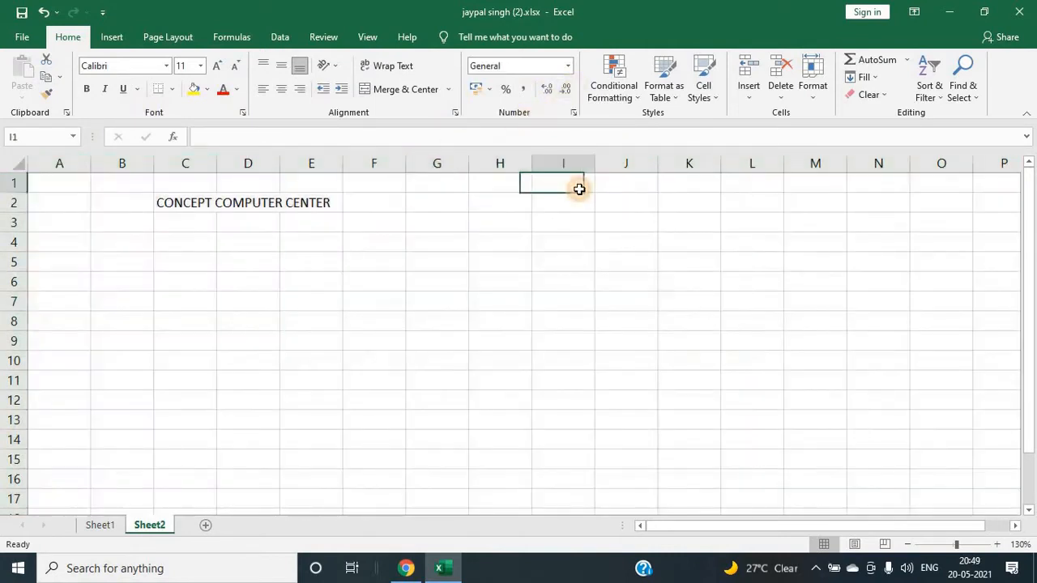
pyautogui.click(485, 187)
pyautogui.write('D')
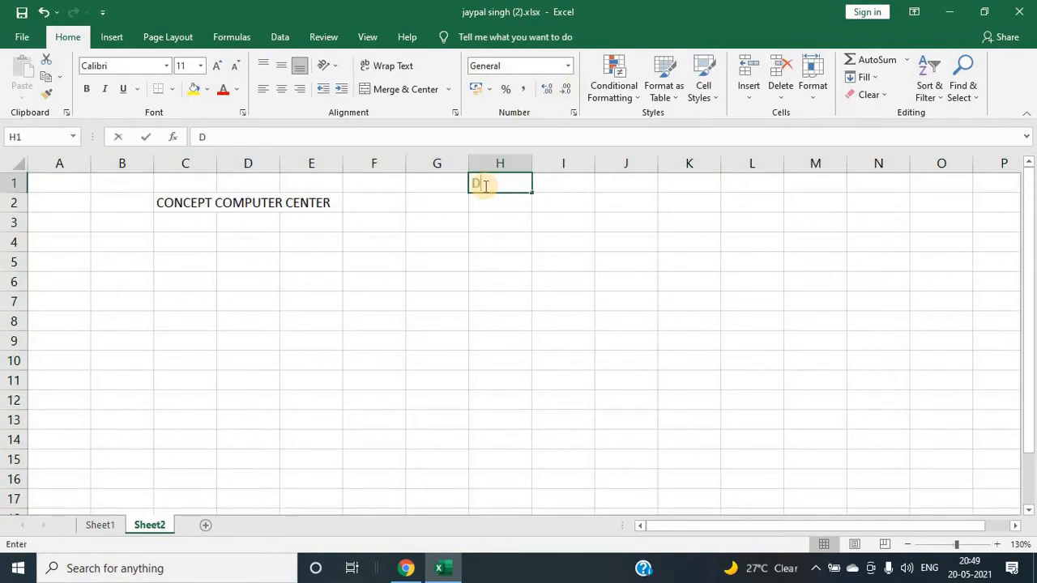
pyautogui.write('ATA=')
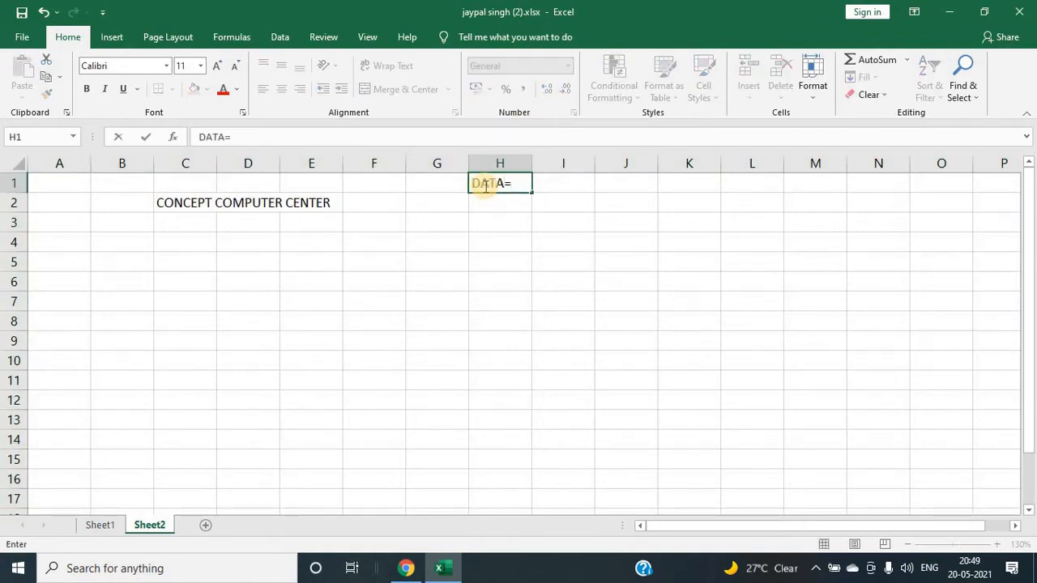
pyautogui.press('Return')
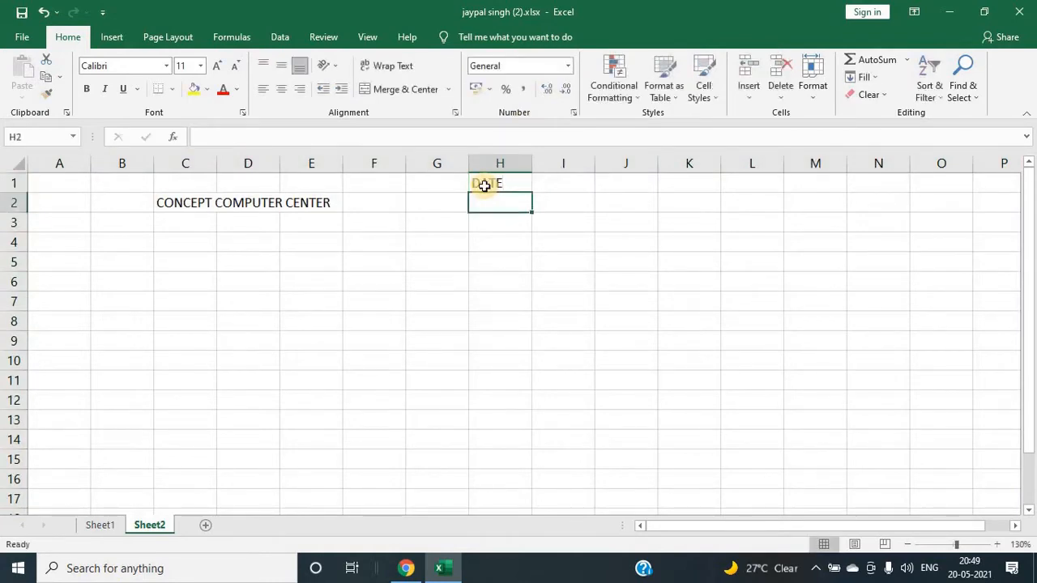
# Step: Enter the date 20-02-2021 in cell H2
pyautogui.write('20-2-2021')
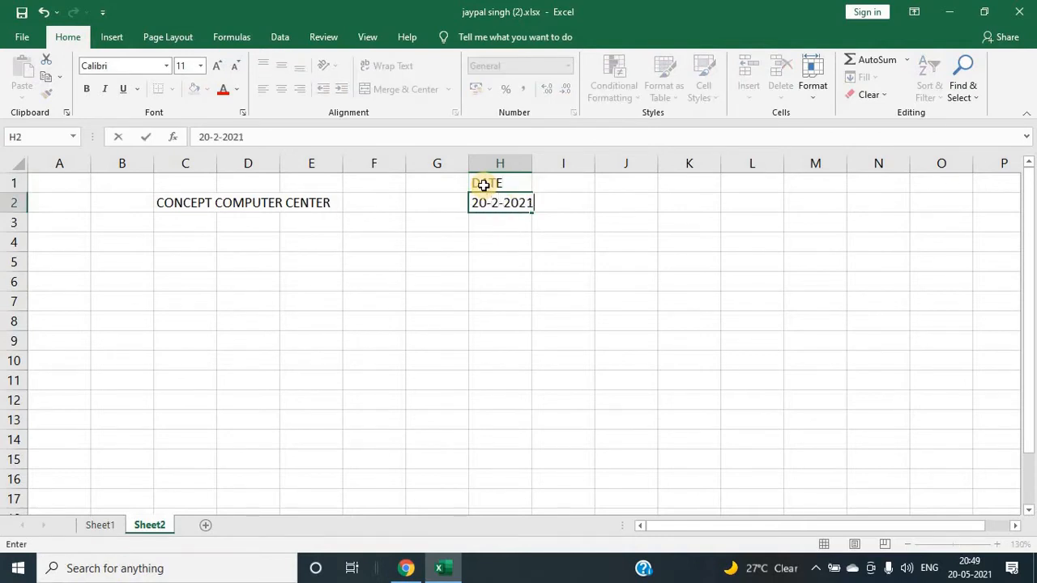
pyautogui.press('Return')
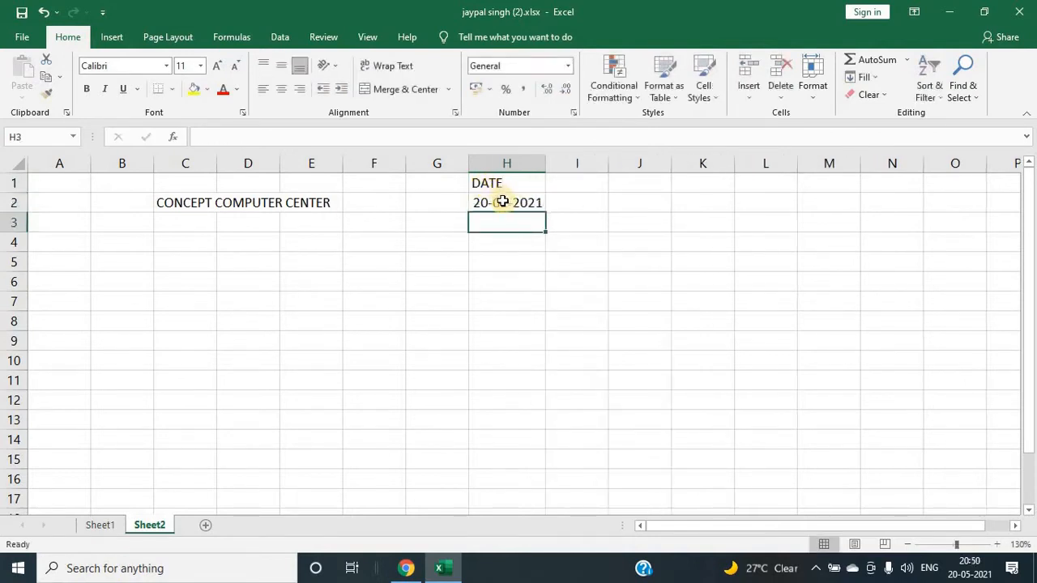
pyautogui.click(502, 201)
pyautogui.click(551, 215)
pyautogui.click(516, 197)
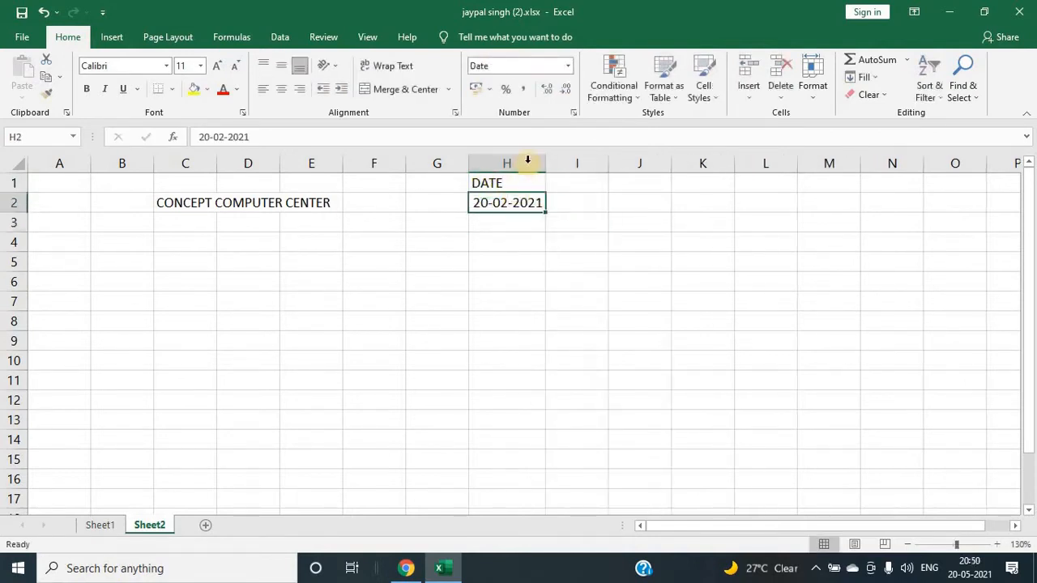
# Step: Apply the Number format to columns H through K
pyautogui.moveTo(528, 160); pyautogui.dragTo(706, 178)
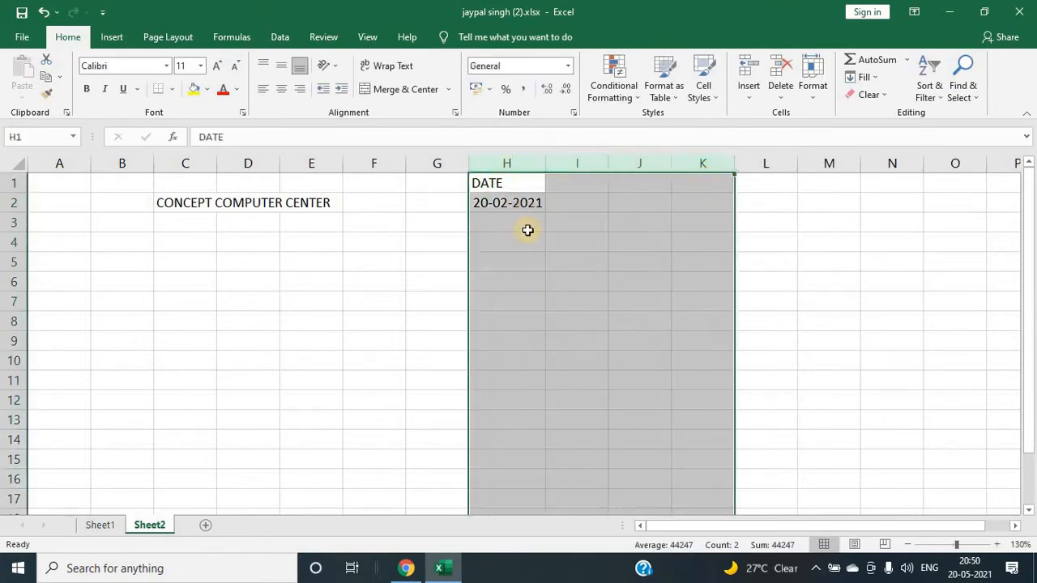
pyautogui.click(567, 66)
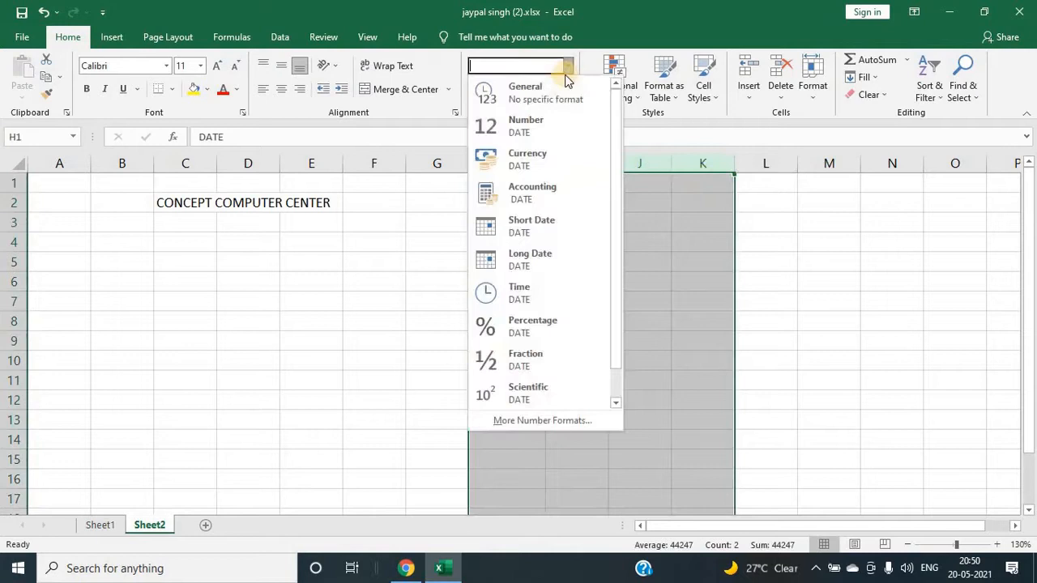
pyautogui.click(548, 127)
pyautogui.click(525, 223)
pyautogui.click(521, 185)
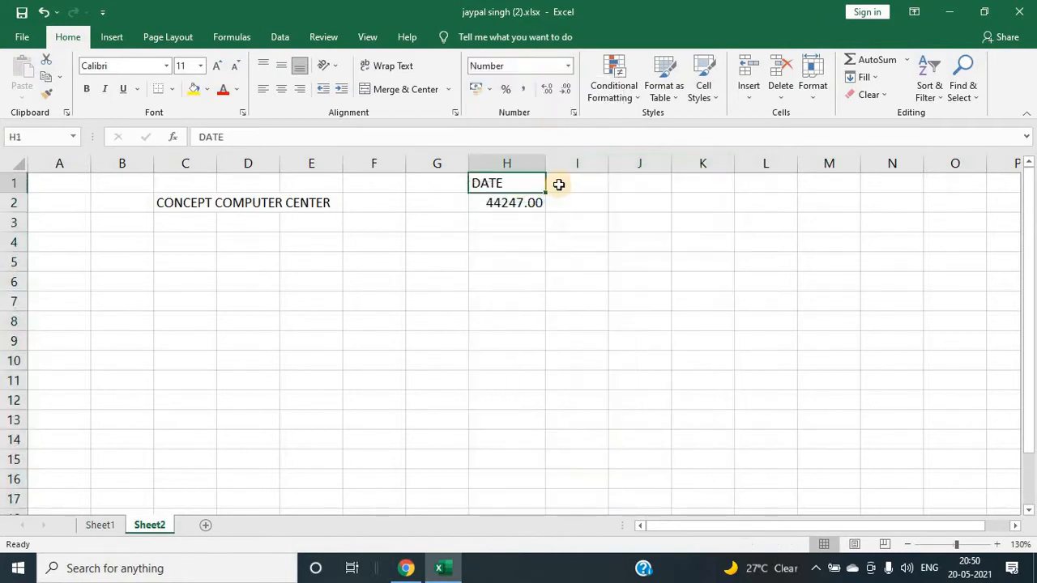
# Step: Enter the heading TIME in cell I1
pyautogui.click(559, 185)
pyautogui.write('TIME')
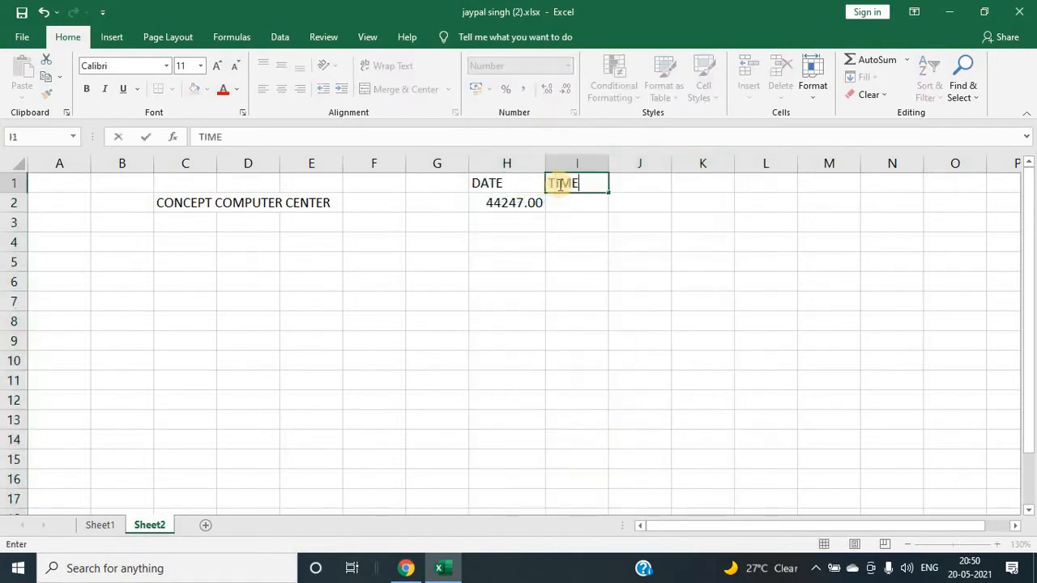
pyautogui.press('Return')
pyautogui.click(558, 183)
pyautogui.press('Right')
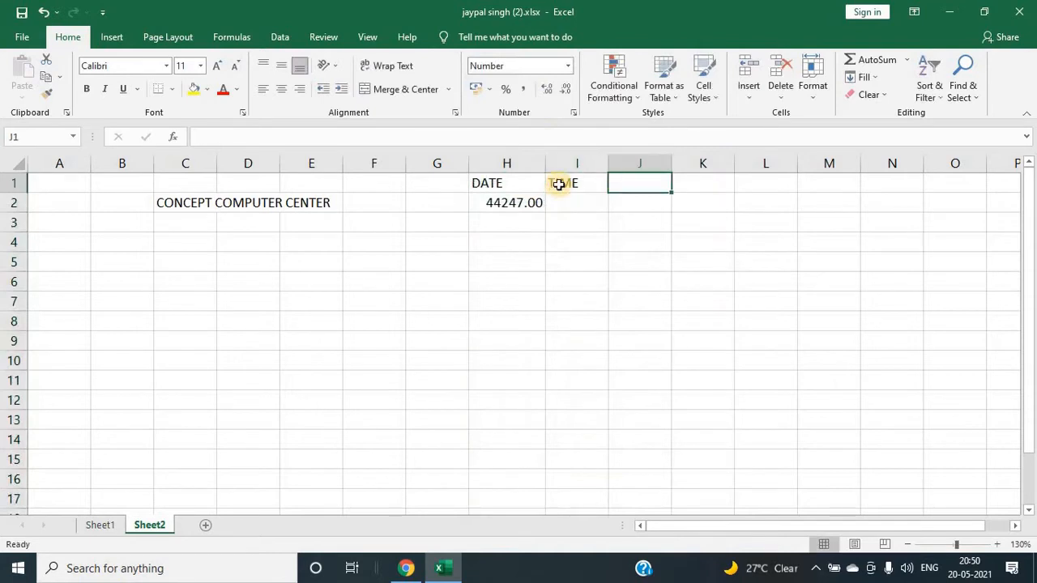
# Step: Enter the same date again in cell H3
pyautogui.click(526, 221)
pyautogui.write('20-2-2021')
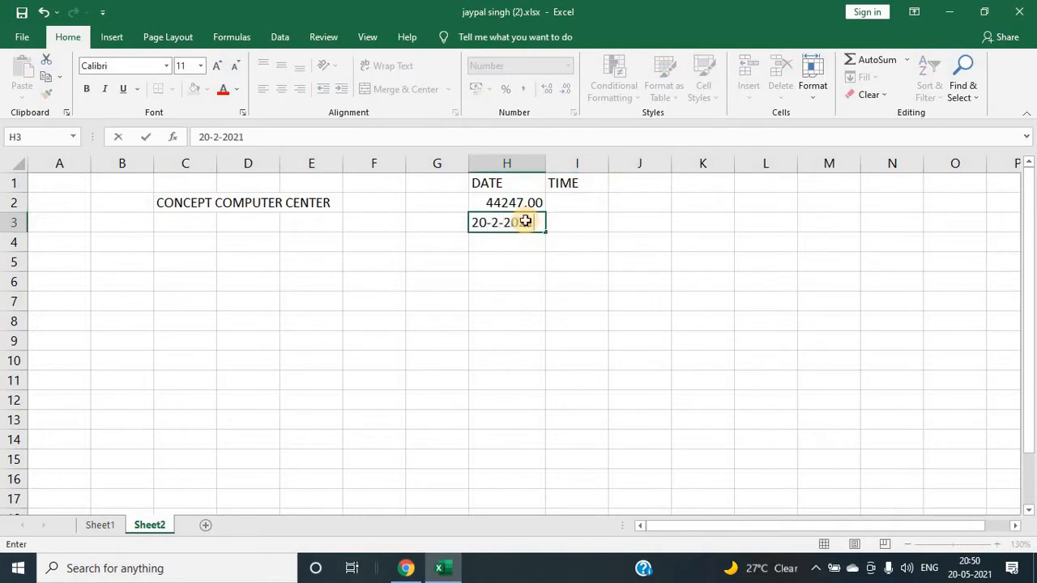
pyautogui.press('Return')
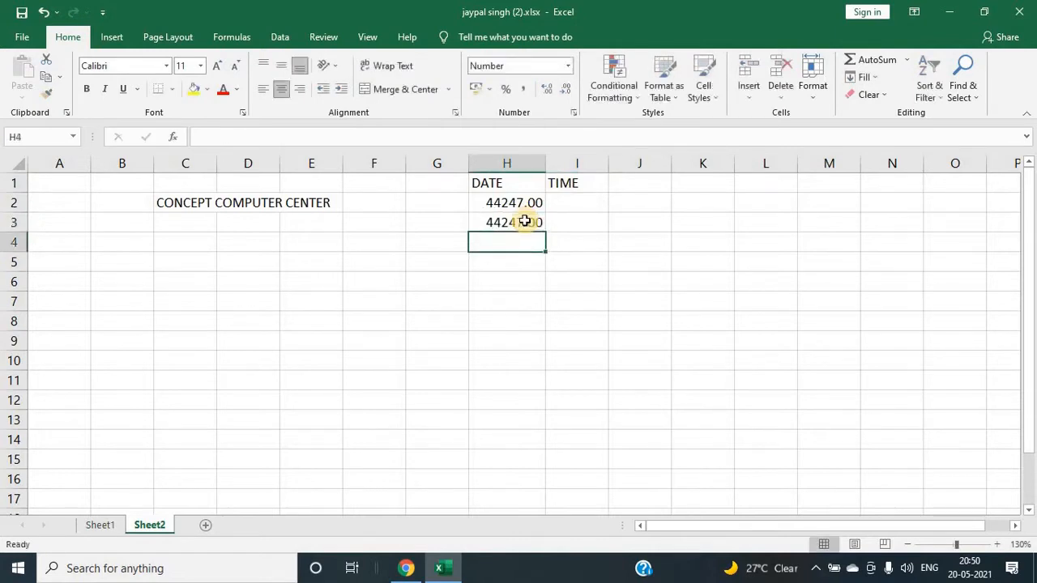
# Step: Enter the time 9:30 in cell I3
pyautogui.click(569, 224)
pyautogui.write('9:30')
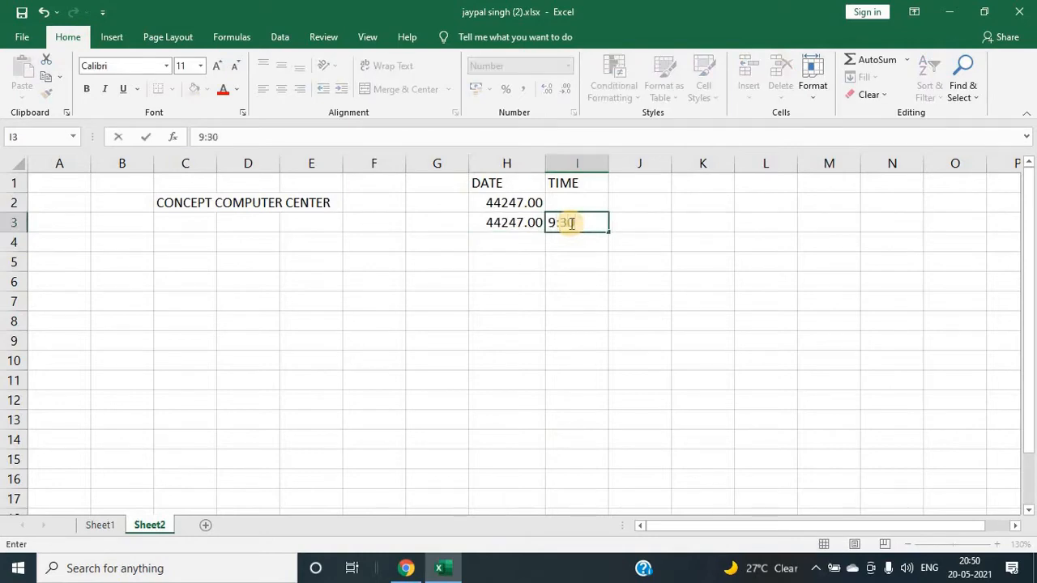
pyautogui.press('Return')
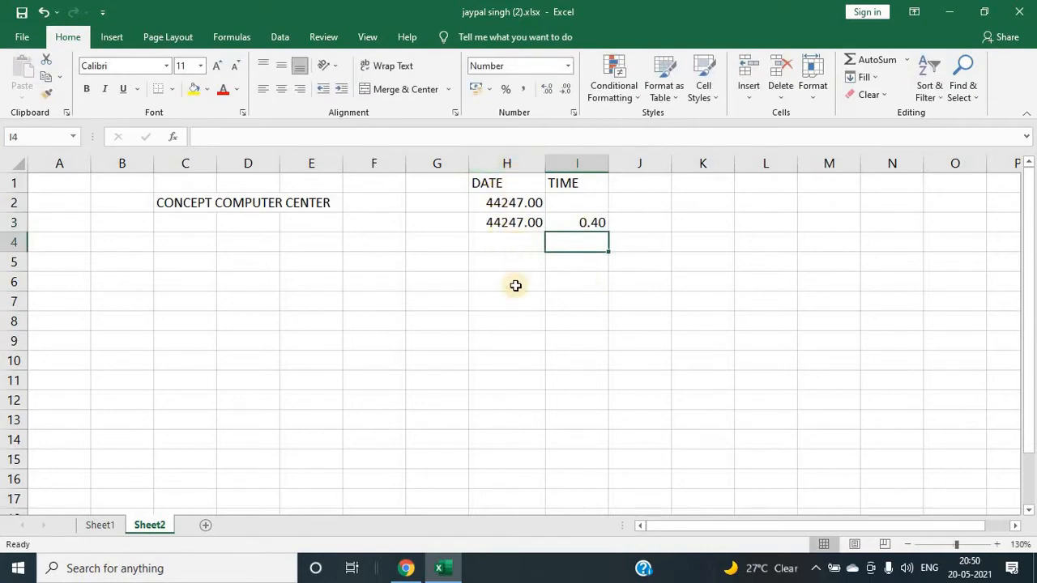
# Step: Apply Short Date and then Long Date number format to column H
pyautogui.click(511, 163)
pyautogui.click(567, 66)
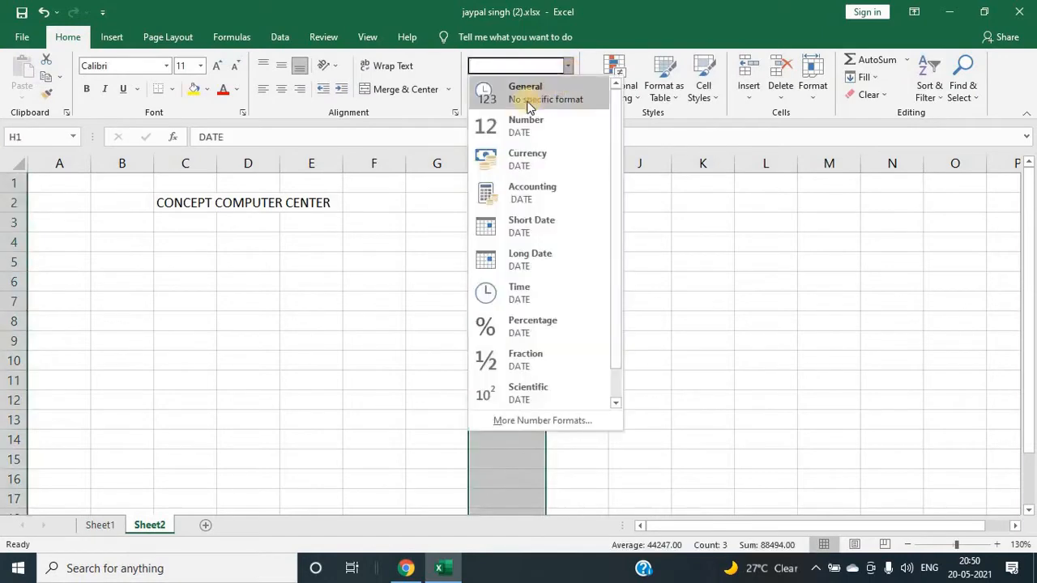
pyautogui.click(525, 230)
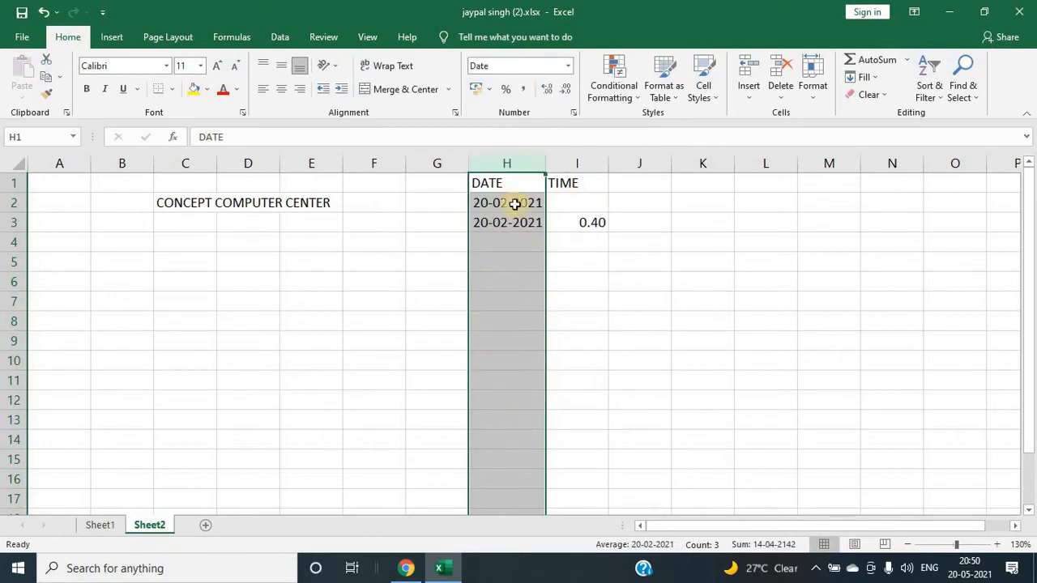
pyautogui.click(567, 66)
pyautogui.click(537, 249)
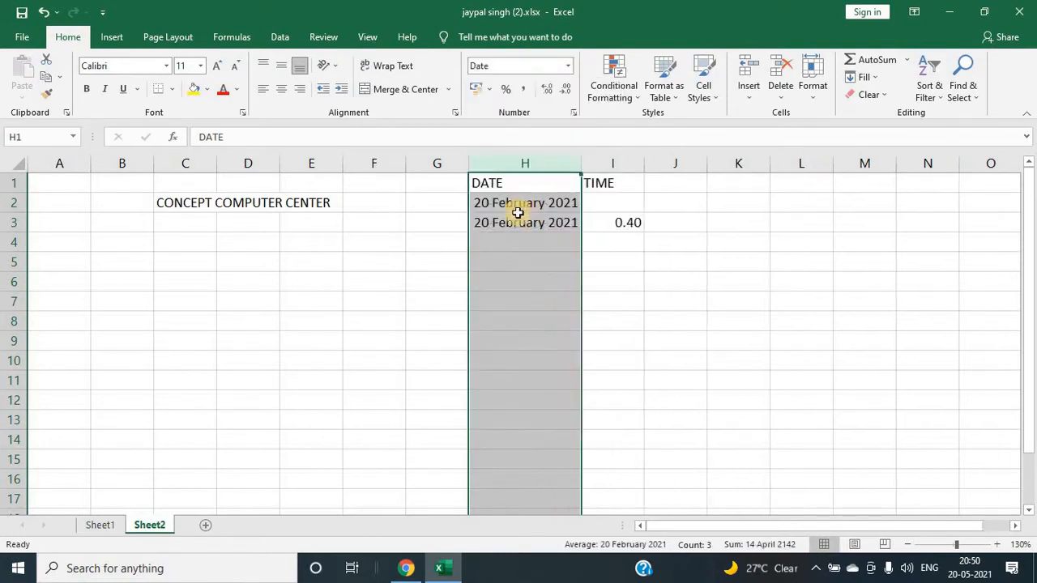
pyautogui.click(623, 261)
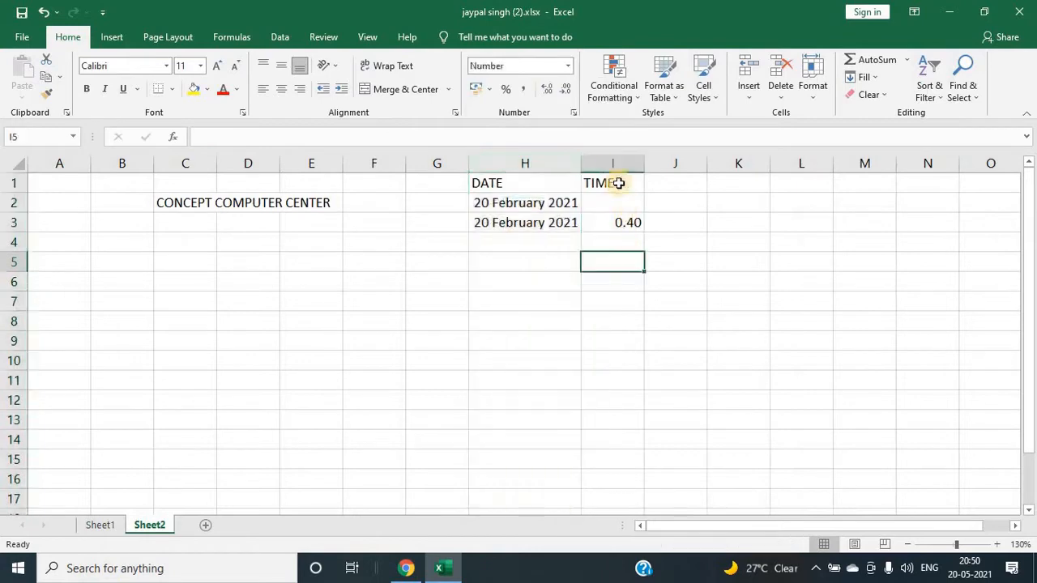
# Step: Apply the Time number format to column I
pyautogui.click(615, 162)
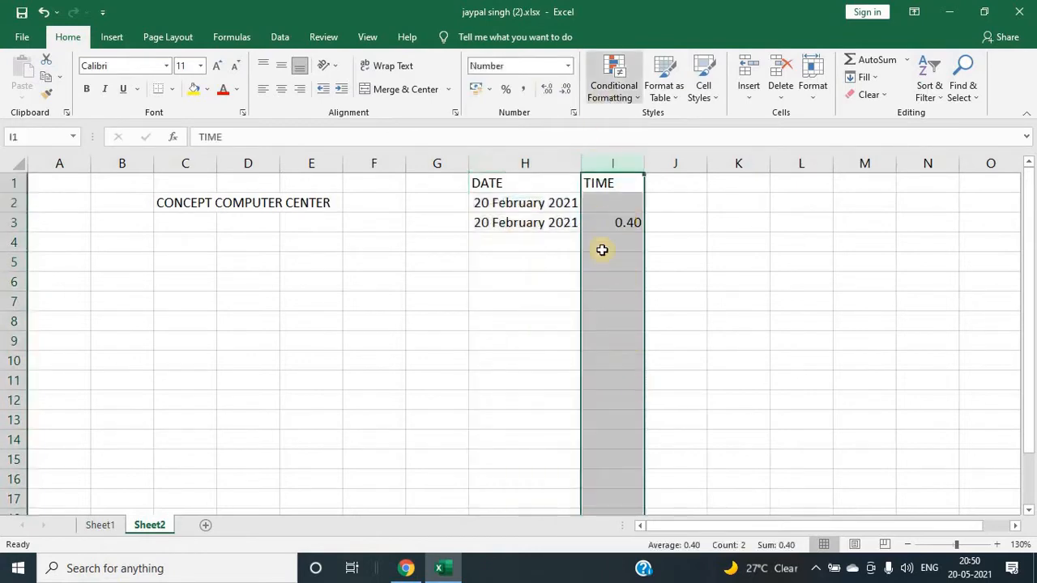
pyautogui.click(566, 66)
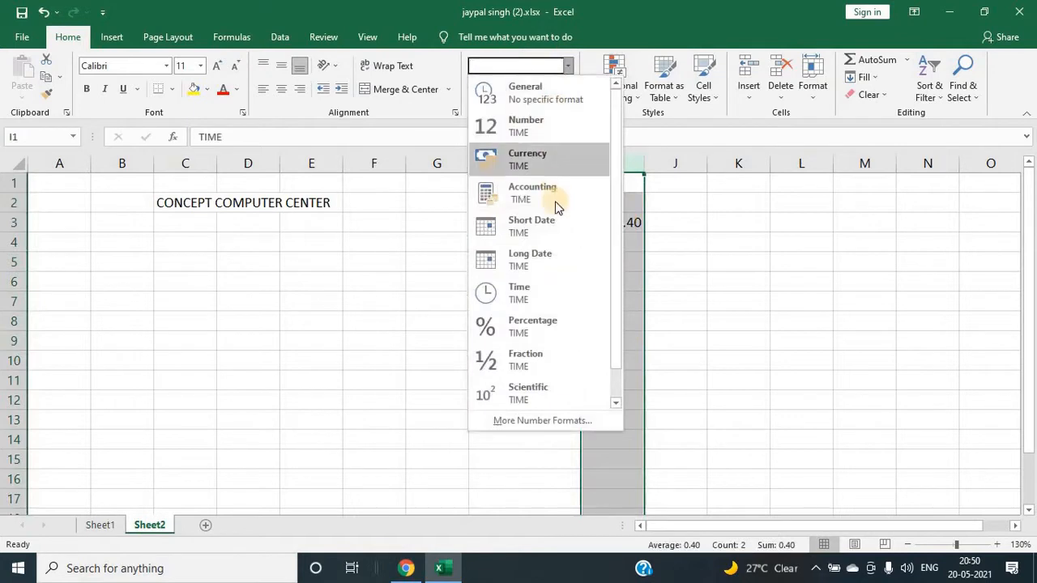
pyautogui.click(520, 295)
pyautogui.click(604, 242)
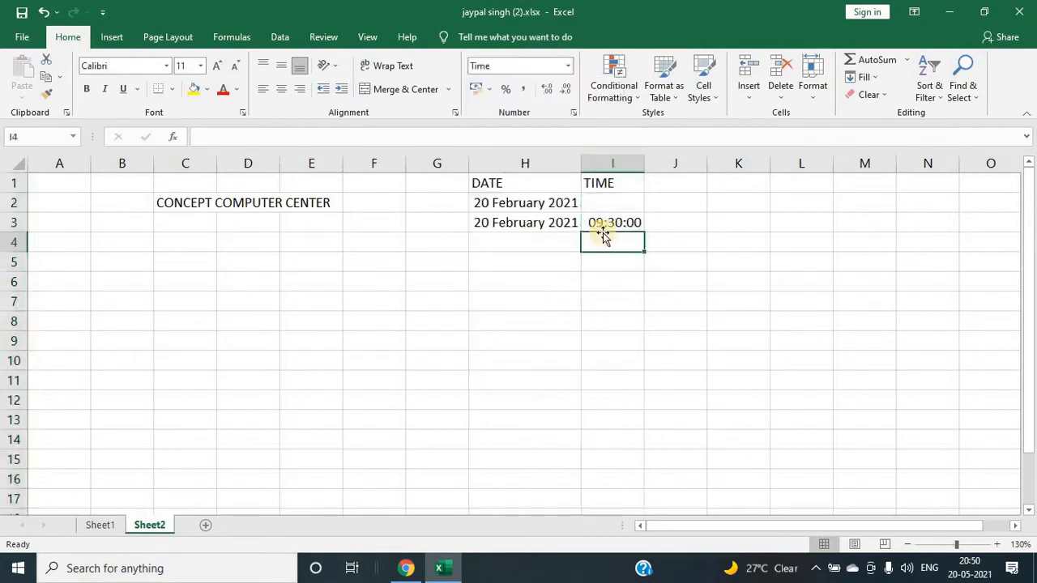
pyautogui.click(613, 231)
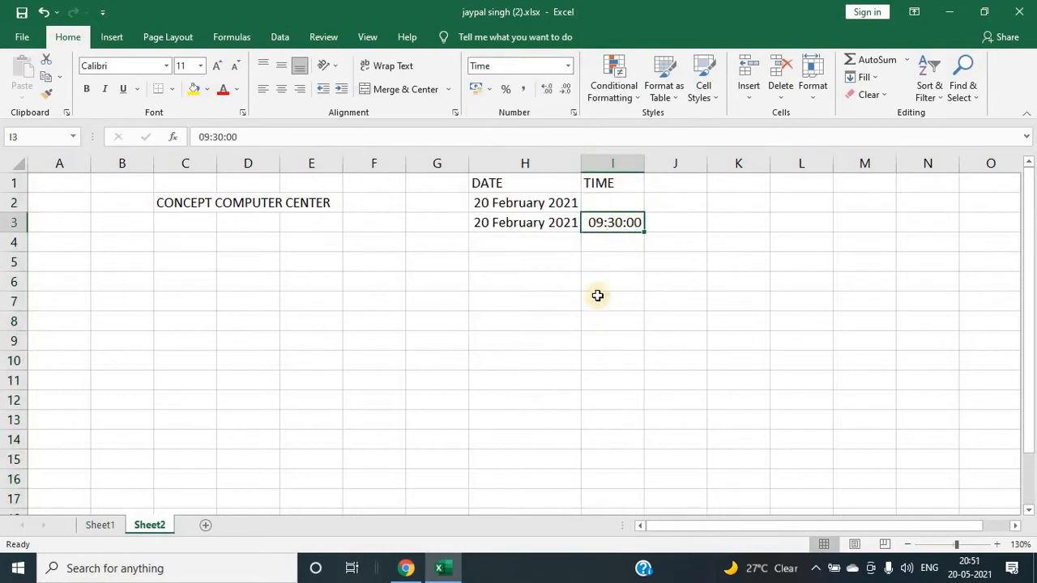
# Step: Preview the number format options for the date cell H2 and the 555 value in F2
pyautogui.click(550, 195)
pyautogui.click(567, 72)
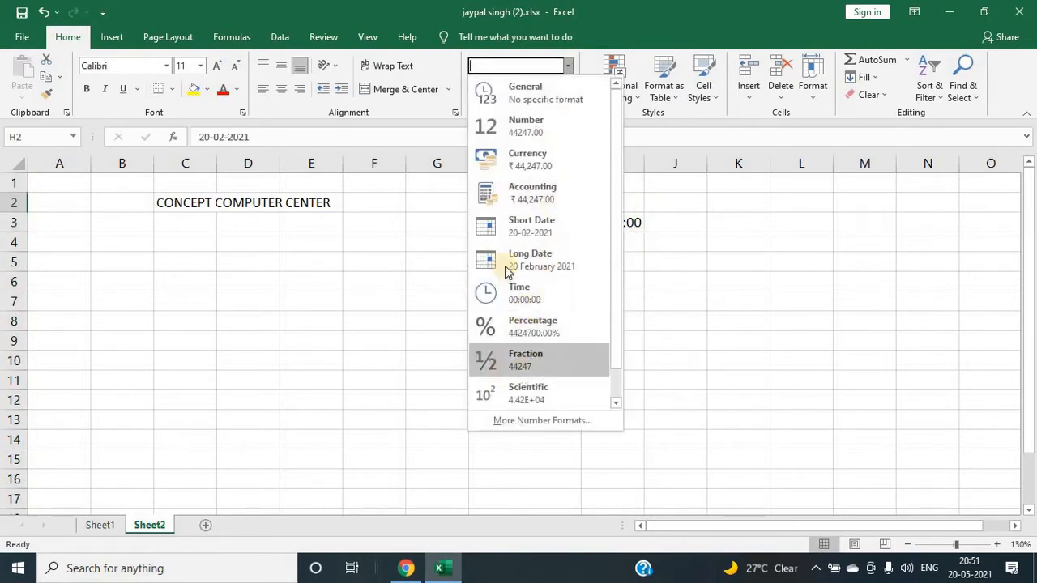
pyautogui.click(660, 194)
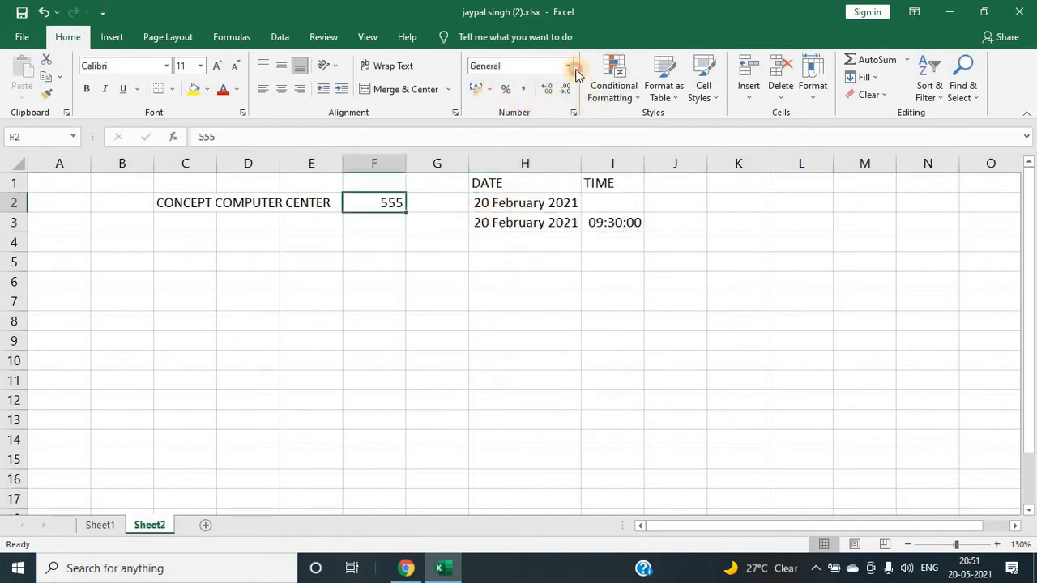
pyautogui.click(568, 67)
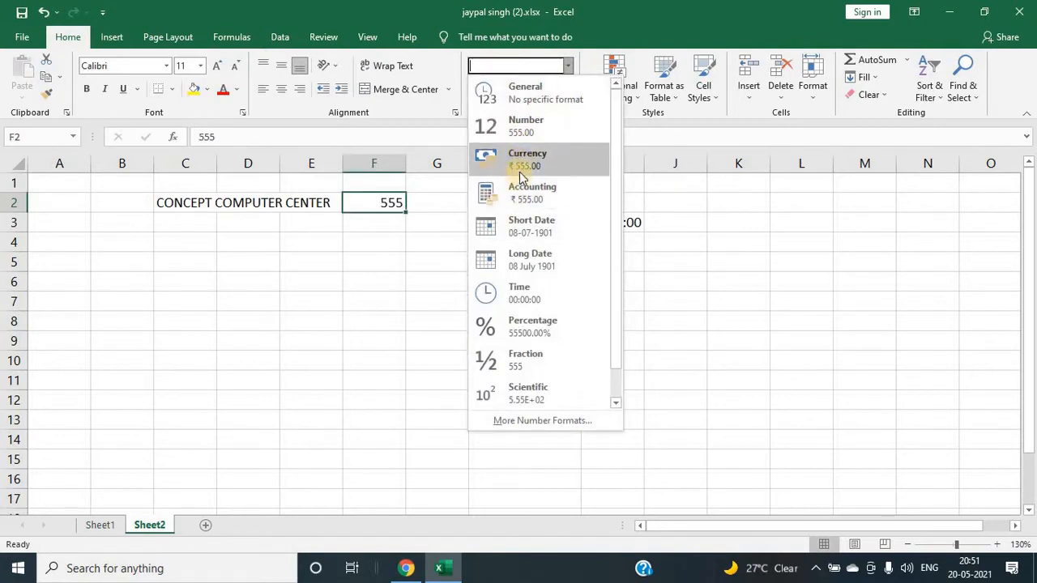
# Step: Enter 5555 in cell K2
pyautogui.click(722, 205)
pyautogui.click(721, 205)
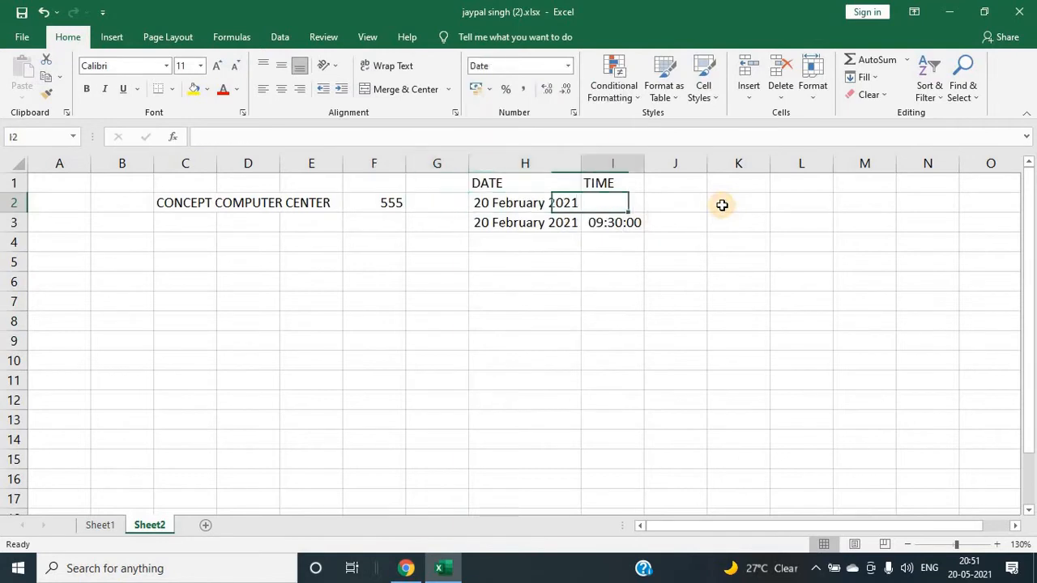
pyautogui.write('5555')
pyautogui.press('Return')
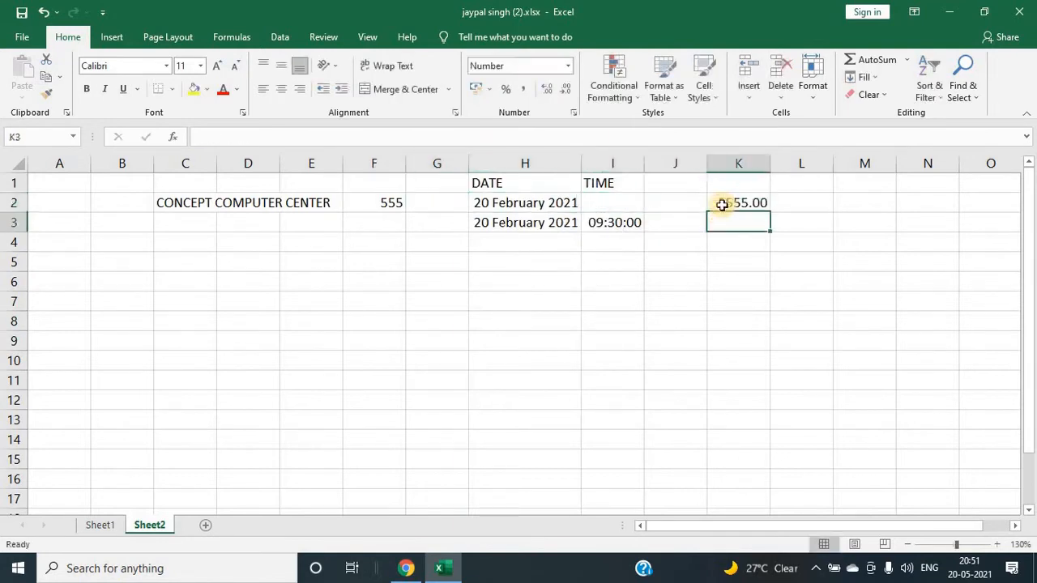
# Step: Apply the Accounting format with the ₹ English (India) currency symbol to cell K2
pyautogui.click(730, 197)
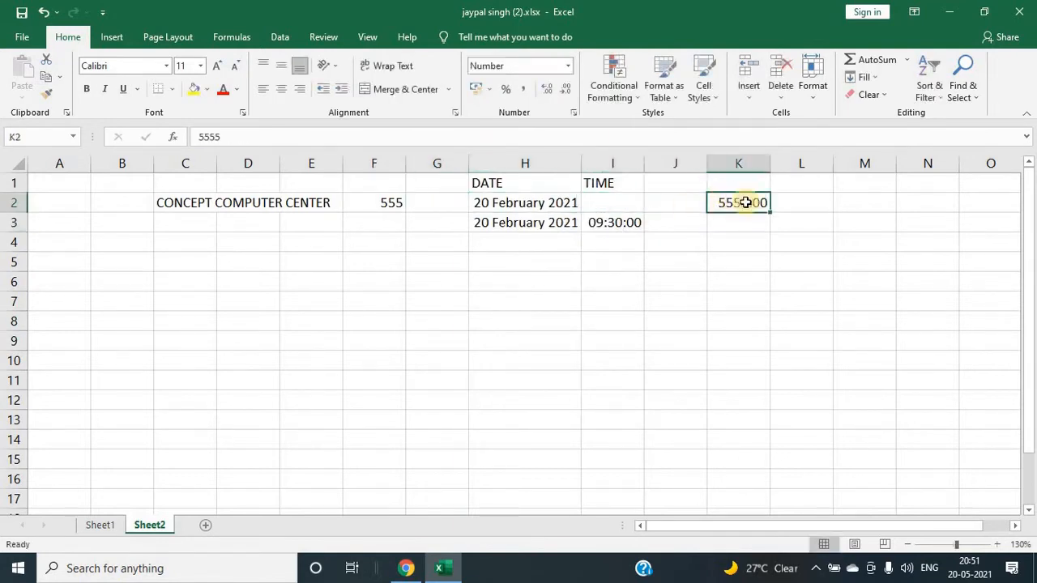
pyautogui.click(568, 66)
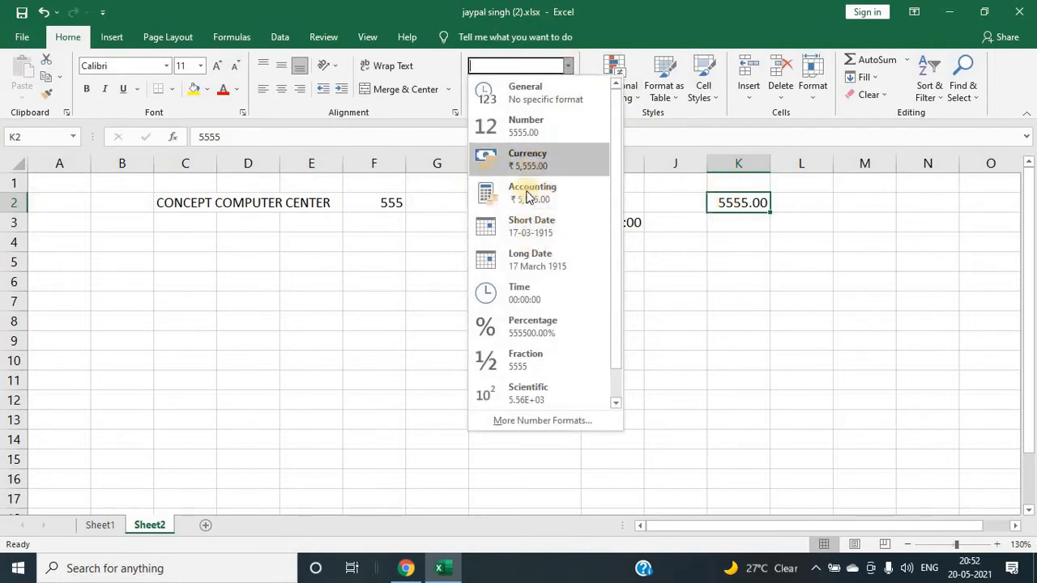
pyautogui.click(725, 232)
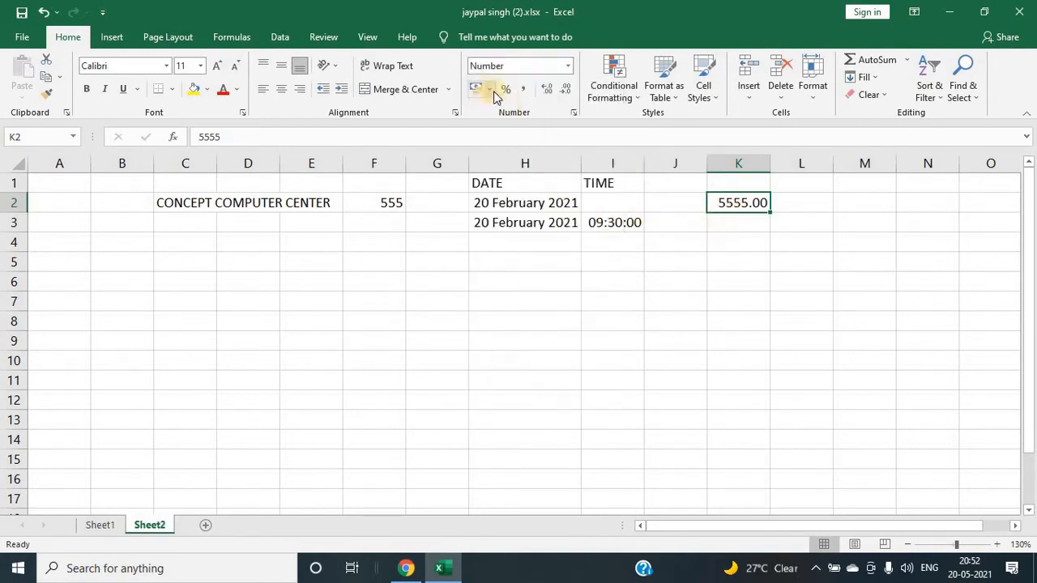
pyautogui.click(489, 89)
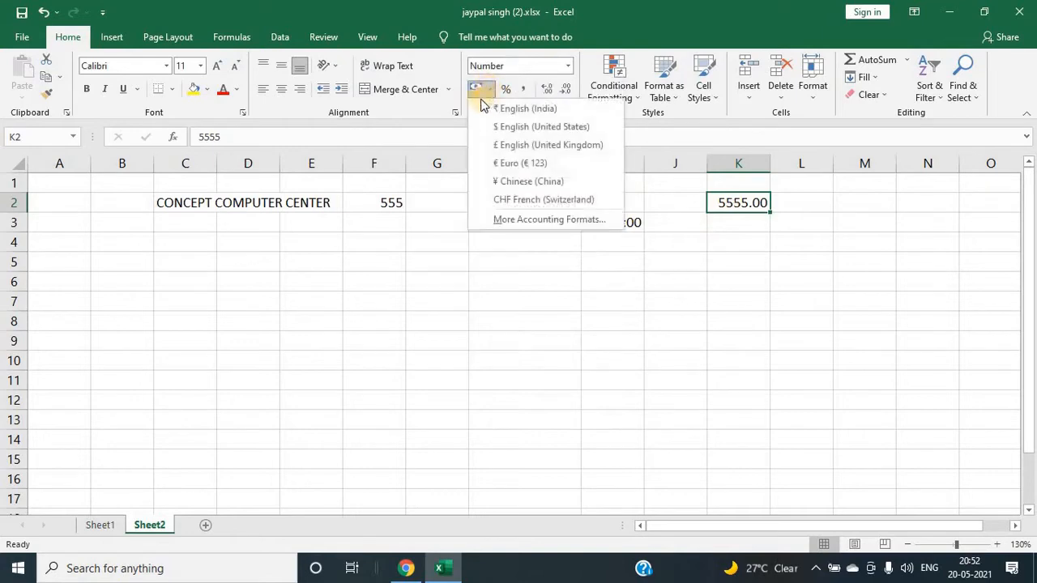
pyautogui.click(478, 94)
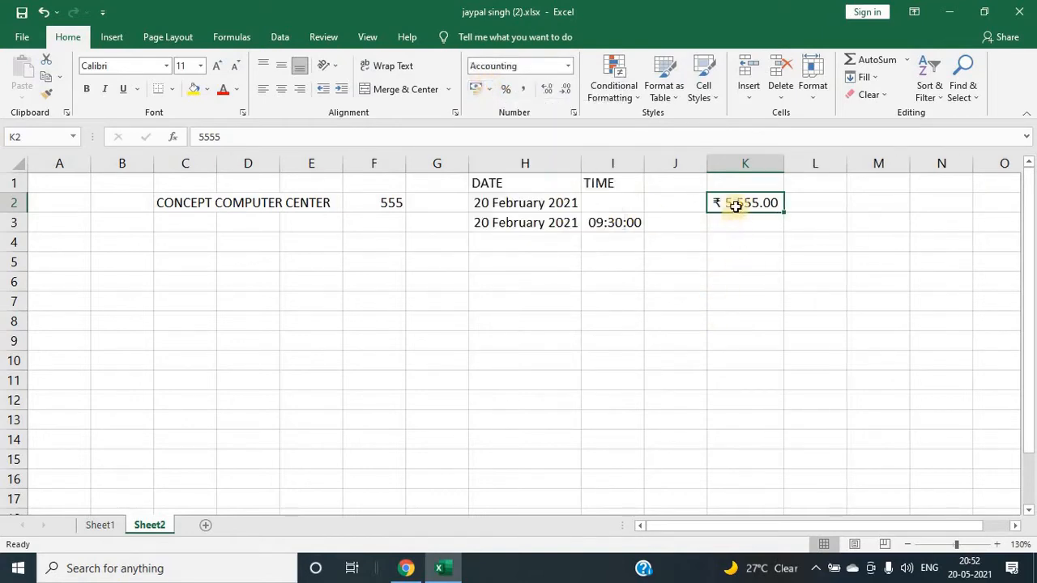
pyautogui.click(734, 282)
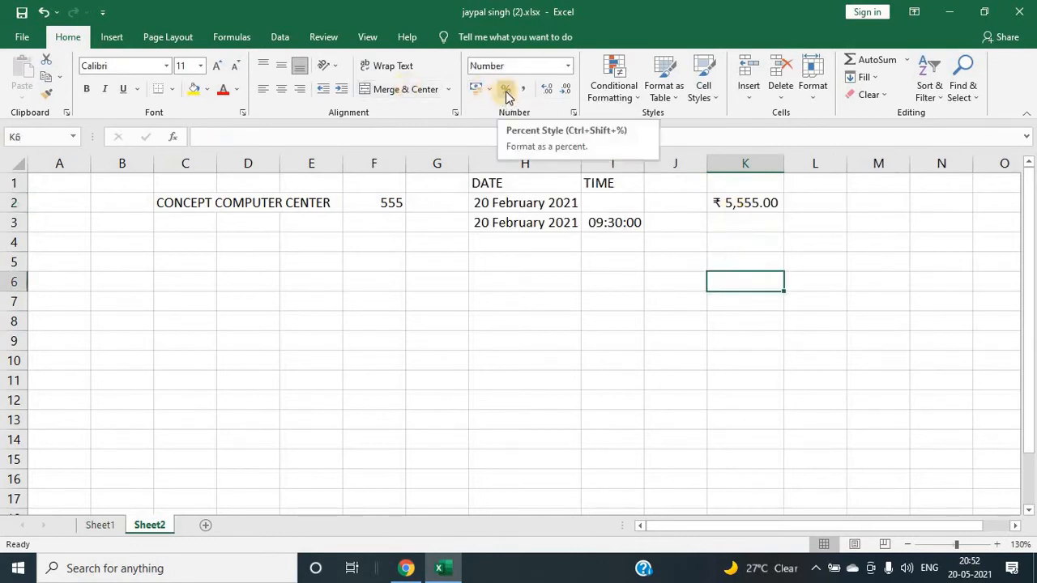
# Step: Enter the numbers 20, 30, 50, 12 and 13 in cells B2 to B6
pyautogui.click(132, 201)
pyautogui.write('20')
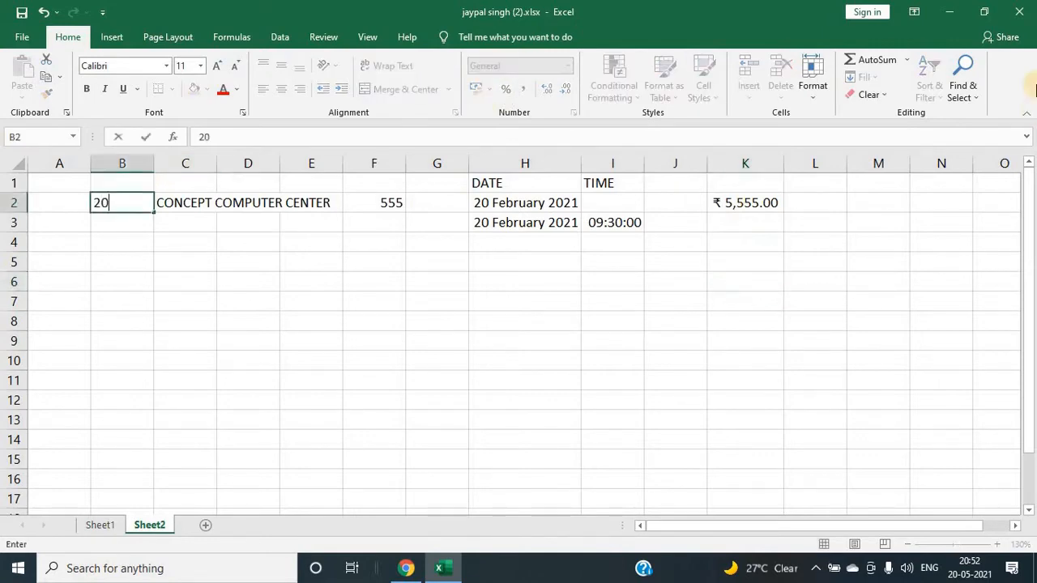
pyautogui.press('Return')
pyautogui.write('30')
pyautogui.press('Return')
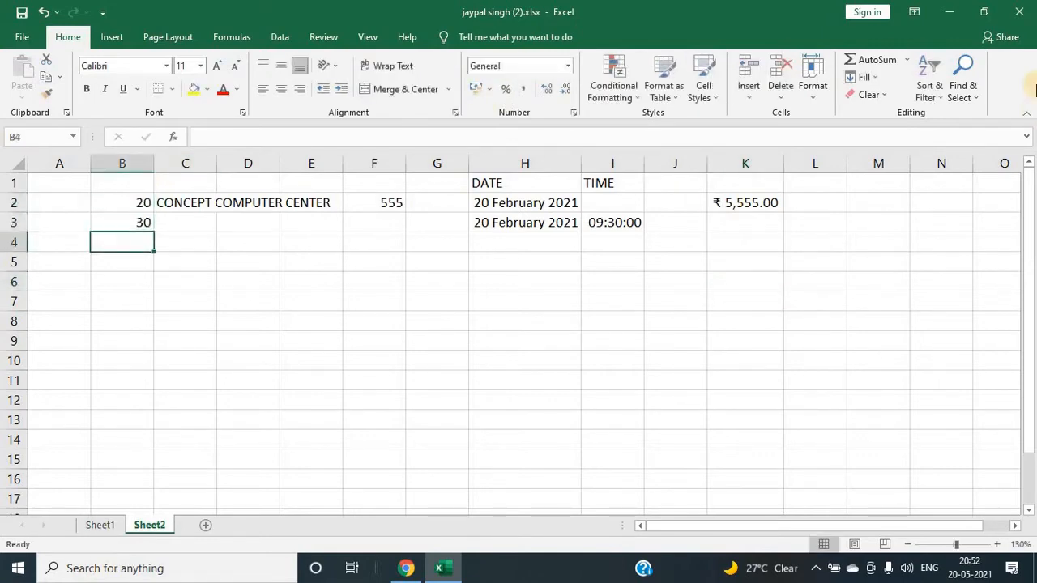
pyautogui.write('50')
pyautogui.press('Return')
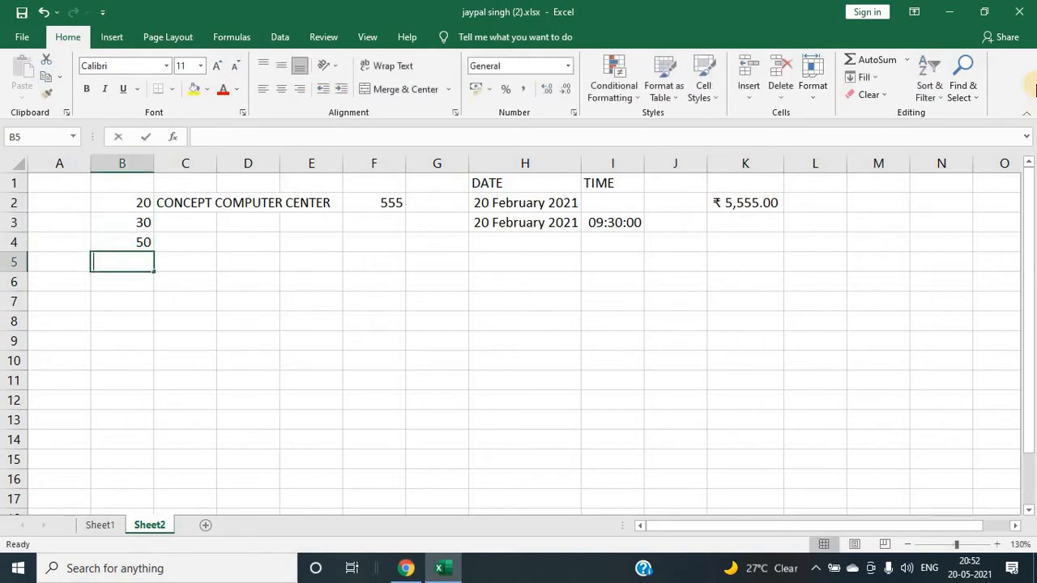
pyautogui.write('12')
pyautogui.press('Return')
pyautogui.write('13')
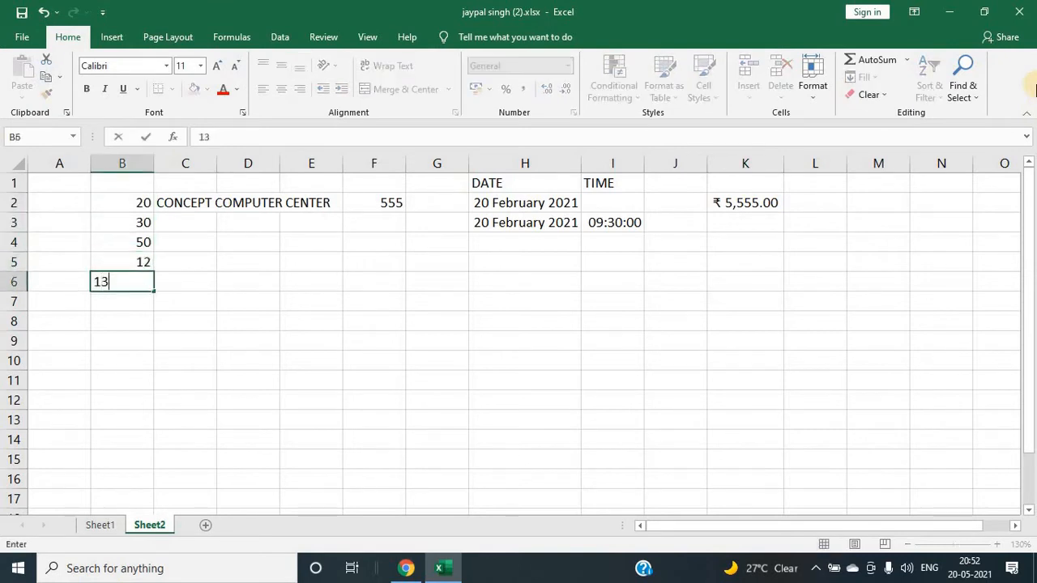
pyautogui.press('Return')
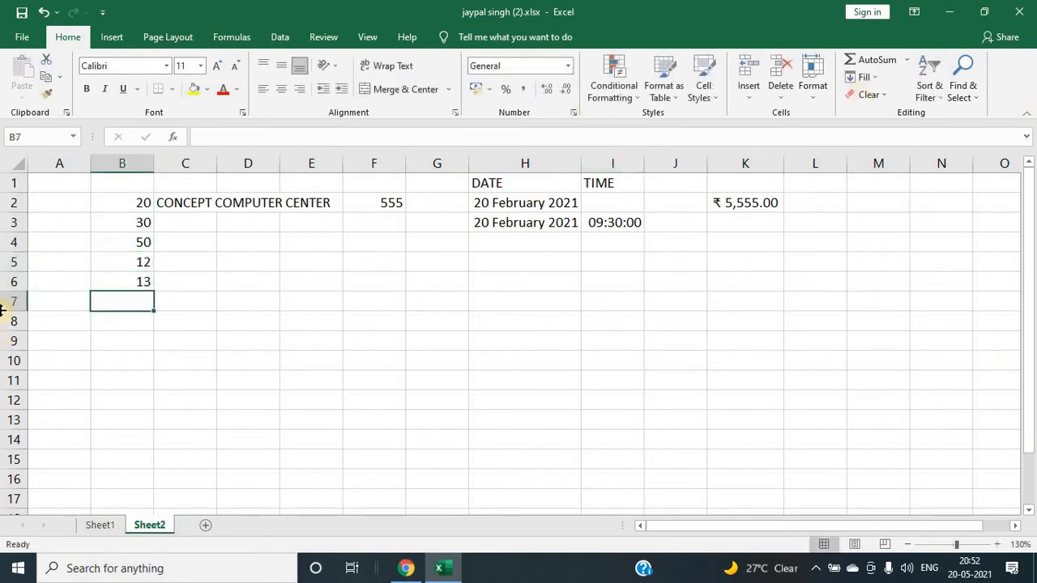
# Step: Format column A as Percentage and enter 10, 20, 30 and 10 in cells A2 to A5
pyautogui.click(61, 166)
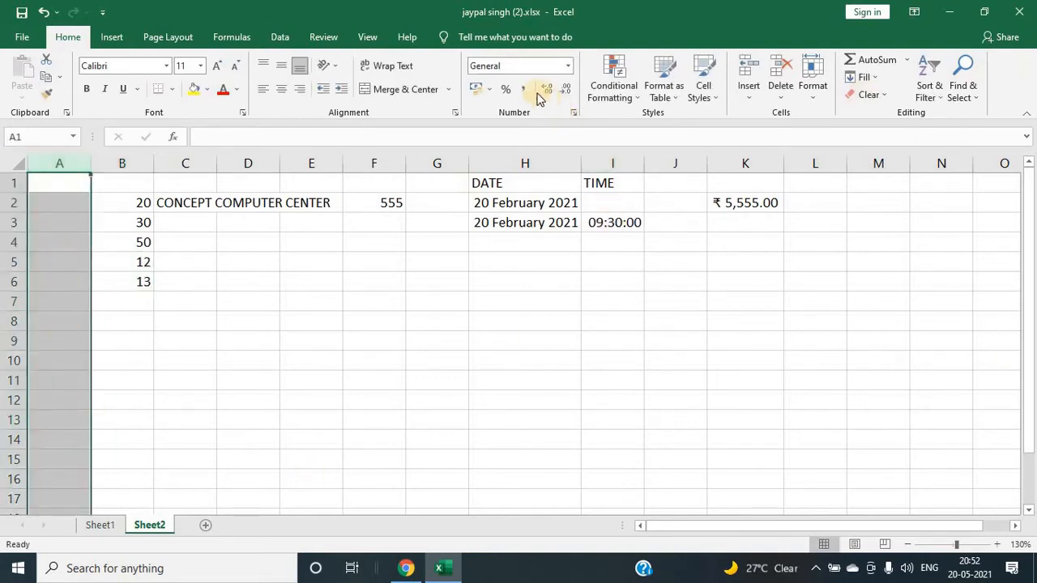
pyautogui.click(507, 90)
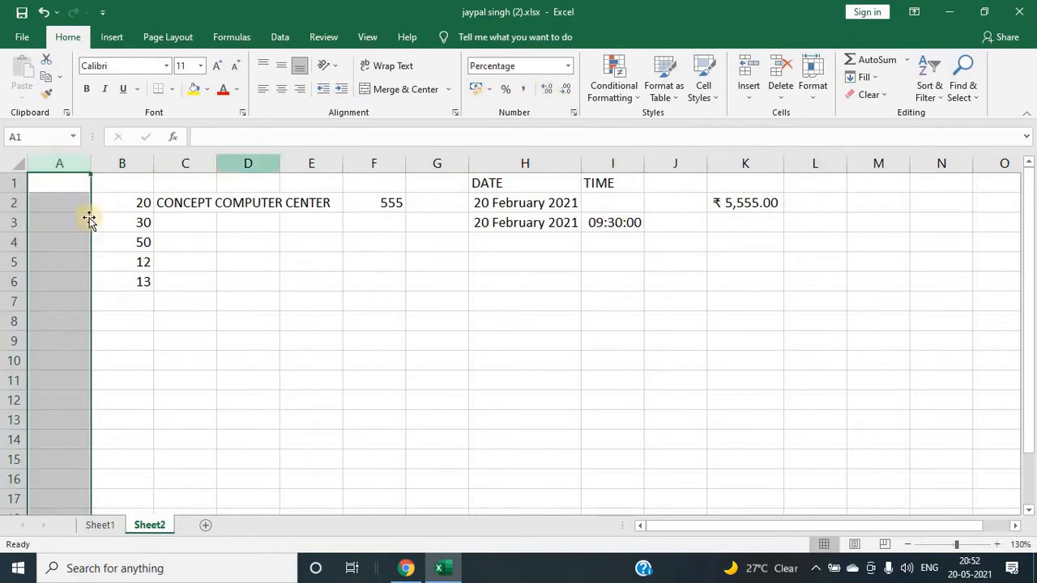
pyautogui.click(64, 203)
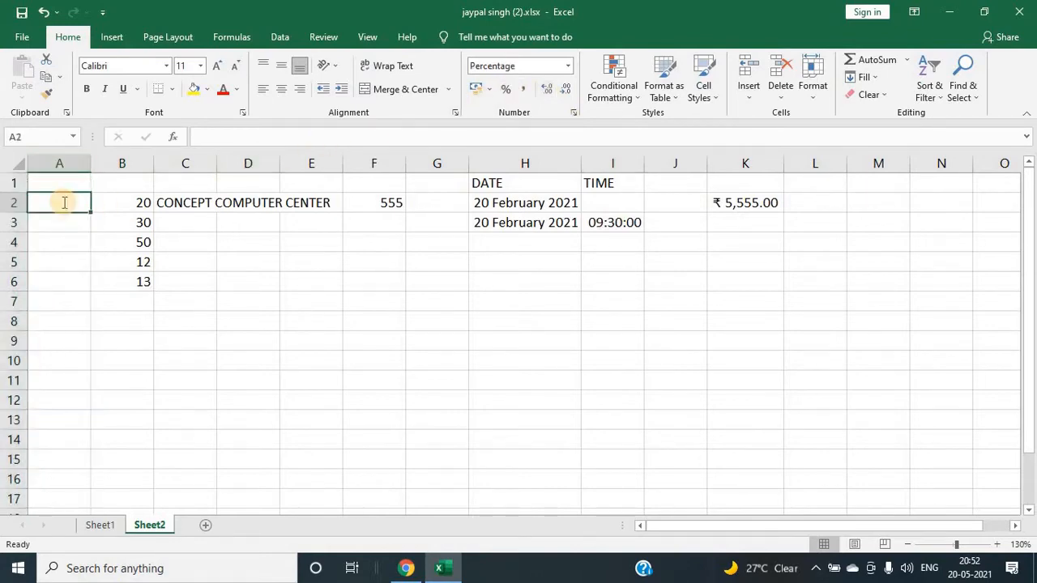
pyautogui.write('10')
pyautogui.press('Return')
pyautogui.write('20')
pyautogui.press('Return')
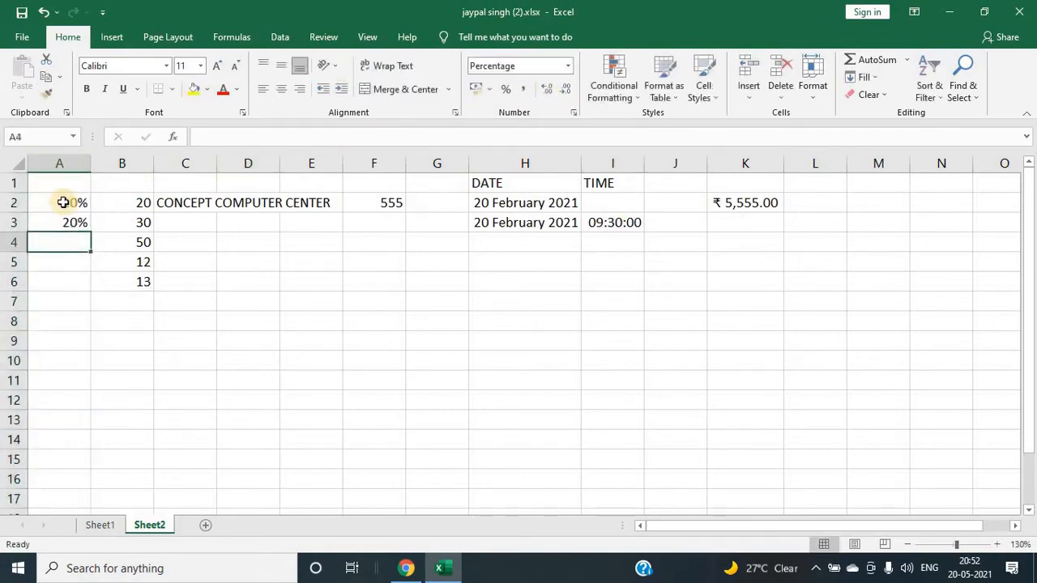
pyautogui.write('30')
pyautogui.press('Return')
pyautogui.write('10')
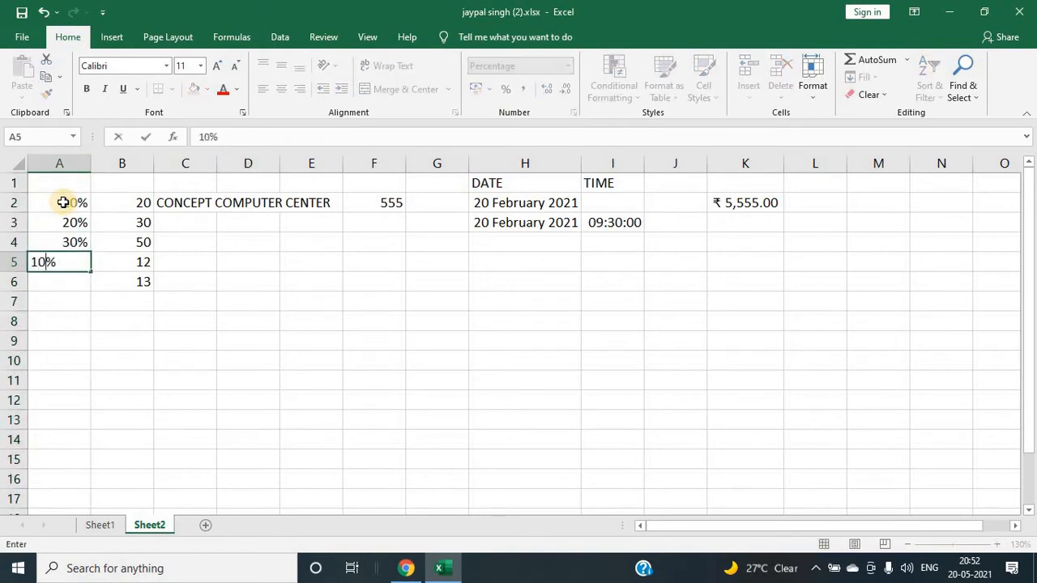
pyautogui.press('Return')
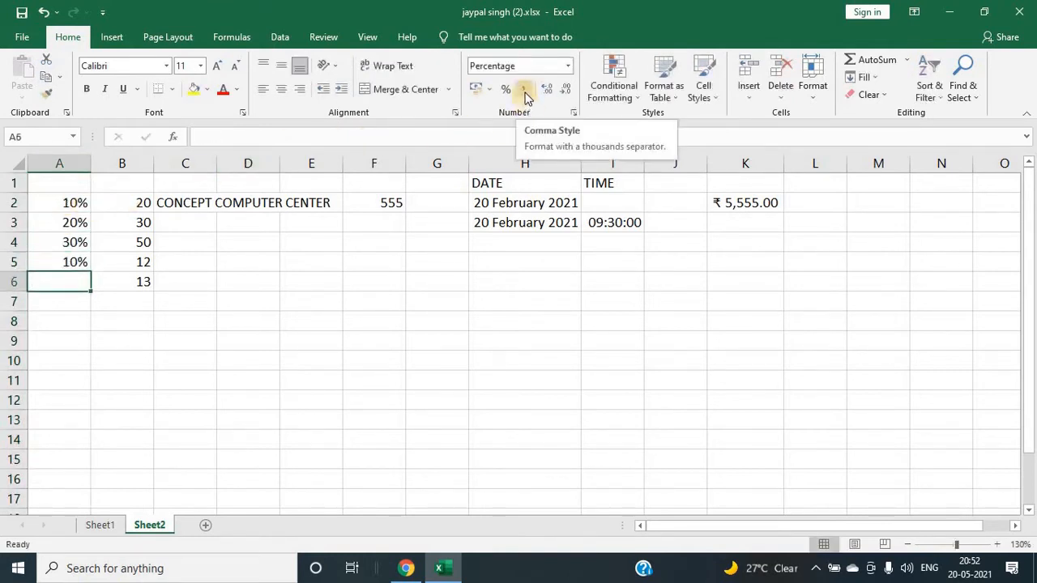
# Step: Enter 5555 in cell L2
pyautogui.click(828, 198)
pyautogui.write('5')
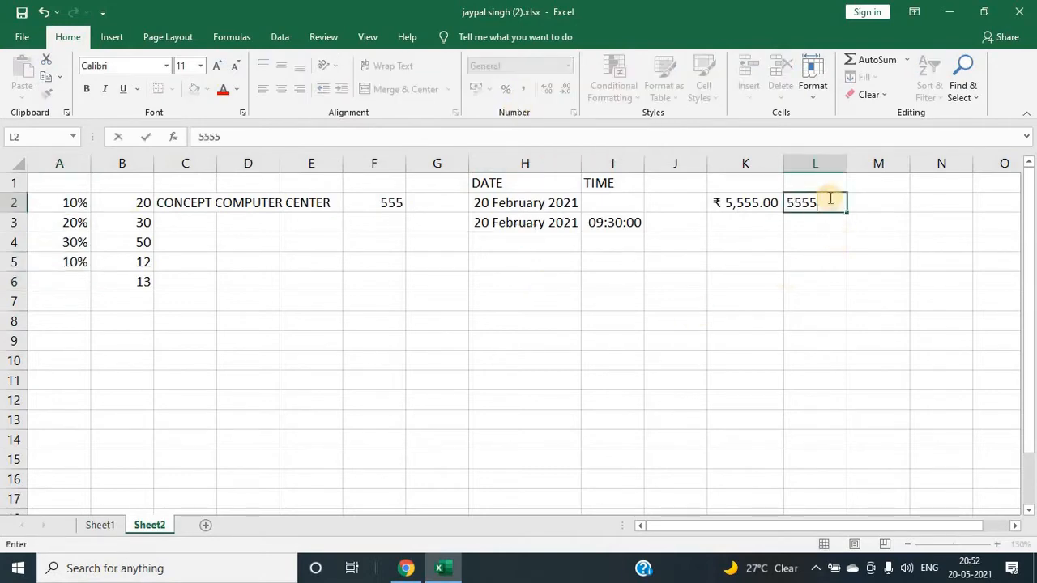
pyautogui.write('555')
pyautogui.press('Return')
# Step: Apply Comma Style to cell L2 and increase its decimal places
pyautogui.click(821, 163)
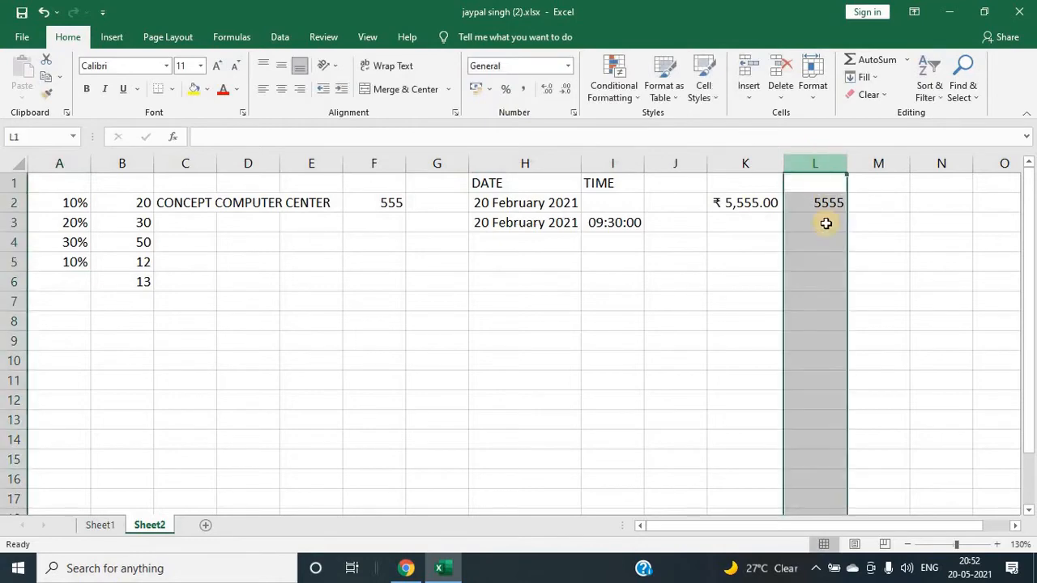
pyautogui.click(816, 202)
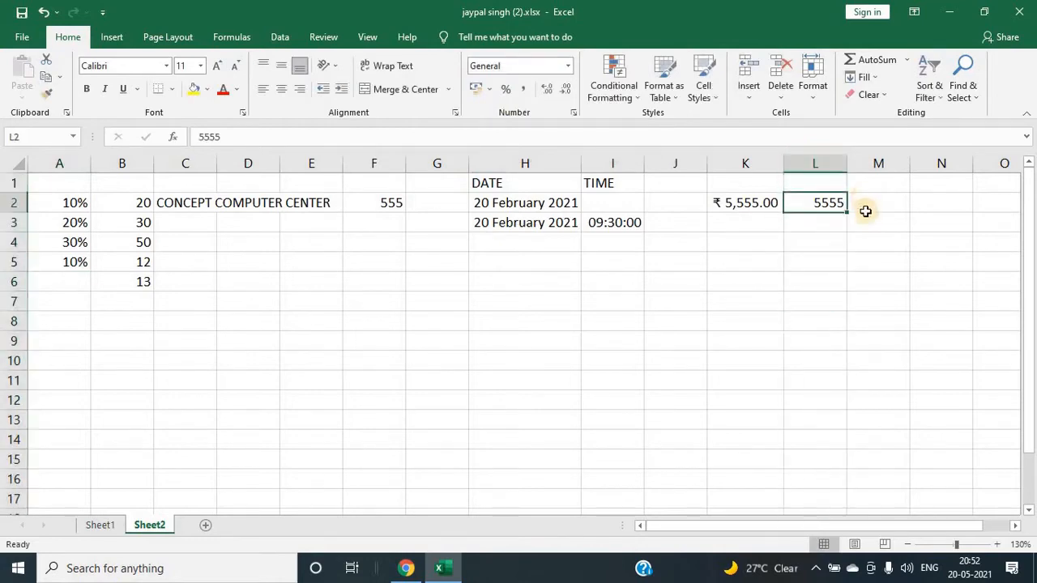
pyautogui.click(525, 91)
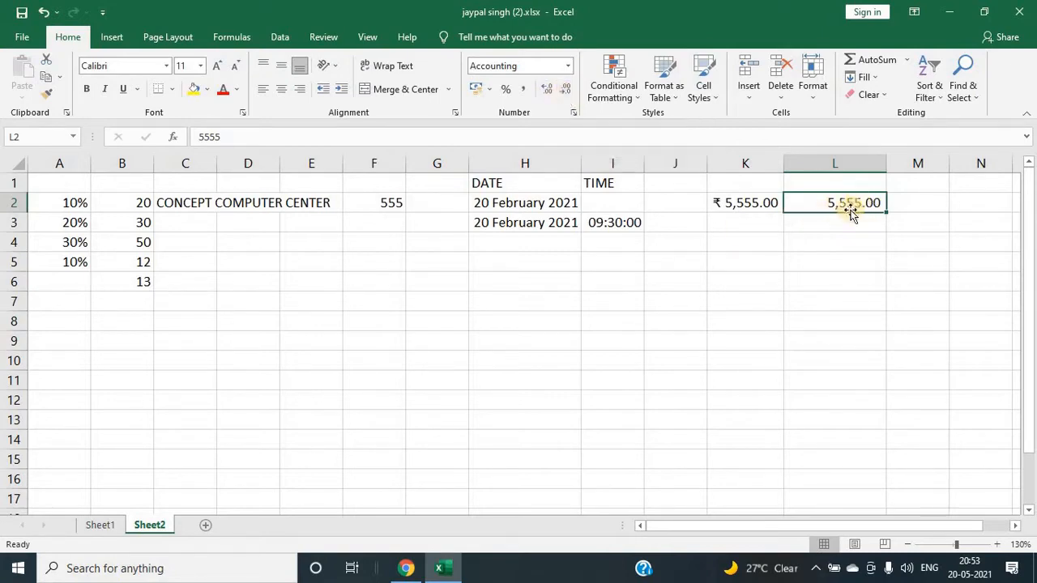
pyautogui.click(549, 91)
pyautogui.click(549, 91)
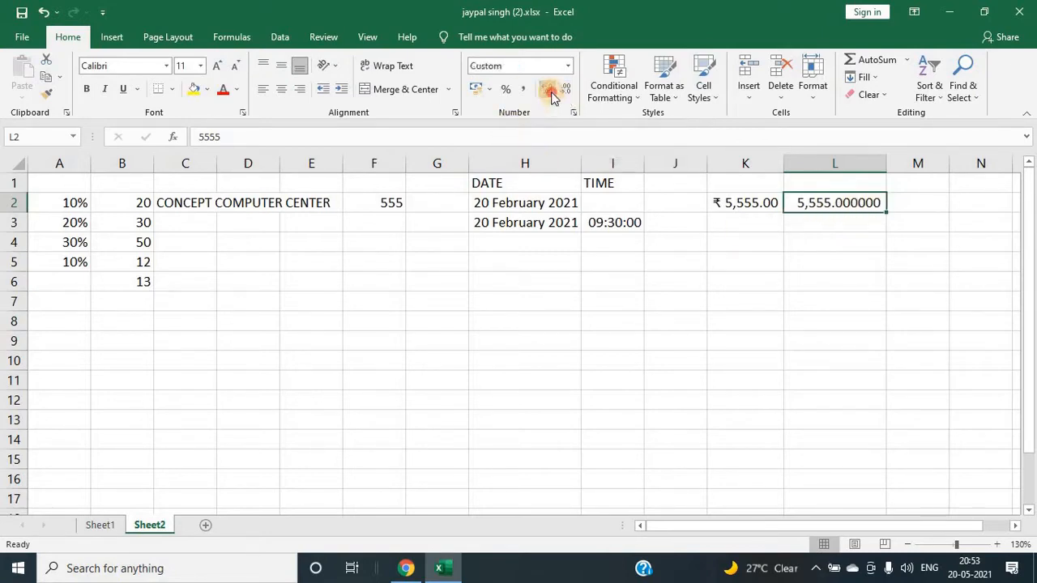
pyautogui.click(549, 93)
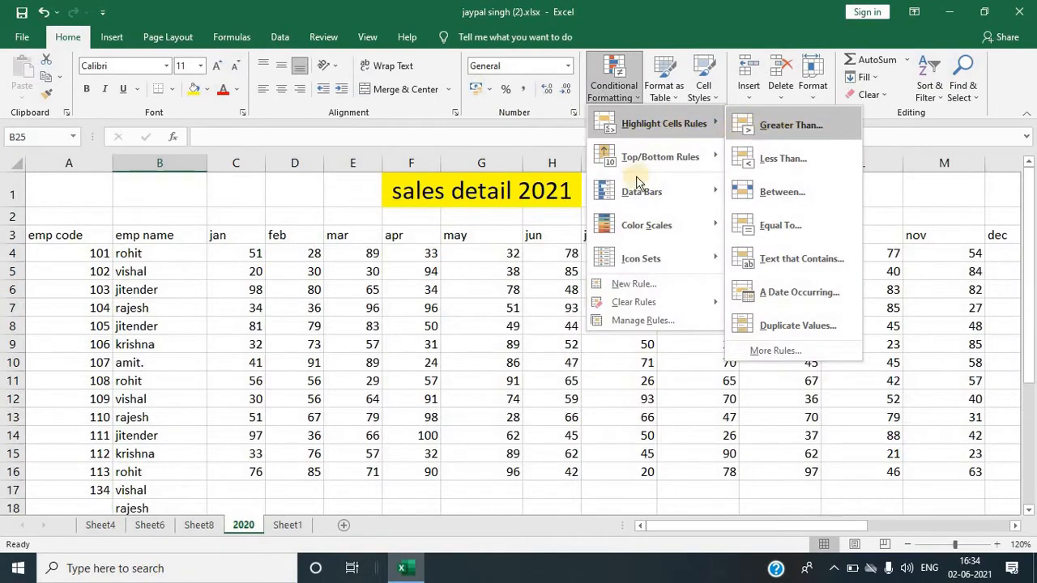
# Step: Try to highlight sales values greater than 50 in range C4:M16 with Light Red Fill with Dark Red Text
pyautogui.press('Escape')
pyautogui.press('Escape')
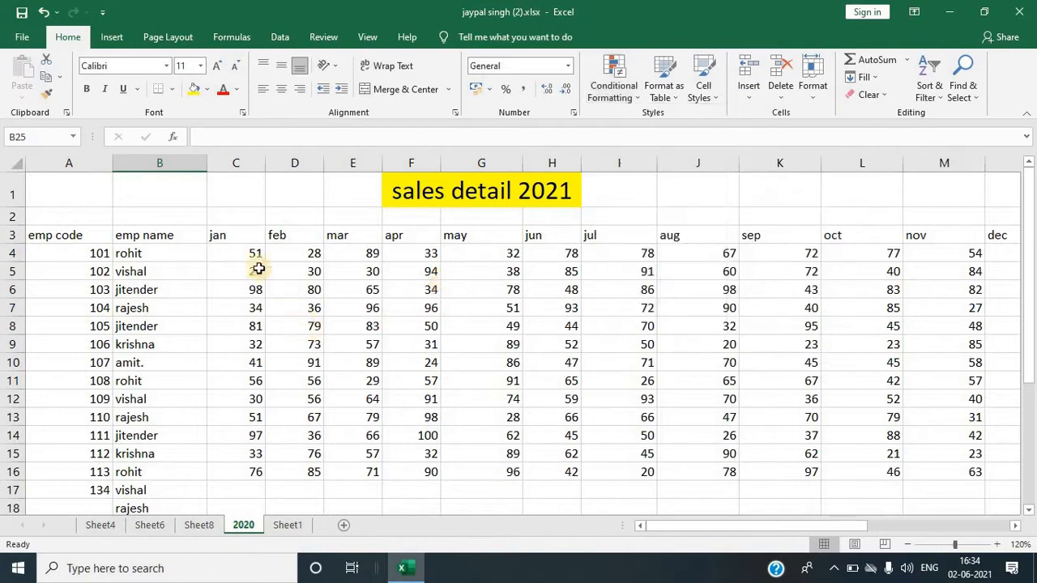
pyautogui.moveTo(232, 255); pyautogui.dragTo(945, 481)
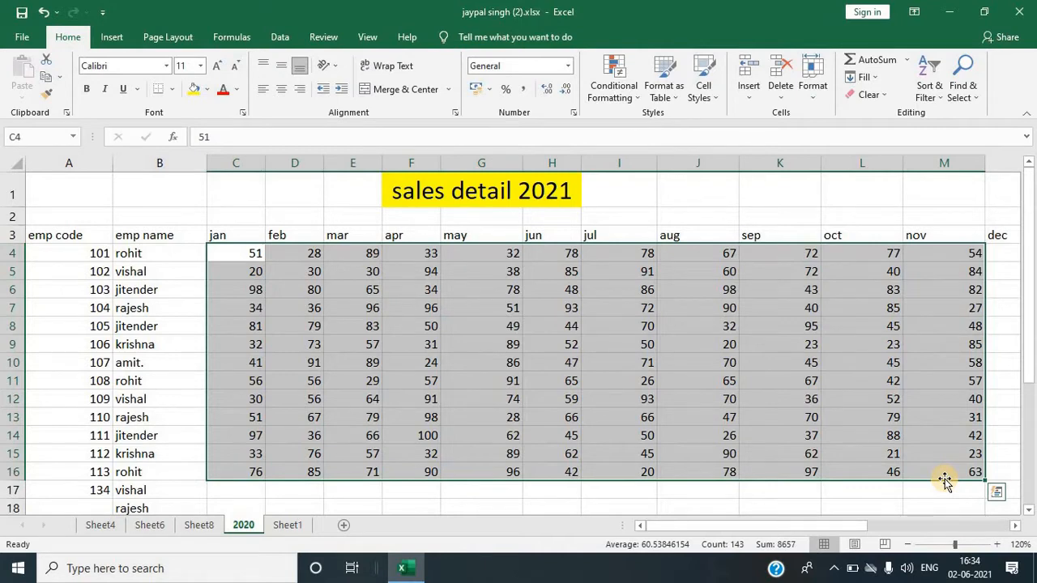
pyautogui.click(635, 96)
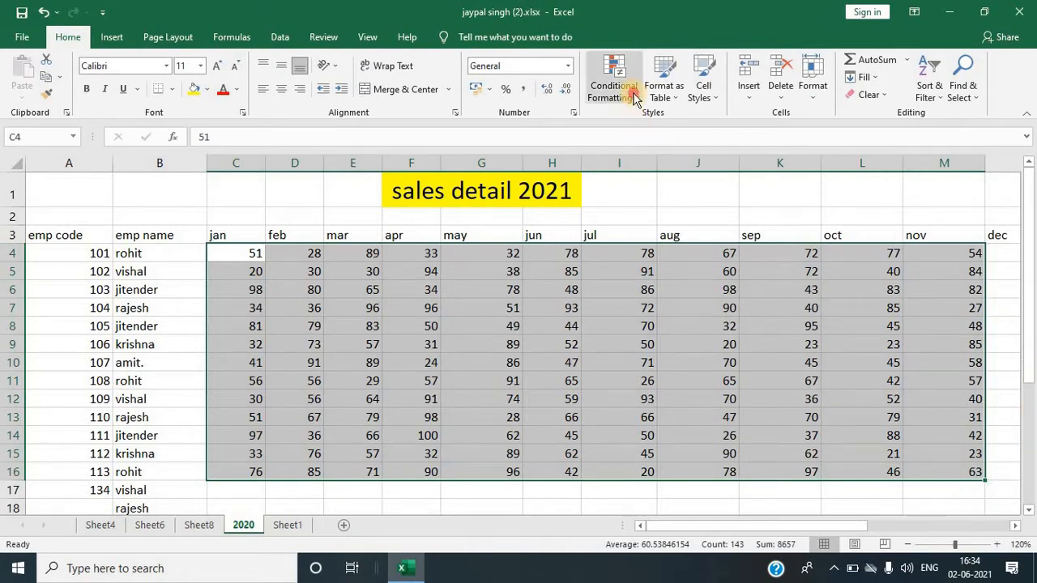
pyautogui.moveTo(691, 119)
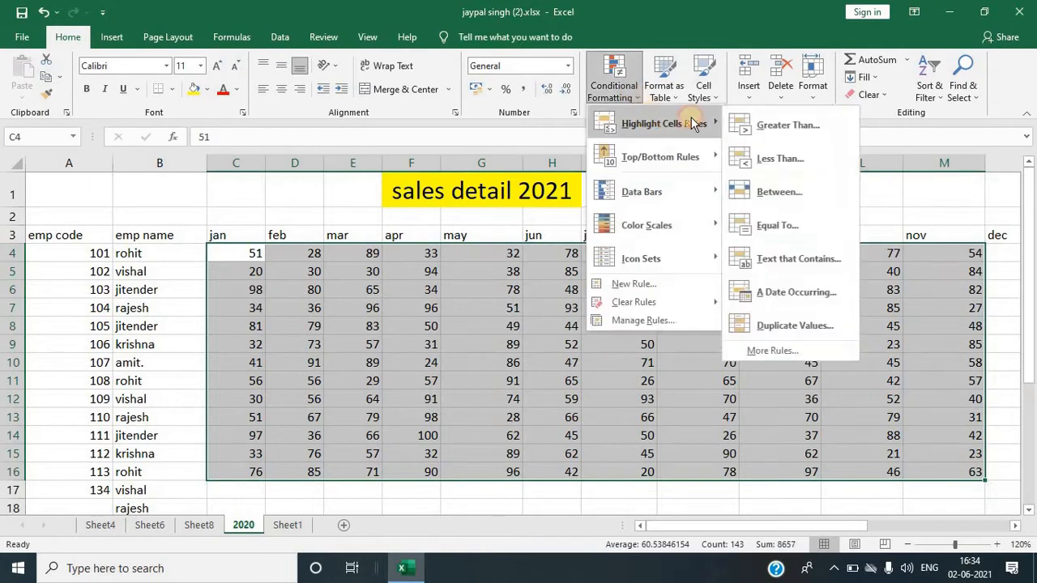
pyautogui.click(783, 124)
pyautogui.click(556, 206)
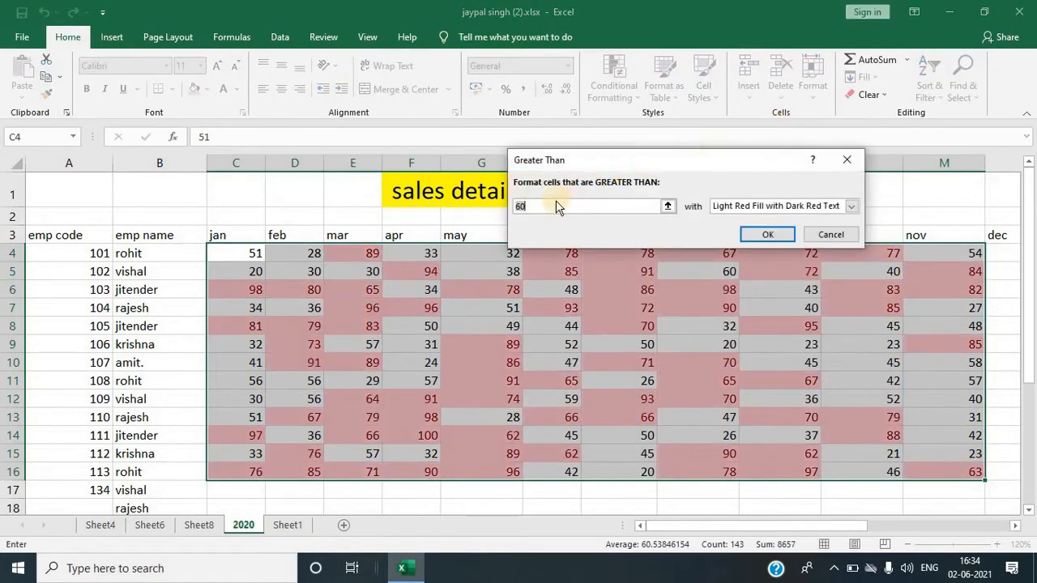
pyautogui.write('50')
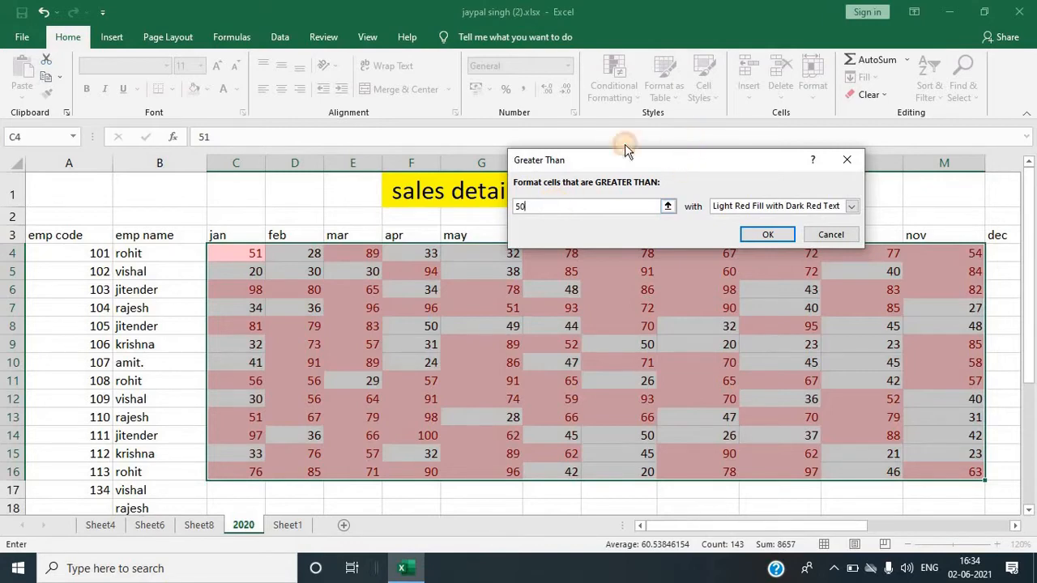
pyautogui.moveTo(628, 150); pyautogui.dragTo(407, 139)
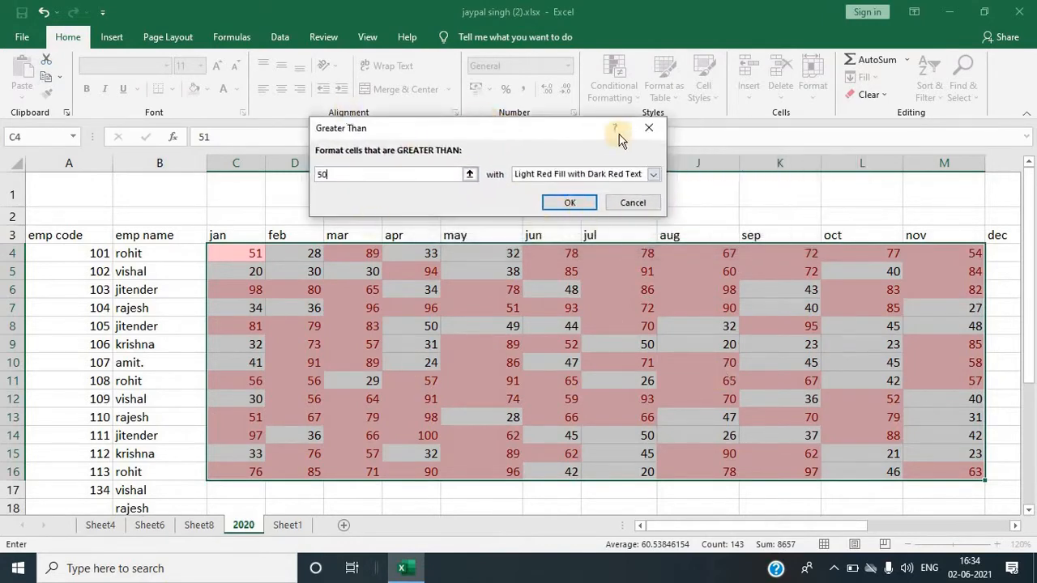
pyautogui.click(650, 128)
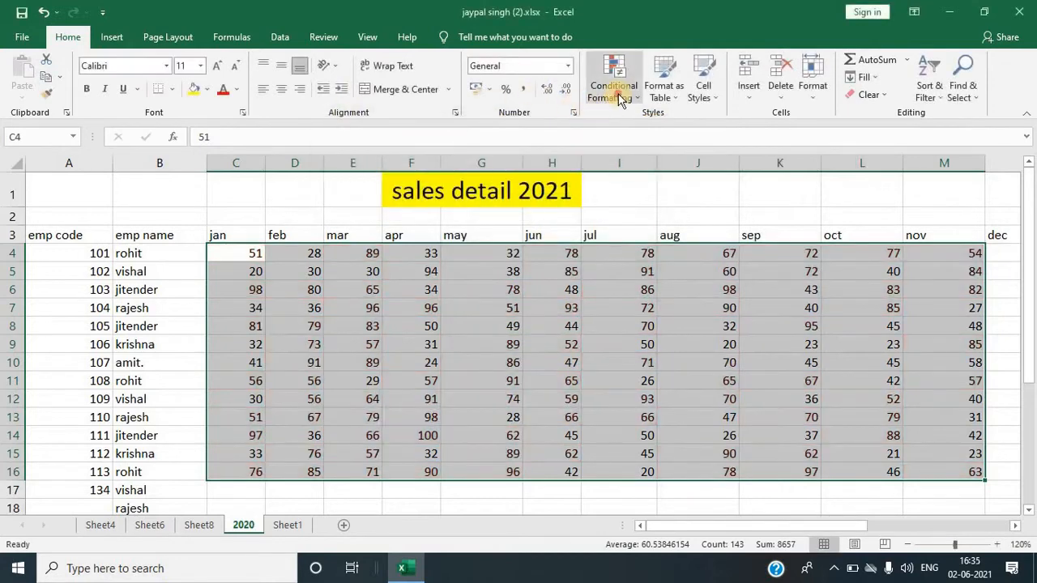
# Step: Open the Highlight Cells Rules options of Conditional Formatting for the selected sales range
pyautogui.click(614, 81)
pyautogui.moveTo(640, 123)
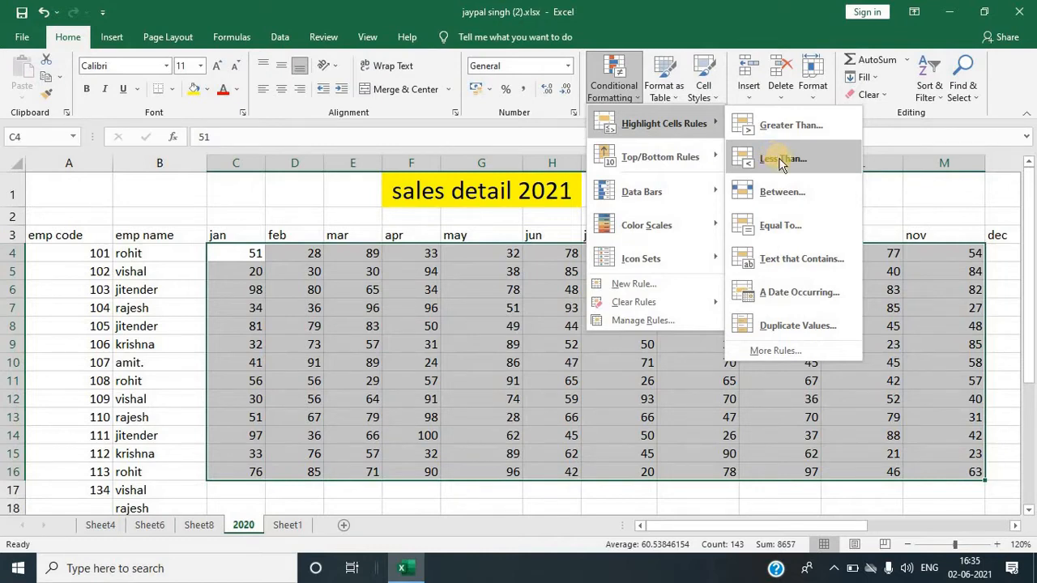
# Step: Try to highlight sales values less than 50 with Light Red Fill with Dark Red Text
pyautogui.click(779, 156)
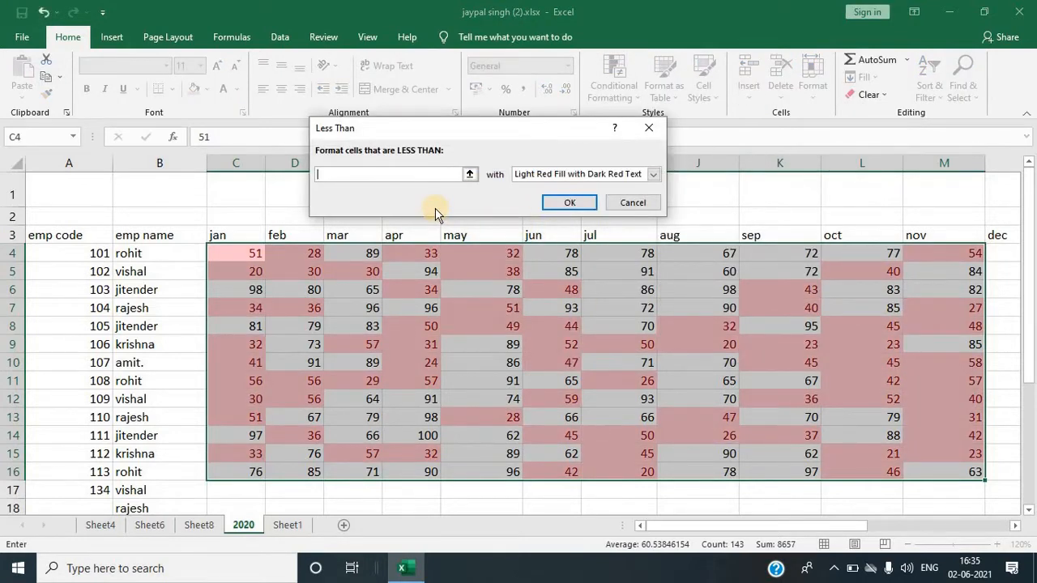
pyautogui.write('50')
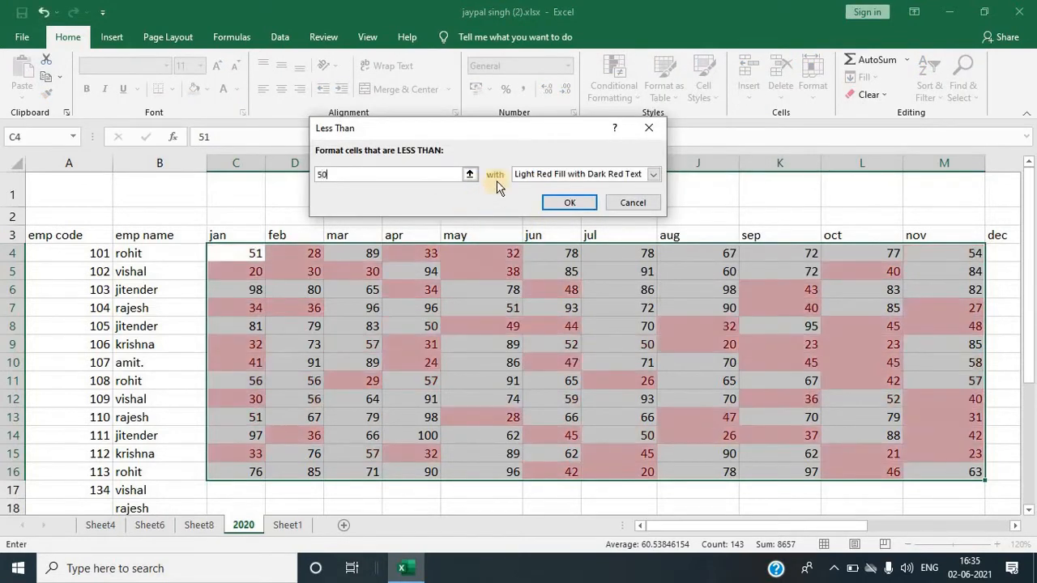
pyautogui.moveTo(494, 128); pyautogui.dragTo(408, 119)
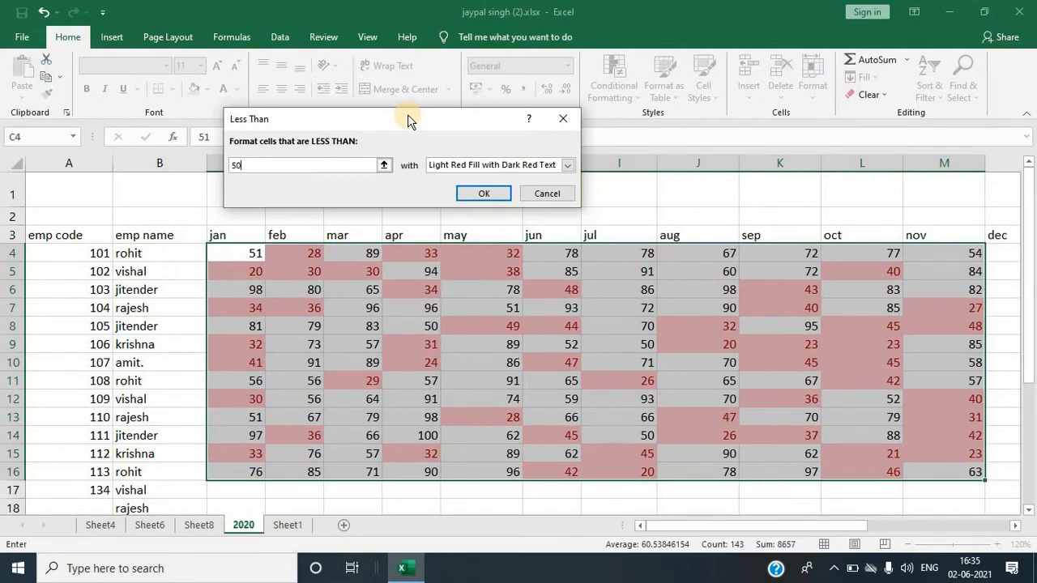
pyautogui.click(563, 119)
# Step: Select the sales range C4:M17 and try to highlight values between 50 and 80
pyautogui.click(448, 335)
pyautogui.moveTo(220, 261); pyautogui.dragTo(951, 483)
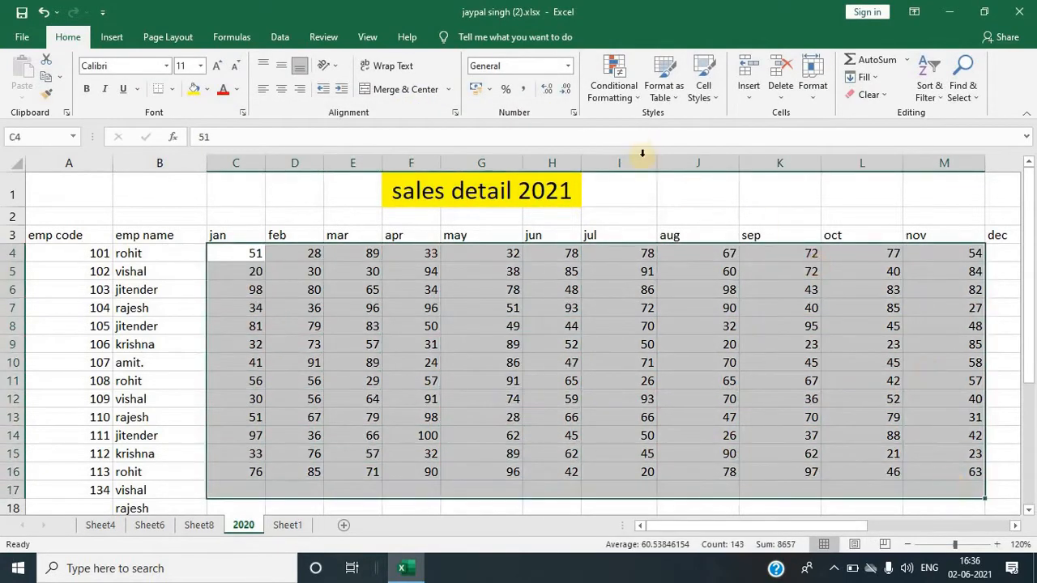
pyautogui.click(622, 94)
pyautogui.moveTo(664, 123)
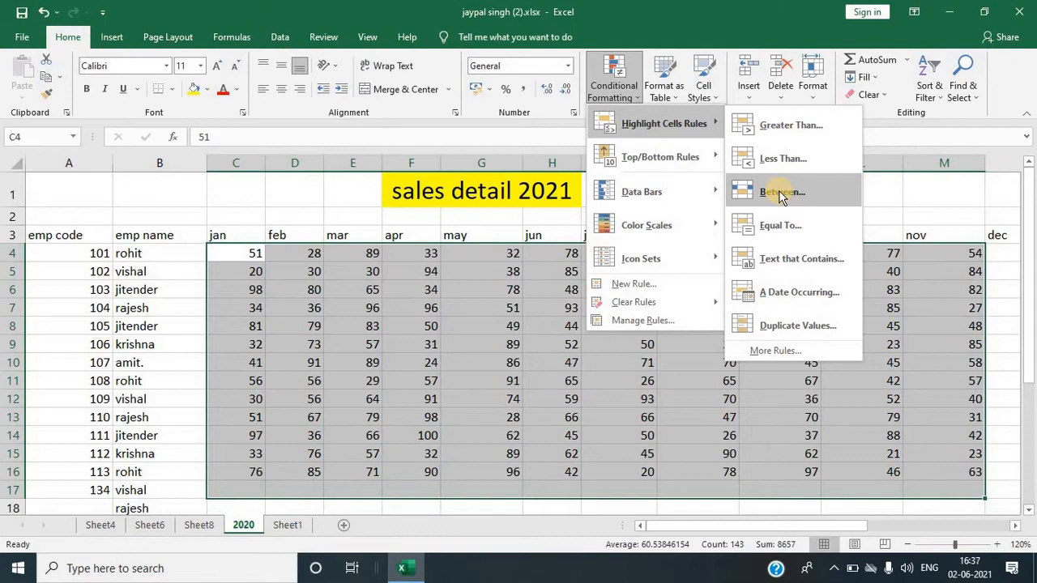
pyautogui.click(779, 192)
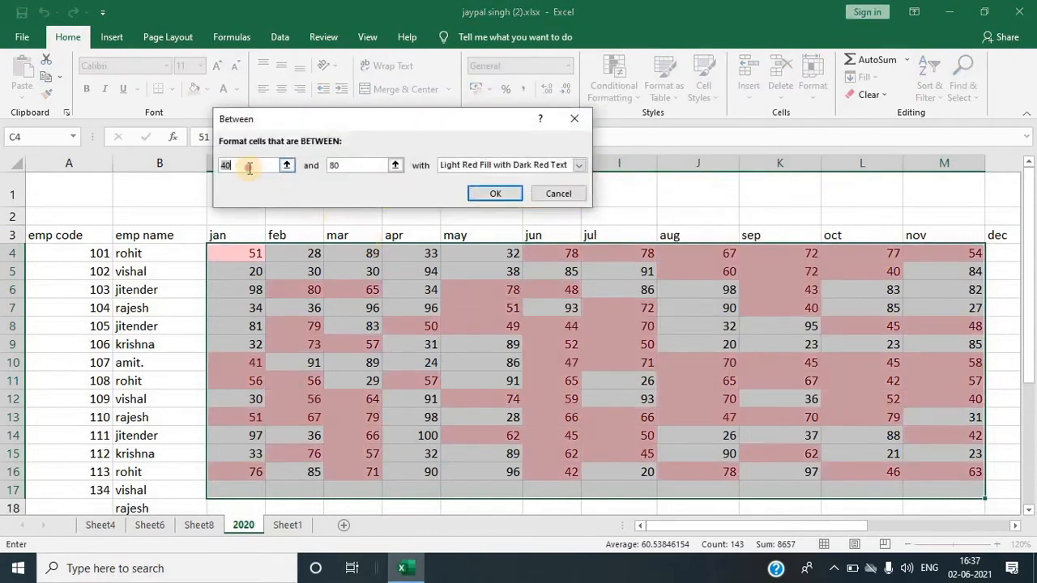
pyautogui.write('40')
pyautogui.press('BackSpace')
pyautogui.press('BackSpace')
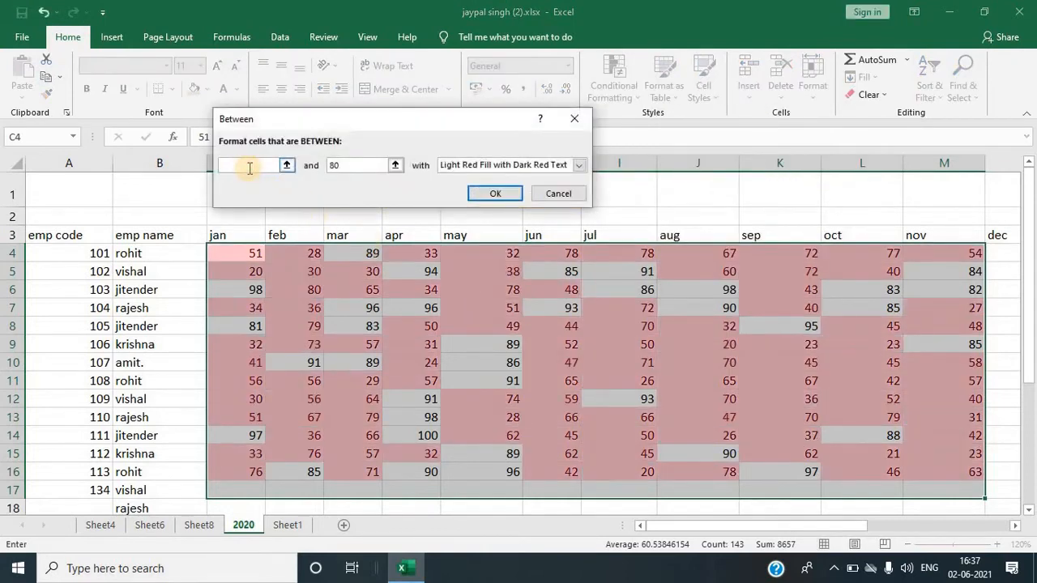
pyautogui.write('50')
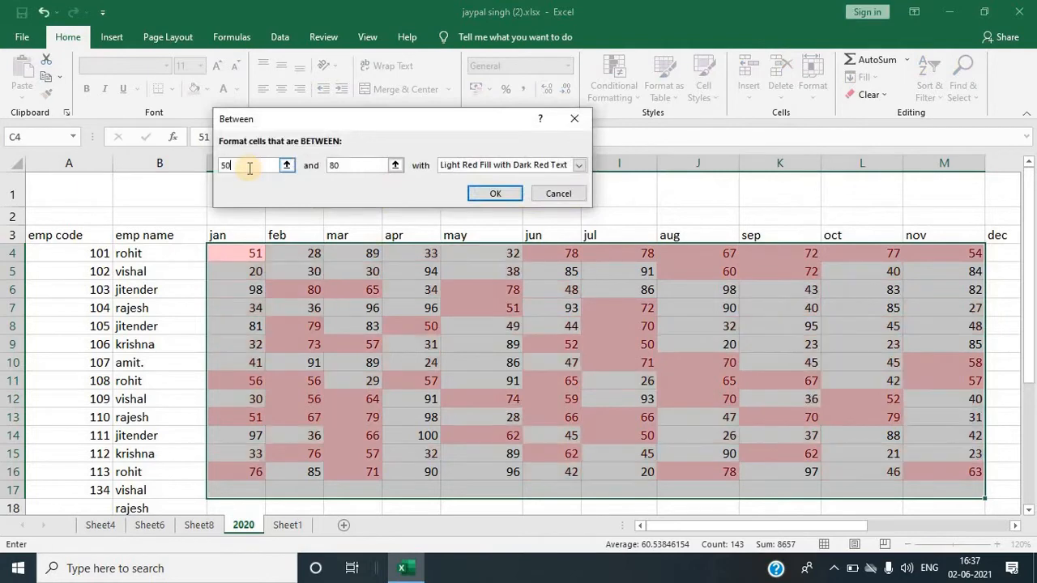
pyautogui.click(359, 164)
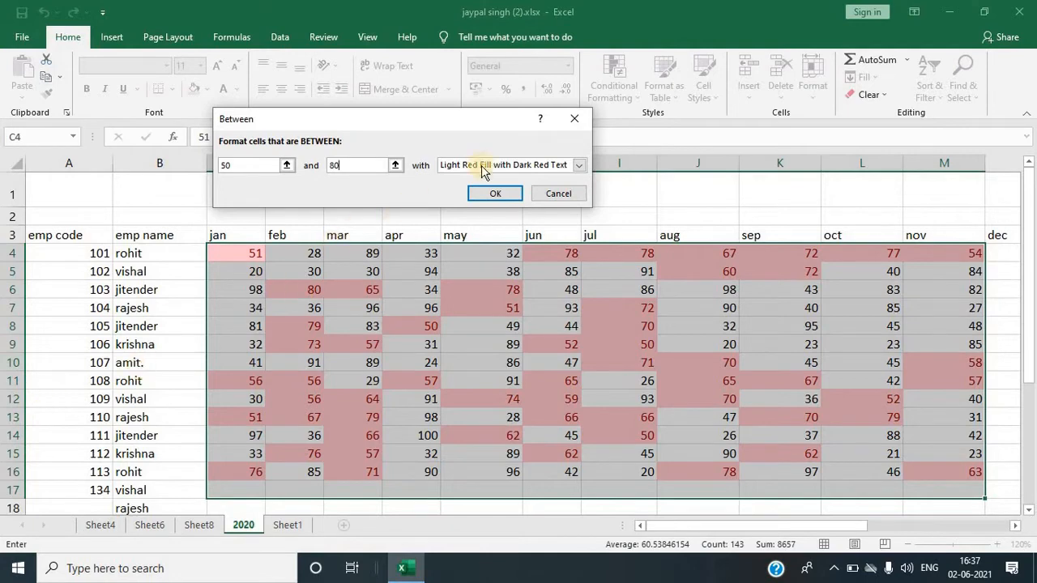
pyautogui.click(574, 118)
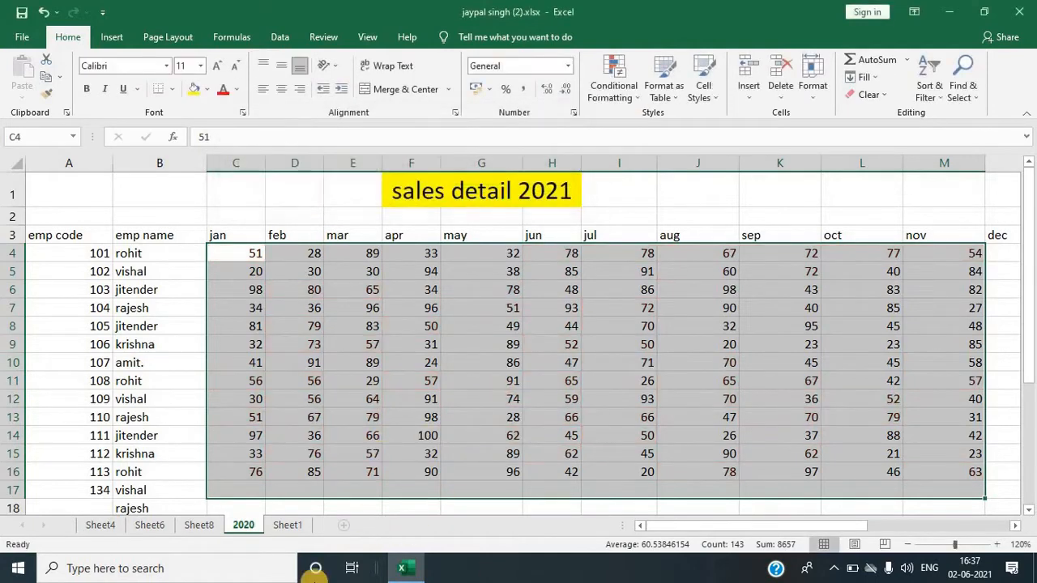
# Step: Try to highlight sales values equal to 40 in the selected range
pyautogui.click(628, 96)
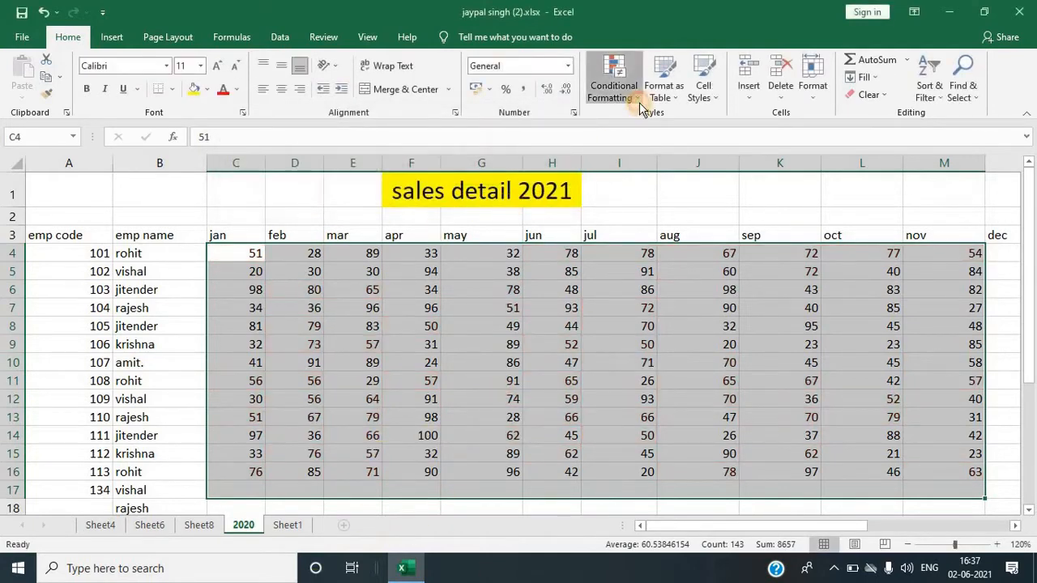
pyautogui.moveTo(671, 128)
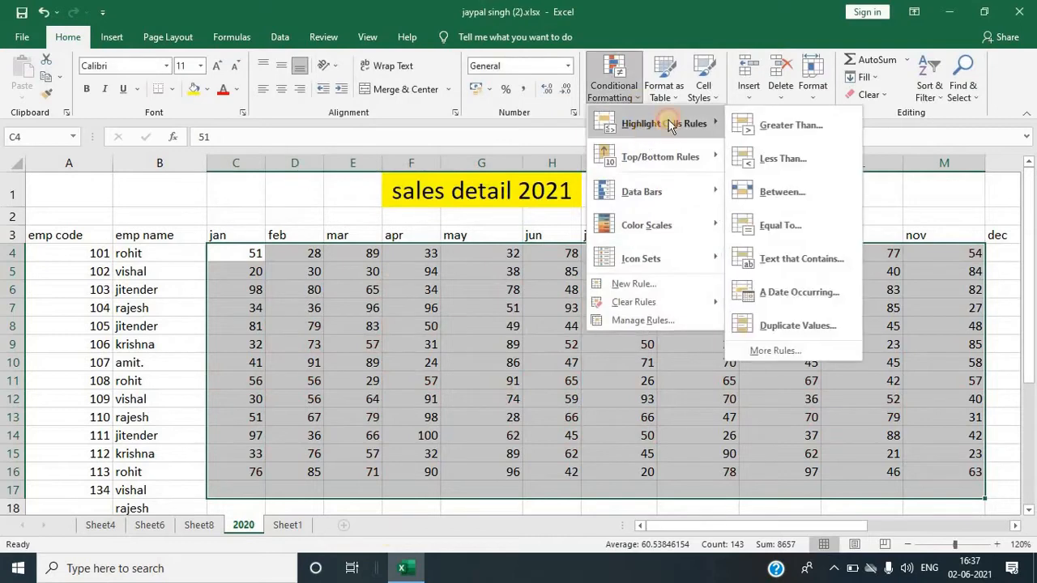
pyautogui.click(793, 226)
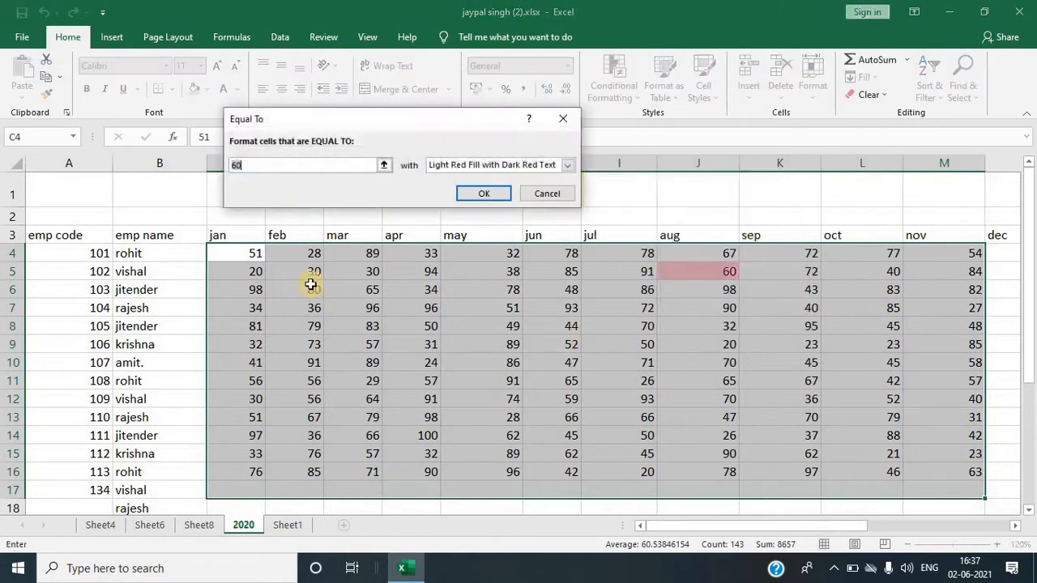
pyautogui.press('BackSpace')
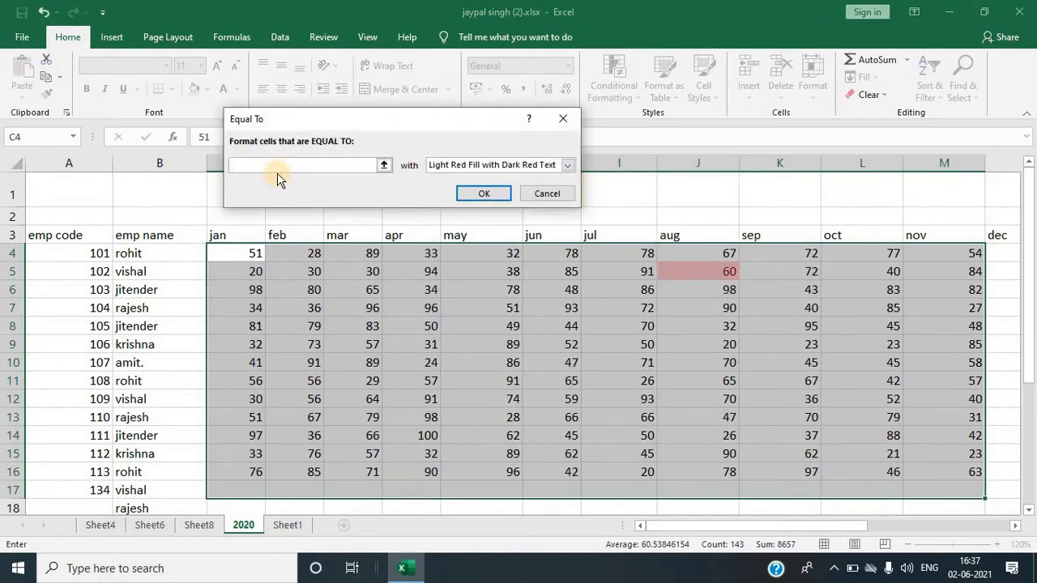
pyautogui.write('80')
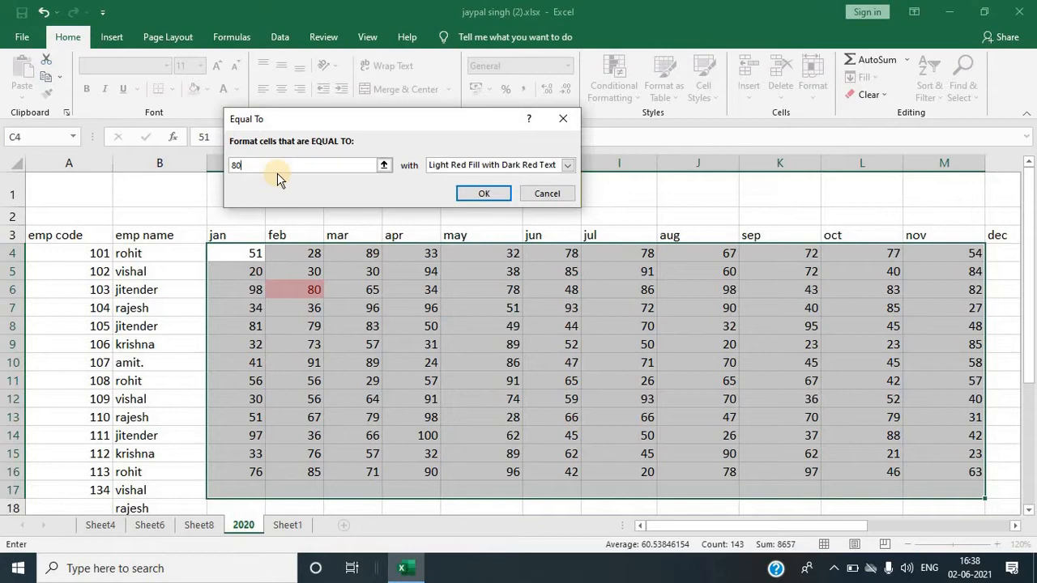
pyautogui.press('BackSpace')
pyautogui.press('BackSpace')
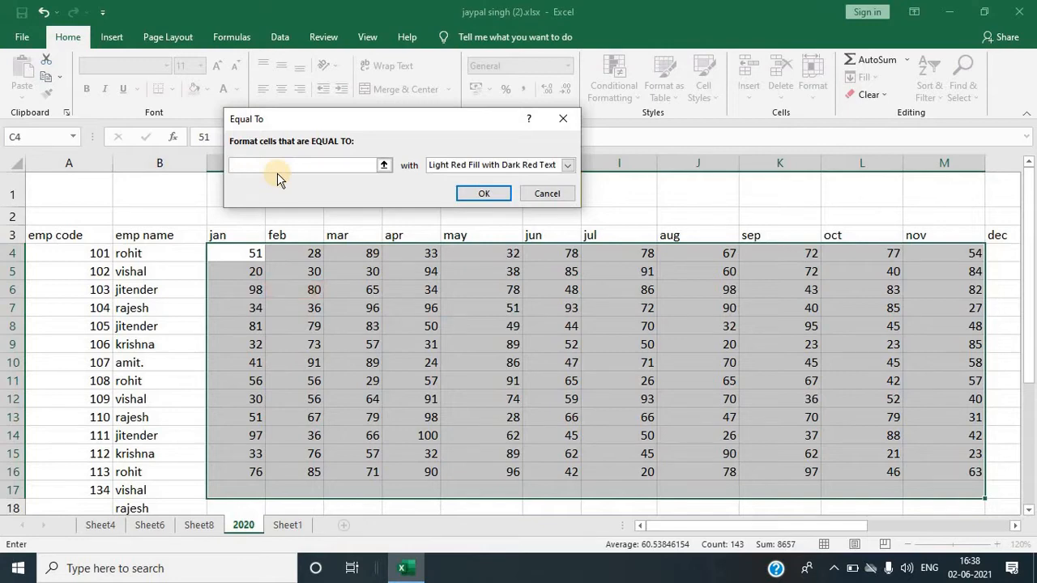
pyautogui.write('40')
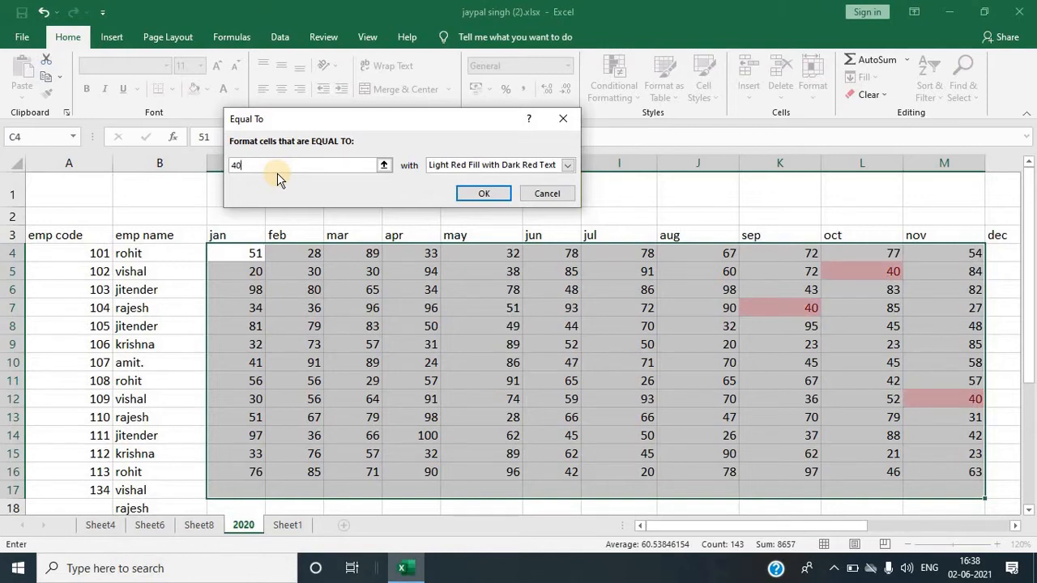
pyautogui.click(563, 119)
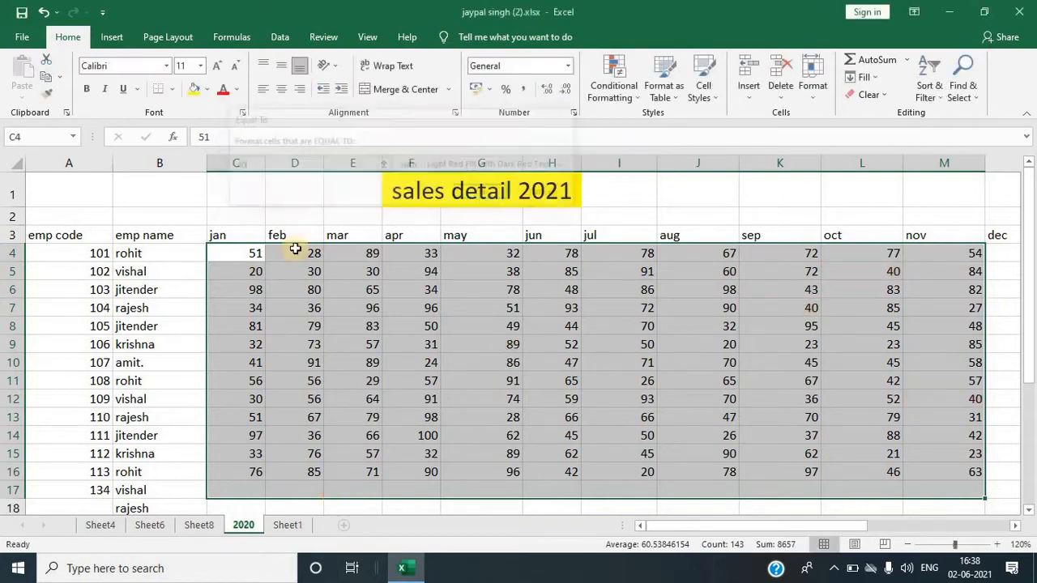
pyautogui.click(624, 89)
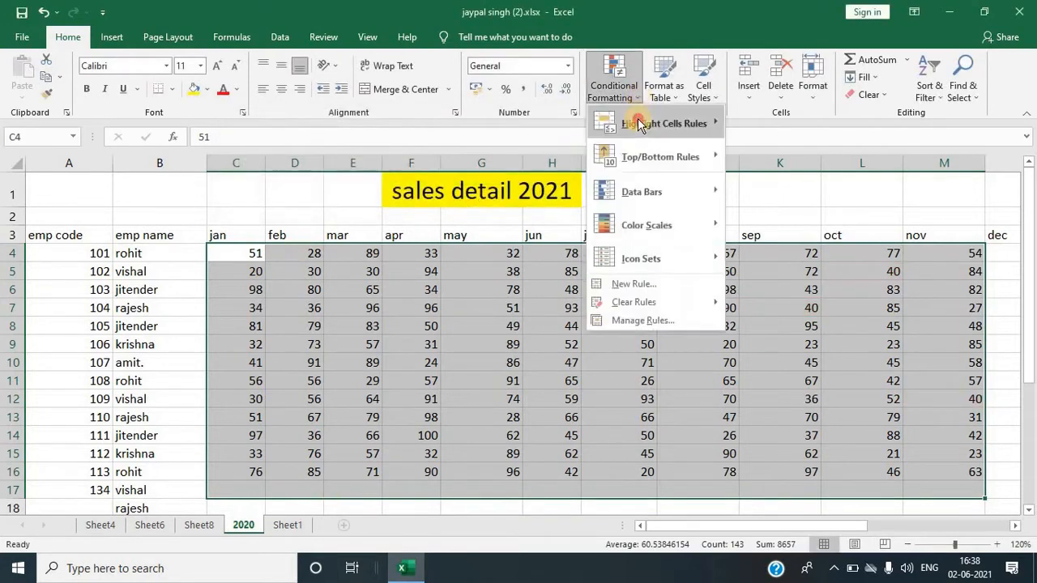
pyautogui.moveTo(640, 123)
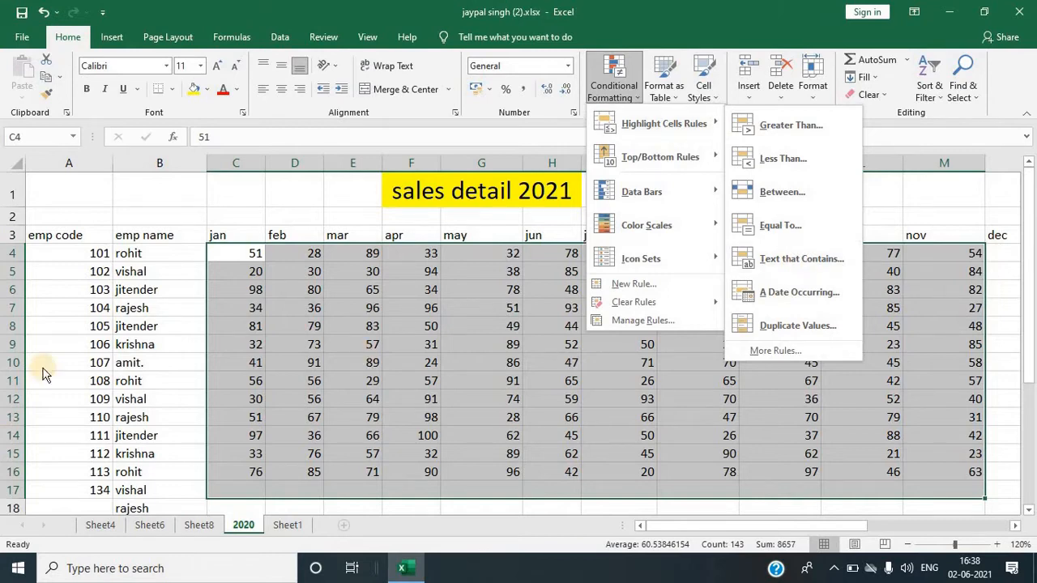
pyautogui.press('Escape')
pyautogui.press('Escape')
# Step: Select the whole sheet and highlight cells containing the text 2021 with a custom yellow fill
pyautogui.click(15, 163)
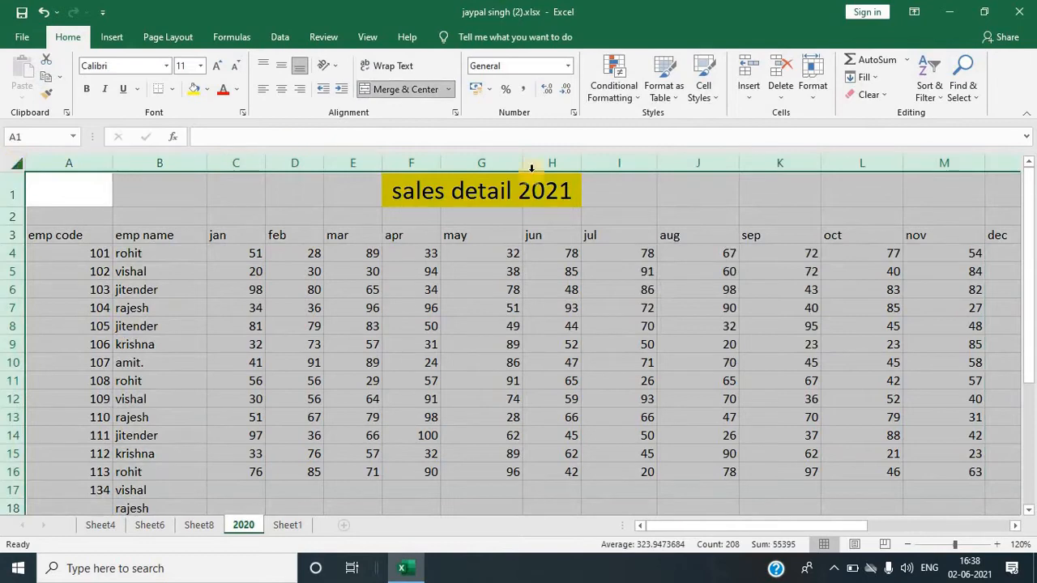
pyautogui.click(645, 95)
pyautogui.click(613, 87)
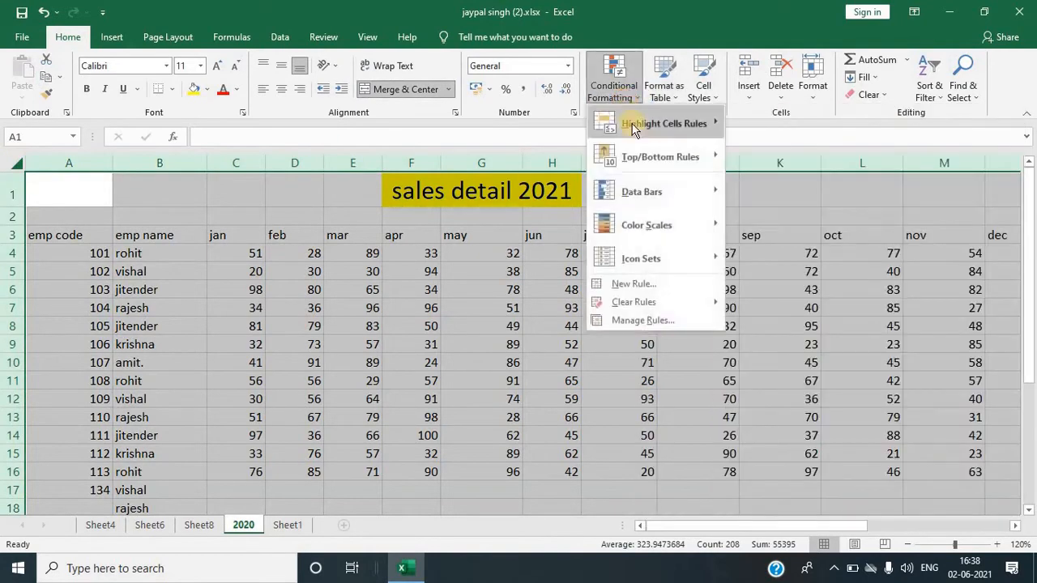
pyautogui.click(790, 259)
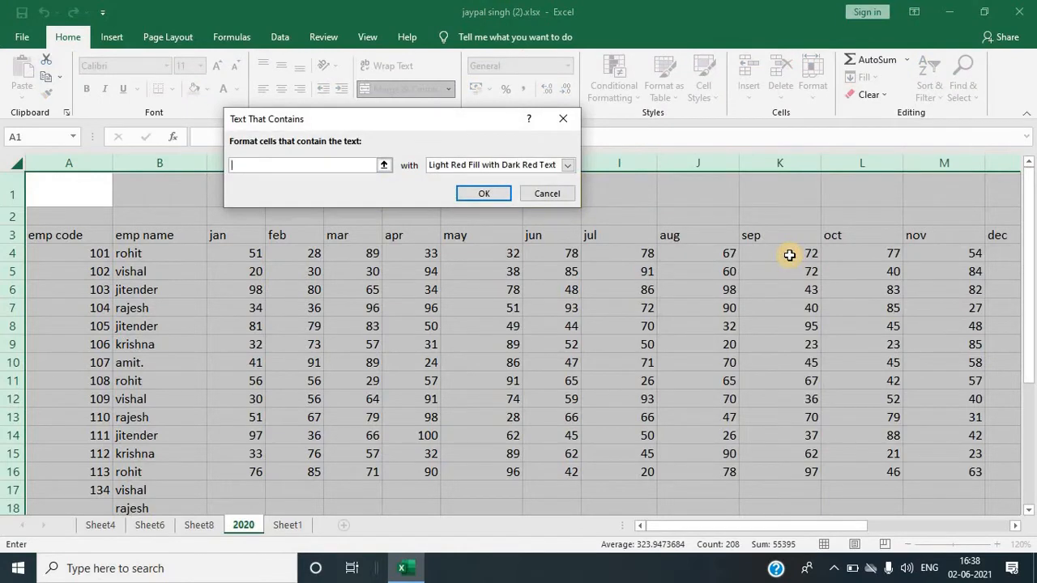
pyautogui.write('2021')
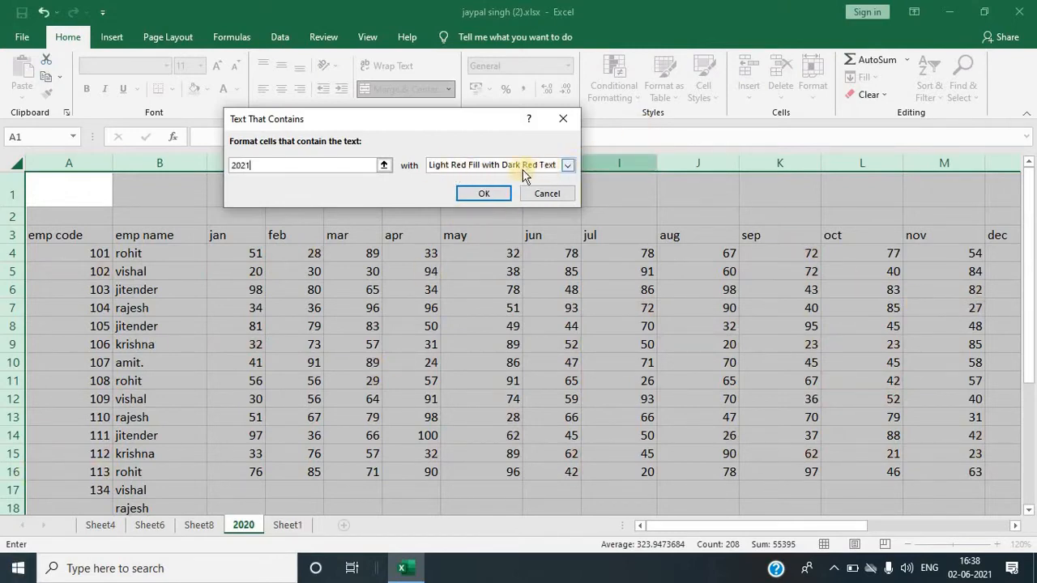
pyautogui.click(567, 165)
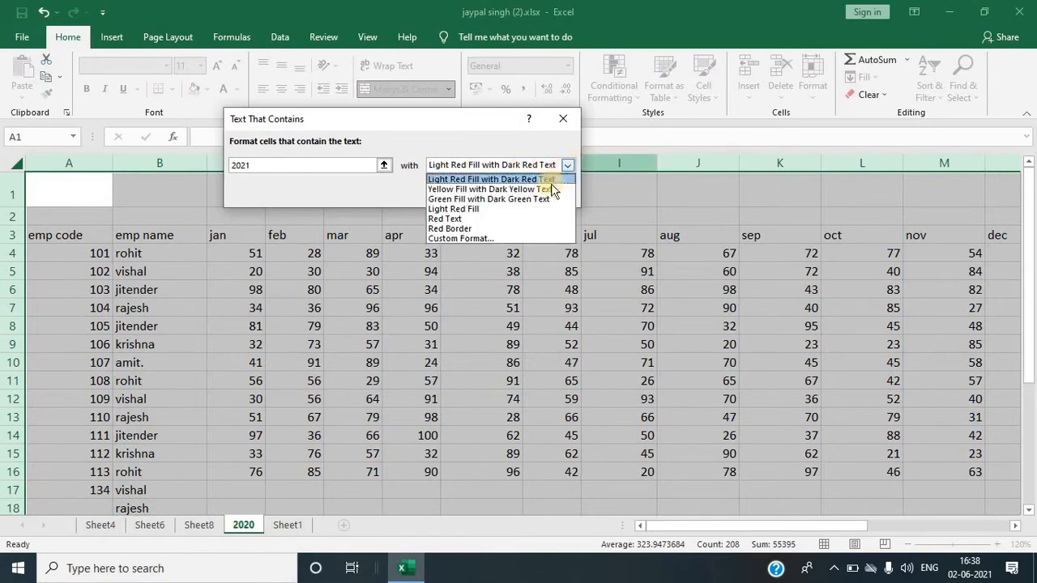
pyautogui.click(463, 239)
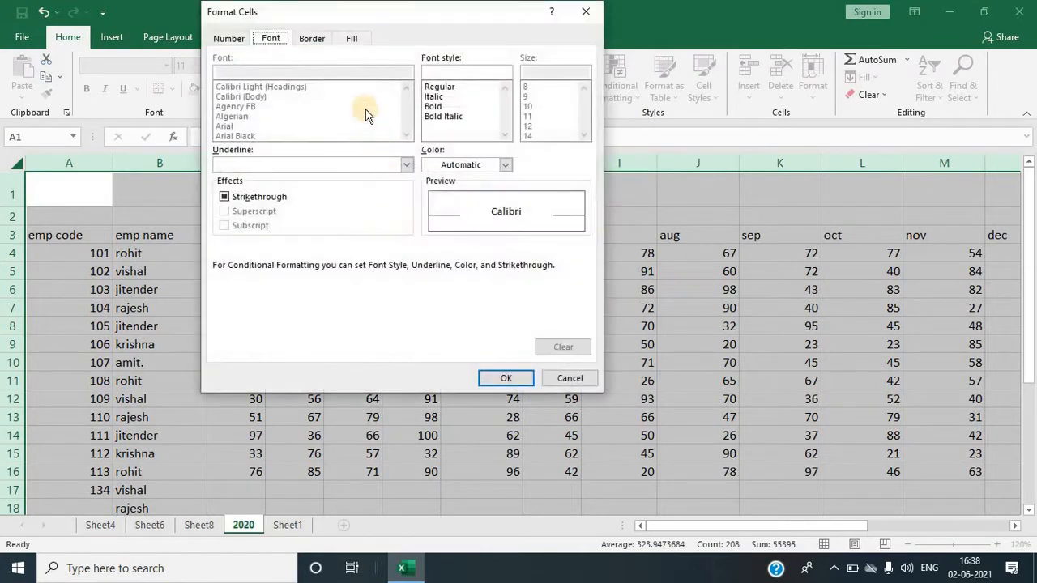
pyautogui.click(351, 39)
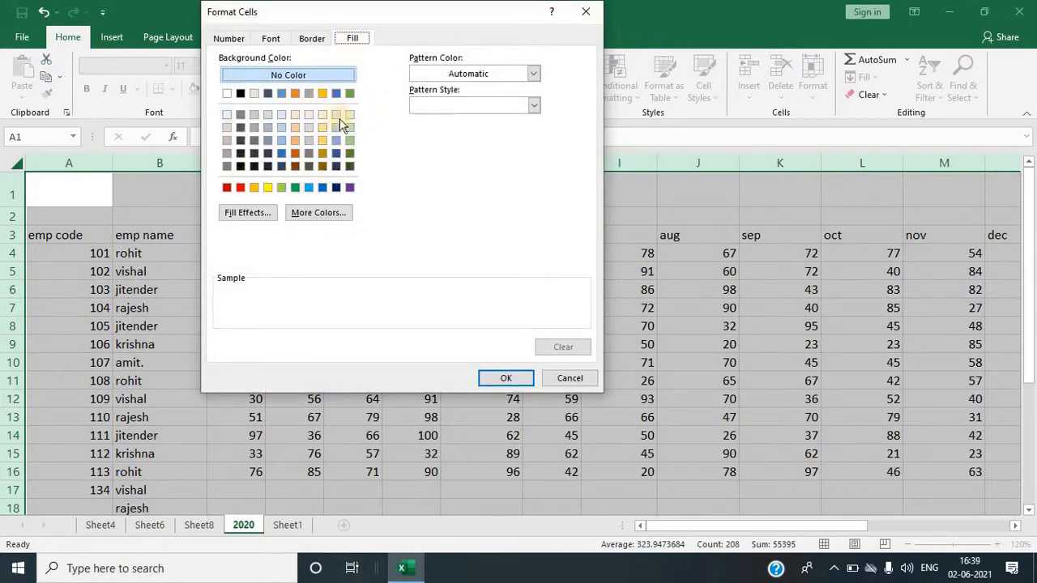
pyautogui.click(268, 187)
pyautogui.click(506, 378)
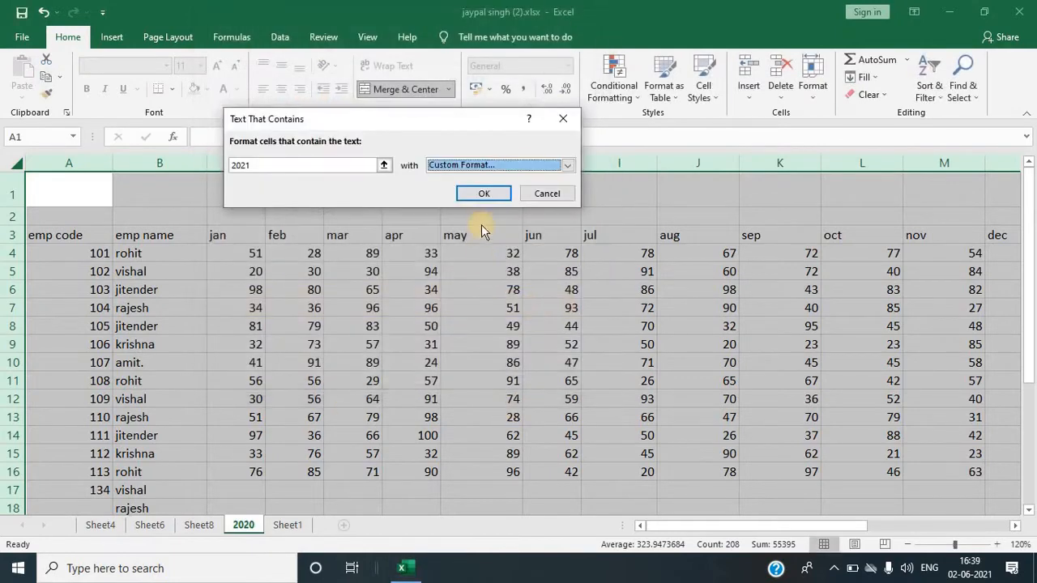
pyautogui.click(483, 195)
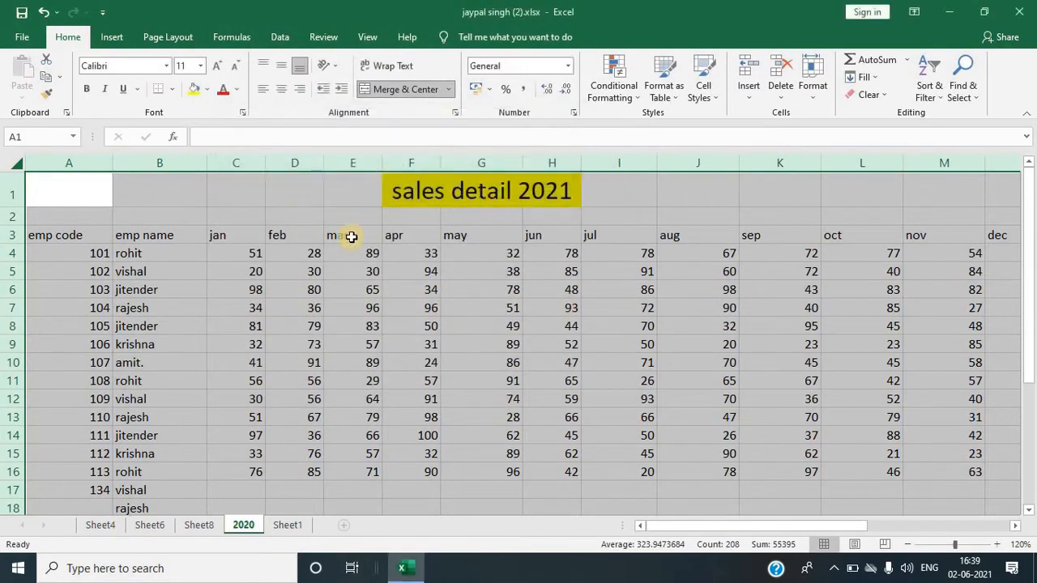
# Step: Enter 2021 in cells J1 and L1
pyautogui.click(684, 193)
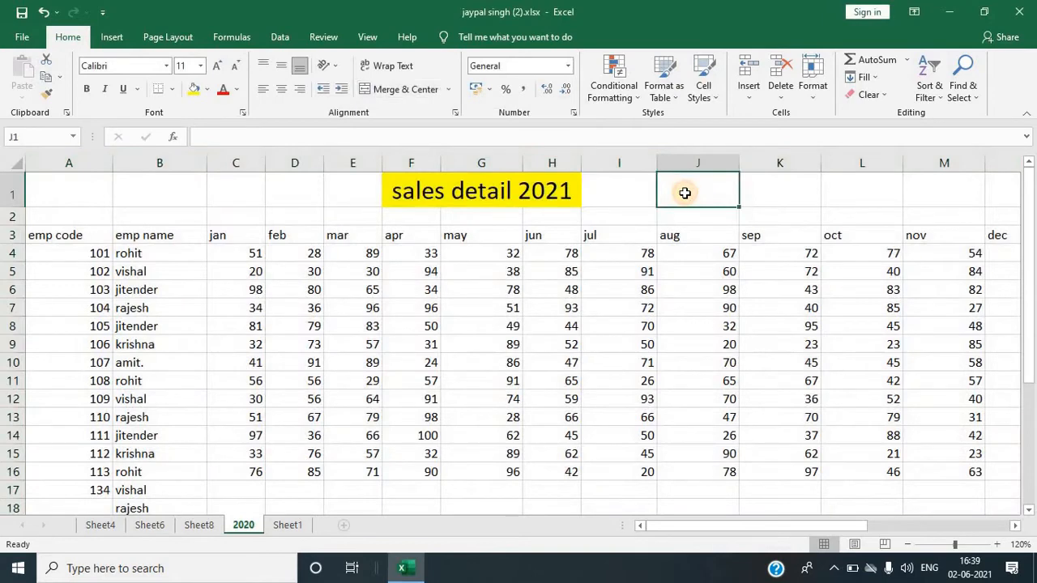
pyautogui.write('2021')
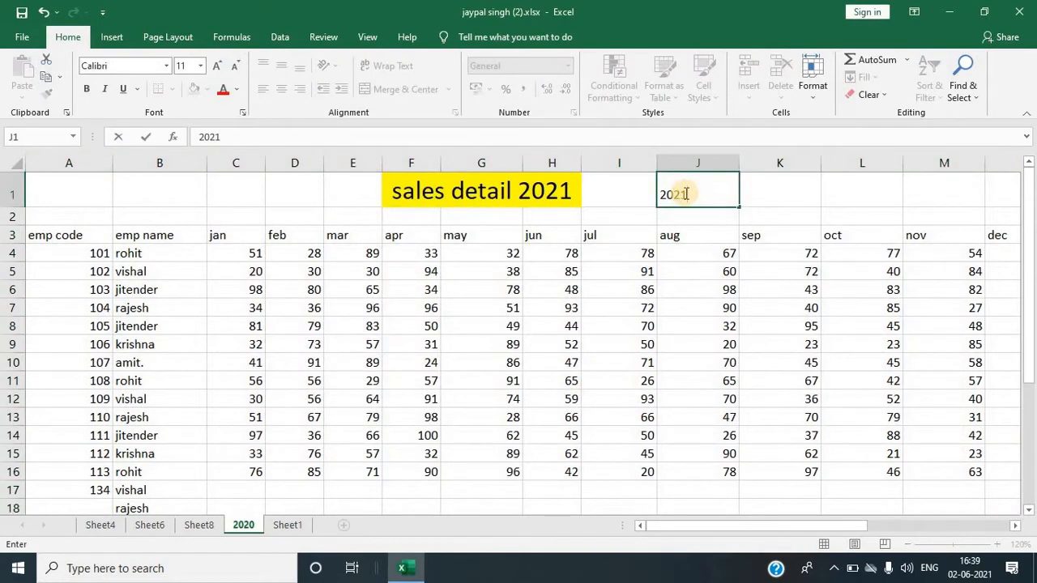
pyautogui.press('Return')
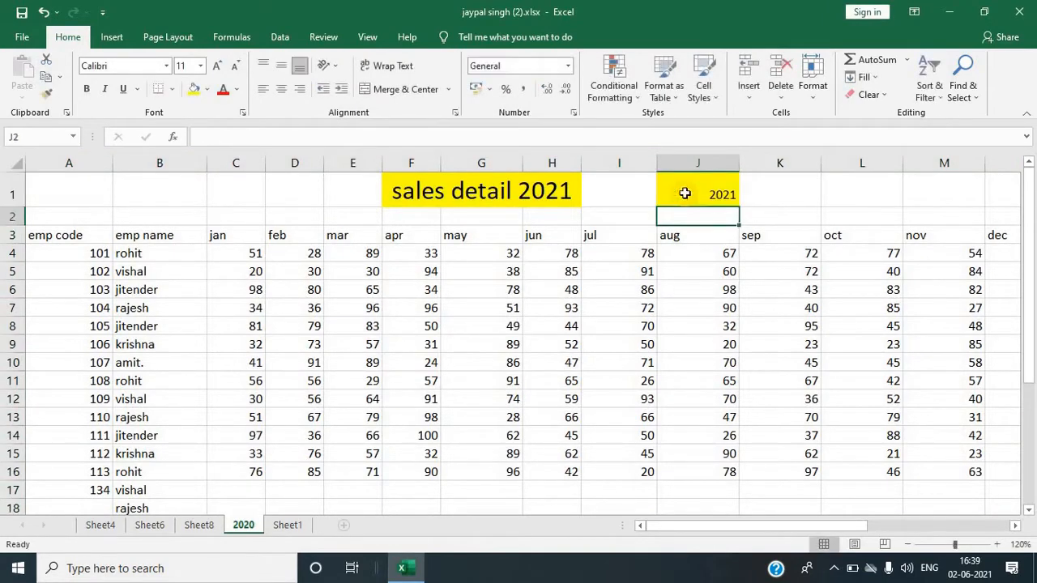
pyautogui.press('Right')
pyautogui.press('Right')
pyautogui.press('Up')
pyautogui.write('2021')
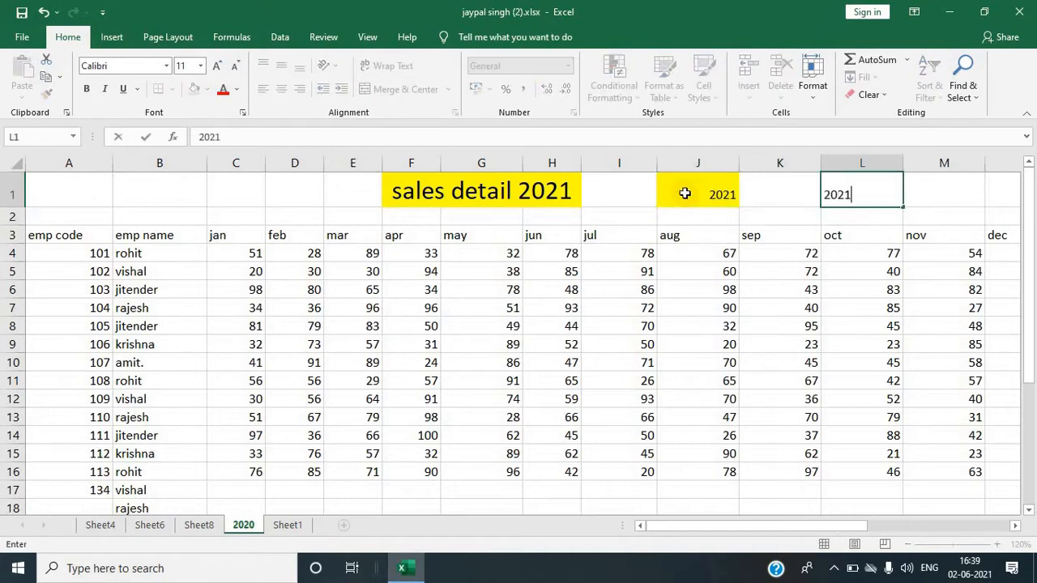
pyautogui.press('Return')
pyautogui.click(682, 292)
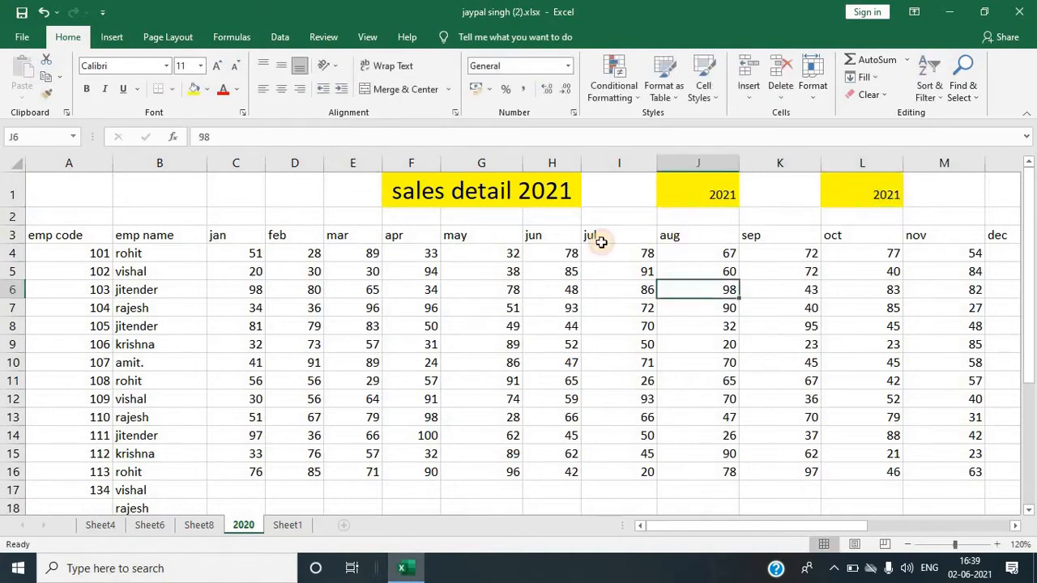
pyautogui.click(637, 99)
pyautogui.moveTo(660, 123)
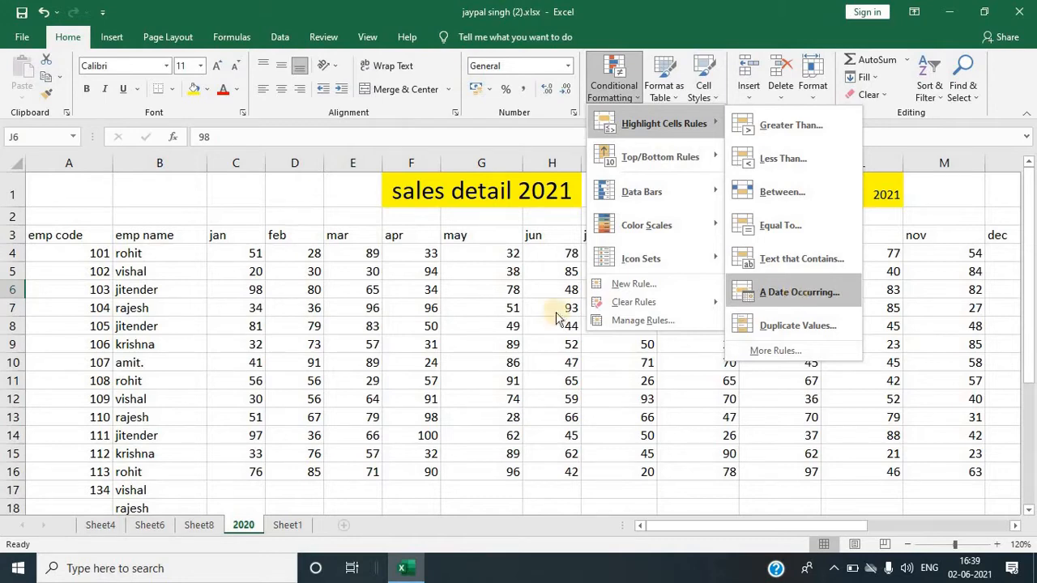
pyautogui.click(299, 450)
# Step: On Sheet1, select the date column D and try highlighting dates occurring Today with A Date Occurring
pyautogui.click(287, 526)
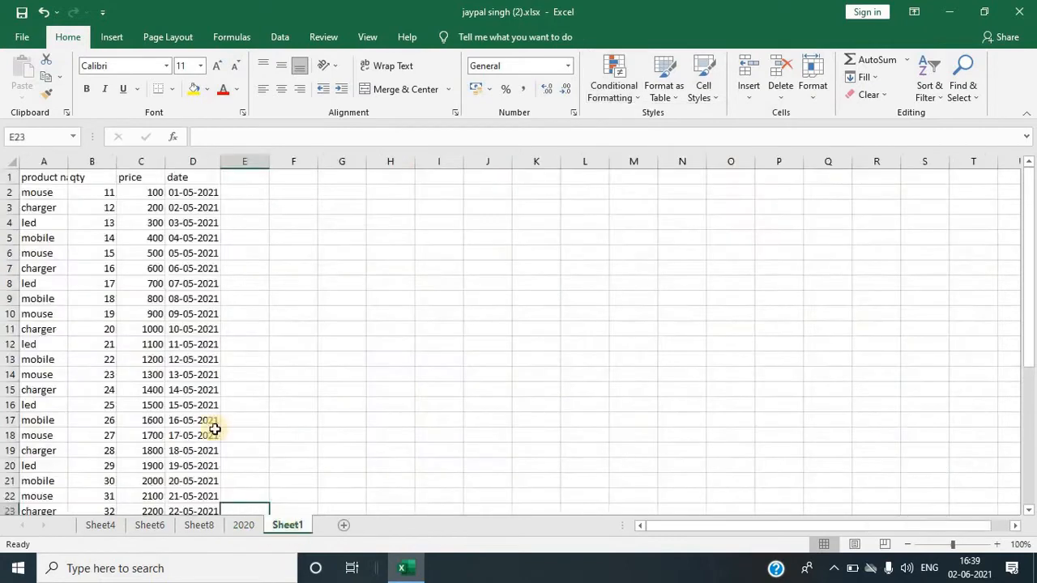
pyautogui.scroll(-8, 193, 386)
pyautogui.scroll(3, 192, 386)
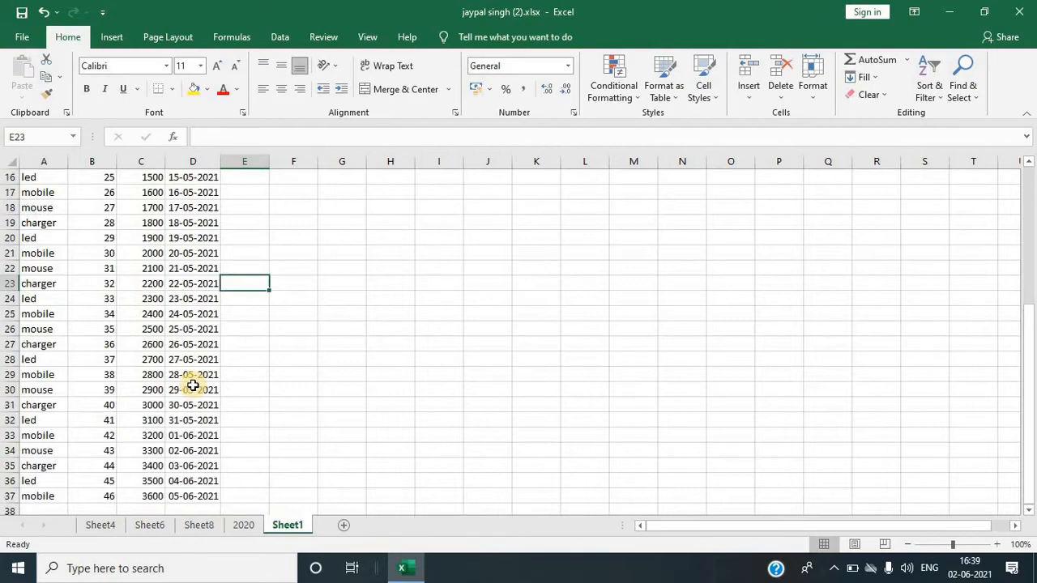
pyautogui.click(193, 161)
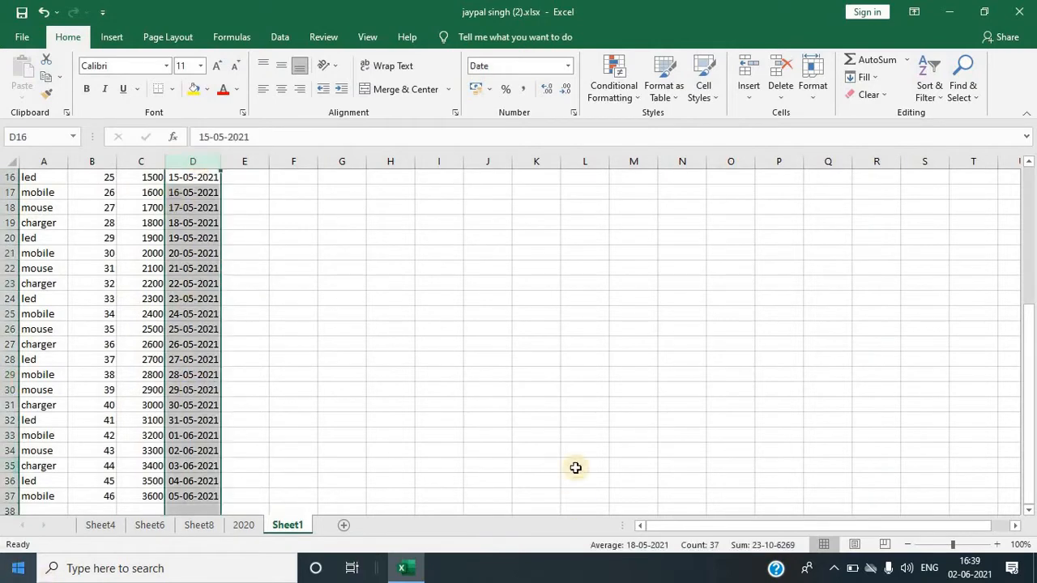
pyautogui.click(638, 100)
pyautogui.moveTo(628, 124)
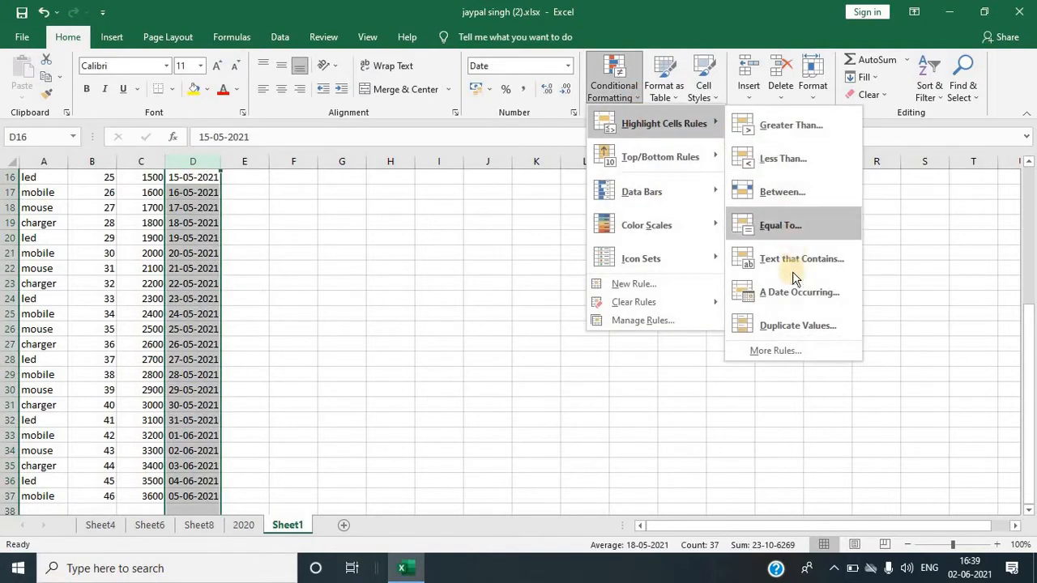
pyautogui.click(789, 293)
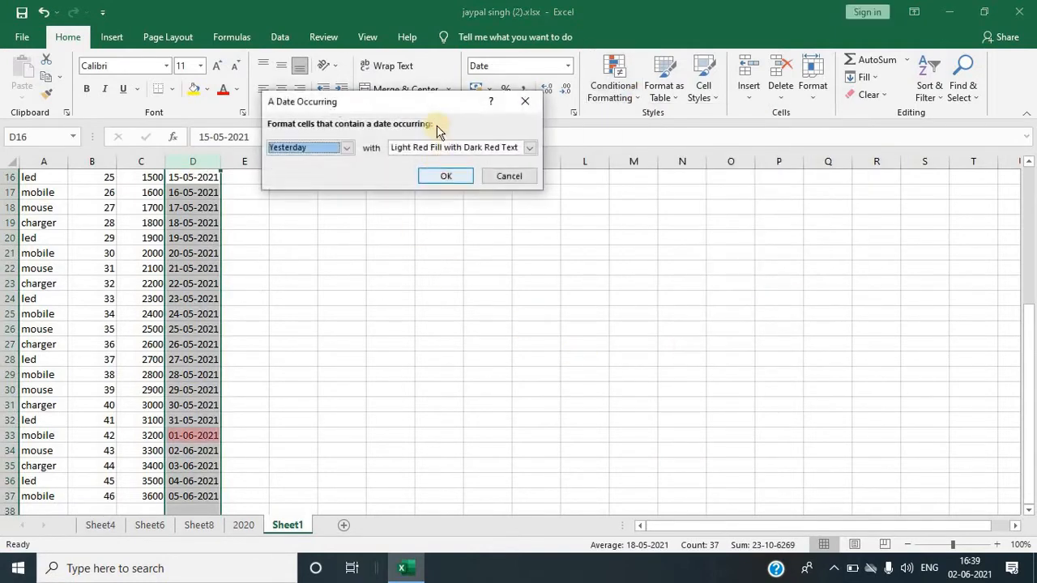
pyautogui.moveTo(414, 98); pyautogui.dragTo(506, 98)
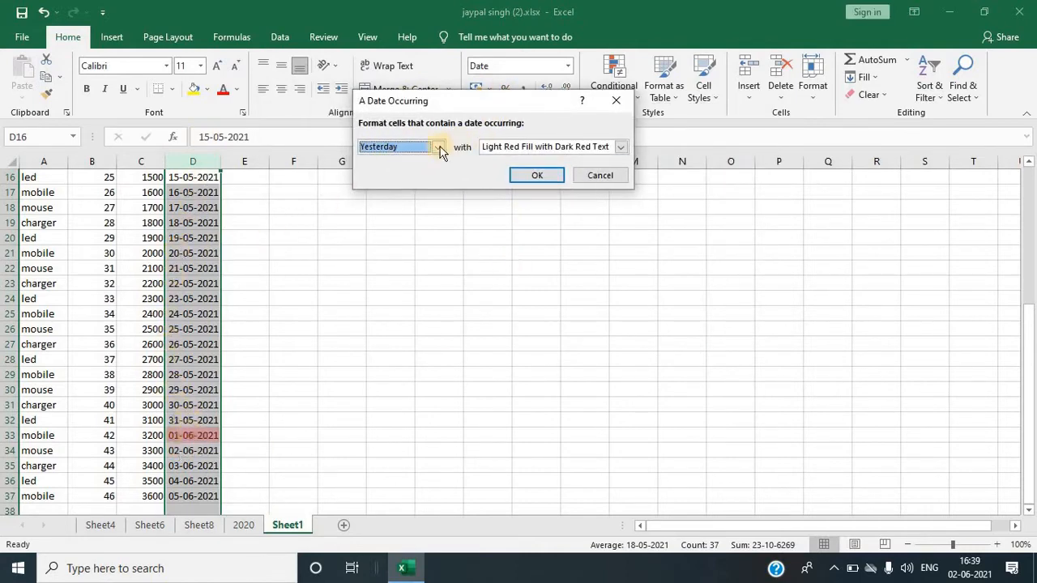
pyautogui.click(438, 147)
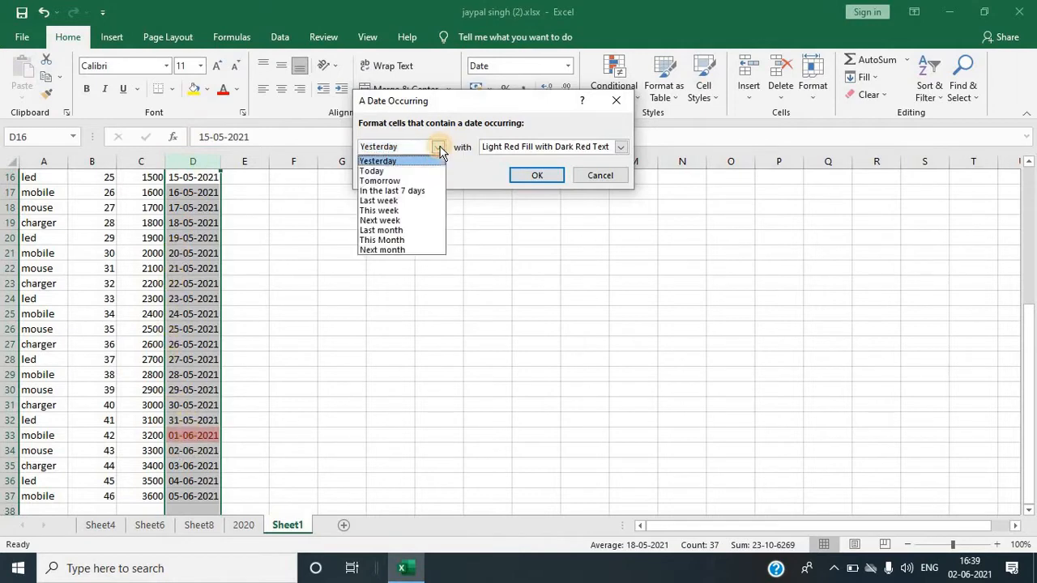
pyautogui.click(386, 172)
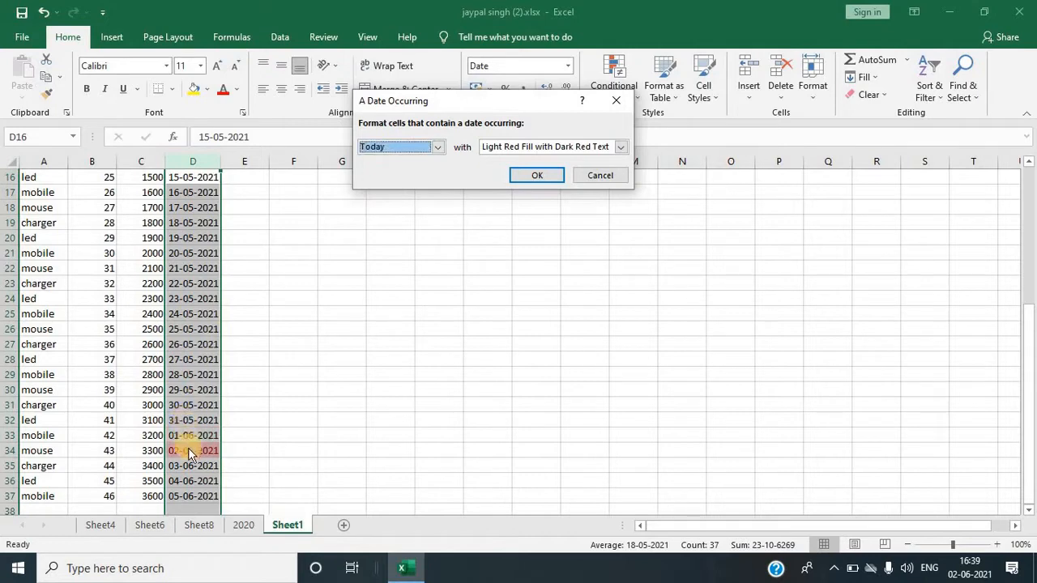
# Step: Try the Tomorrow, In the last 7 days and Last month options for the date rule
pyautogui.click(438, 148)
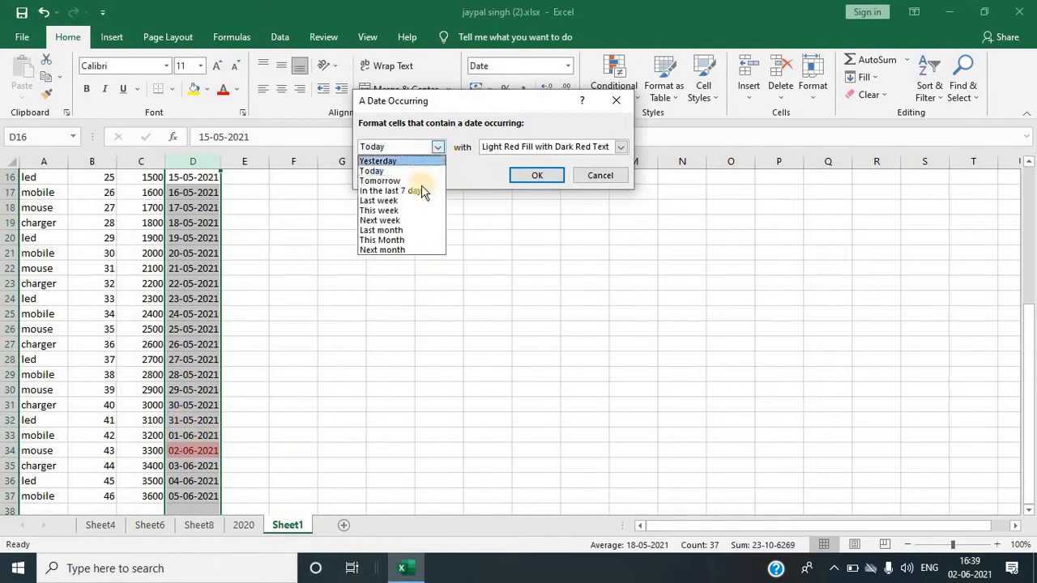
pyautogui.click(385, 181)
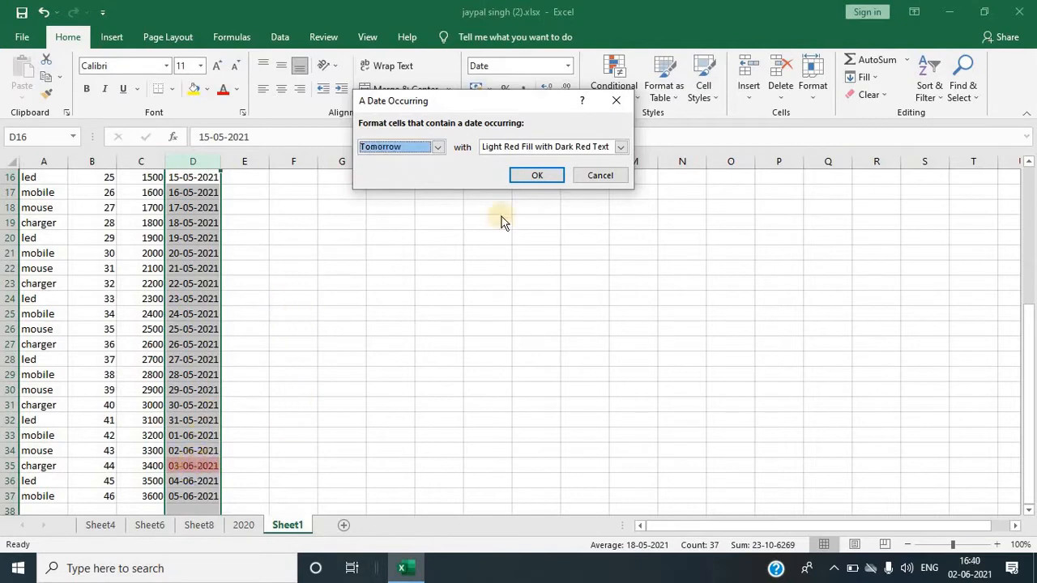
pyautogui.click(437, 149)
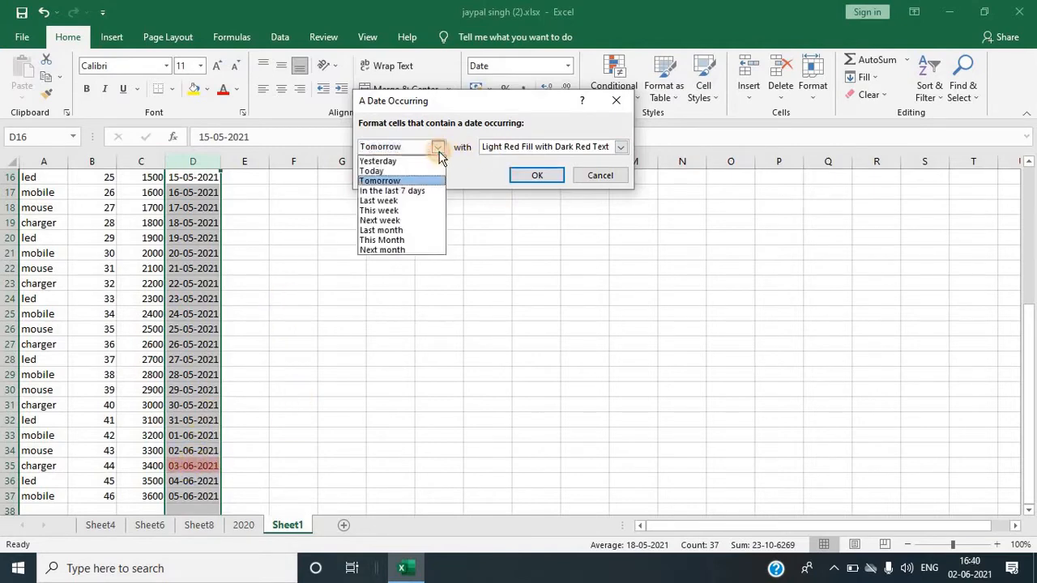
pyautogui.click(425, 192)
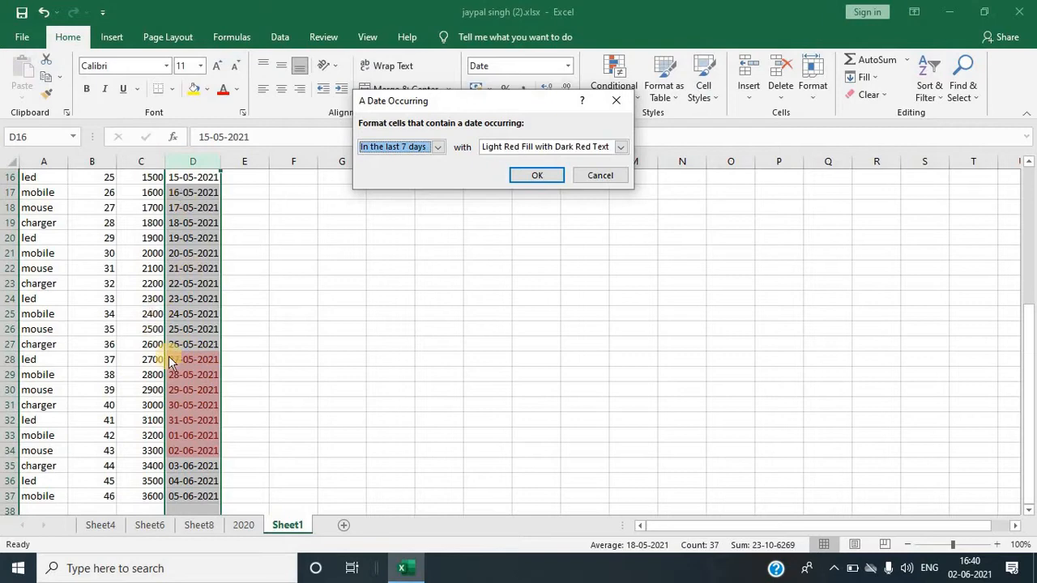
pyautogui.click(436, 149)
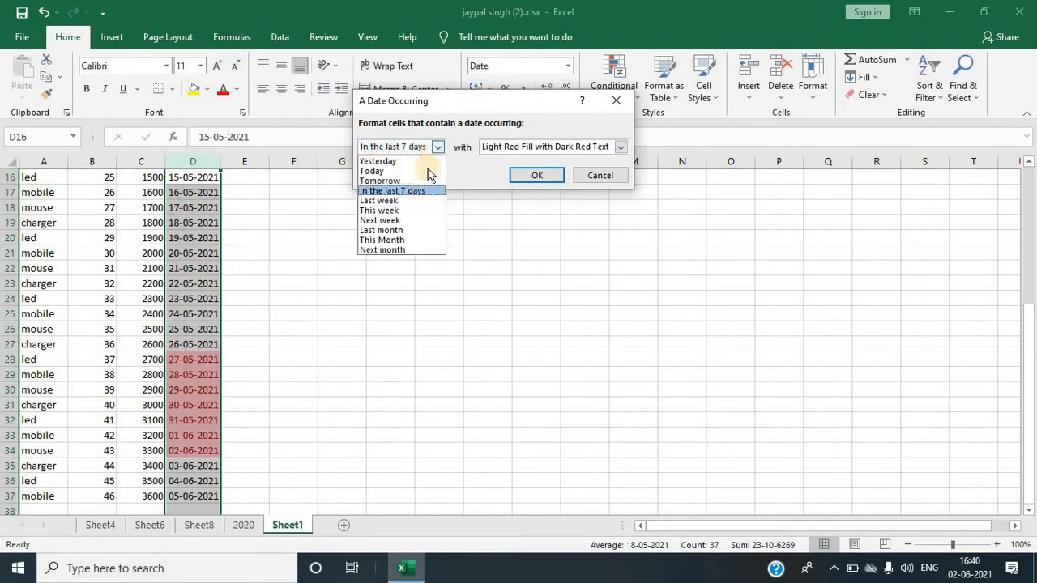
pyautogui.click(391, 231)
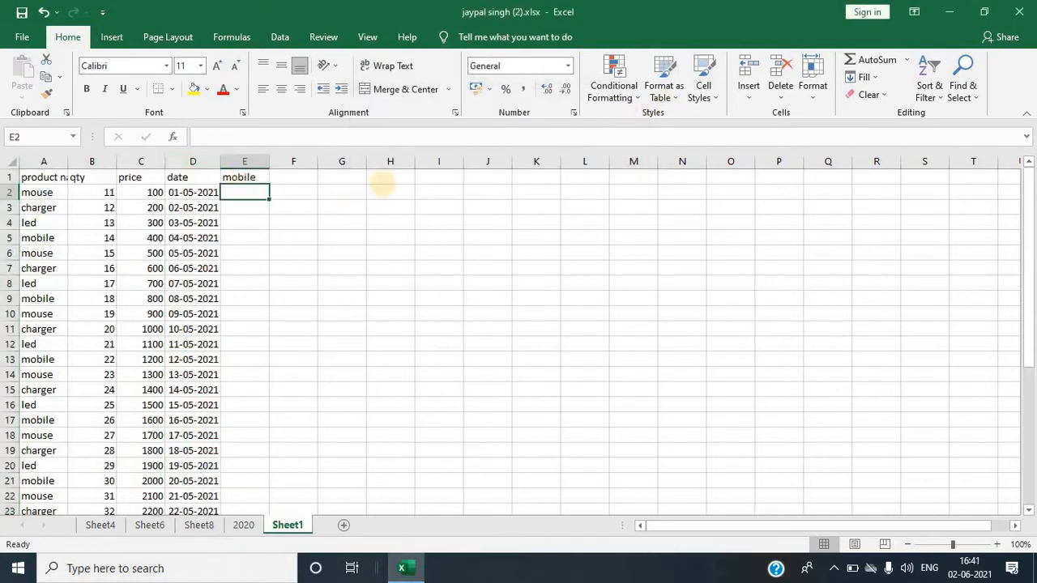
# Step: Select column E and highlight duplicate values with light red fill and dark red text
pyautogui.click(635, 92)
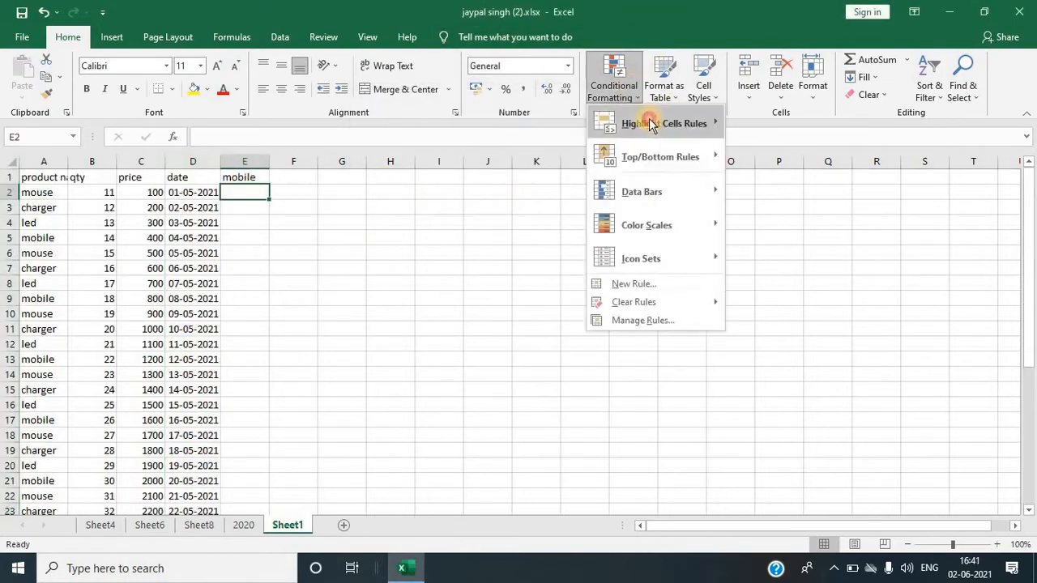
pyautogui.moveTo(652, 121)
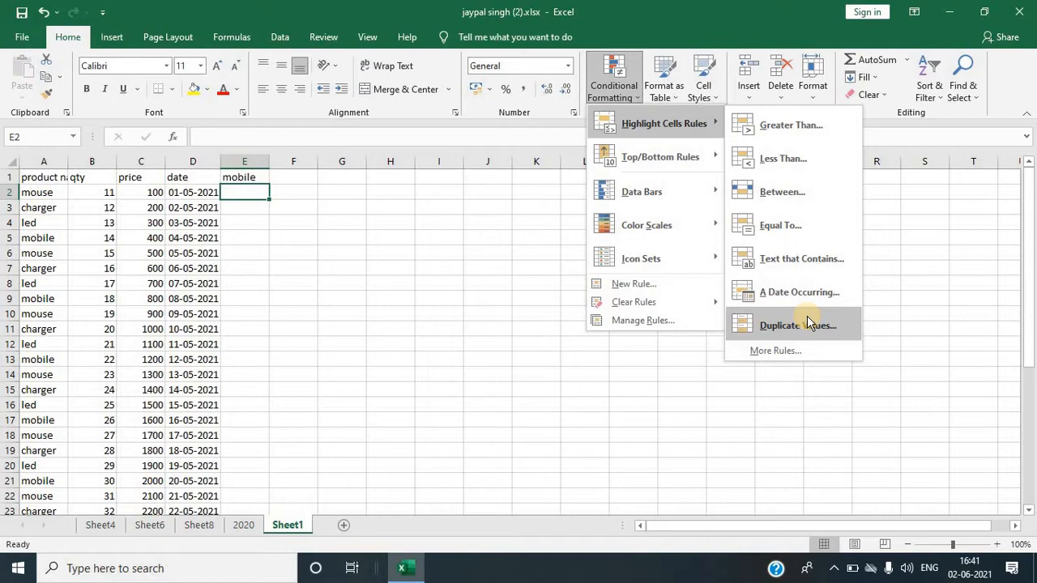
pyautogui.click(245, 158)
pyautogui.click(244, 158)
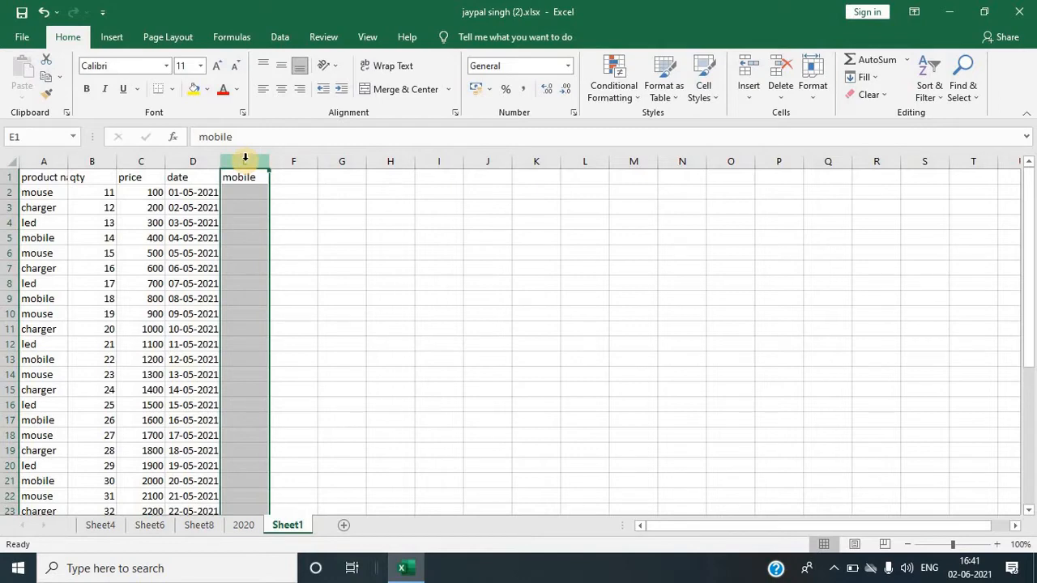
pyautogui.click(633, 96)
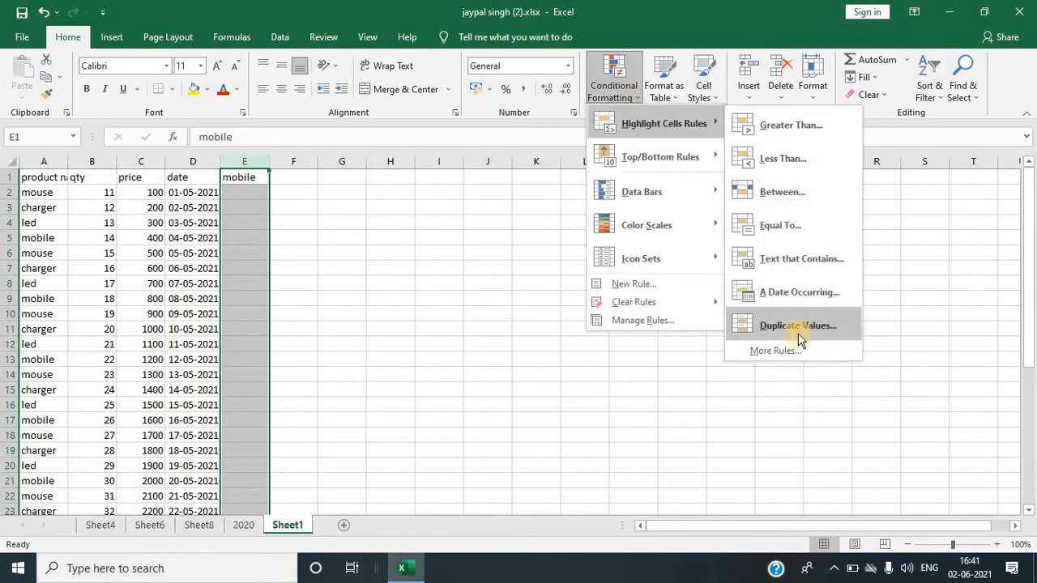
pyautogui.click(798, 326)
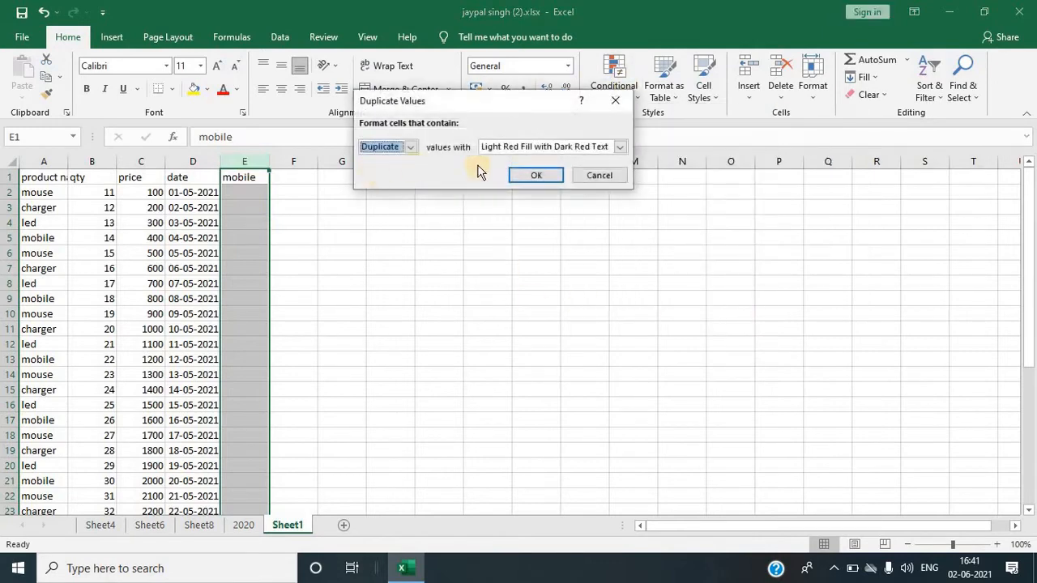
pyautogui.click(541, 174)
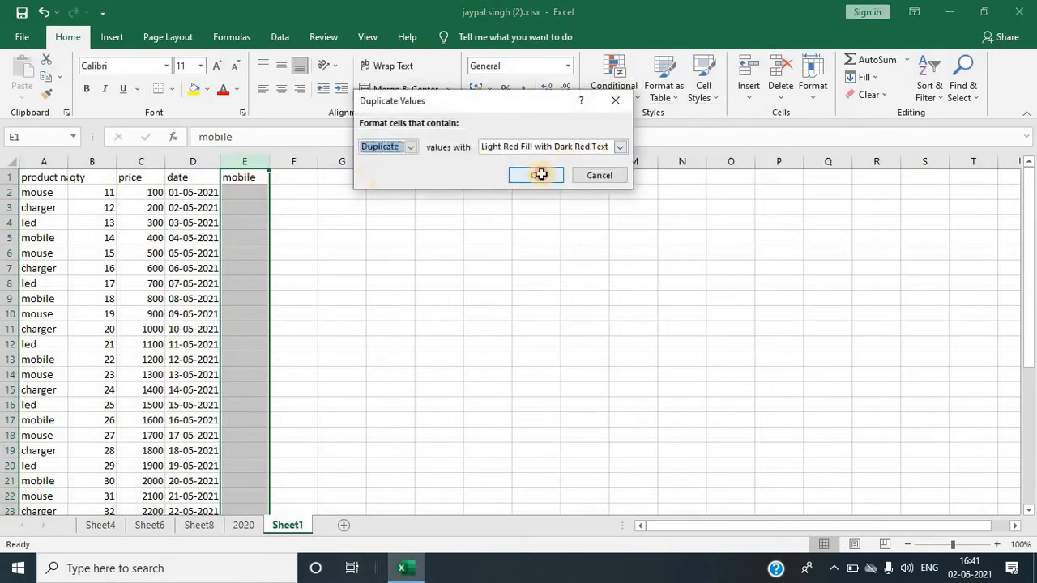
# Step: Enter 1 in cells E2 and E3
pyautogui.click(250, 196)
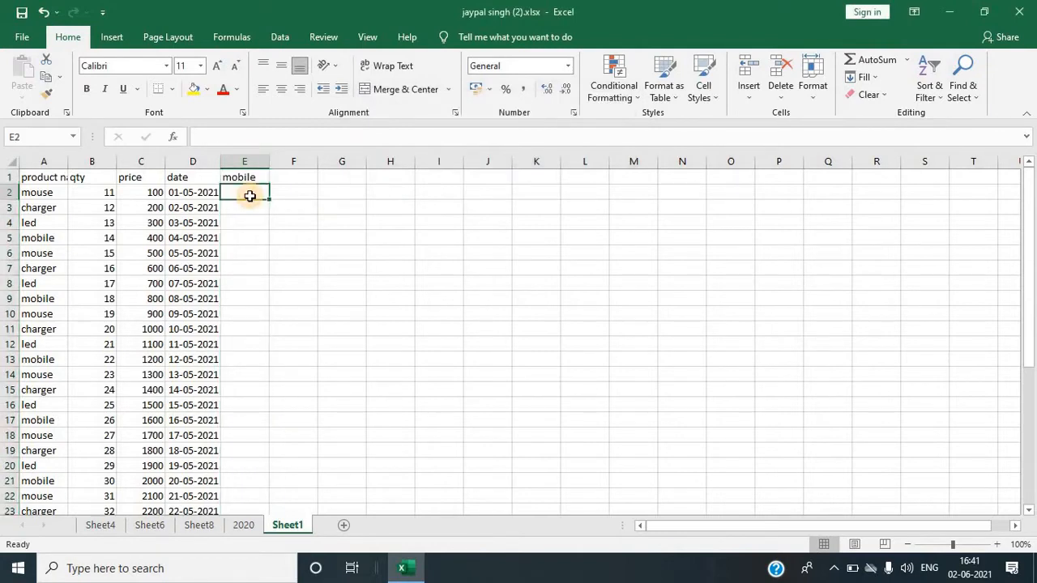
pyautogui.write('1')
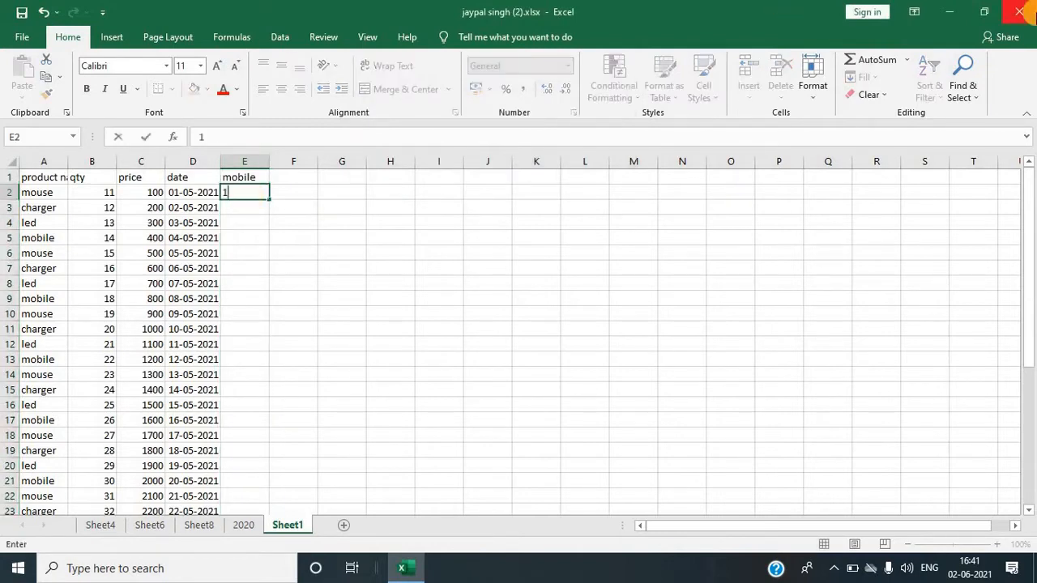
pyautogui.press('Return')
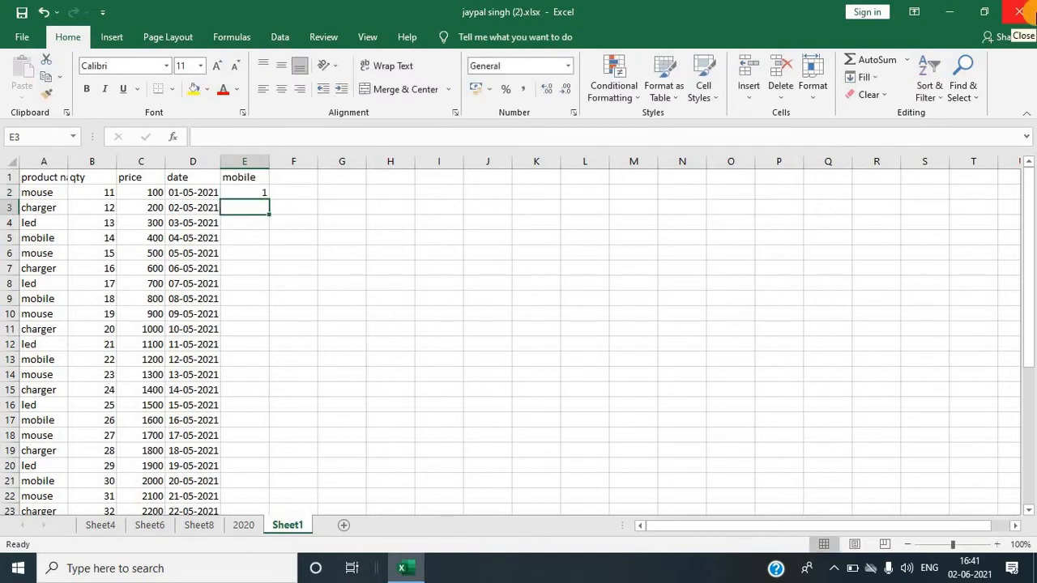
pyautogui.write('1')
pyautogui.press('Return')
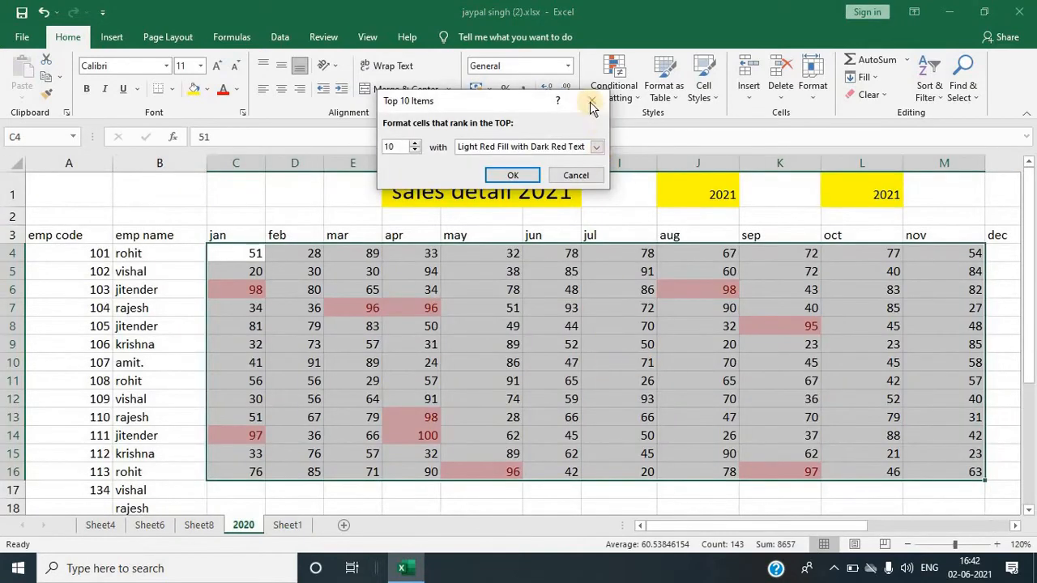
# Step: On the 2020 sheet, select the sales range and try highlighting the top 10 items
pyautogui.click(591, 102)
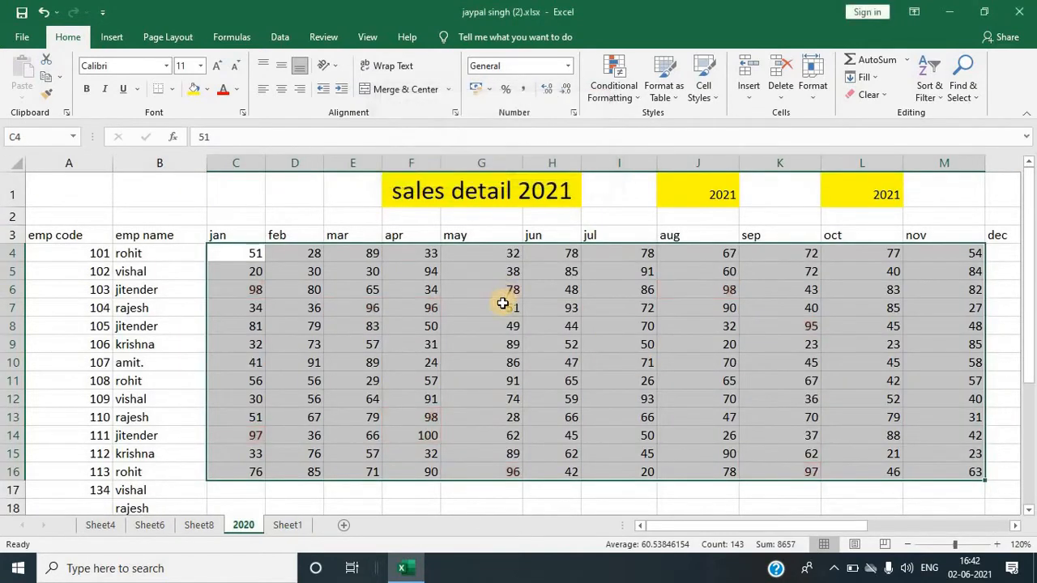
pyautogui.click(502, 303)
pyautogui.moveTo(223, 253); pyautogui.dragTo(946, 484)
pyautogui.click(629, 90)
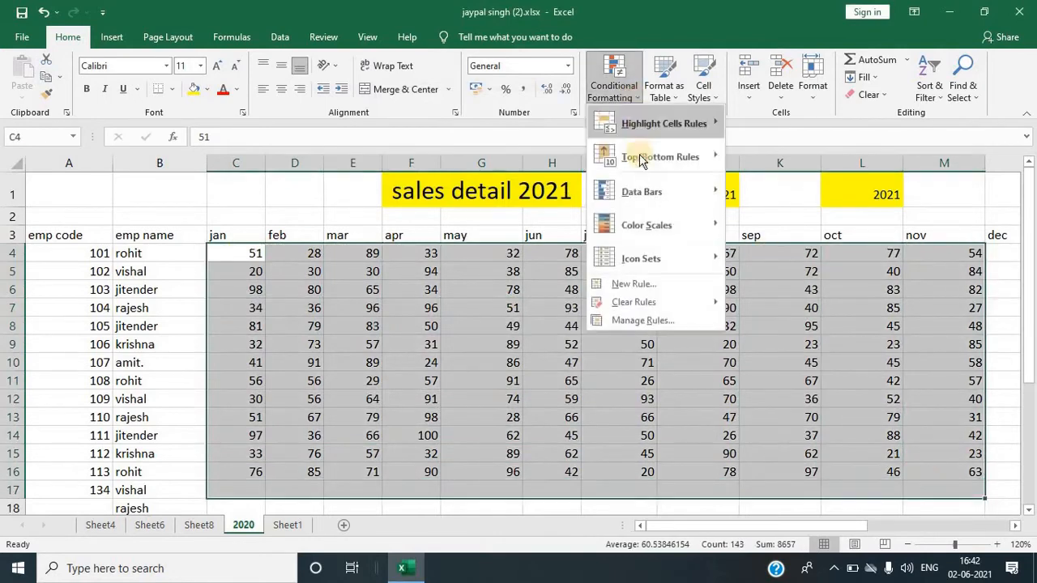
pyautogui.moveTo(640, 159)
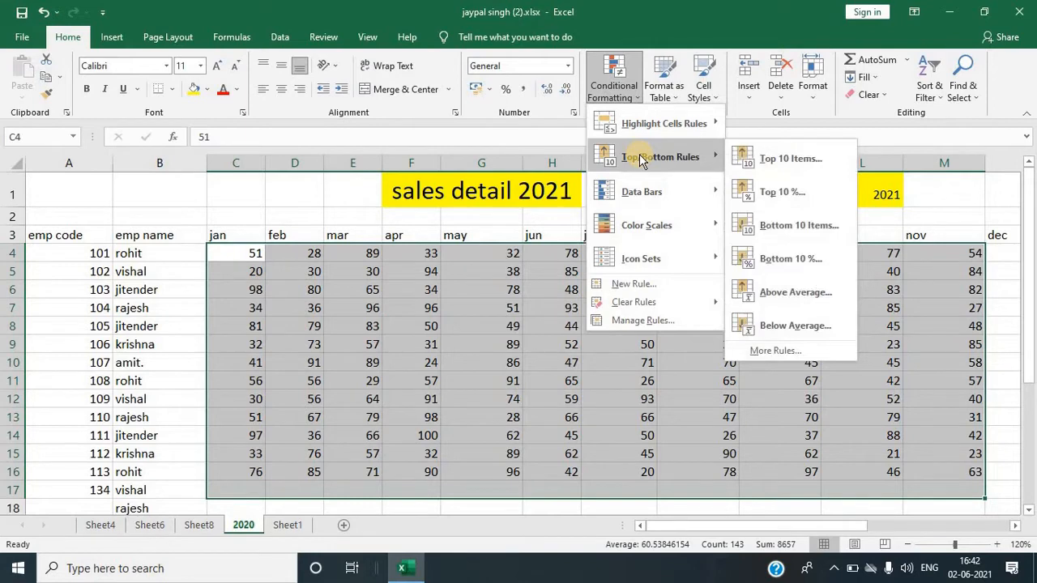
pyautogui.click(754, 162)
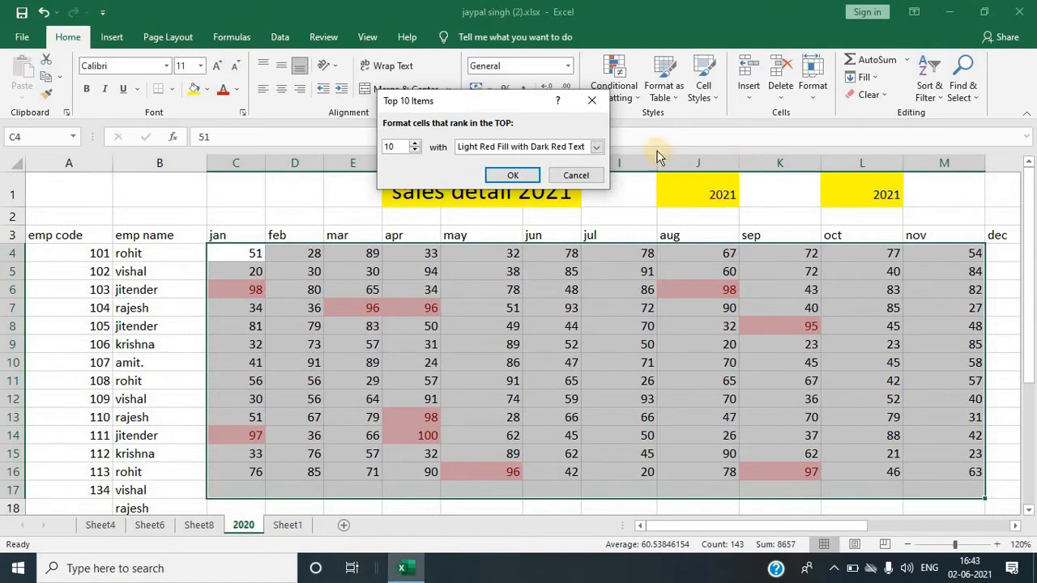
pyautogui.click(593, 101)
# Step: Try highlighting the bottom 10 items in the selected sales range
pyautogui.click(633, 99)
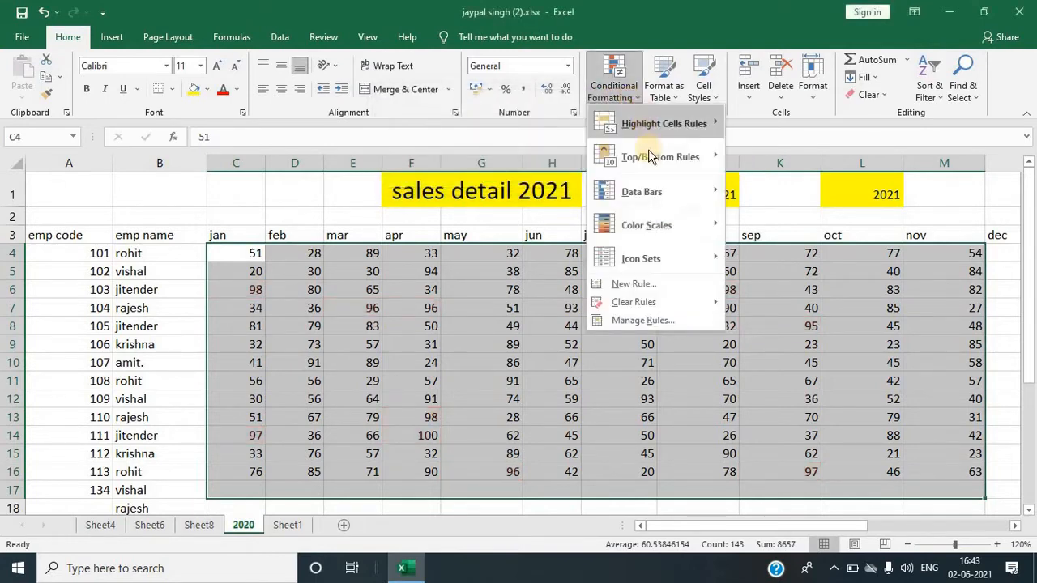
pyautogui.moveTo(696, 159)
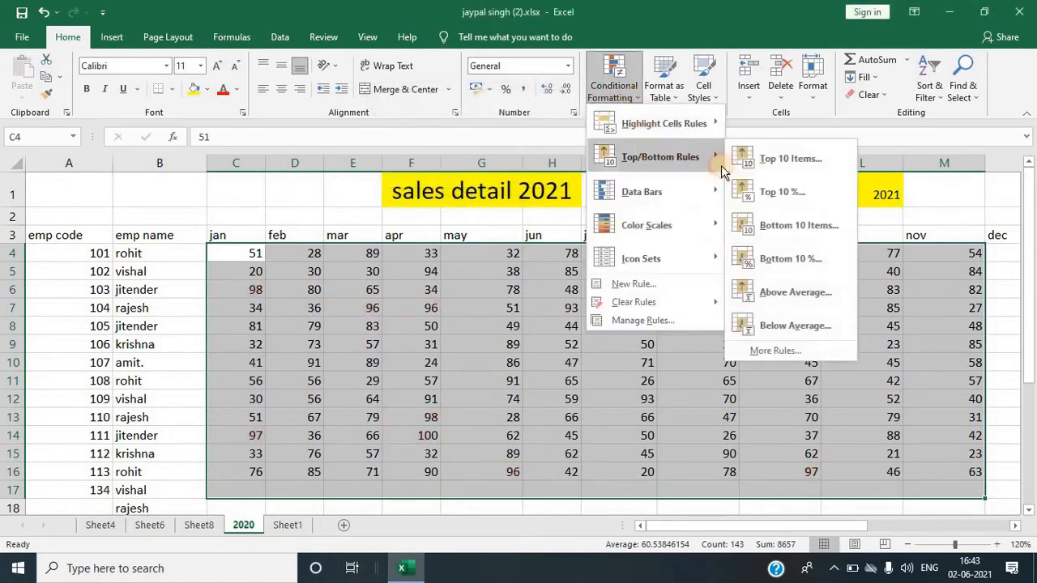
pyautogui.click(771, 230)
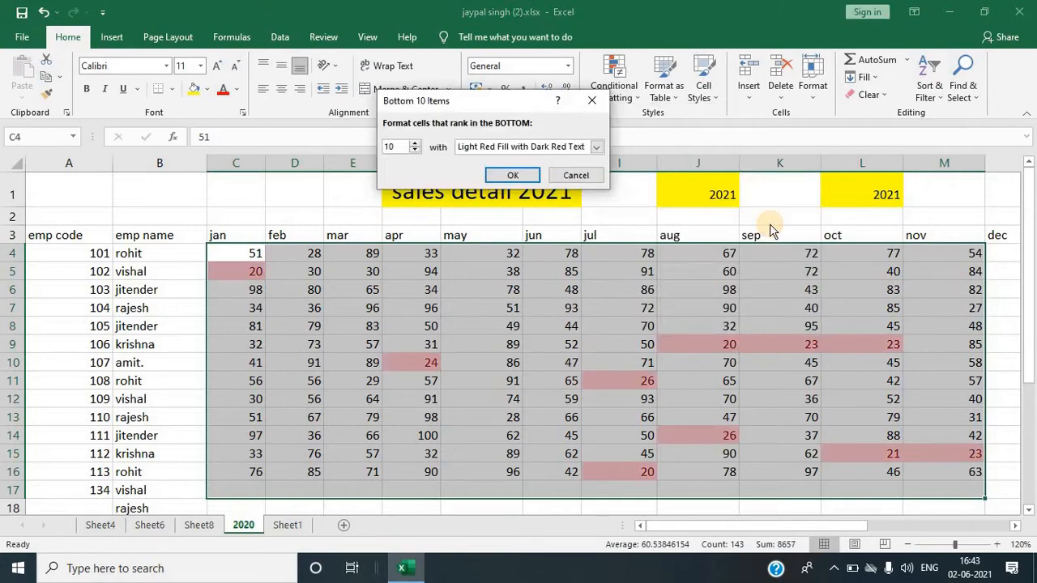
pyautogui.click(594, 100)
# Step: Try highlighting above-average values in the selected sales range, then close the dialog
pyautogui.click(622, 91)
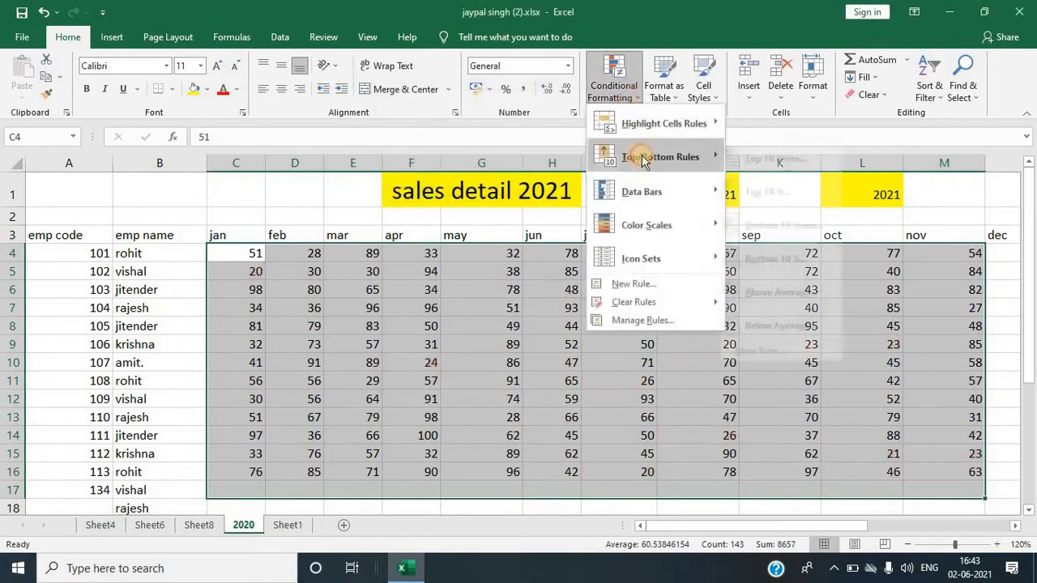
pyautogui.moveTo(688, 155)
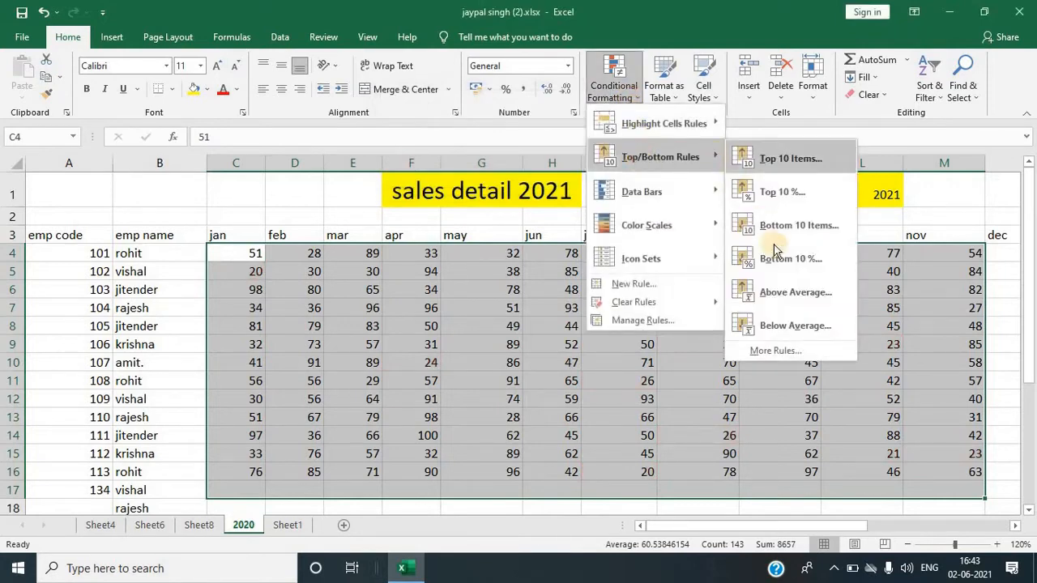
pyautogui.click(768, 295)
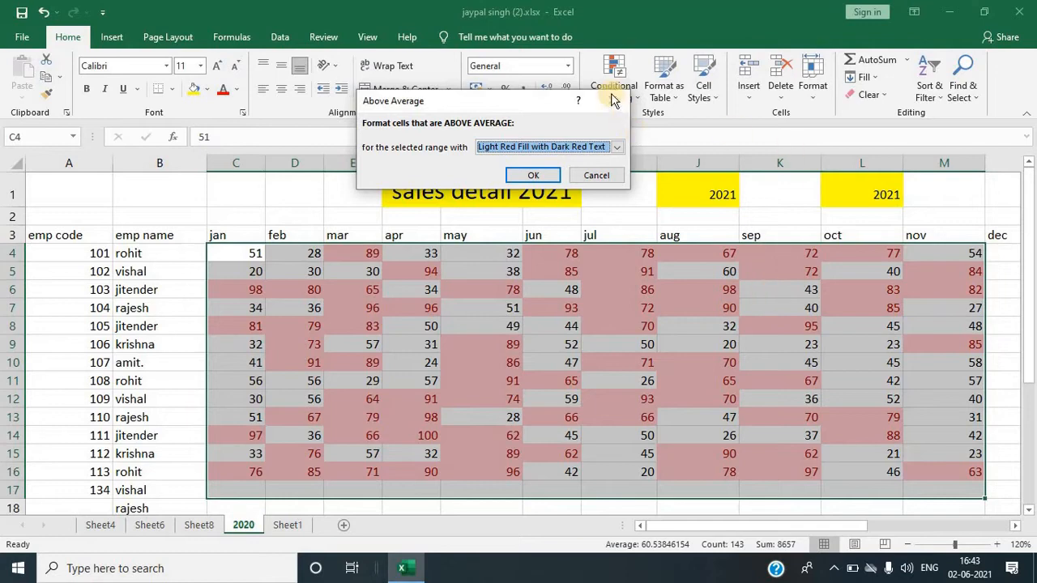
pyautogui.click(612, 99)
# Step: In cell H18, calculate the average of the sales range C4:M16 with the AVERAGE function
pyautogui.scroll(-1, 579, 308)
pyautogui.click(549, 392)
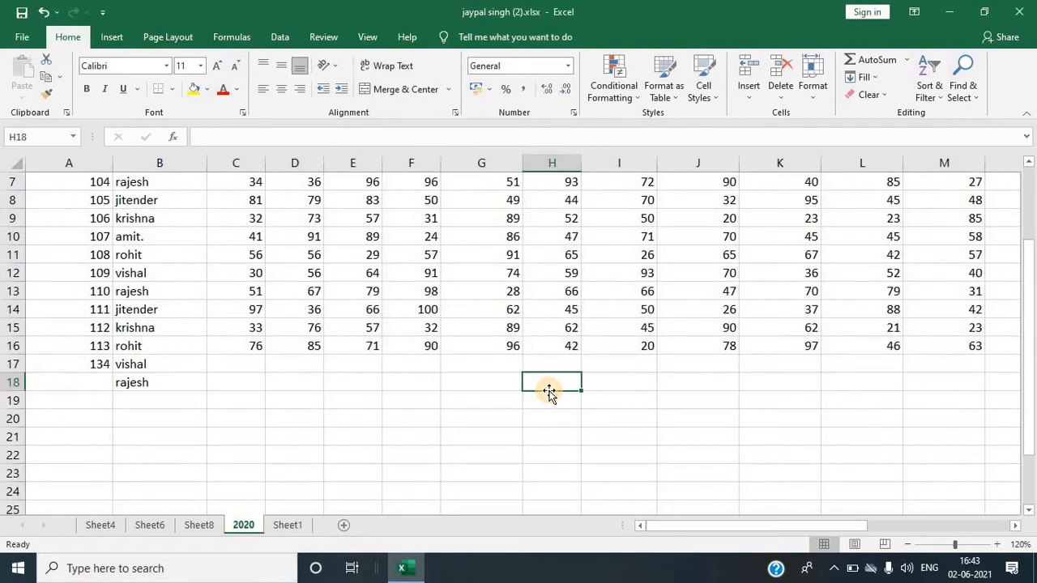
pyautogui.write('=a')
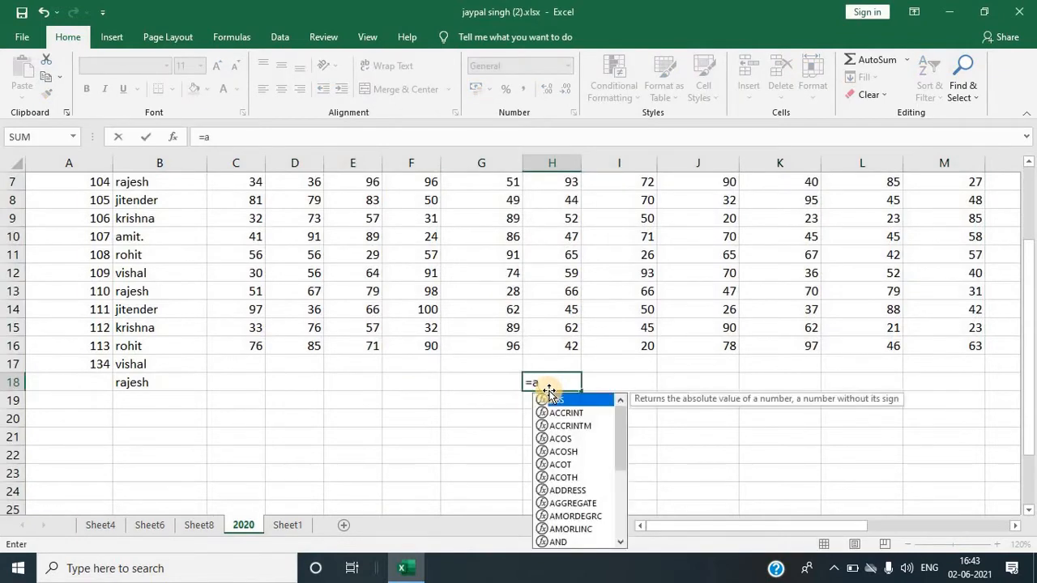
pyautogui.write('v')
pyautogui.press('Down')
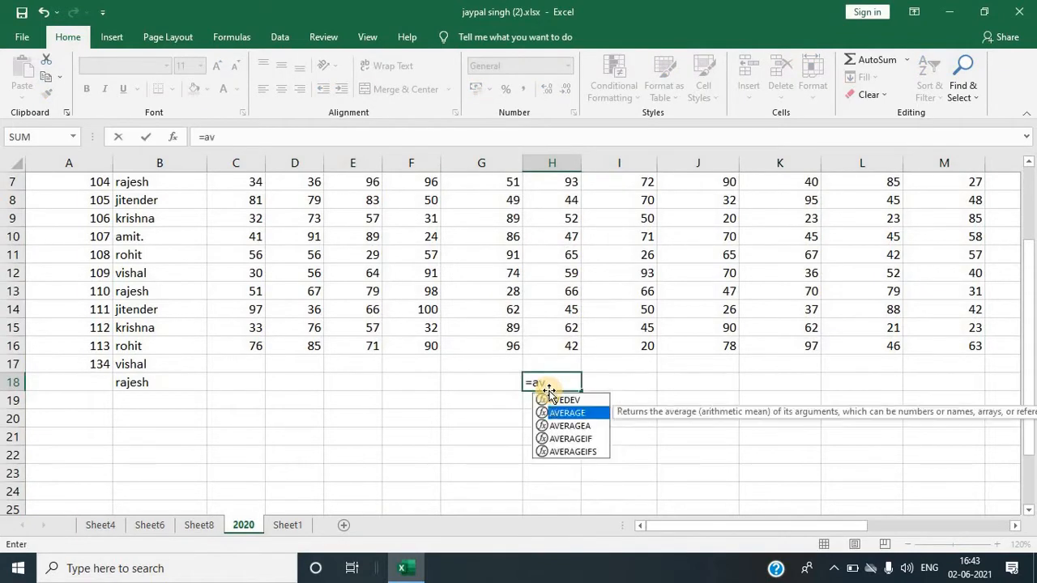
pyautogui.press('Tab')
pyautogui.scroll(2, 390, 374)
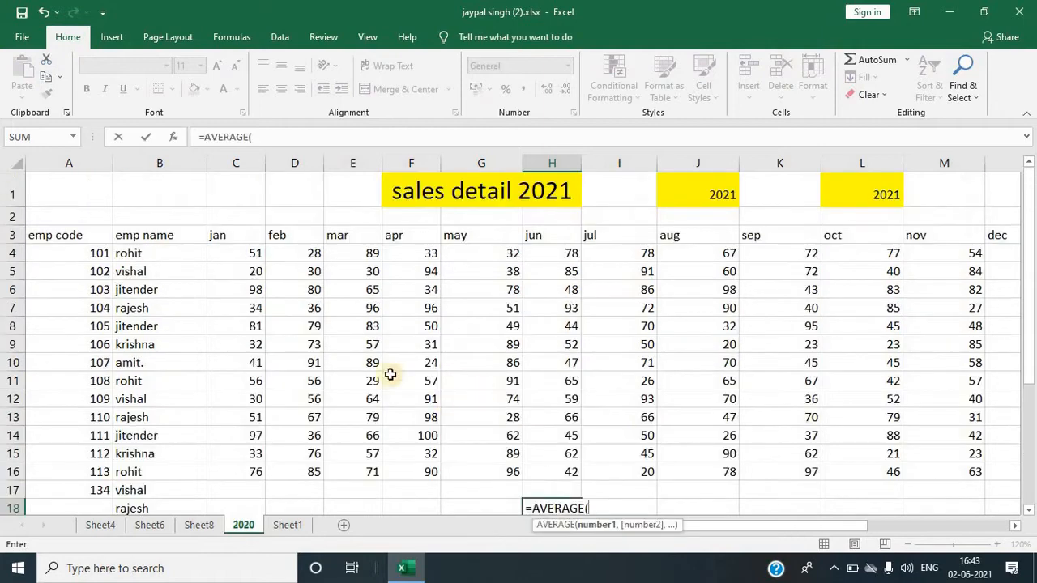
pyautogui.moveTo(247, 252); pyautogui.dragTo(936, 479)
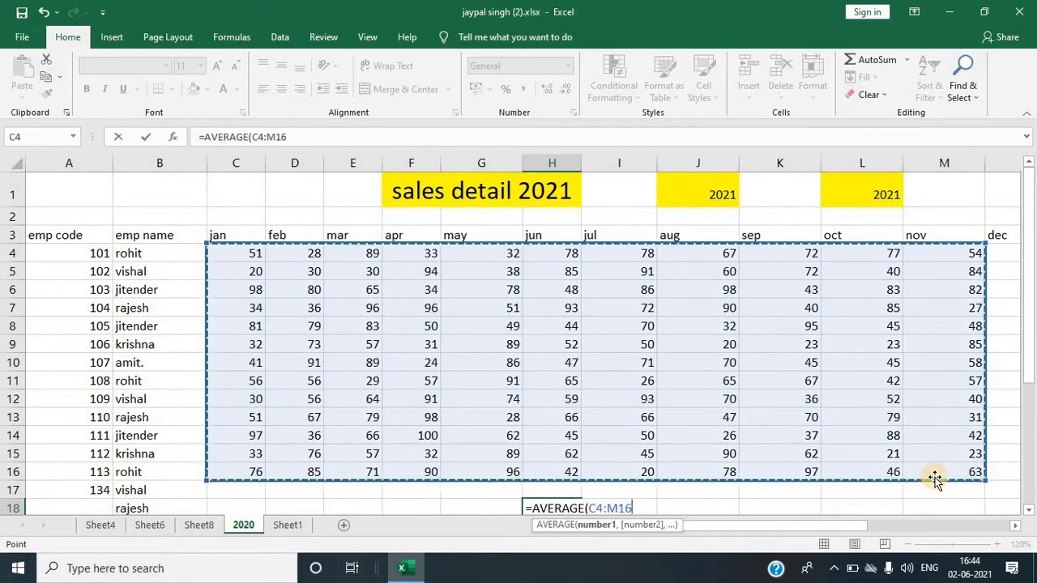
pyautogui.write(')')
pyautogui.press('Return')
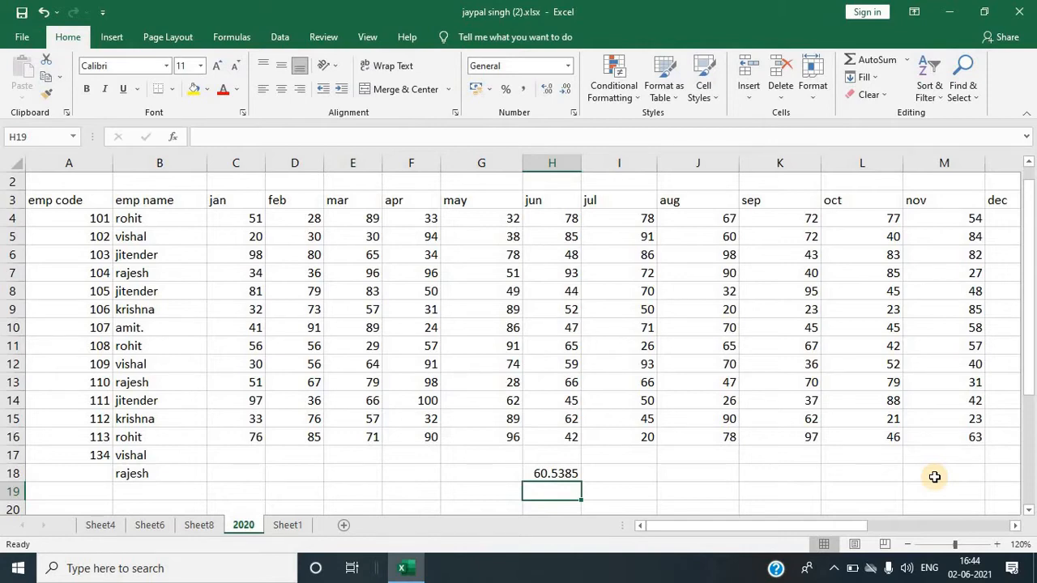
# Step: Reselect the sales range C4:M16 and preview an Above Average highlight rule without applying it
pyautogui.click(230, 223)
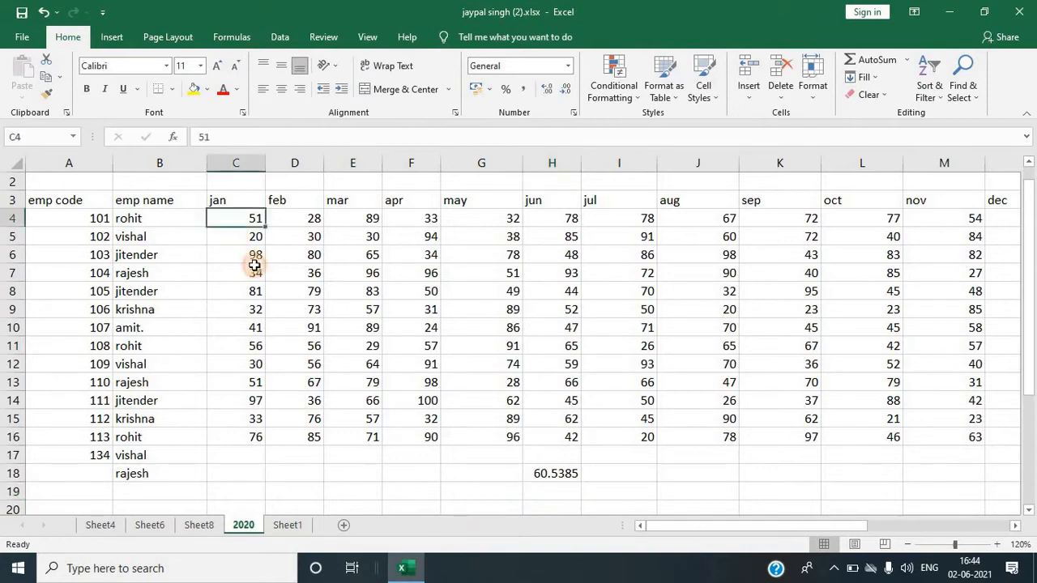
pyautogui.moveTo(255, 266); pyautogui.dragTo(944, 438)
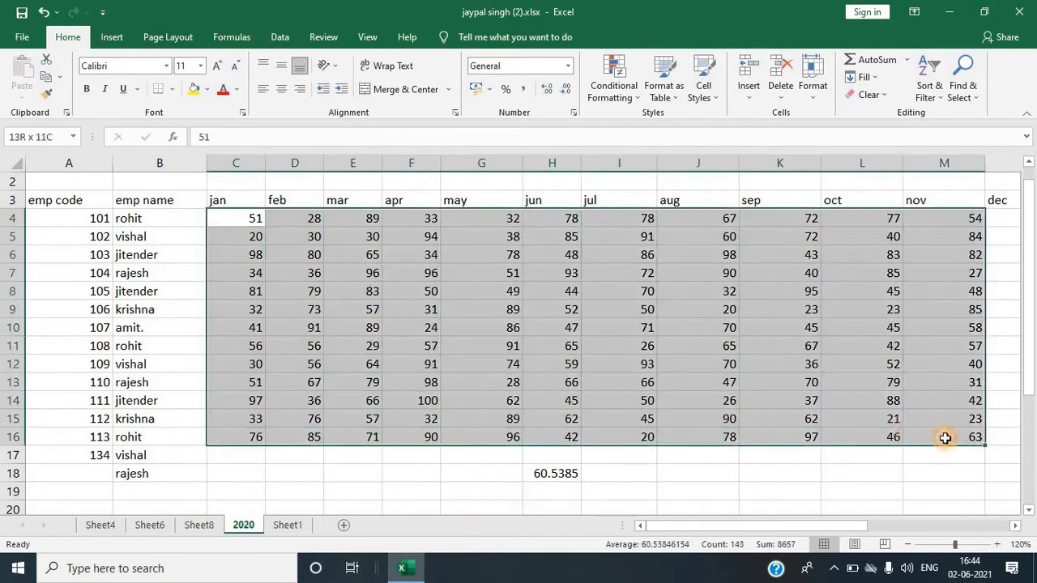
pyautogui.click(622, 91)
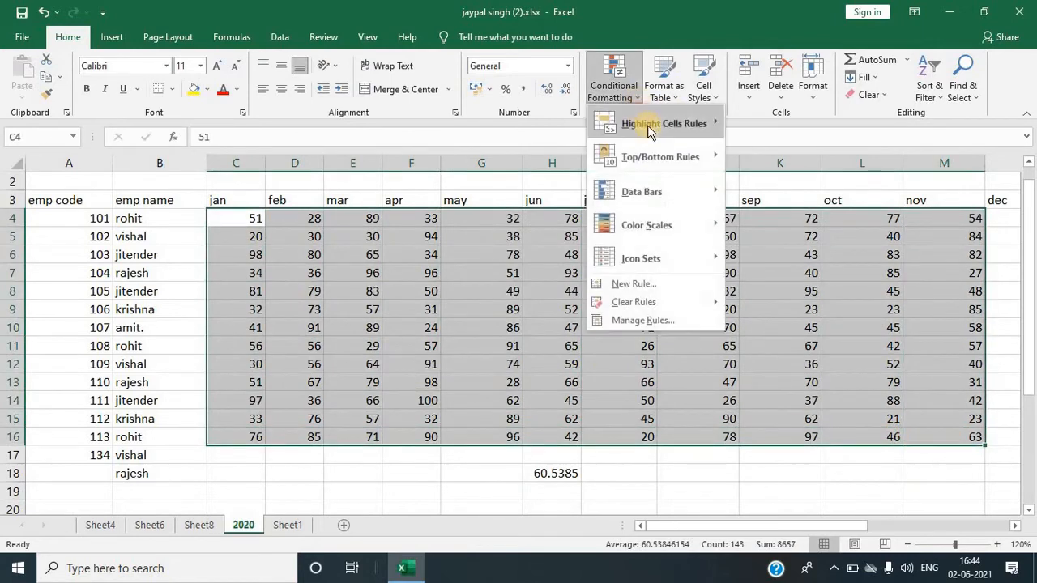
pyautogui.moveTo(660, 156)
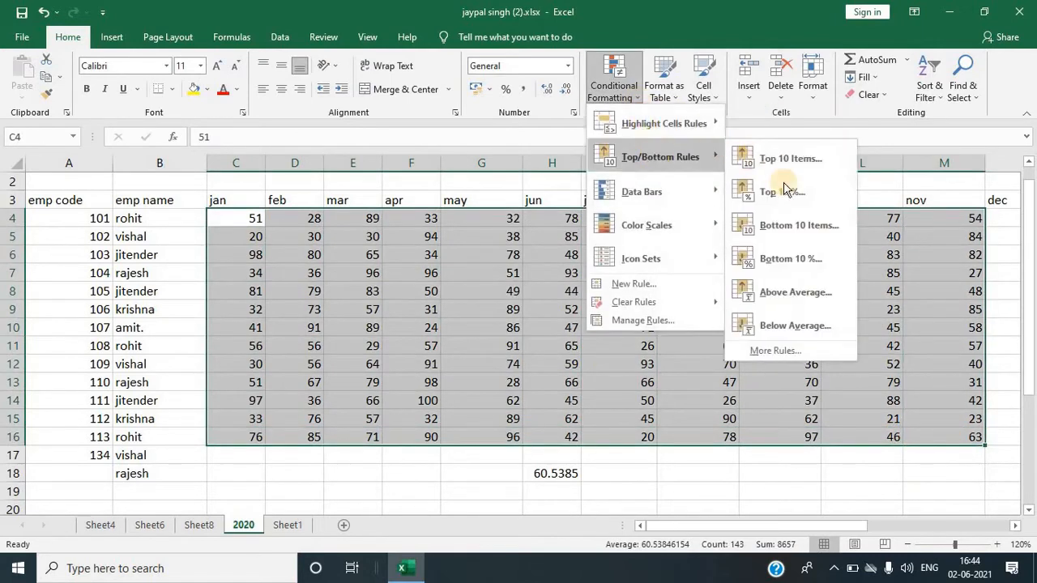
pyautogui.click(796, 290)
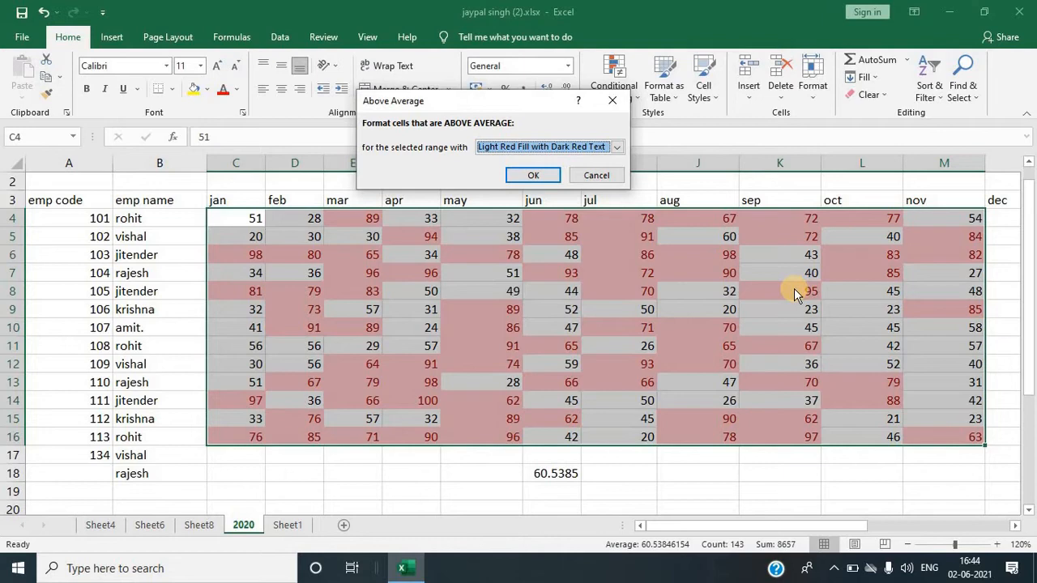
pyautogui.click(612, 100)
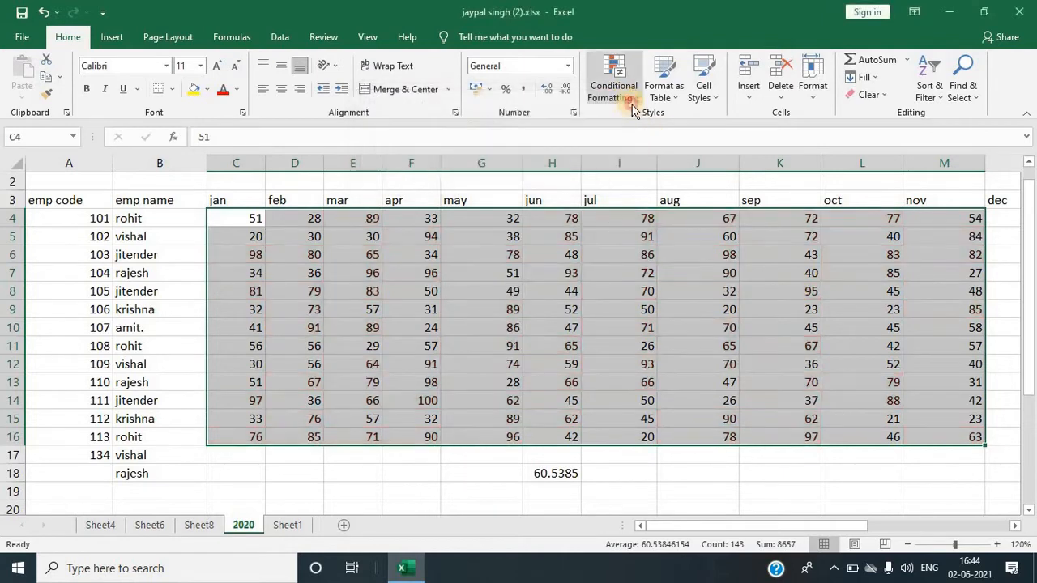
# Step: Try highlighting below-average values in the sales range, then close the dialog
pyautogui.click(631, 99)
pyautogui.moveTo(637, 162)
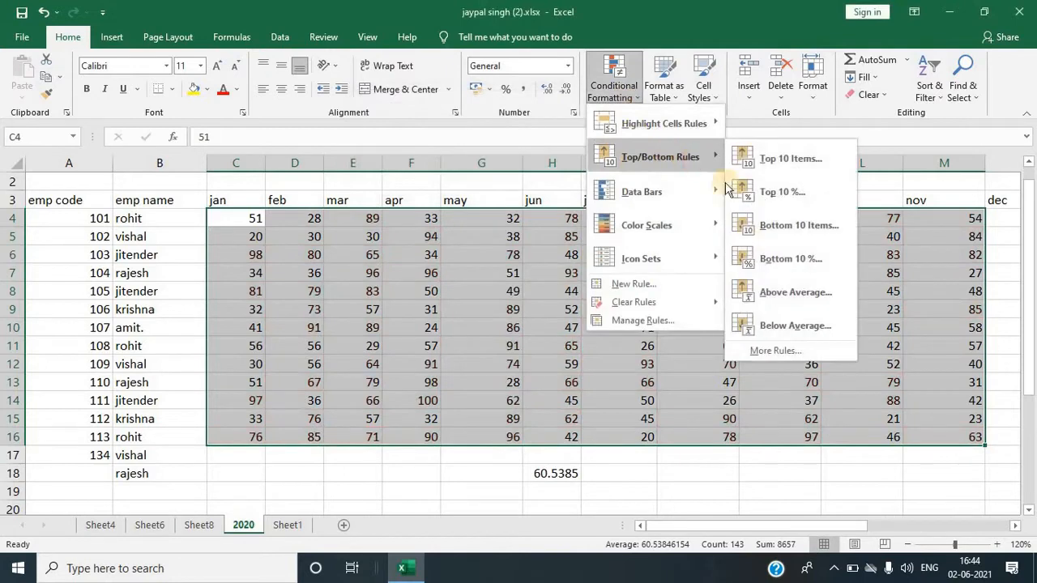
pyautogui.click(774, 327)
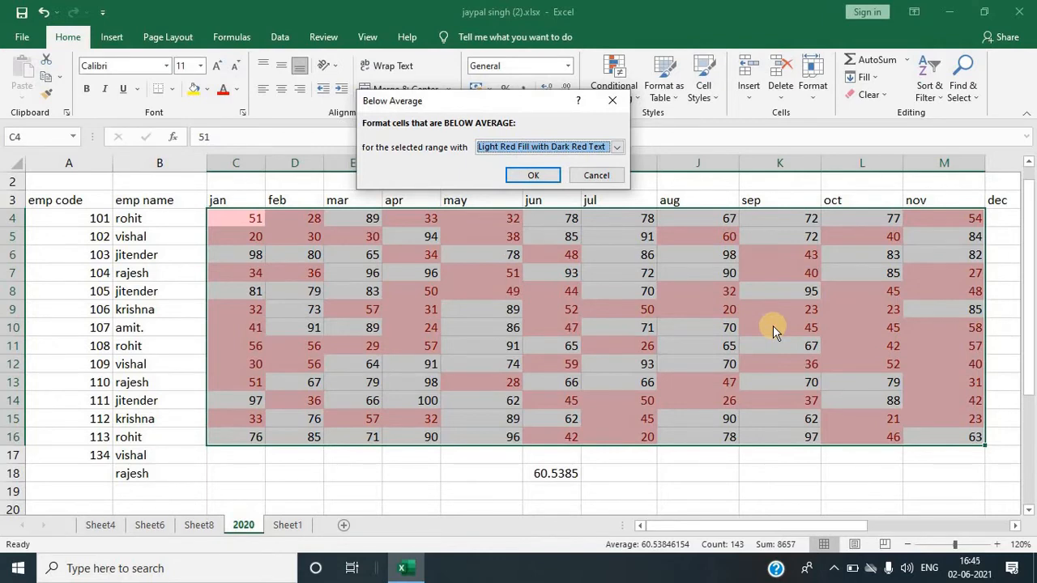
pyautogui.click(612, 100)
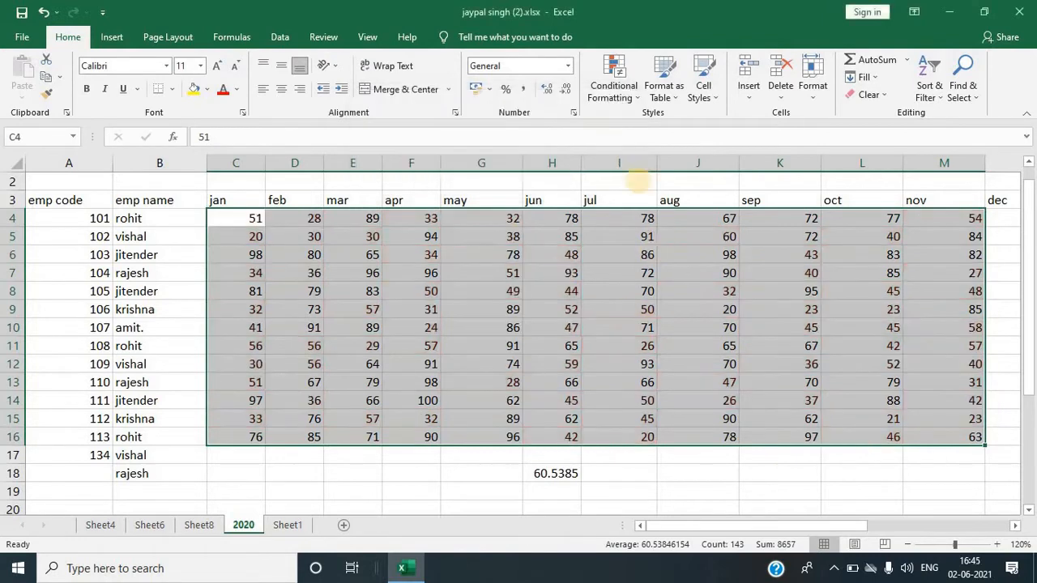
# Step: Apply blue gradient fill data bars to the selected sales range
pyautogui.click(629, 96)
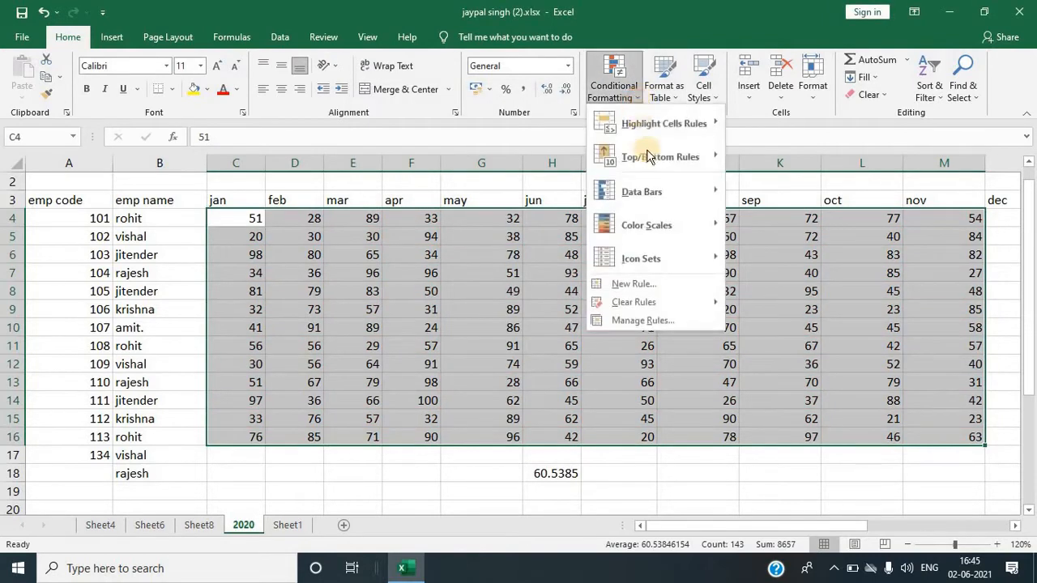
pyautogui.moveTo(658, 201)
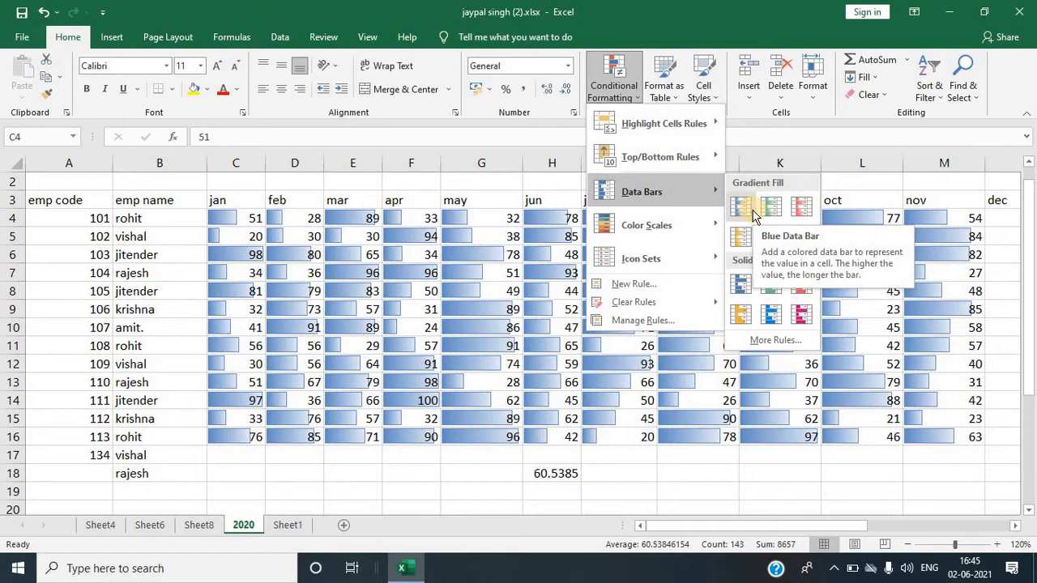
pyautogui.click(752, 212)
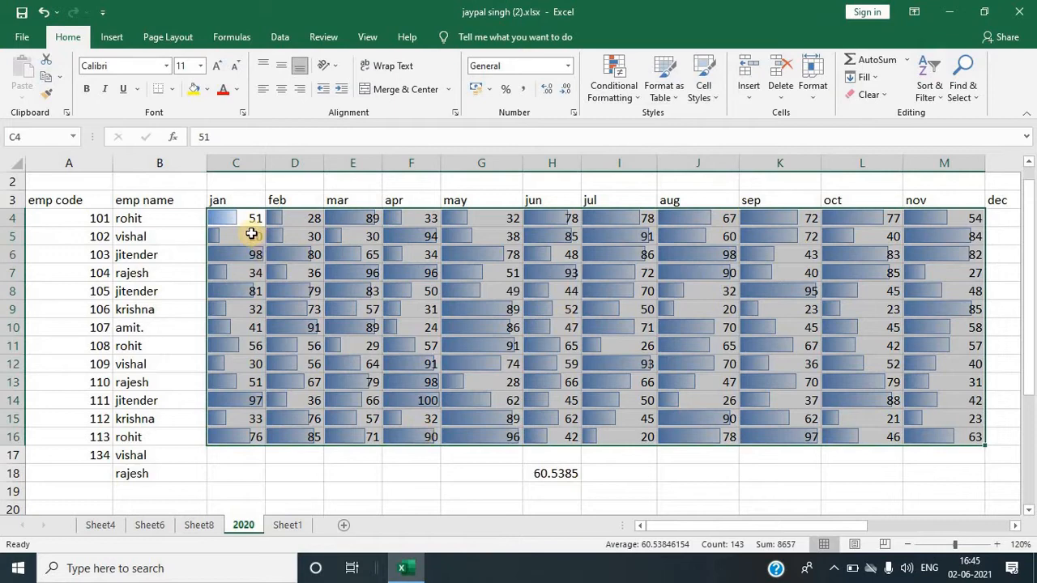
# Step: Clear the conditional formatting rules from the selected cells
pyautogui.click(637, 100)
pyautogui.moveTo(640, 225)
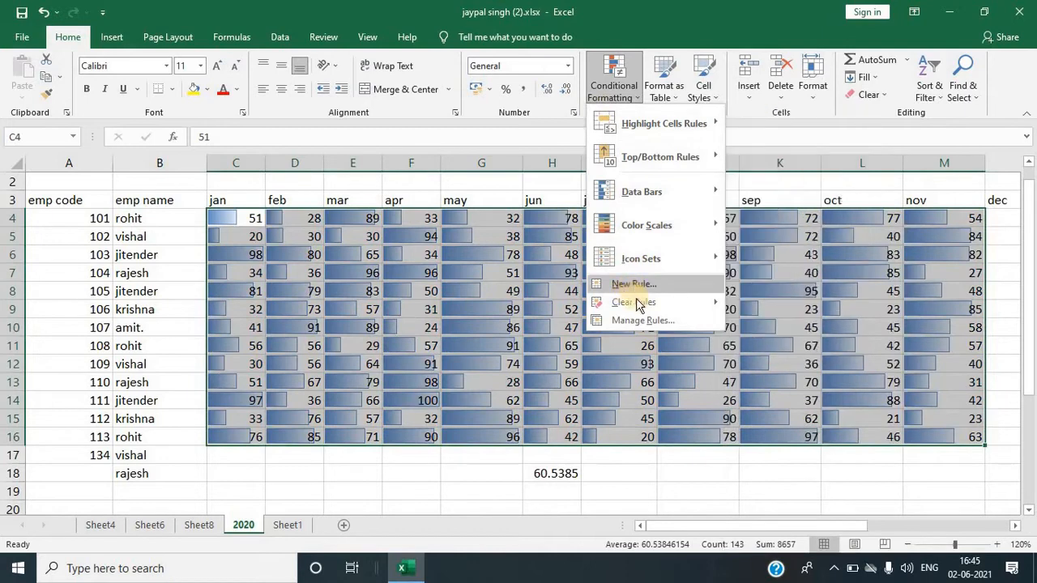
pyautogui.click(698, 304)
pyautogui.click(773, 303)
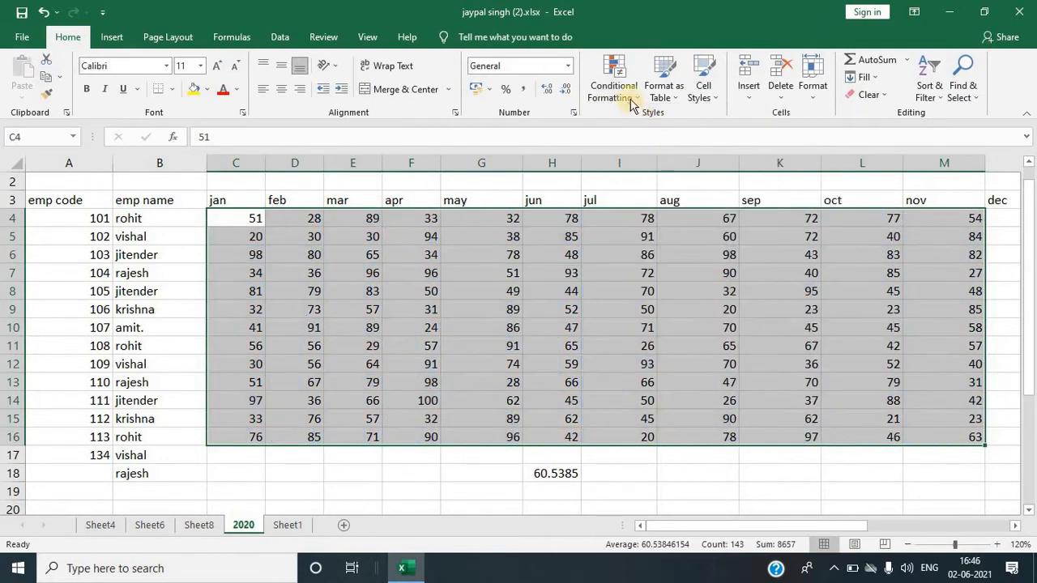
# Step: Apply the 4 Ratings signal-bar icon set to the selected sales range
pyautogui.click(620, 89)
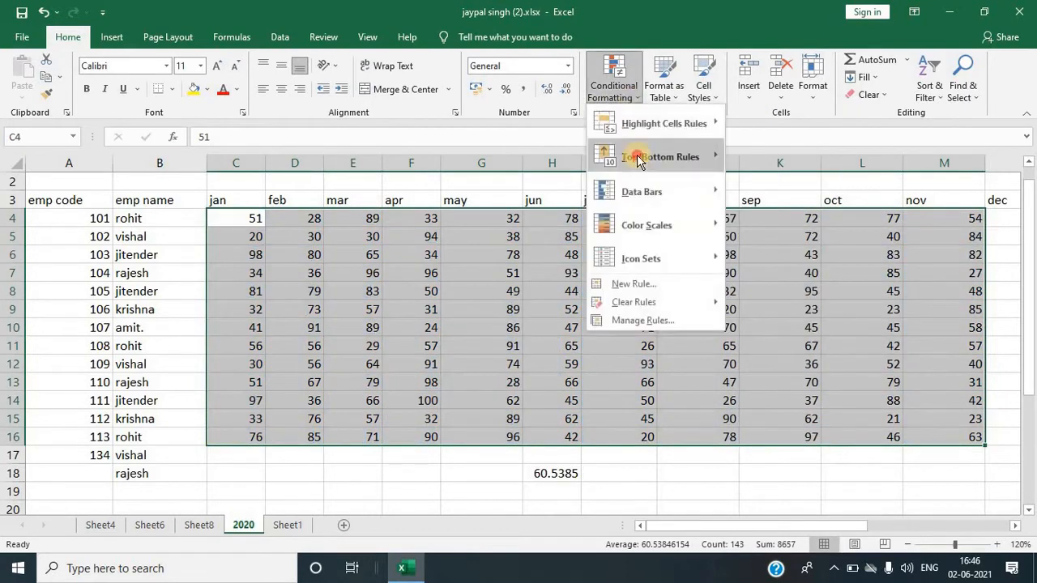
pyautogui.click(656, 260)
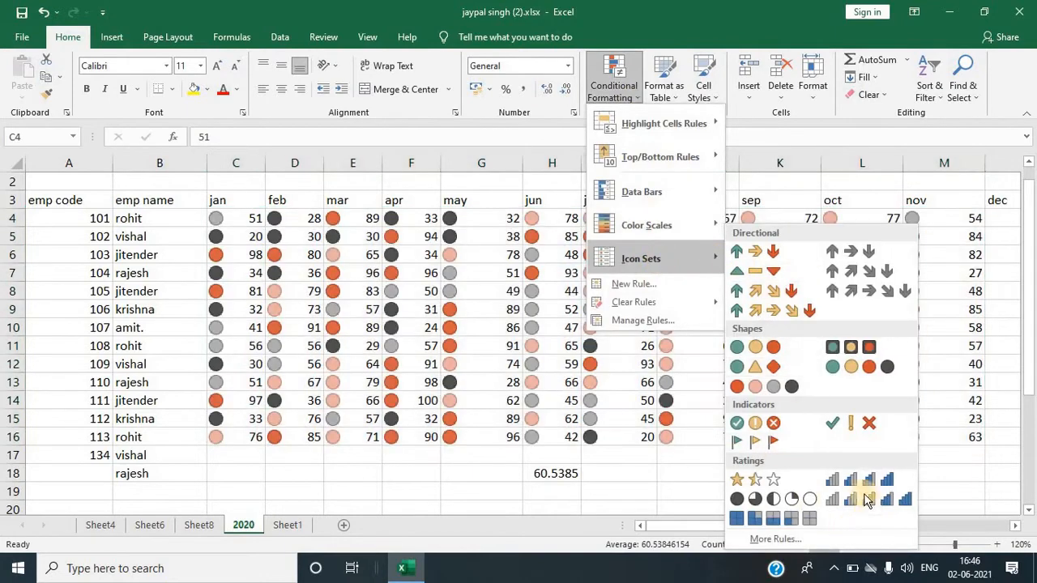
pyautogui.click(853, 484)
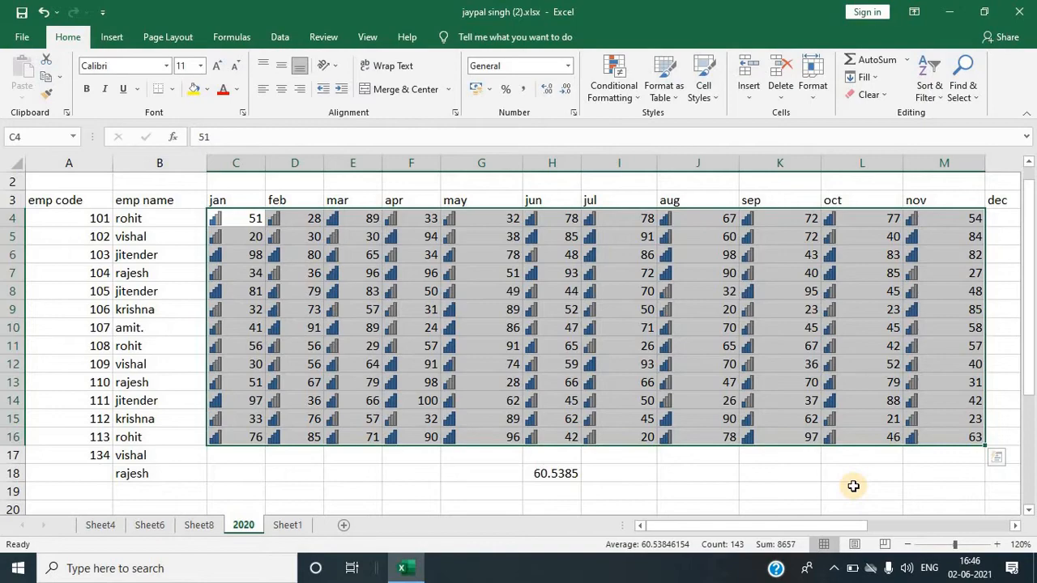
# Step: Switch to Sheet1 and review the product names listed in column A
pyautogui.hotkey('ctrl', 'pagedown')
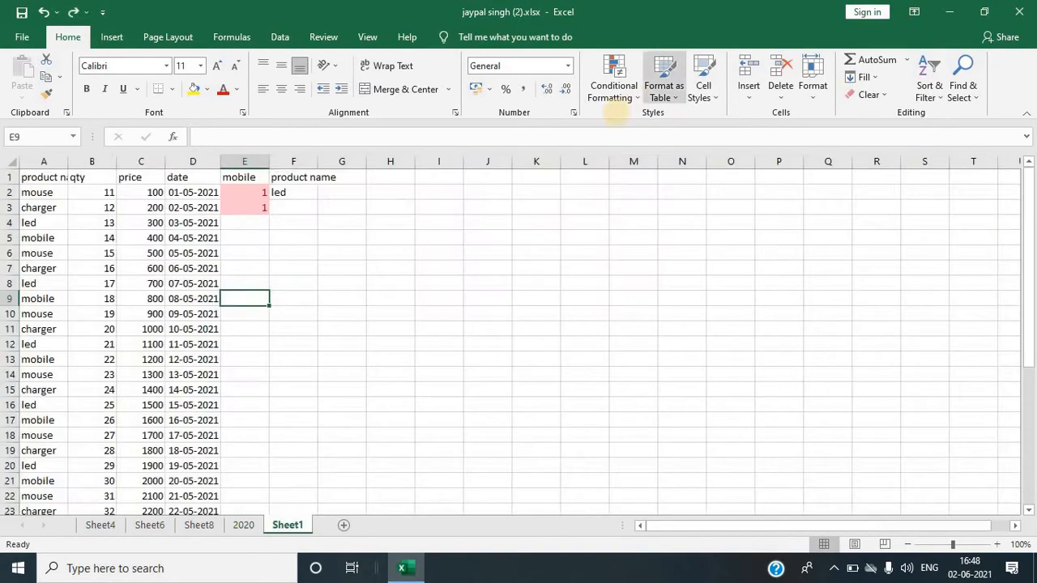
pyautogui.click(636, 97)
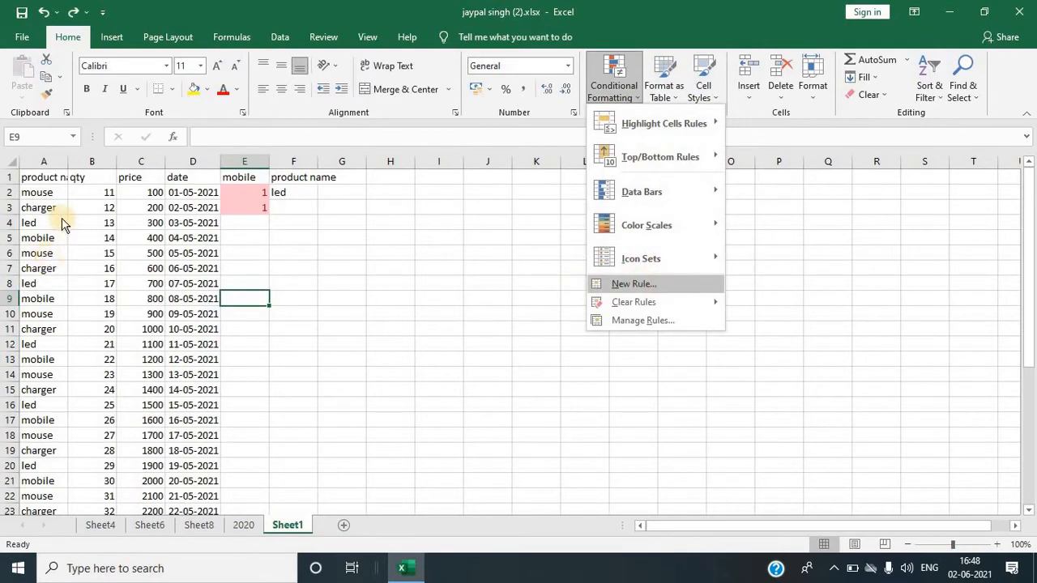
pyautogui.scroll(-6, 71, 276)
pyautogui.scroll(6, 105, 332)
pyautogui.click(309, 180)
pyautogui.click(301, 195)
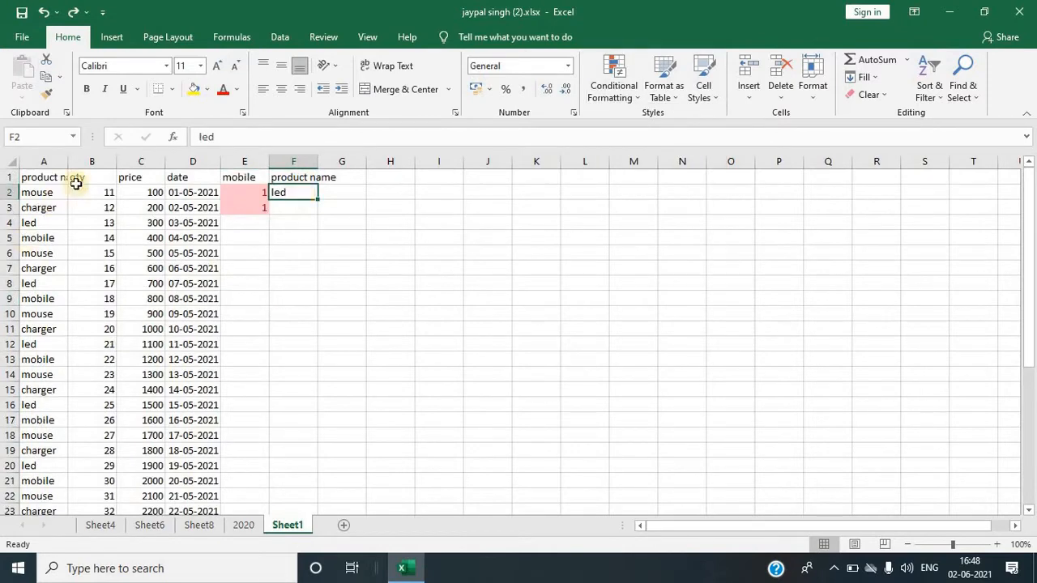
pyautogui.click(45, 224)
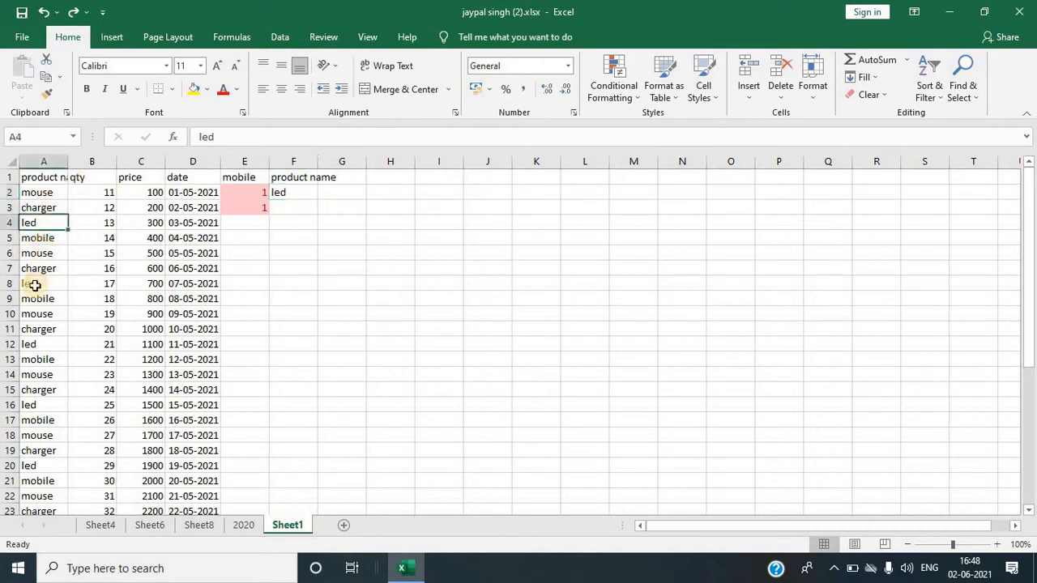
pyautogui.click(46, 284)
pyautogui.click(45, 344)
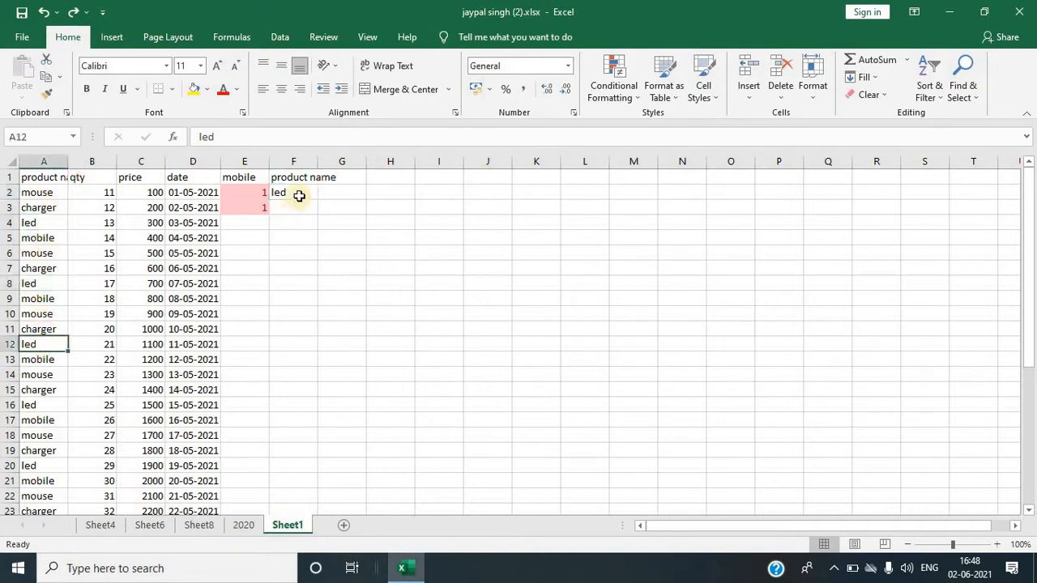
# Step: Change the product name in cell F2 to mouse
pyautogui.click(296, 193)
pyautogui.write('moui')
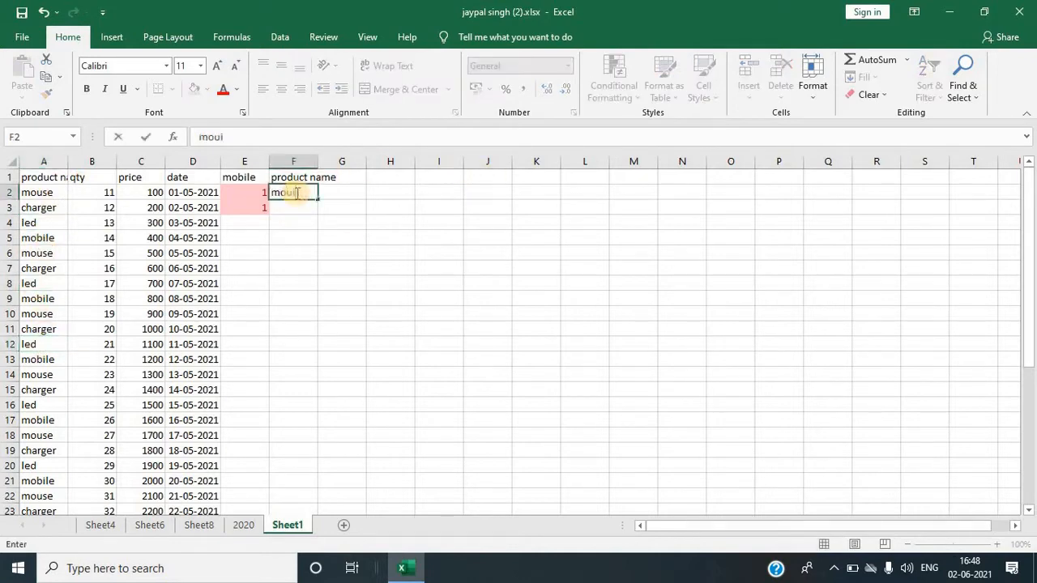
pyautogui.write('sese')
pyautogui.press('Return')
pyautogui.click(282, 191)
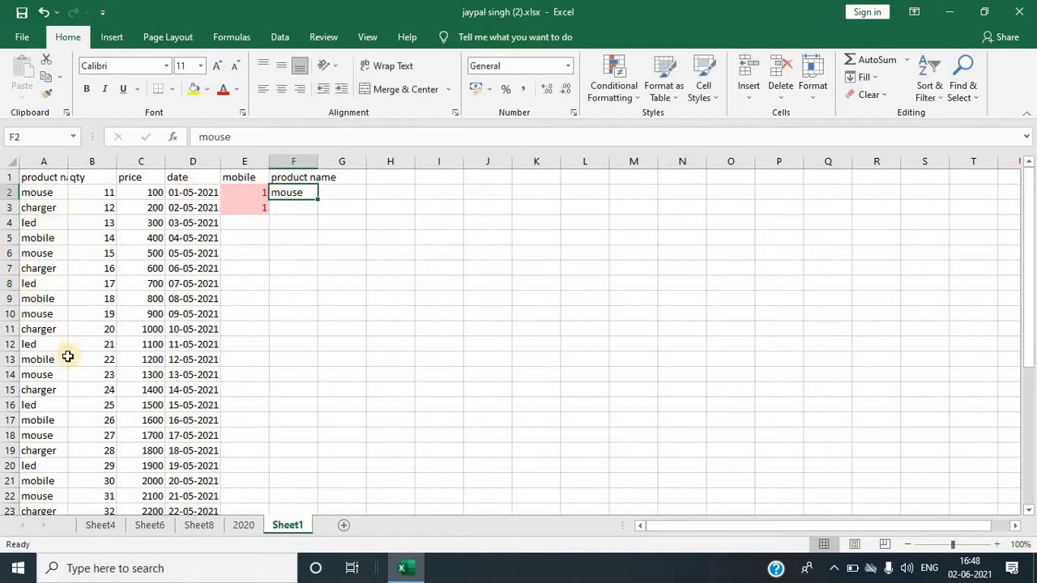
pyautogui.click(314, 328)
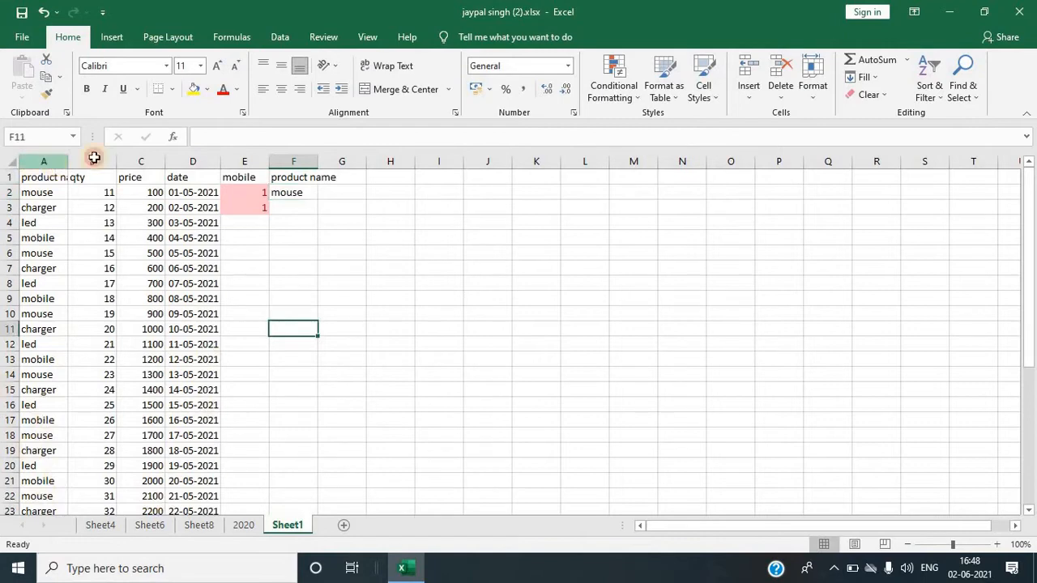
# Step: Create a new formula-based conditional formatting rule on columns A to D using the formula =$A1=$F2
pyautogui.moveTo(44, 161); pyautogui.dragTo(201, 162)
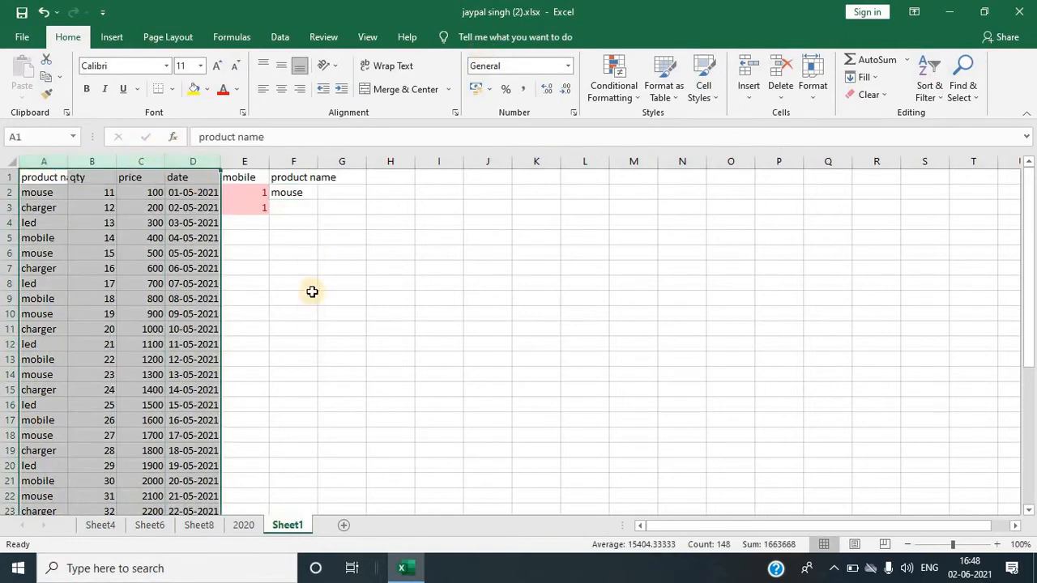
pyautogui.click(637, 95)
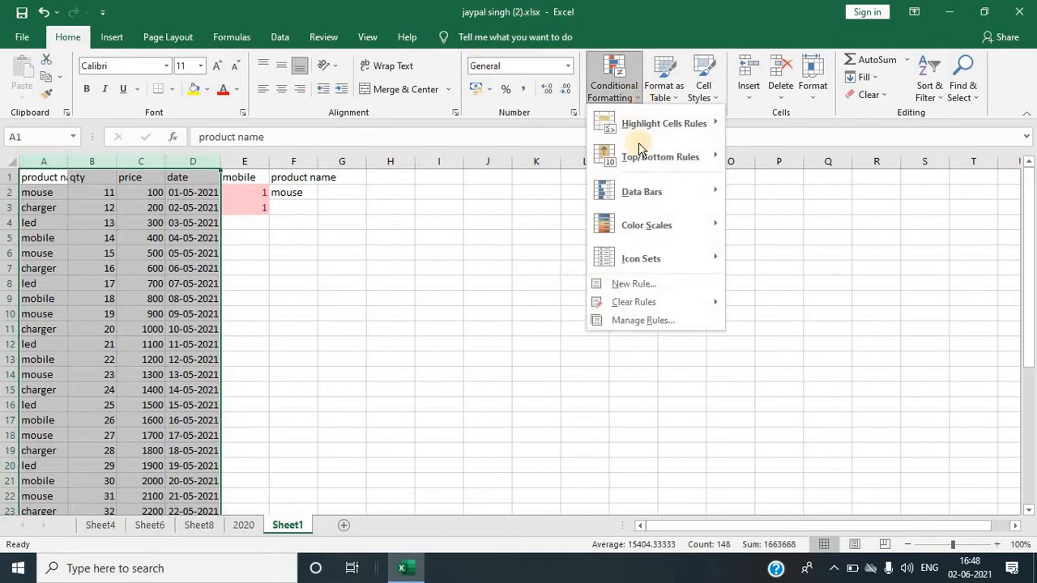
pyautogui.click(639, 283)
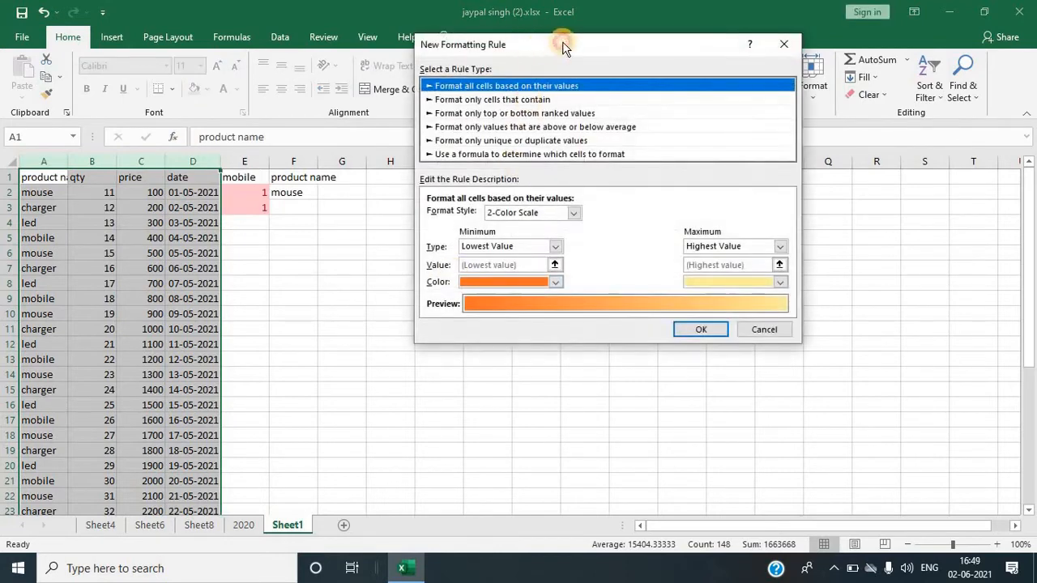
pyautogui.moveTo(563, 46); pyautogui.dragTo(612, 43)
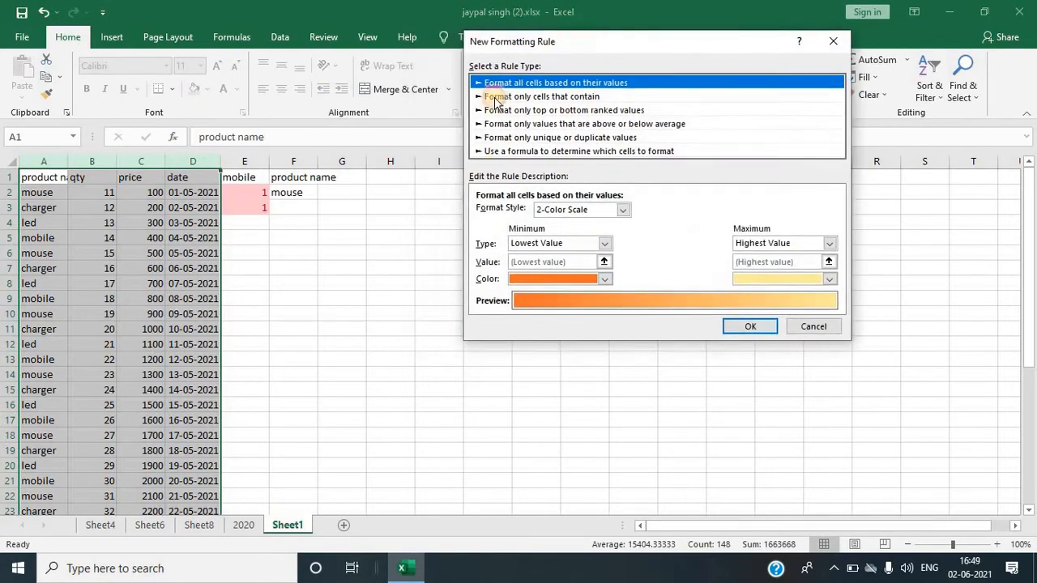
pyautogui.click(545, 151)
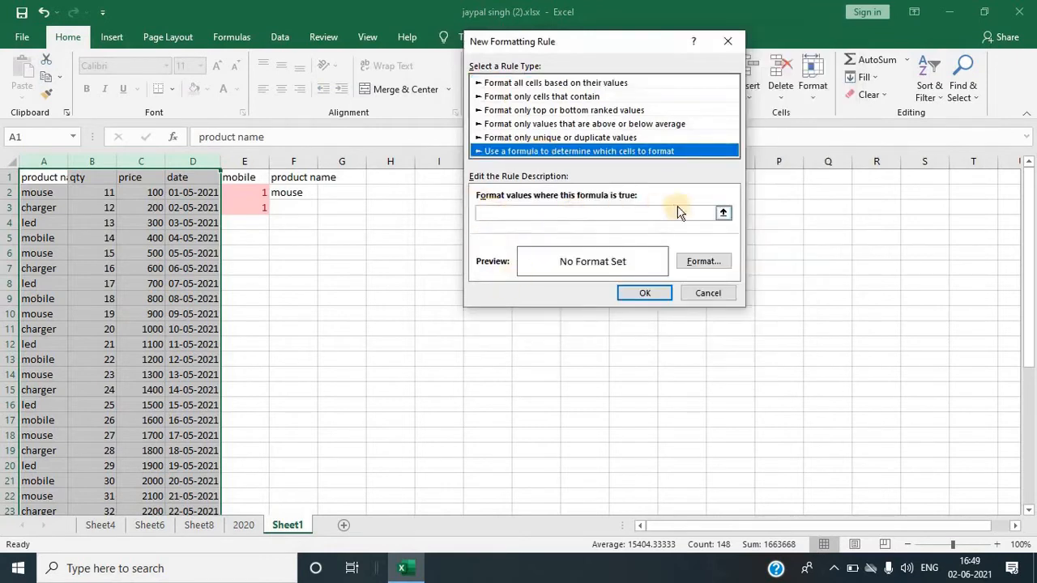
pyautogui.click(503, 214)
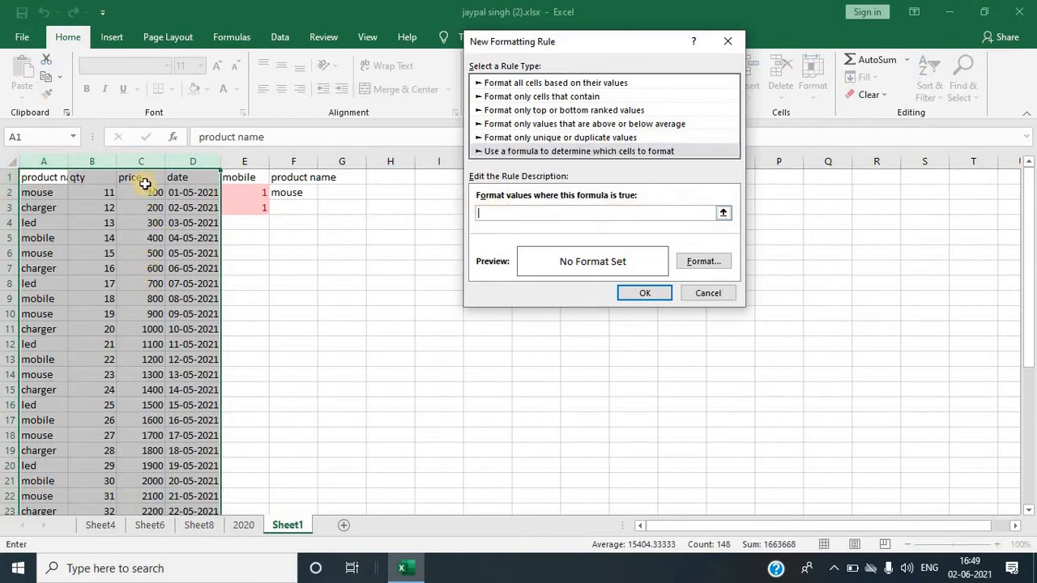
pyautogui.click(37, 179)
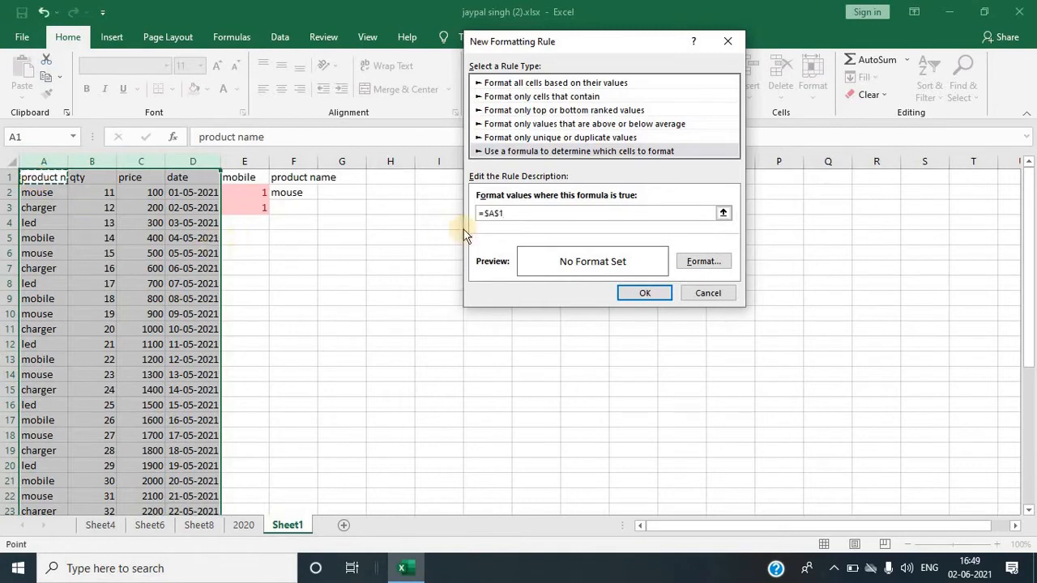
pyautogui.click(501, 213)
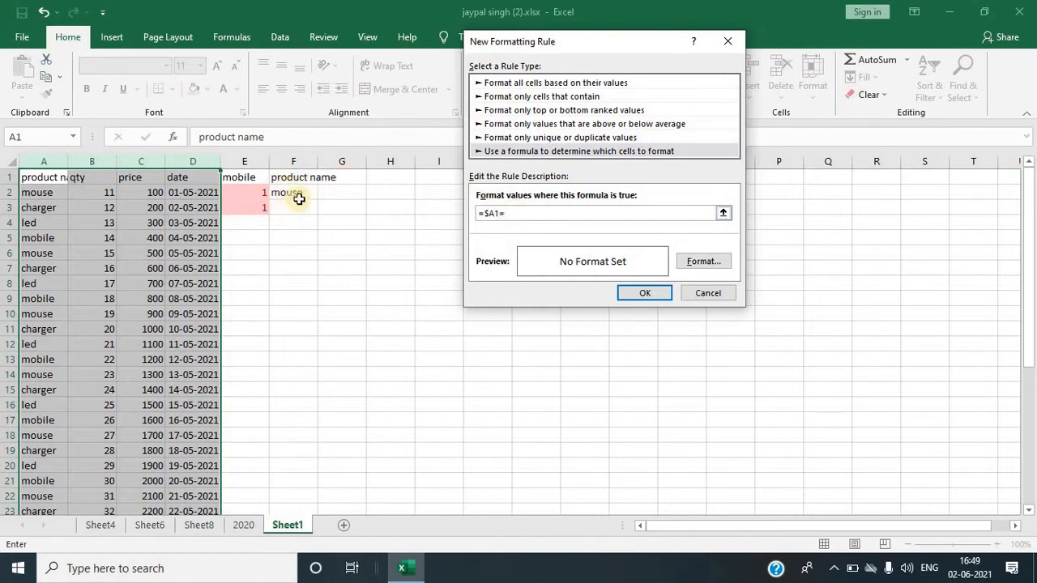
pyautogui.click(289, 194)
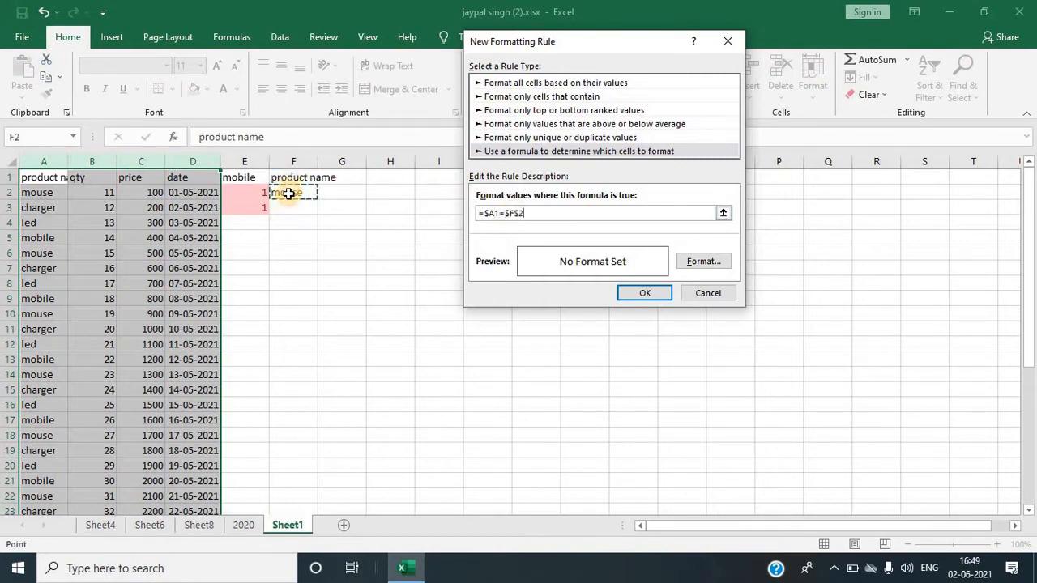
# Step: Set the rule's format to a yellow fill and apply the rule
pyautogui.click(703, 261)
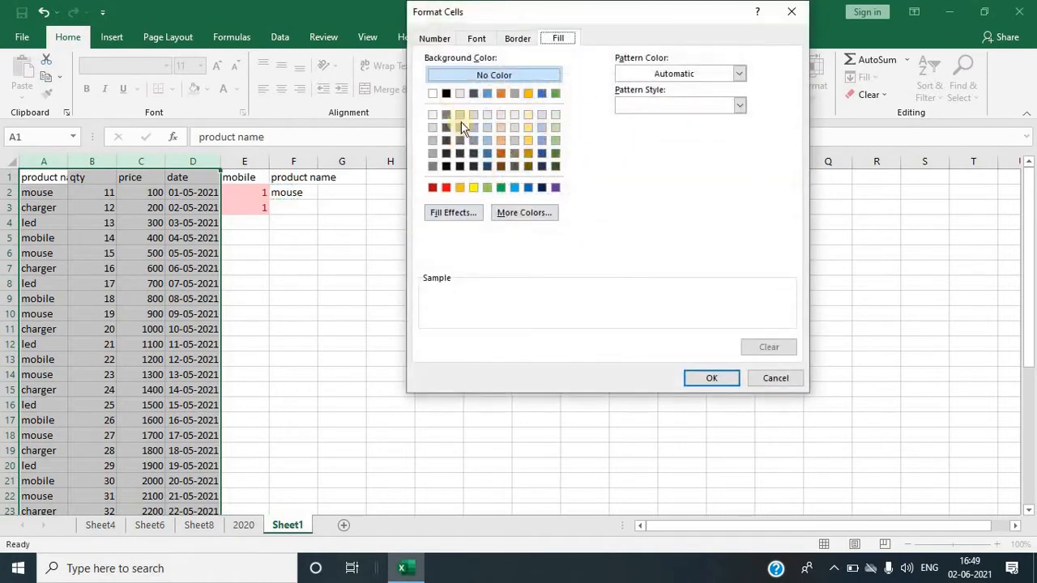
pyautogui.click(474, 187)
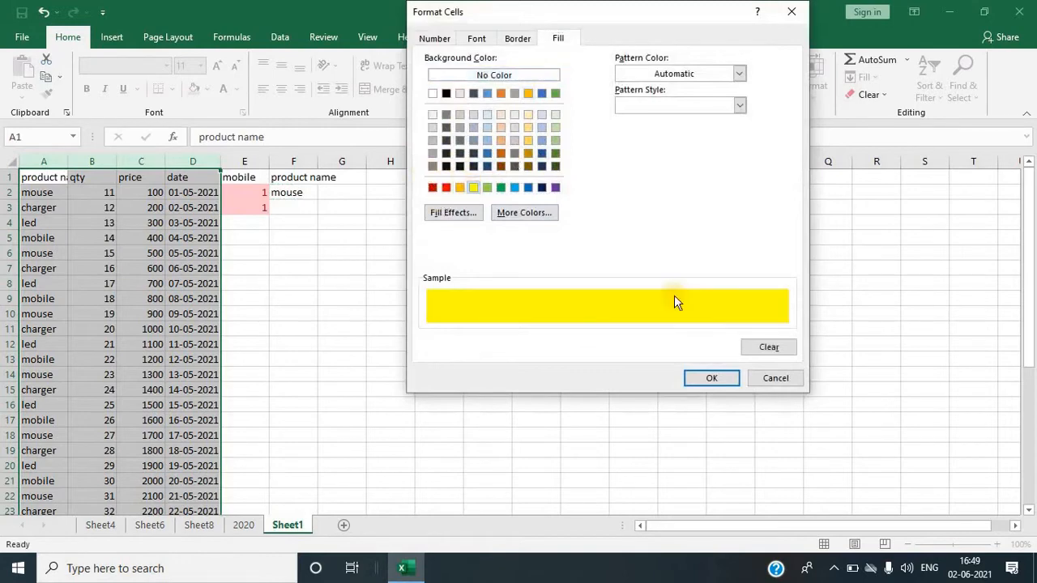
pyautogui.click(712, 380)
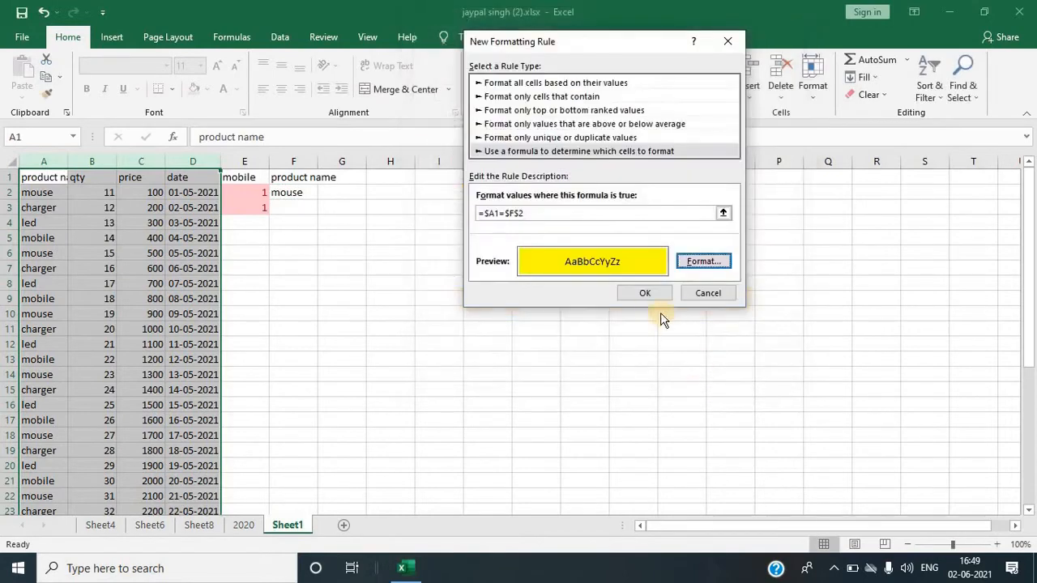
pyautogui.click(652, 297)
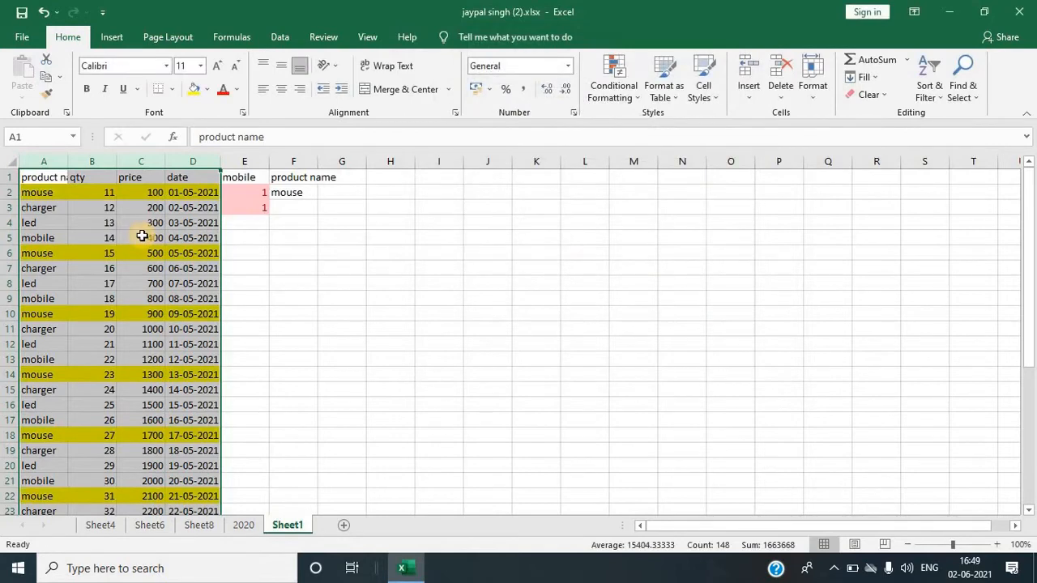
# Step: Change the product name in cell F2 to led
pyautogui.click(300, 196)
pyautogui.write('l')
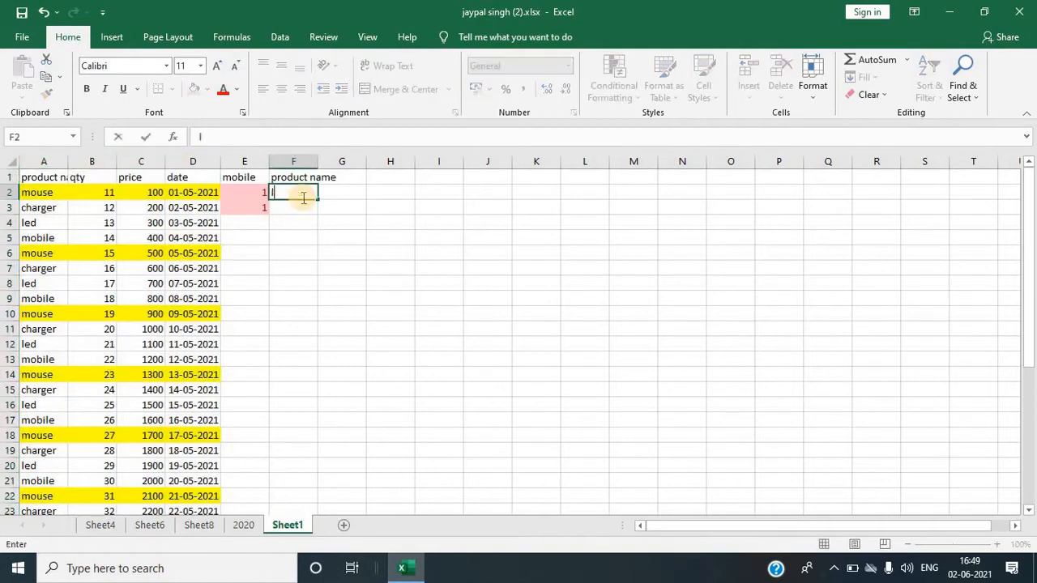
pyautogui.write('ed')
pyautogui.press('Return')
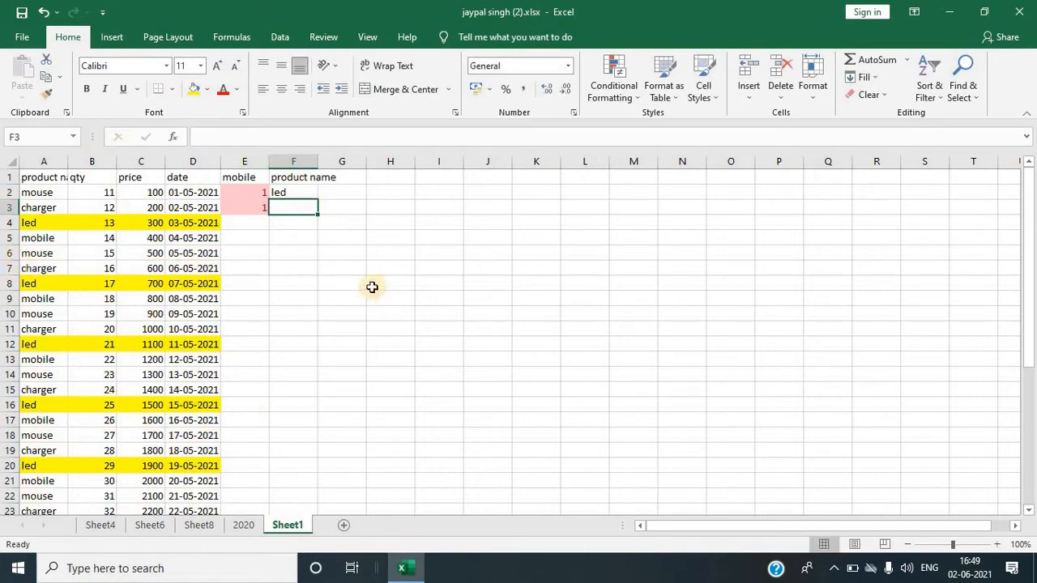
# Step: Format the data range A1:D37 as a table with headers using a light table style
pyautogui.click(356, 269)
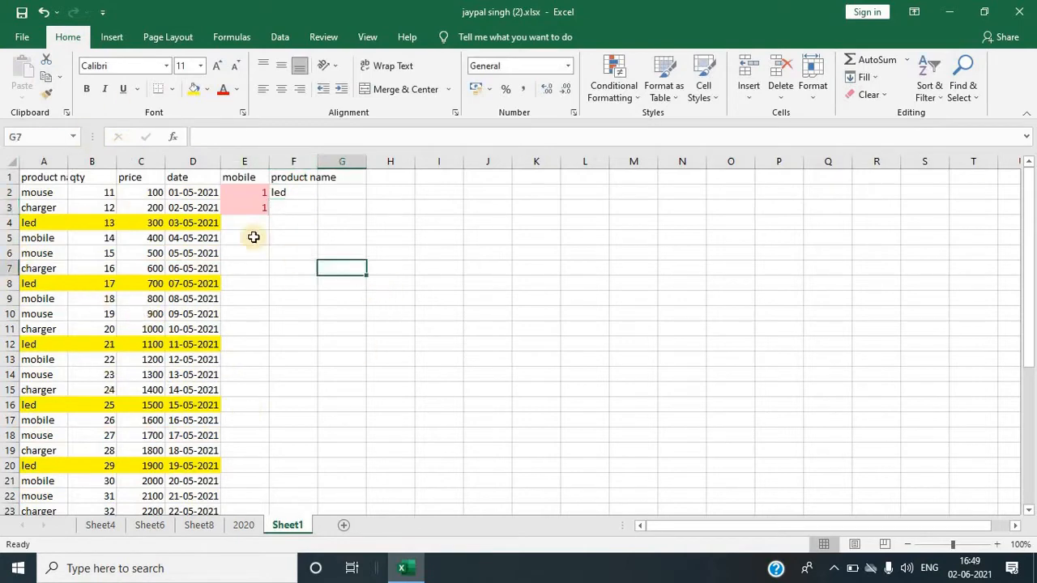
pyautogui.click(288, 297)
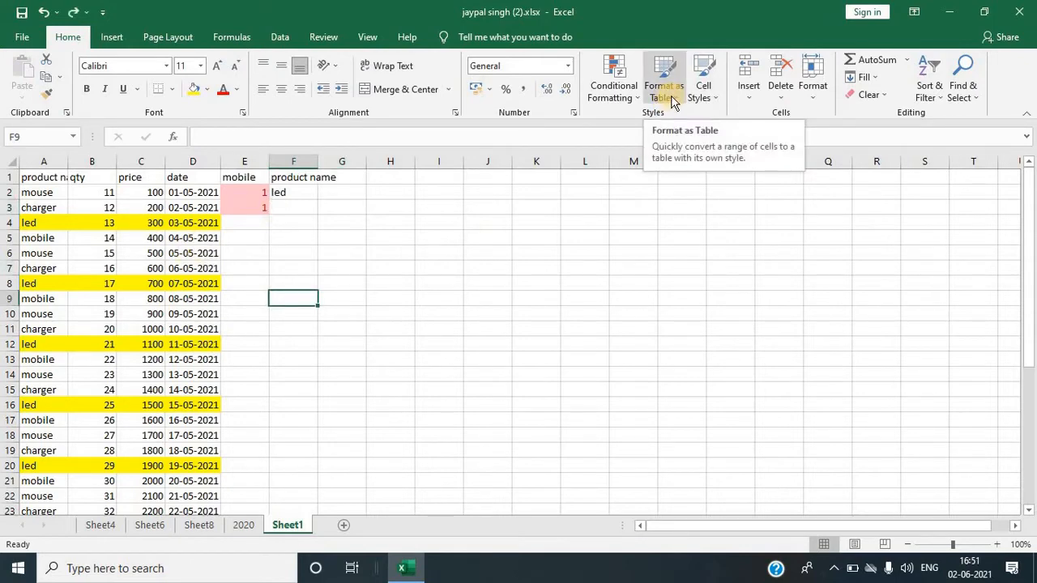
pyautogui.click(49, 178)
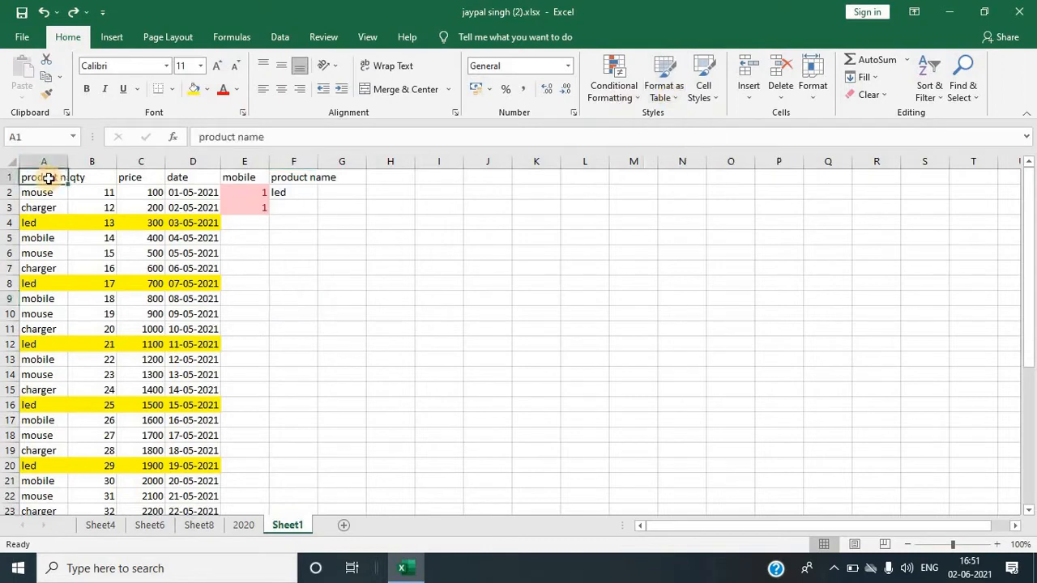
pyautogui.hotkey('shift', 'Down')
pyautogui.hotkey('shift', 'Right')
pyautogui.hotkey('shift', 'Right')
pyautogui.hotkey('shift', 'Right')
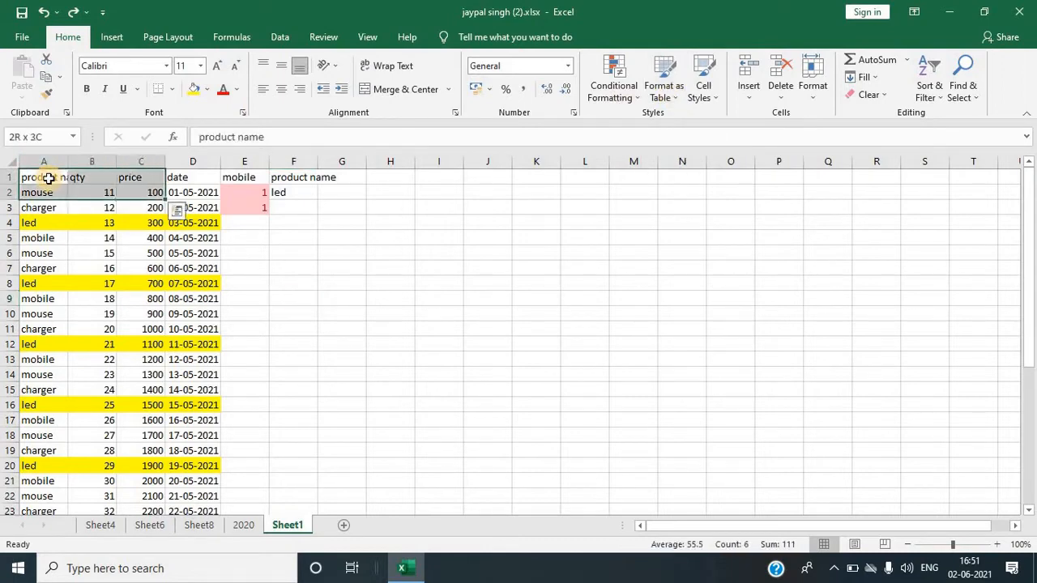
pyautogui.hotkey('ctrl', 'shift', 'Down')
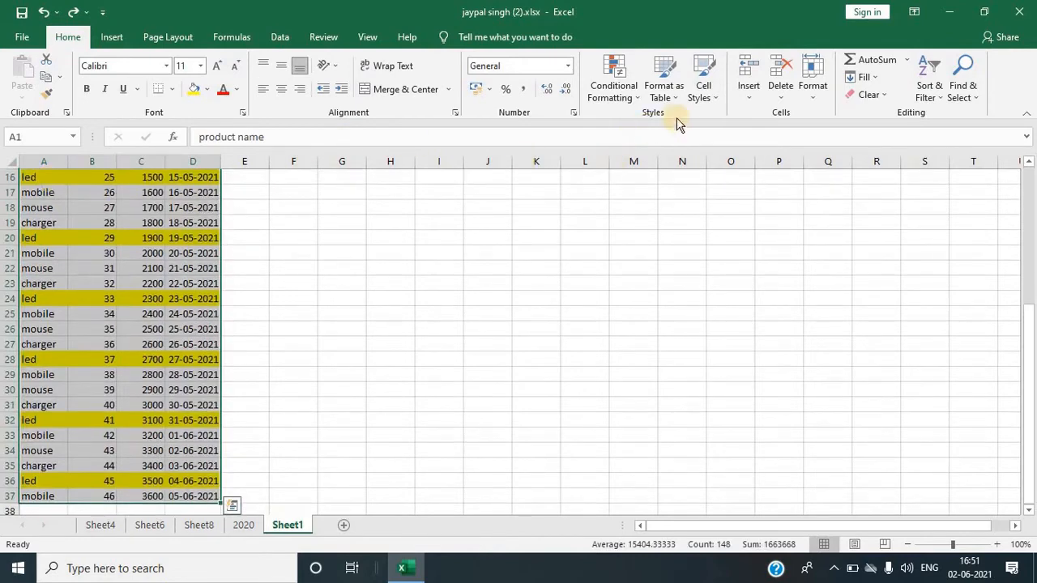
pyautogui.click(677, 98)
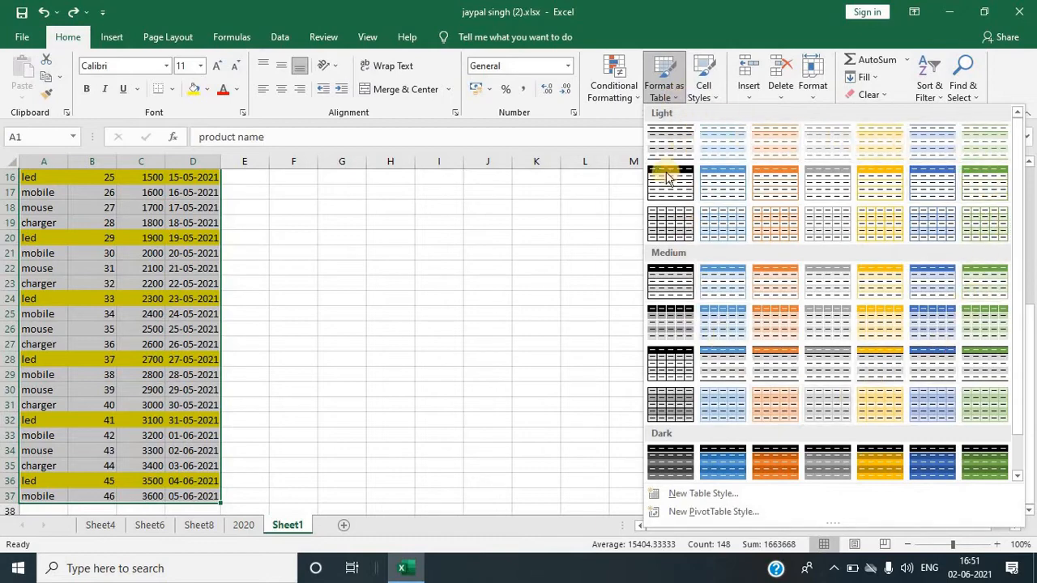
pyautogui.click(665, 141)
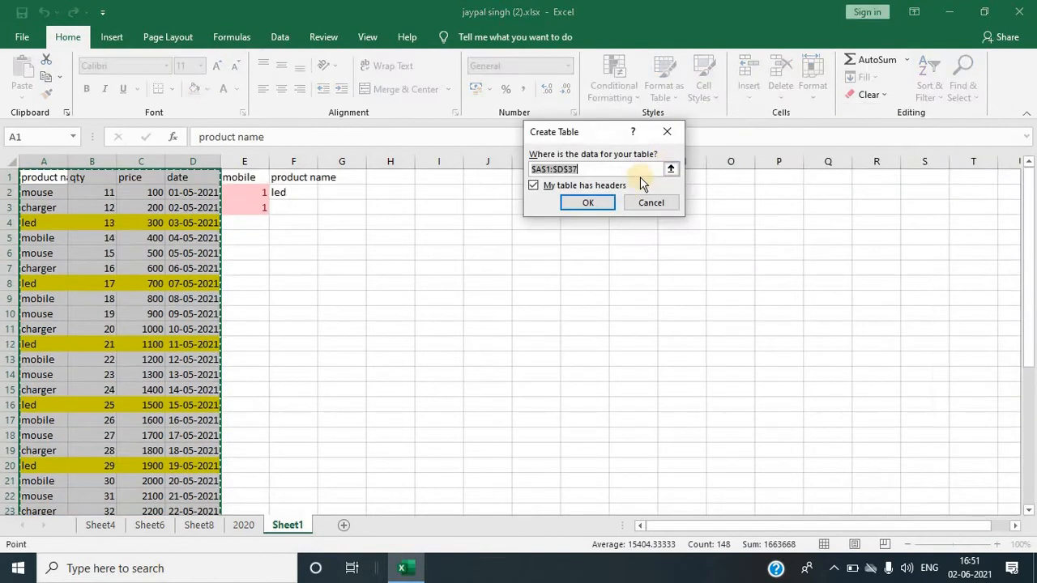
pyautogui.click(592, 203)
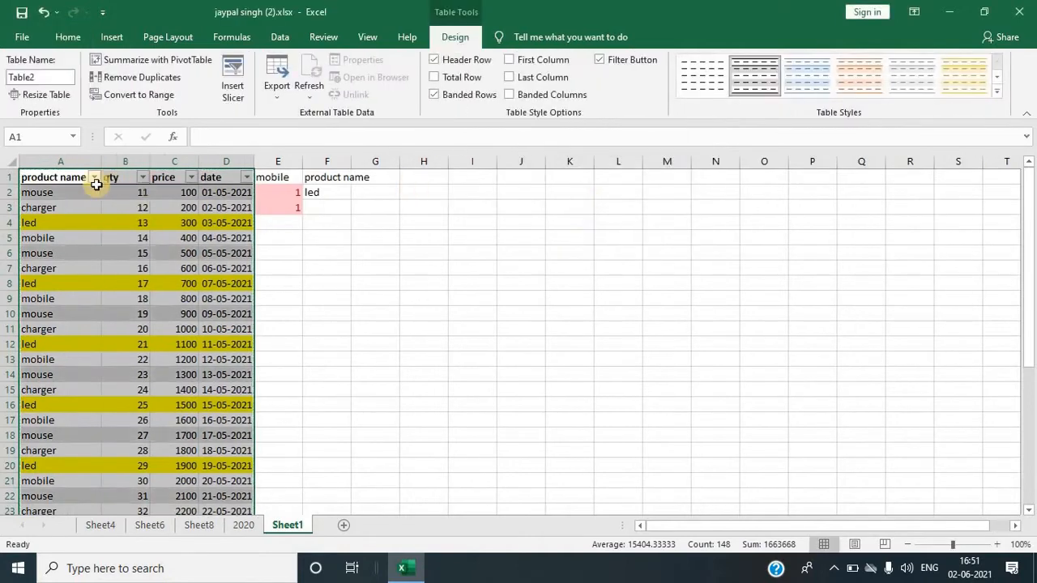
# Step: Browse the new table and open the column filter menus without applying any filter
pyautogui.scroll(-6, 126, 296)
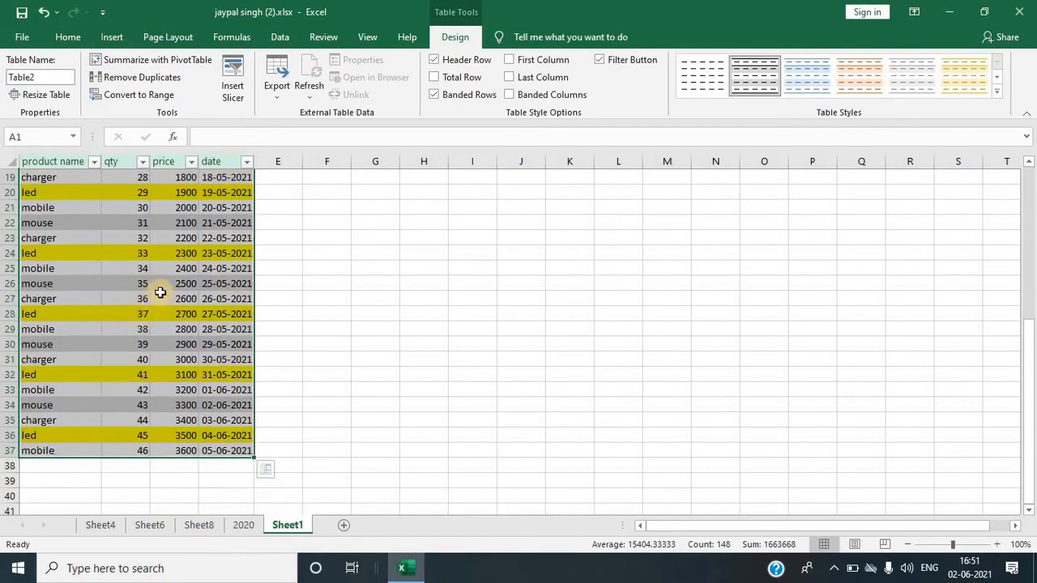
pyautogui.scroll(5, 148, 273)
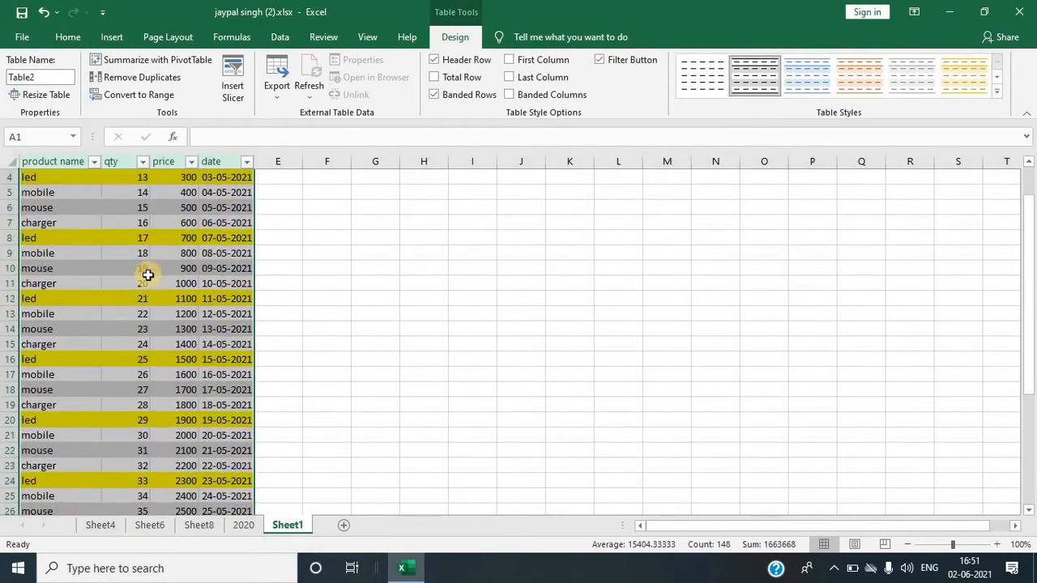
pyautogui.scroll(1, 148, 274)
pyautogui.click(183, 223)
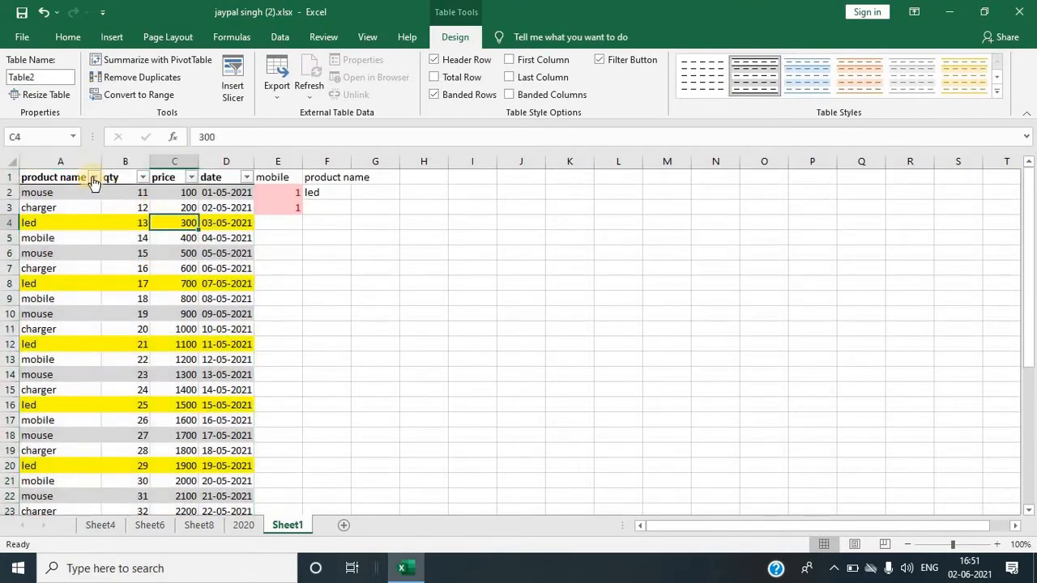
pyautogui.click(246, 176)
pyautogui.click(143, 177)
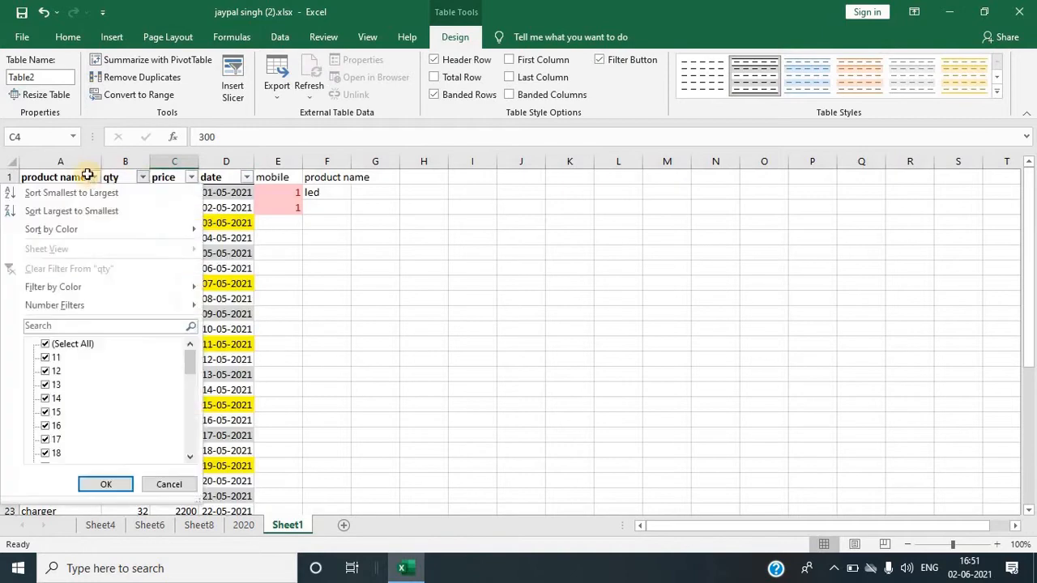
pyautogui.press('Escape')
pyautogui.scroll(-6, 76, 243)
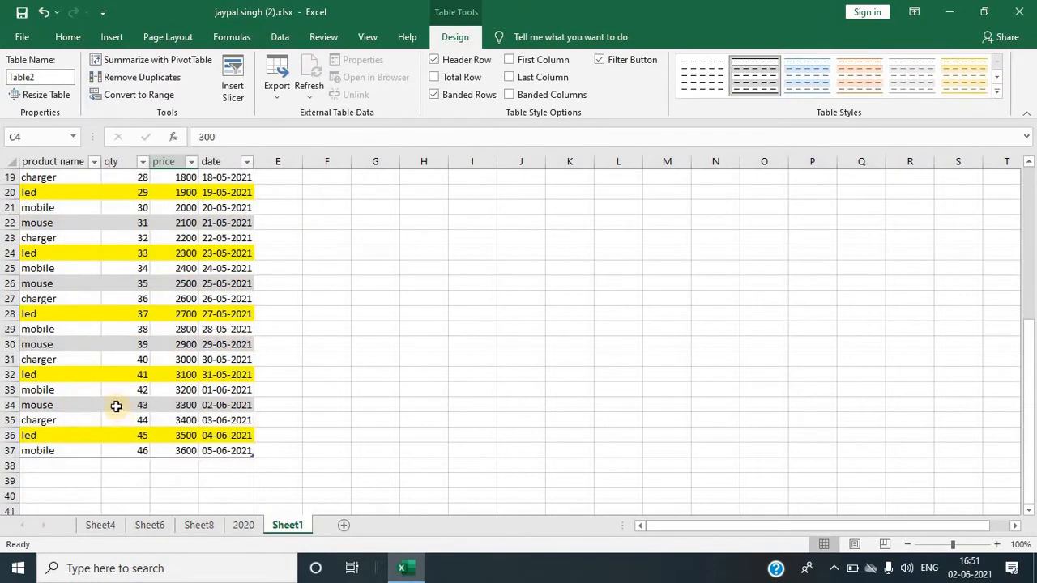
pyautogui.scroll(6, 87, 362)
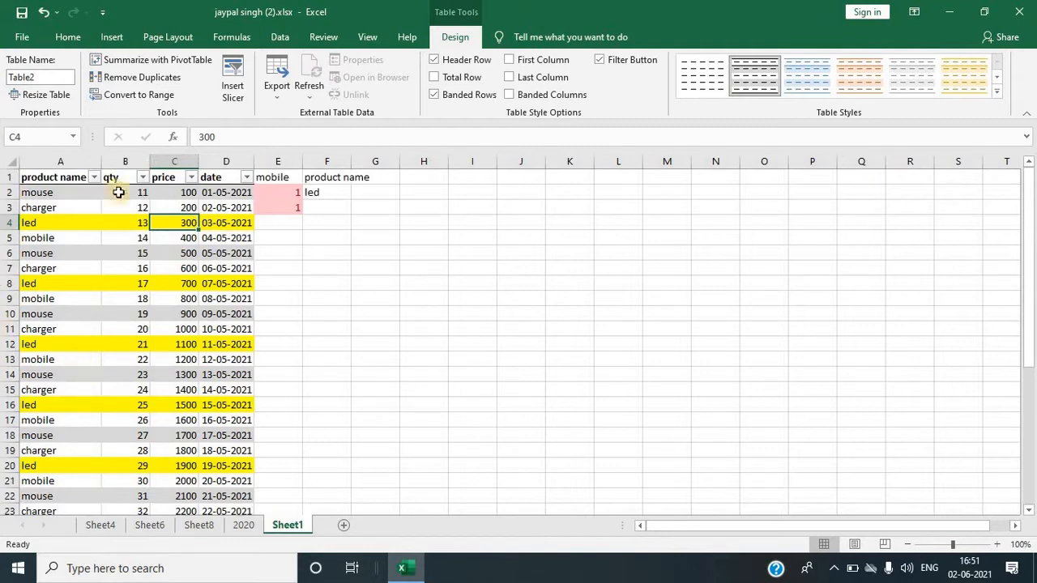
# Step: Filter the product name column to show only mouse
pyautogui.click(94, 177)
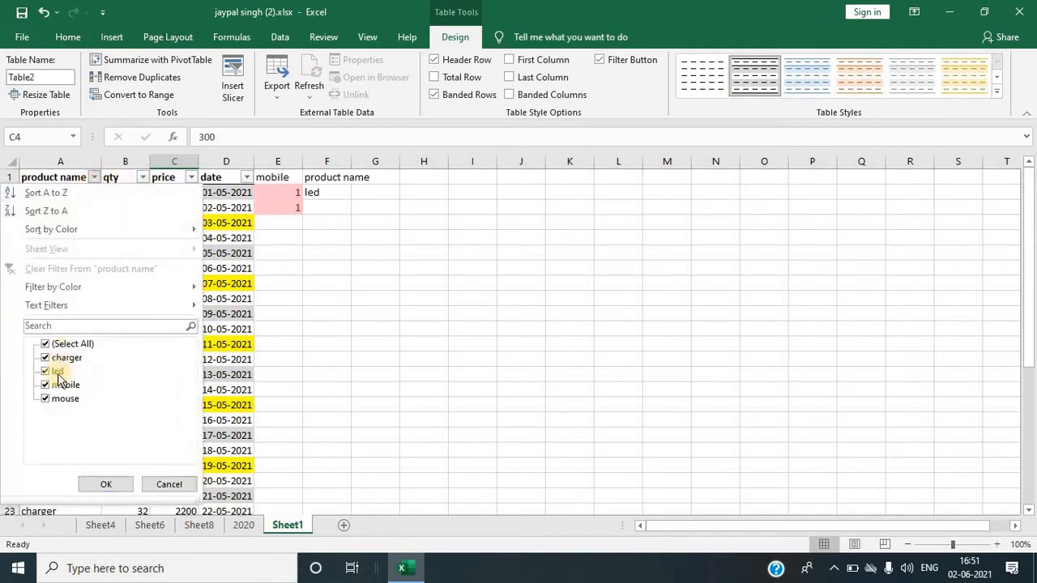
pyautogui.click(45, 344)
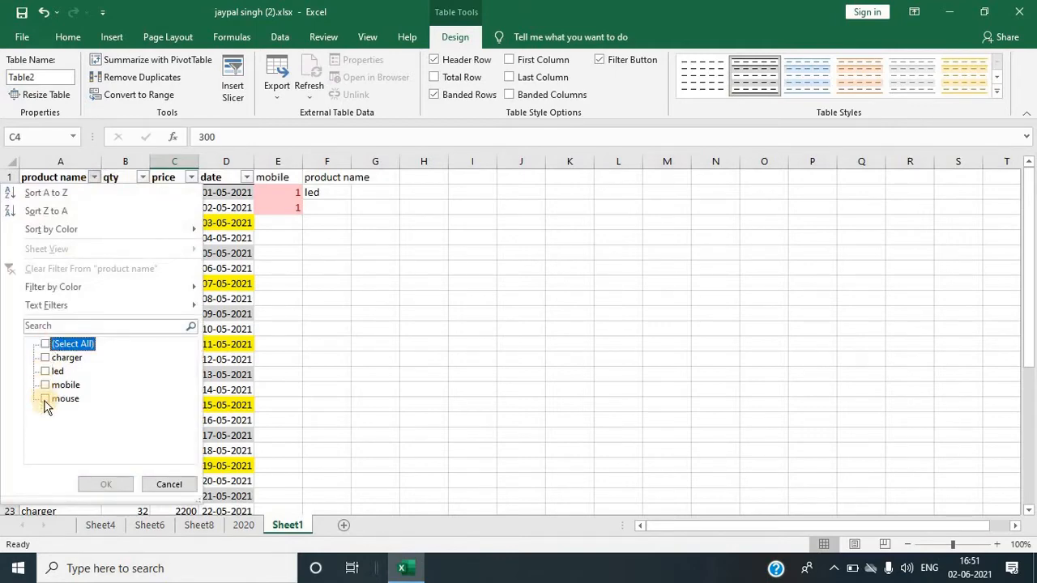
pyautogui.click(45, 399)
pyautogui.click(106, 485)
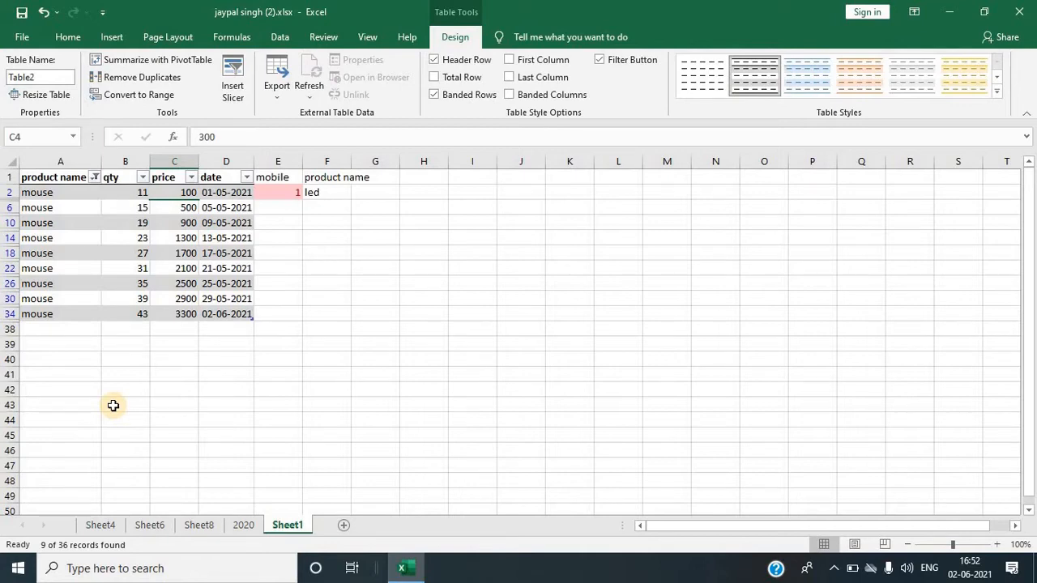
# Step: Change the product name filter to show only mobile
pyautogui.click(94, 177)
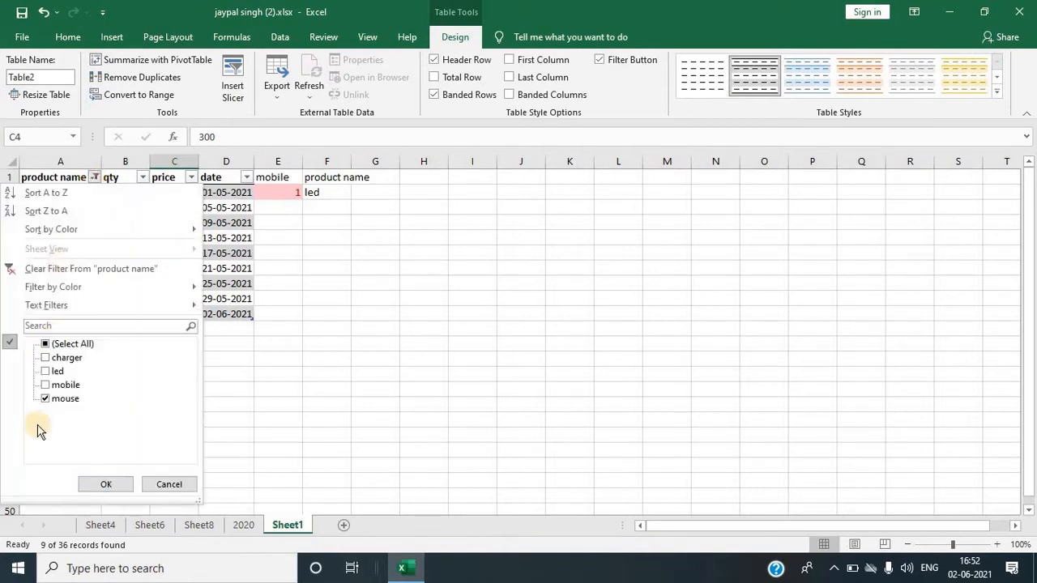
pyautogui.click(45, 399)
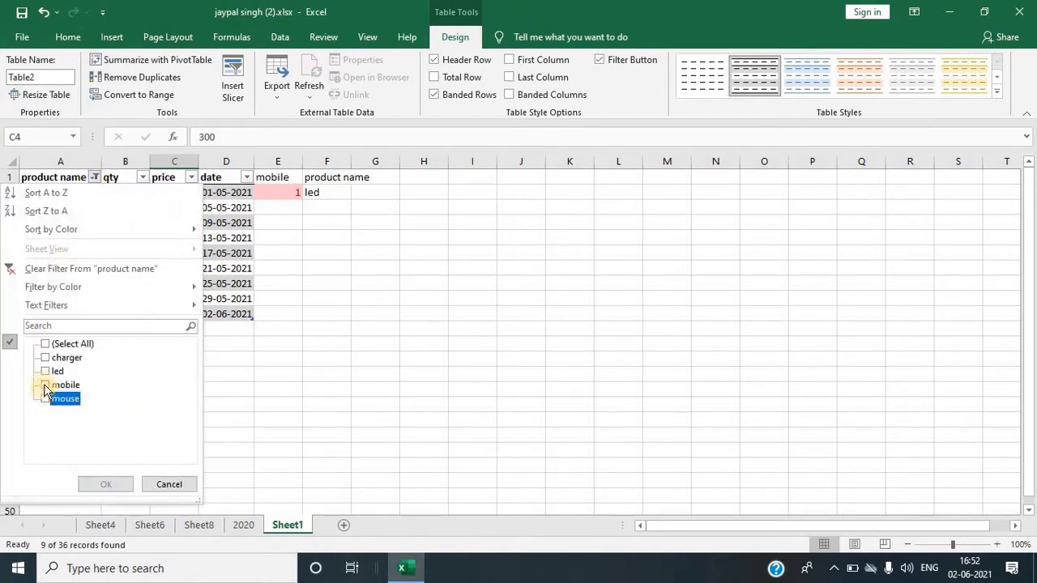
pyautogui.click(45, 386)
pyautogui.click(102, 484)
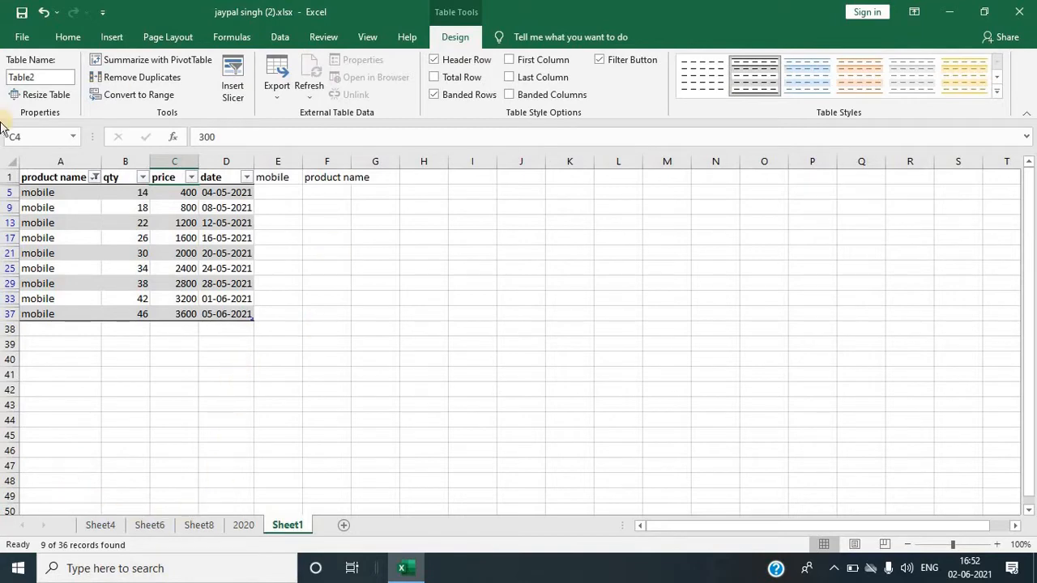
# Step: Switch to the 2020 sheet
pyautogui.click(244, 525)
pyautogui.click(381, 329)
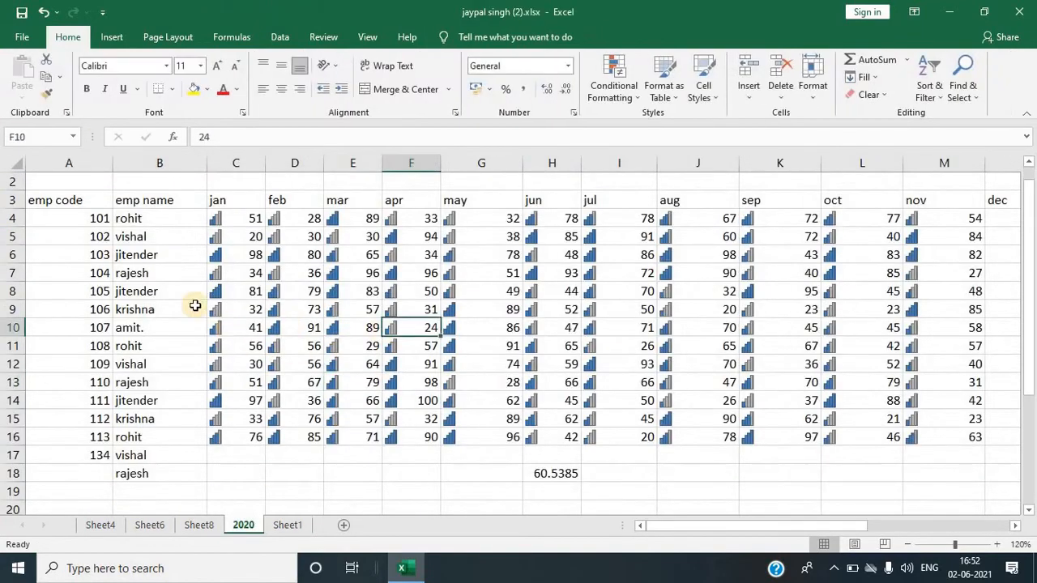
# Step: Browse the Cell Styles gallery for the employee code and name columns without applying a style
pyautogui.click(136, 290)
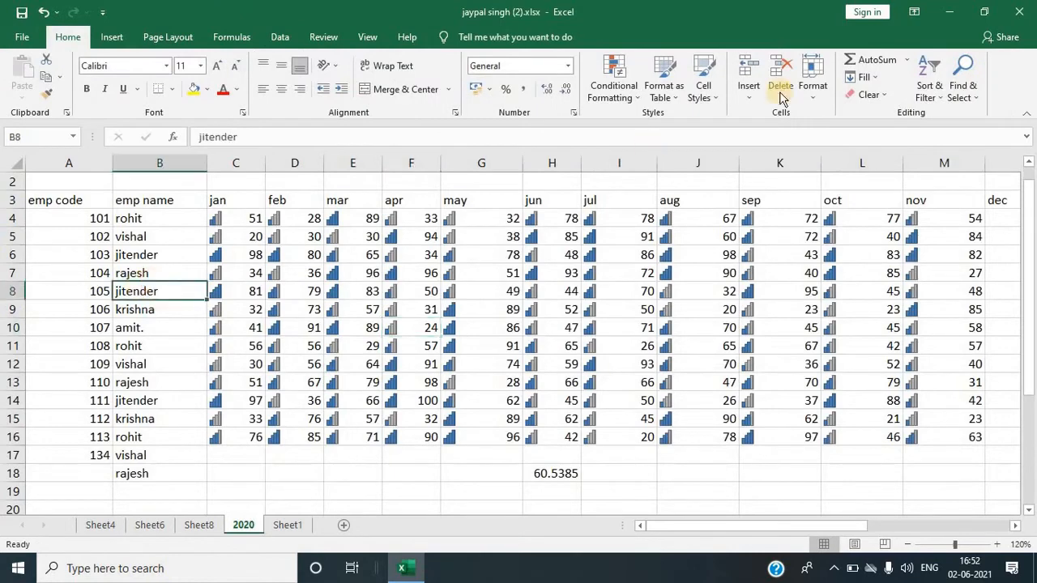
pyautogui.click(708, 92)
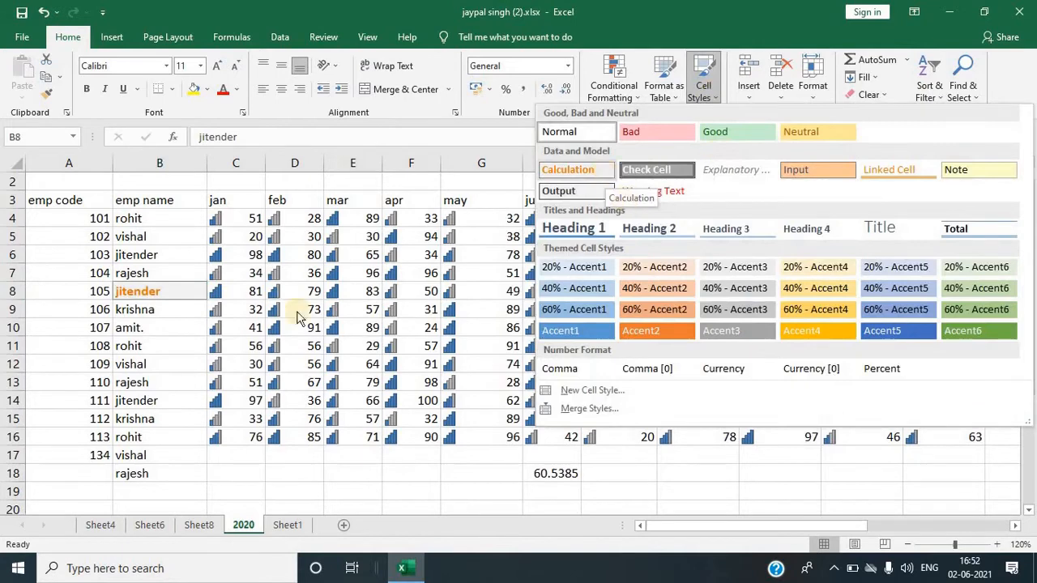
pyautogui.click(106, 307)
pyautogui.moveTo(69, 203); pyautogui.dragTo(134, 474)
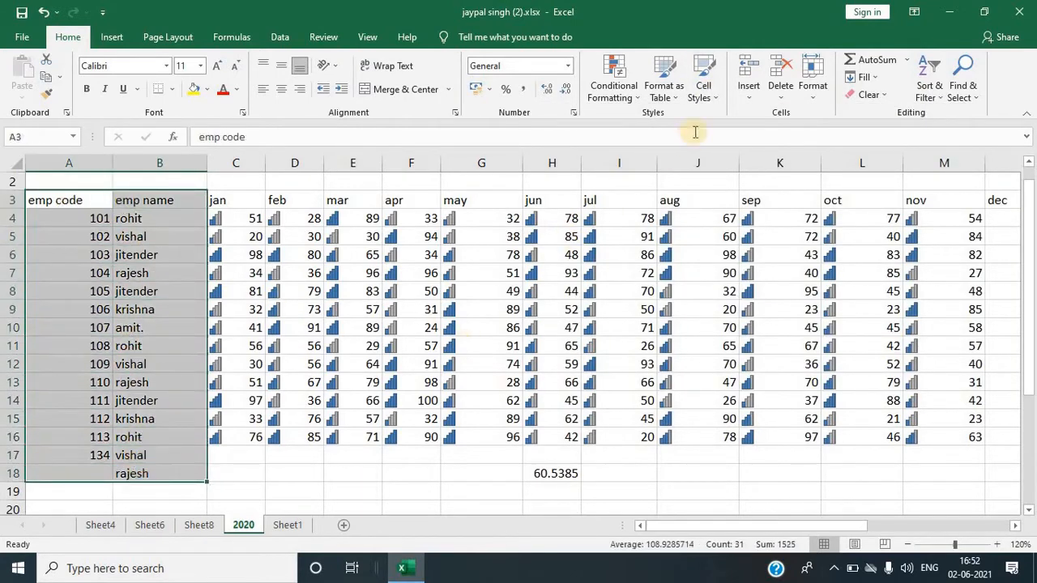
pyautogui.click(703, 88)
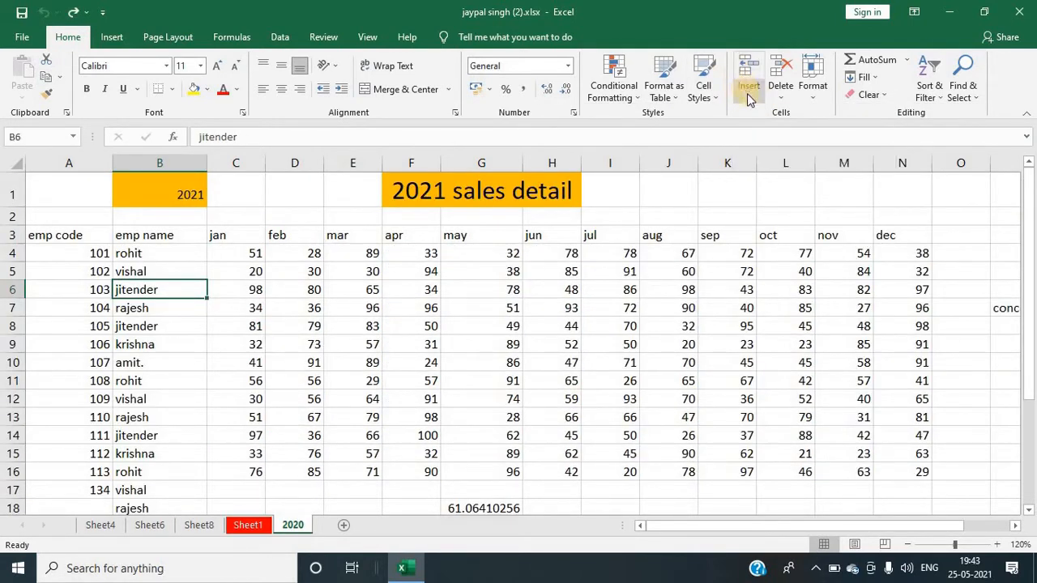
pyautogui.click(748, 97)
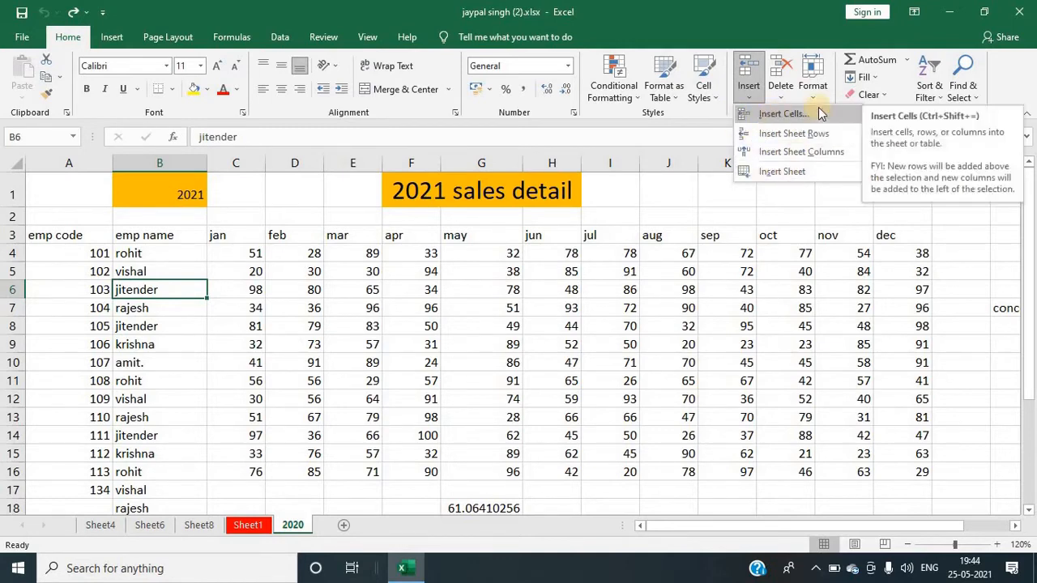
pyautogui.click(520, 231)
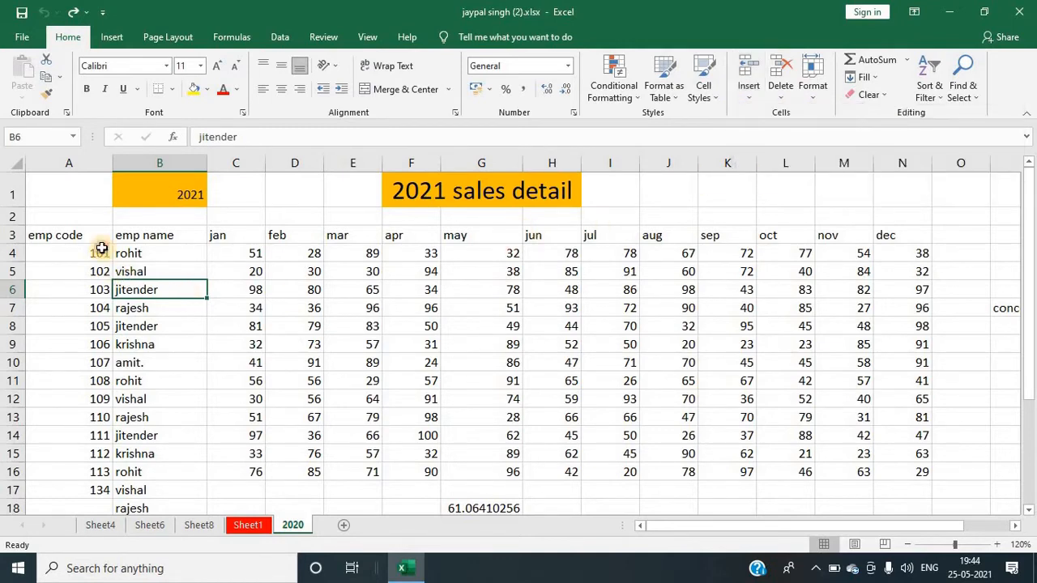
pyautogui.moveTo(101, 248); pyautogui.dragTo(974, 490)
pyautogui.click(142, 326)
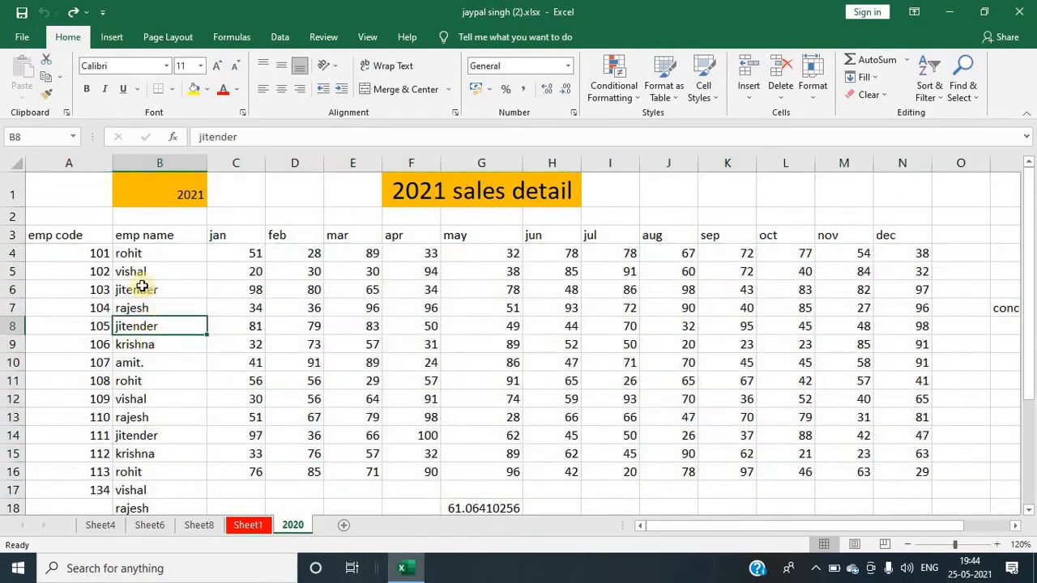
pyautogui.click(143, 292)
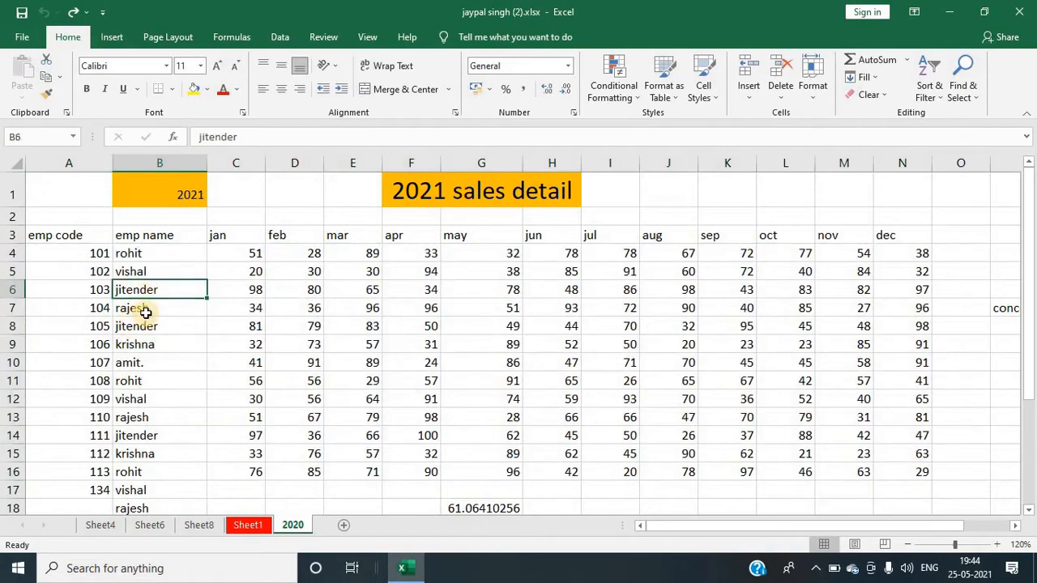
pyautogui.click(142, 310)
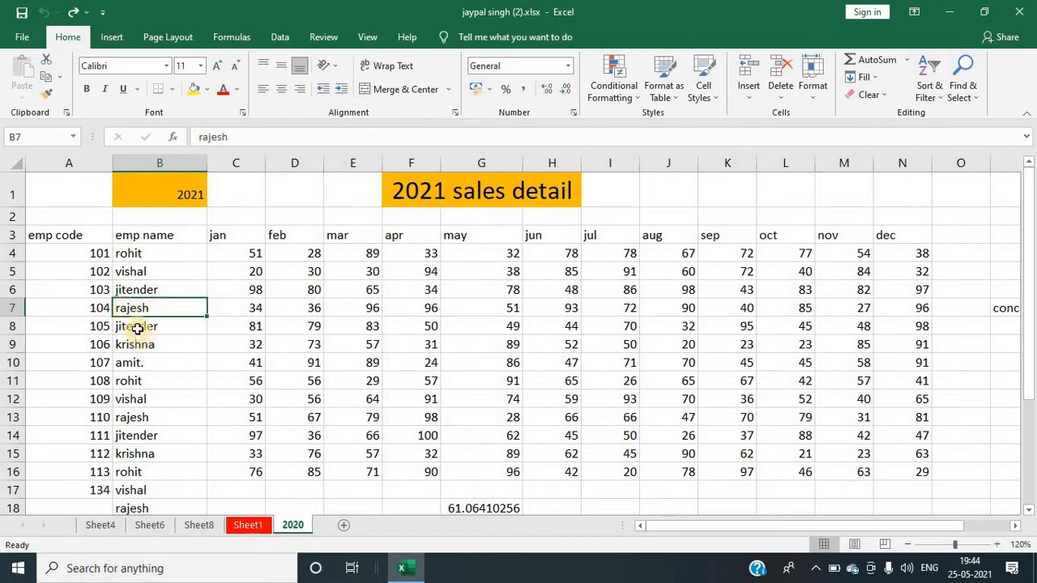
pyautogui.click(138, 328)
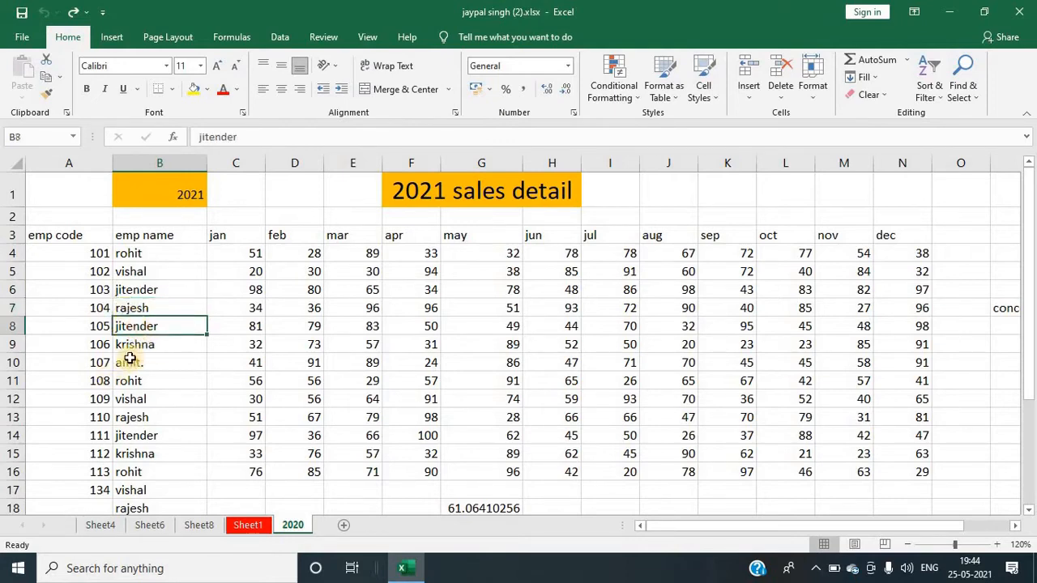
# Step: Insert a cell at B8 shifting the cells below down, and undo the insertion
pyautogui.click(746, 98)
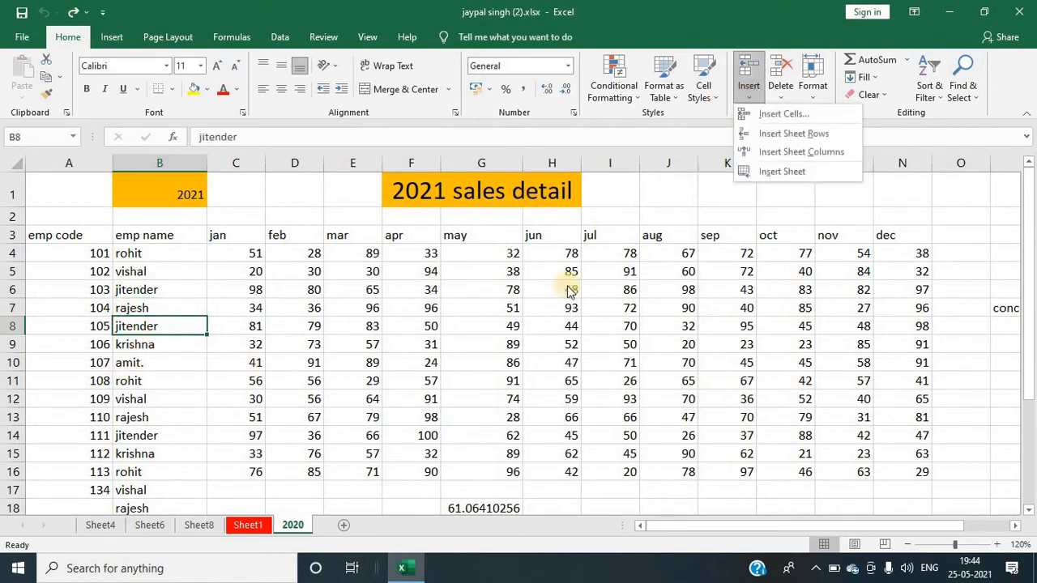
pyautogui.click(780, 116)
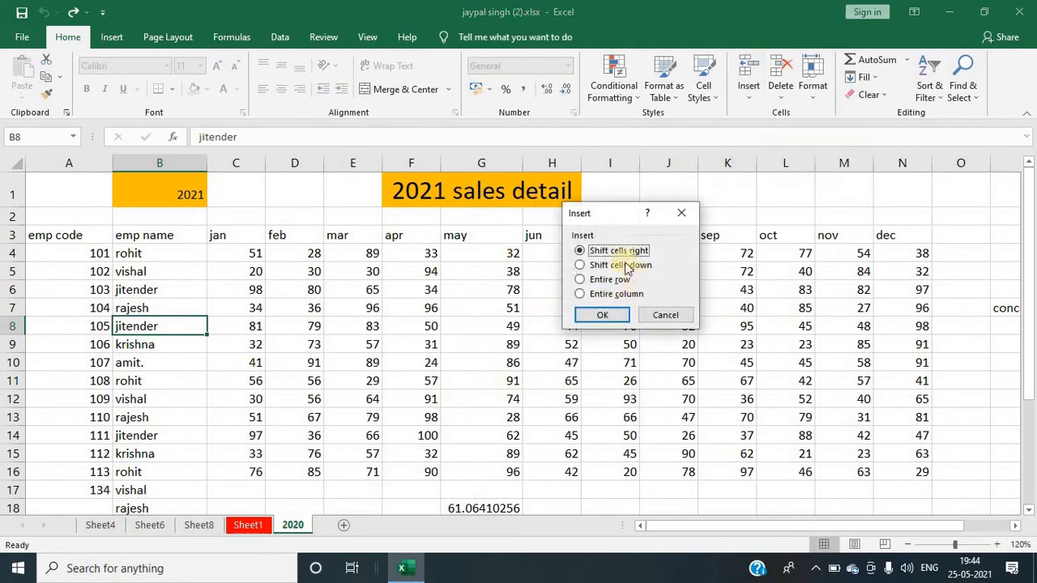
pyautogui.moveTo(611, 209); pyautogui.dragTo(475, 330)
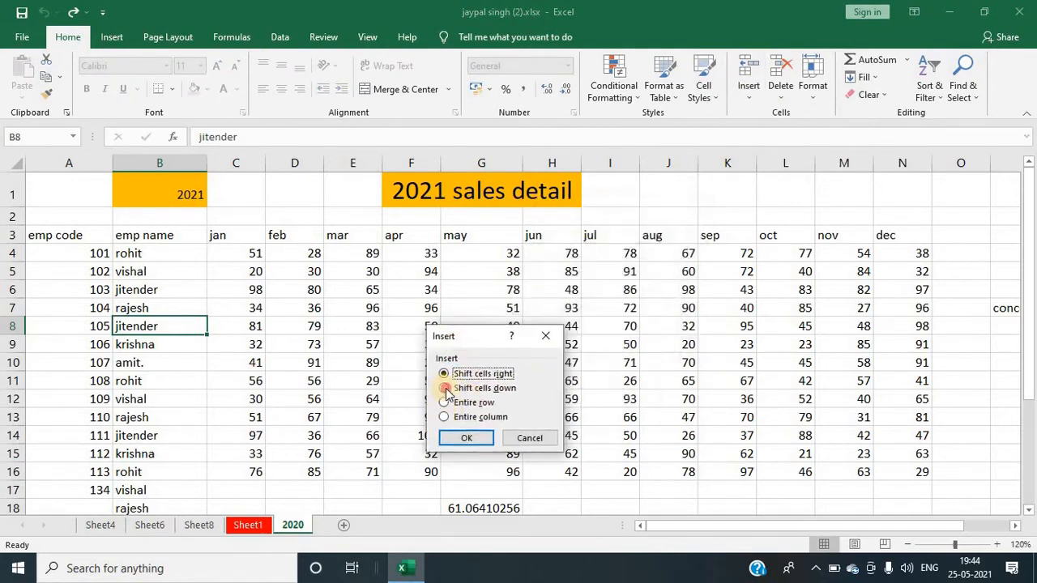
pyautogui.click(445, 389)
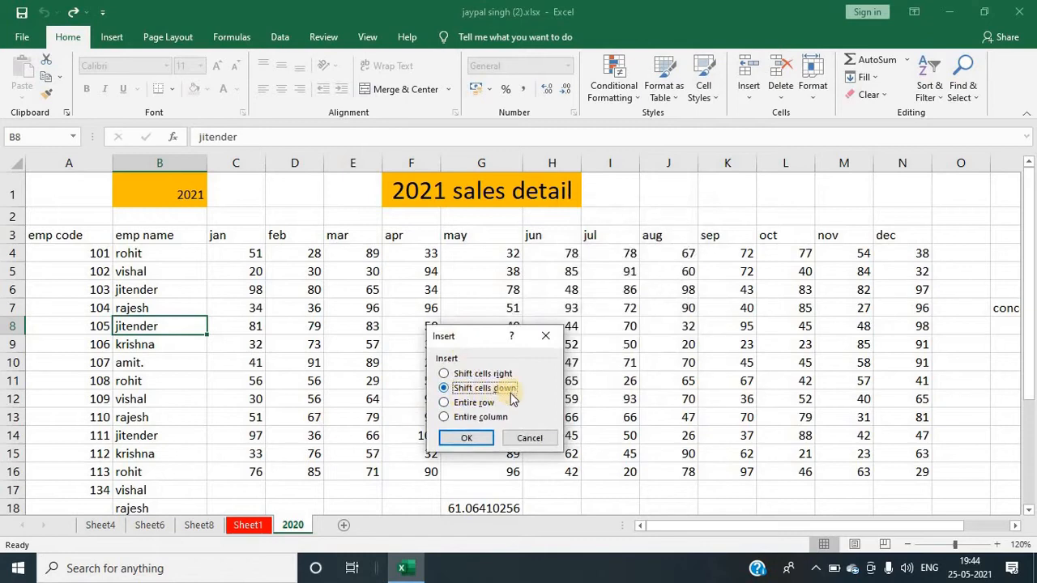
pyautogui.click(480, 437)
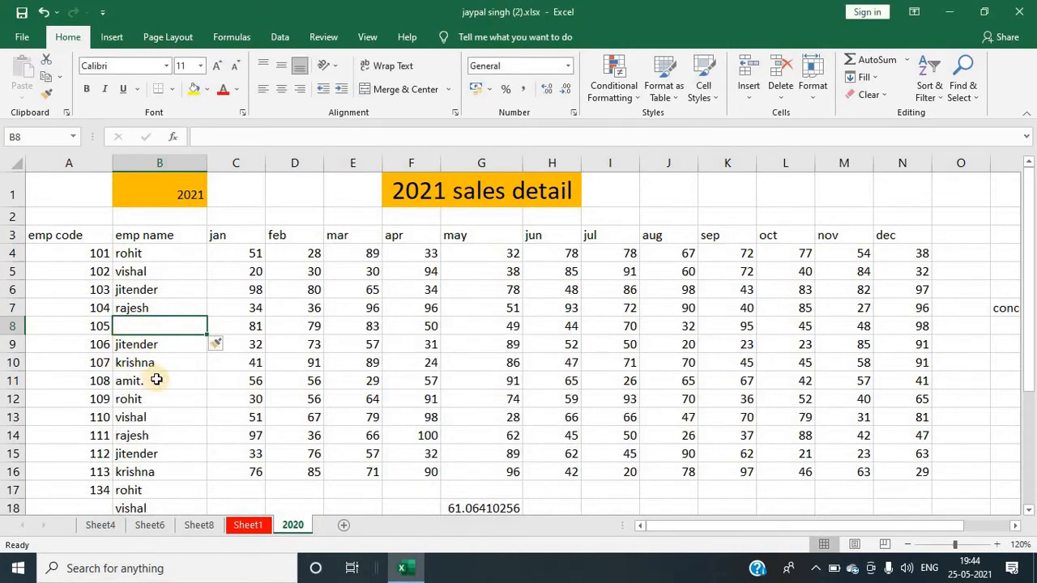
pyautogui.hotkey('ctrl', 'z')
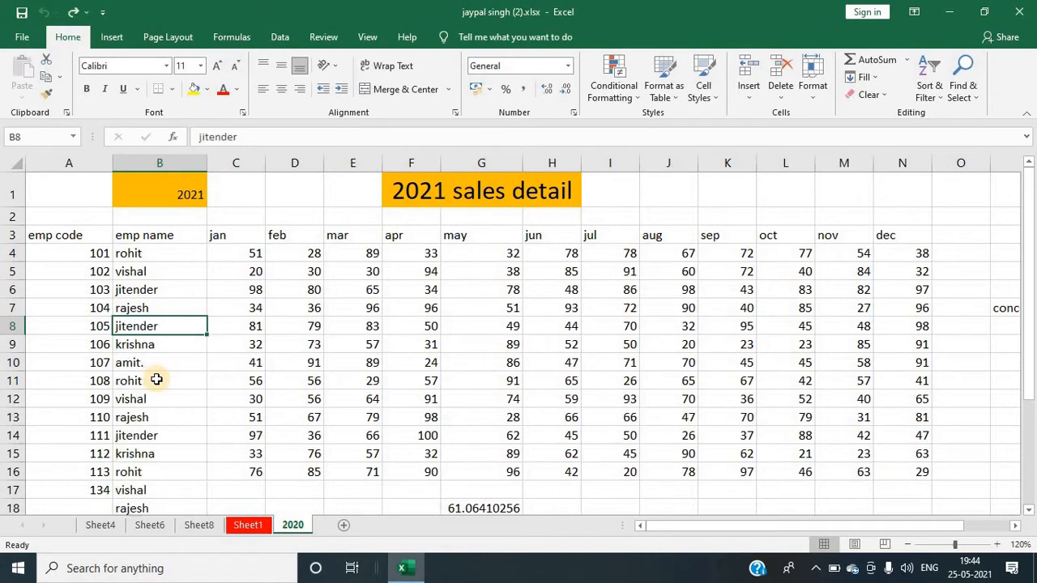
pyautogui.hotkey('ctrl', 'shift', '=')
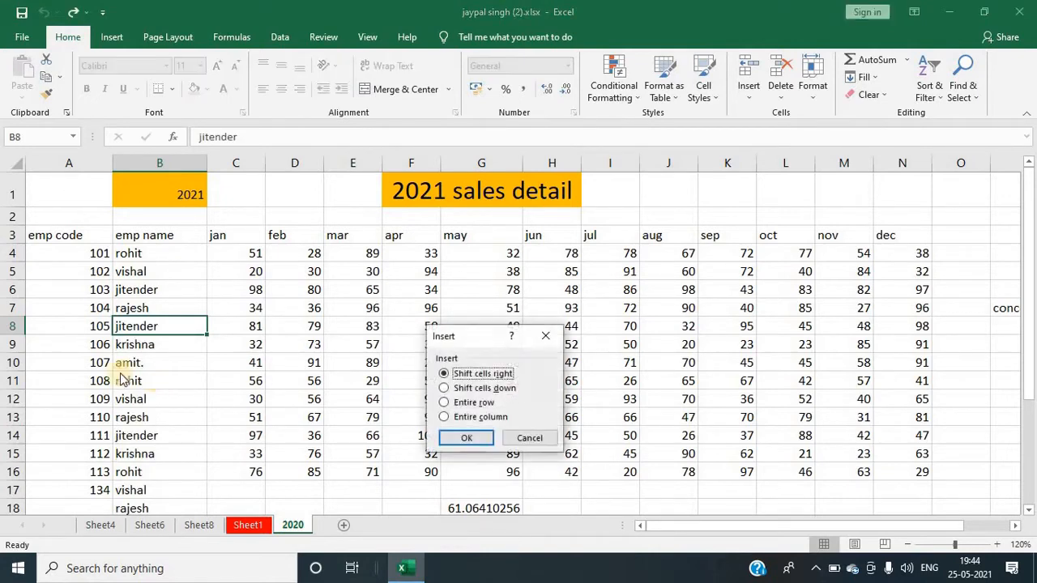
pyautogui.click(545, 336)
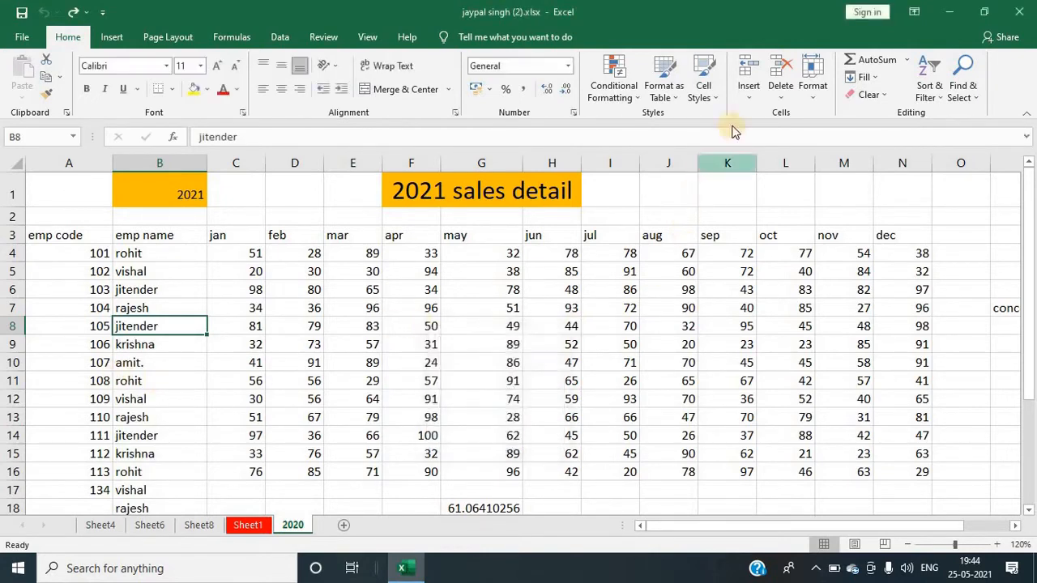
pyautogui.click(746, 93)
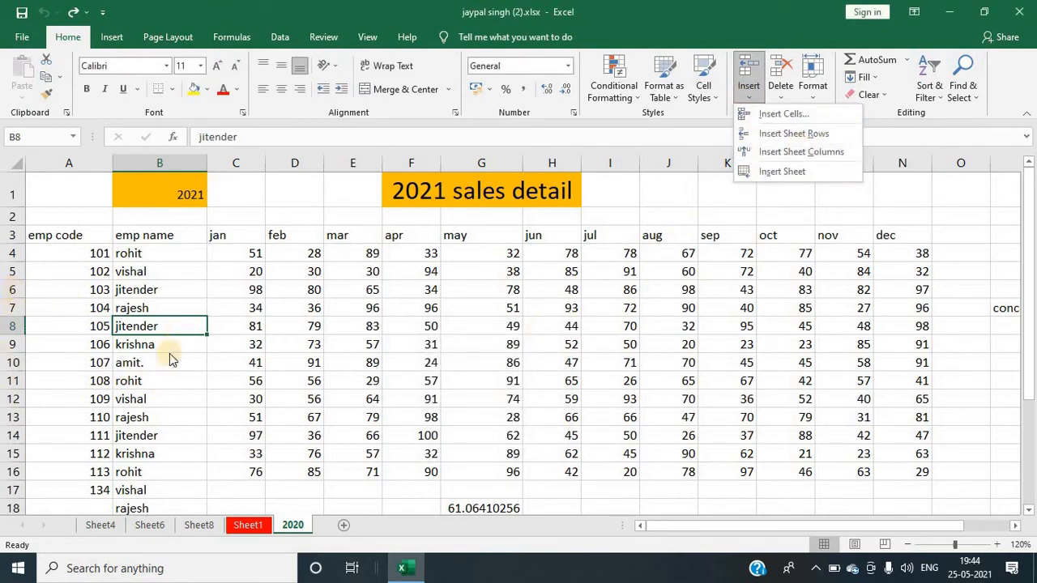
pyautogui.click(3, 362)
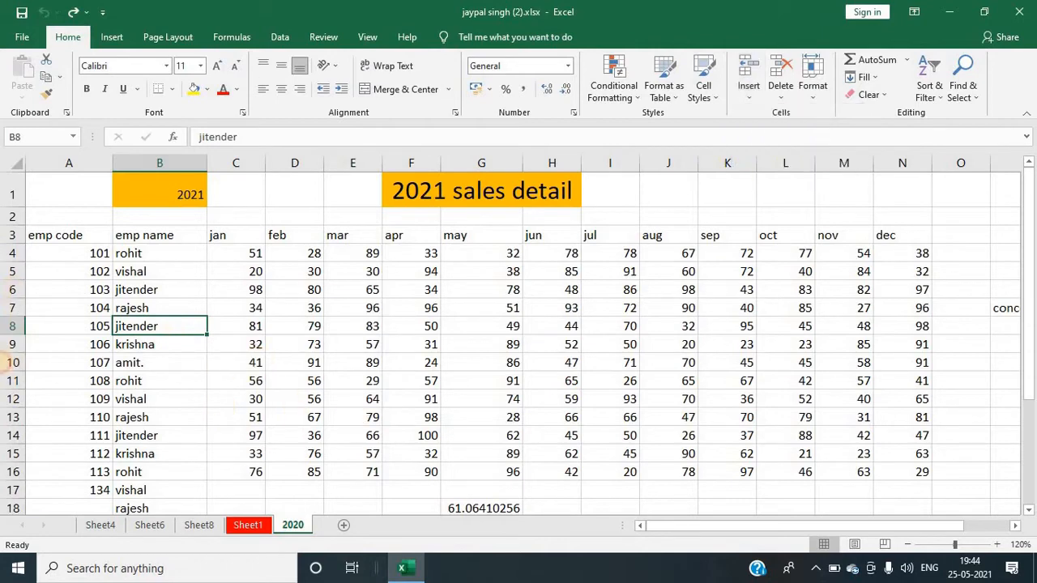
pyautogui.click(8, 308)
pyautogui.click(412, 327)
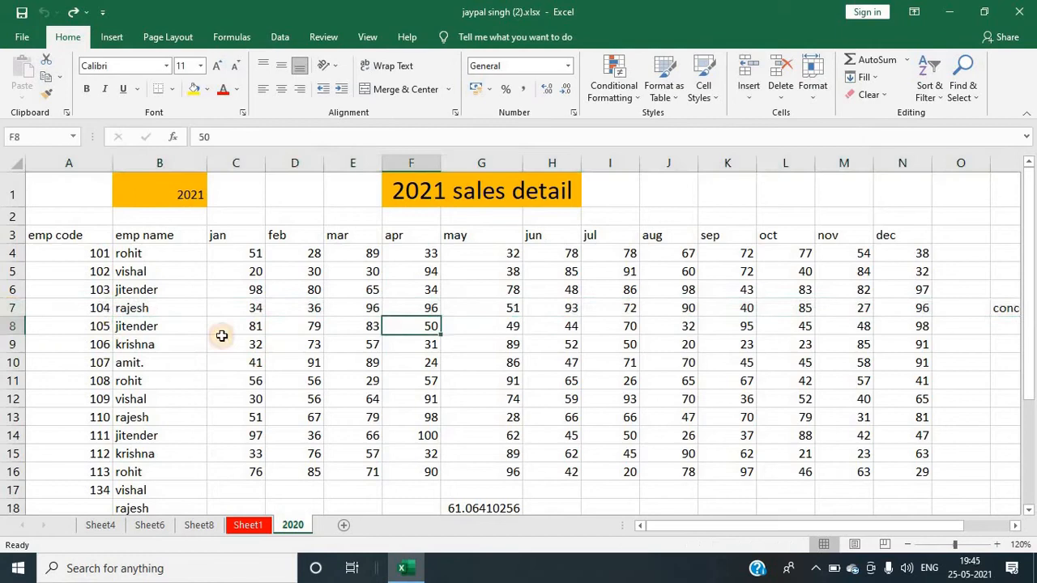
# Step: Insert a blank sheet row above row 8, and undo the inserted row
pyautogui.click(13, 326)
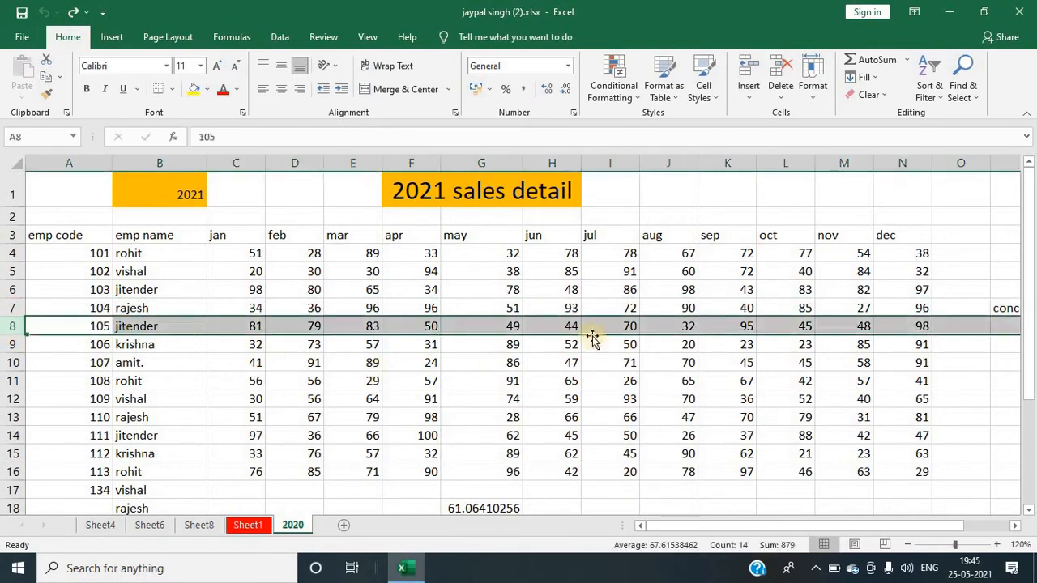
pyautogui.click(748, 98)
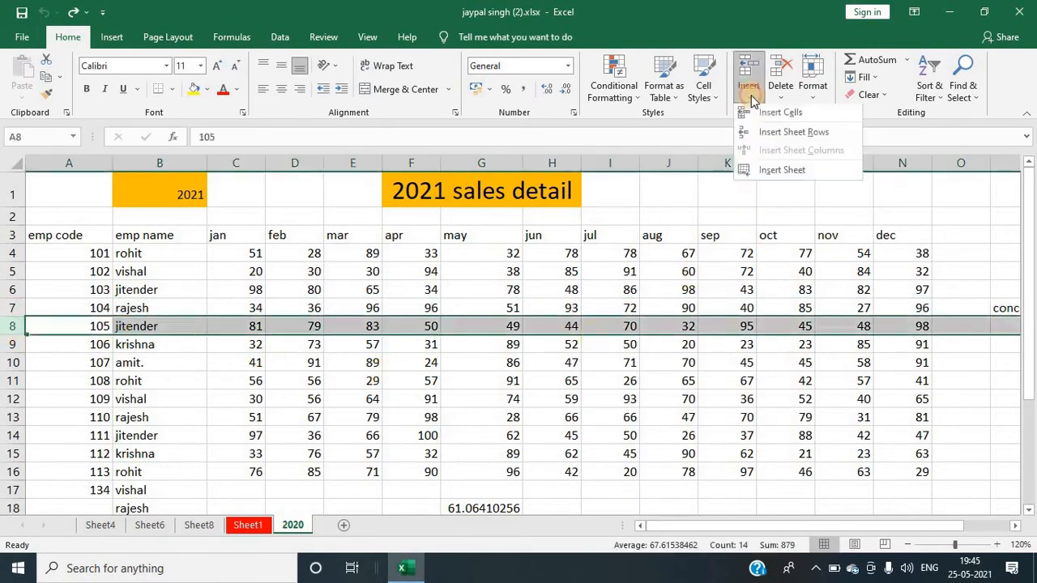
pyautogui.click(782, 139)
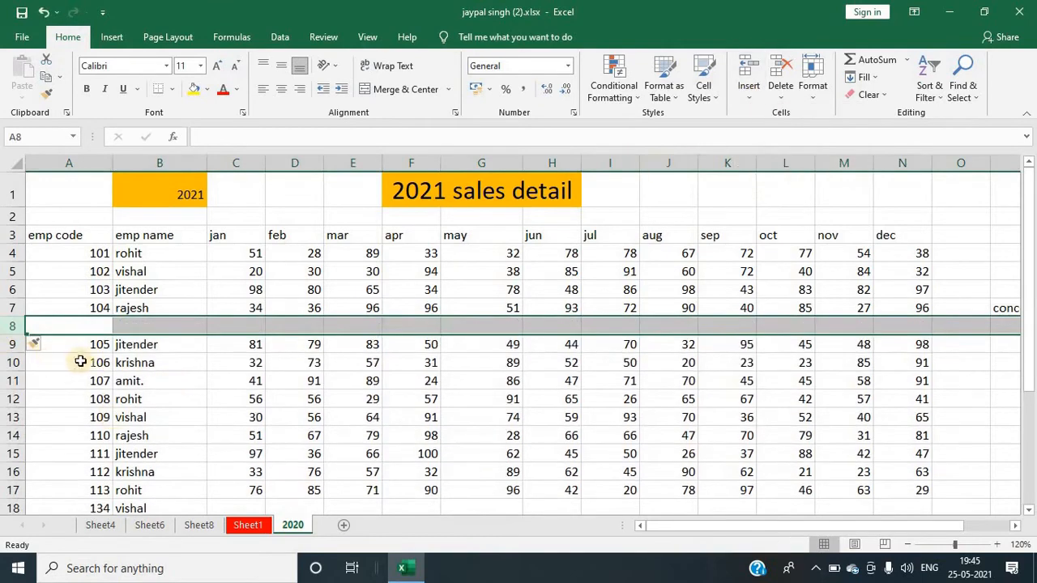
pyautogui.click(167, 341)
pyautogui.click(149, 327)
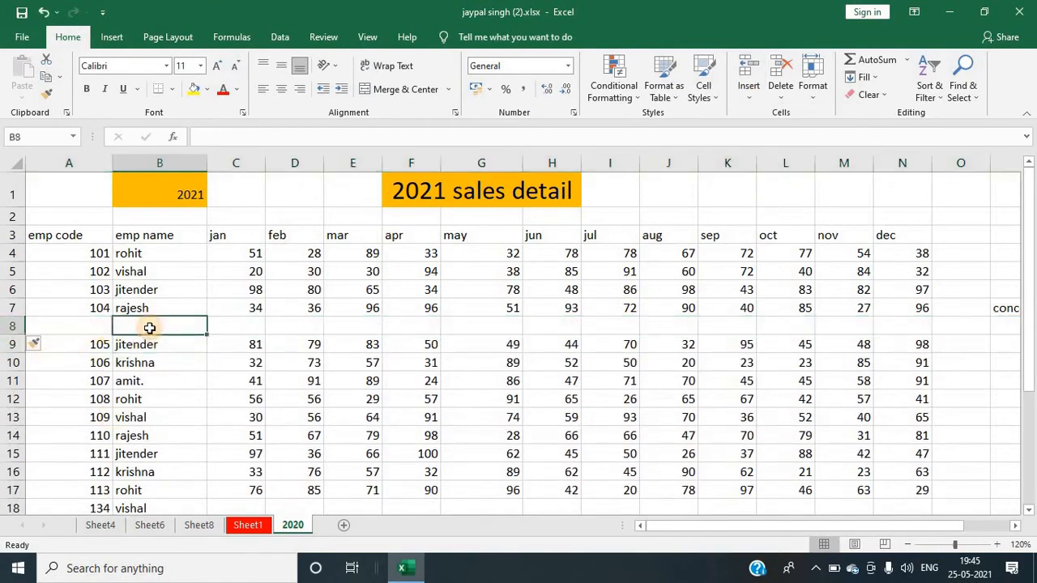
pyautogui.hotkey('ctrl', 'z')
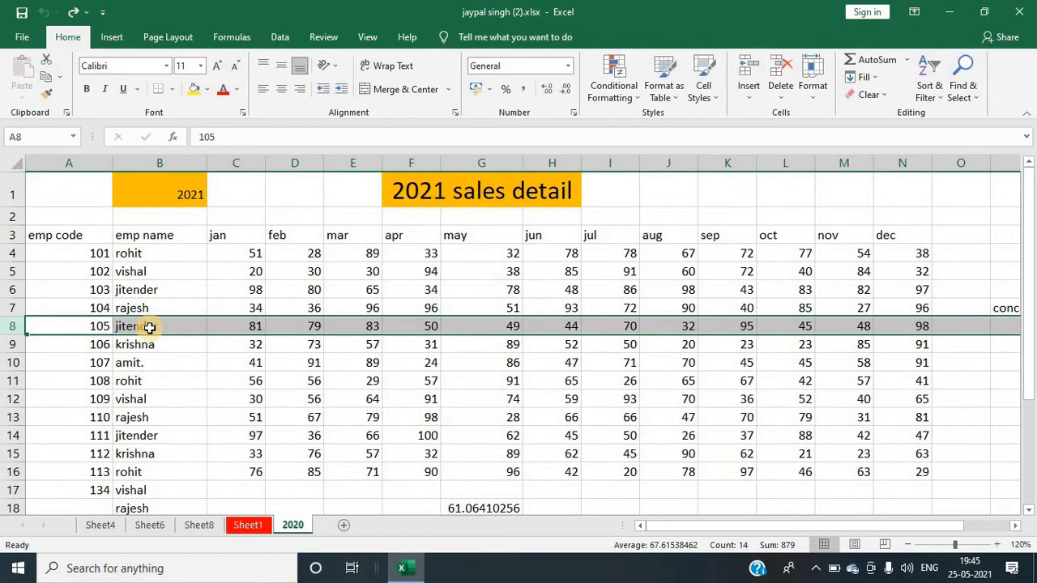
# Step: Select row 9, insert a blank row above it, and undo the insertion
pyautogui.press('Down')
pyautogui.hotkey('shift', 'space')
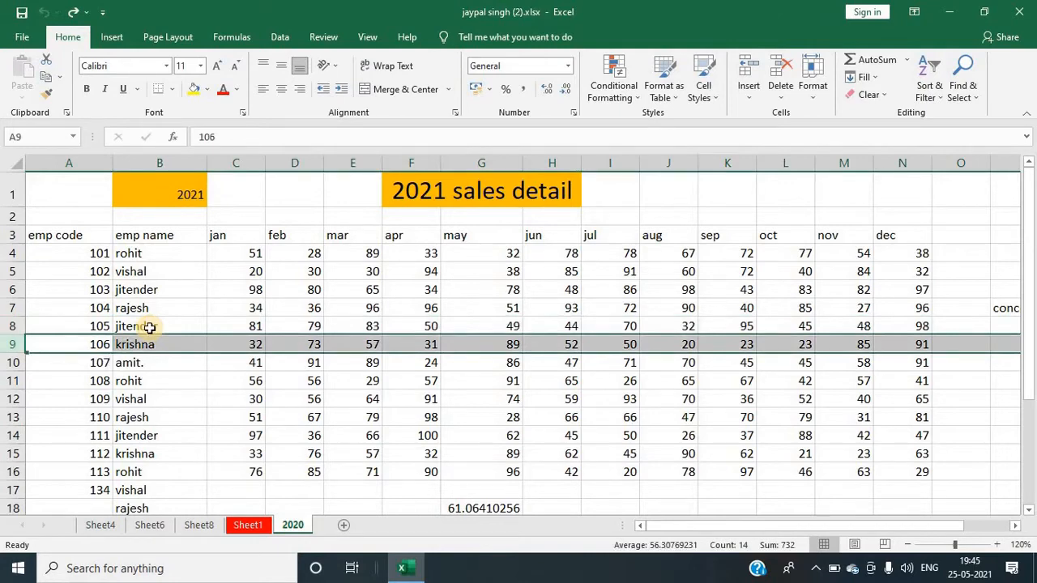
pyautogui.hotkey('ctrl', 'shift', '+')
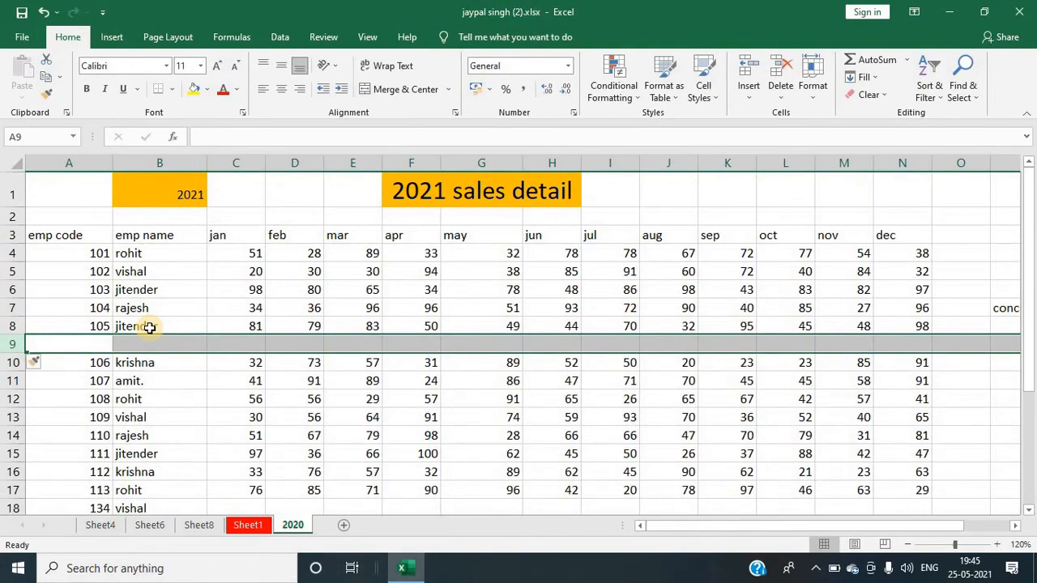
pyautogui.hotkey('ctrl', 'z')
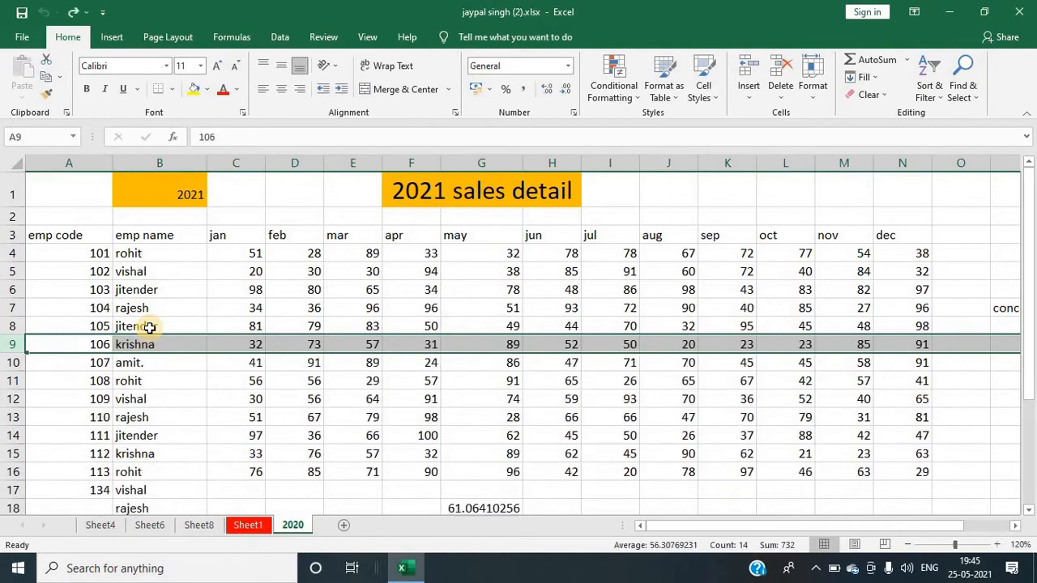
pyautogui.click(449, 452)
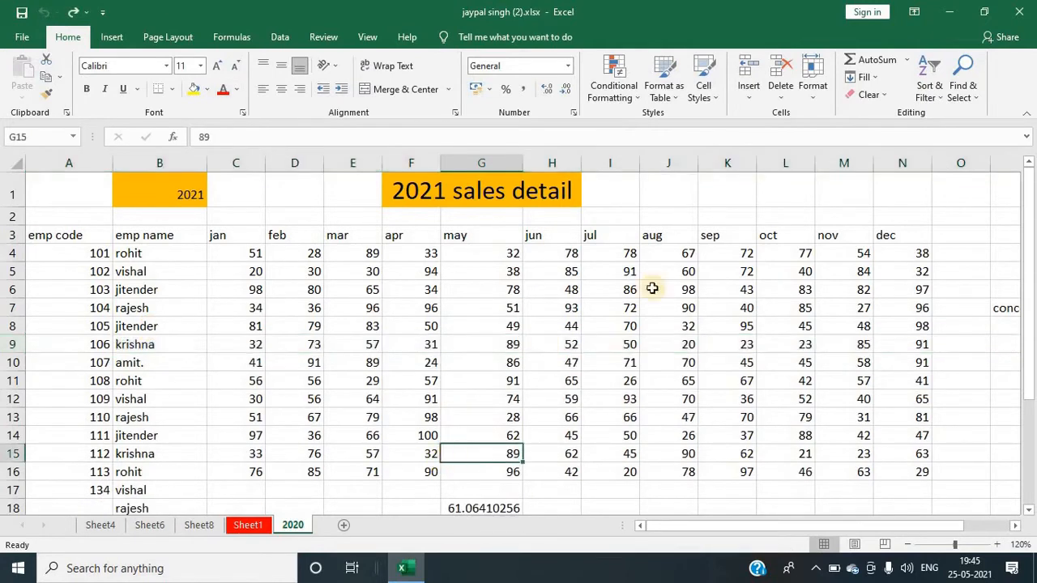
pyautogui.click(748, 91)
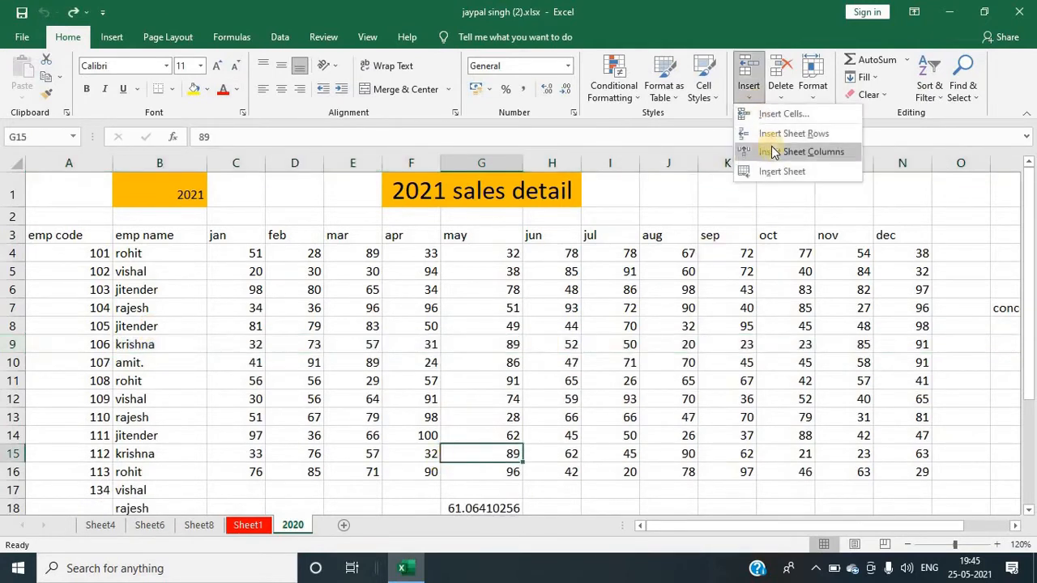
pyautogui.click(333, 356)
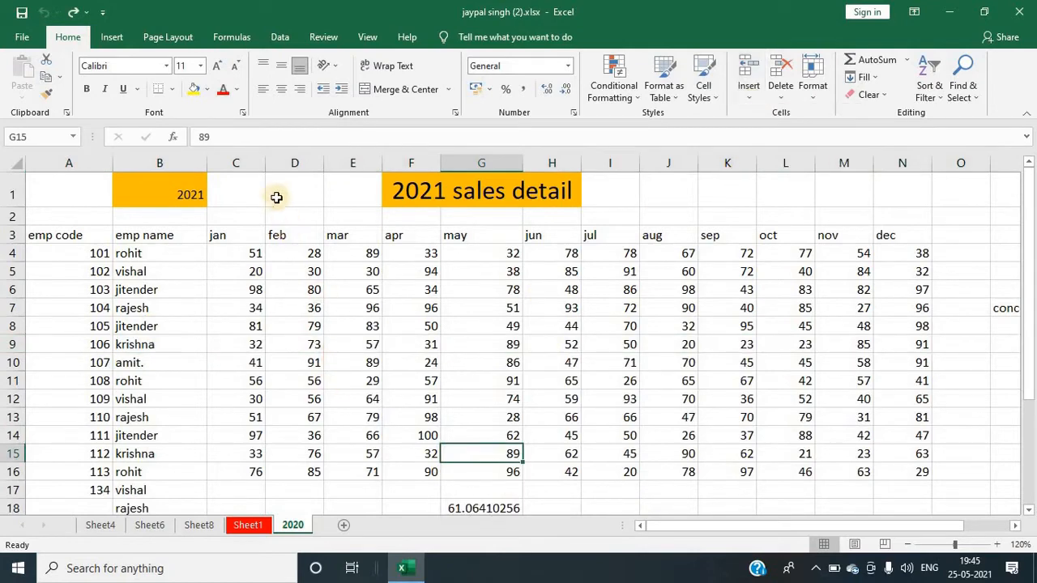
pyautogui.click(72, 235)
pyautogui.click(144, 235)
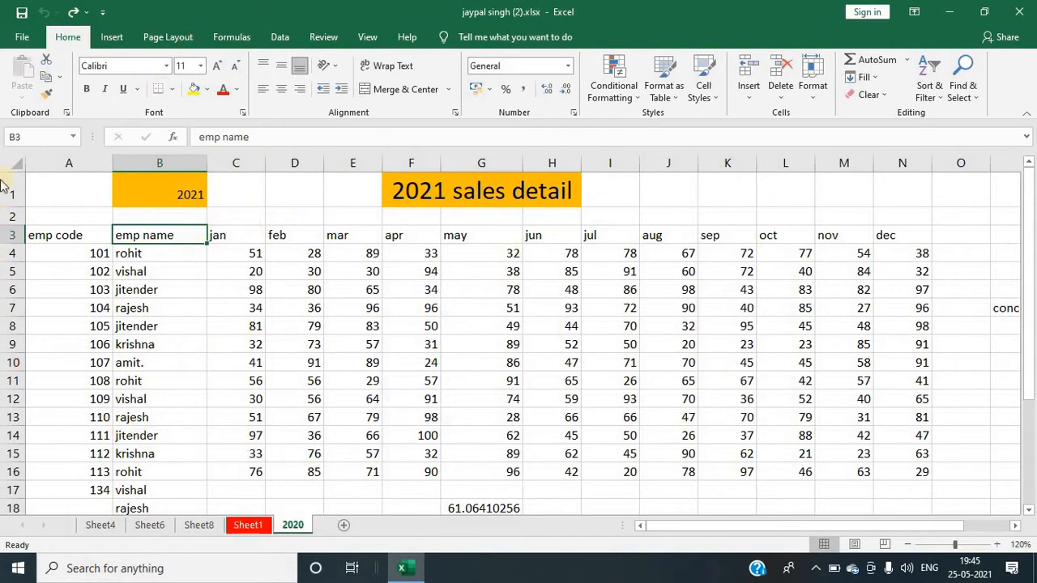
pyautogui.click(236, 164)
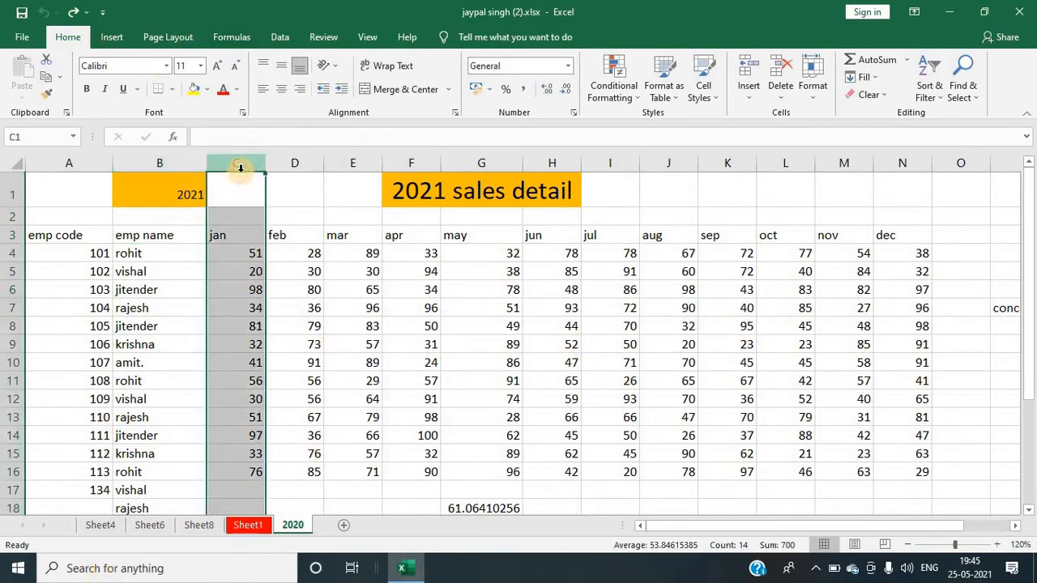
pyautogui.click(244, 274)
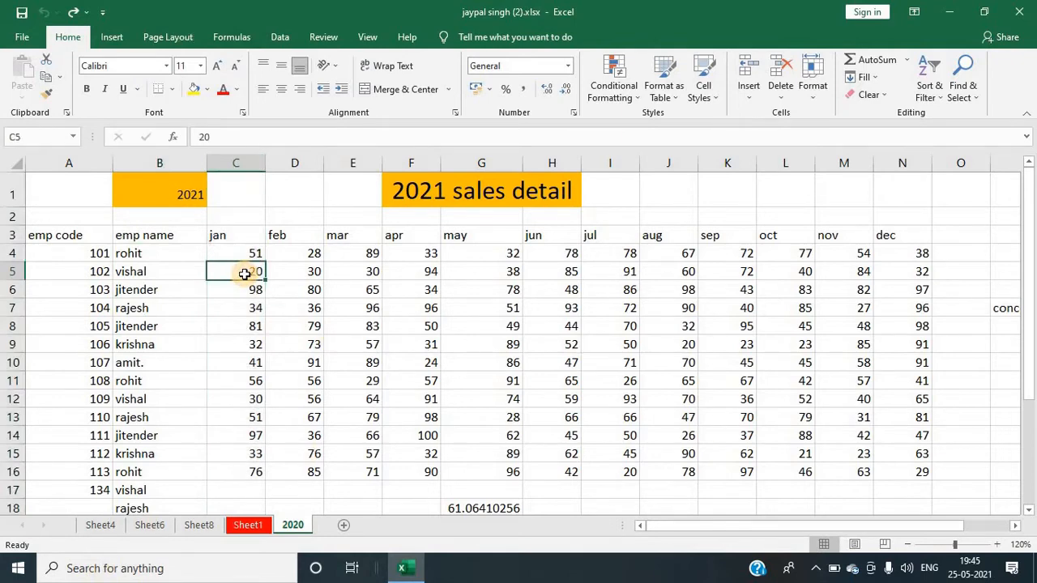
# Step: Insert a blank sheet column before the jan column, then undo, redo and undo the insertion again
pyautogui.hotkey('ctrl', 'space')
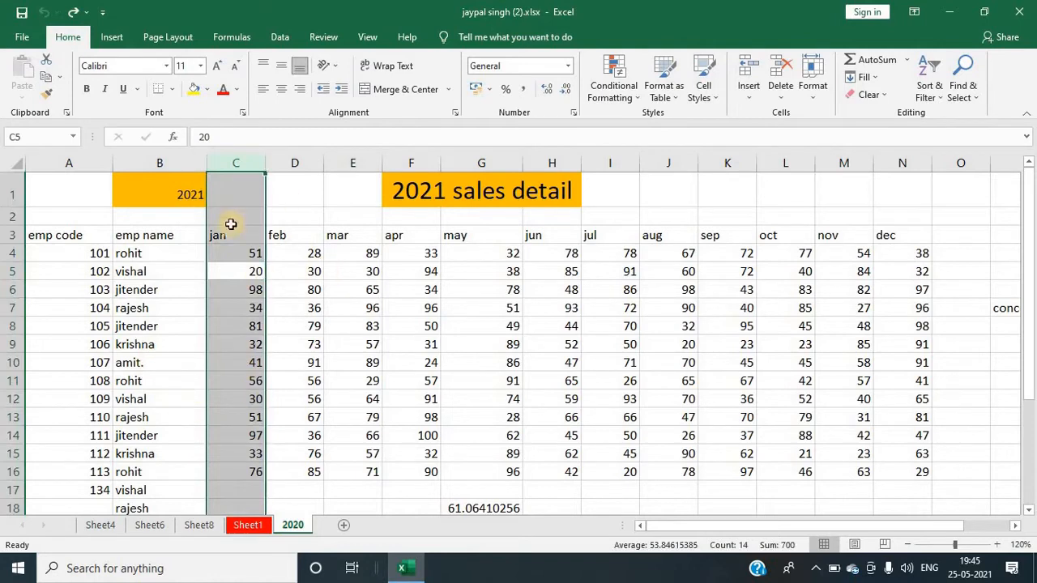
pyautogui.click(750, 98)
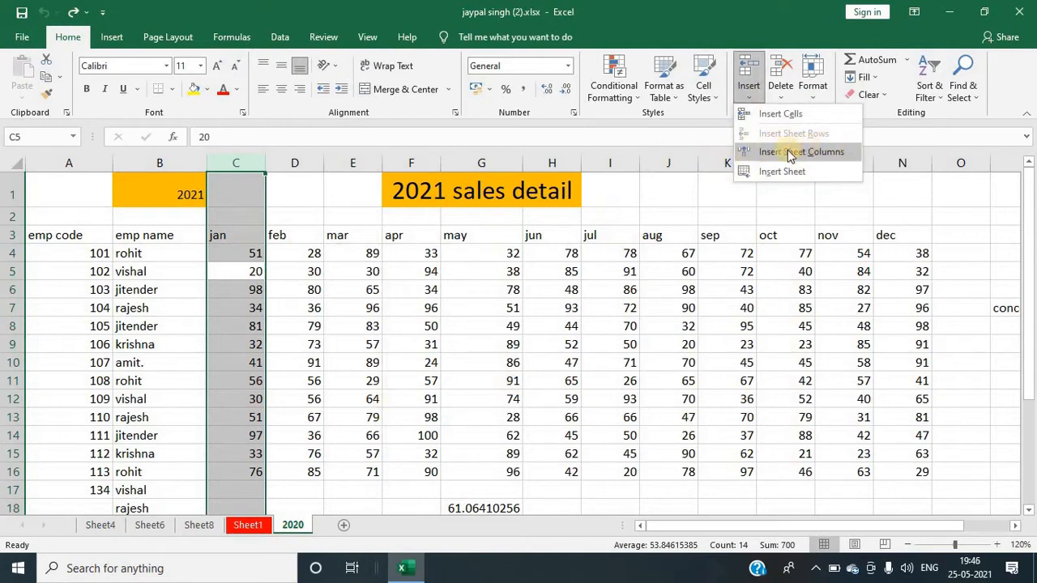
pyautogui.click(787, 152)
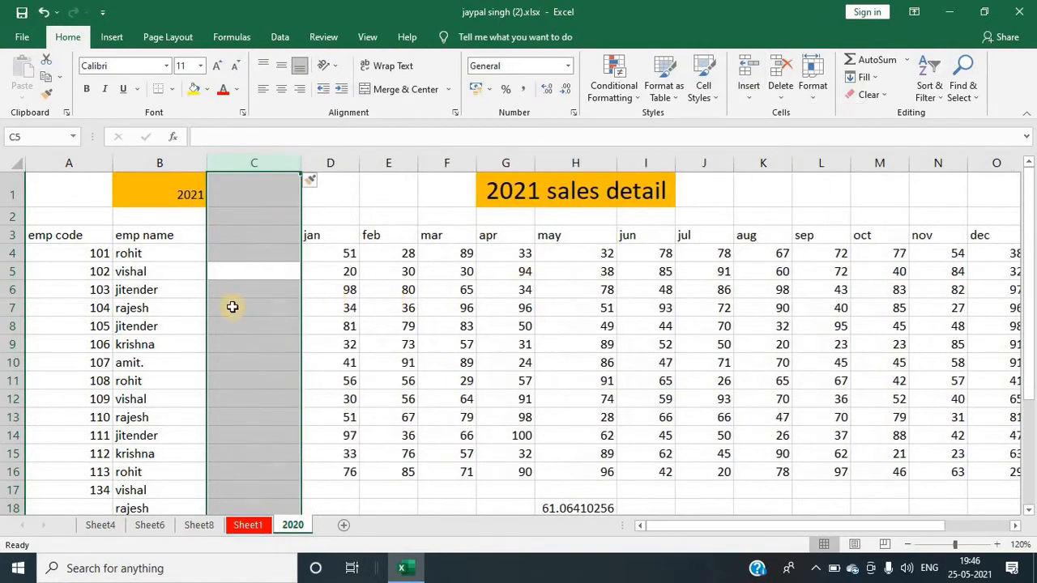
pyautogui.hotkey('ctrl', 'z')
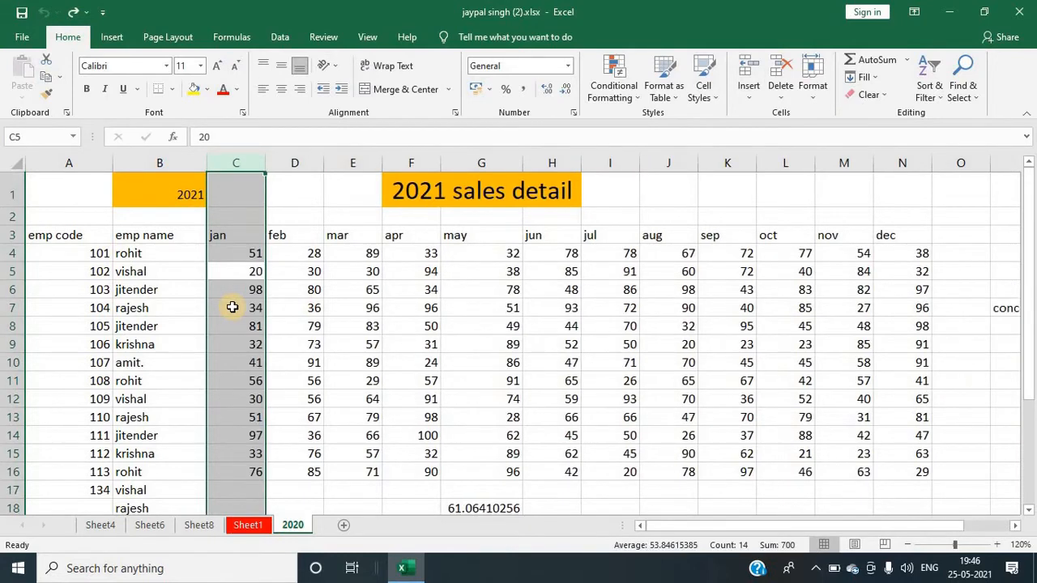
pyautogui.hotkey('ctrl', 'y')
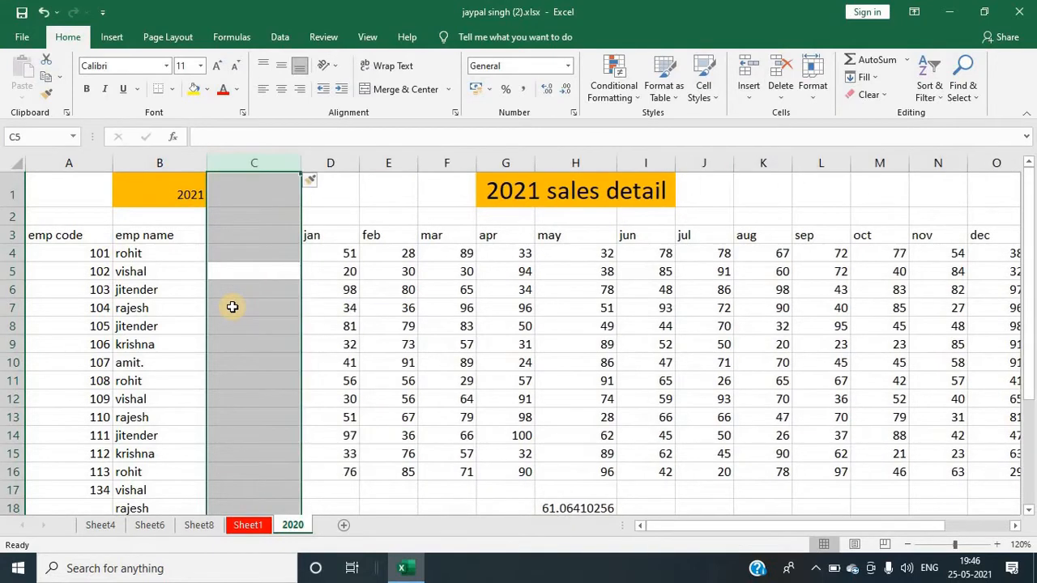
pyautogui.hotkey('ctrl', 'z')
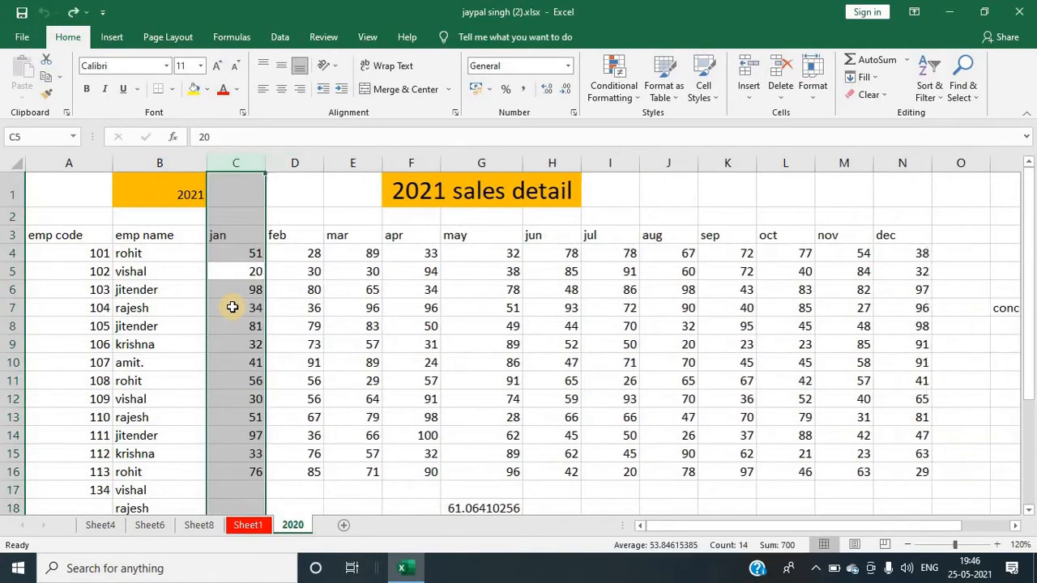
# Step: Insert a new blank worksheet and open its sheet tab
pyautogui.click(609, 273)
pyautogui.click(749, 89)
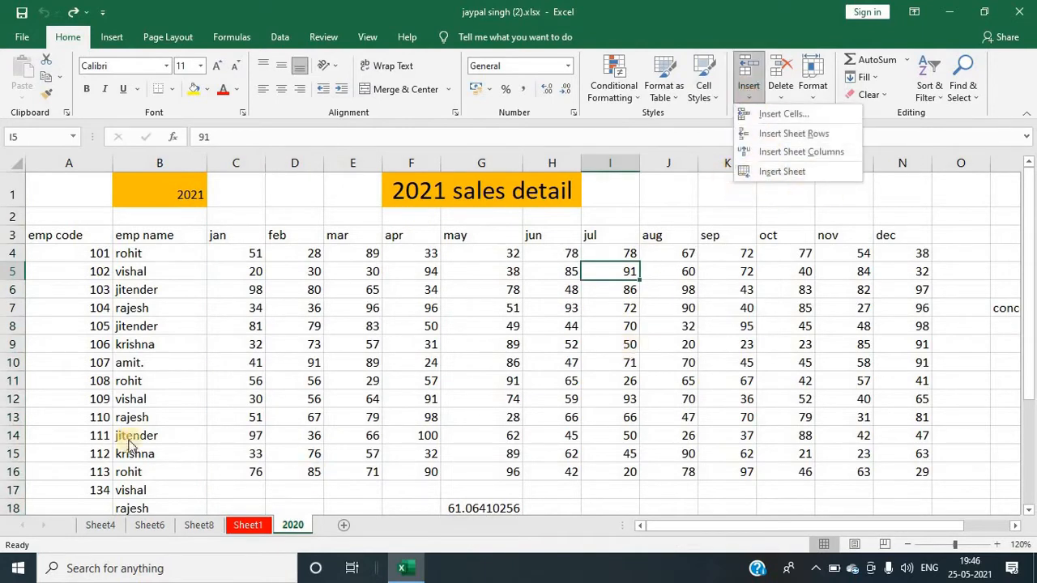
pyautogui.click(264, 498)
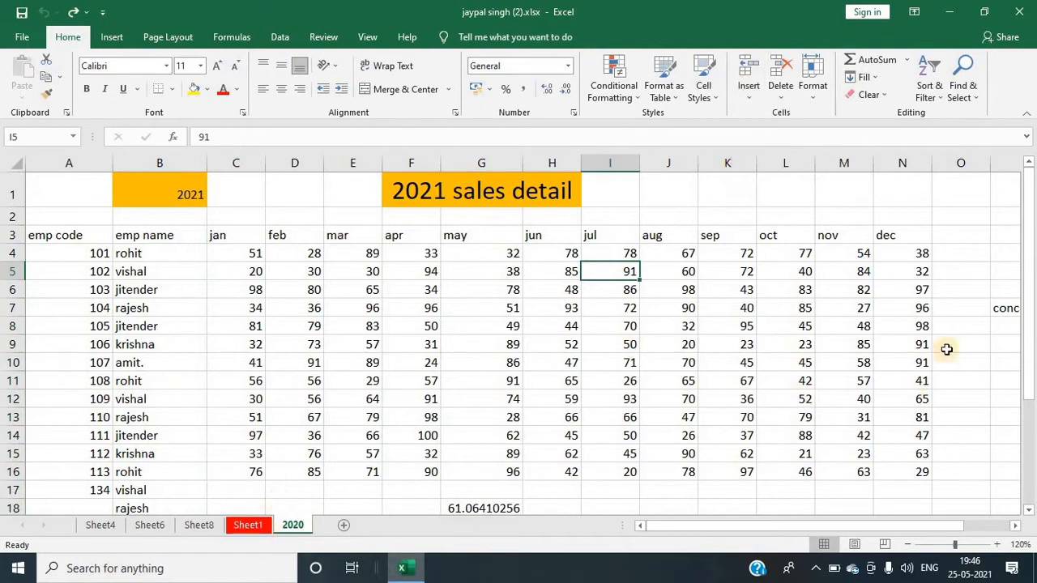
pyautogui.click(754, 103)
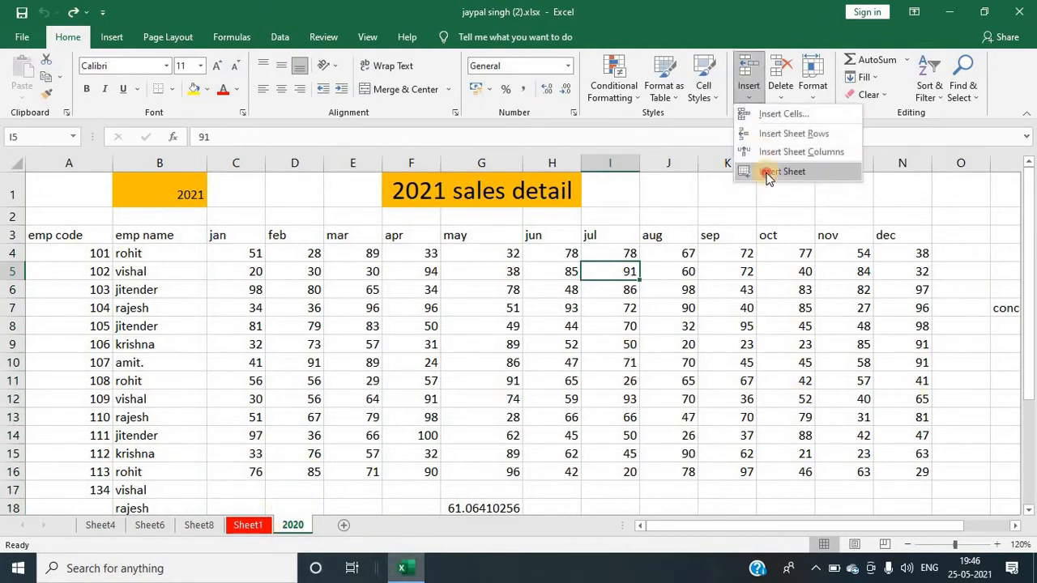
pyautogui.click(766, 174)
pyautogui.click(343, 525)
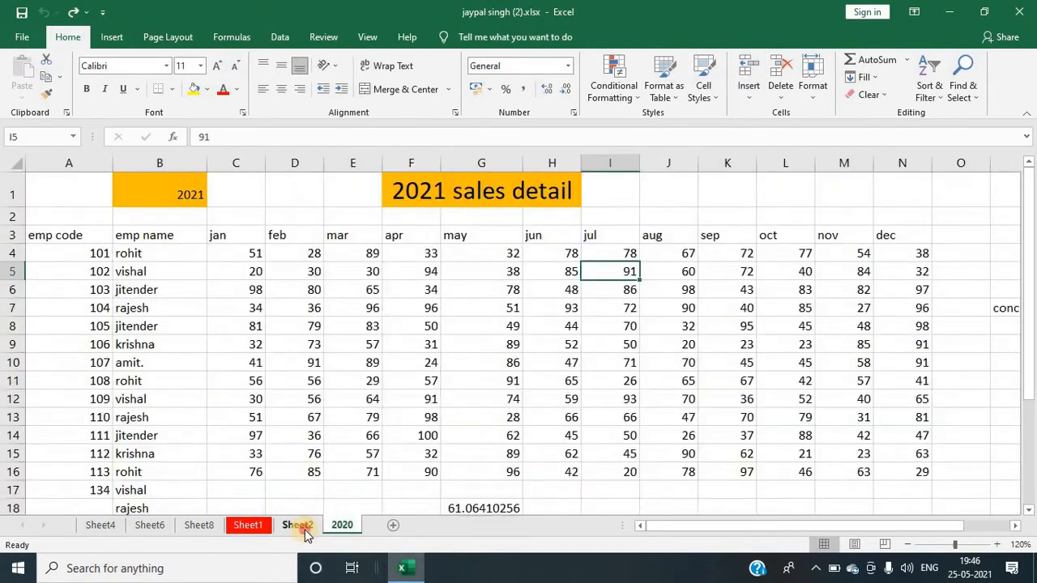
pyautogui.click(297, 526)
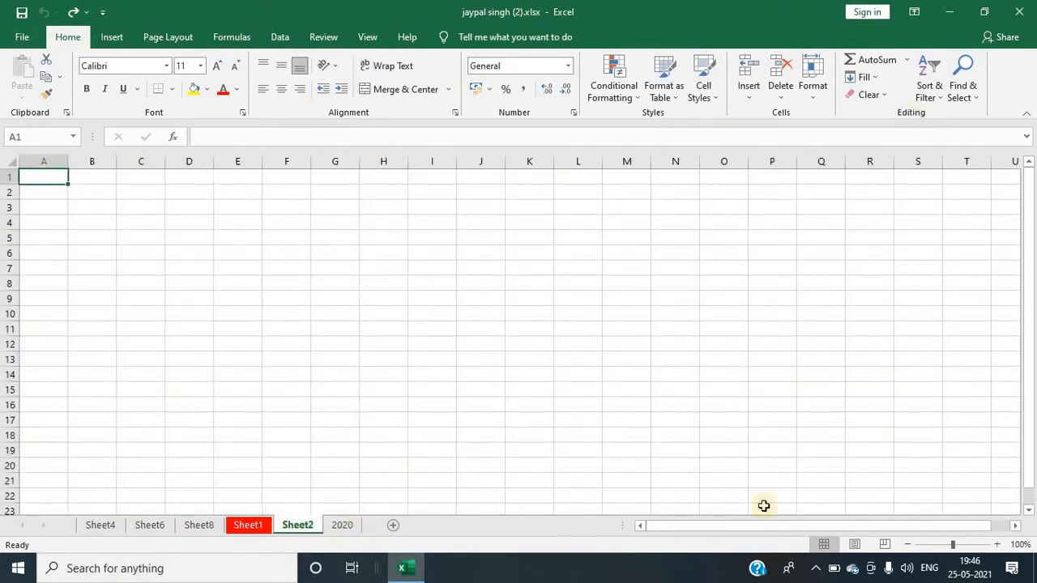
pyautogui.click(316, 269)
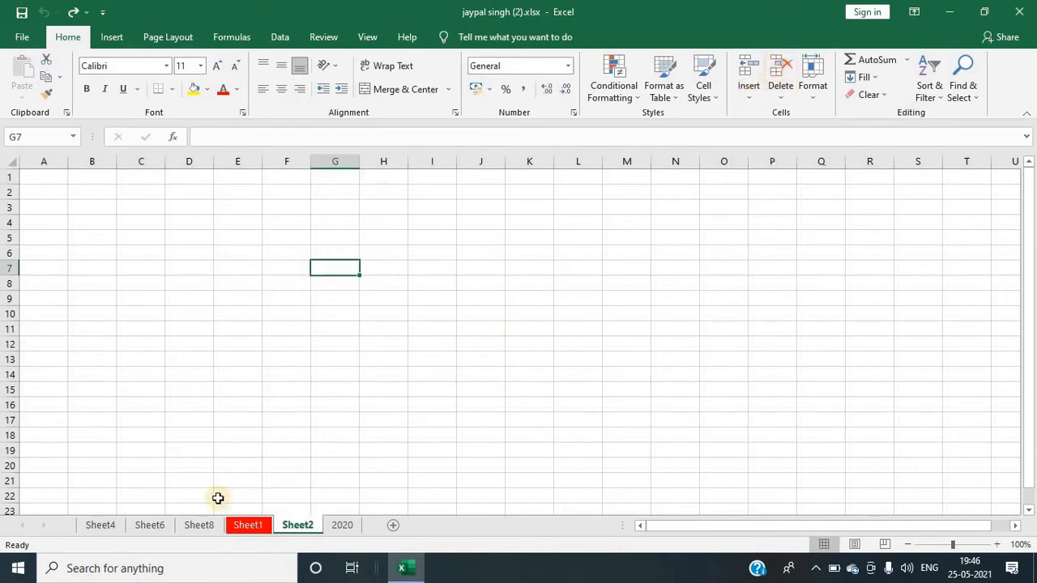
pyautogui.click(147, 526)
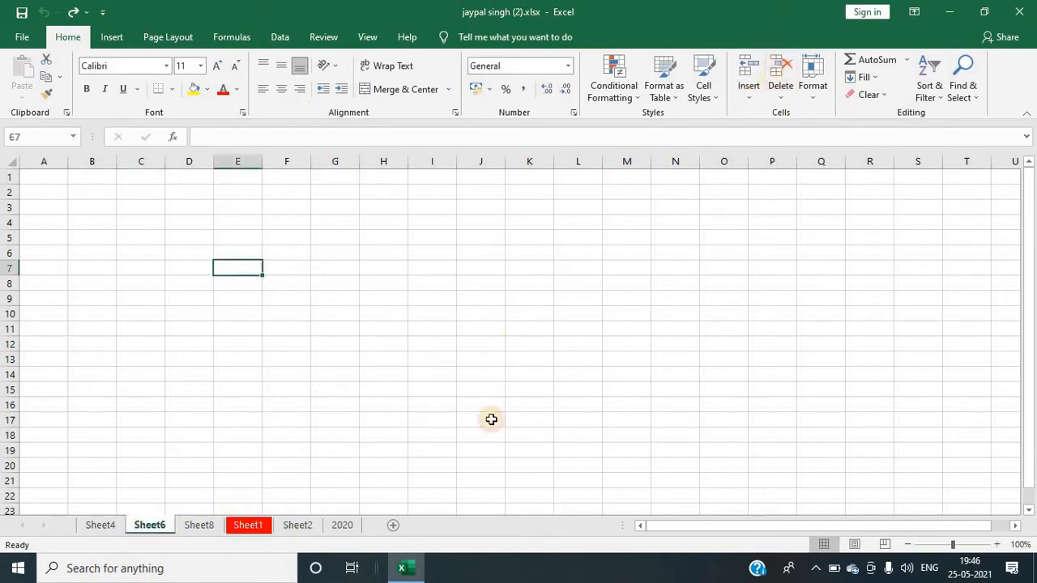
pyautogui.click(748, 89)
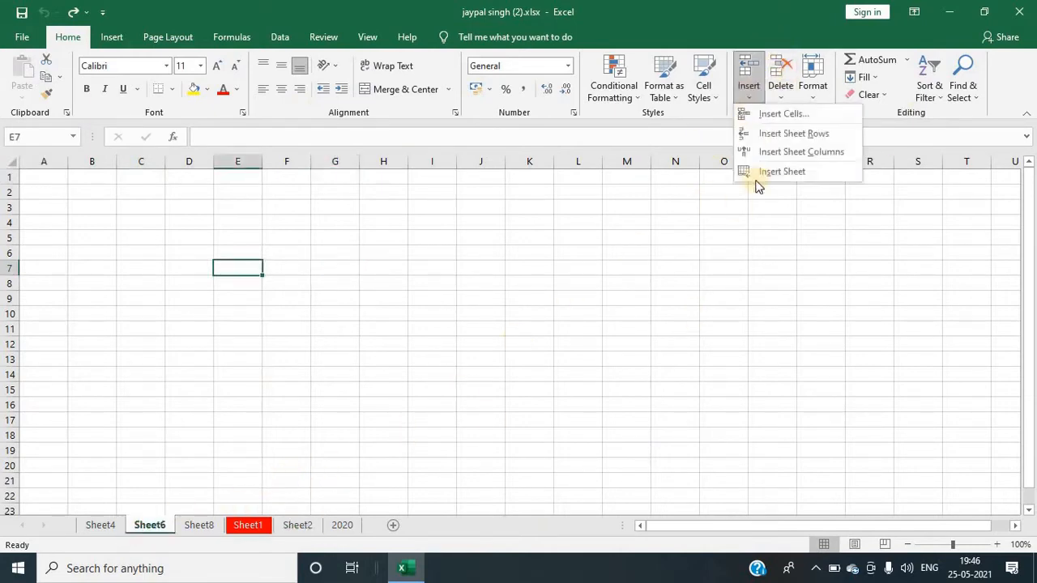
pyautogui.click(769, 279)
pyautogui.click(779, 102)
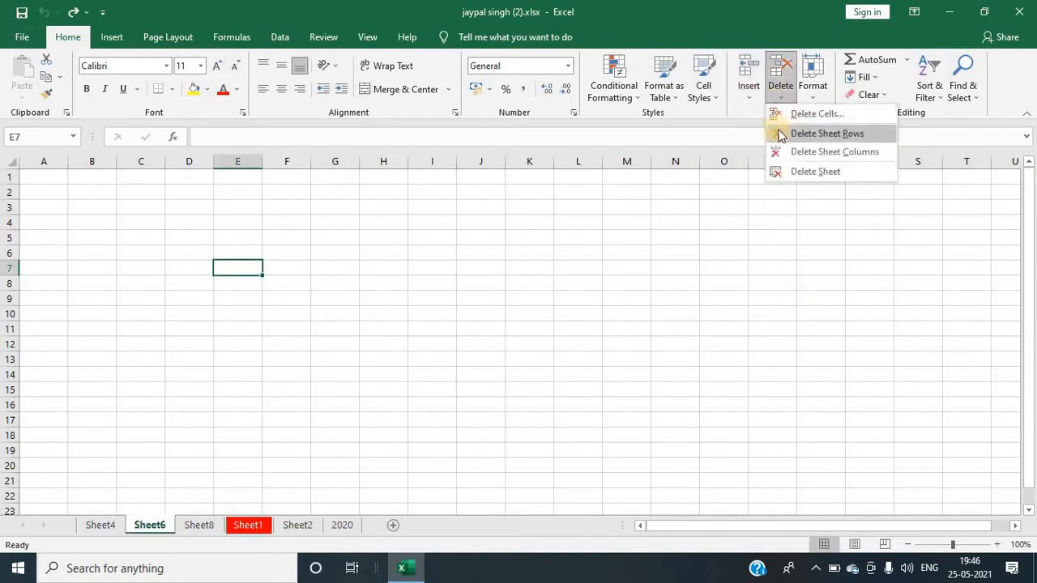
pyautogui.click(754, 96)
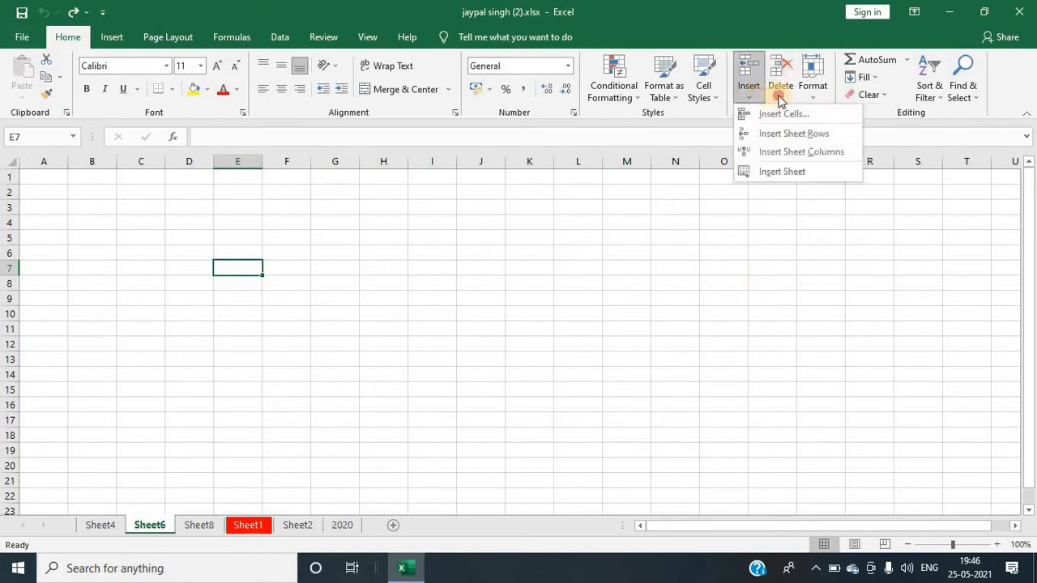
pyautogui.click(779, 99)
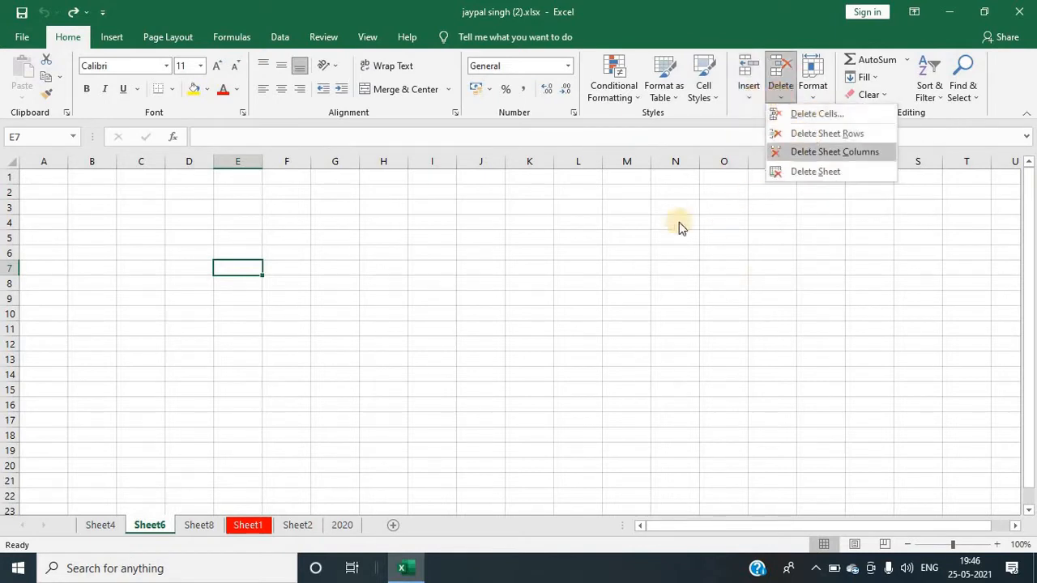
pyautogui.click(405, 452)
# Step: Return to the 2020 sheet, delete sheet row 7, and undo the deletion
pyautogui.click(198, 525)
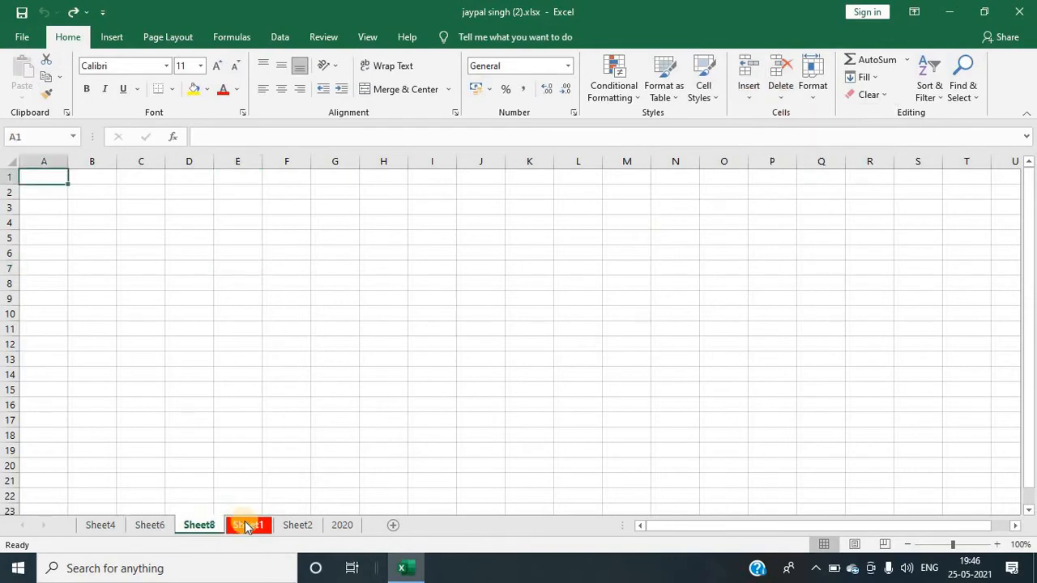
pyautogui.click(249, 525)
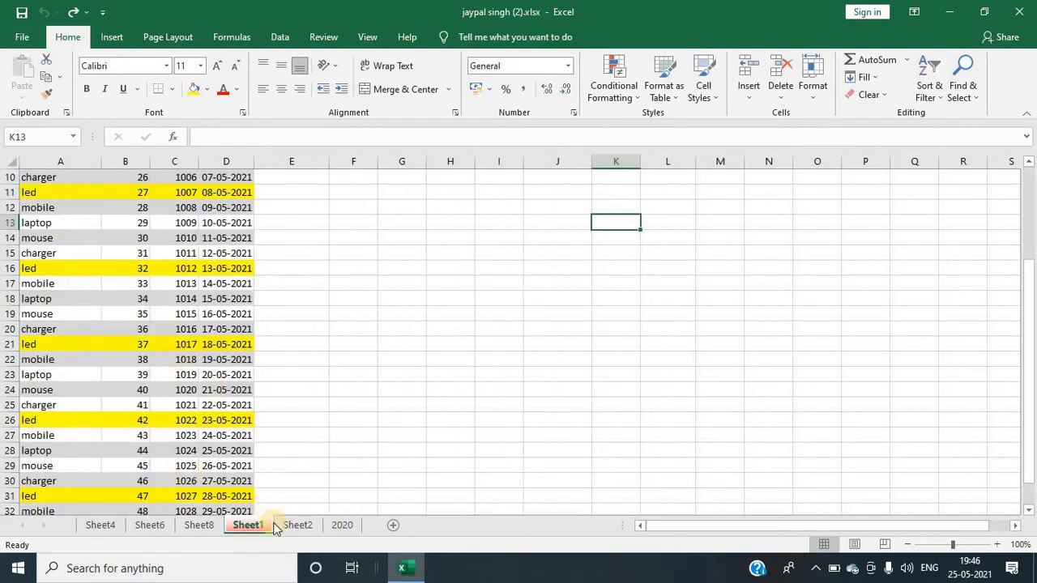
pyautogui.click(295, 526)
pyautogui.click(341, 525)
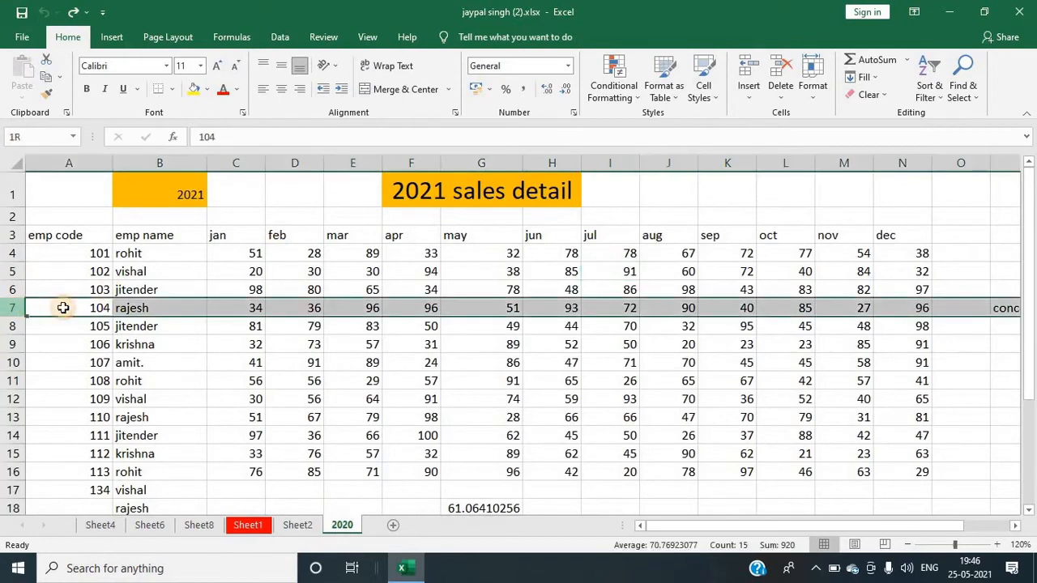
pyautogui.click(13, 308)
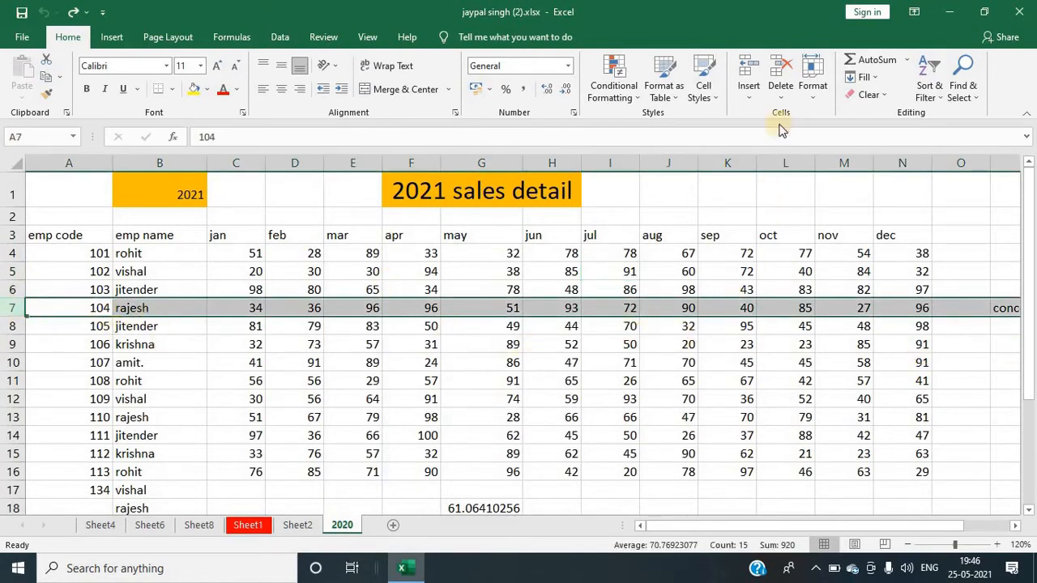
pyautogui.click(780, 85)
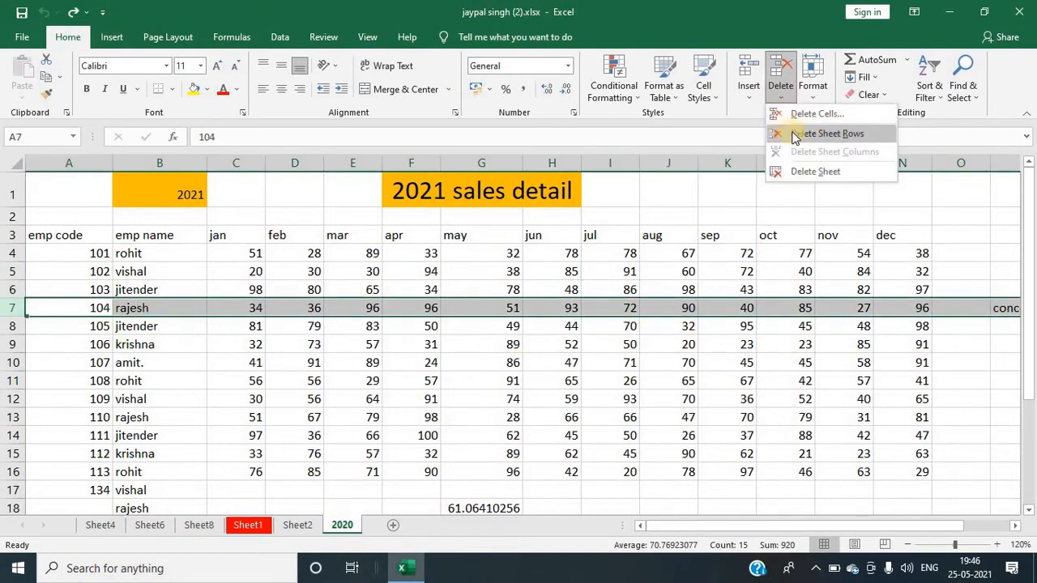
pyautogui.click(800, 133)
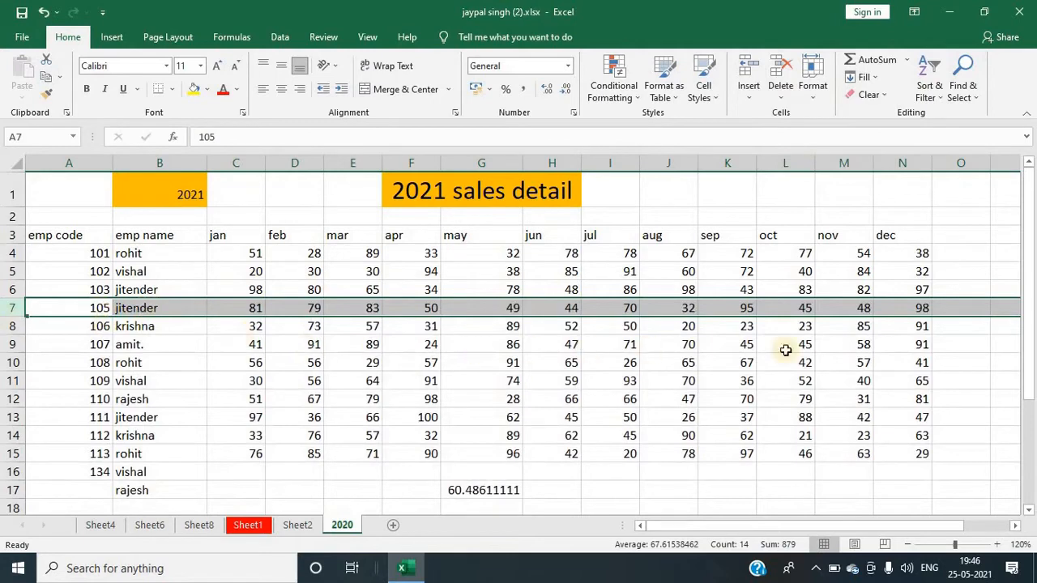
pyautogui.click(780, 85)
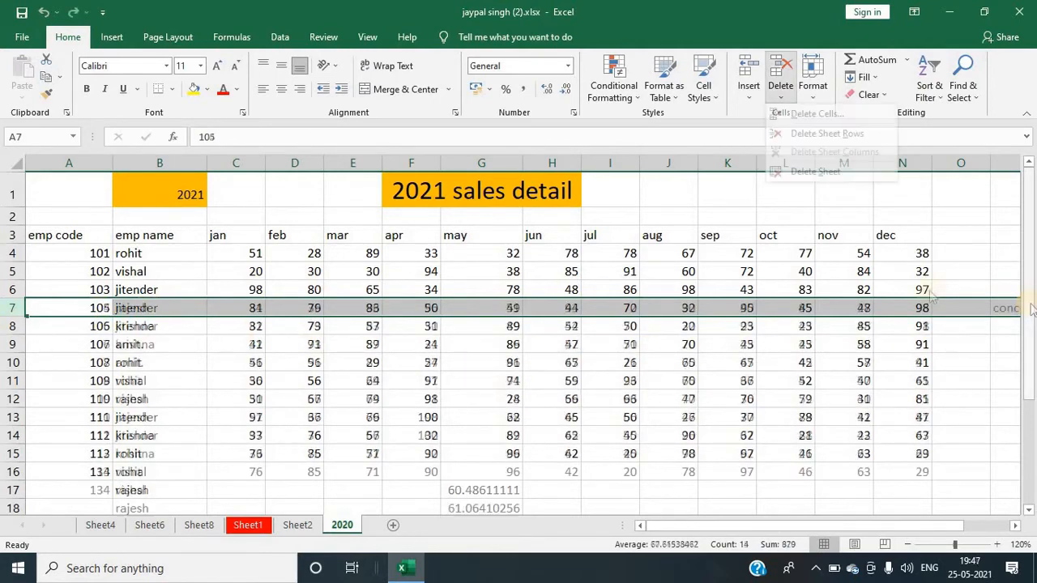
pyautogui.hotkey('ctrl', 'z')
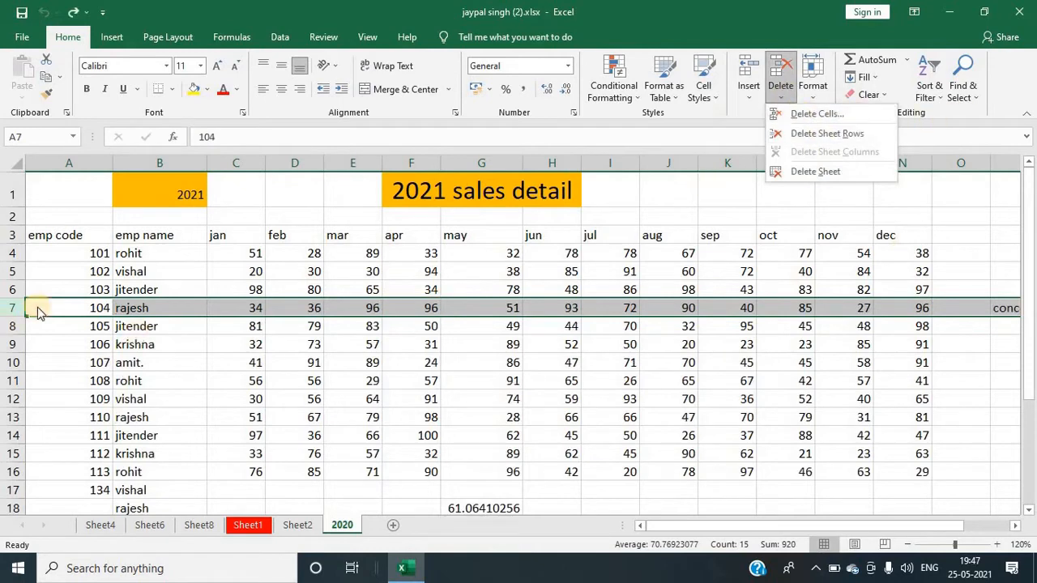
# Step: Delete cell B5, shifting the cells below up
pyautogui.click(154, 272)
pyautogui.click(154, 272)
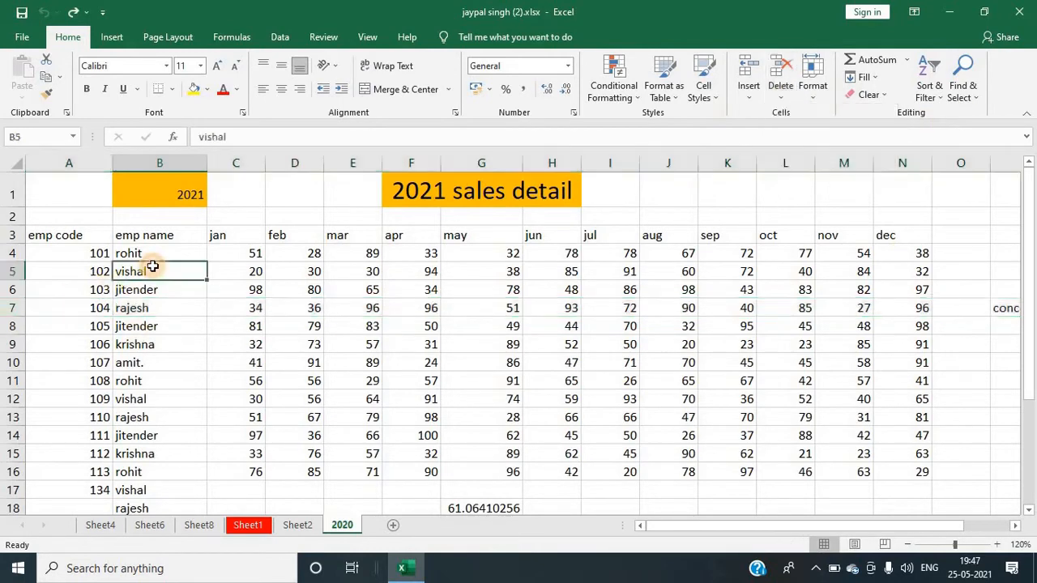
pyautogui.click(777, 96)
pyautogui.click(790, 110)
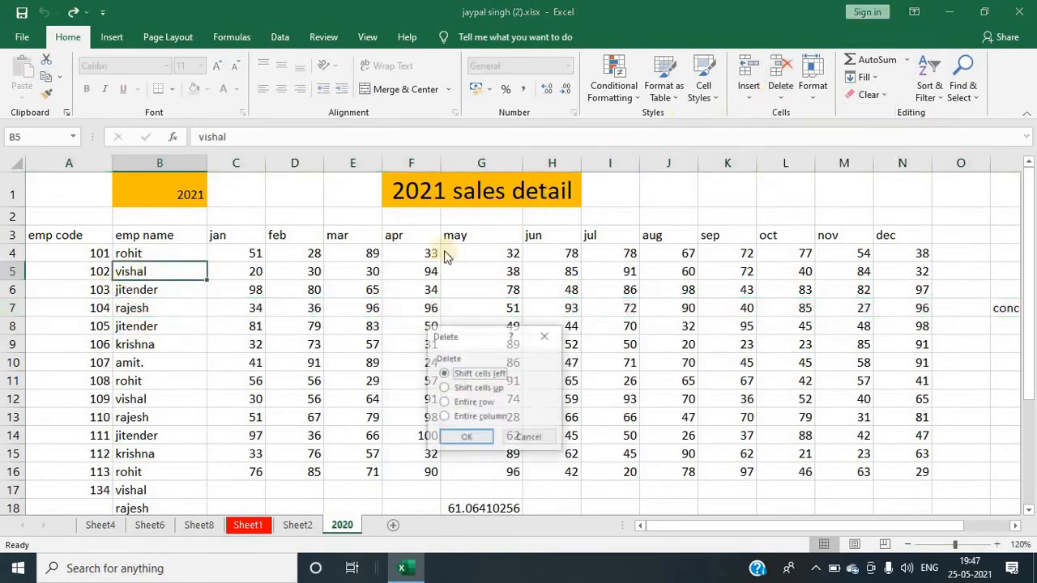
pyautogui.click(468, 388)
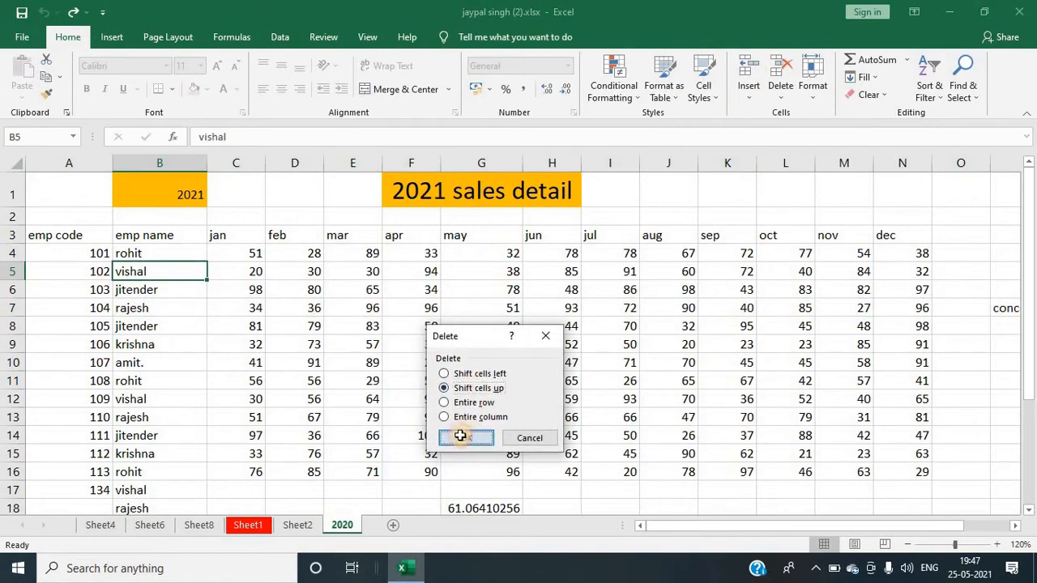
pyautogui.click(463, 437)
# Step: Delete sheet row 6, insert a blank row in its place, and undo the insertion
pyautogui.click(136, 341)
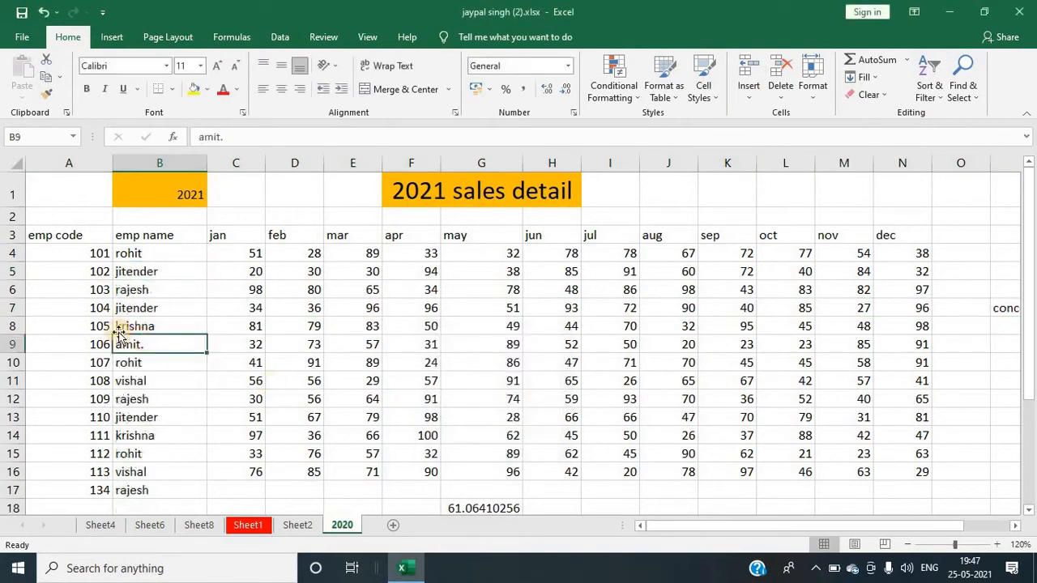
pyautogui.click(4, 289)
pyautogui.hotkey('ctrl', '-')
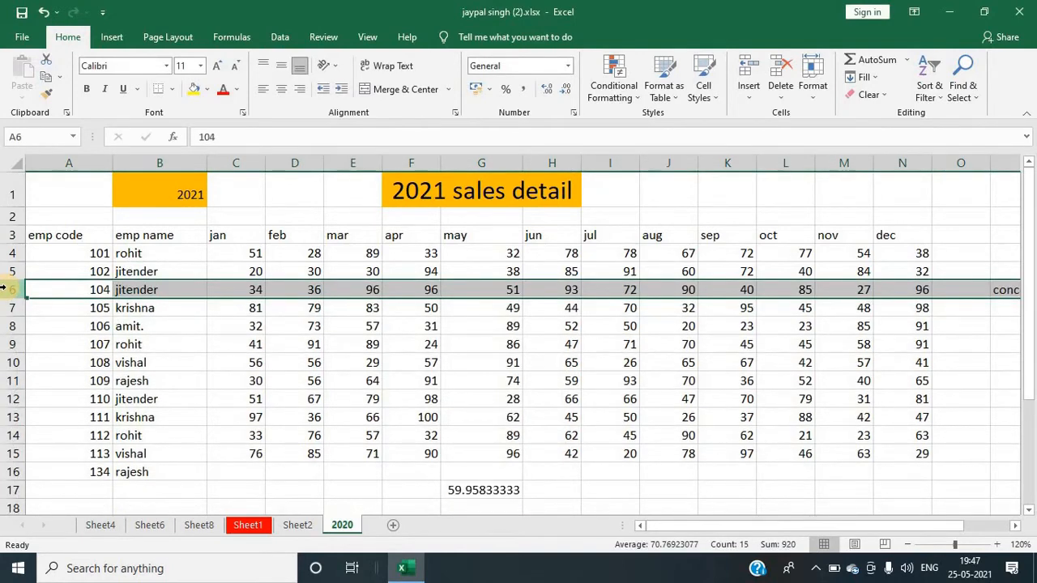
pyautogui.hotkey('ctrl', 'shift', '+')
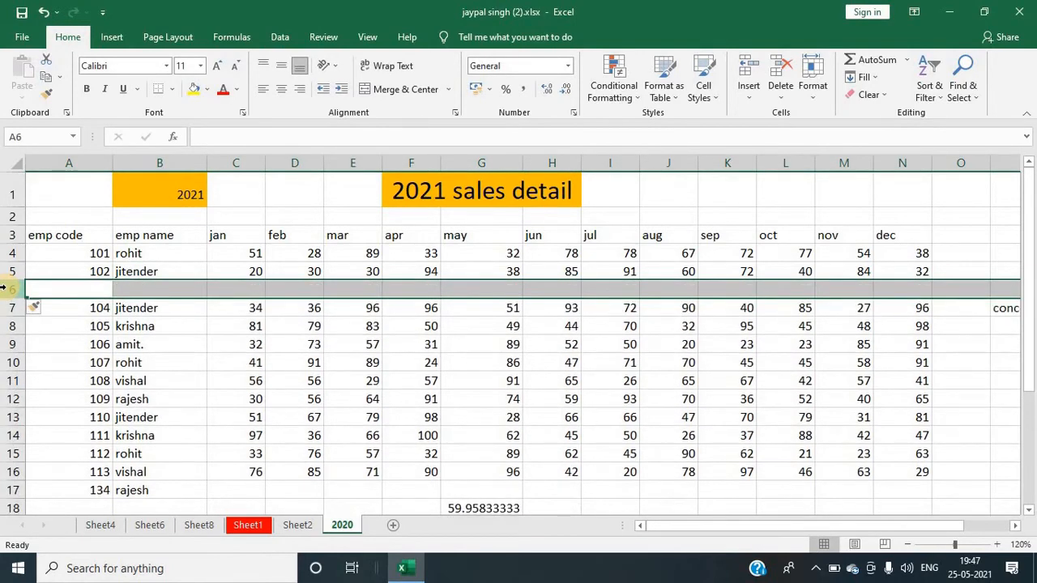
pyautogui.hotkey('ctrl', 'z')
pyautogui.moveTo(572, 256); pyautogui.dragTo(572, 272)
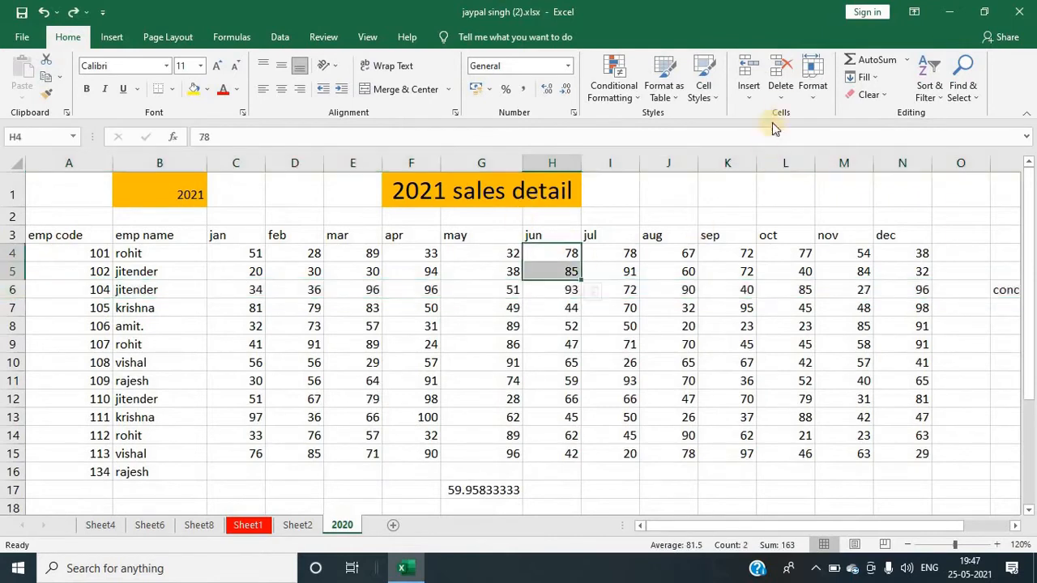
pyautogui.click(780, 91)
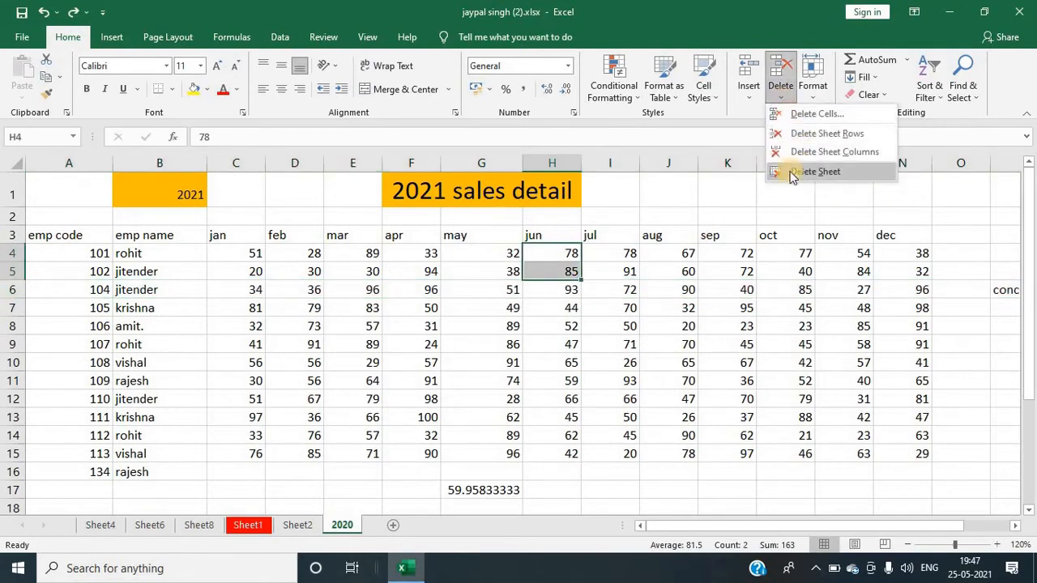
pyautogui.click(404, 280)
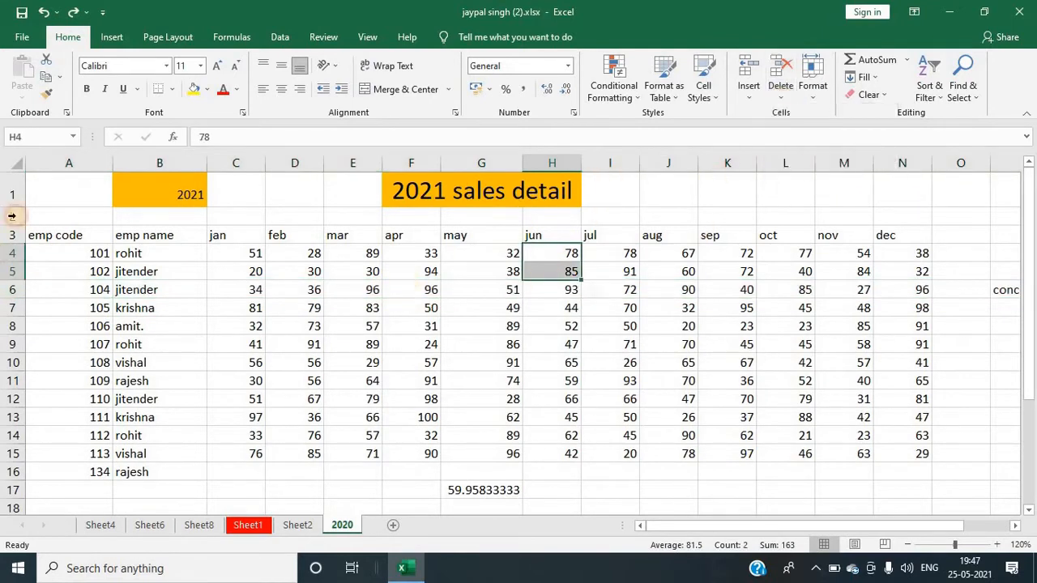
# Step: Delete sheet column B and undo the deletion
pyautogui.click(158, 165)
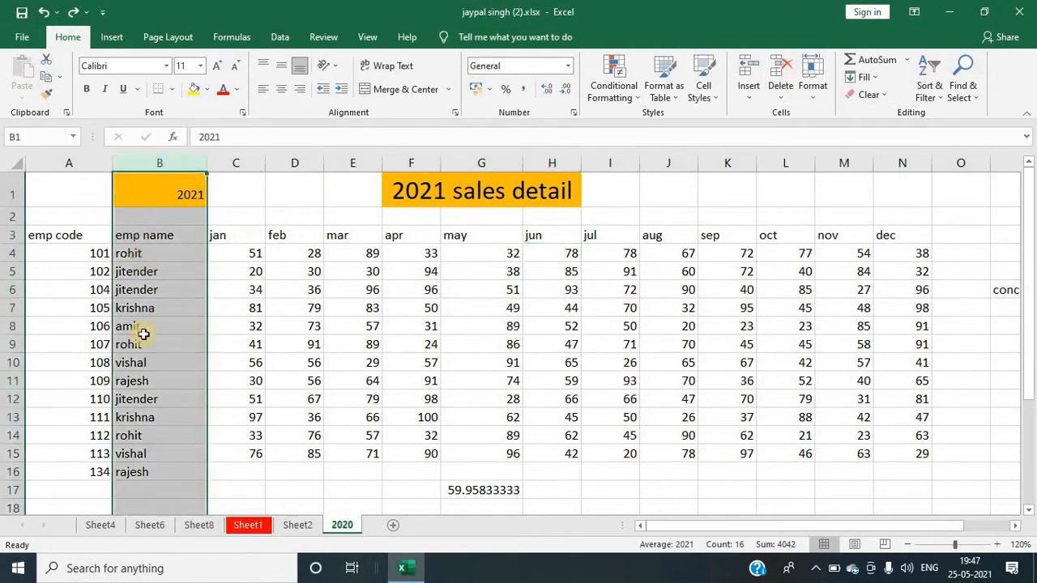
pyautogui.click(782, 89)
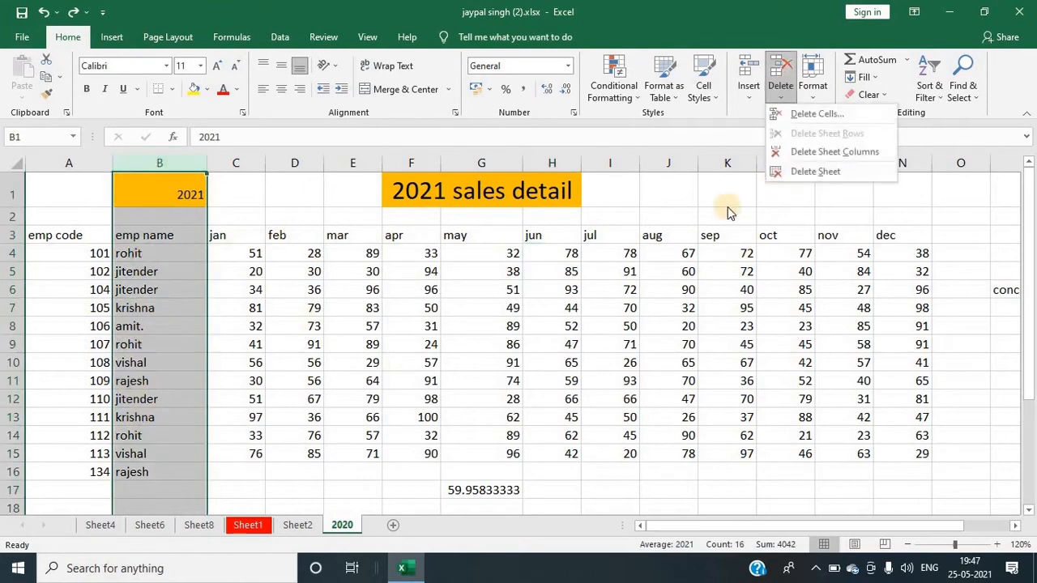
pyautogui.click(808, 156)
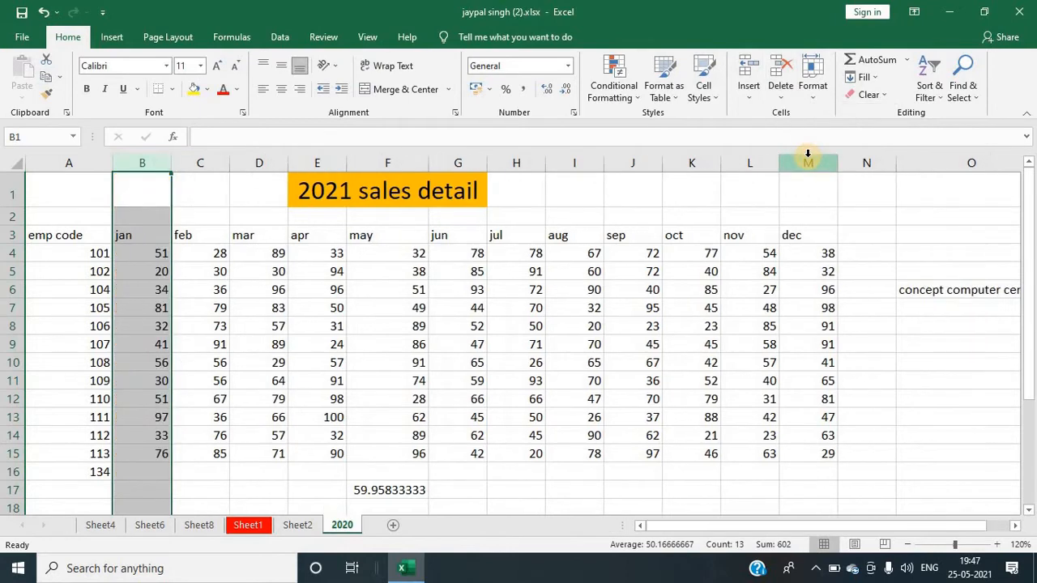
pyautogui.hotkey('ctrl', 'z')
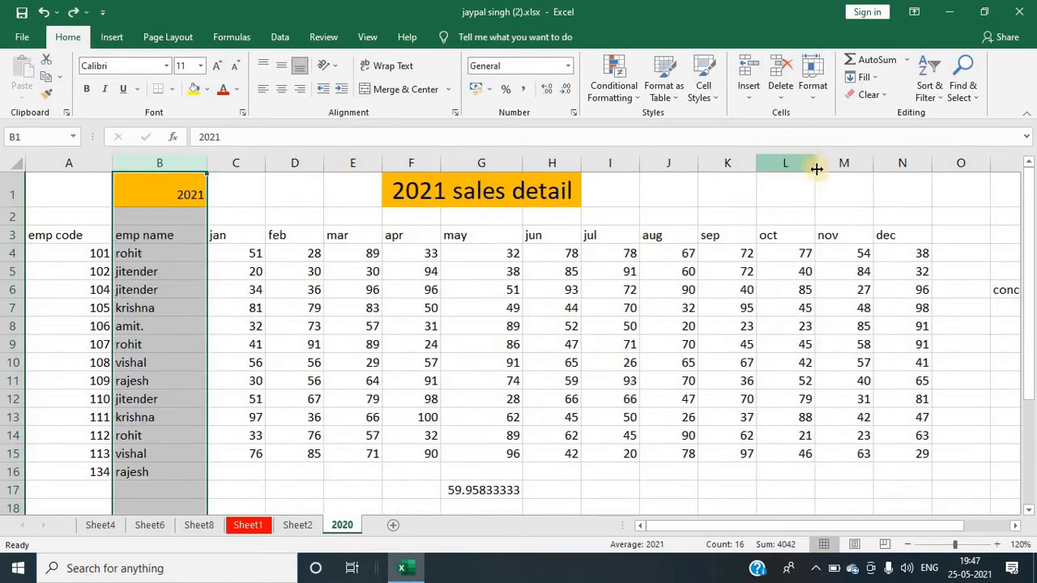
# Step: Delete the Sheet6 worksheet
pyautogui.click(665, 363)
pyautogui.click(780, 89)
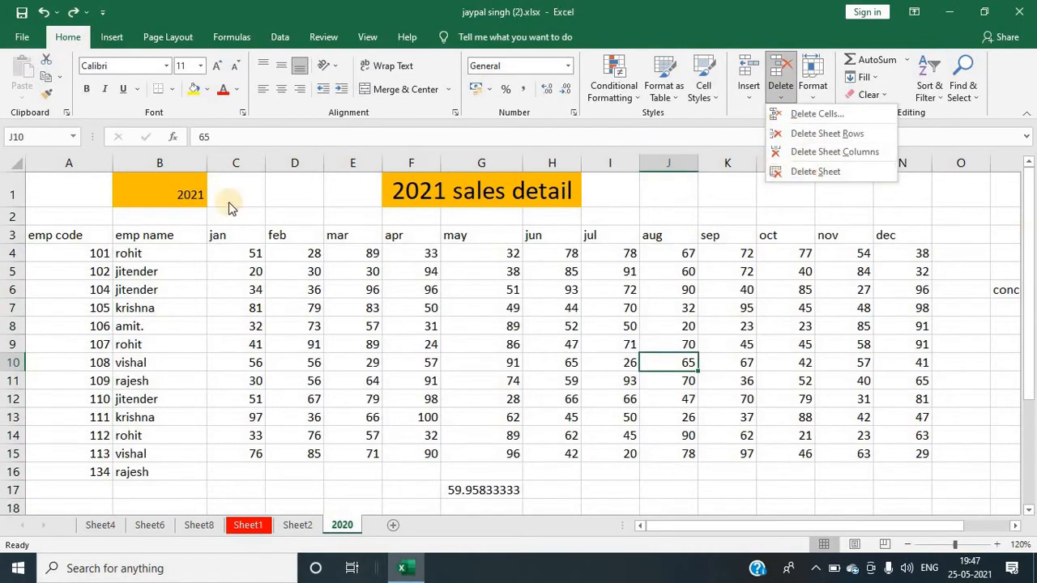
pyautogui.click(314, 528)
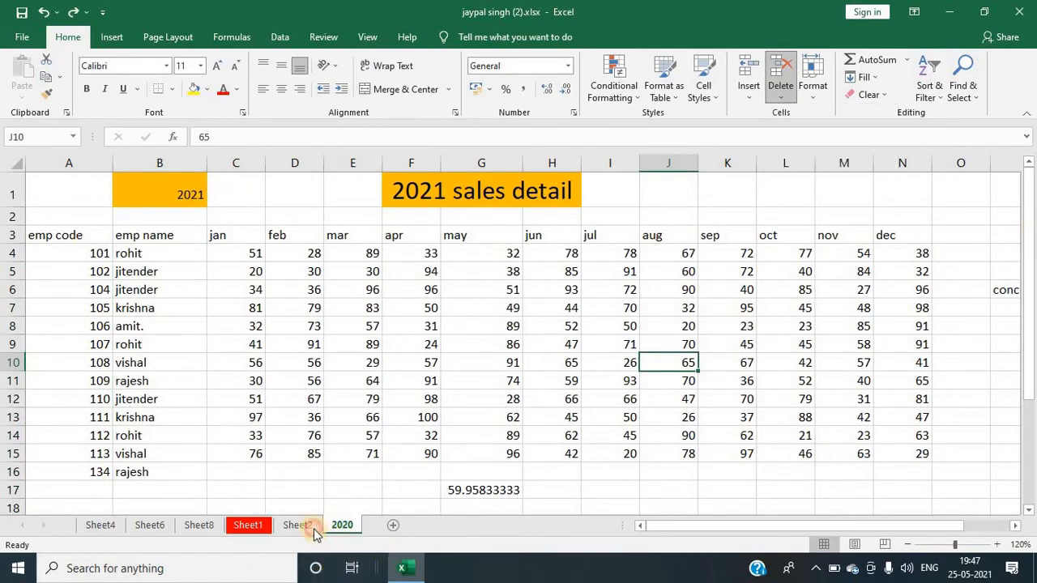
pyautogui.click(148, 526)
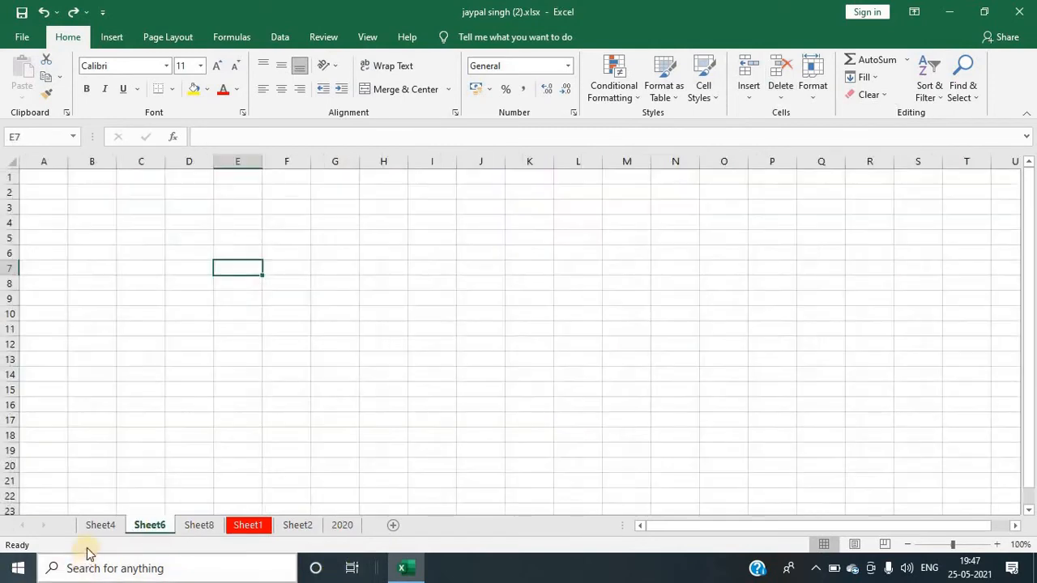
pyautogui.click(784, 95)
pyautogui.click(800, 170)
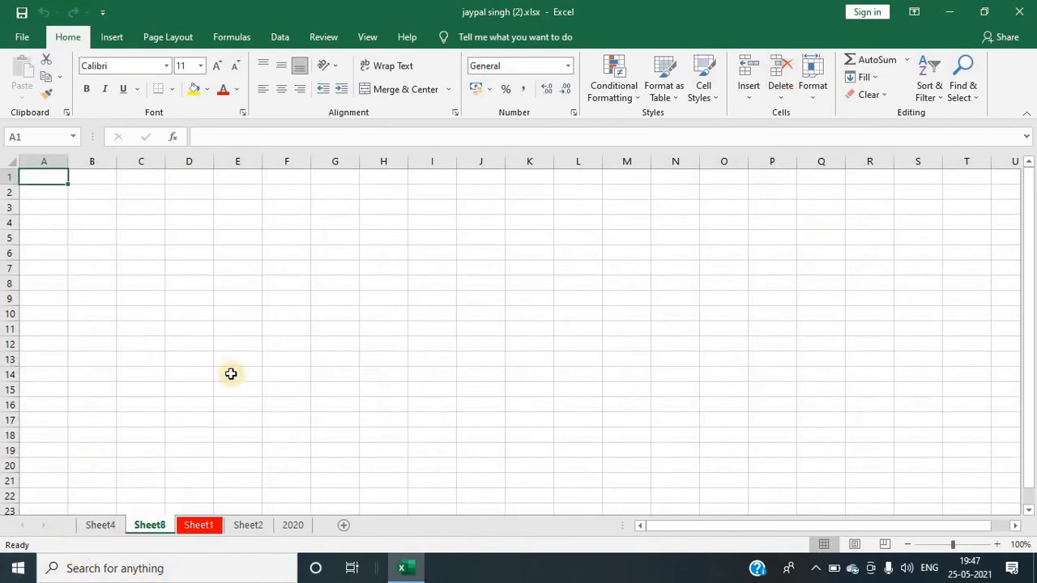
# Step: Switch back to the 2020 worksheet
pyautogui.click(196, 243)
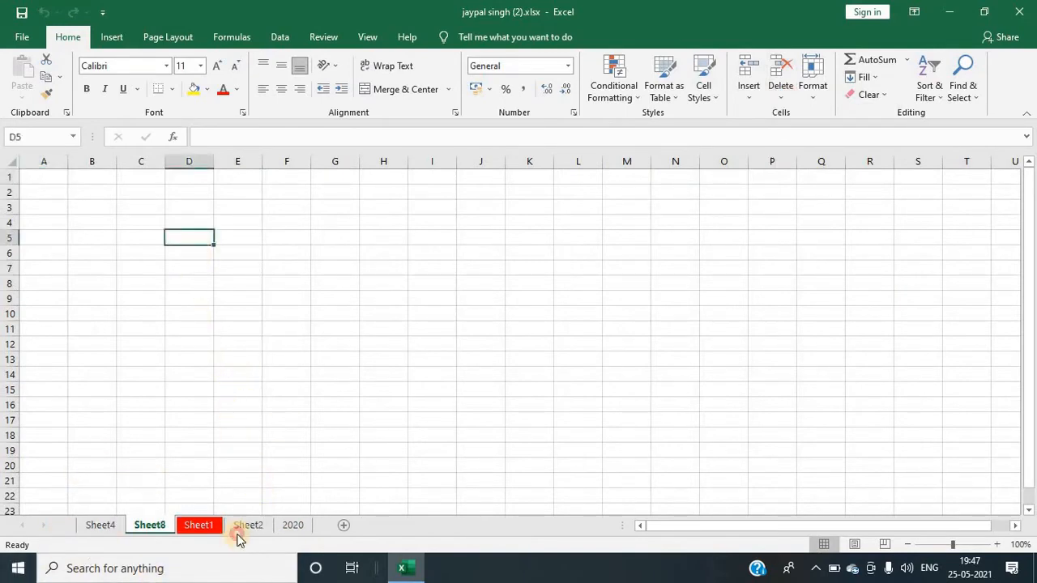
pyautogui.click(286, 526)
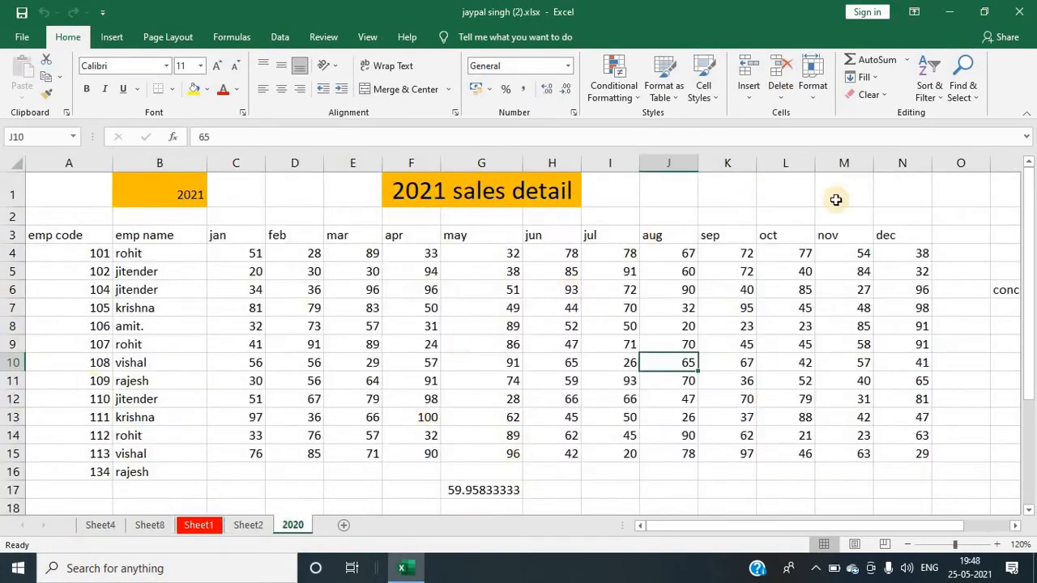
pyautogui.click(813, 81)
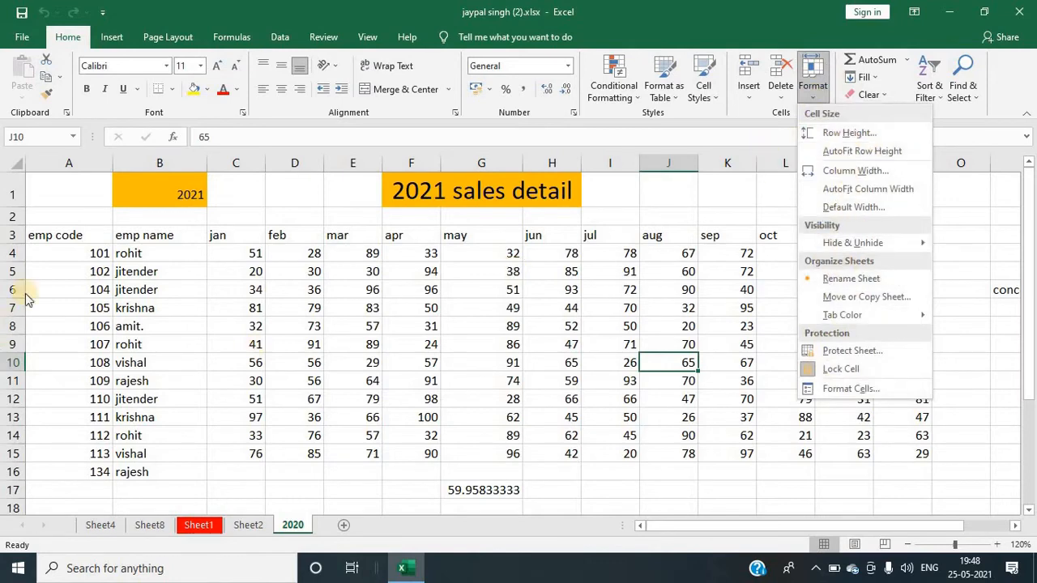
pyautogui.click(132, 285)
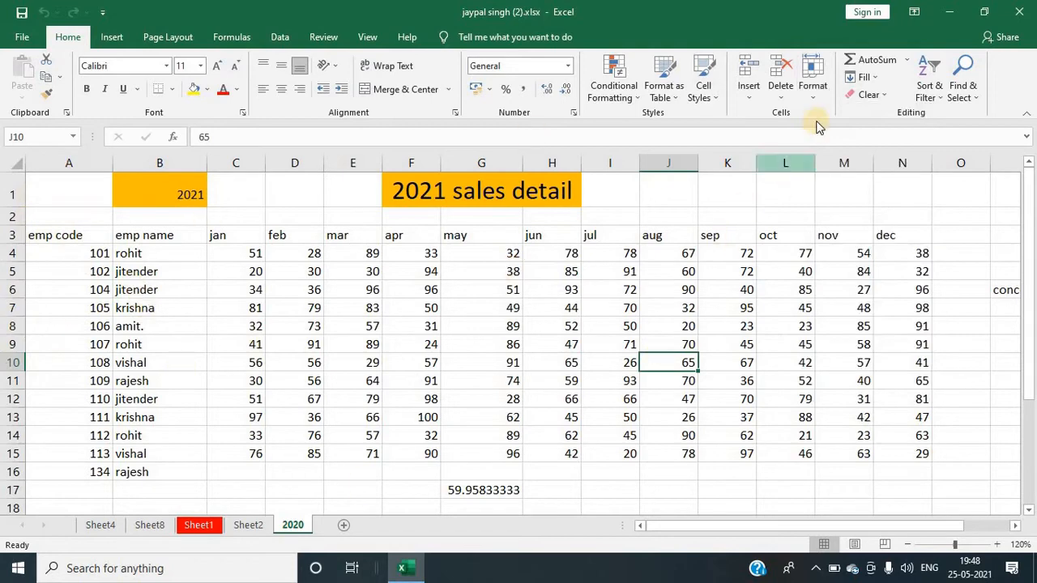
# Step: Select the whole 2020 sheet and set the height of all rows to 20
pyautogui.click(15, 166)
pyautogui.click(812, 90)
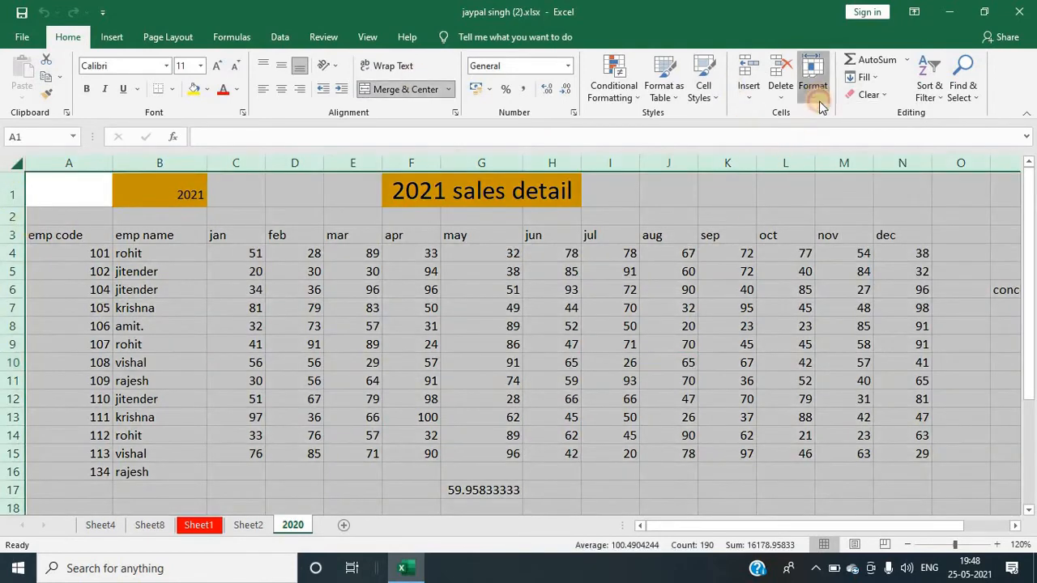
pyautogui.click(849, 133)
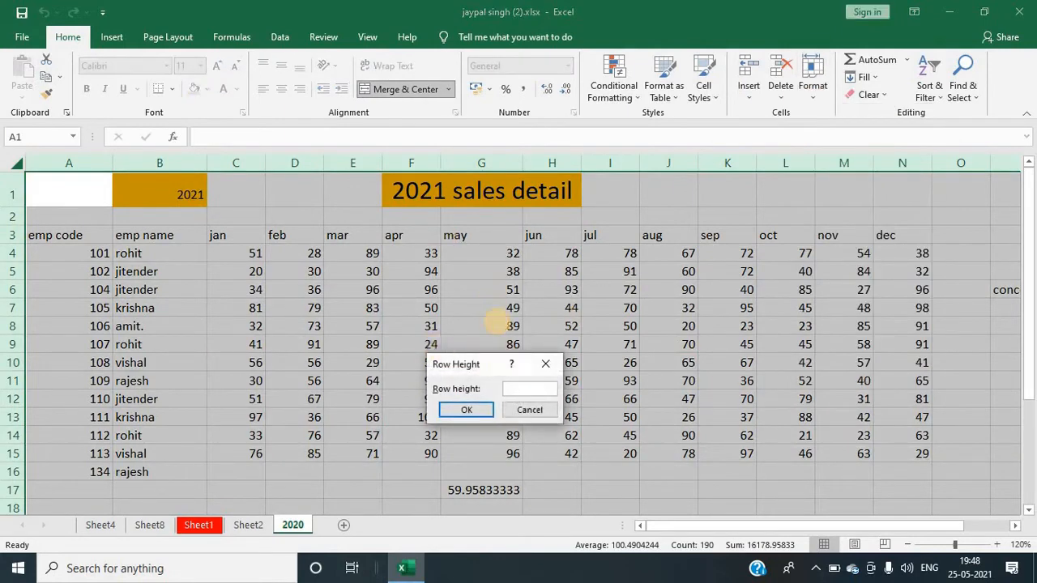
pyautogui.write('20')
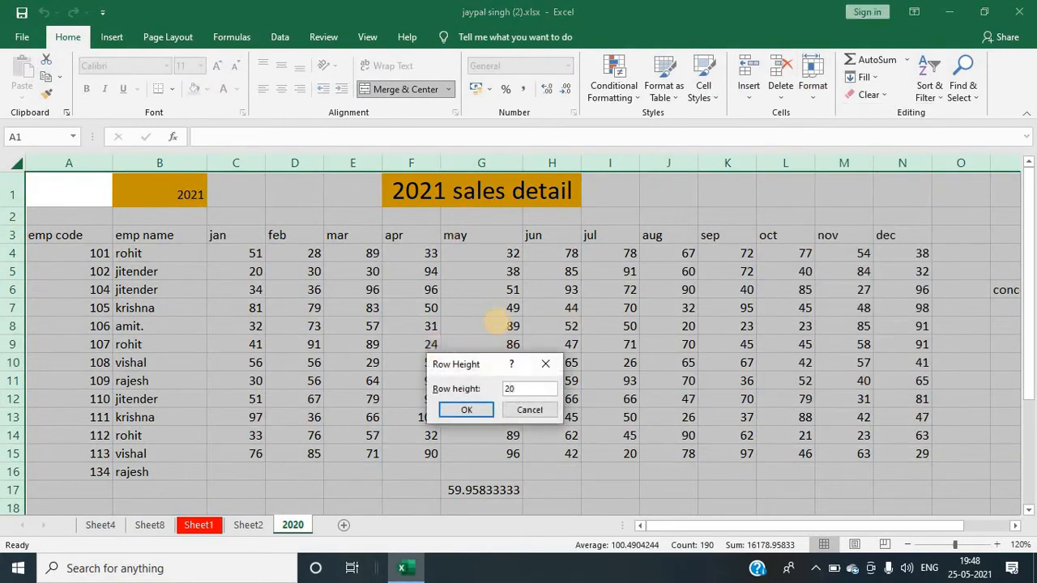
pyautogui.click(458, 411)
pyautogui.scroll(-3, 59, 321)
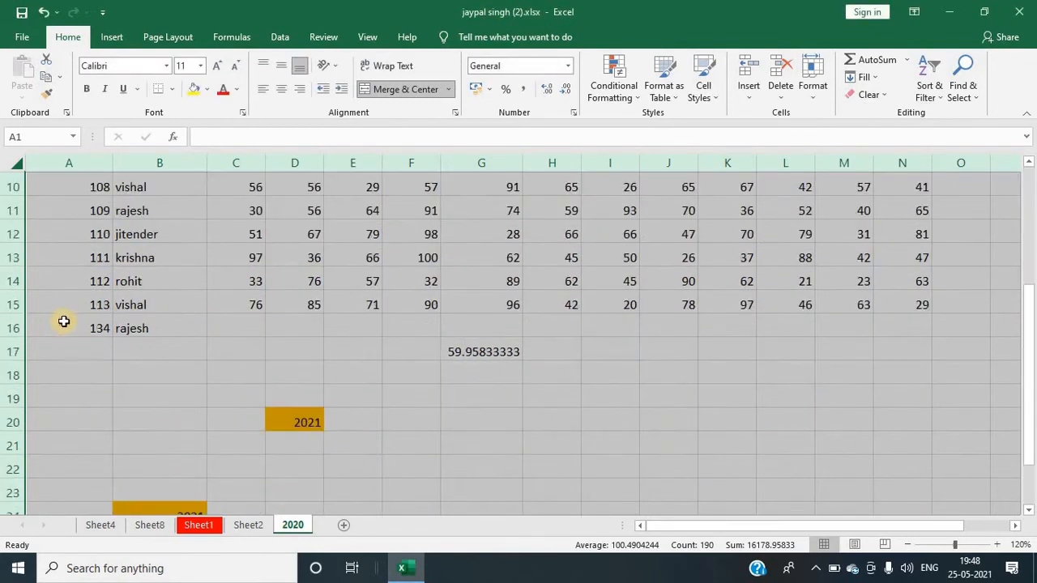
pyautogui.click(60, 322)
pyautogui.scroll(3, 61, 307)
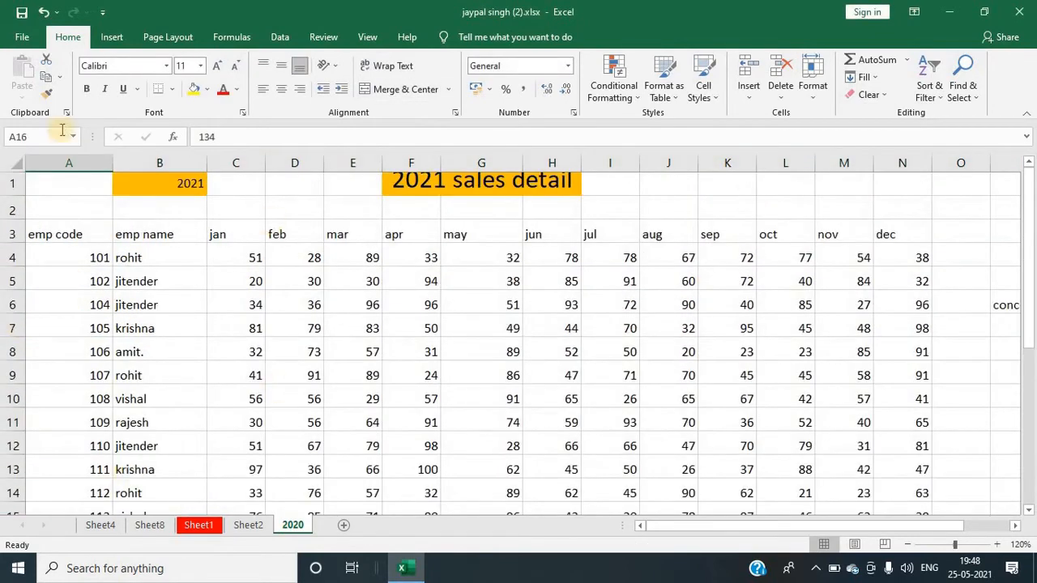
# Step: Select the whole sheet again and set the height of all rows to 30
pyautogui.moveTo(14, 162); pyautogui.dragTo(143, 277)
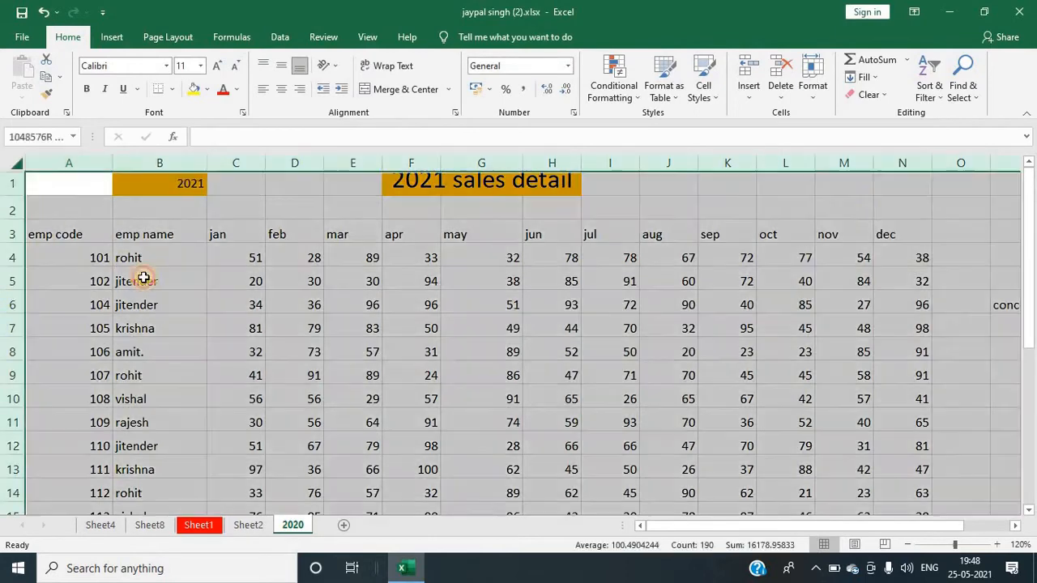
pyautogui.click(818, 89)
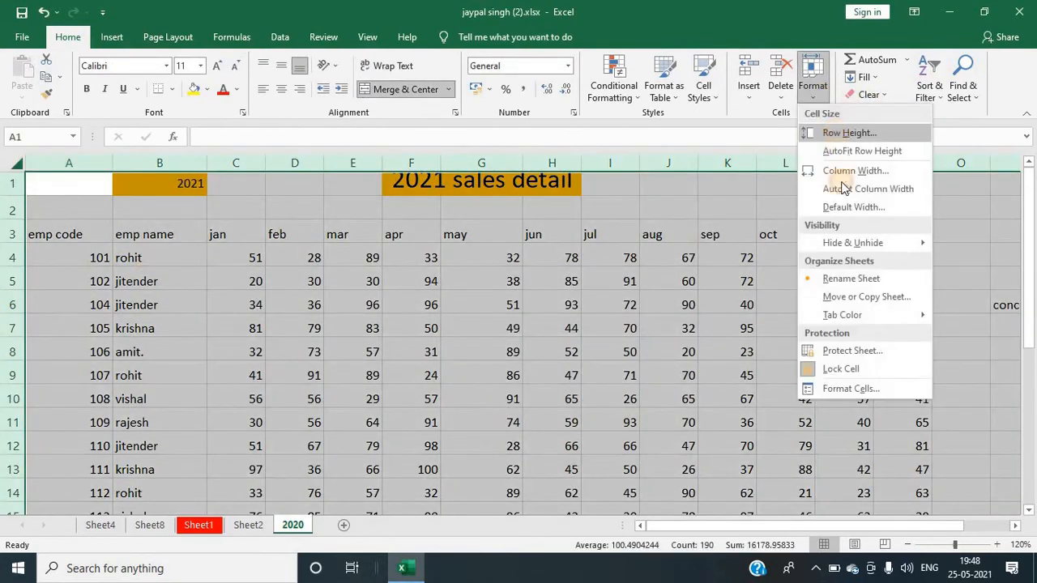
pyautogui.click(841, 134)
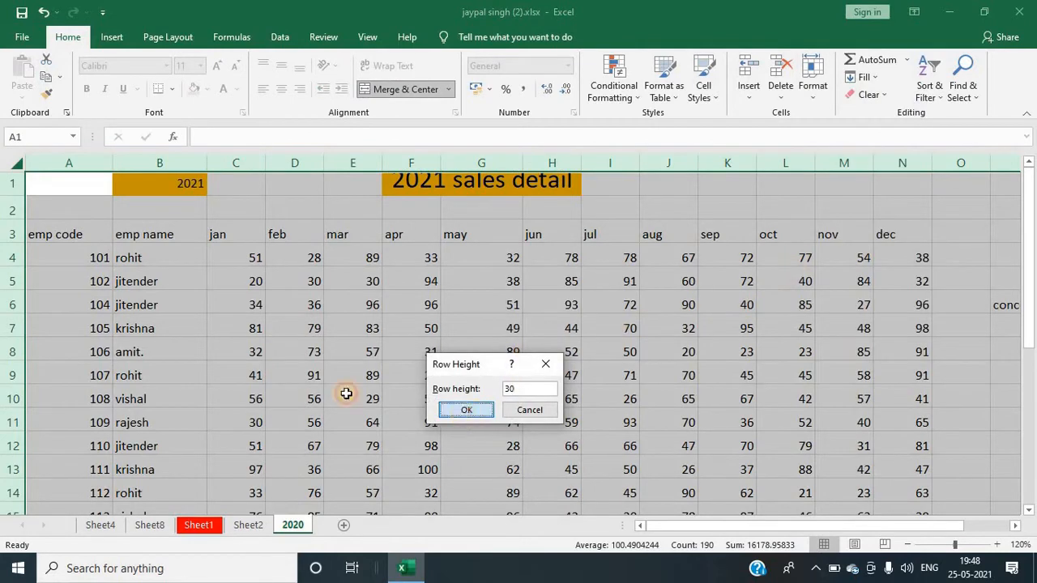
pyautogui.press('Return')
pyautogui.scroll(-6, 121, 381)
pyautogui.scroll(5, 202, 300)
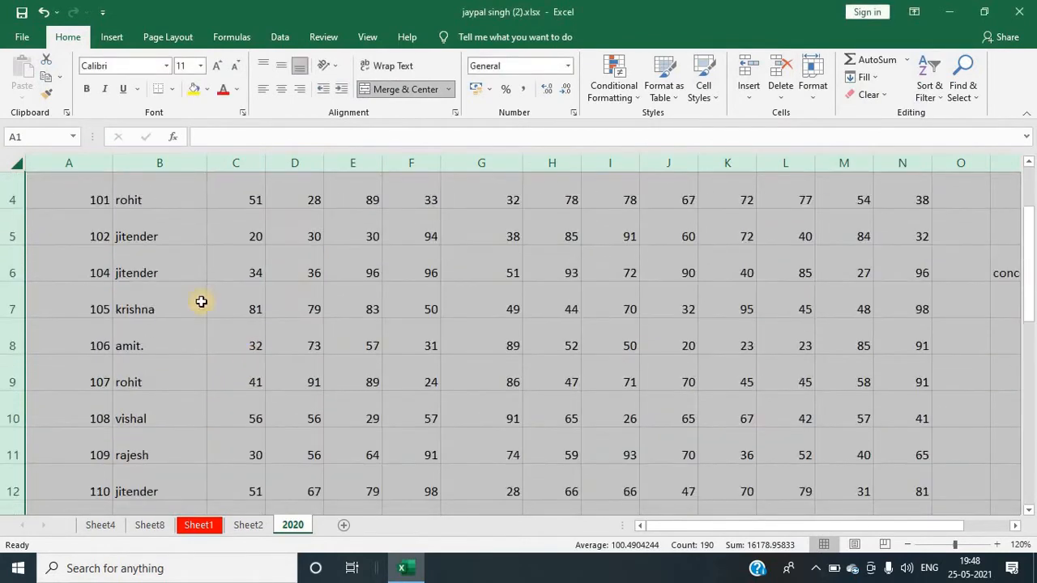
pyautogui.click(188, 277)
pyautogui.scroll(1, 83, 273)
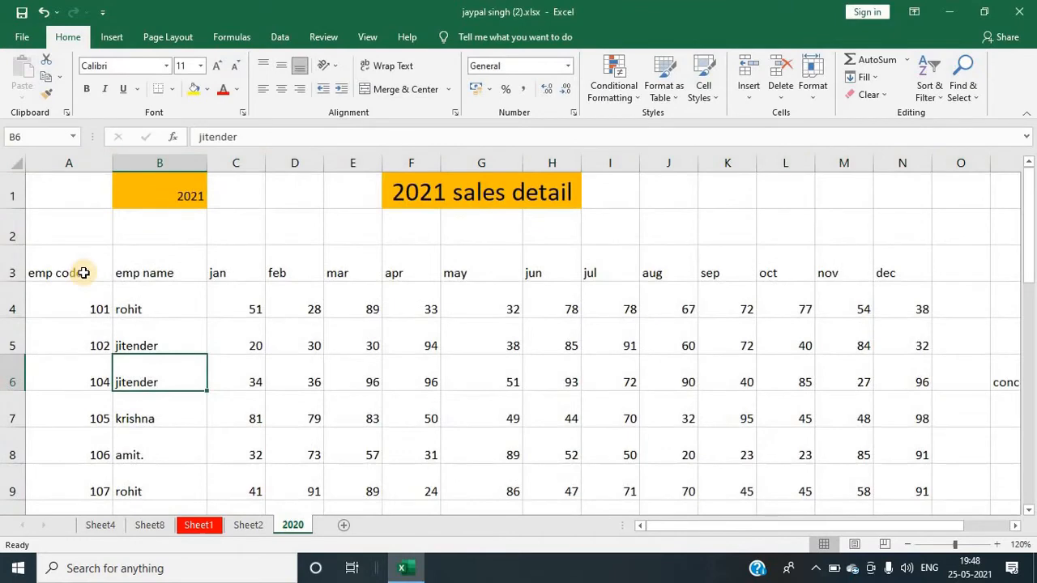
# Step: Select the whole sheet and apply AutoFit Row Height to all rows
pyautogui.click(16, 165)
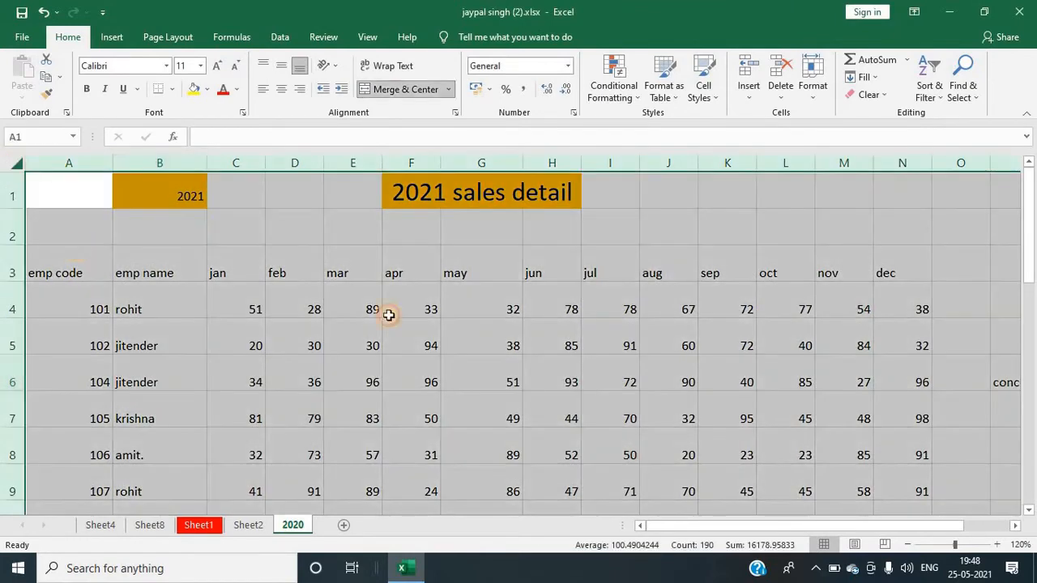
pyautogui.click(813, 89)
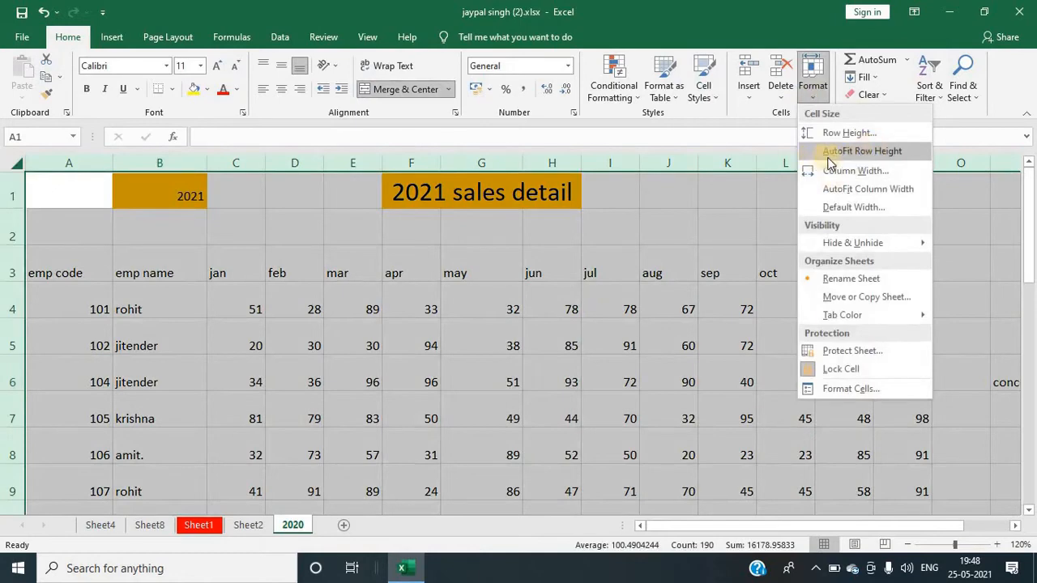
pyautogui.click(865, 151)
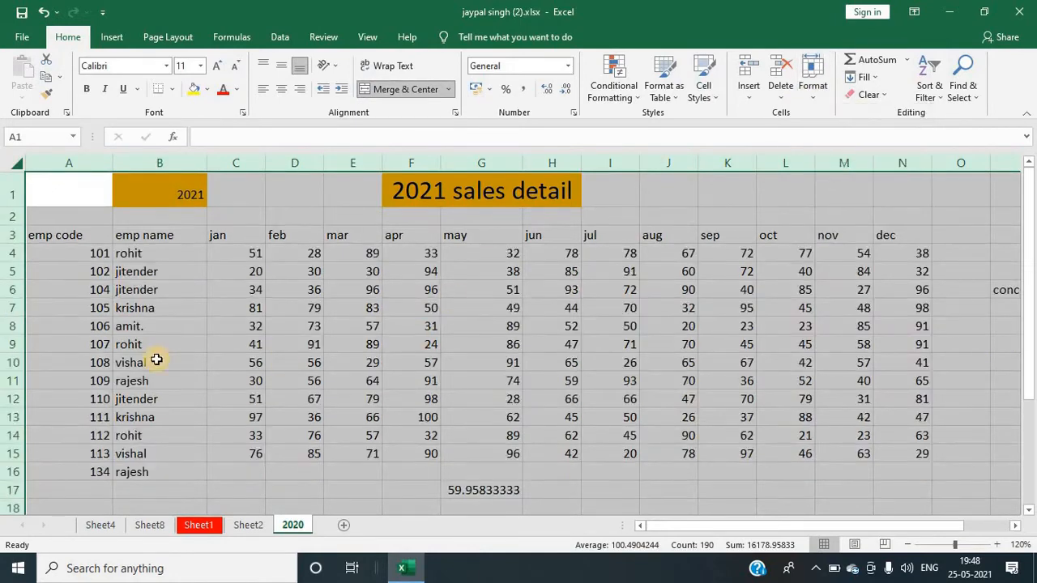
pyautogui.click(231, 328)
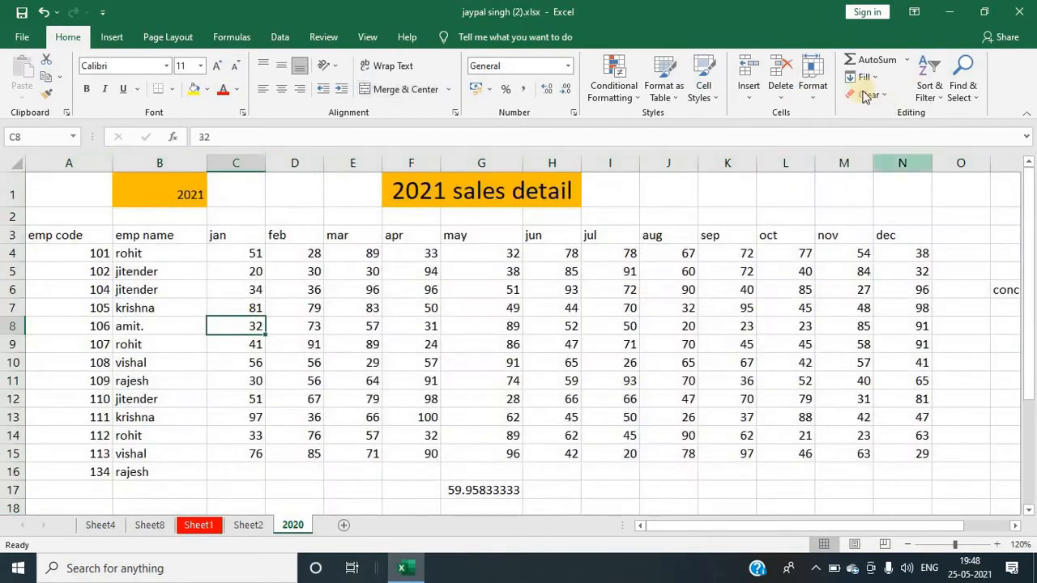
pyautogui.click(819, 101)
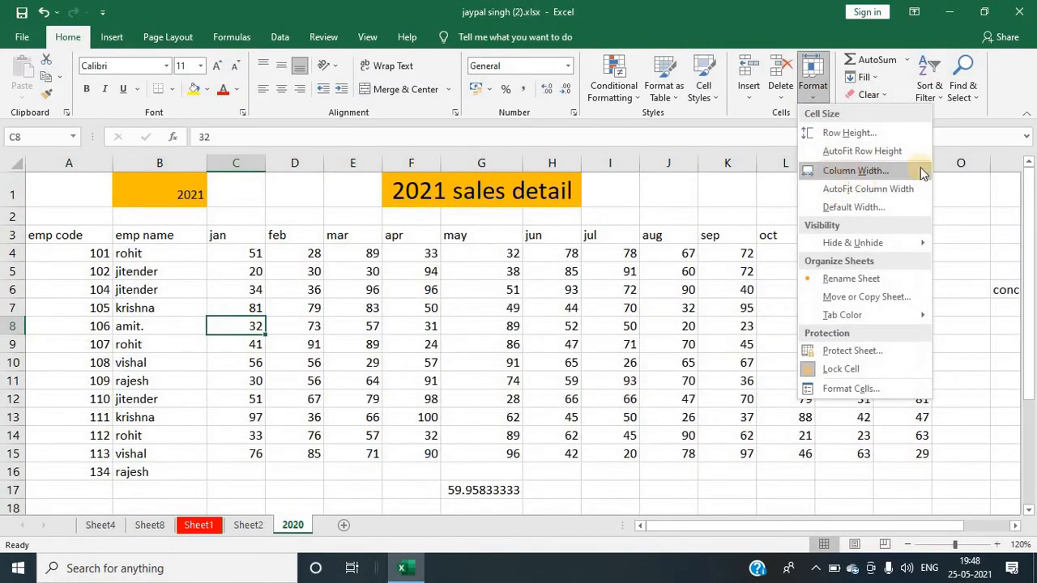
pyautogui.click(420, 284)
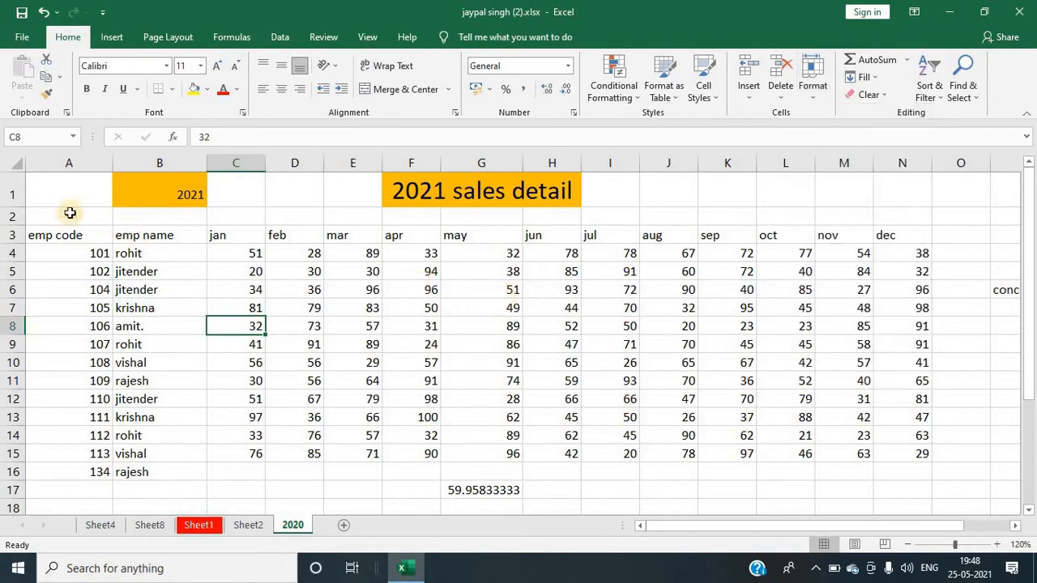
# Step: Set the width of all columns to 30, then undo the column width change
pyautogui.click(14, 167)
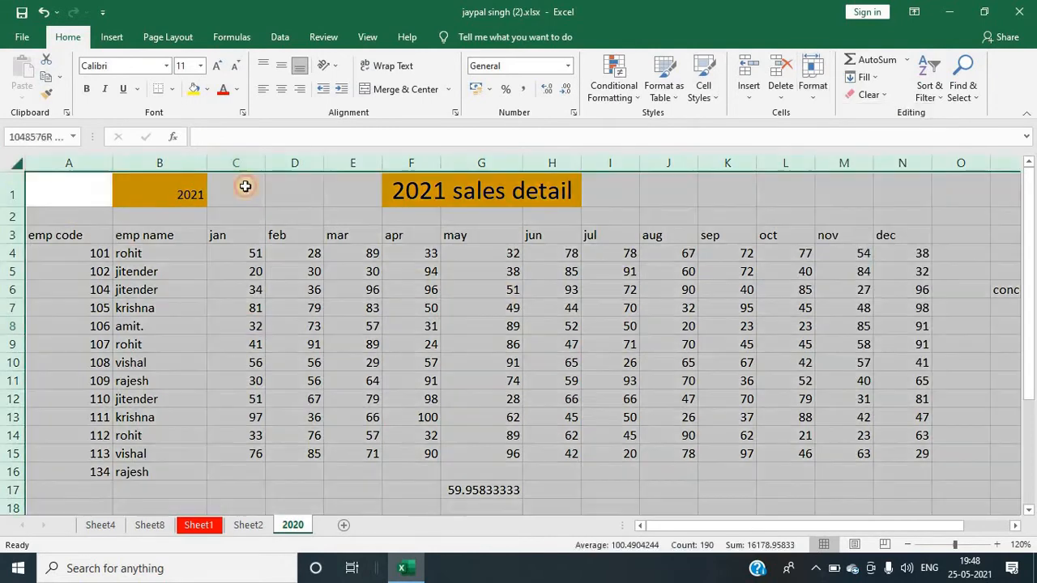
pyautogui.click(810, 85)
pyautogui.click(847, 170)
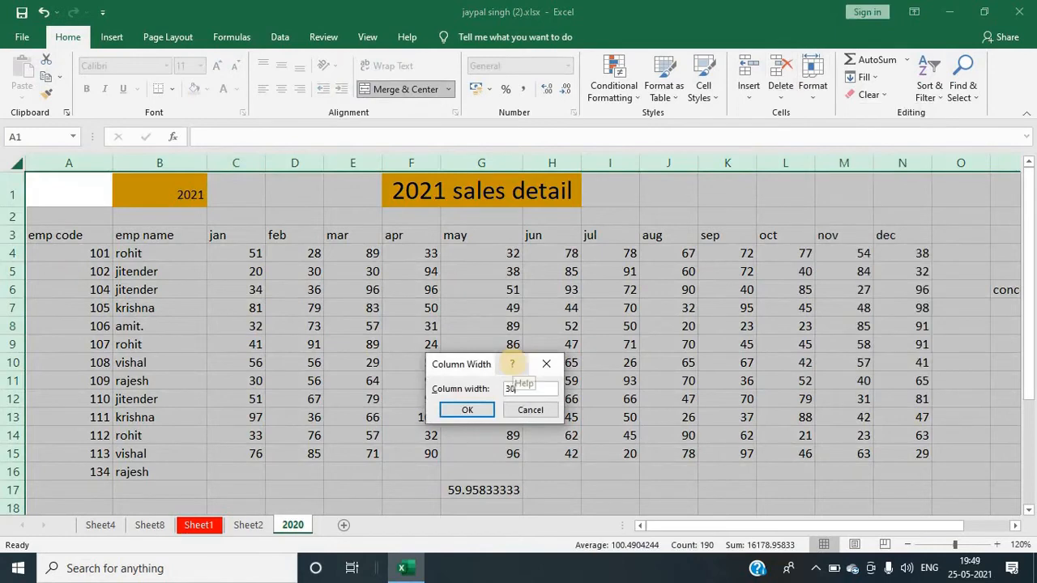
pyautogui.click(465, 410)
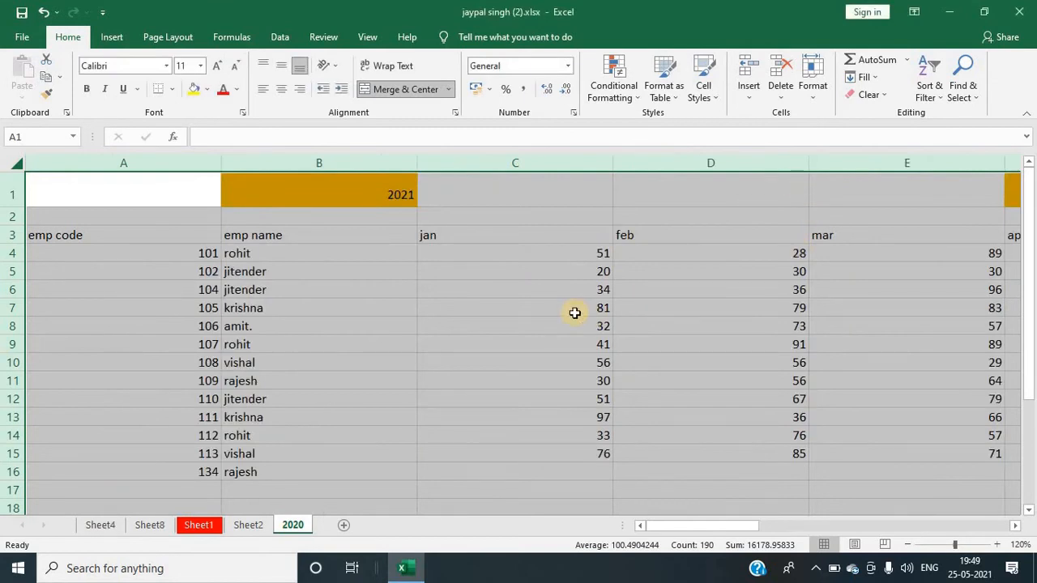
pyautogui.hotkey('ctrl', 'z')
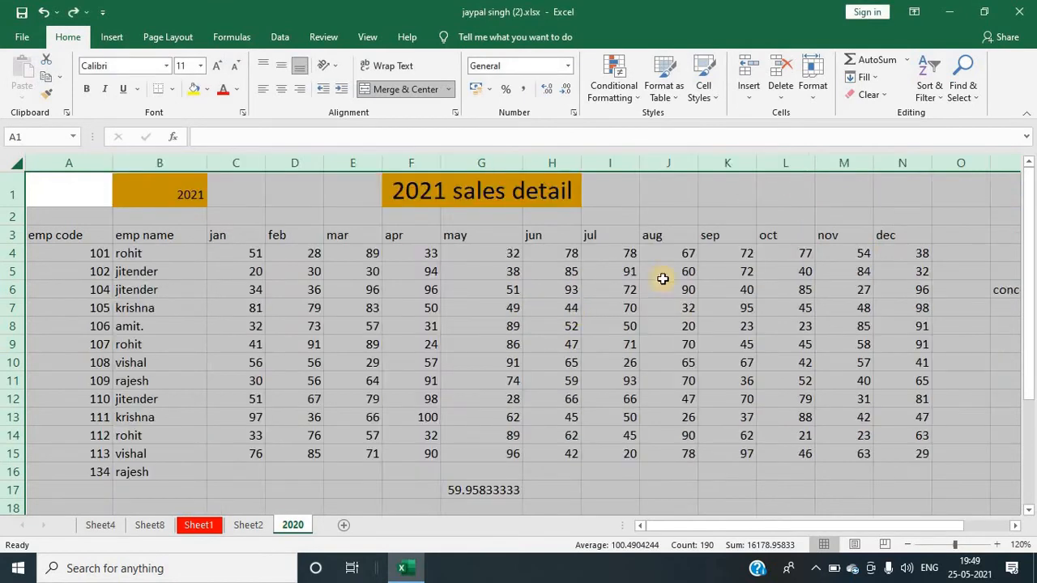
# Step: On Sheet2, enter 'concept computer center' in cell G8
pyautogui.click(813, 88)
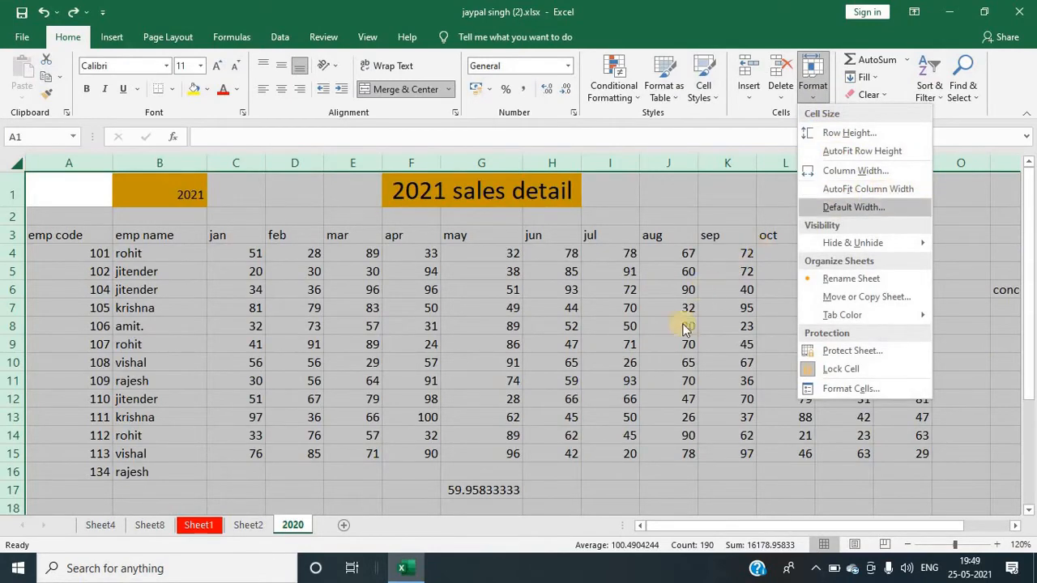
pyautogui.click(432, 483)
pyautogui.click(258, 530)
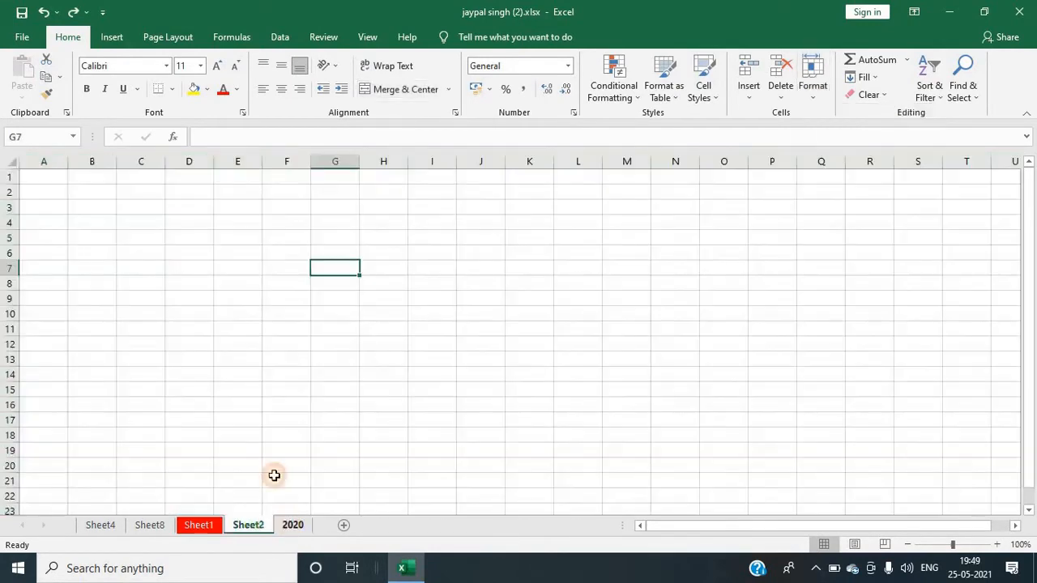
pyautogui.click(287, 526)
pyautogui.click(251, 525)
pyautogui.click(237, 326)
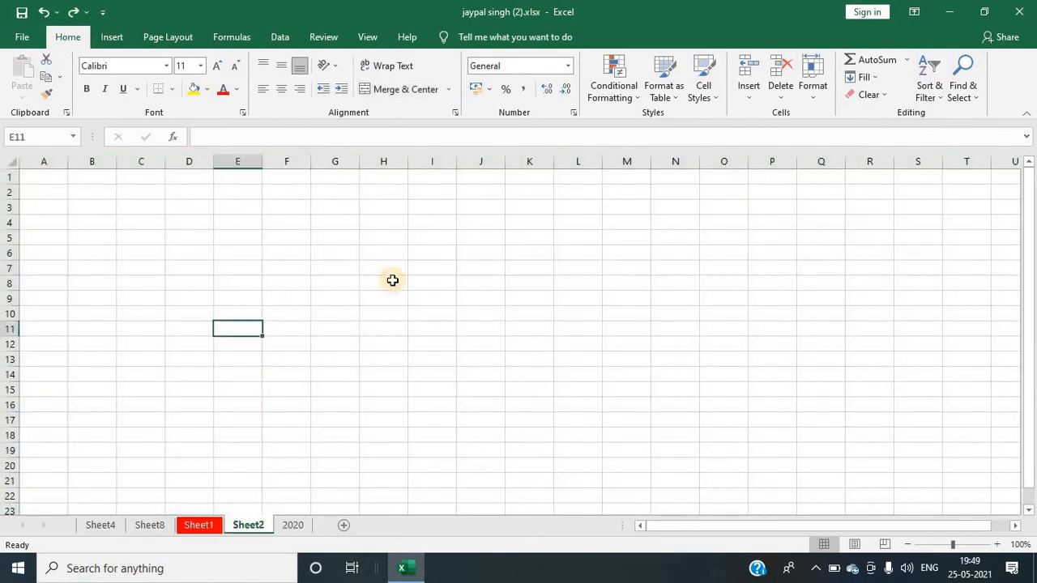
pyautogui.click(392, 280)
pyautogui.click(401, 269)
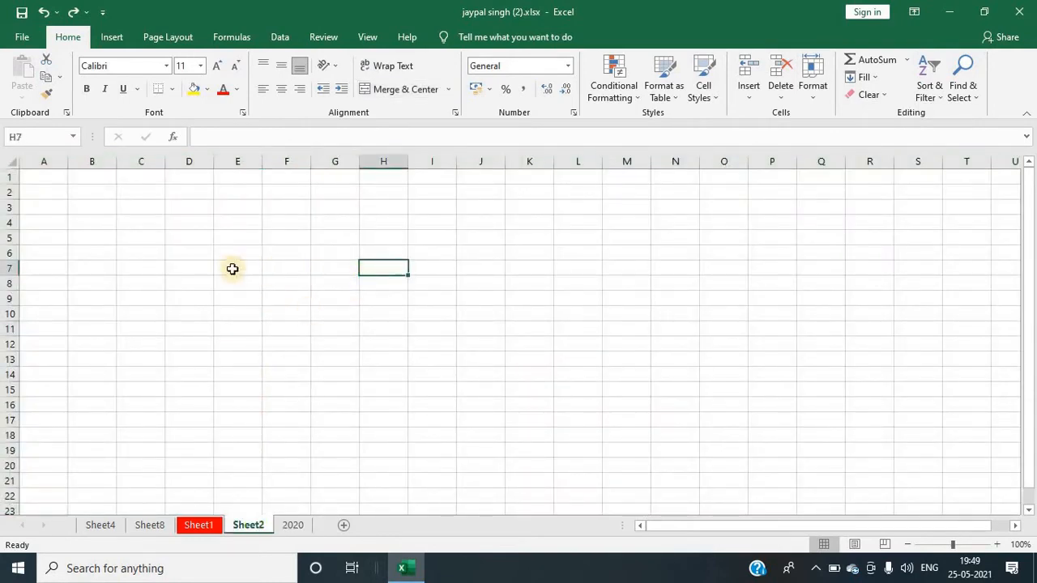
pyautogui.click(351, 285)
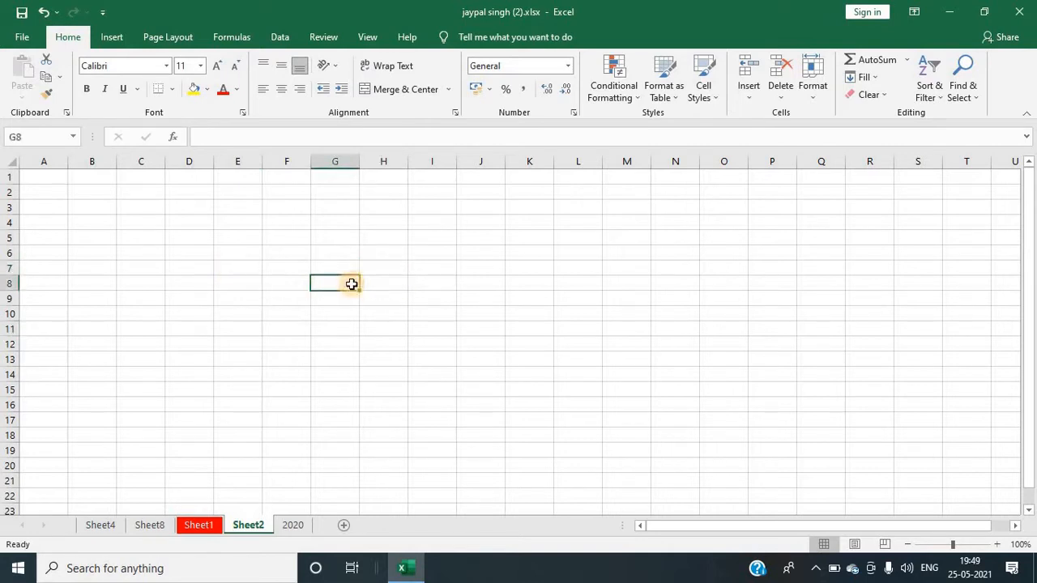
pyautogui.write('c')
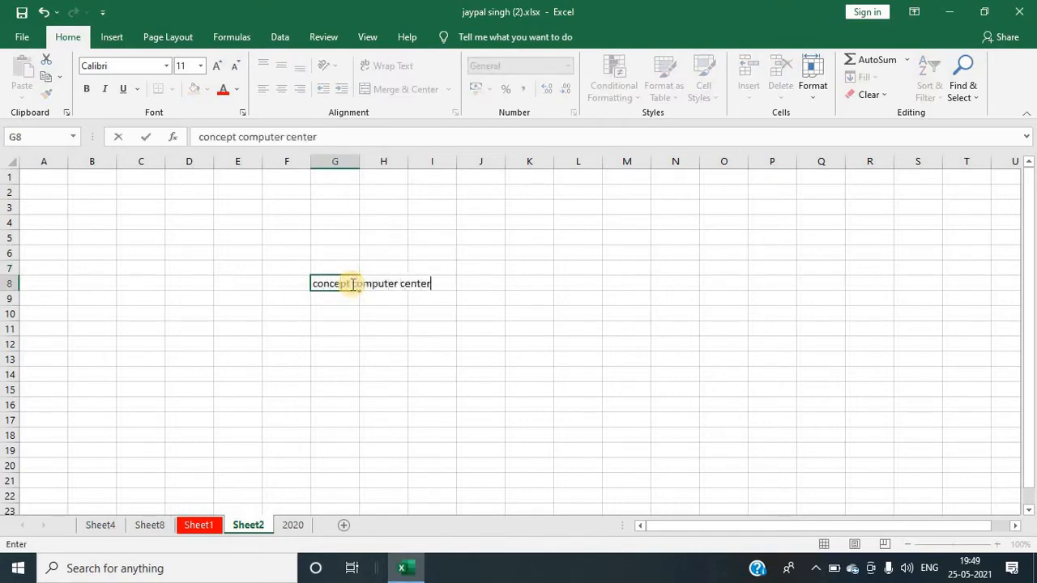
pyautogui.write('oncept computer center')
pyautogui.click(484, 300)
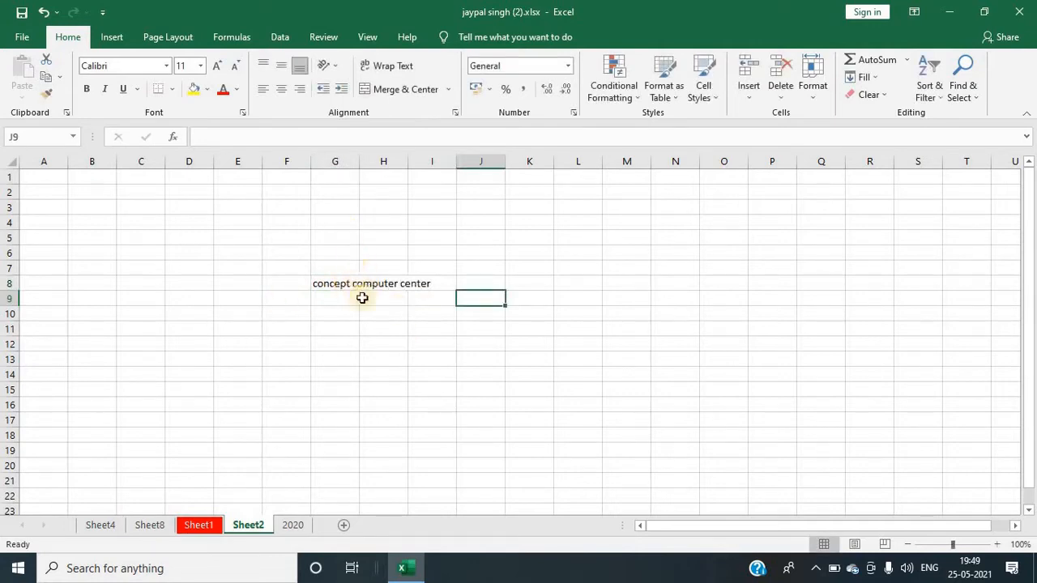
# Step: AutoFit the width of column G to fit the text in G8
pyautogui.click(328, 287)
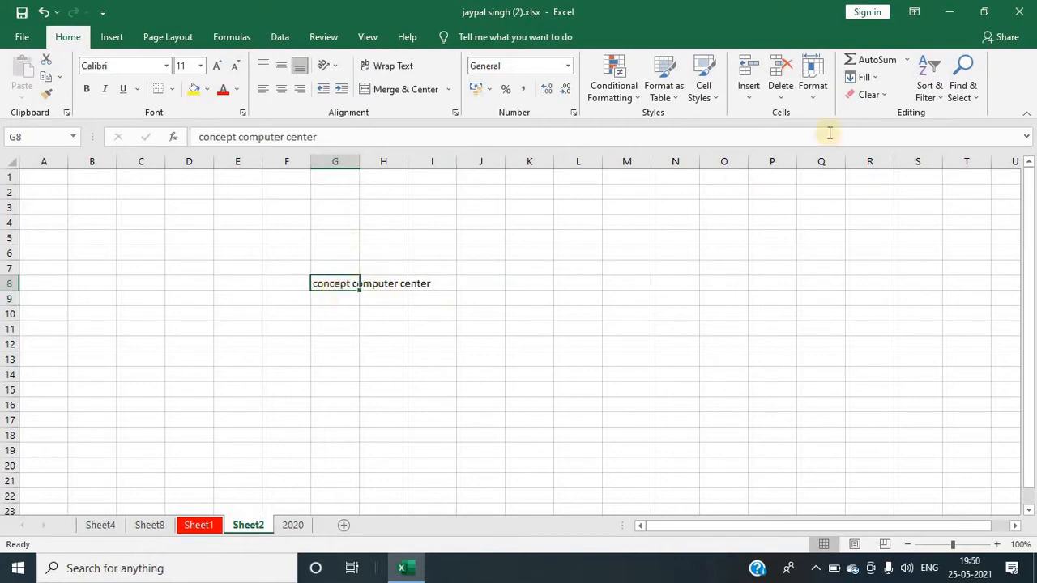
pyautogui.click(811, 95)
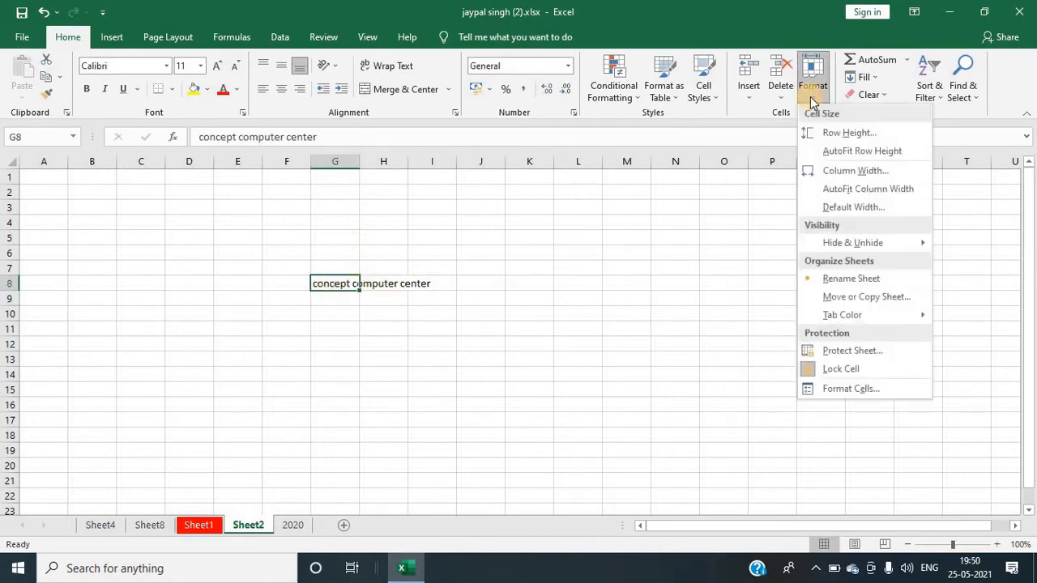
pyautogui.click(852, 190)
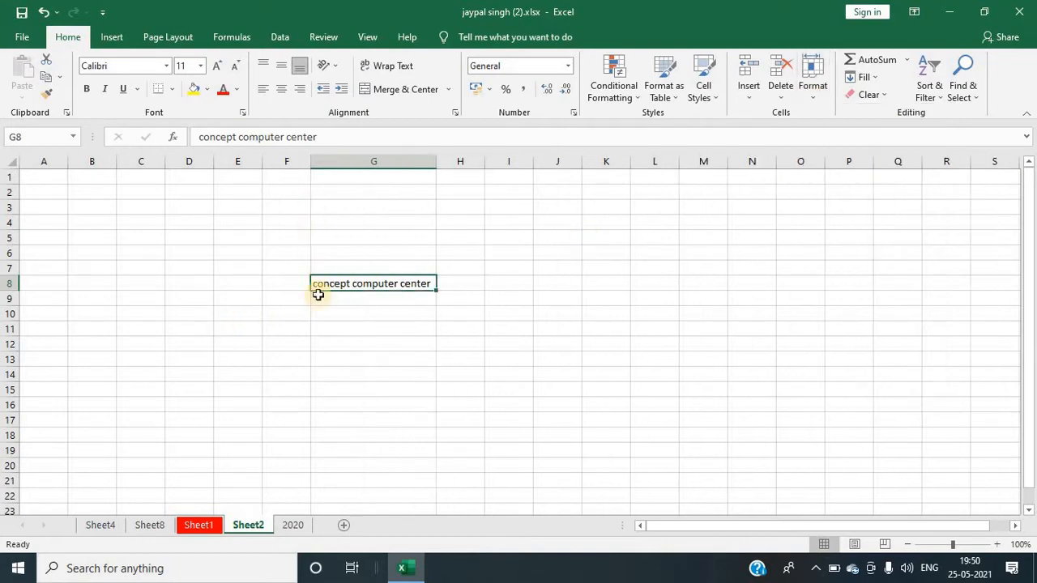
# Step: Set the default column width of Sheet2 to 30
pyautogui.moveTo(490, 320); pyautogui.dragTo(509, 328)
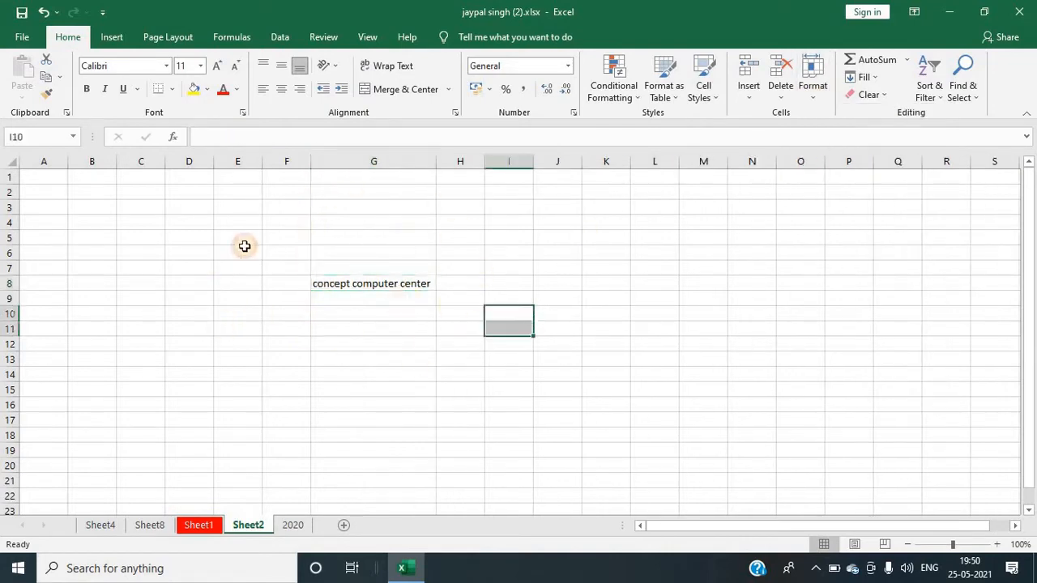
pyautogui.click(812, 85)
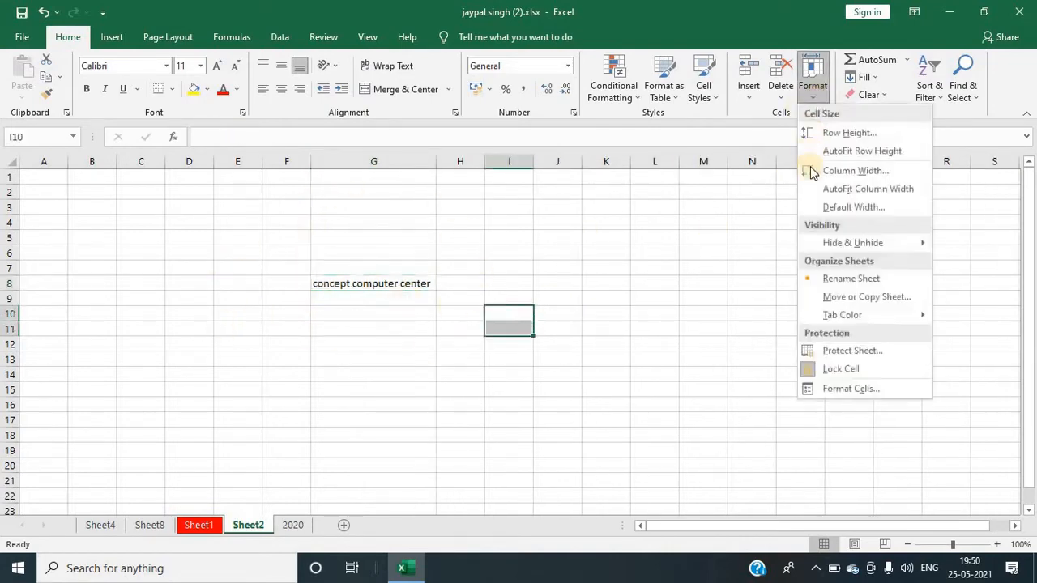
pyautogui.click(843, 209)
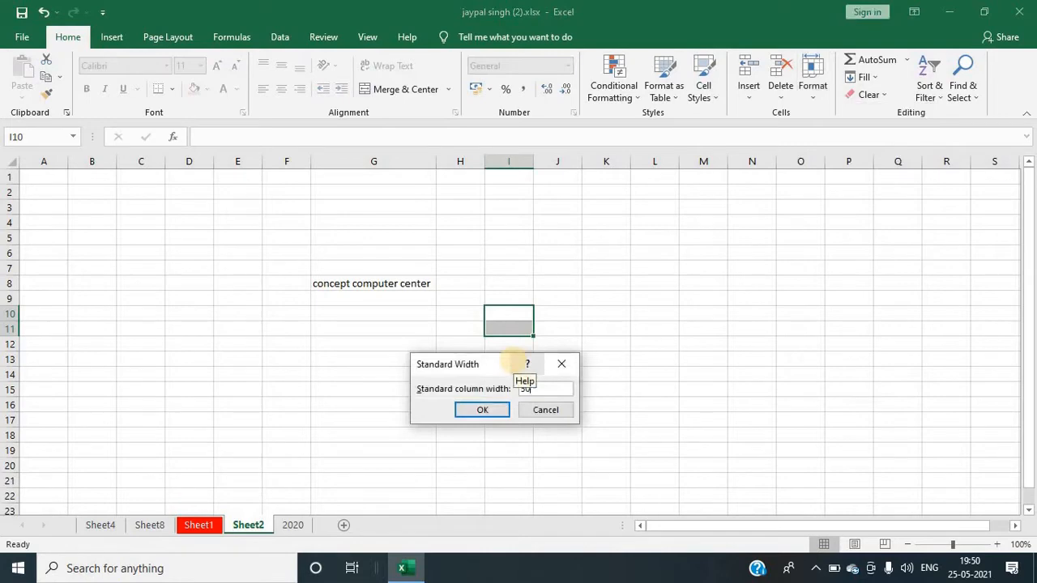
pyautogui.write('30')
pyautogui.click(489, 413)
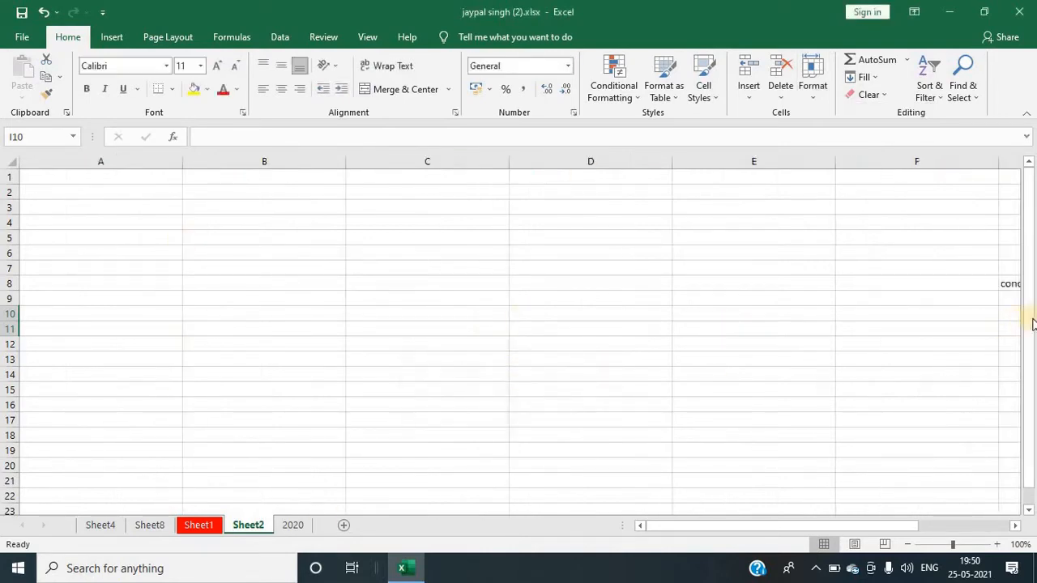
pyautogui.moveTo(1030, 321); pyautogui.dragTo(1029, 202)
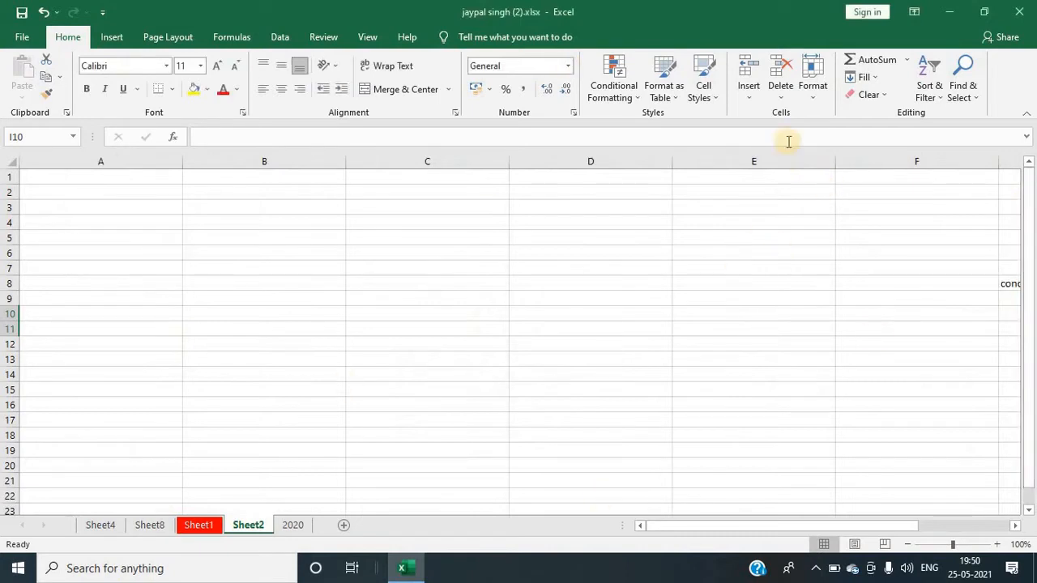
pyautogui.click(819, 93)
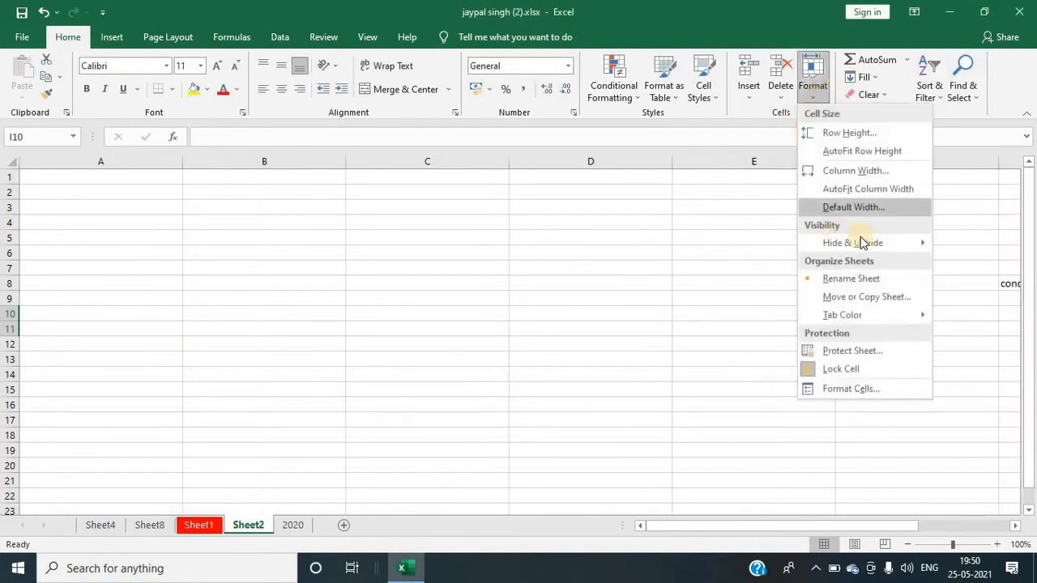
pyautogui.moveTo(865, 243)
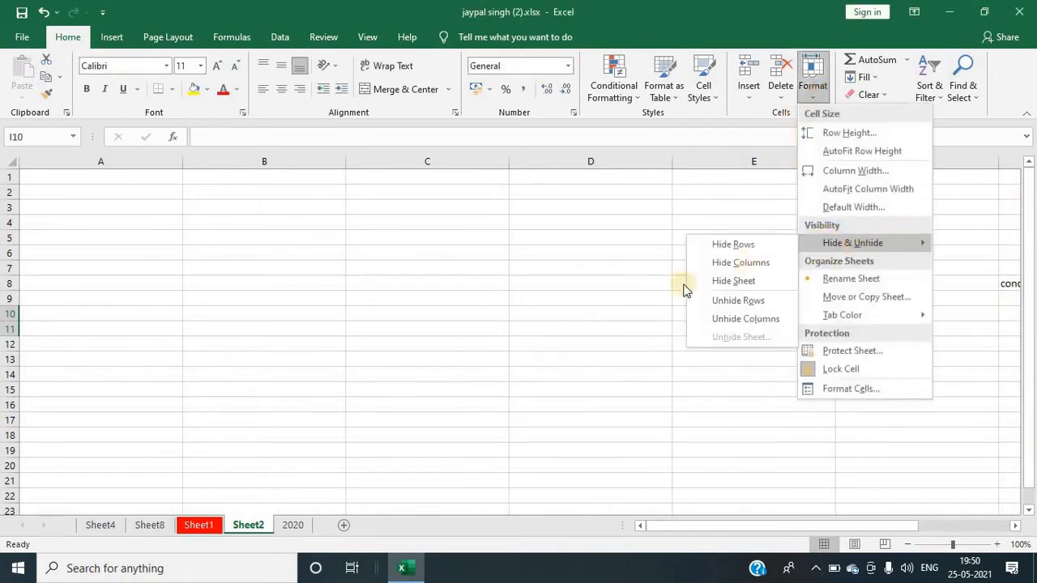
# Step: Switch to the 2020 sheet and select rows 4 to 8
pyautogui.click(154, 527)
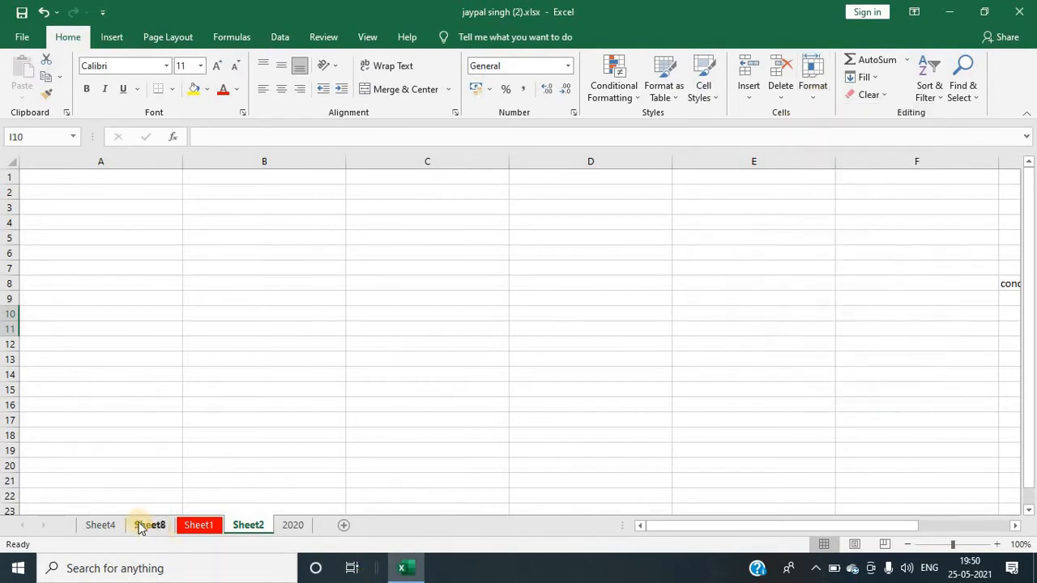
pyautogui.click(150, 526)
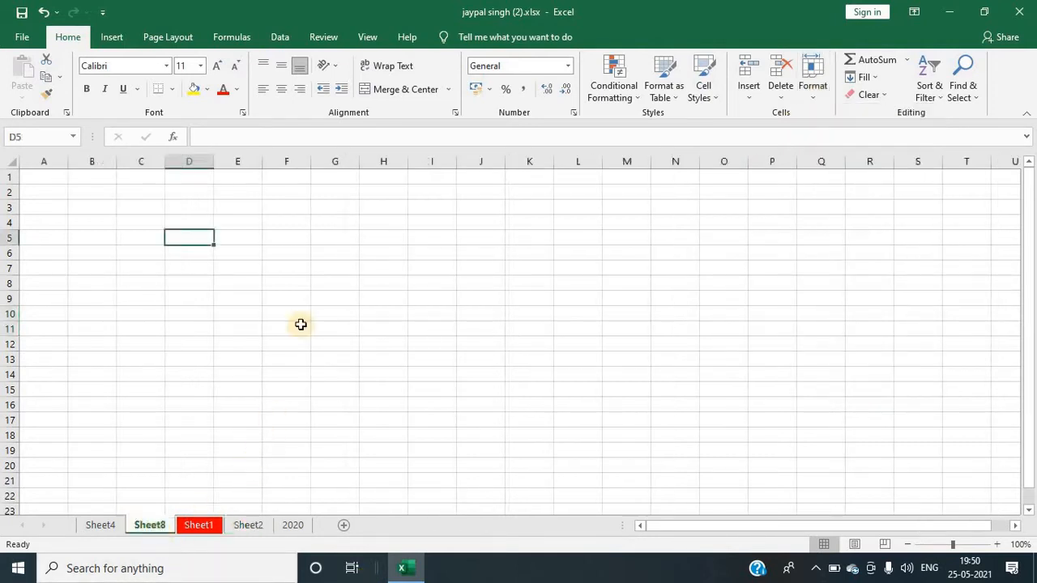
pyautogui.click(293, 525)
pyautogui.click(220, 352)
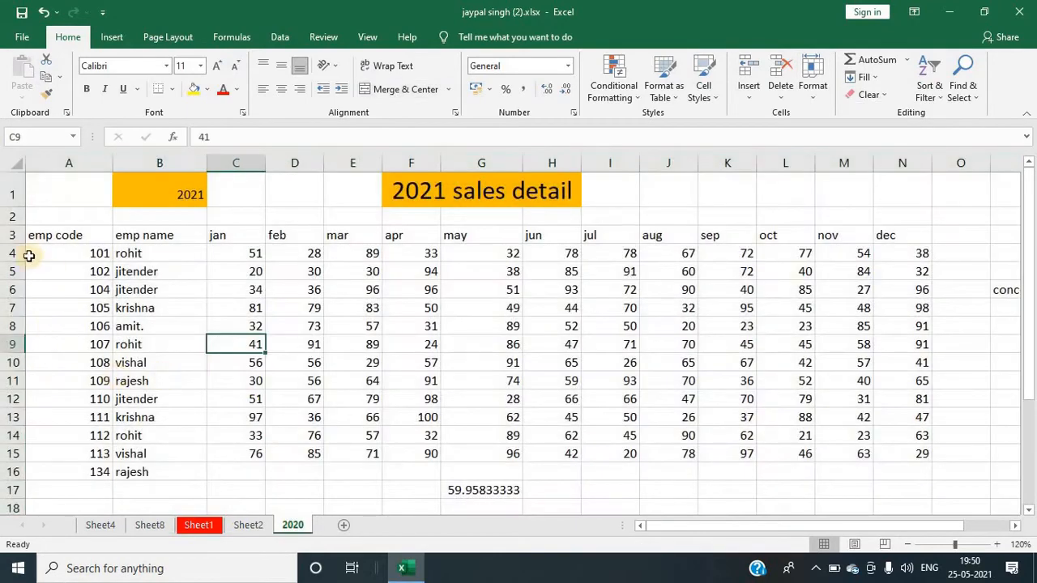
pyautogui.moveTo(12, 253); pyautogui.dragTo(16, 332)
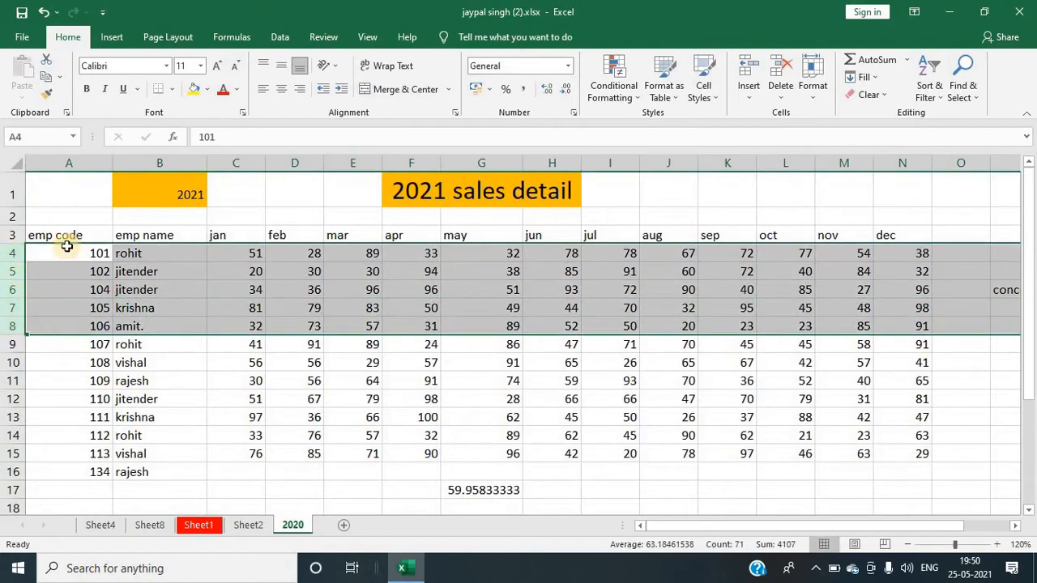
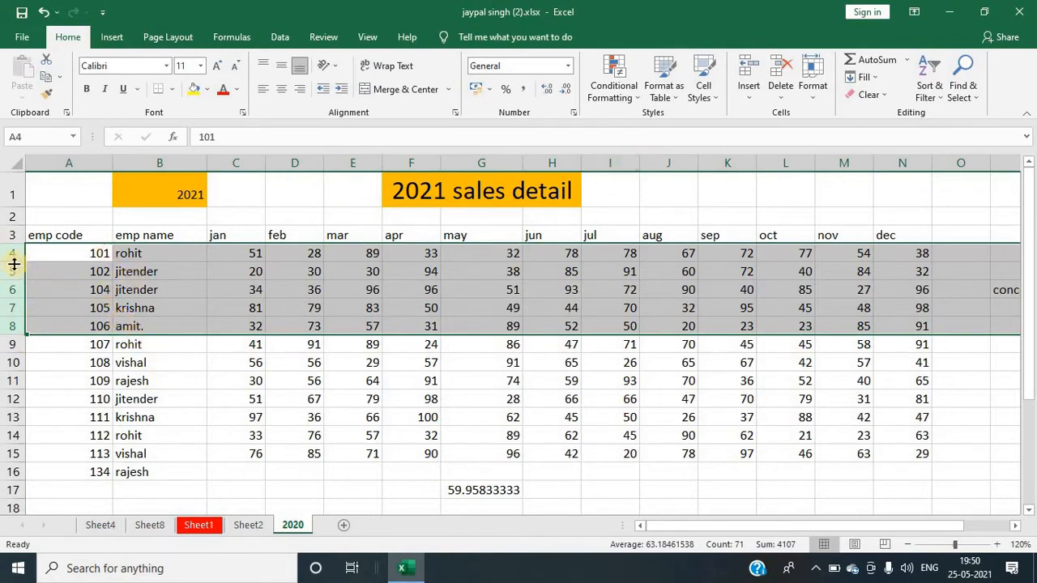
# Step: Hide the selected rows 4 to 8 on the 2020 sheet
pyautogui.click(812, 91)
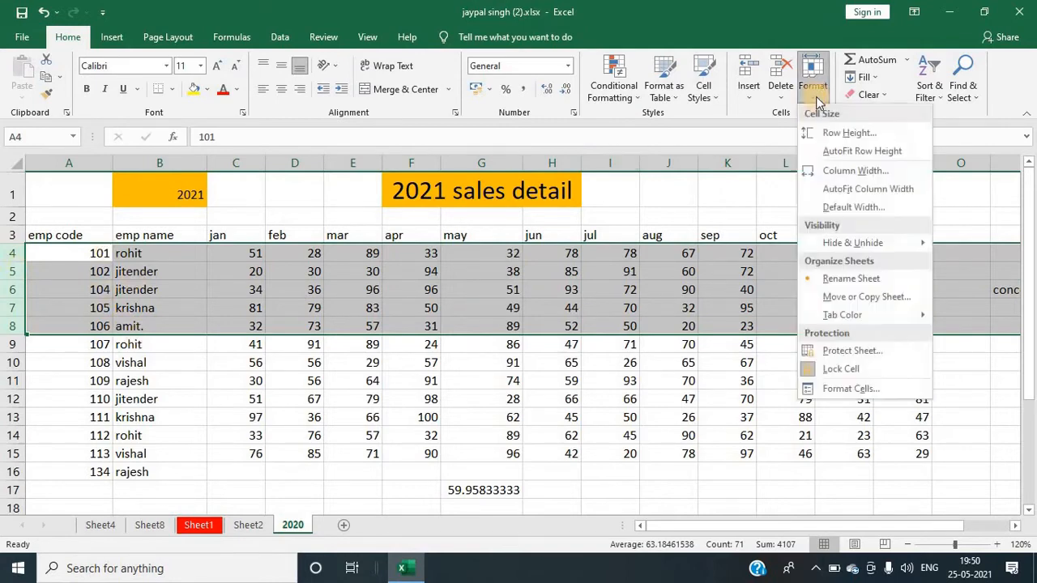
pyautogui.moveTo(826, 253)
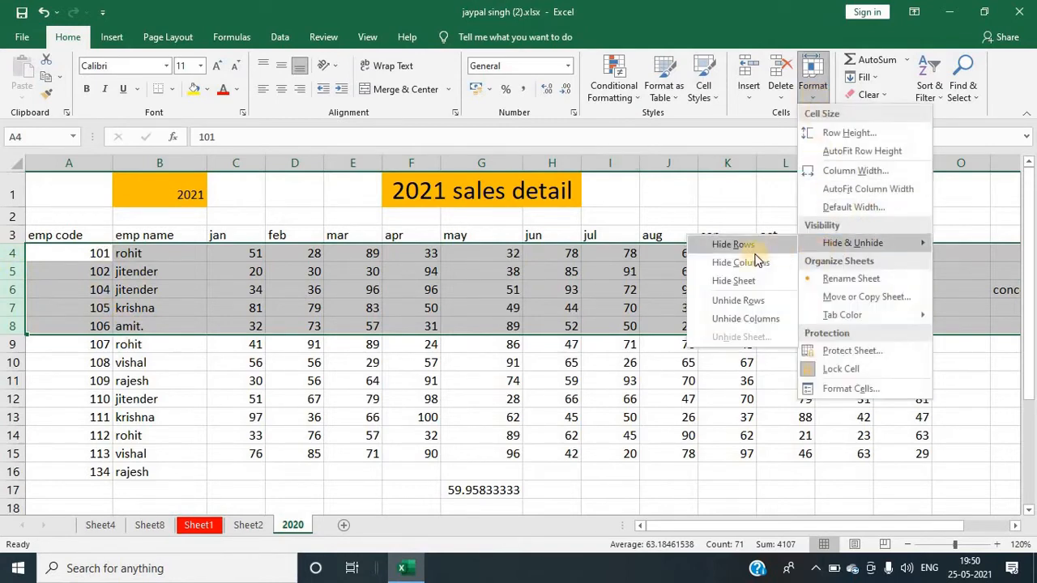
pyautogui.click(724, 243)
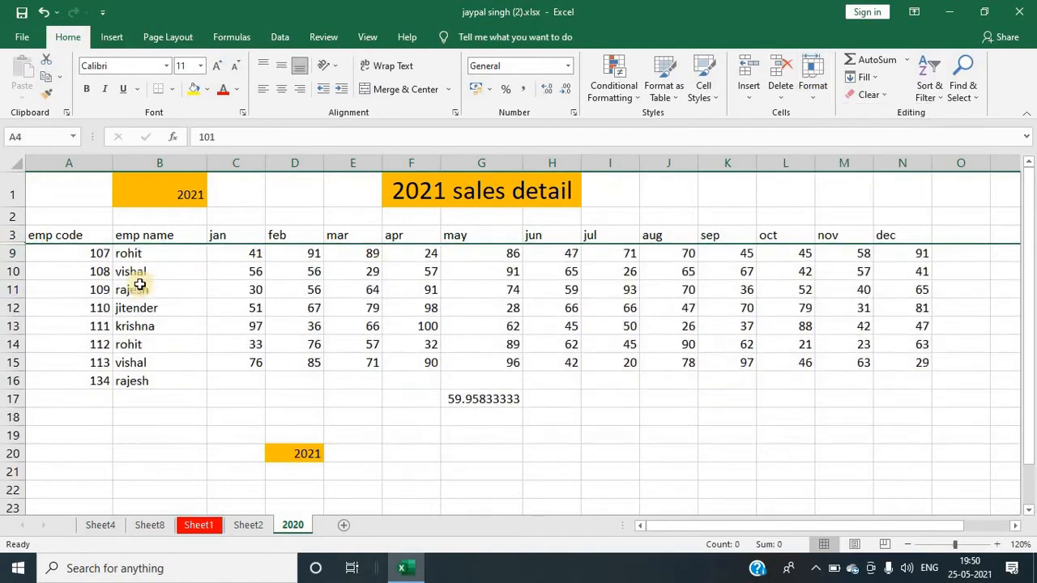
pyautogui.click(41, 256)
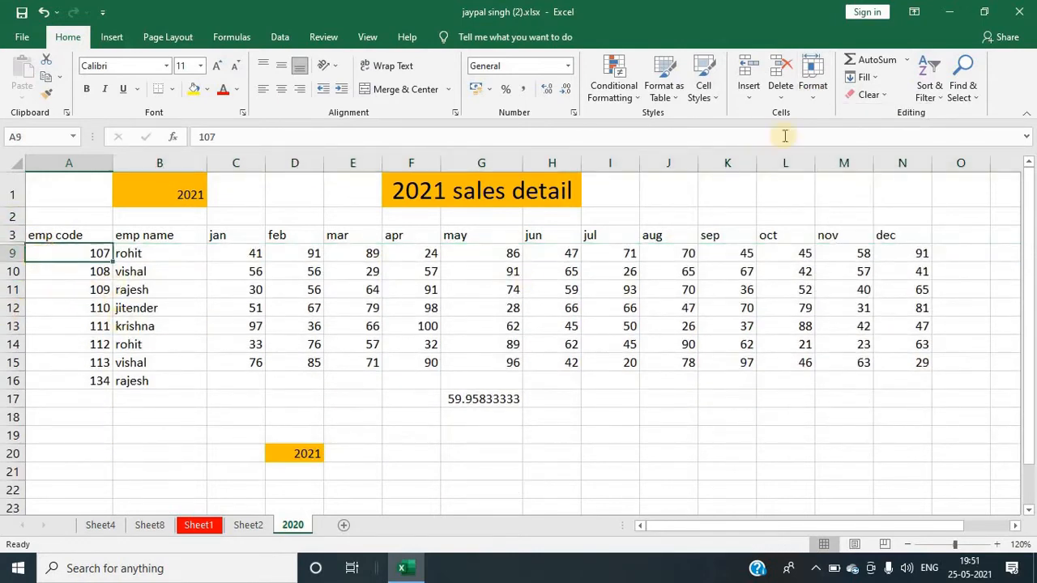
pyautogui.click(810, 77)
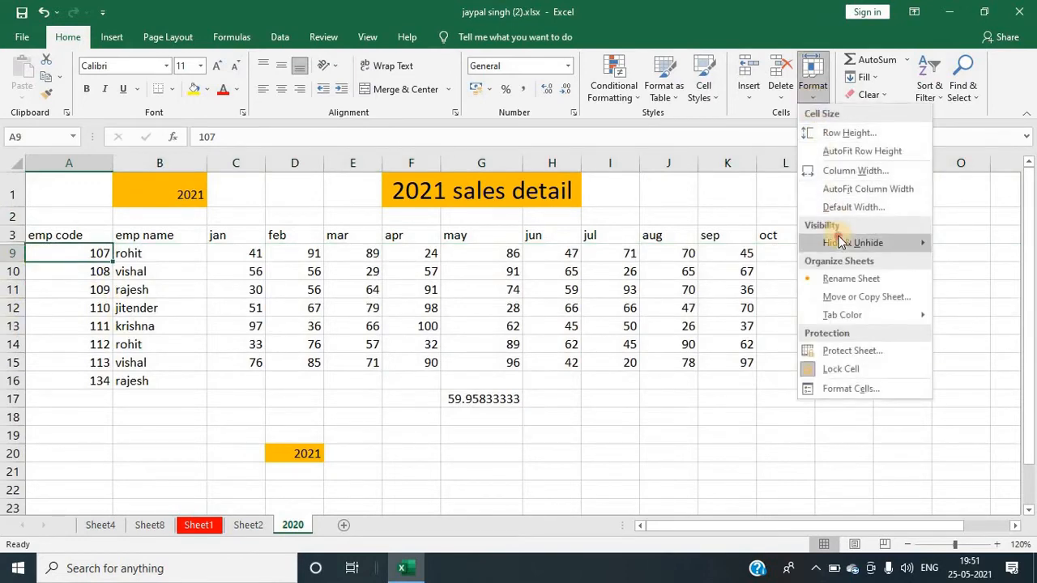
pyautogui.moveTo(838, 242)
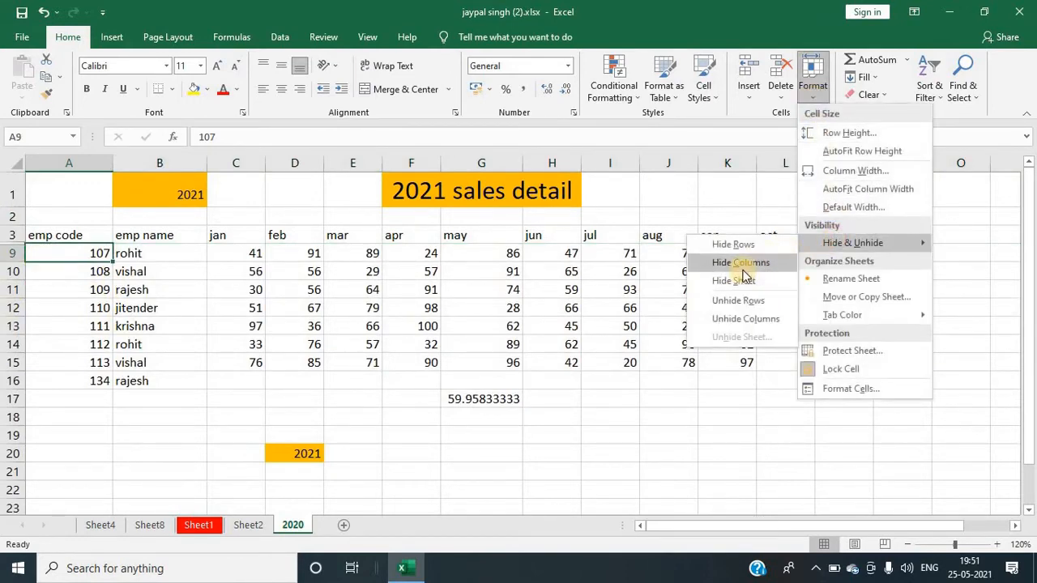
pyautogui.click(280, 256)
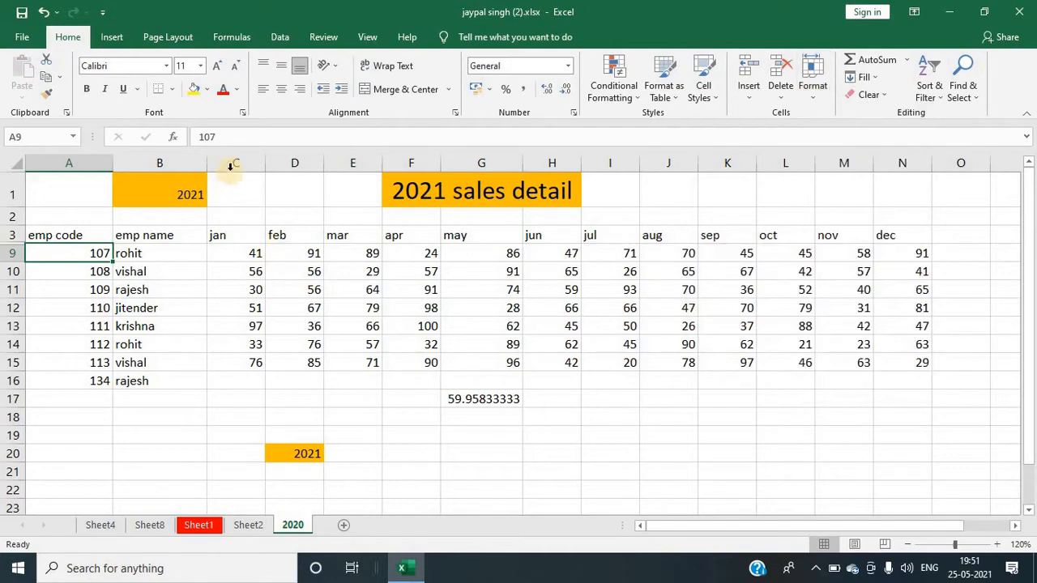
# Step: Select columns C to E and hide them
pyautogui.moveTo(230, 166); pyautogui.dragTo(328, 156)
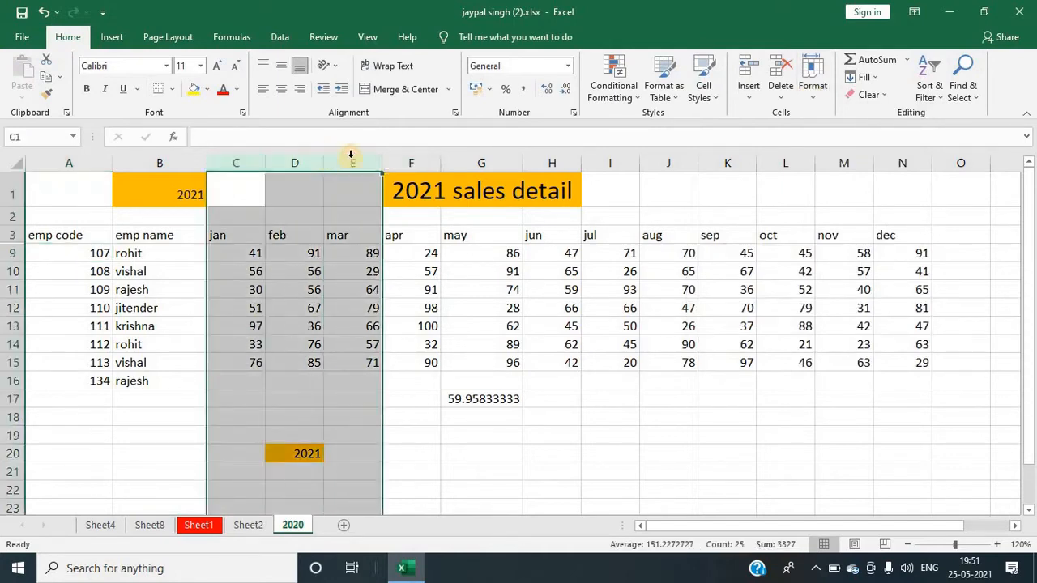
pyautogui.click(813, 85)
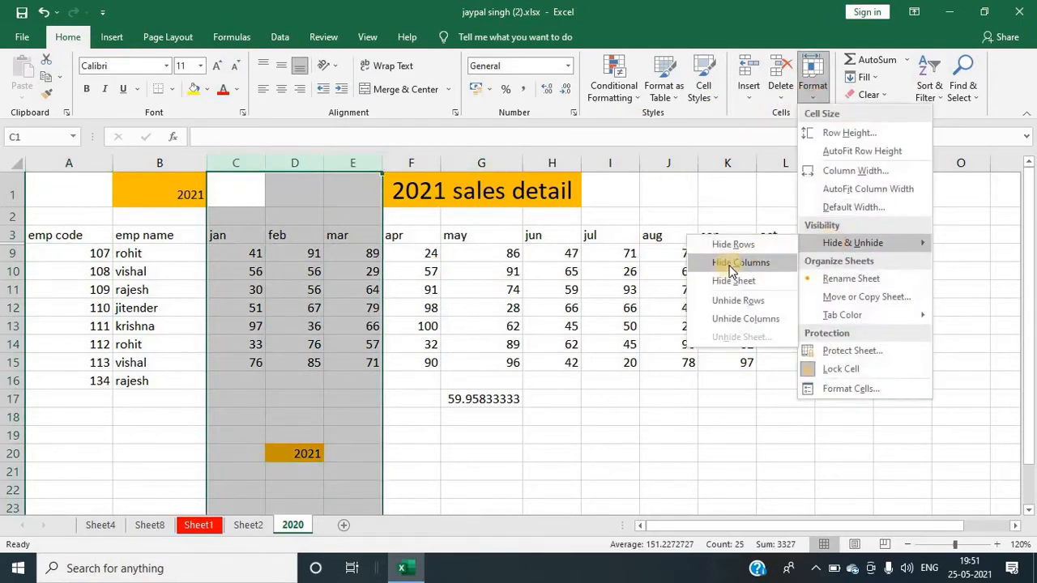
pyautogui.click(395, 334)
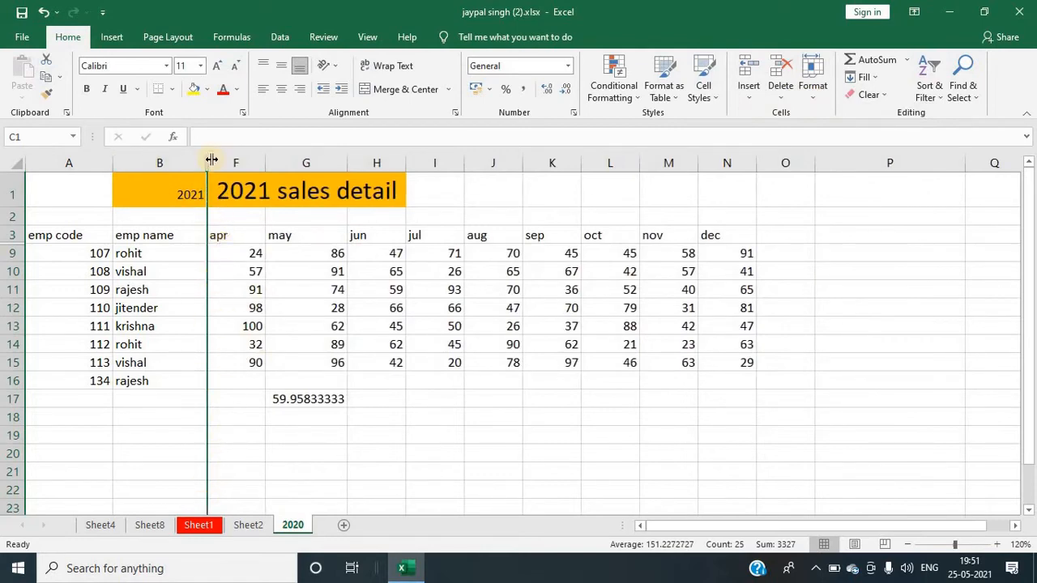
# Step: Hide the 2020 worksheet
pyautogui.click(811, 95)
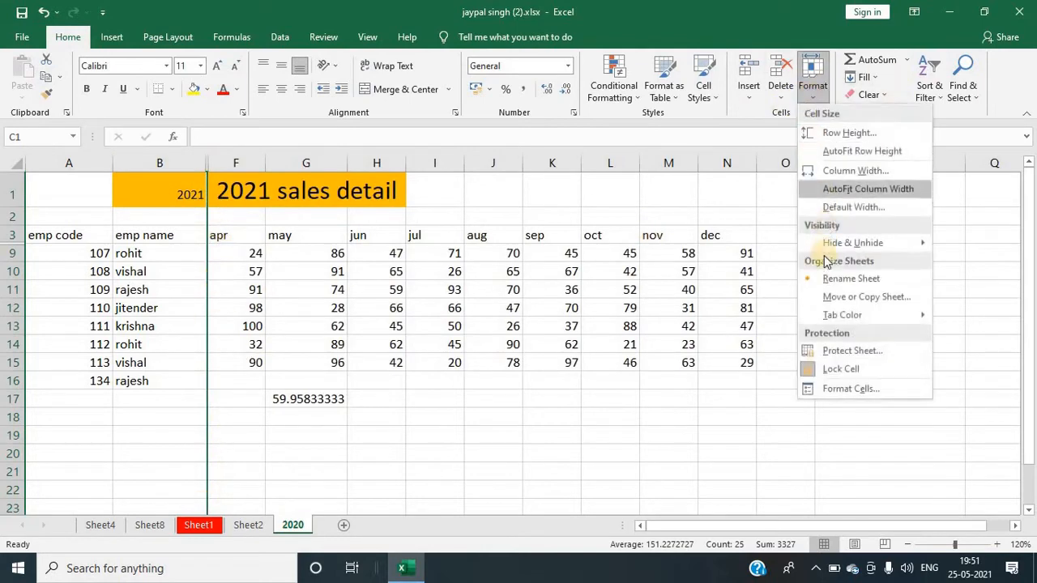
pyautogui.moveTo(833, 243)
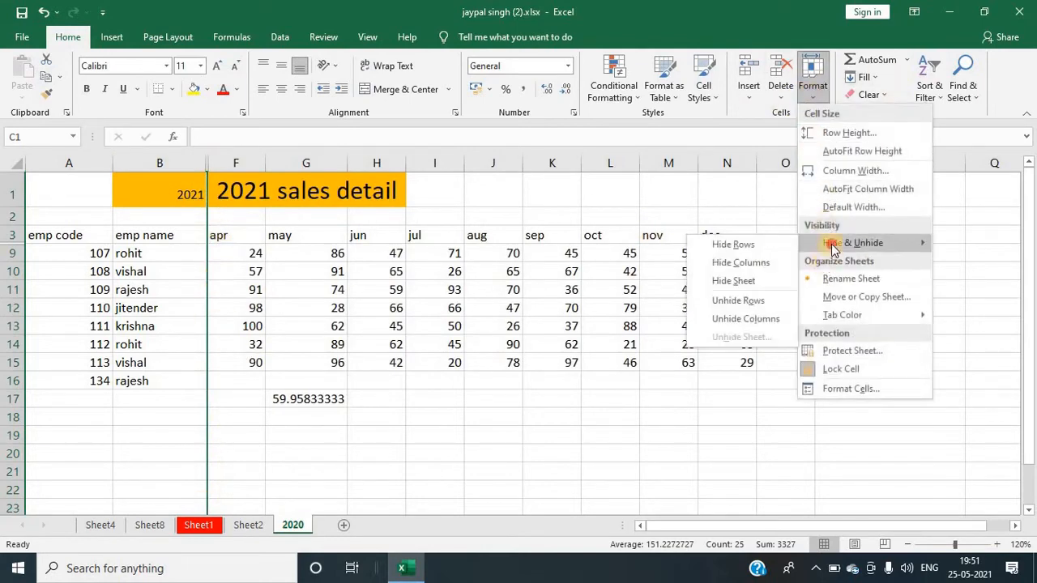
pyautogui.click(732, 281)
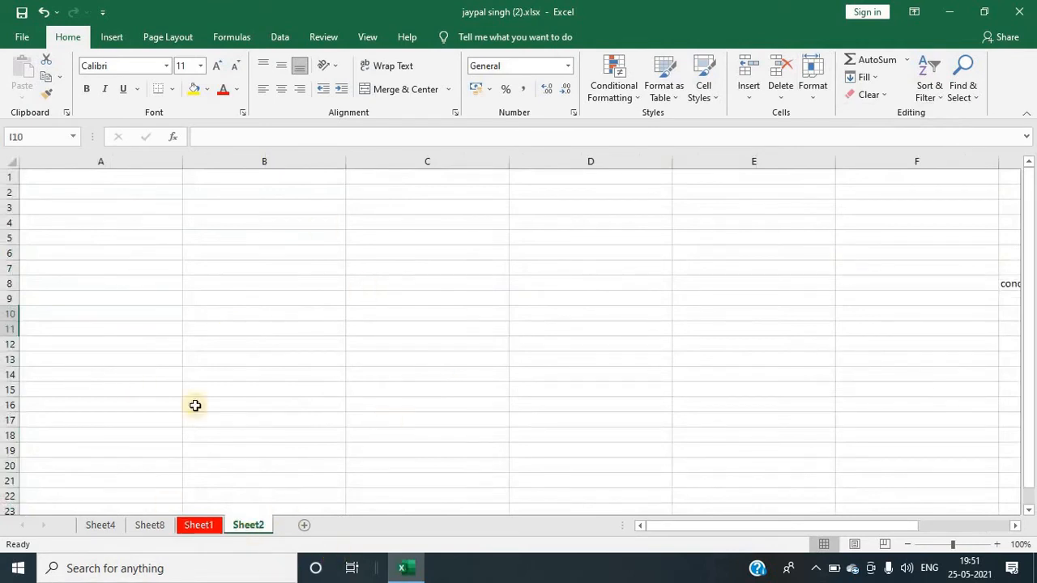
# Step: Unhide the 2020 worksheet
pyautogui.click(814, 89)
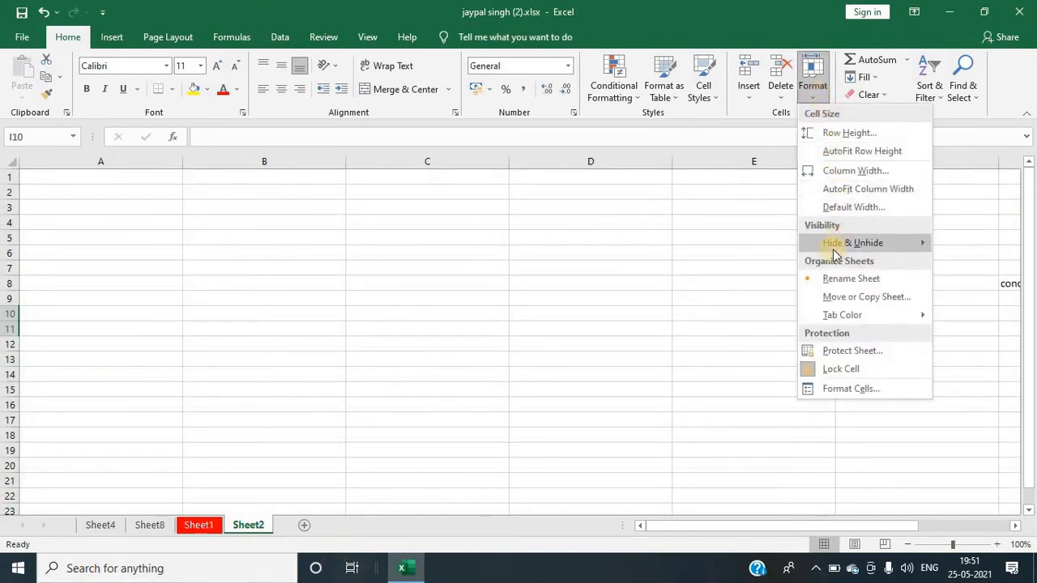
pyautogui.moveTo(834, 254)
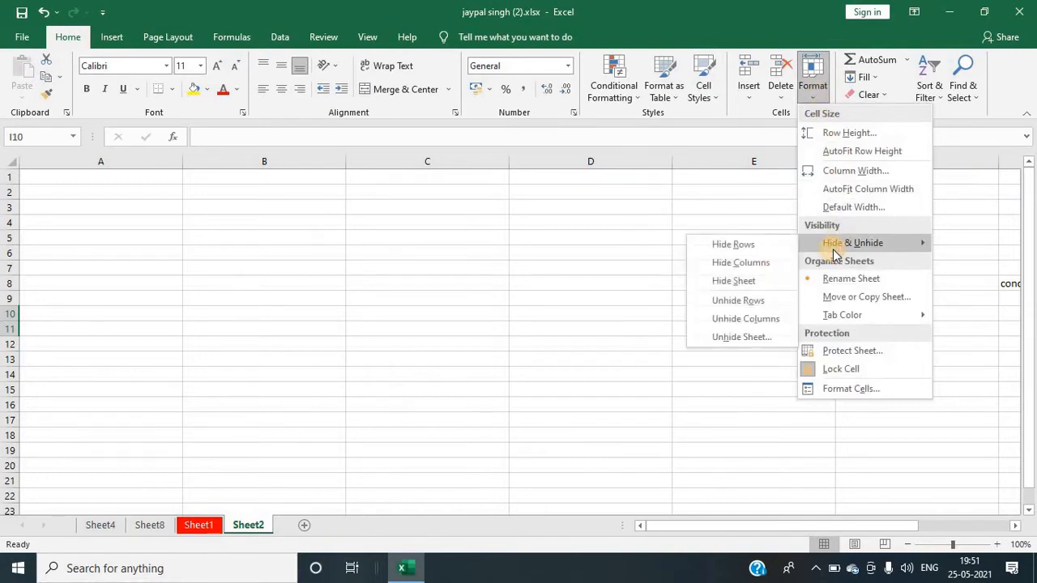
pyautogui.click(732, 342)
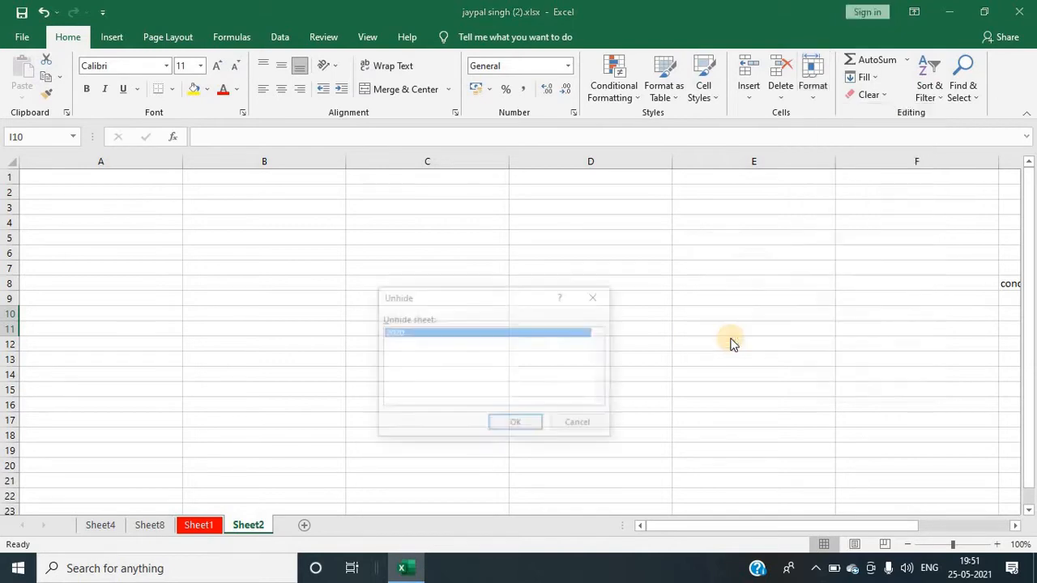
pyautogui.click(516, 425)
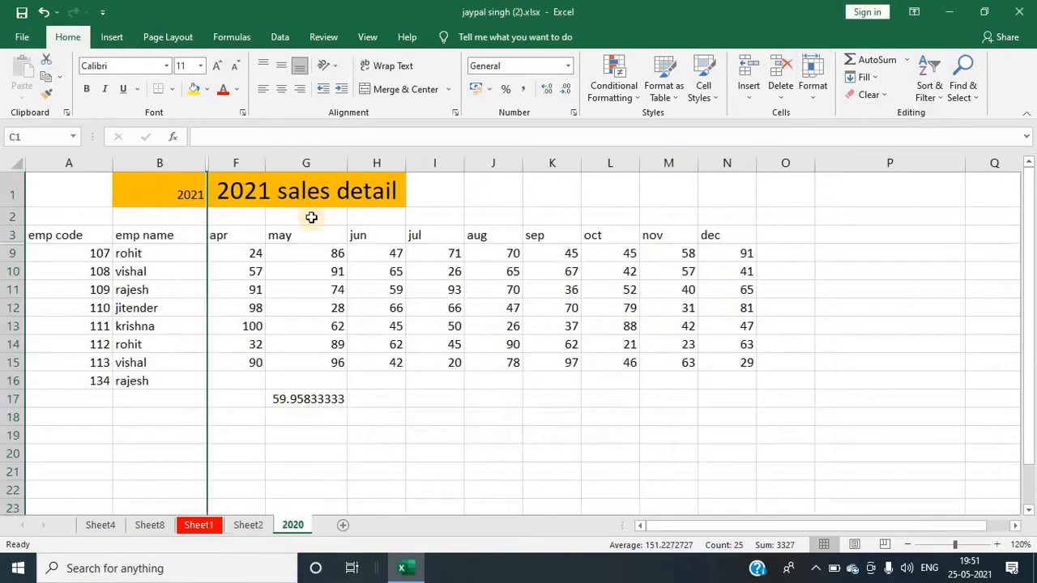
# Step: Select columns B to F and unhide the hidden columns C to E
pyautogui.click(301, 288)
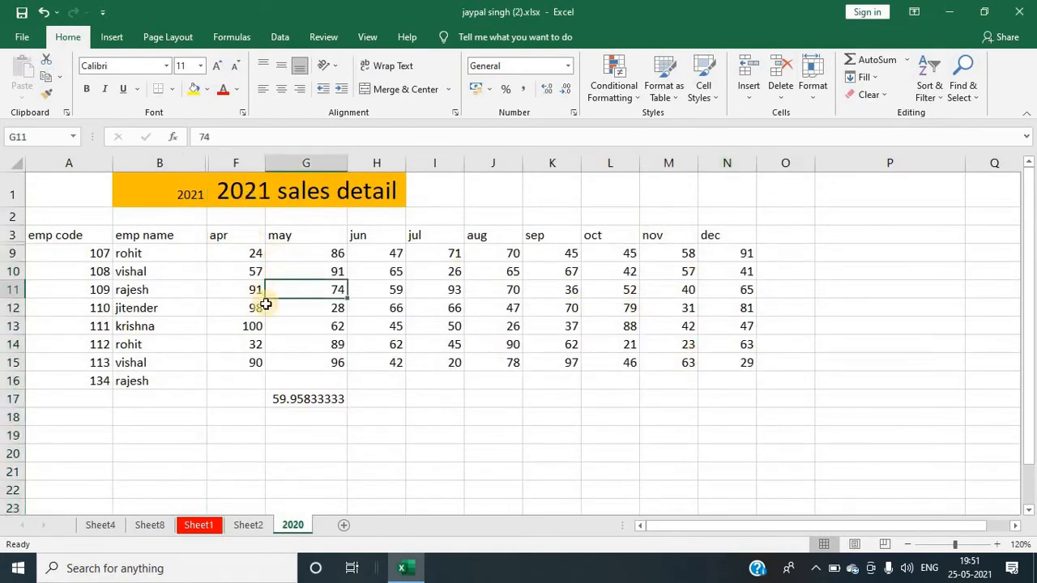
pyautogui.click(196, 164)
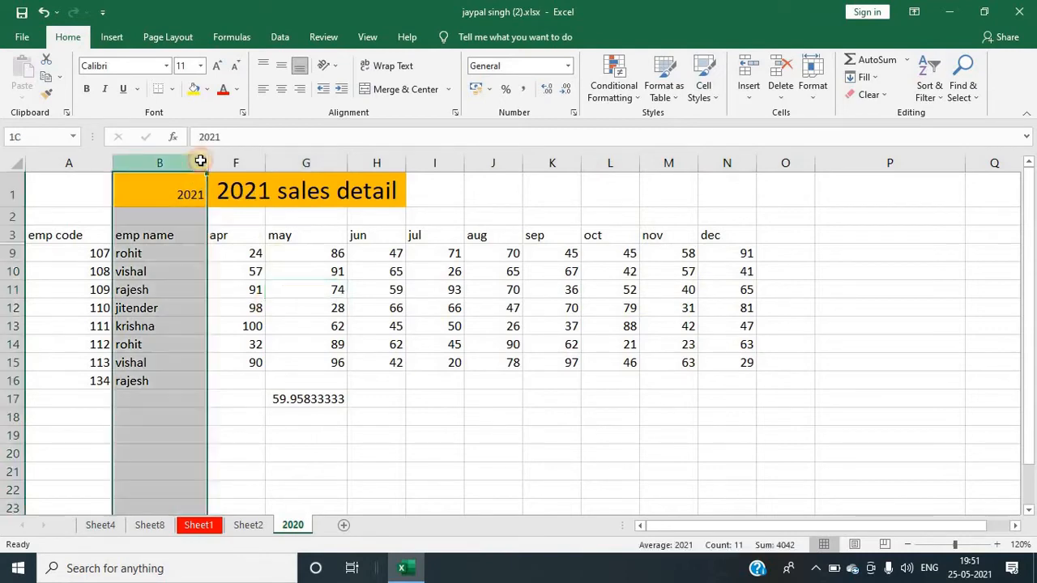
pyautogui.moveTo(200, 161); pyautogui.dragTo(236, 163)
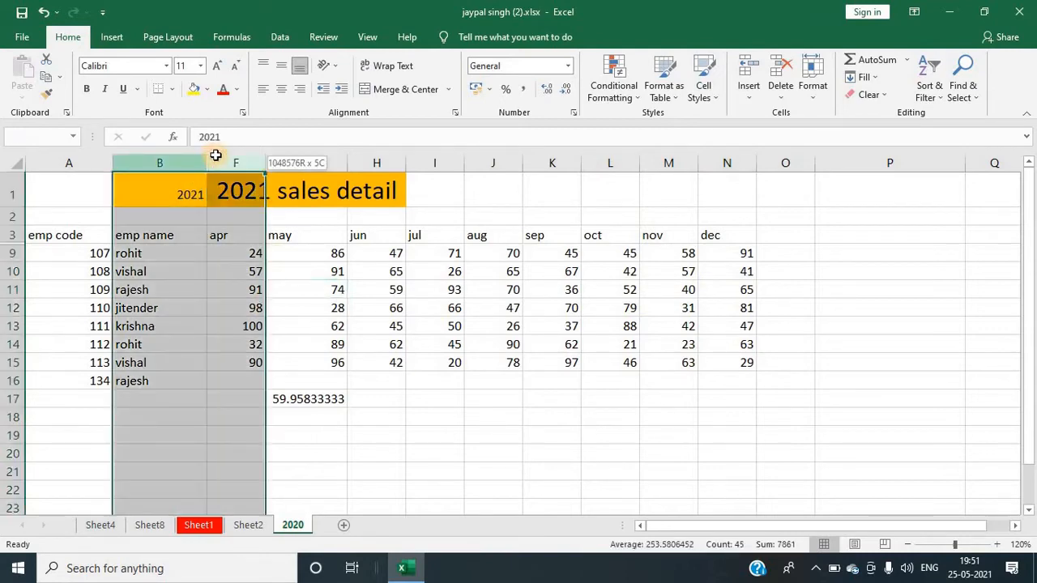
pyautogui.click(816, 94)
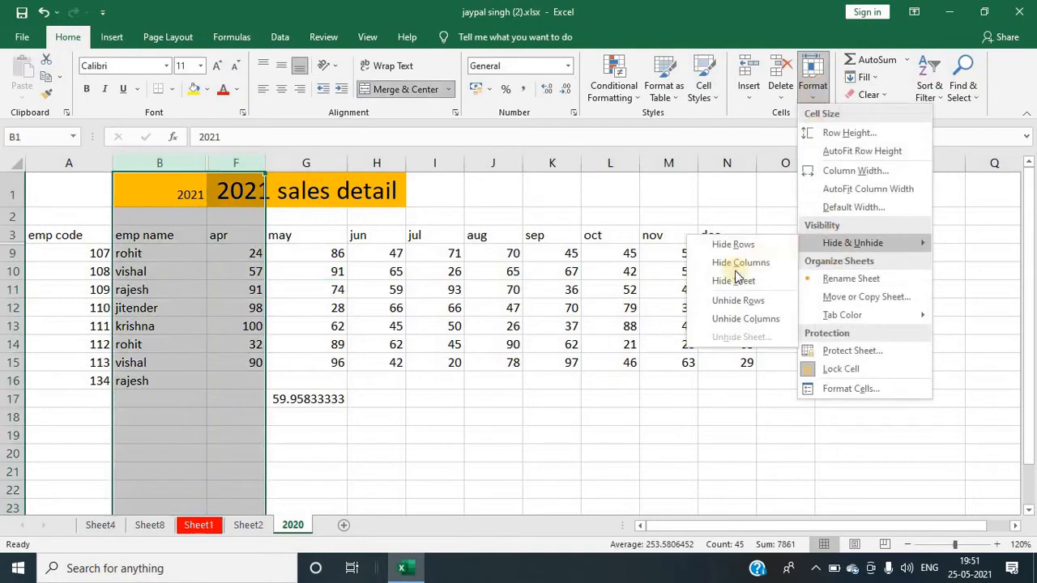
pyautogui.click(733, 319)
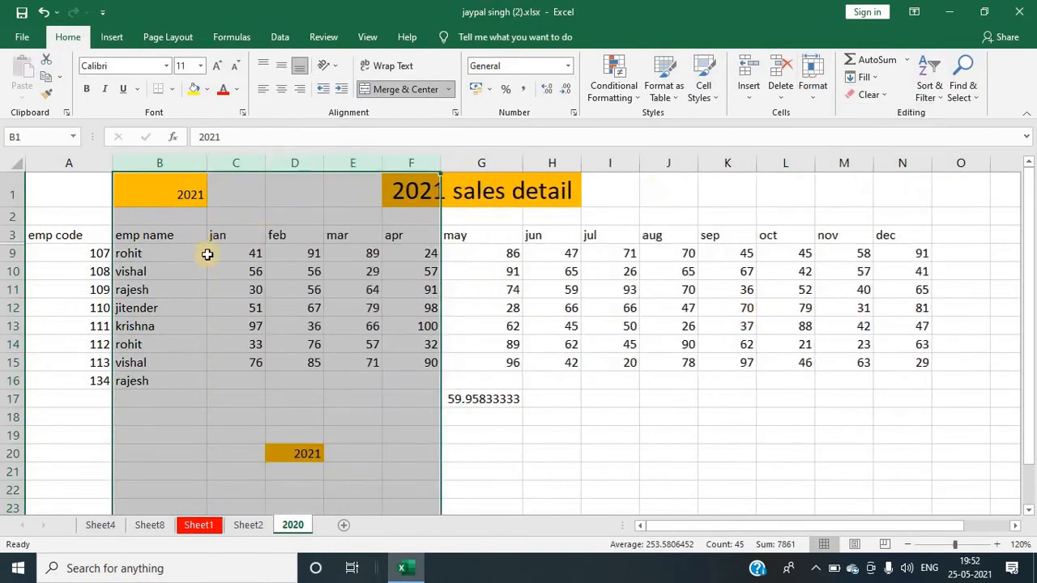
# Step: Select rows 3 to 9 and unhide the hidden rows 4 to 8
pyautogui.click(93, 251)
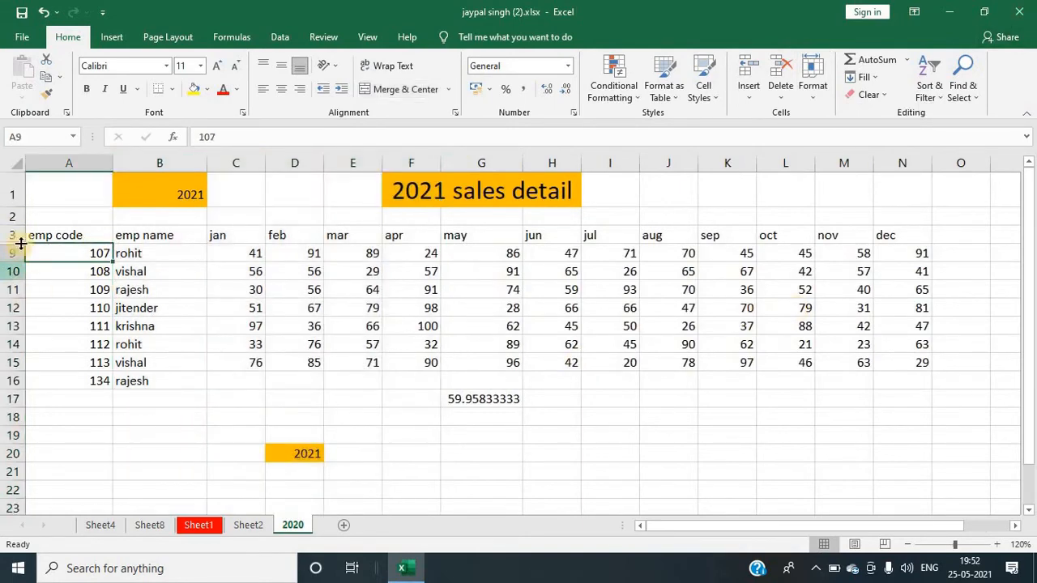
pyautogui.moveTo(13, 235); pyautogui.dragTo(13, 252)
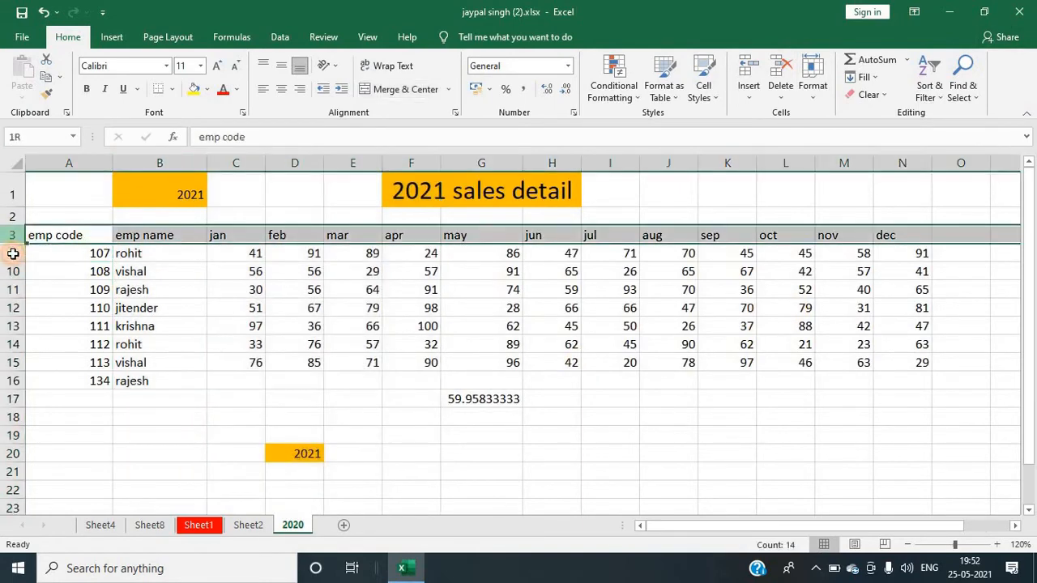
pyautogui.click(813, 87)
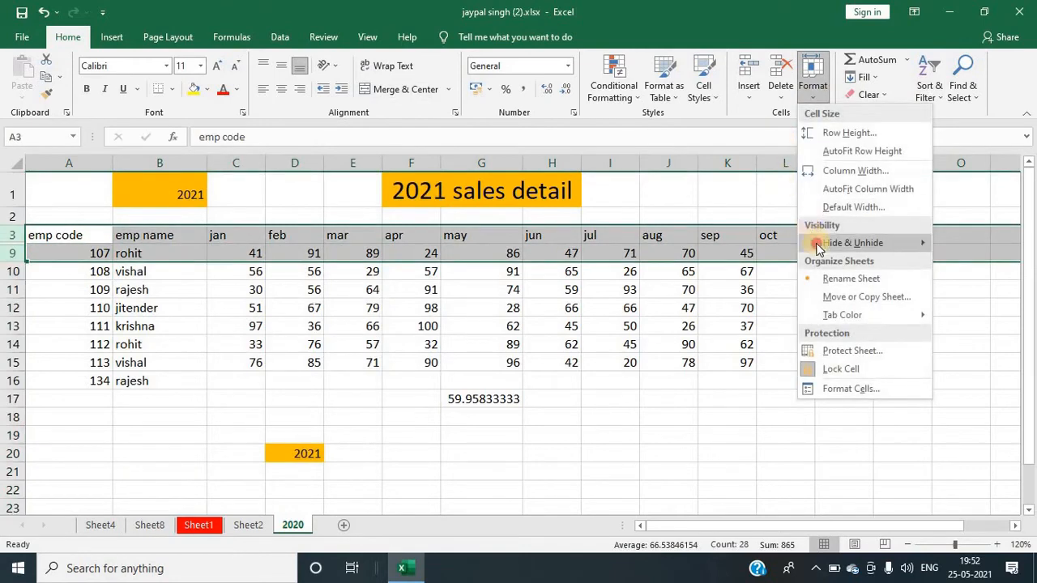
pyautogui.moveTo(818, 242)
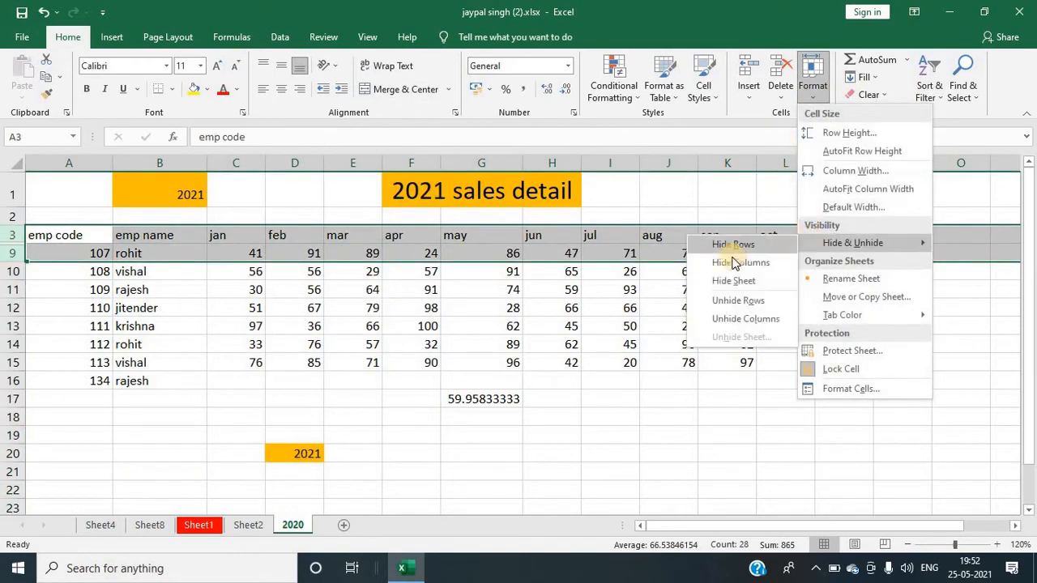
pyautogui.click(723, 301)
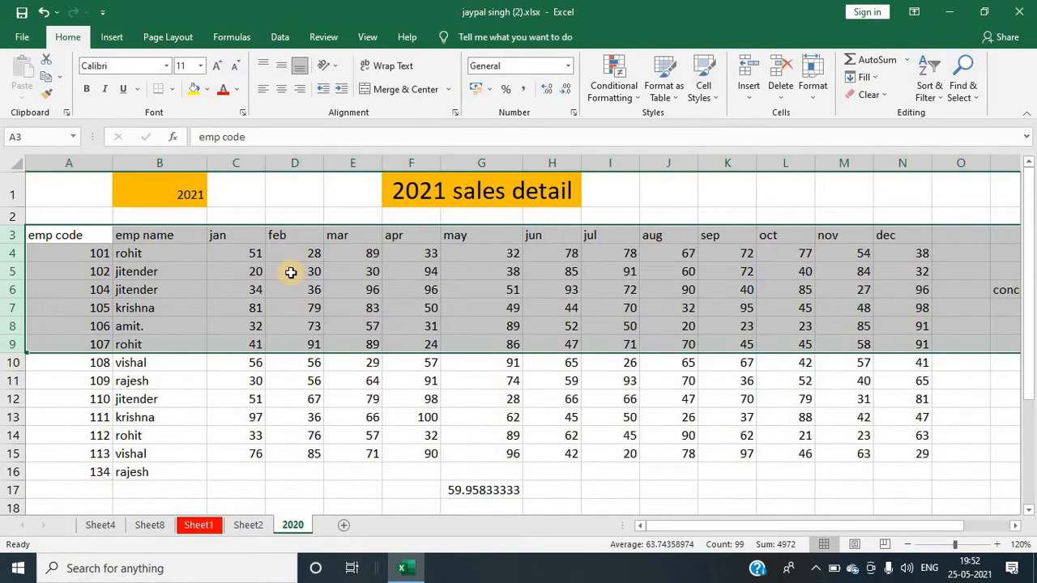
pyautogui.click(814, 98)
pyautogui.click(717, 282)
pyautogui.click(765, 235)
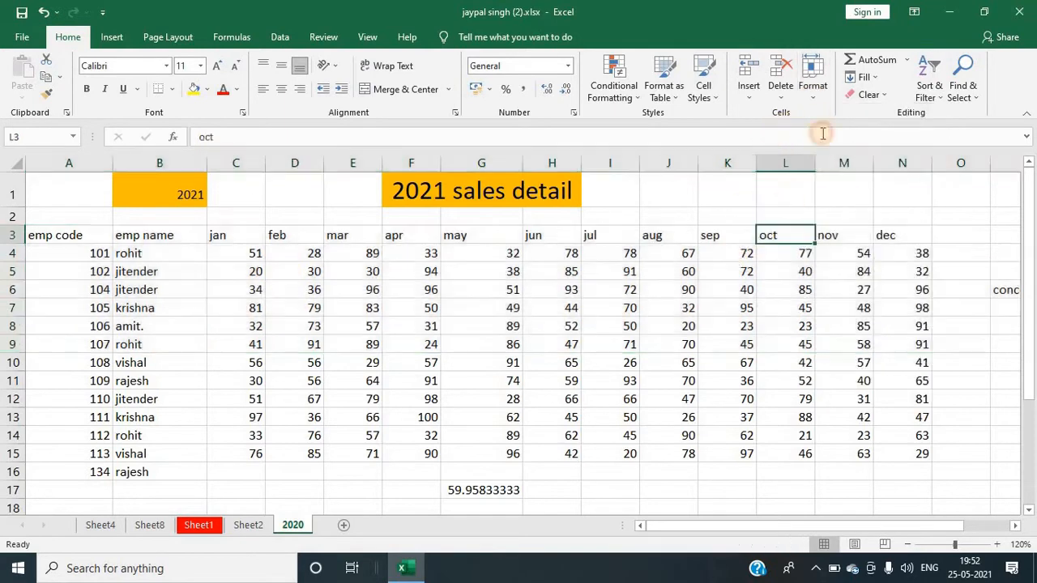
pyautogui.click(814, 98)
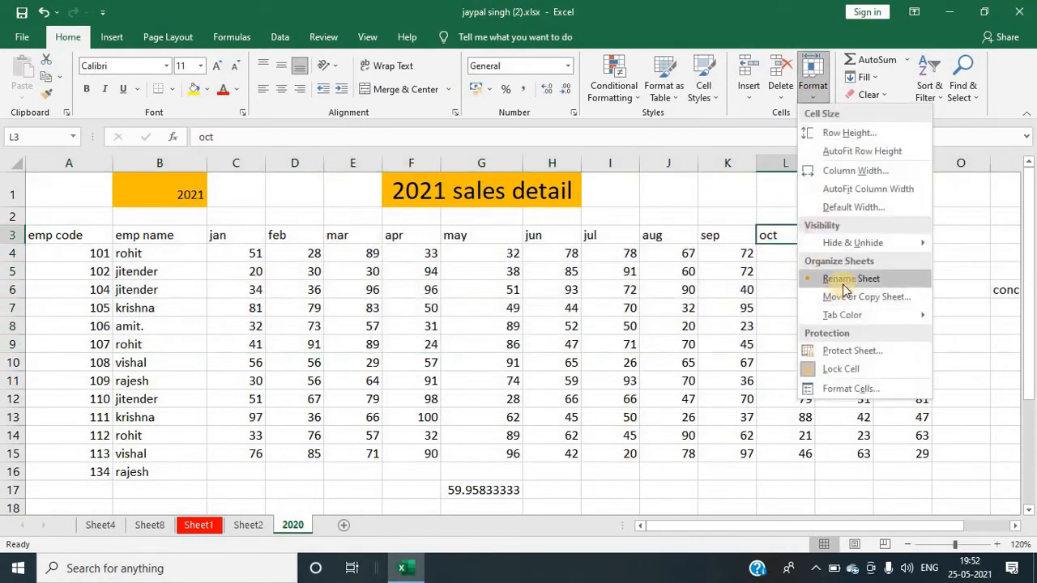
pyautogui.click(261, 528)
pyautogui.click(200, 526)
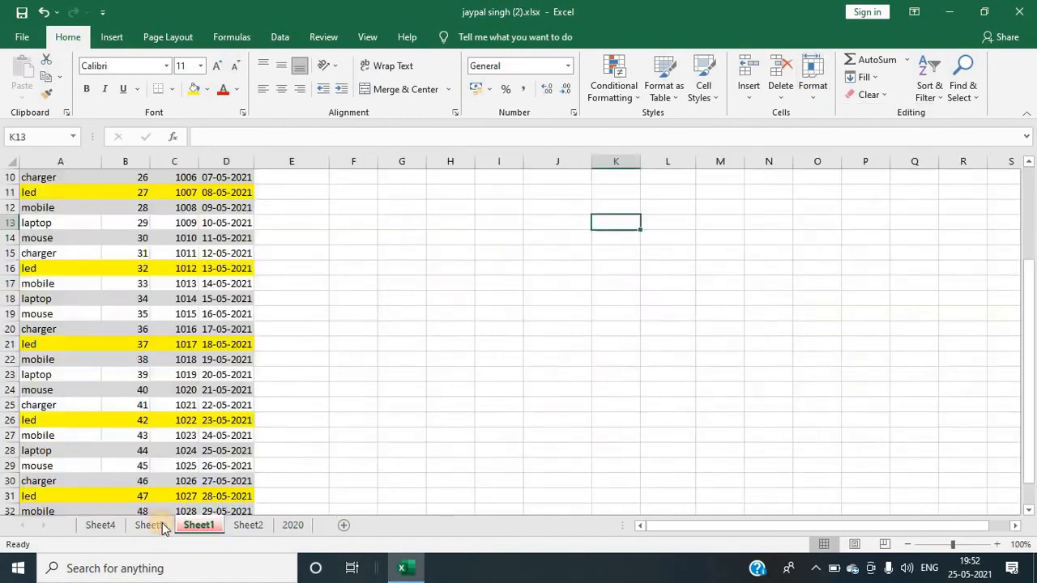
pyautogui.click(293, 527)
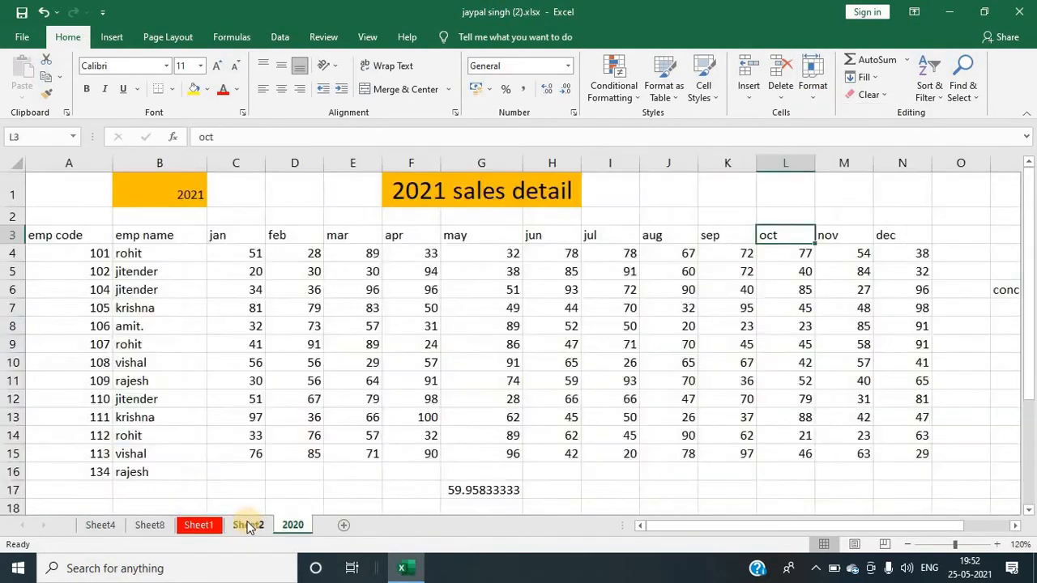
# Step: Rename the Sheet2 worksheet as 2021
pyautogui.click(248, 526)
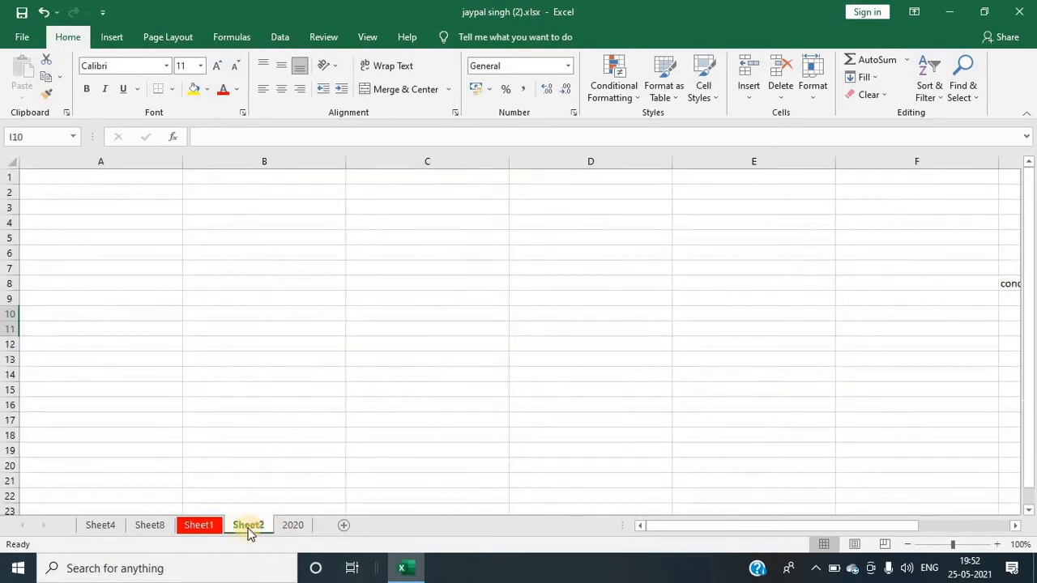
pyautogui.click(810, 98)
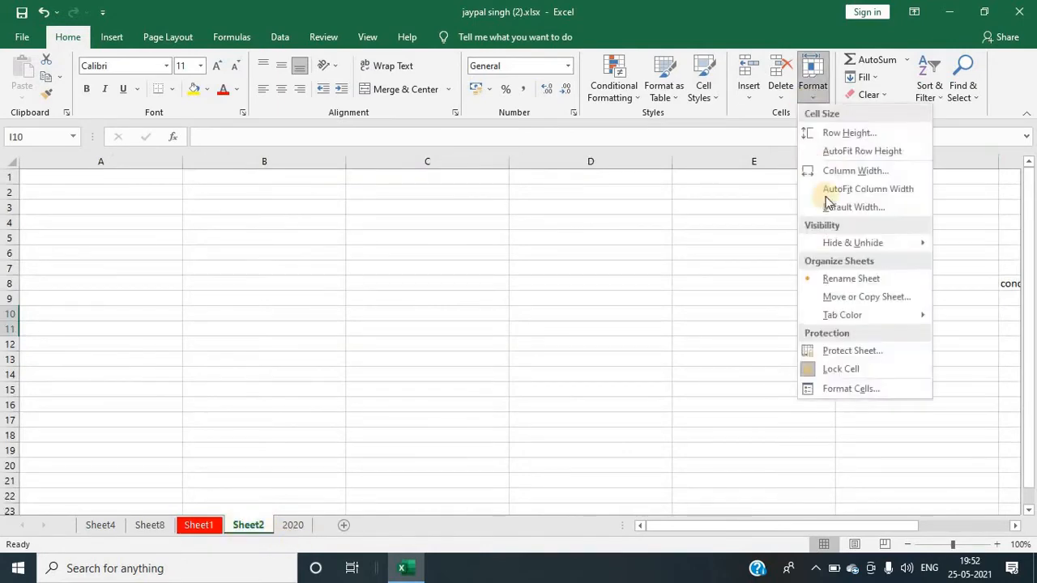
pyautogui.press('Return')
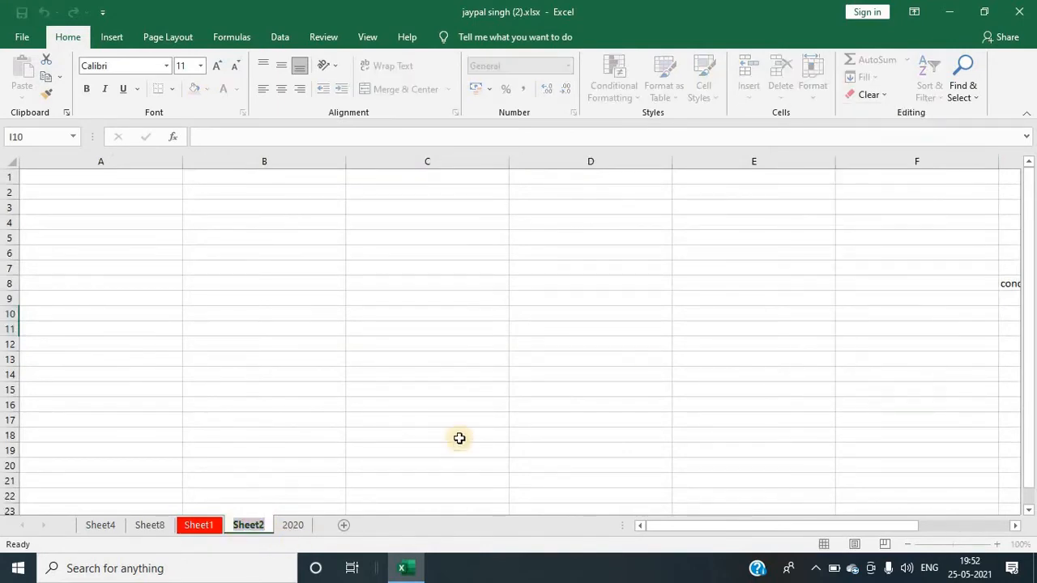
pyautogui.press('BackSpace')
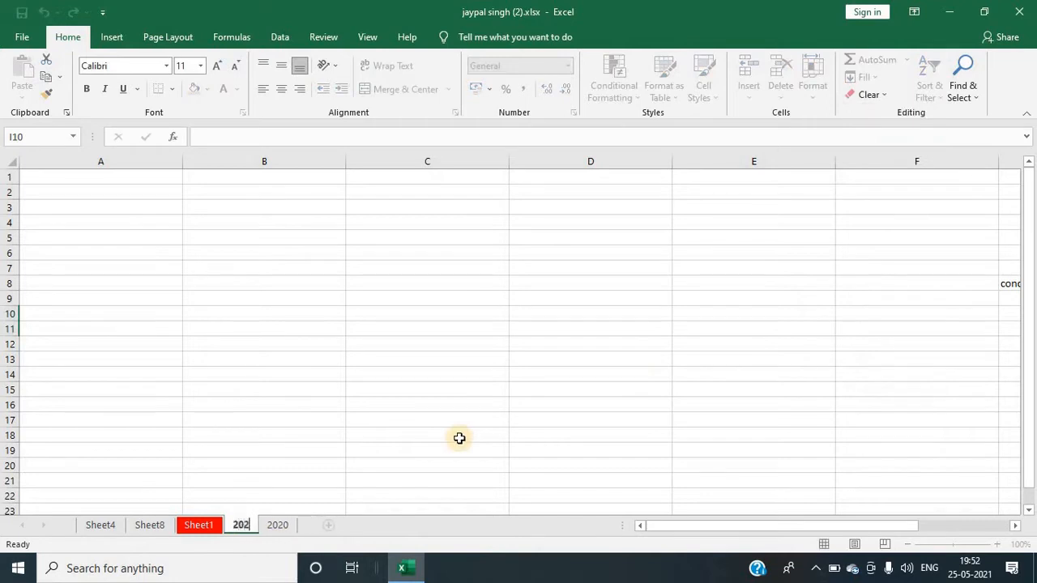
pyautogui.click(459, 438)
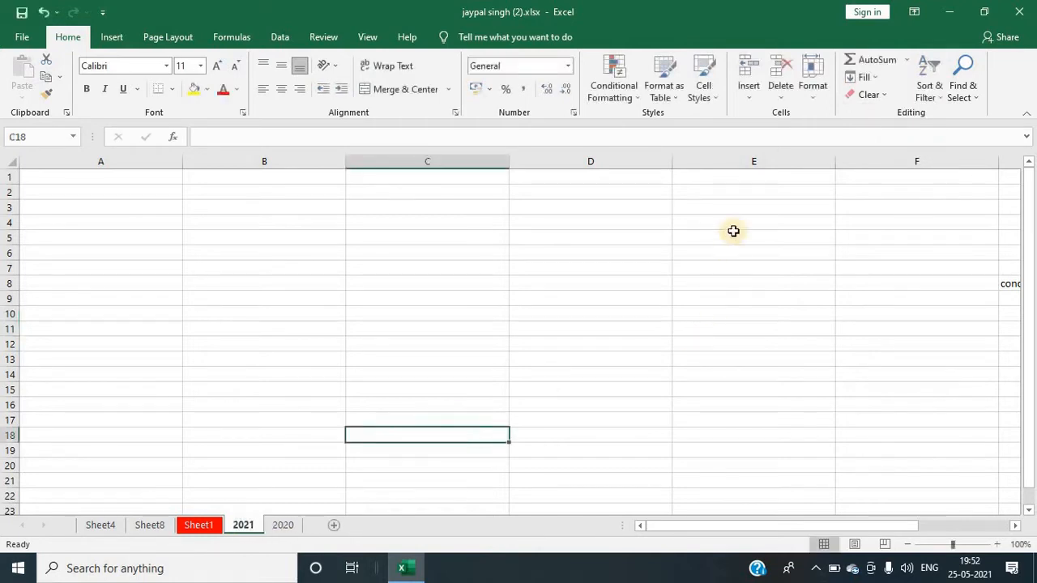
pyautogui.click(817, 95)
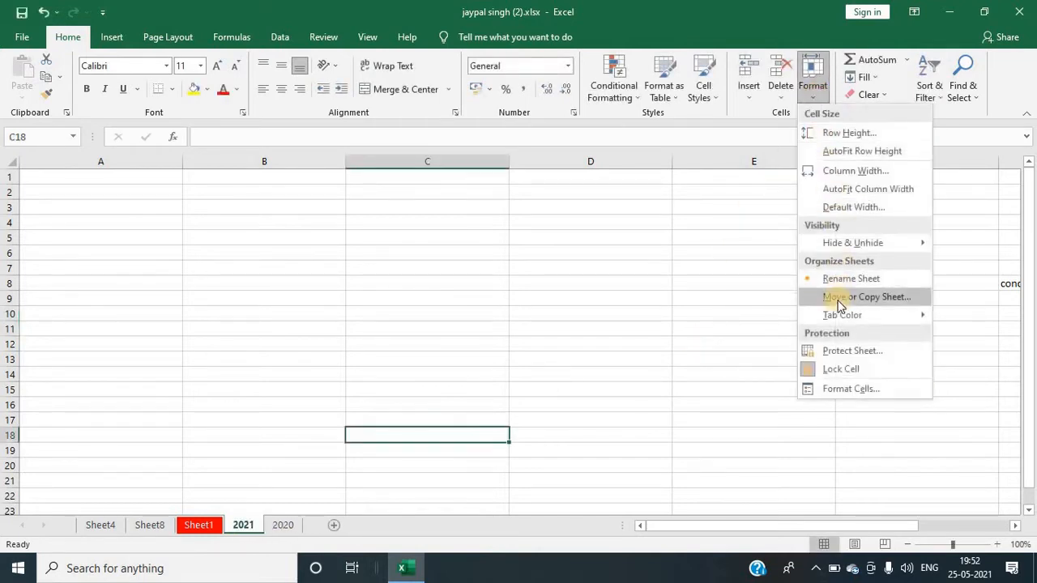
pyautogui.click(417, 361)
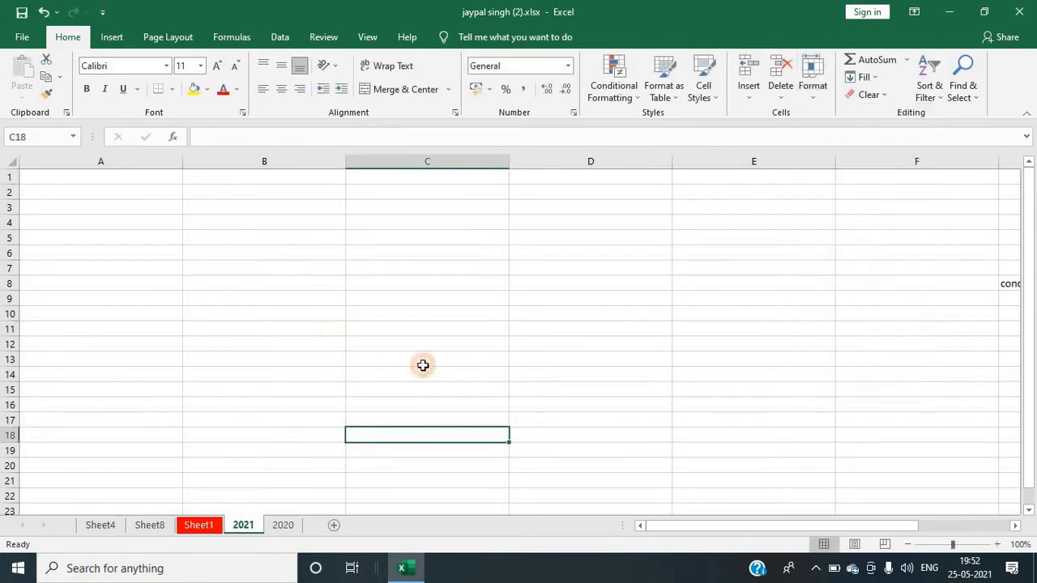
pyautogui.click(637, 324)
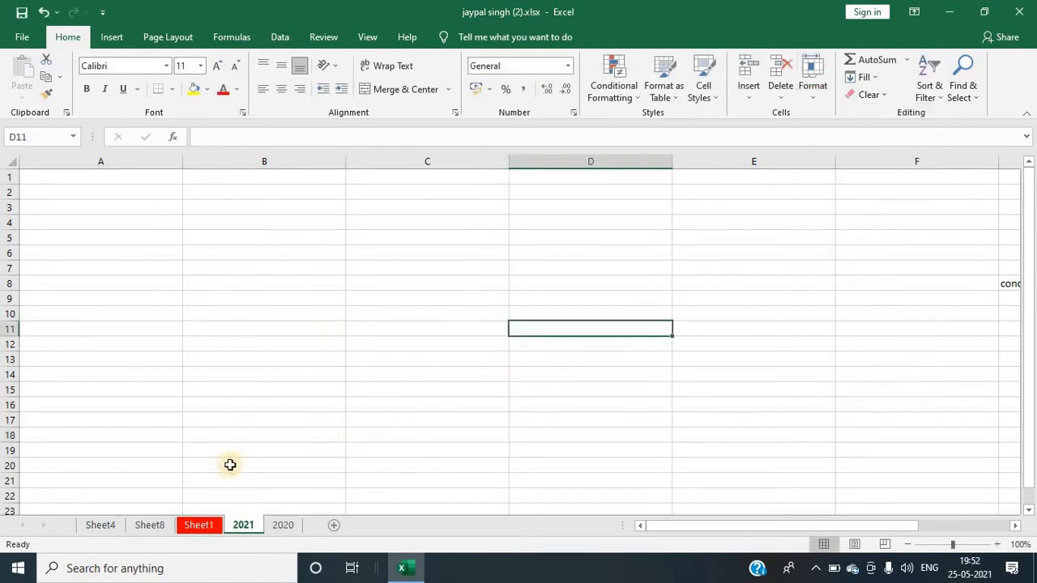
# Step: Move the Sheet4 worksheet to the end of the workbook
pyautogui.click(111, 528)
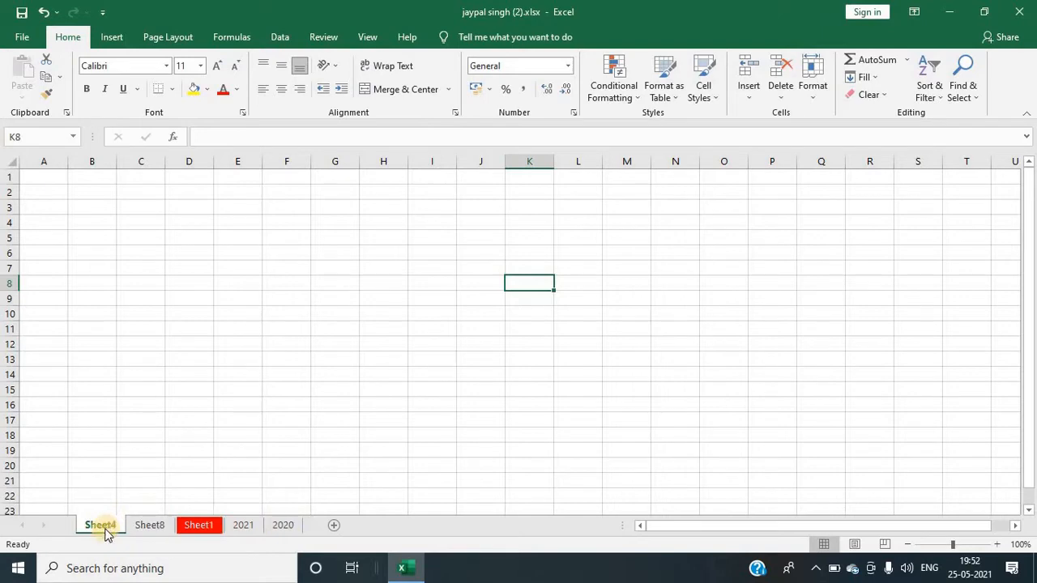
pyautogui.click(814, 96)
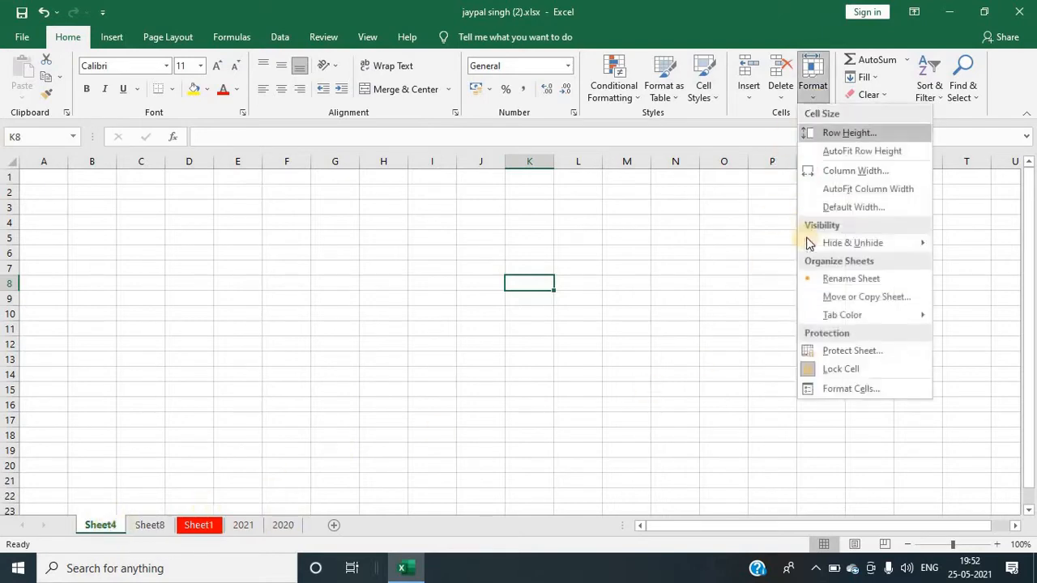
pyautogui.click(831, 300)
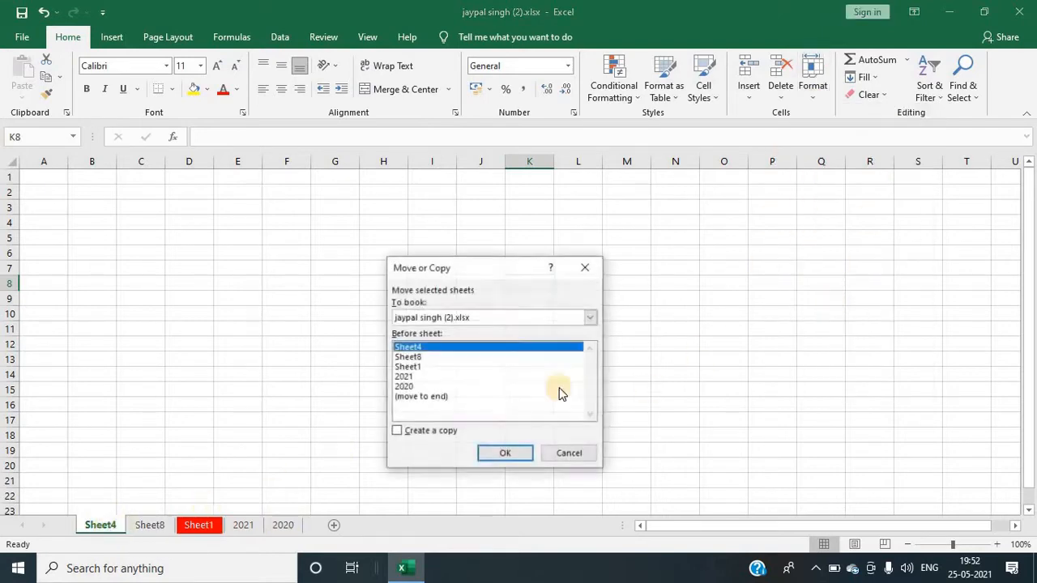
pyautogui.click(420, 397)
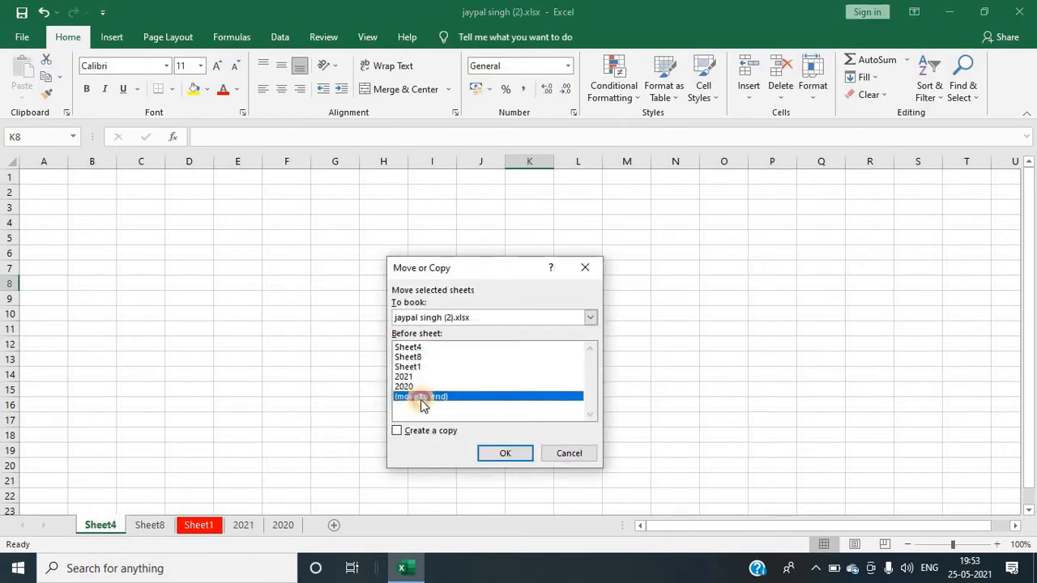
pyautogui.click(502, 453)
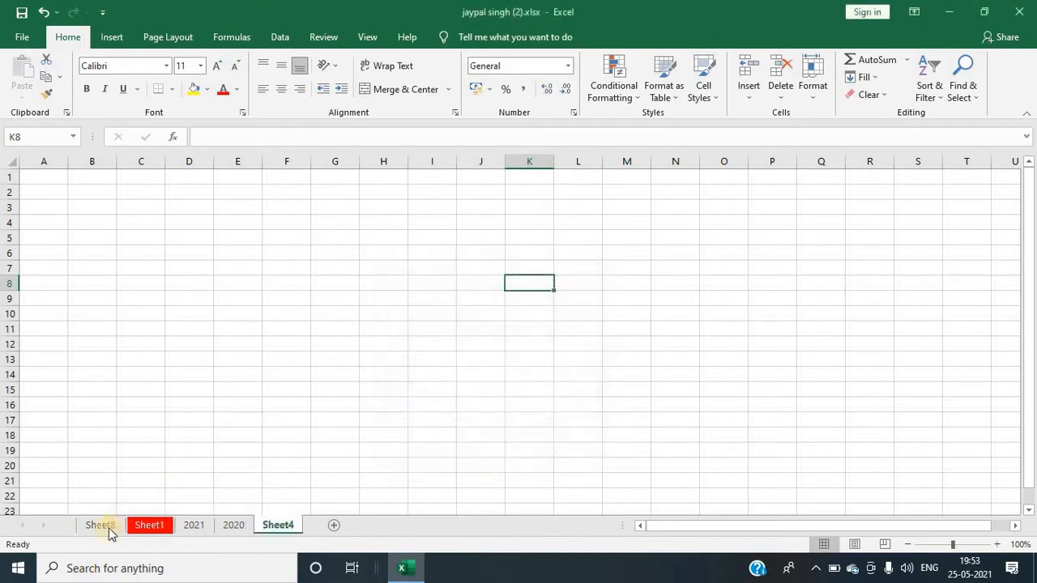
pyautogui.click(478, 417)
pyautogui.click(812, 86)
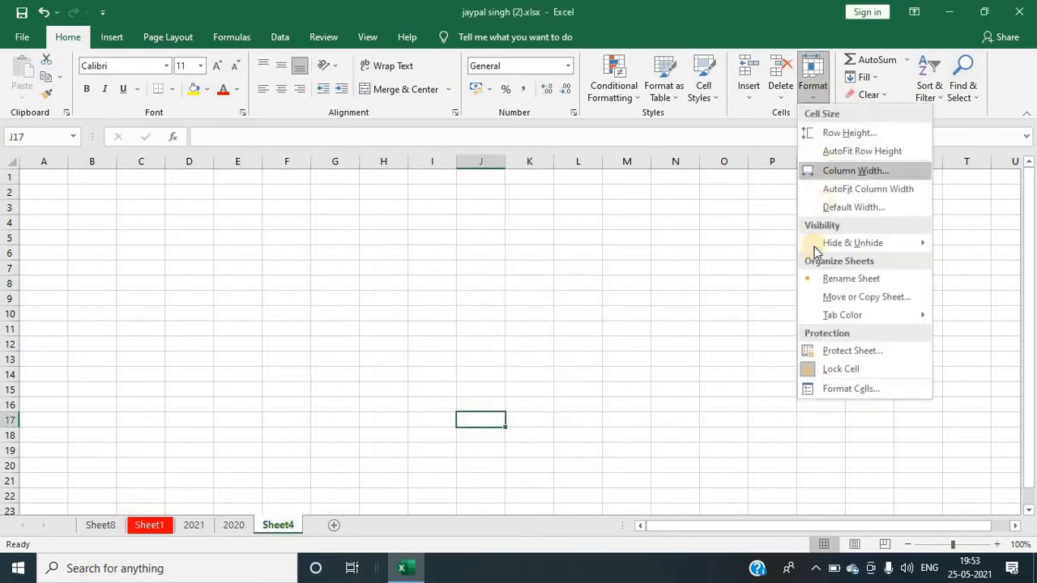
pyautogui.moveTo(856, 323)
pyautogui.click(296, 282)
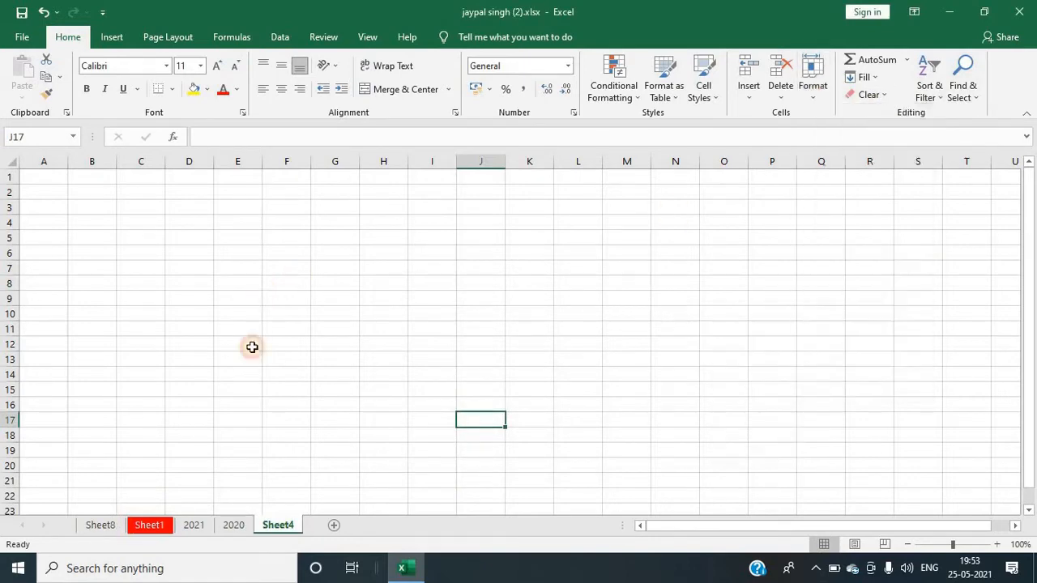
# Step: Browse through each worksheet in the workbook
pyautogui.click(102, 525)
pyautogui.click(141, 527)
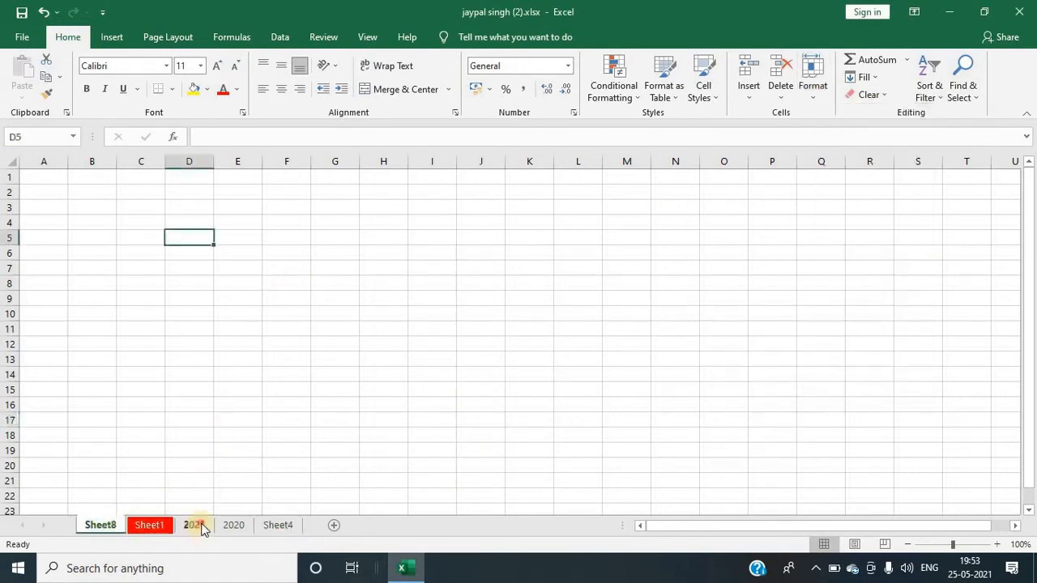
pyautogui.click(194, 525)
pyautogui.click(232, 525)
pyautogui.click(159, 524)
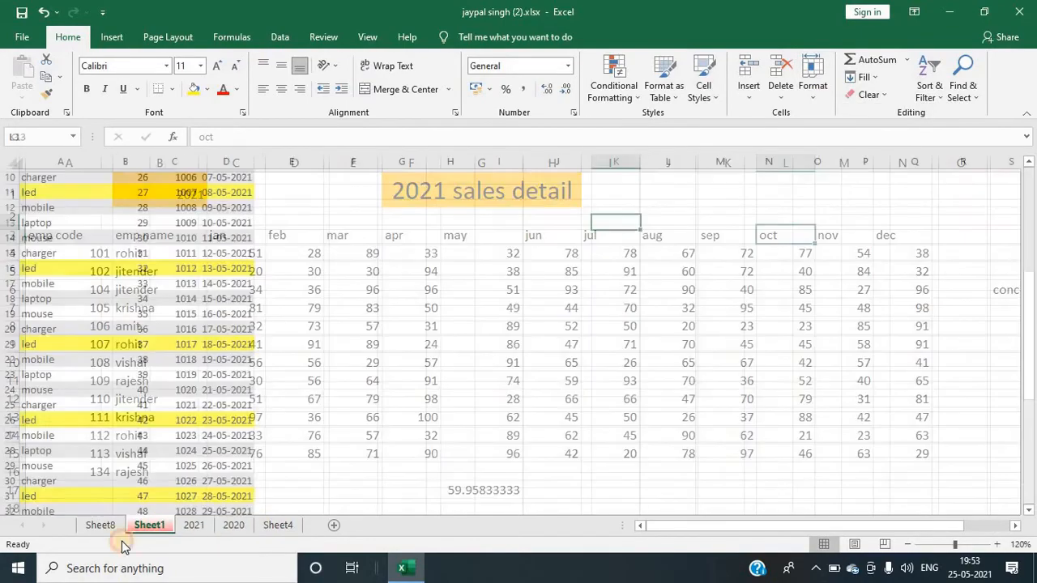
pyautogui.click(193, 526)
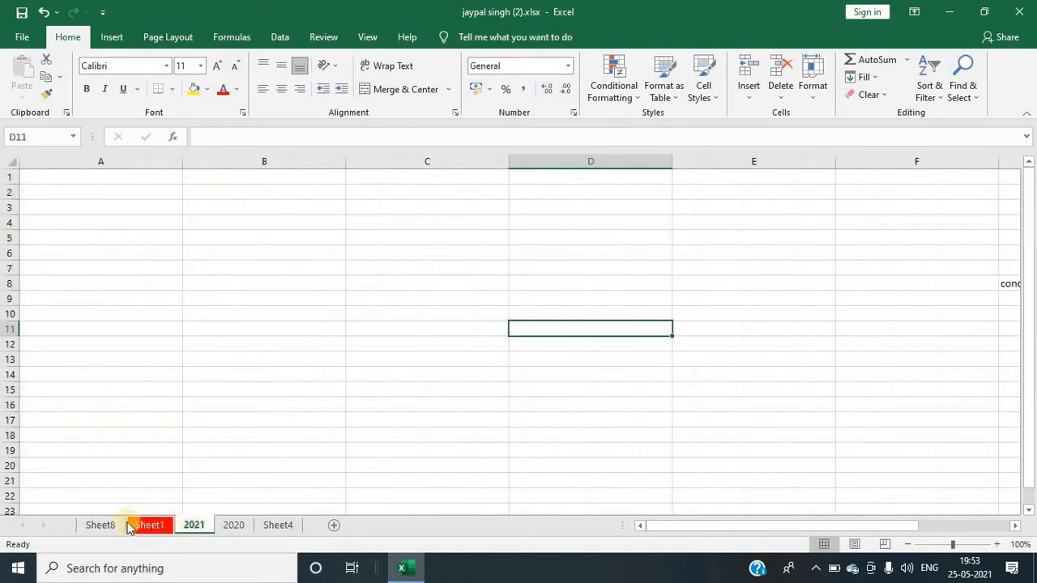
pyautogui.click(243, 527)
# Step: Set the Sheet4 worksheet's tab color to red
pyautogui.click(276, 526)
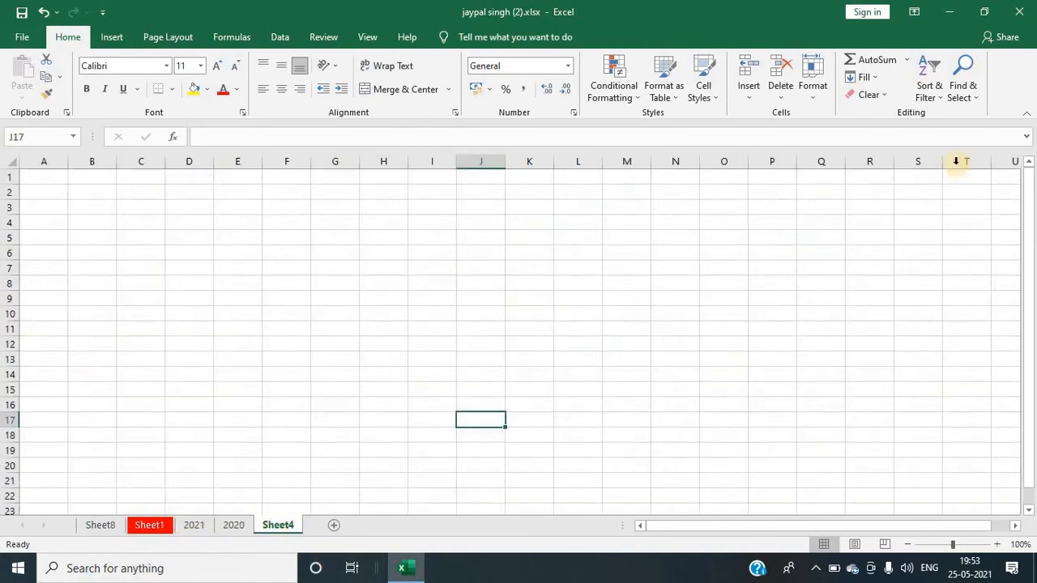
pyautogui.click(812, 91)
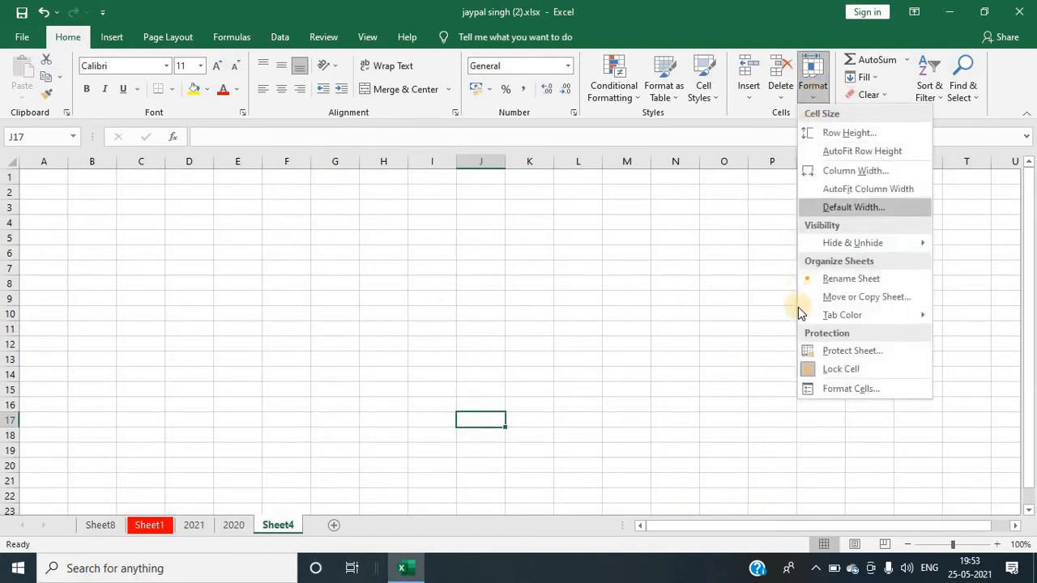
pyautogui.moveTo(813, 318)
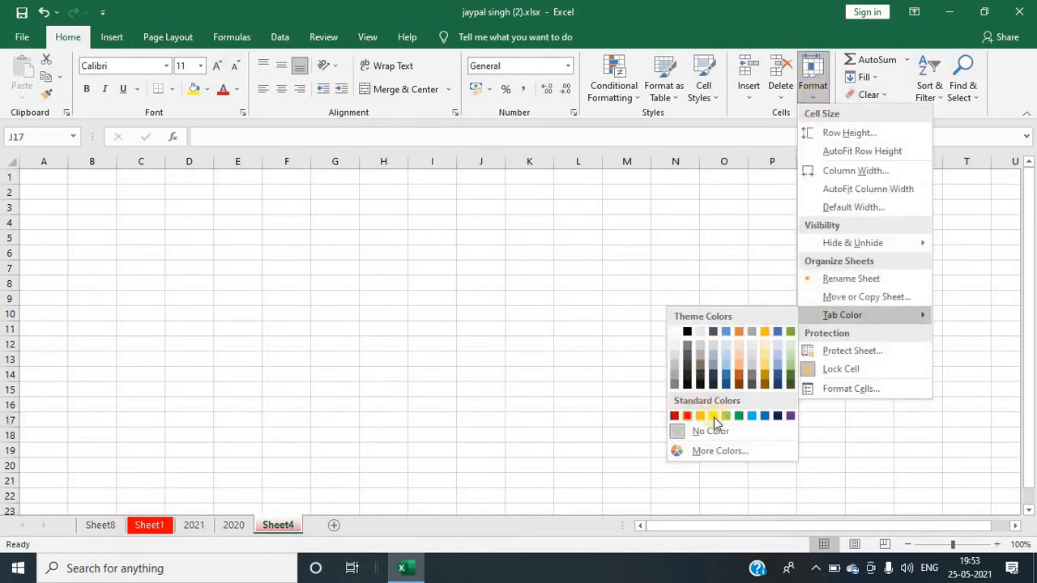
pyautogui.click(502, 375)
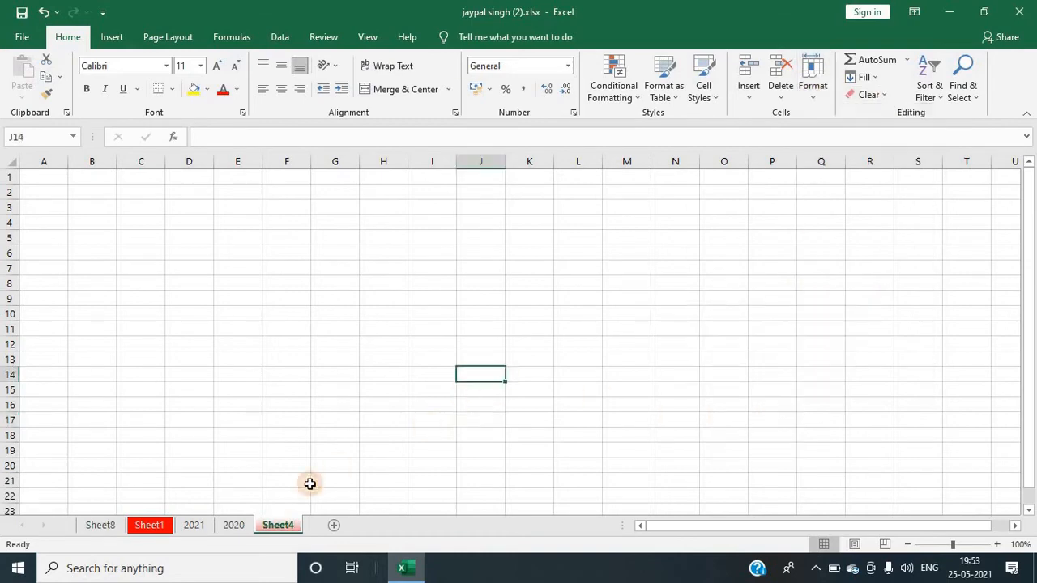
# Step: Protect the 2020 worksheet with a password, then try editing one of its cells
pyautogui.click(231, 511)
pyautogui.click(233, 526)
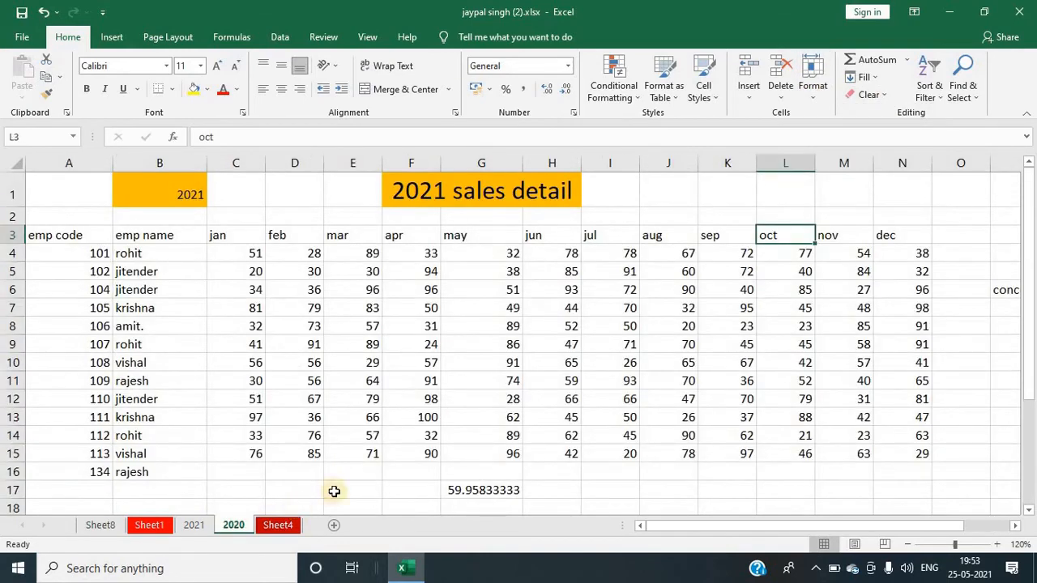
pyautogui.click(830, 101)
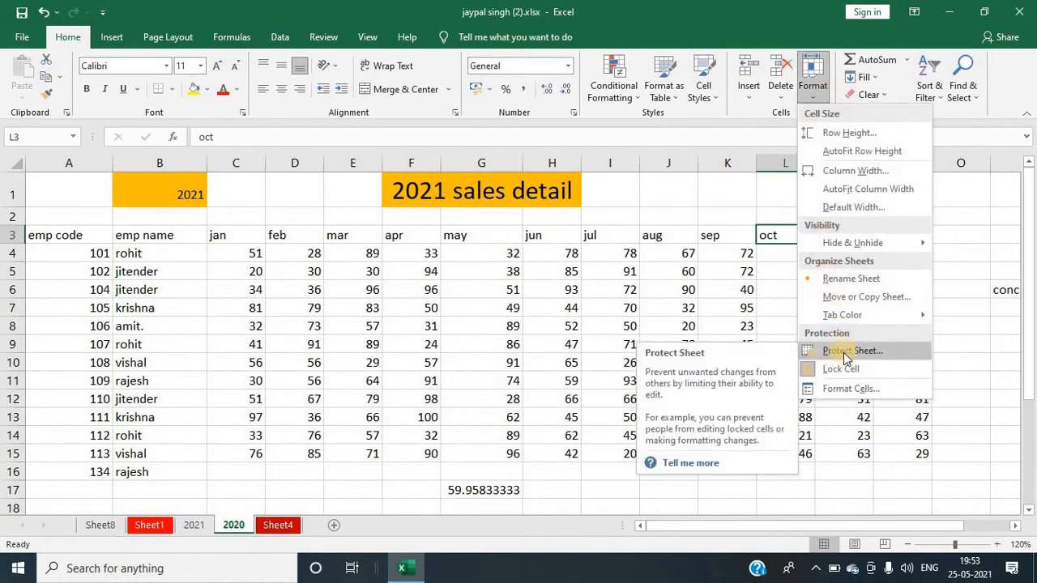
pyautogui.click(319, 286)
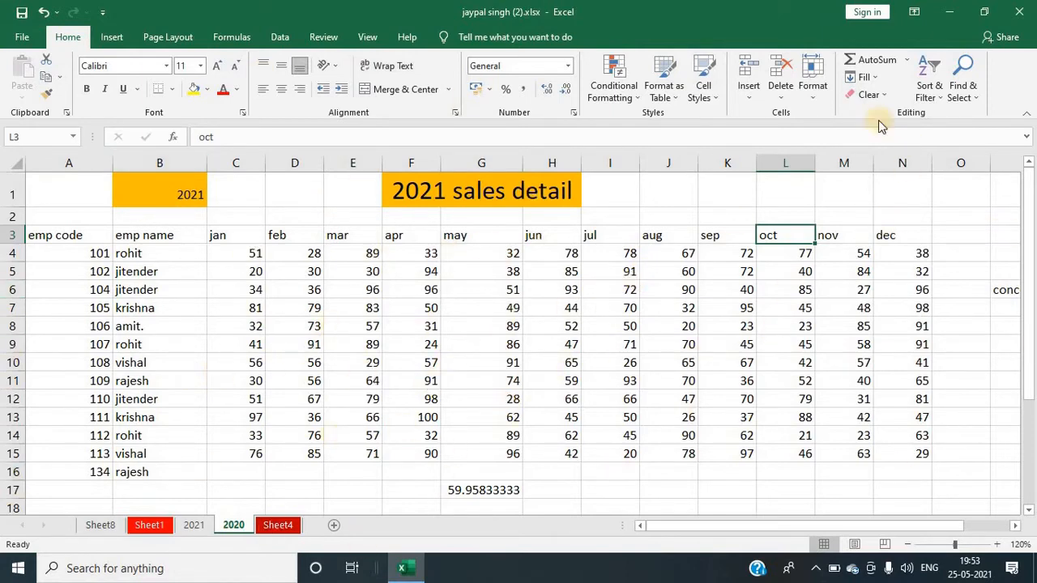
pyautogui.click(819, 97)
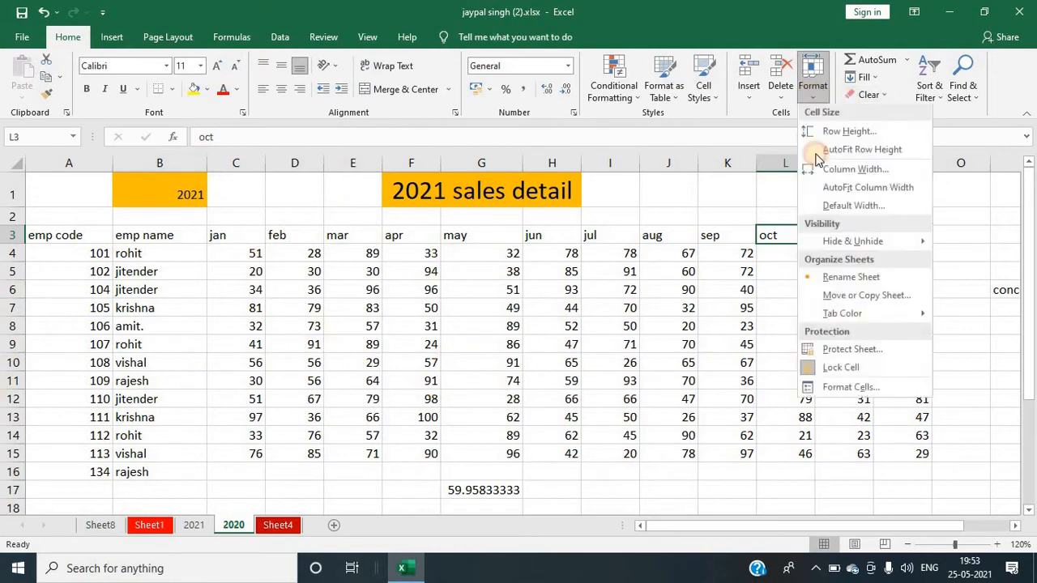
pyautogui.click(840, 357)
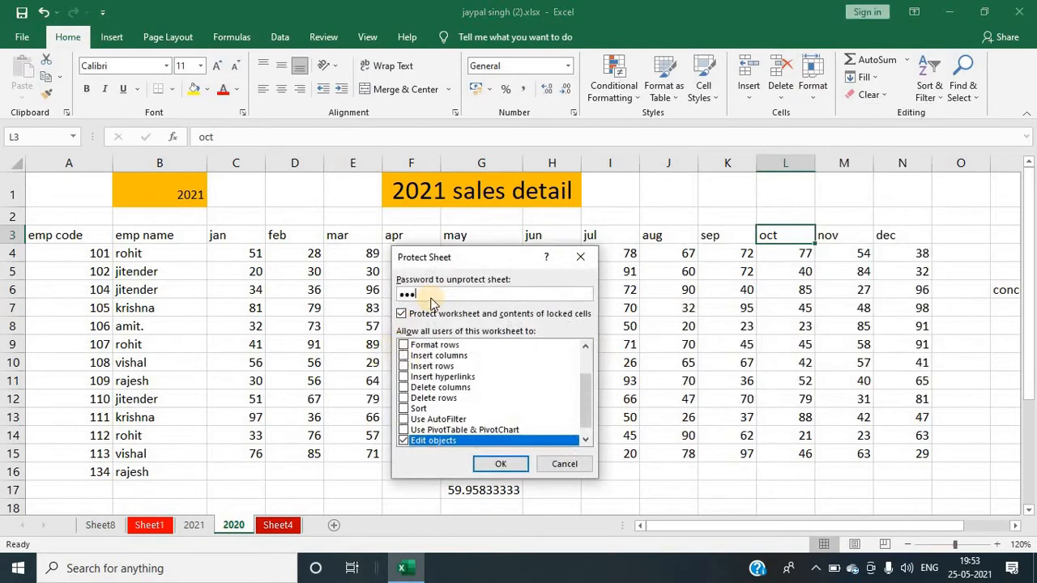
pyautogui.press('Return')
pyautogui.write('123')
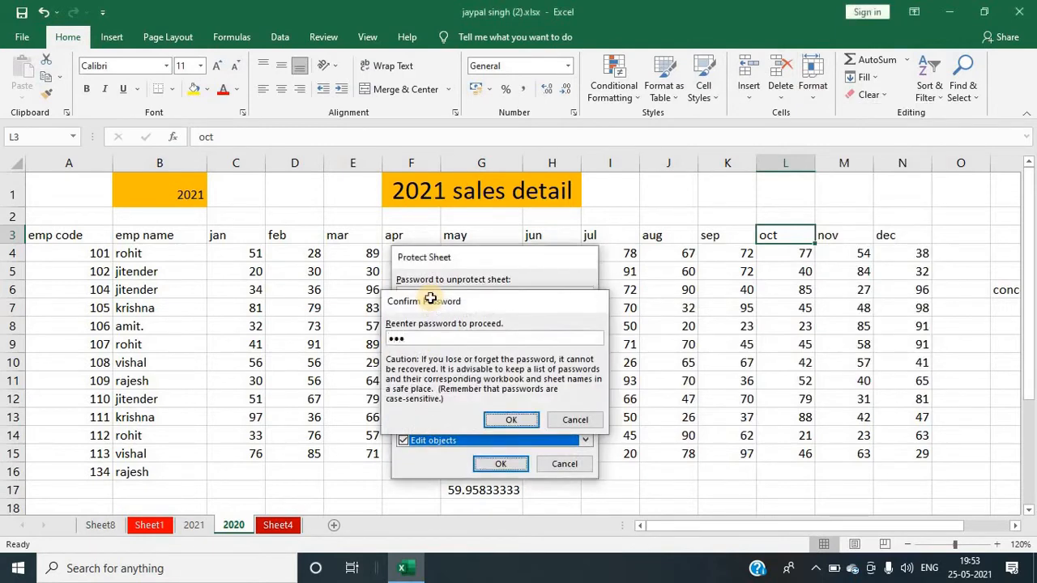
pyautogui.press('Return')
pyautogui.doubleClick(424, 309)
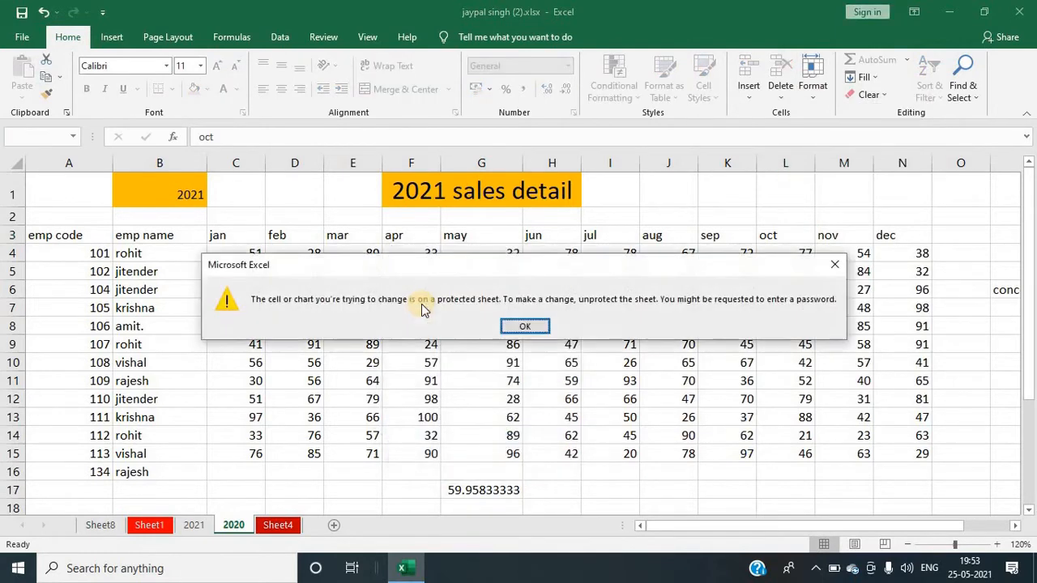
pyautogui.click(834, 264)
# Step: Unprotect the 2020 worksheet by entering its password and select a cell
pyautogui.click(810, 91)
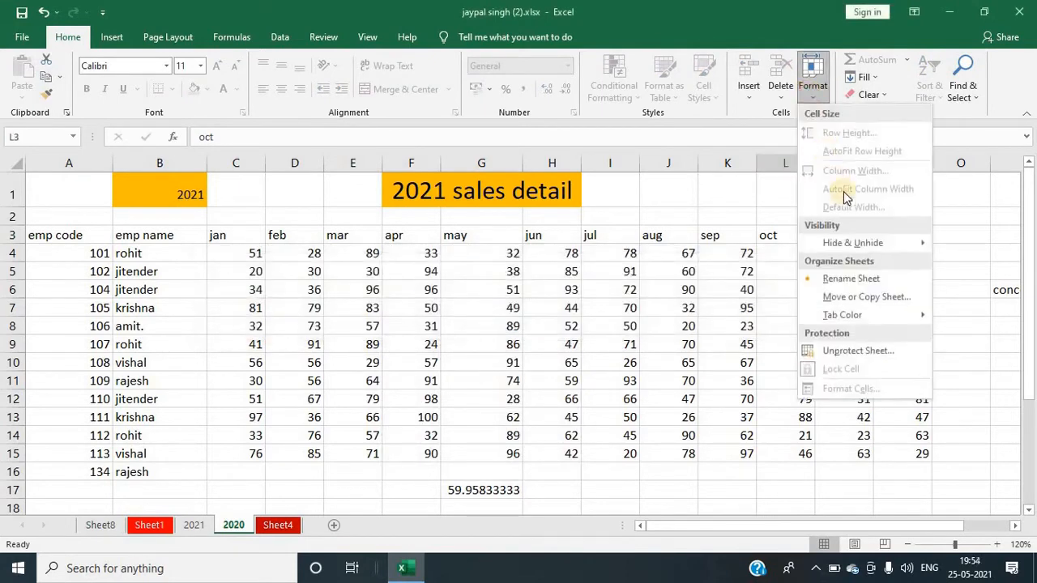
pyautogui.click(826, 350)
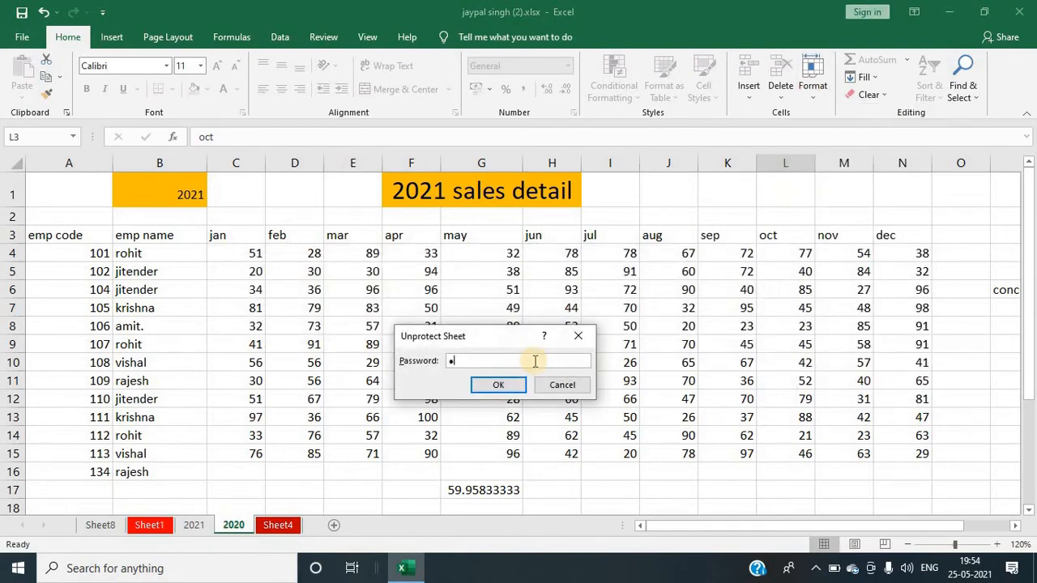
pyautogui.press('Return')
pyautogui.click(484, 307)
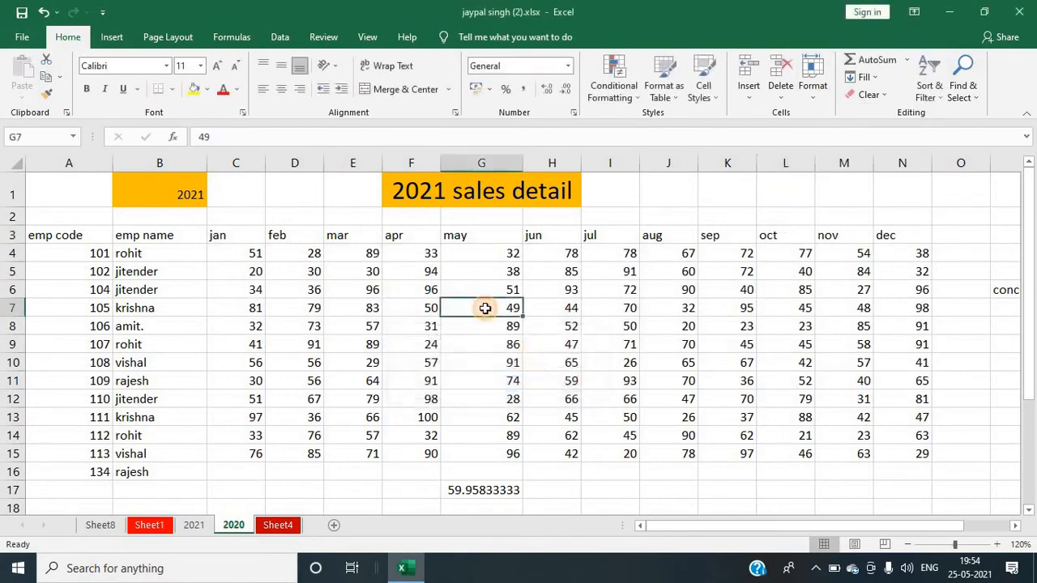
# Step: Select cell L1 and open the Format Cells dialog
pyautogui.click(735, 278)
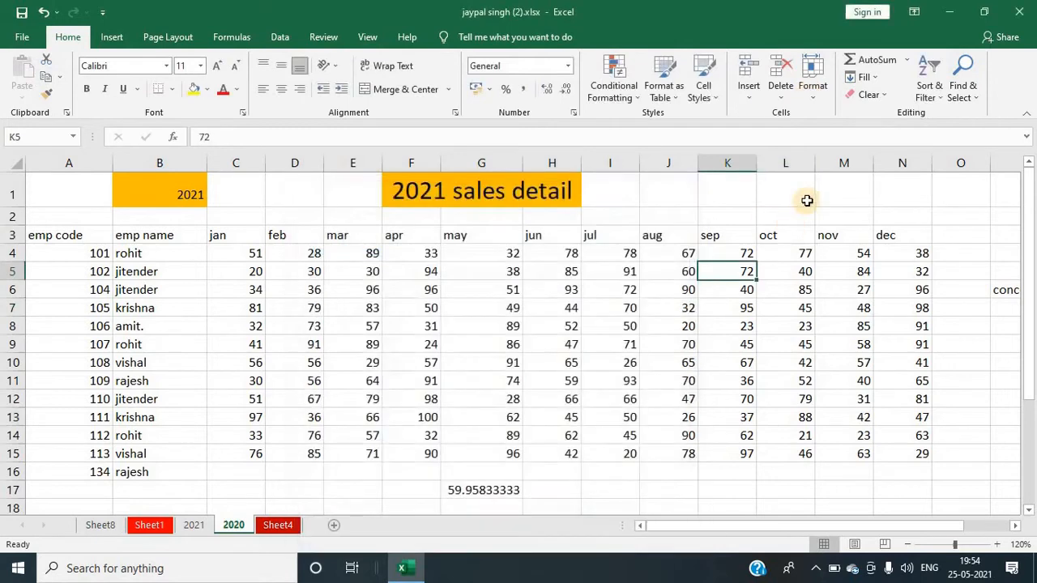
pyautogui.click(805, 199)
pyautogui.click(804, 96)
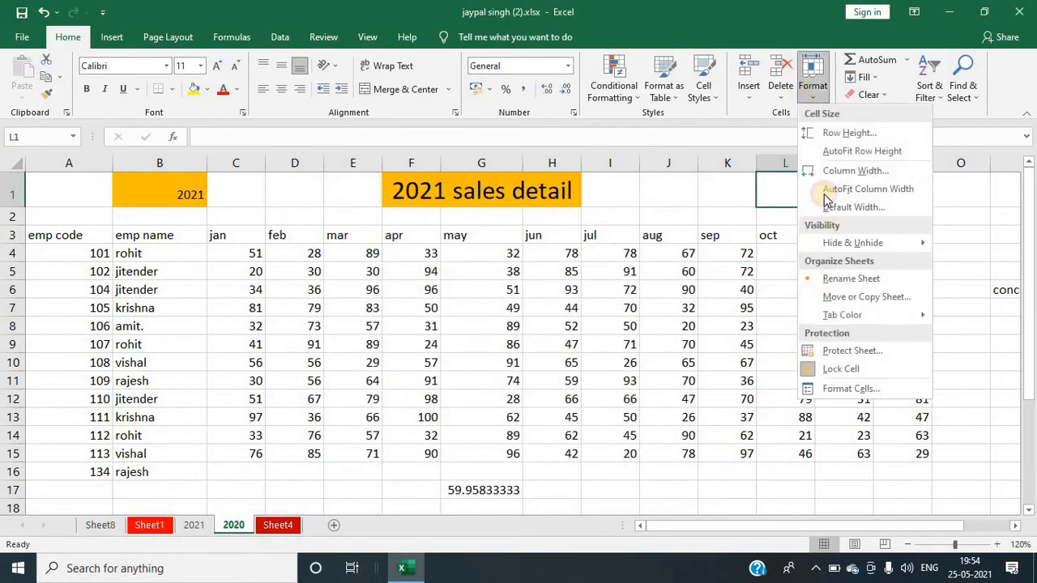
pyautogui.click(847, 388)
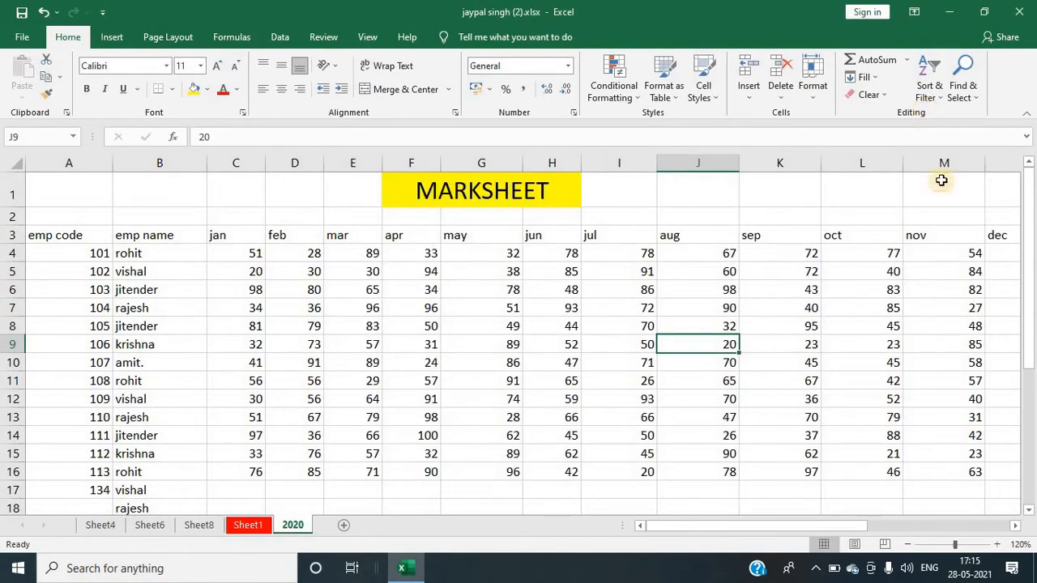
# Step: Sum the aug values in J4:J16 with AutoSum
pyautogui.click(706, 253)
pyautogui.moveTo(706, 253); pyautogui.dragTo(694, 464)
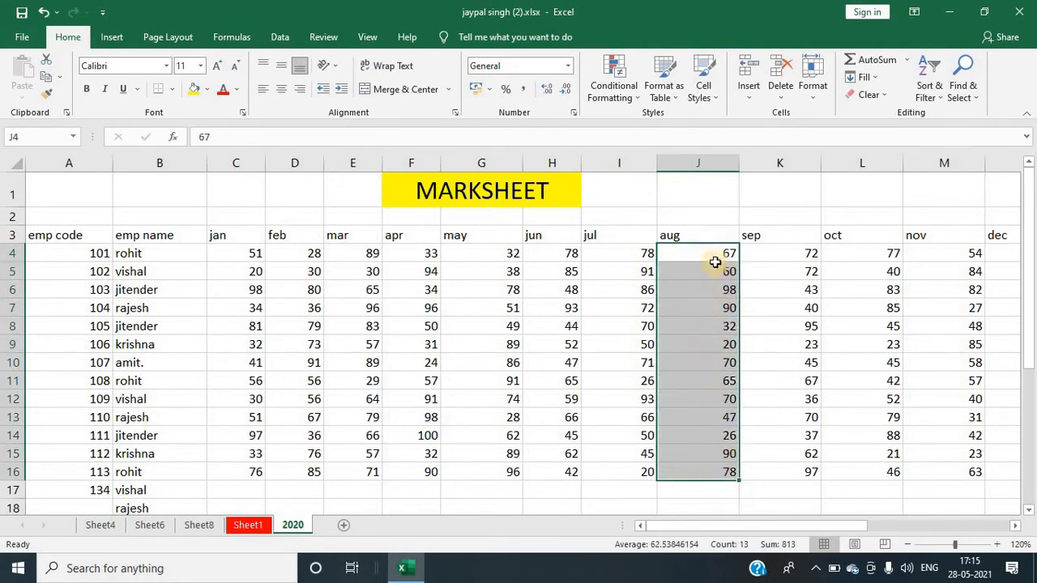
pyautogui.click(908, 60)
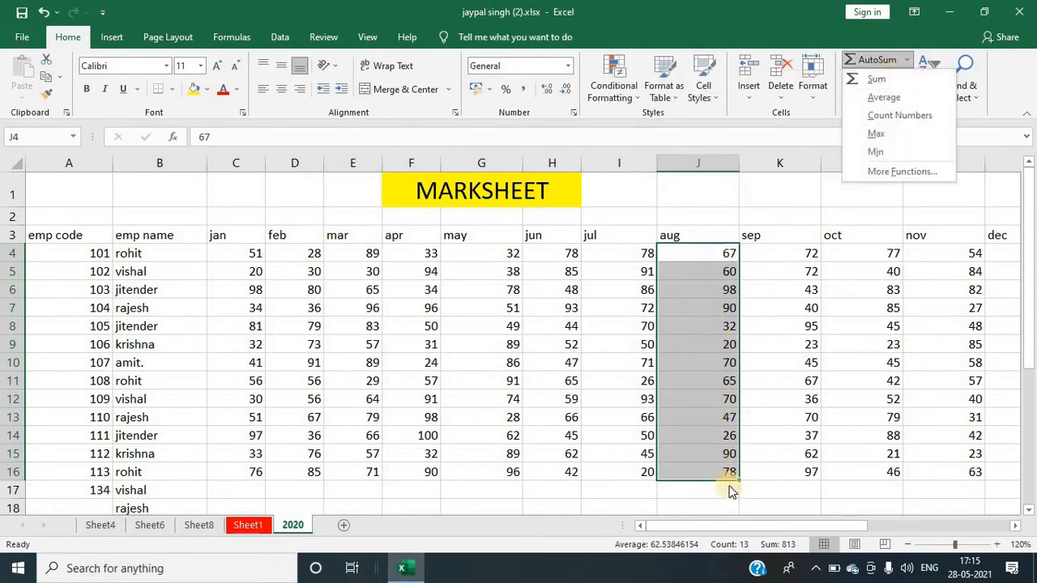
pyautogui.click(873, 83)
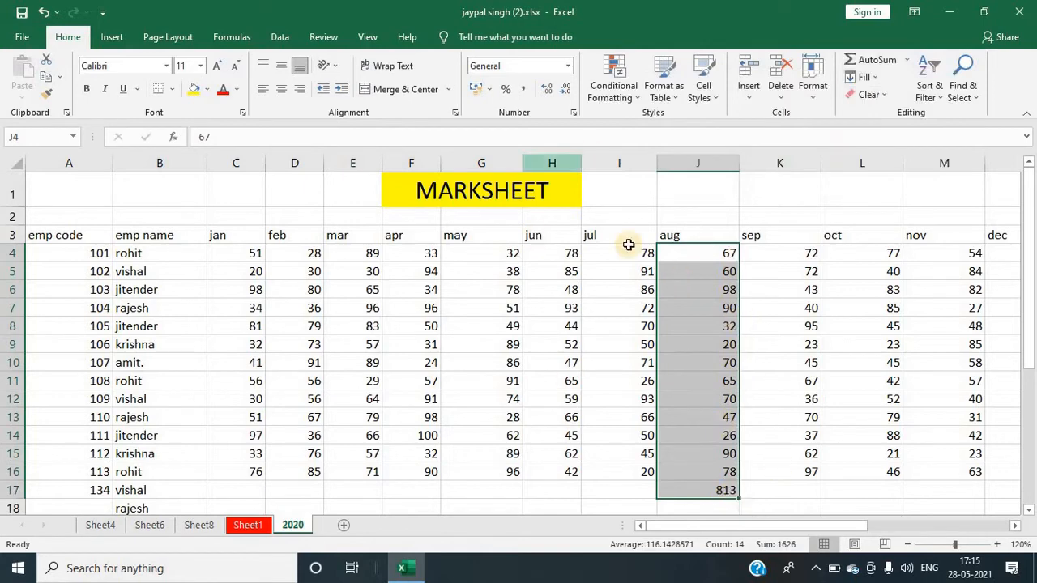
# Step: Average the jun values in H4:H16 with AutoSum's Average
pyautogui.click(908, 63)
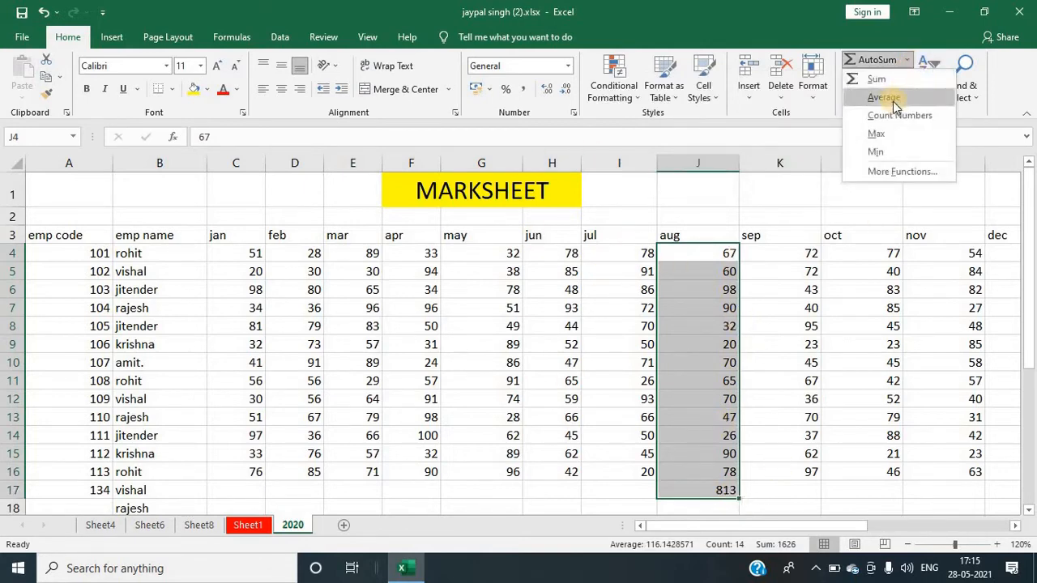
pyautogui.click(563, 269)
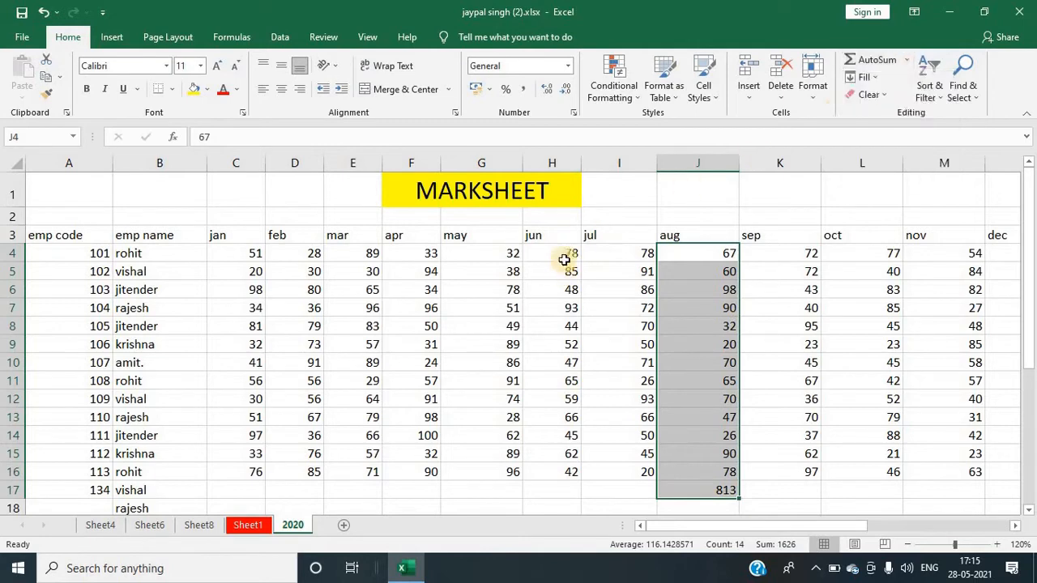
pyautogui.moveTo(556, 251); pyautogui.dragTo(559, 474)
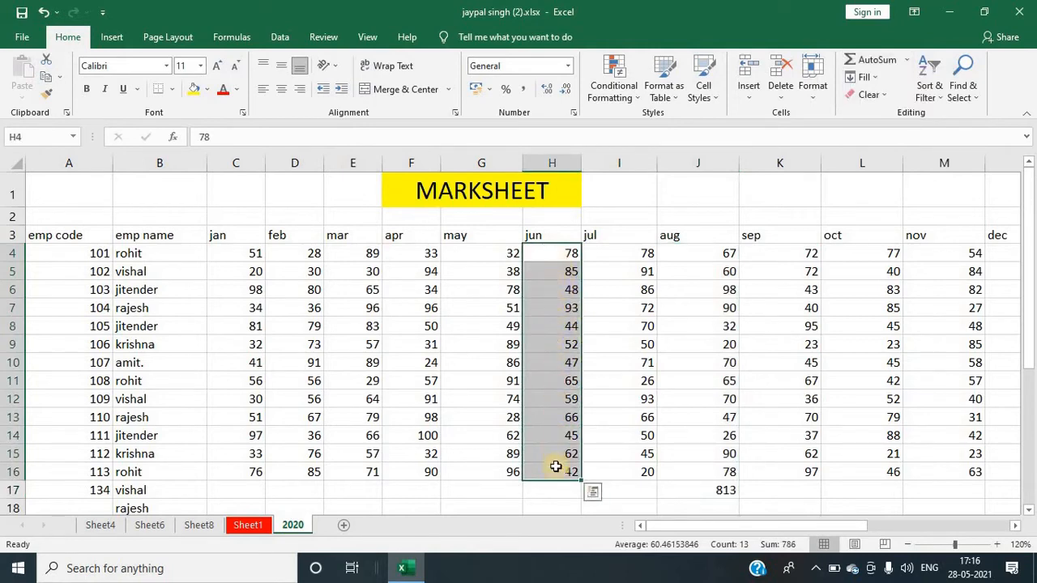
pyautogui.click(908, 61)
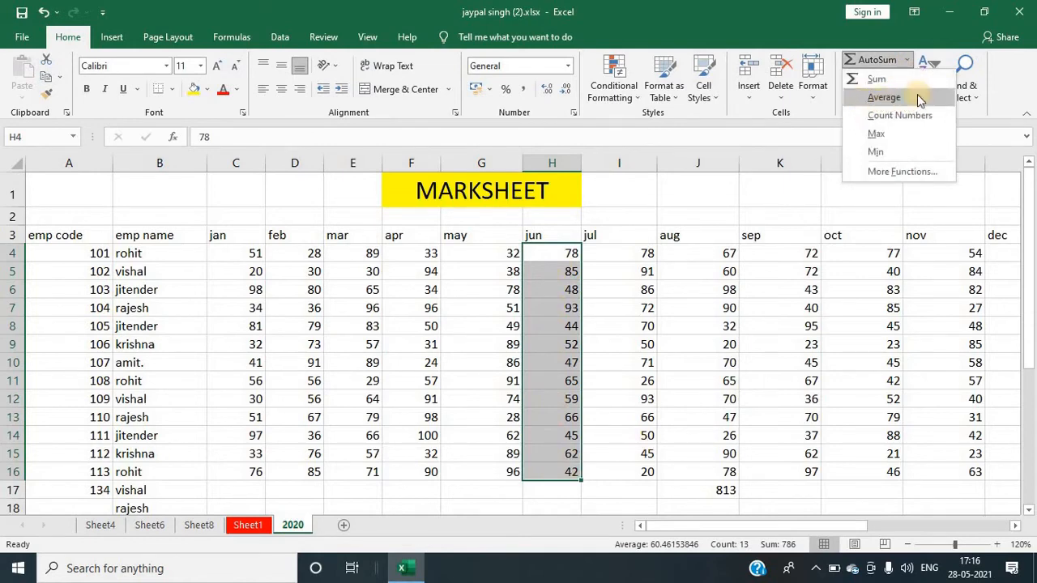
pyautogui.click(888, 103)
pyautogui.click(885, 102)
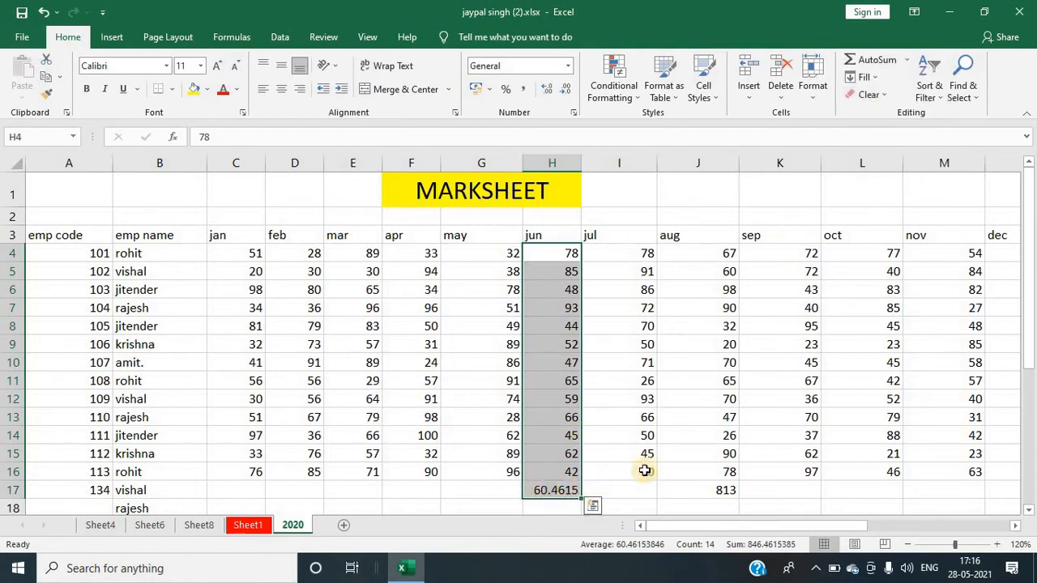
# Step: Count the feb values in D4:D16 with AutoSum's Count Numbers and inspect the resulting formula
pyautogui.click(649, 399)
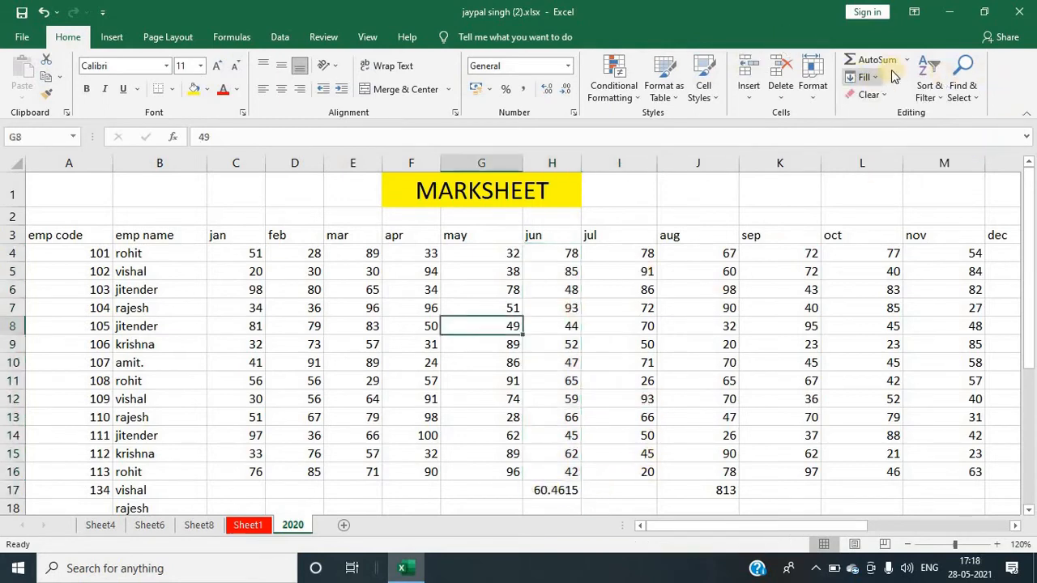
pyautogui.click(907, 62)
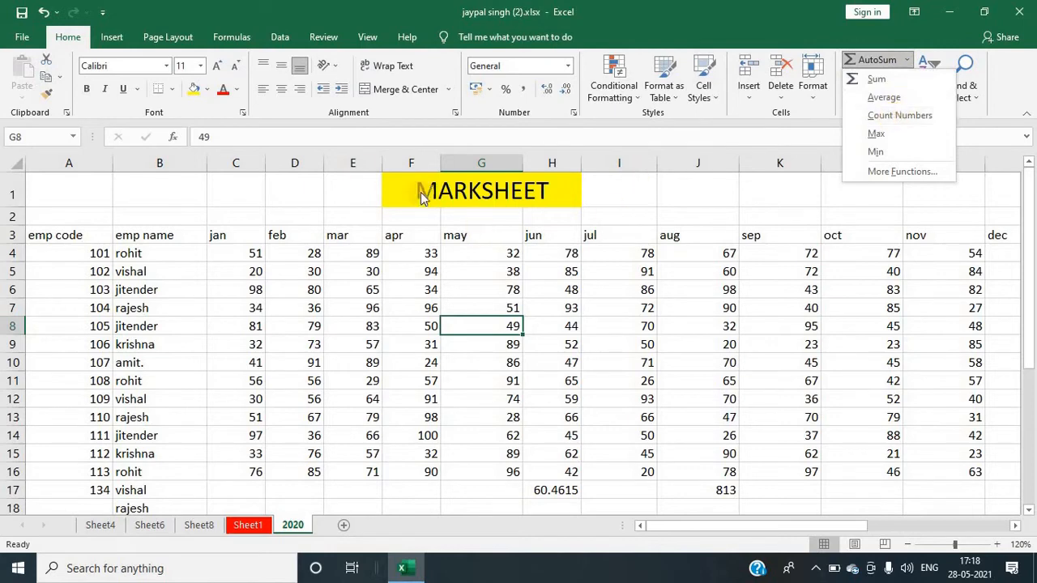
pyautogui.click(299, 154)
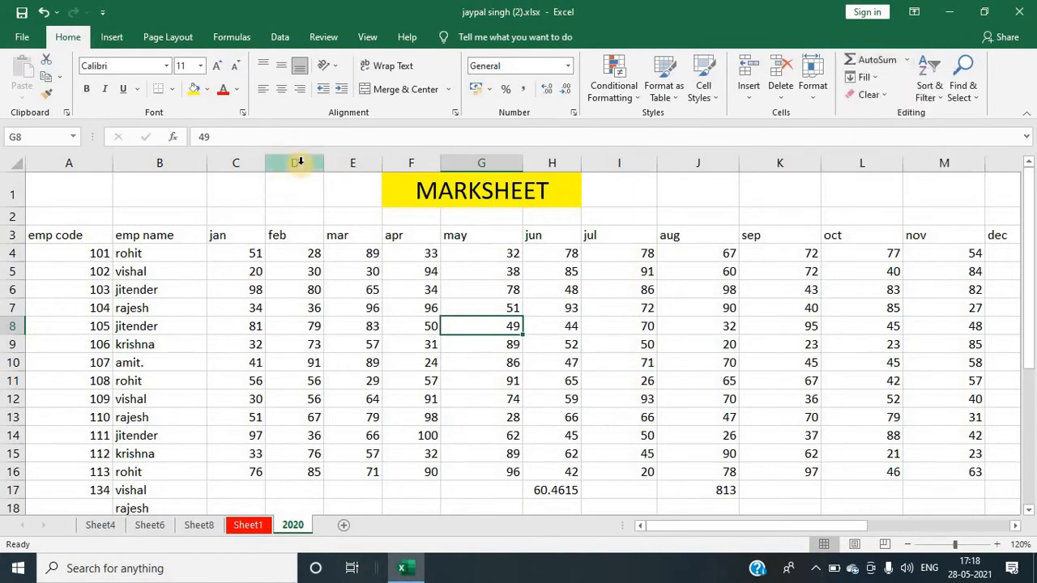
pyautogui.click(303, 252)
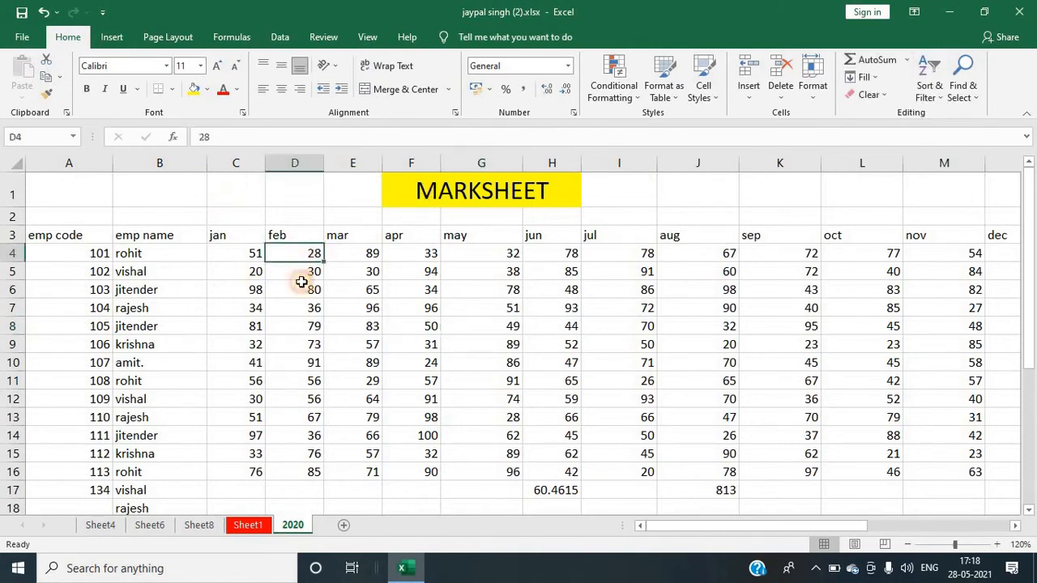
pyautogui.moveTo(301, 281); pyautogui.dragTo(298, 463)
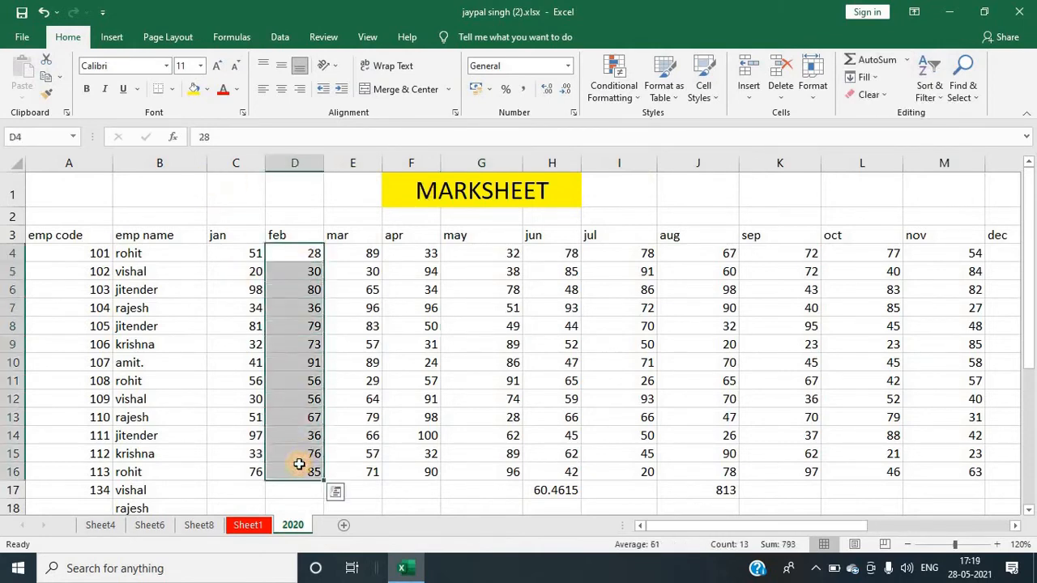
pyautogui.click(907, 59)
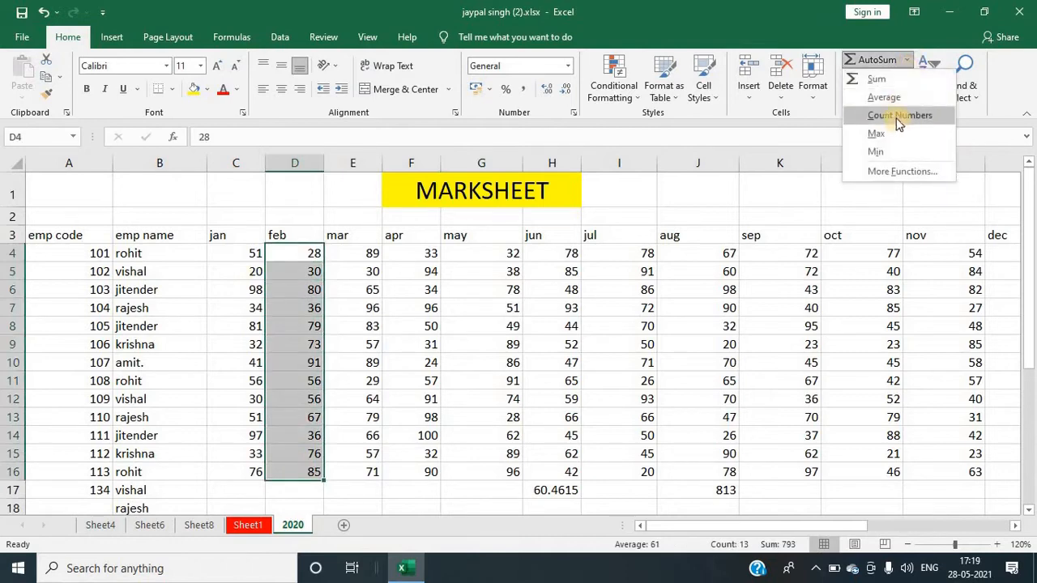
pyautogui.click(898, 120)
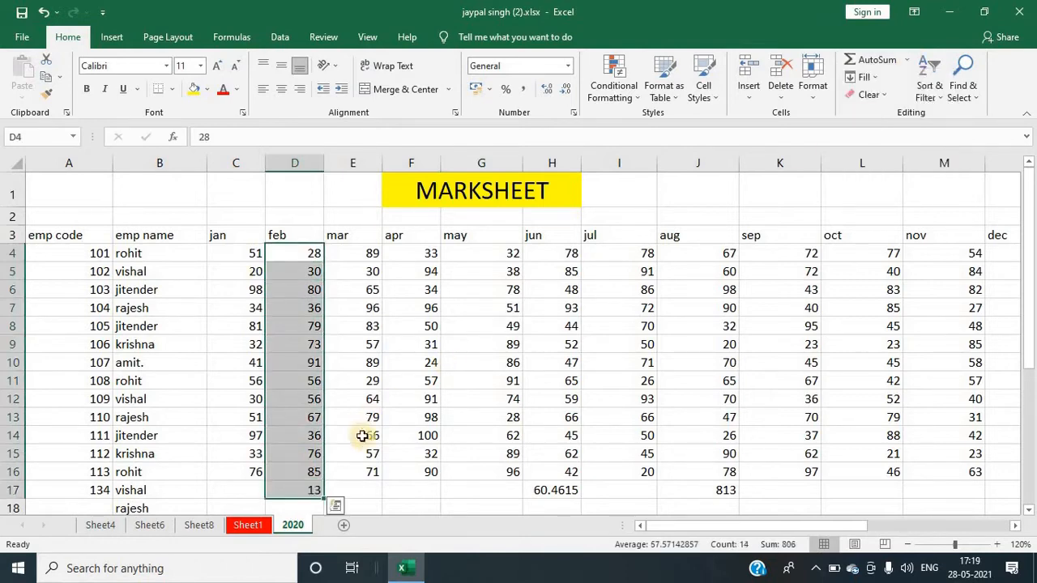
pyautogui.click(309, 492)
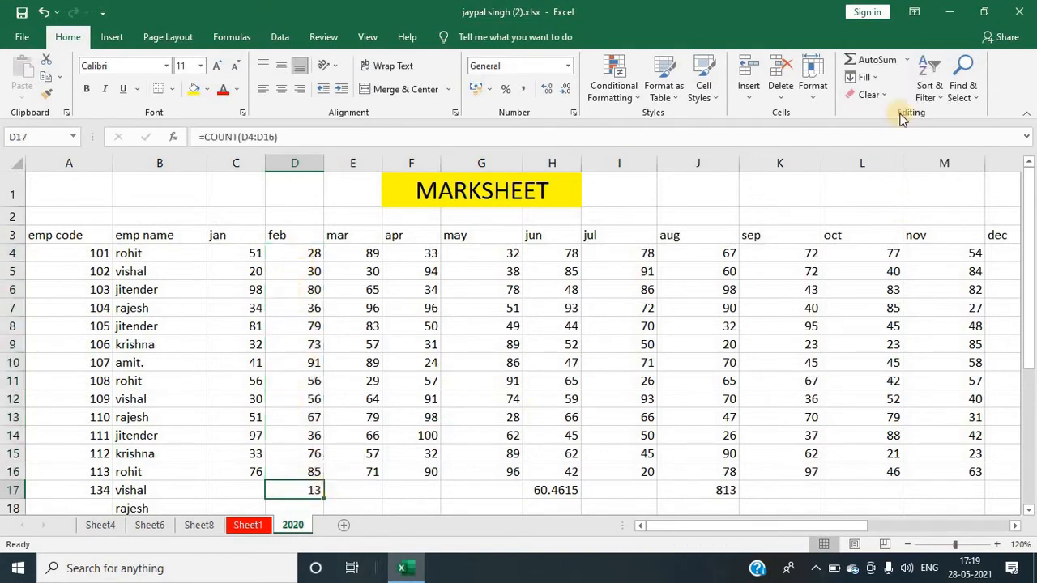
# Step: Replace the contents of cell D17 with a closing parenthesis
pyautogui.click(906, 65)
pyautogui.click(906, 65)
pyautogui.write(')')
pyautogui.press('Tab')
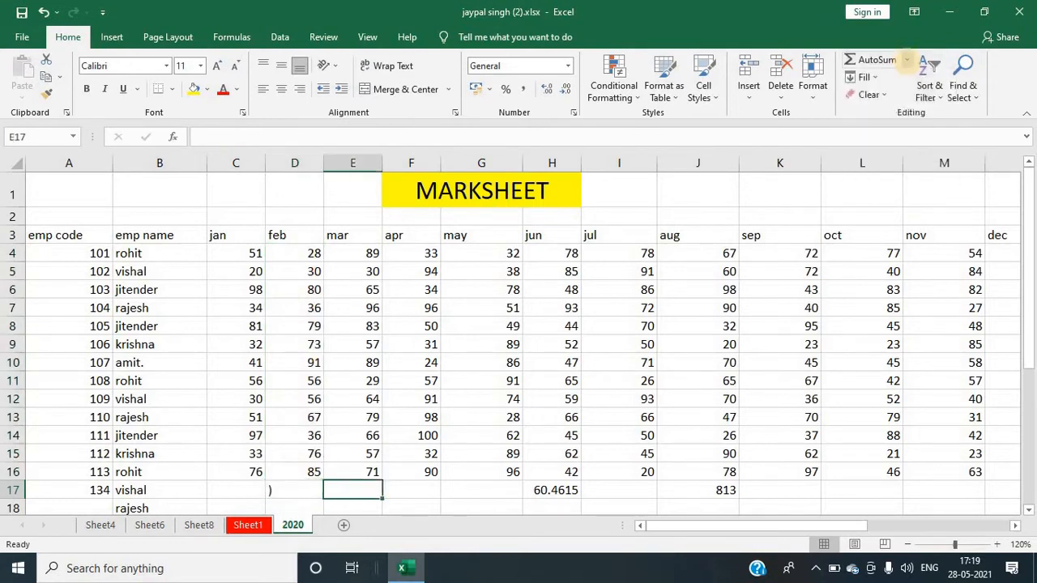
# Step: Find the maximum of the mar values in E4:E16 with AutoSum's Max
pyautogui.click(906, 65)
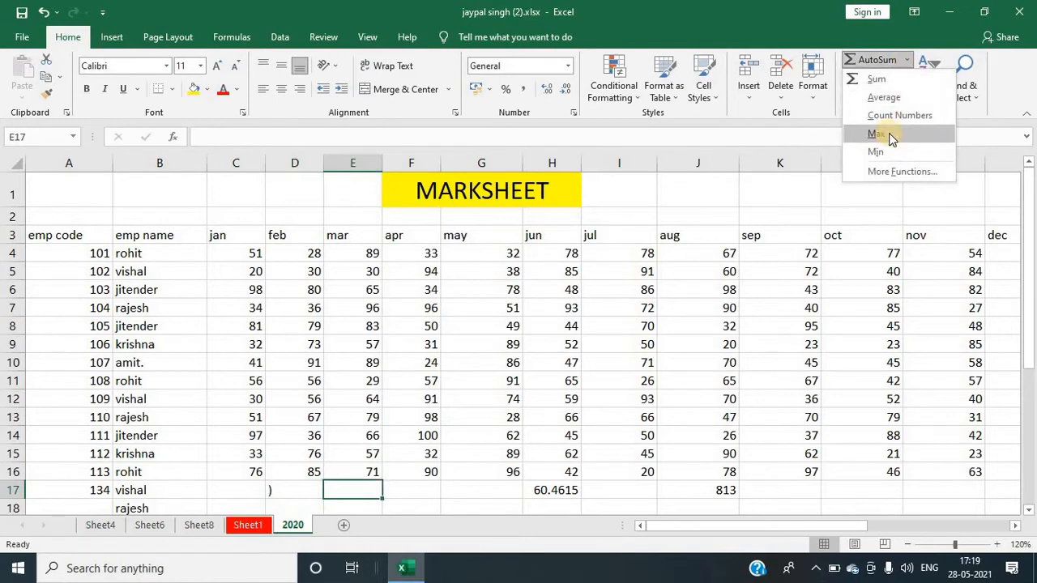
pyautogui.click(424, 399)
pyautogui.moveTo(366, 253); pyautogui.dragTo(341, 473)
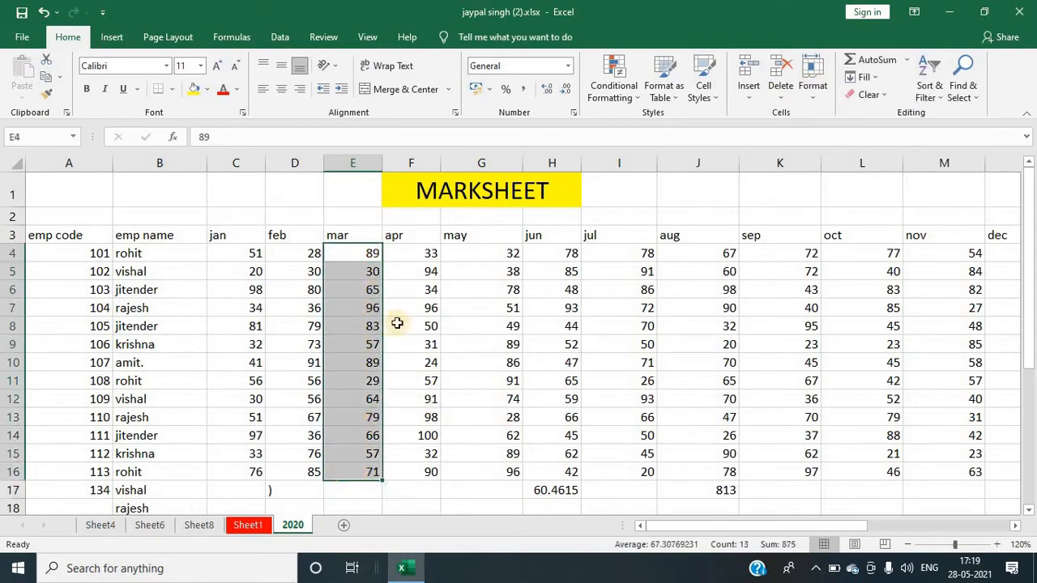
pyautogui.click(910, 62)
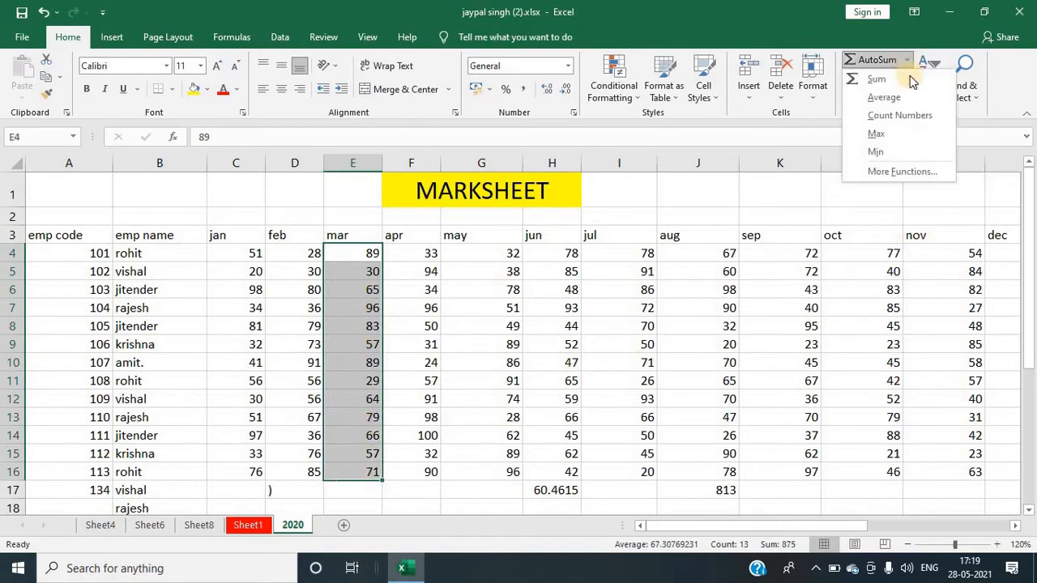
pyautogui.click(896, 134)
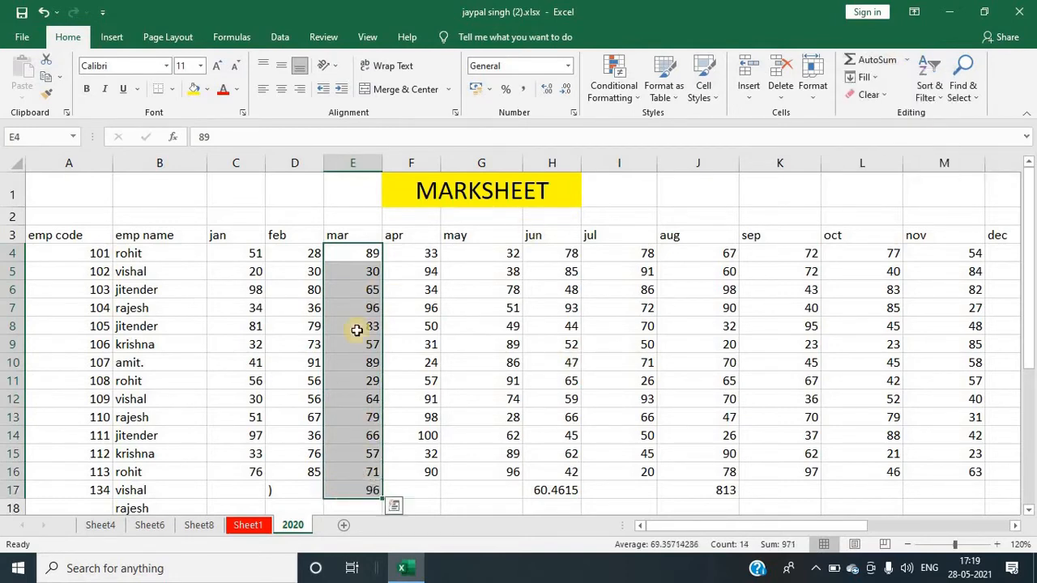
pyautogui.click(358, 495)
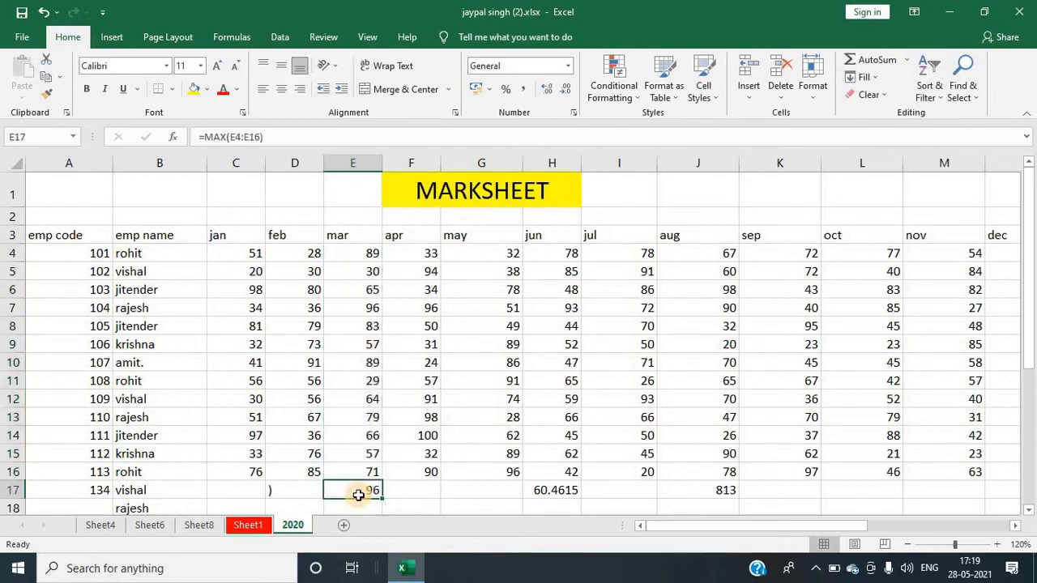
# Step: Find the minimum of the apr values in F4:F16 with AutoSum's Min
pyautogui.click(422, 490)
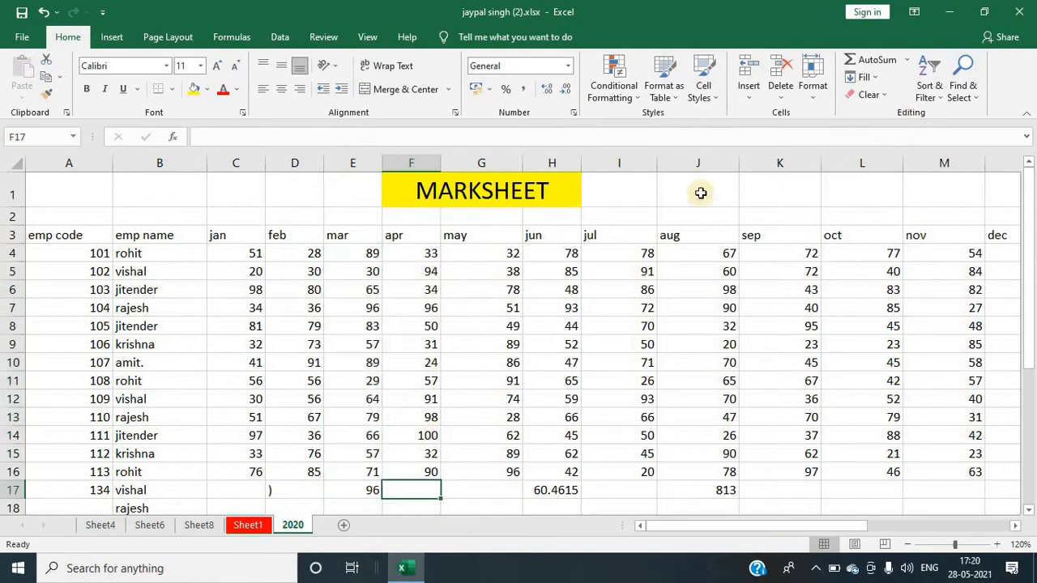
pyautogui.moveTo(416, 253); pyautogui.dragTo(411, 474)
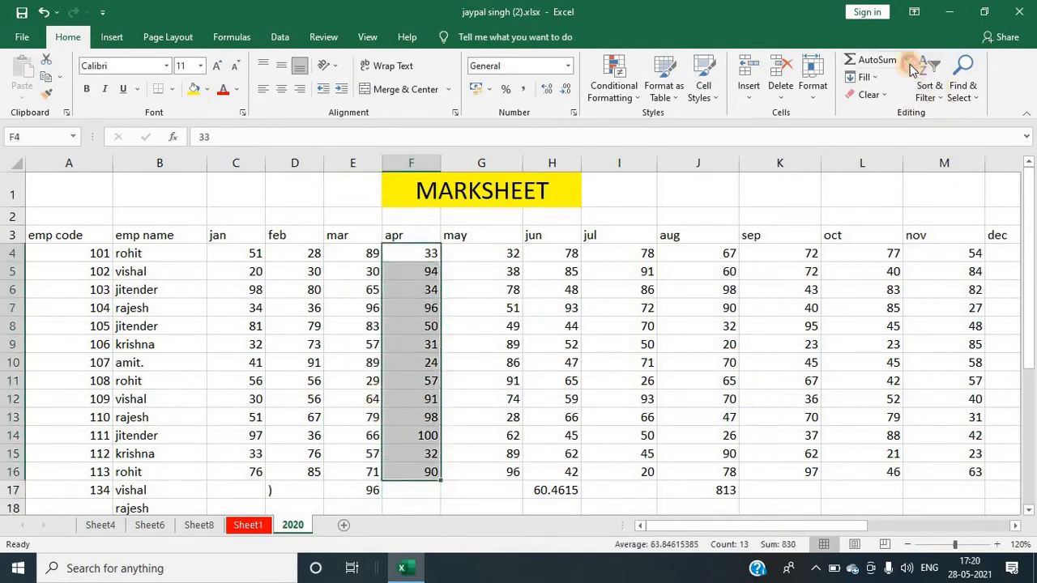
pyautogui.click(907, 62)
pyautogui.click(891, 149)
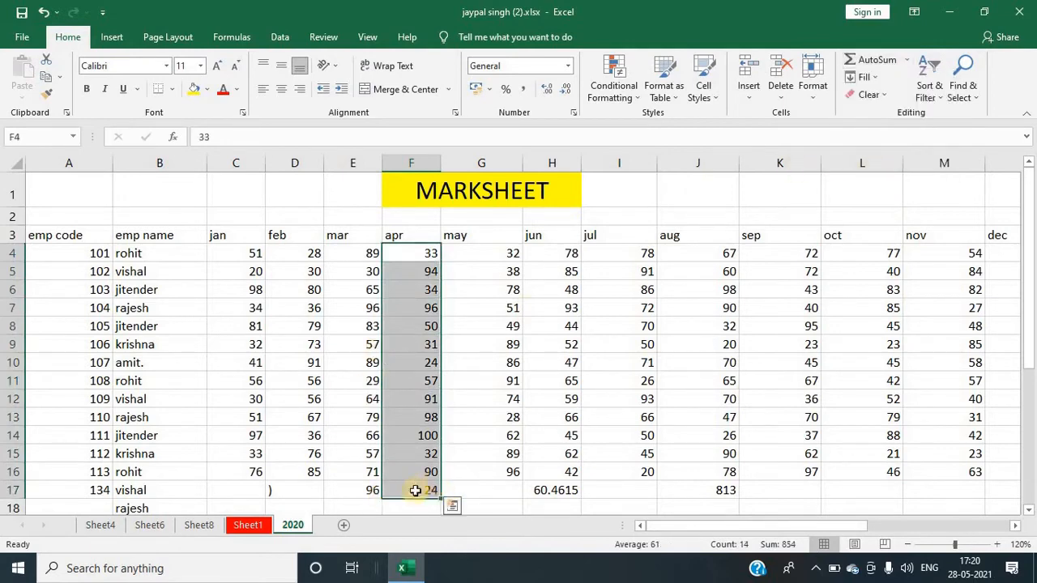
pyautogui.click(466, 490)
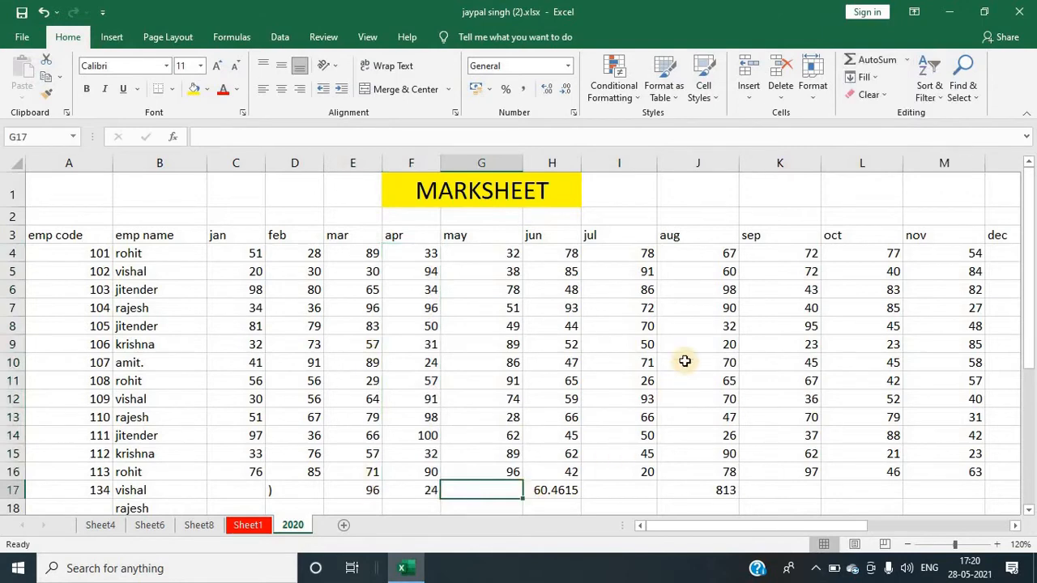
# Step: Enter AMIT in cell I24
pyautogui.click(865, 77)
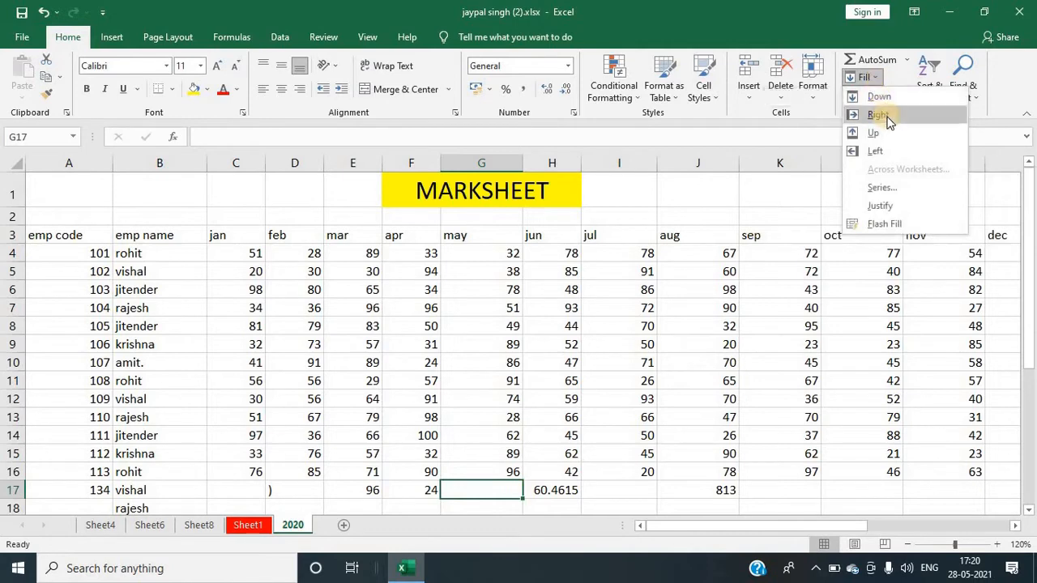
pyautogui.scroll(-4, 777, 449)
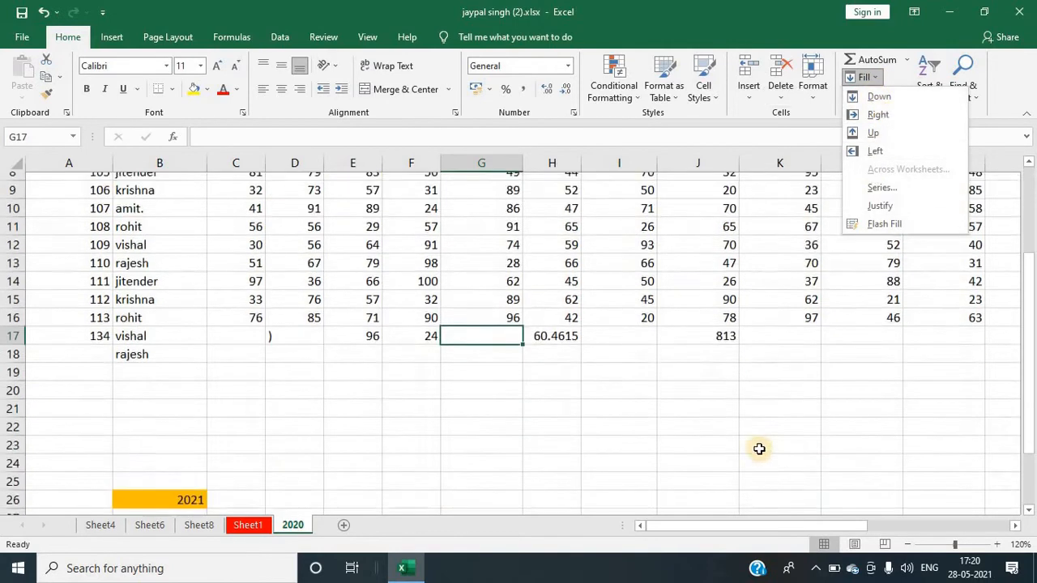
pyautogui.click(639, 377)
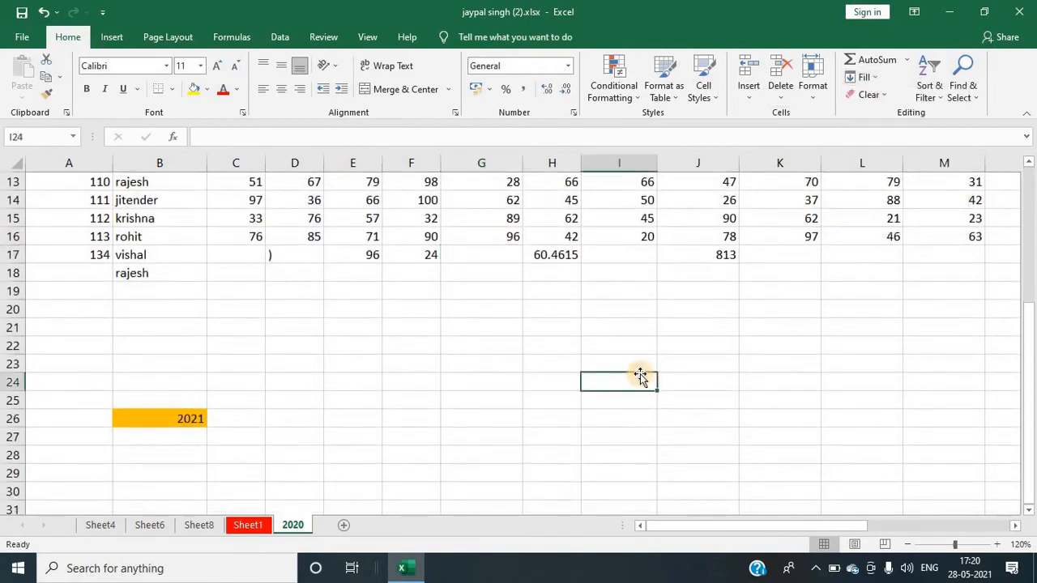
pyautogui.write('AMIT')
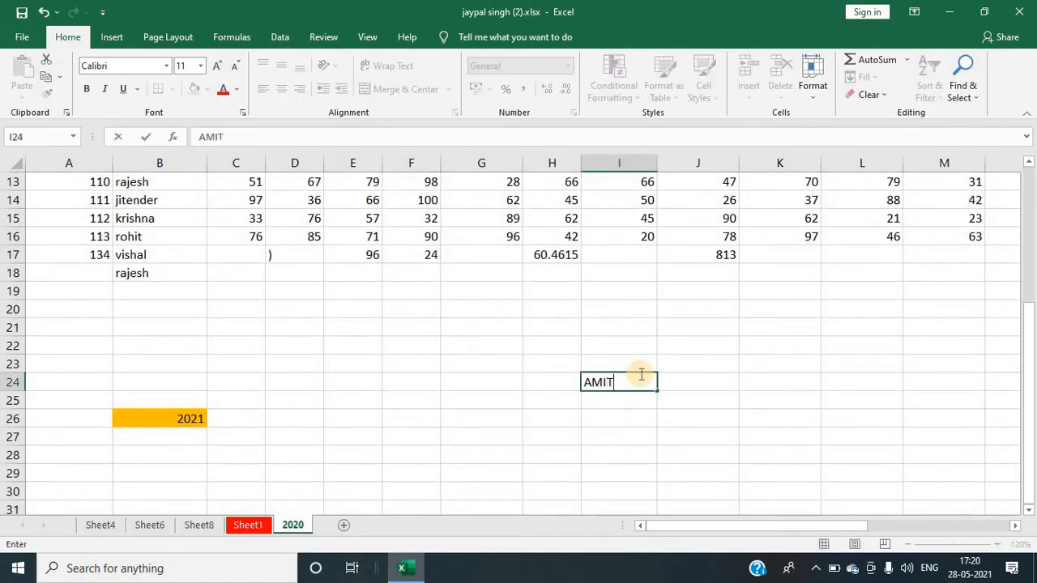
pyautogui.press('Return')
pyautogui.scroll(-2, 640, 486)
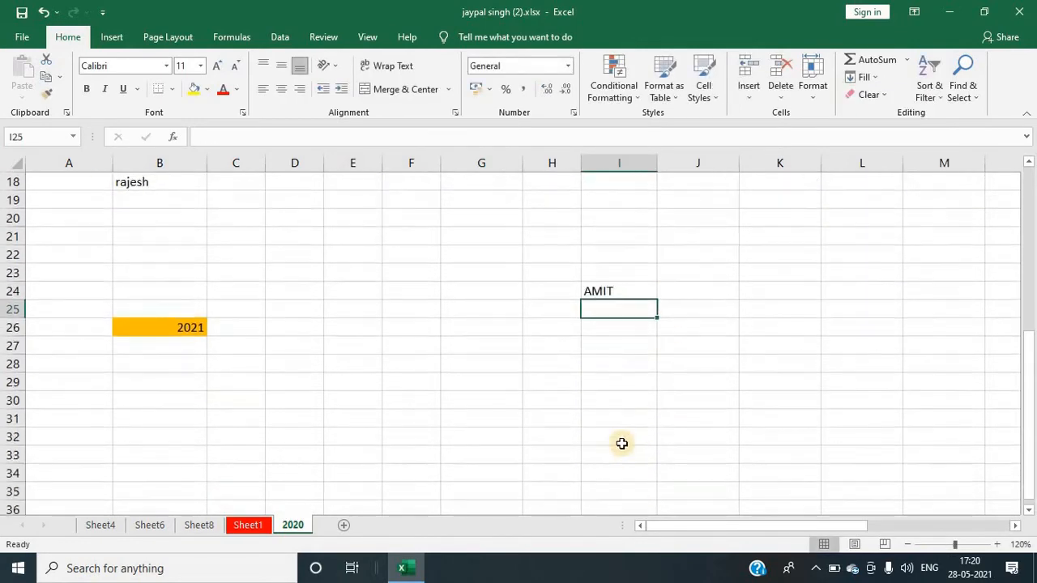
pyautogui.scroll(-1, 621, 443)
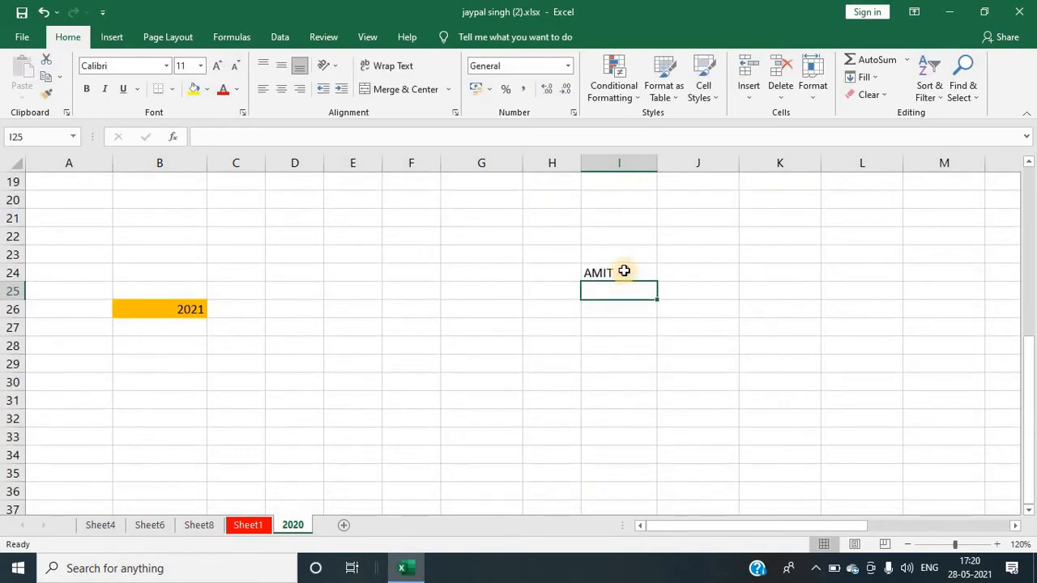
# Step: Fill AMIT down from cell I24 through I33
pyautogui.moveTo(623, 272); pyautogui.dragTo(609, 442)
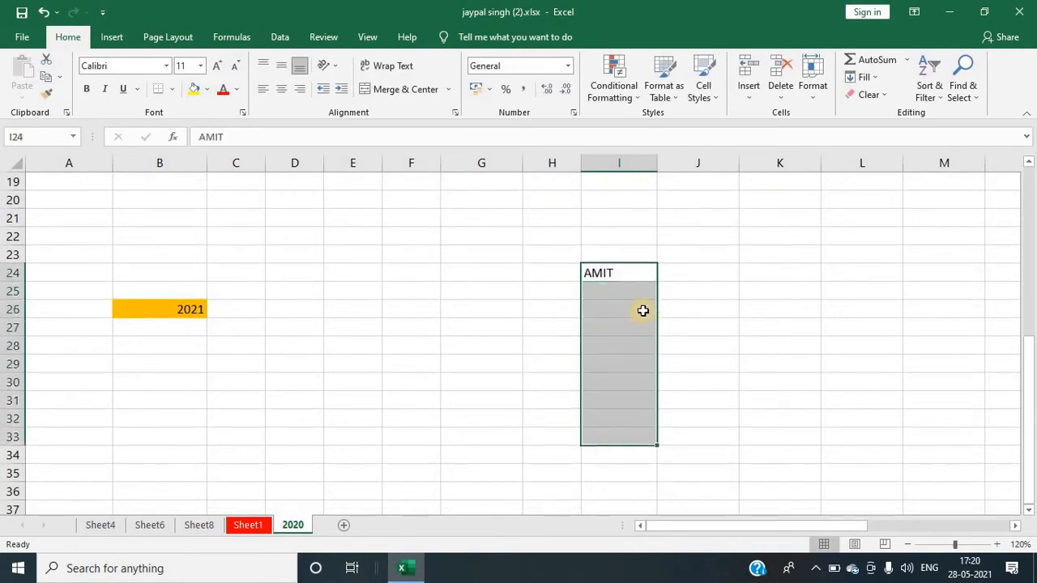
pyautogui.click(869, 77)
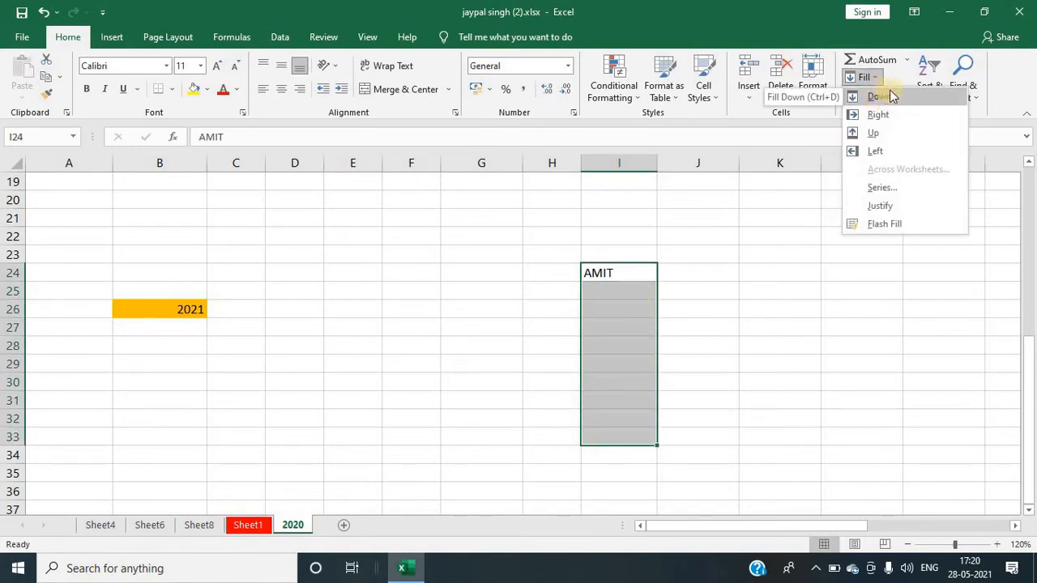
pyautogui.click(879, 96)
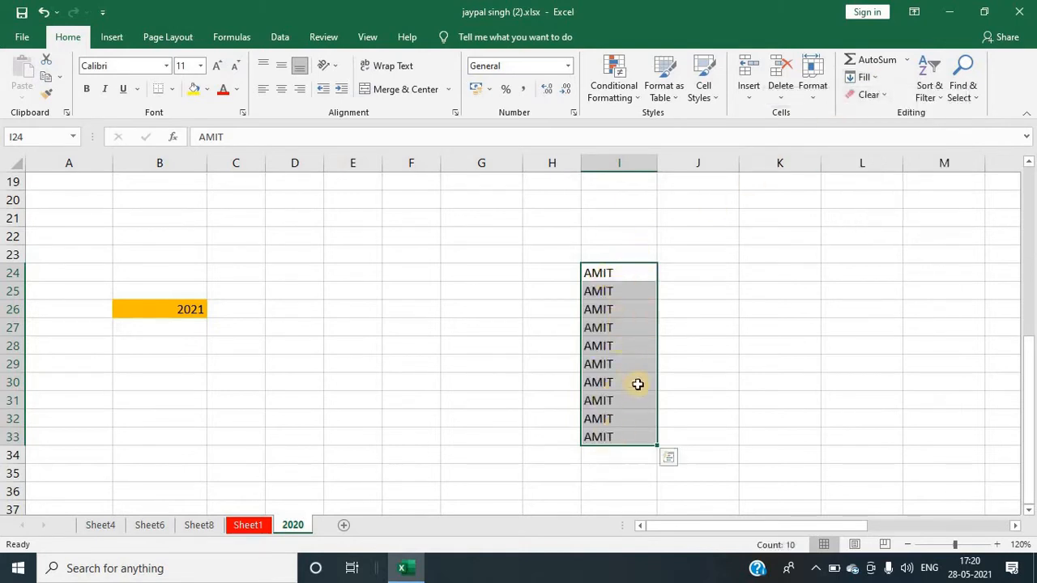
pyautogui.click(700, 289)
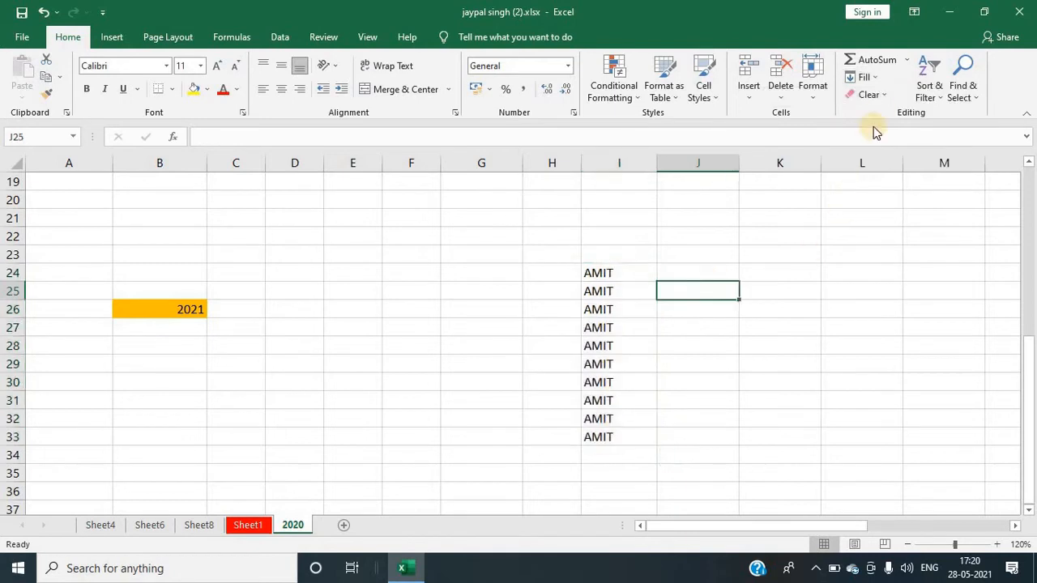
pyautogui.click(873, 78)
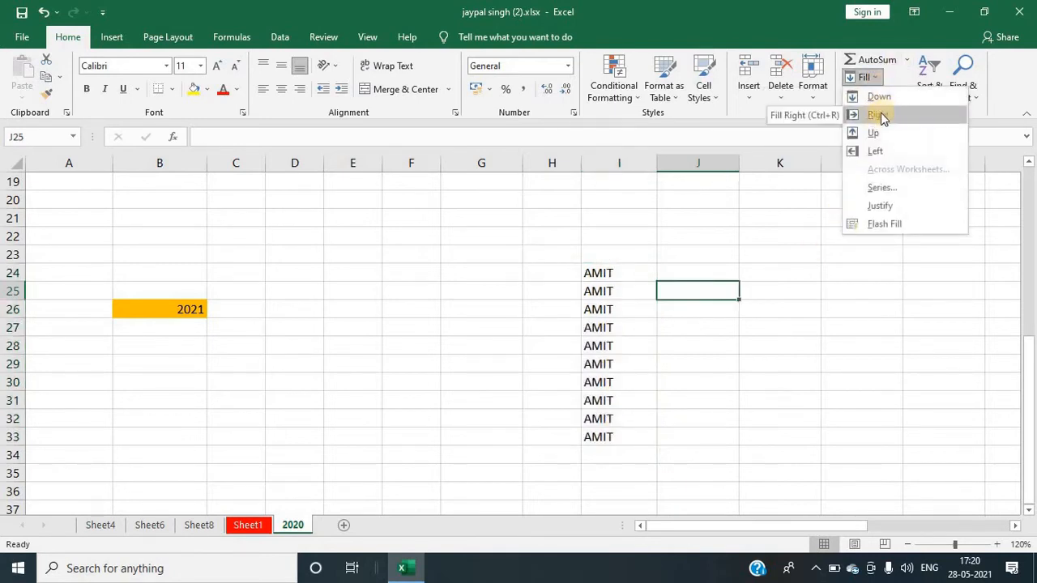
pyautogui.click(599, 267)
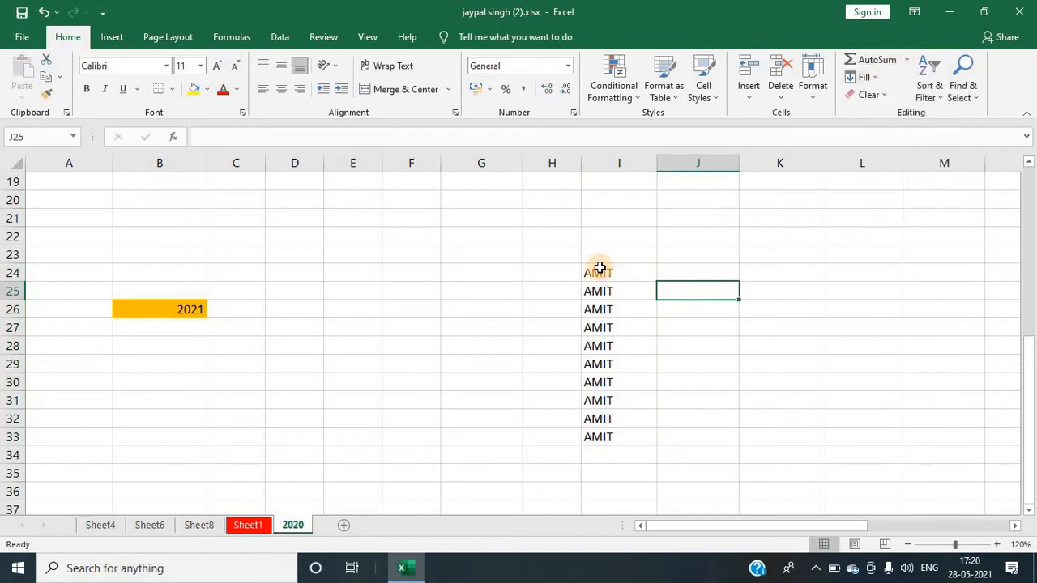
# Step: Fill AMIT right from cell I24 across to L24
pyautogui.moveTo(599, 267); pyautogui.dragTo(886, 265)
pyautogui.moveTo(896, 268); pyautogui.dragTo(895, 268)
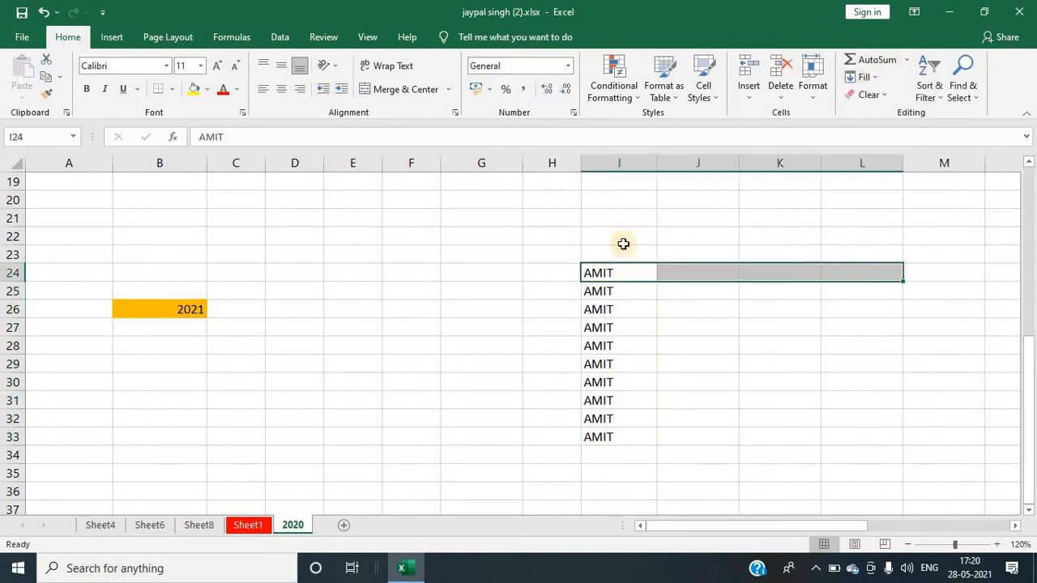
pyautogui.click(878, 78)
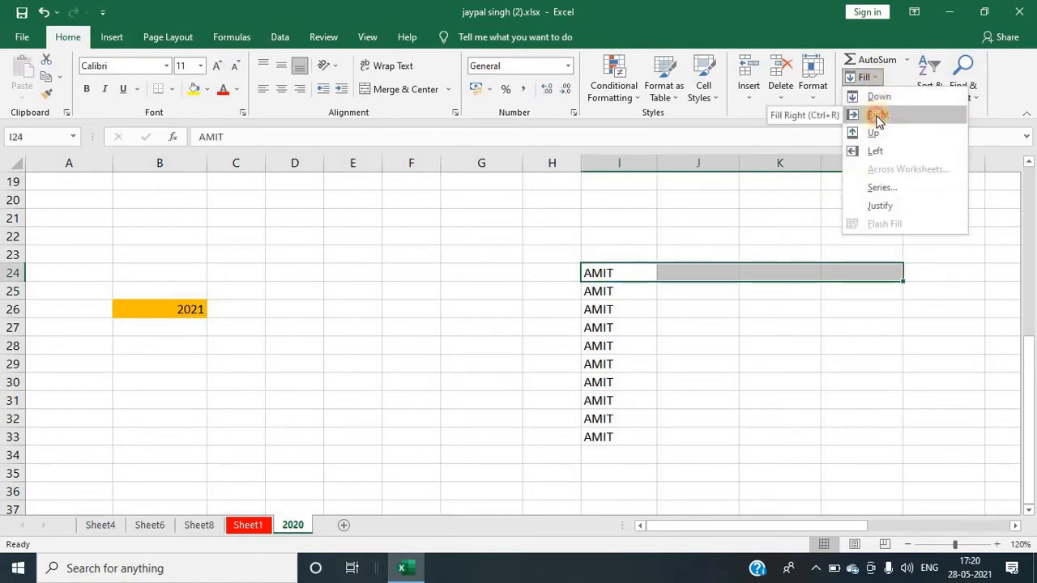
pyautogui.click(878, 115)
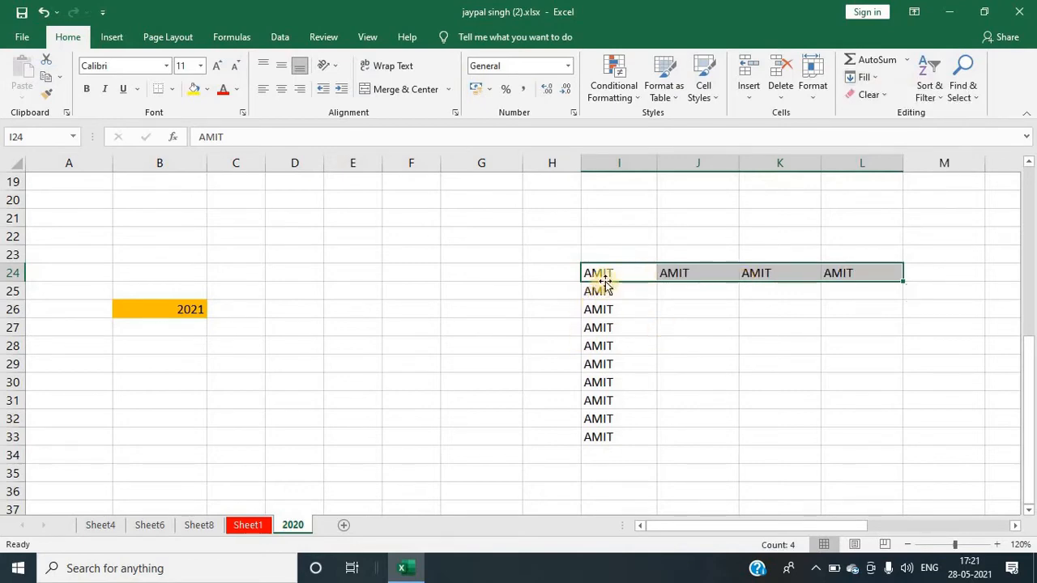
# Step: Fill AMIT up from cell I24 through I18
pyautogui.scroll(5, 606, 279)
pyautogui.scroll(-6, 592, 380)
pyautogui.scroll(2, 607, 335)
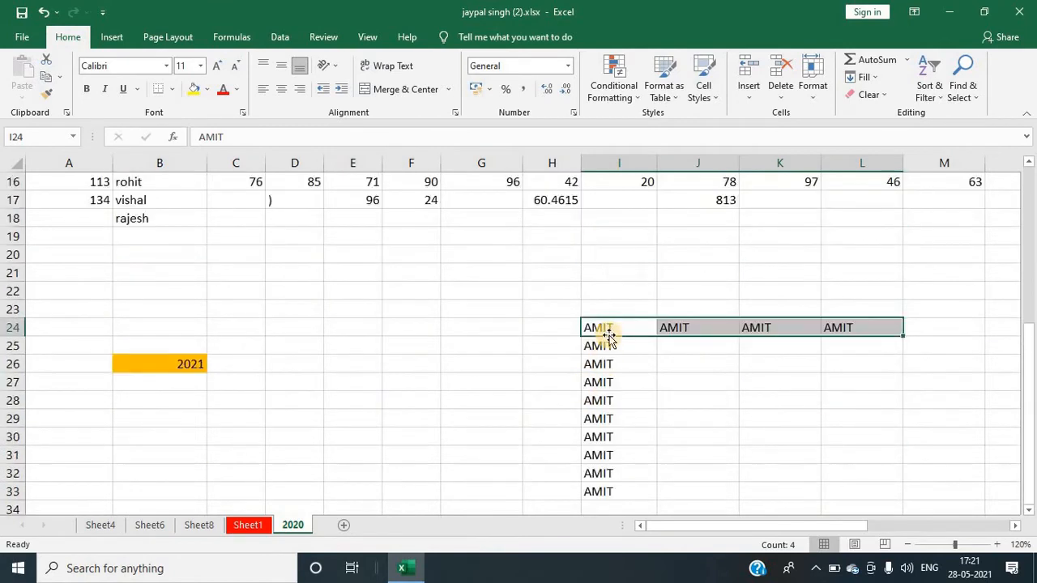
pyautogui.moveTo(600, 327); pyautogui.dragTo(604, 220)
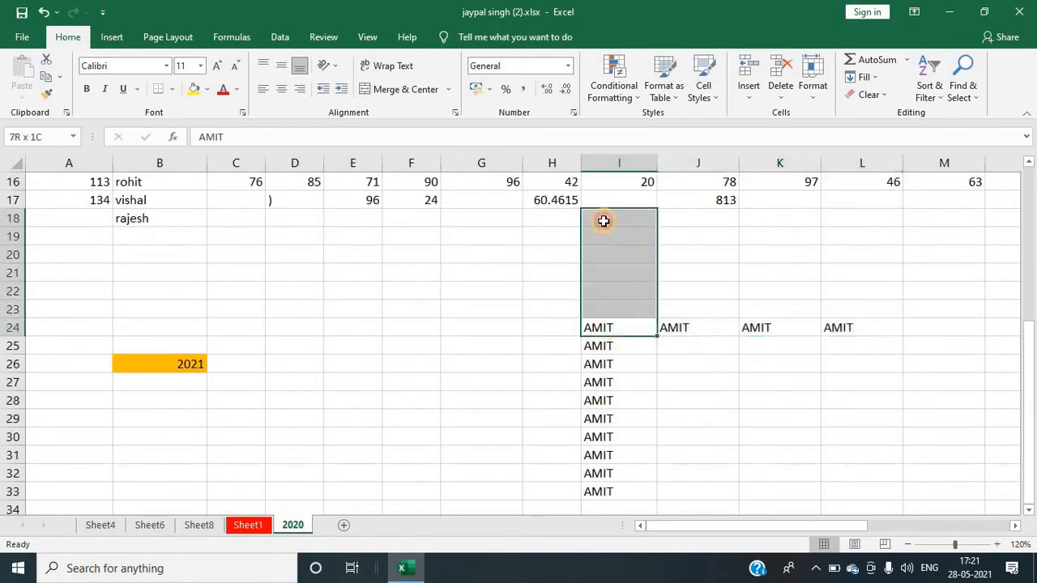
pyautogui.click(883, 80)
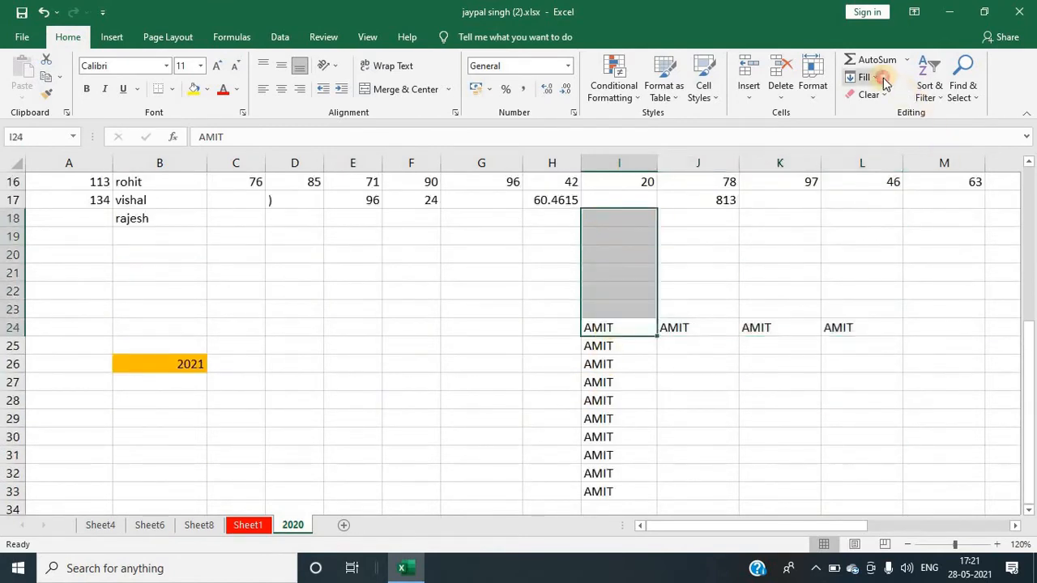
pyautogui.click(878, 131)
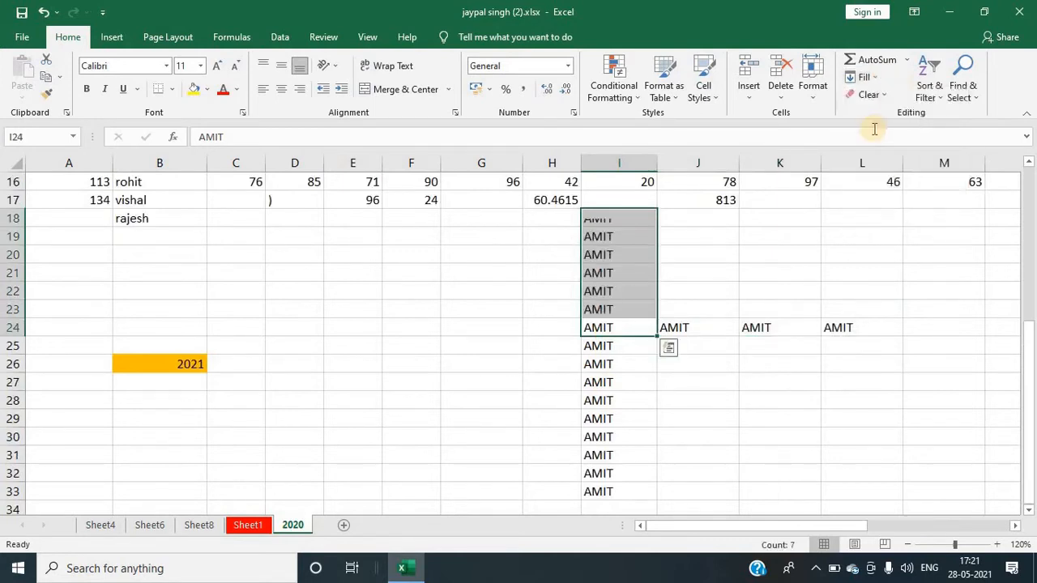
pyautogui.moveTo(612, 330); pyautogui.dragTo(312, 329)
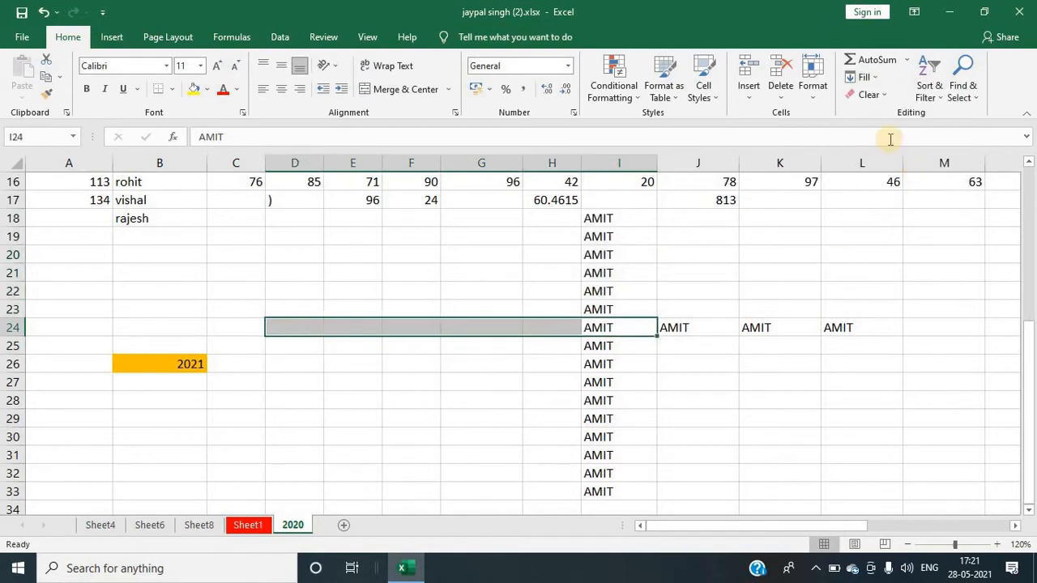
pyautogui.click(865, 78)
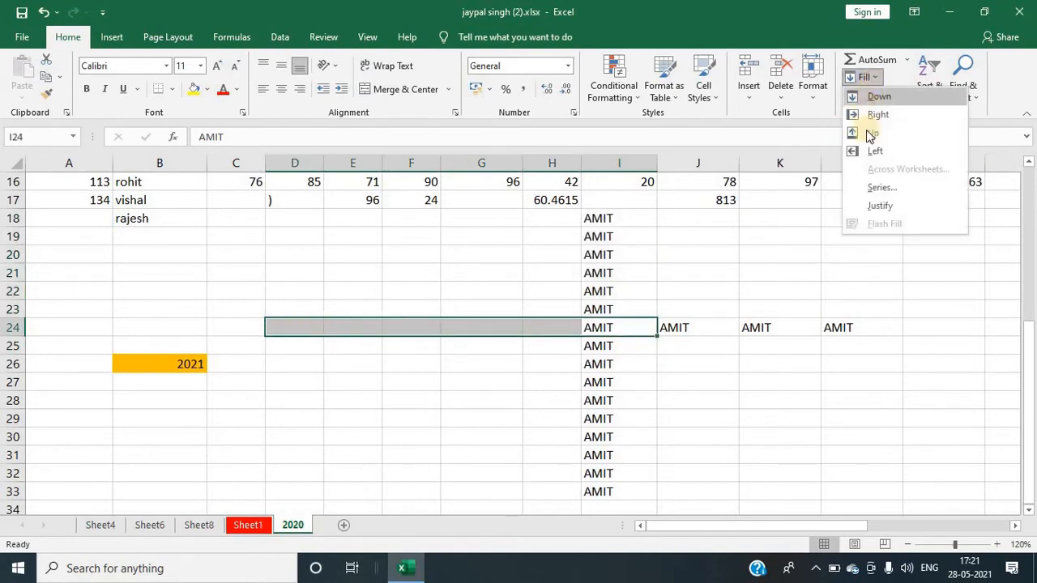
pyautogui.press('Escape')
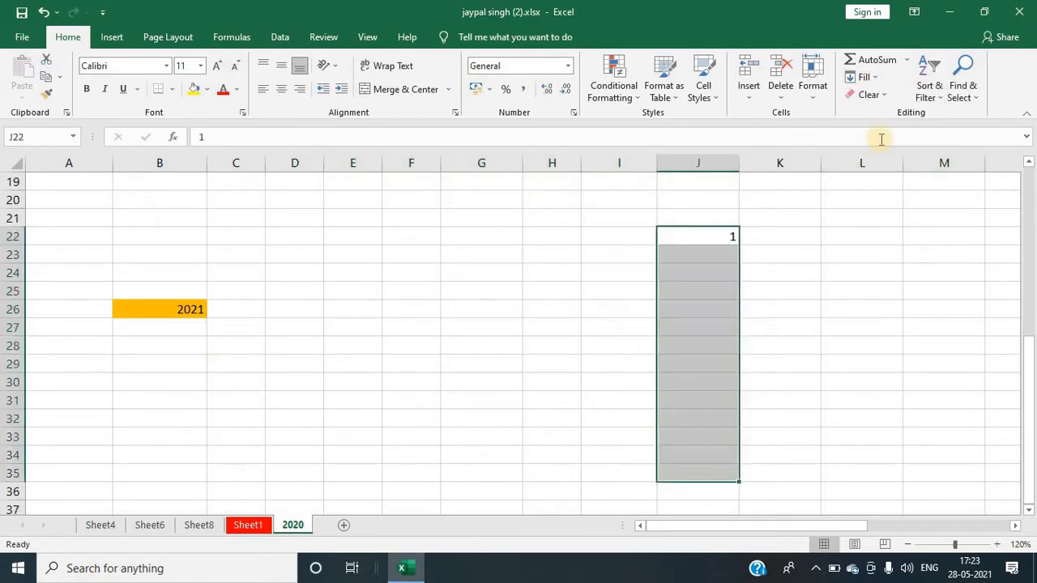
# Step: Fill J22:J35 with a linear column series from 1, step value 1 and stop value 20
pyautogui.click(867, 77)
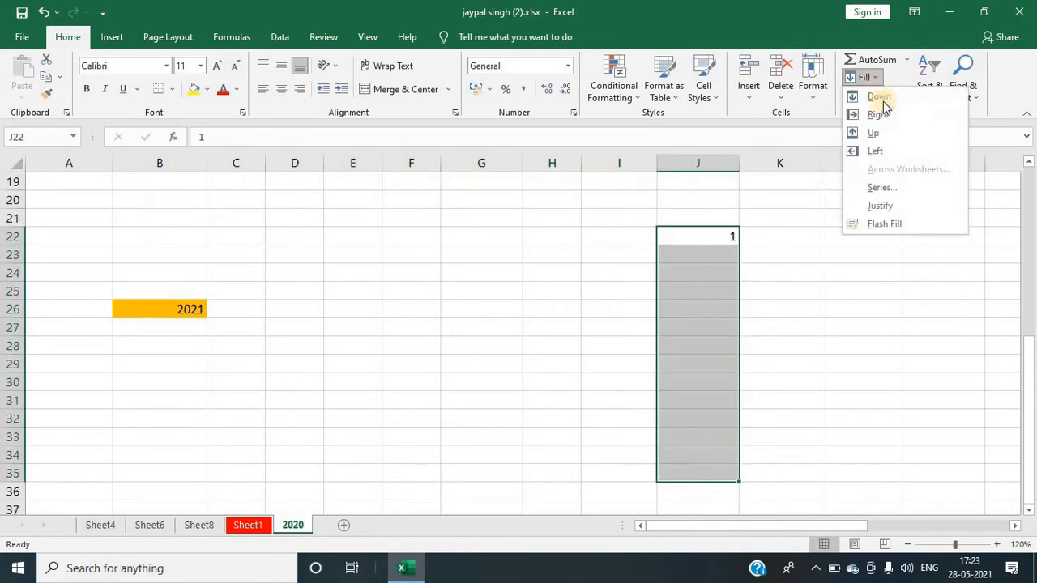
pyautogui.click(887, 191)
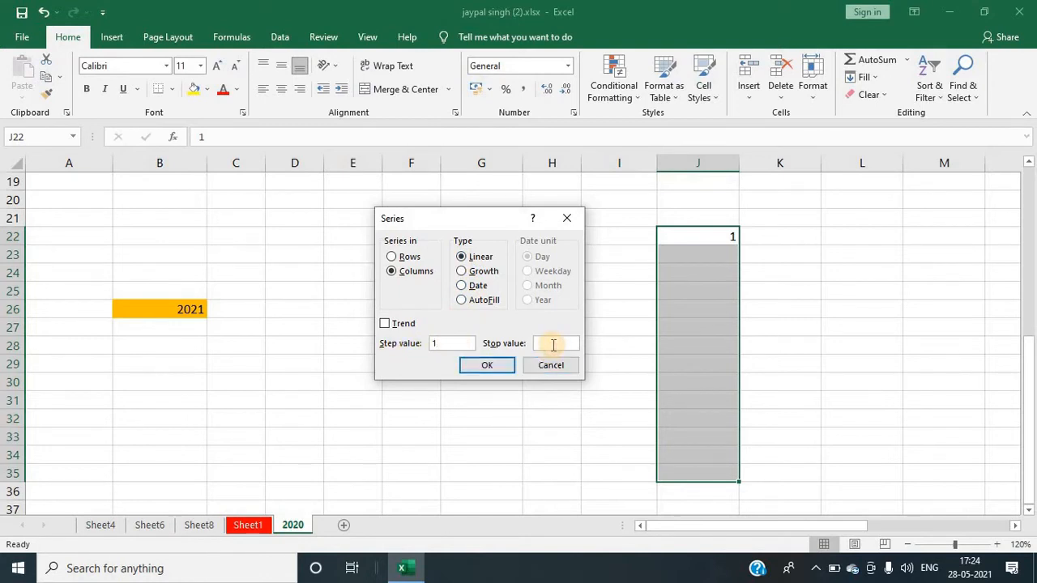
pyautogui.write('20')
pyautogui.click(484, 368)
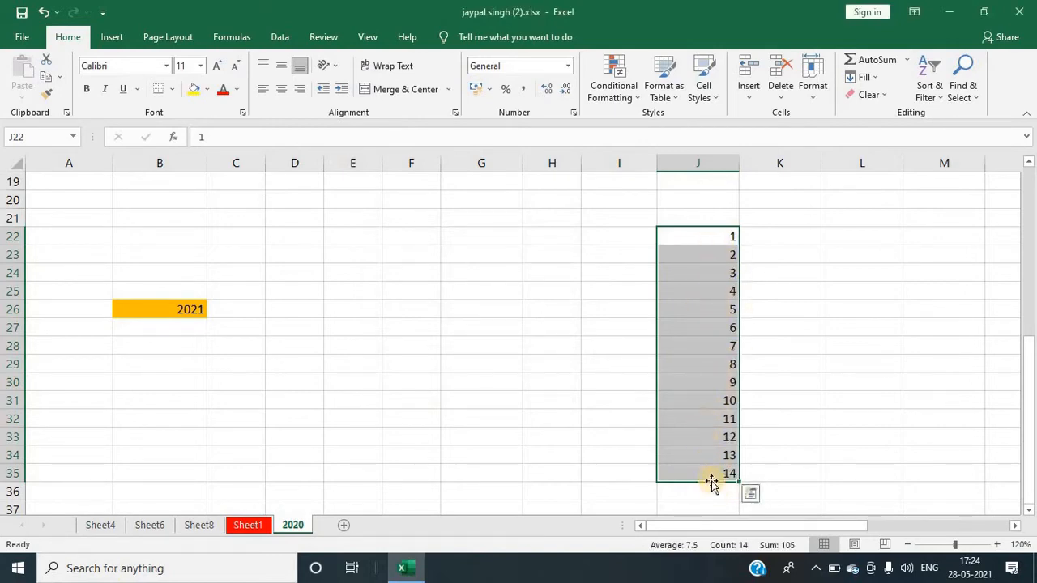
# Step: Enter a backslash in cell J22
pyautogui.scroll(-1, 713, 501)
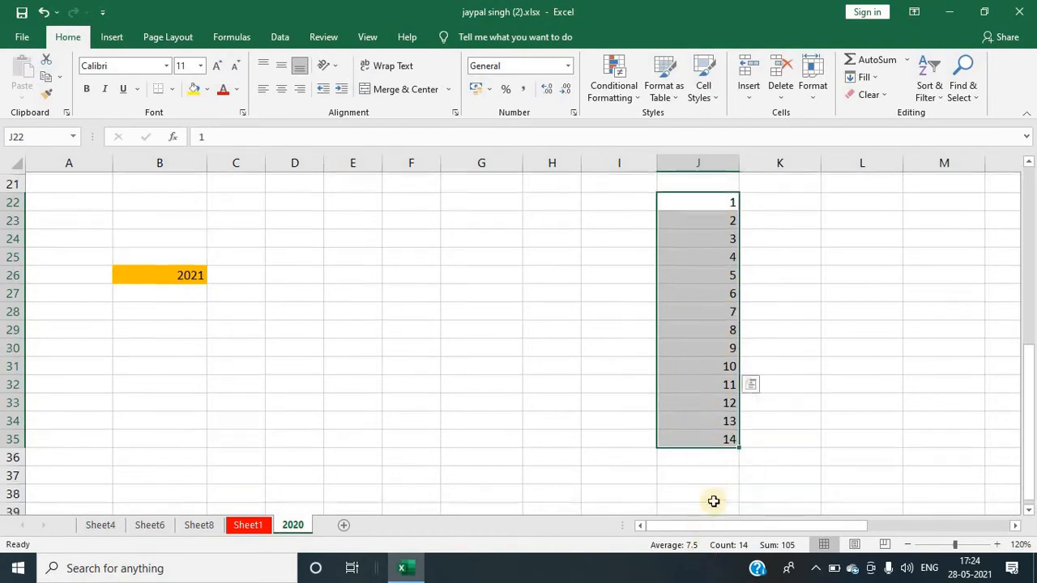
pyautogui.scroll(-2, 714, 490)
pyautogui.scroll(3, 713, 421)
pyautogui.scroll(3, 712, 368)
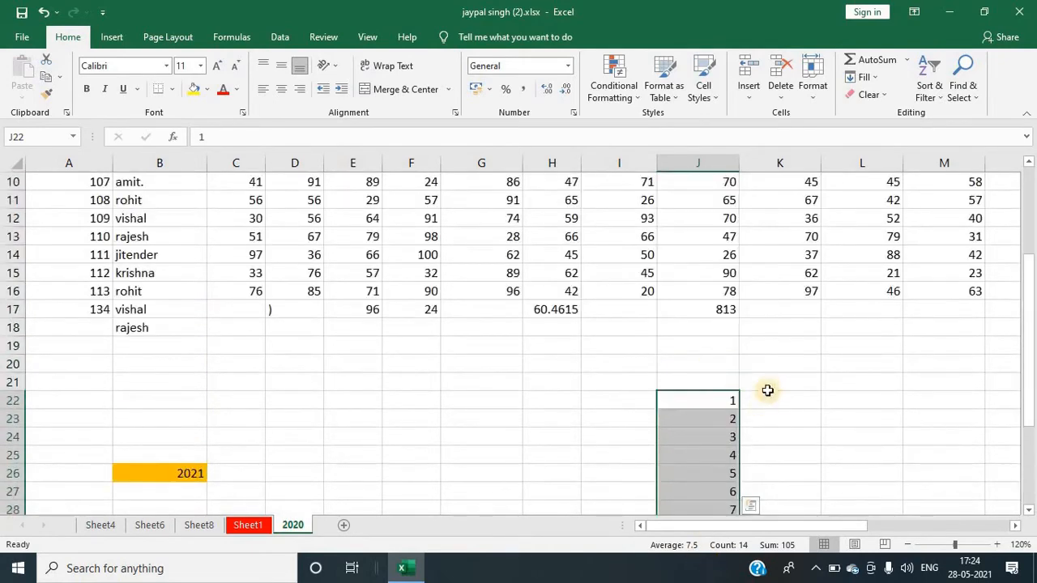
pyautogui.write('\\')
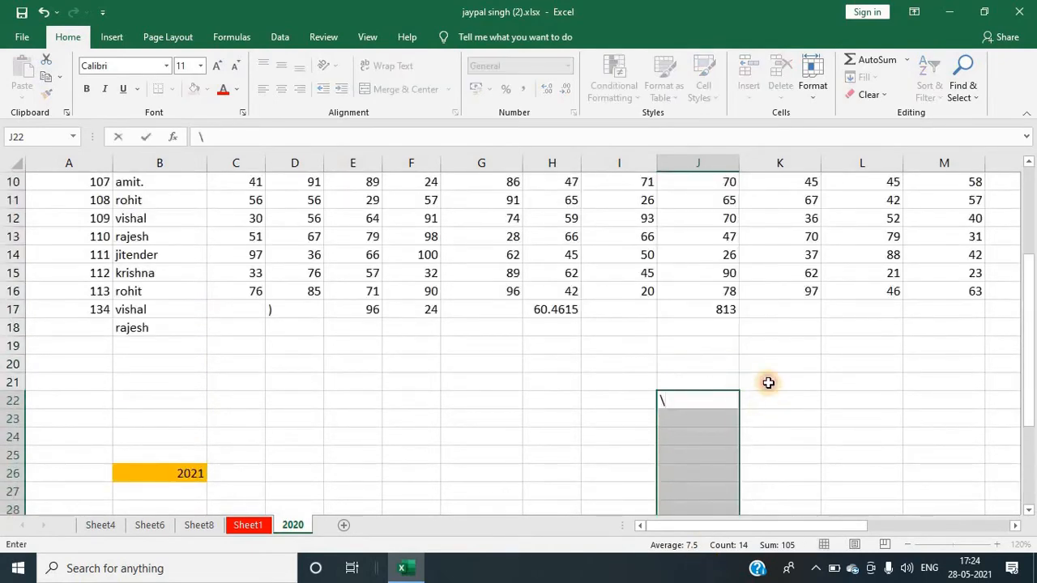
pyautogui.click(768, 382)
pyautogui.click(882, 81)
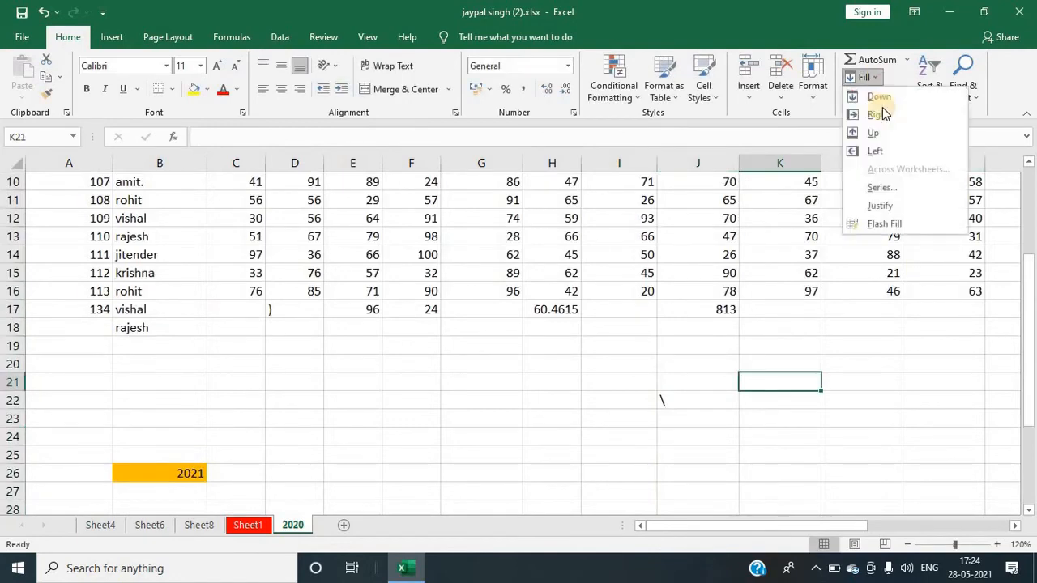
pyautogui.click(886, 188)
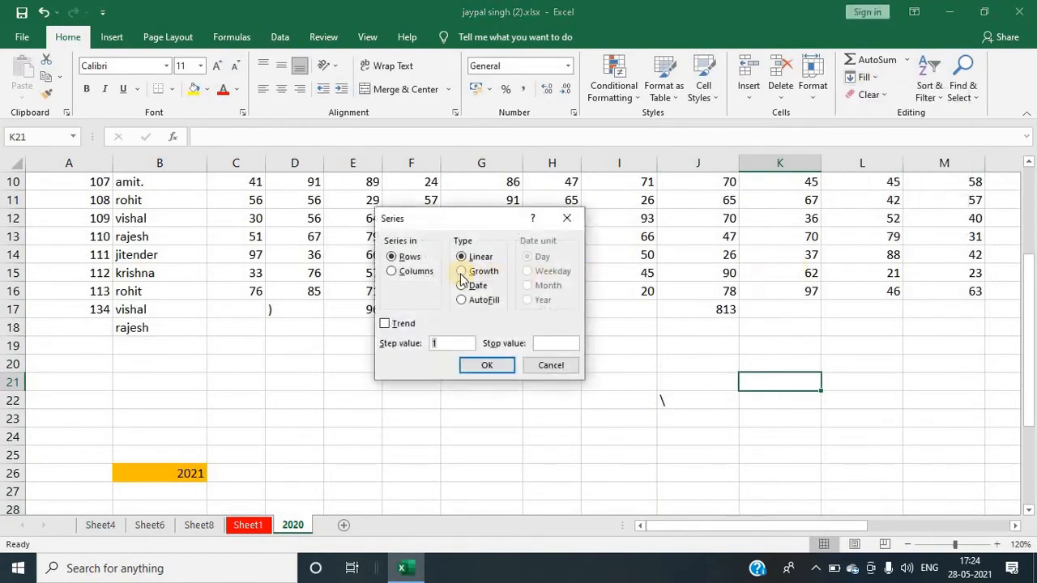
pyautogui.click(567, 218)
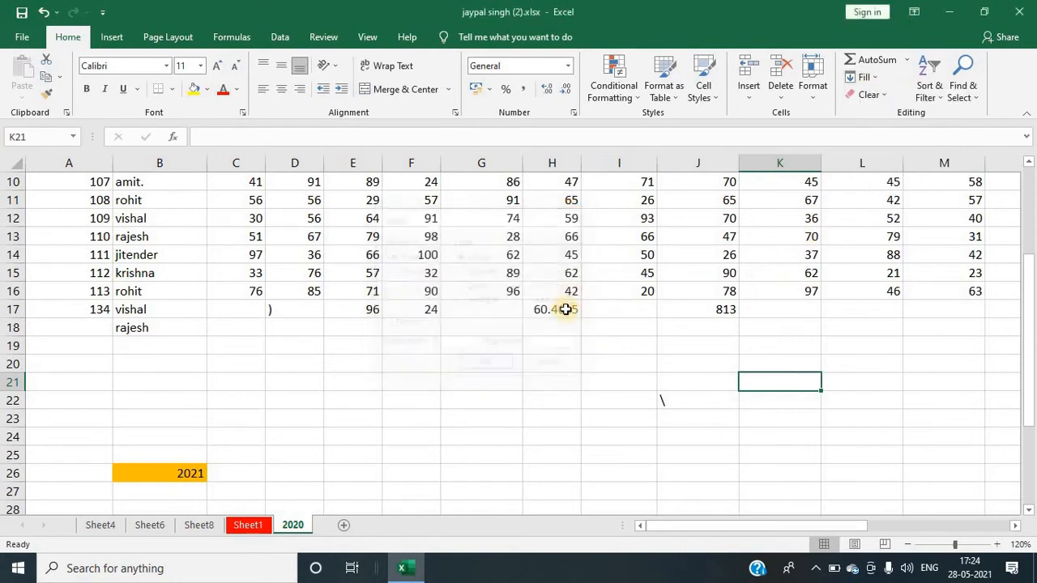
# Step: Enter 2 in cell G21
pyautogui.click(502, 376)
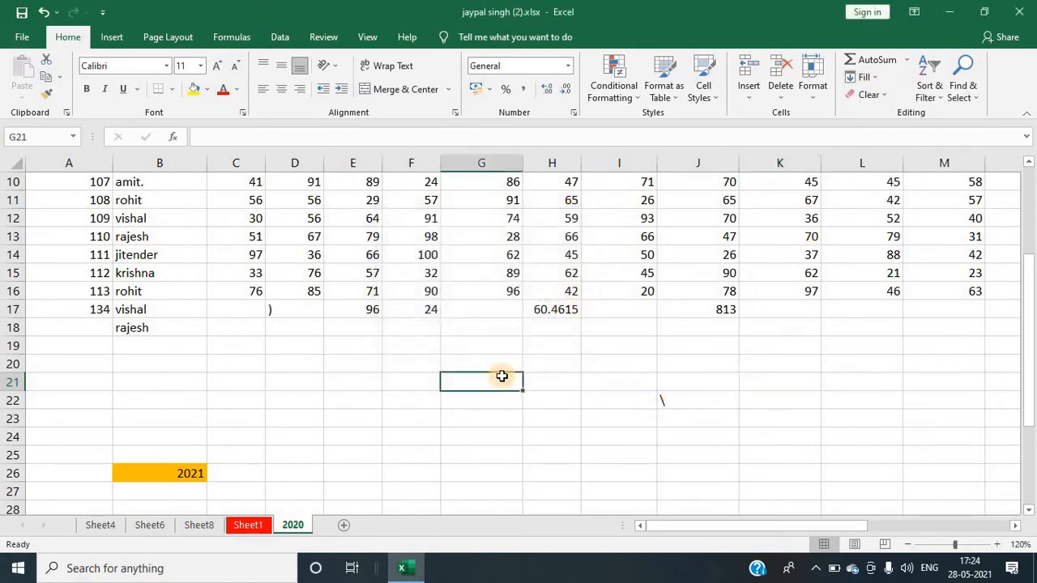
pyautogui.write('2')
pyautogui.click(613, 365)
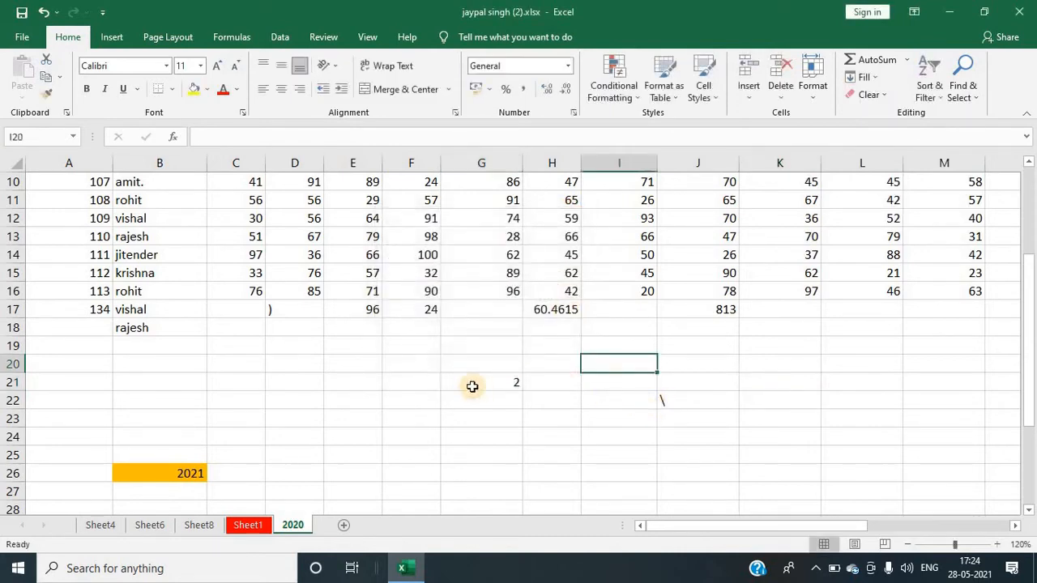
# Step: Fill G21:G34 with a growth series in columns using a step value of 2
pyautogui.click(475, 385)
pyautogui.moveTo(471, 445); pyautogui.dragTo(470, 519)
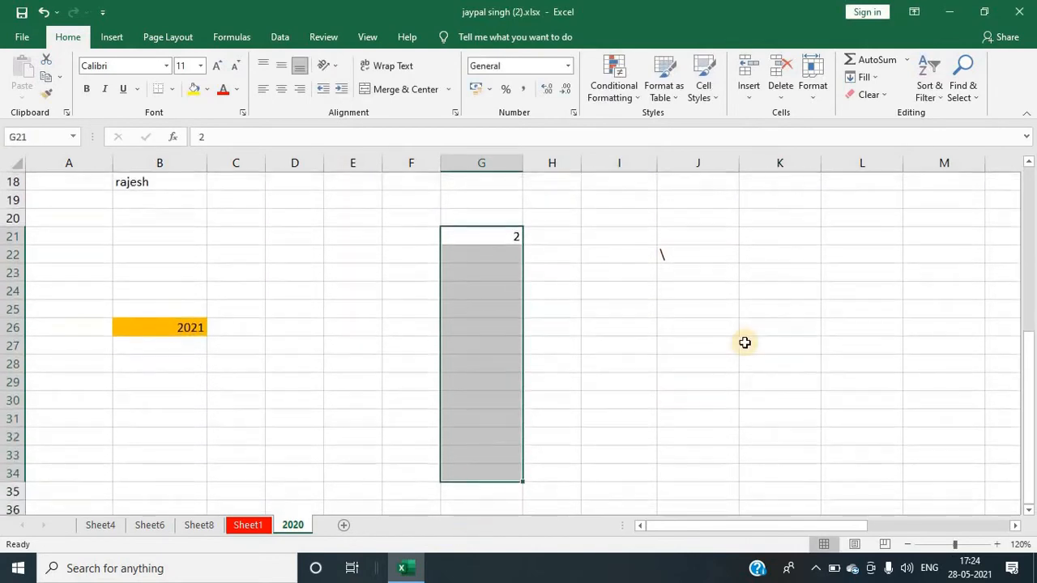
pyautogui.scroll(4, 853, 174)
pyautogui.scroll(1, 853, 174)
pyautogui.click(863, 77)
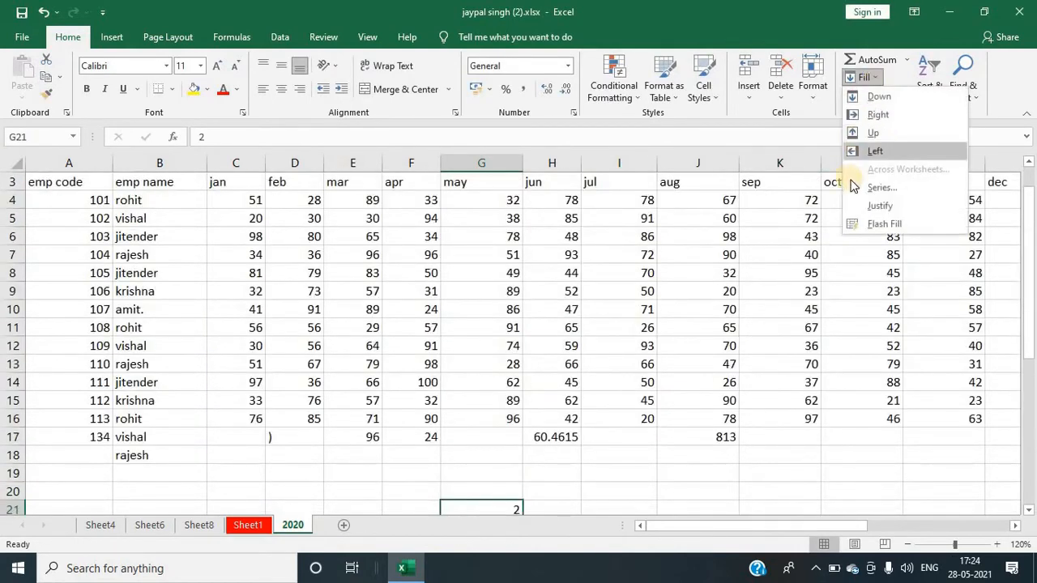
pyautogui.click(879, 187)
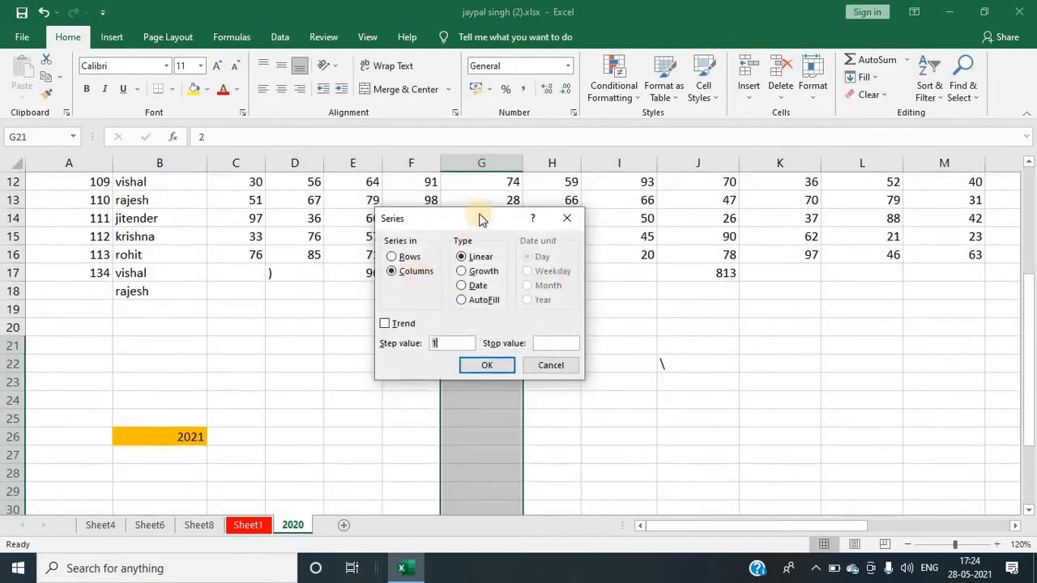
pyautogui.click(272, 268)
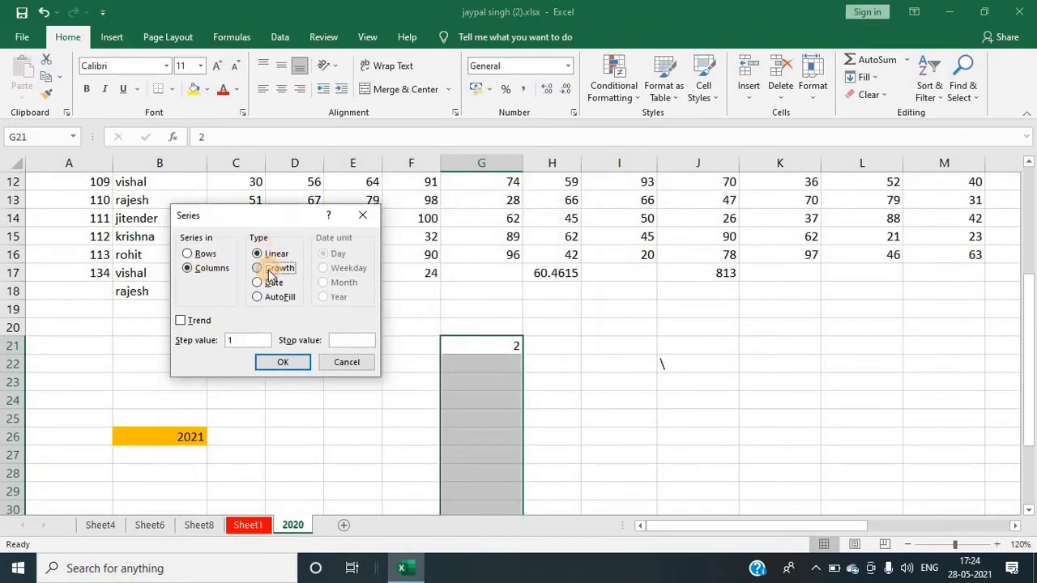
pyautogui.click(241, 342)
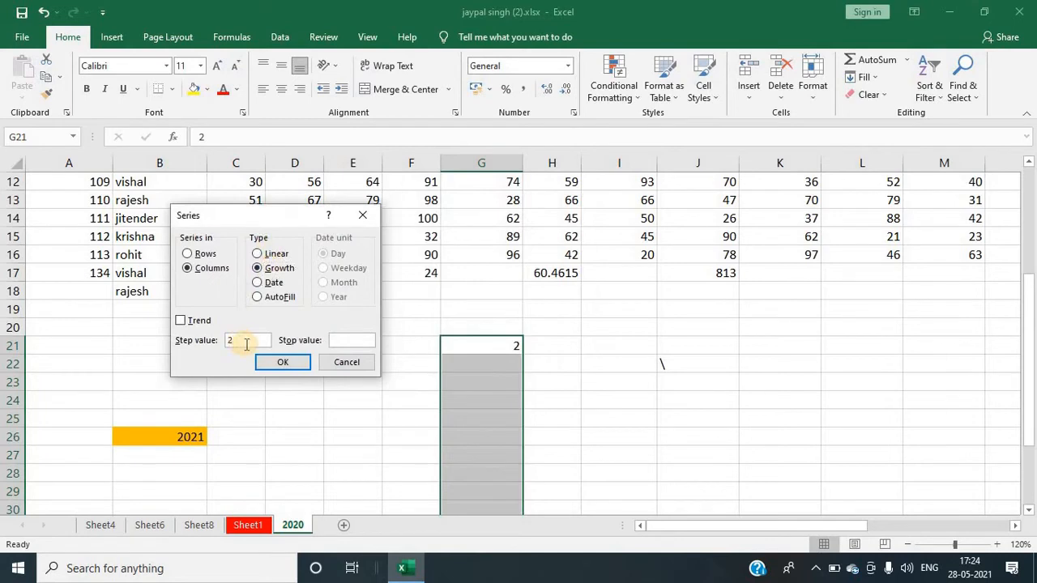
pyautogui.click(283, 363)
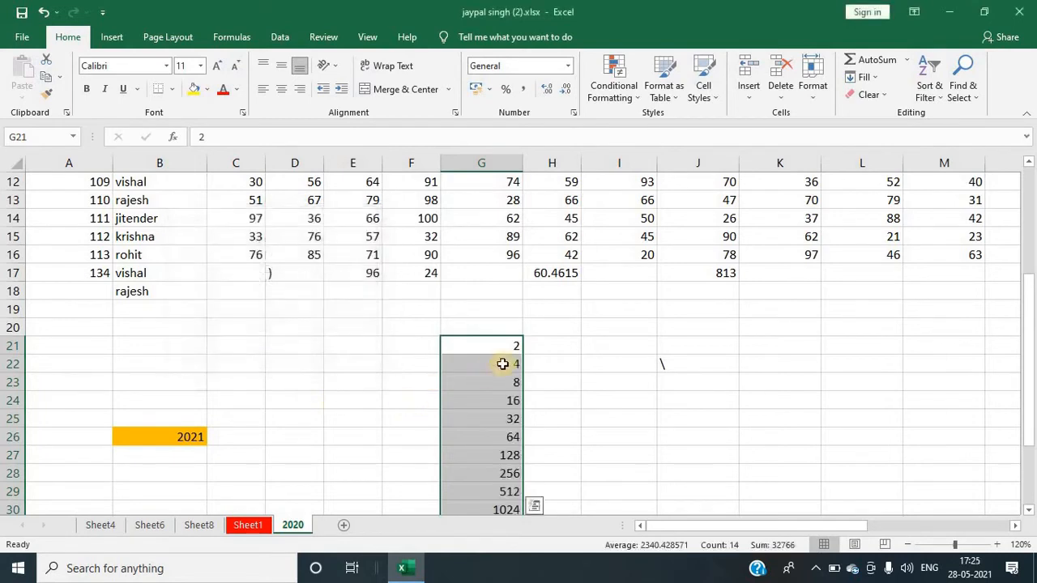
pyautogui.scroll(-1, 503, 363)
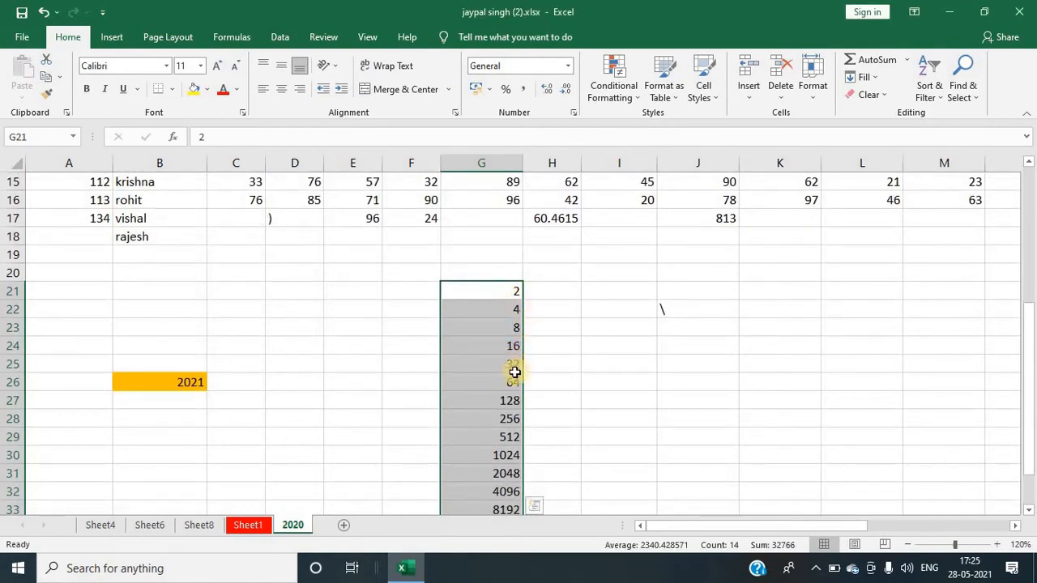
pyautogui.scroll(-5, 503, 434)
pyautogui.scroll(5, 499, 429)
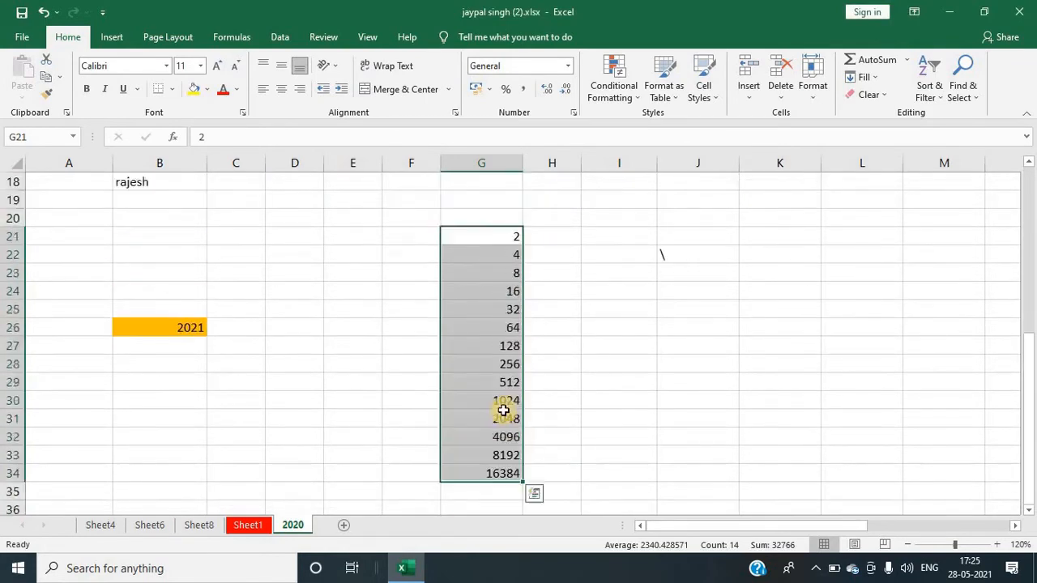
# Step: Fill K21:K30 with a daily date series in columns with step value 1, and undo it
pyautogui.scroll(-3, 498, 340)
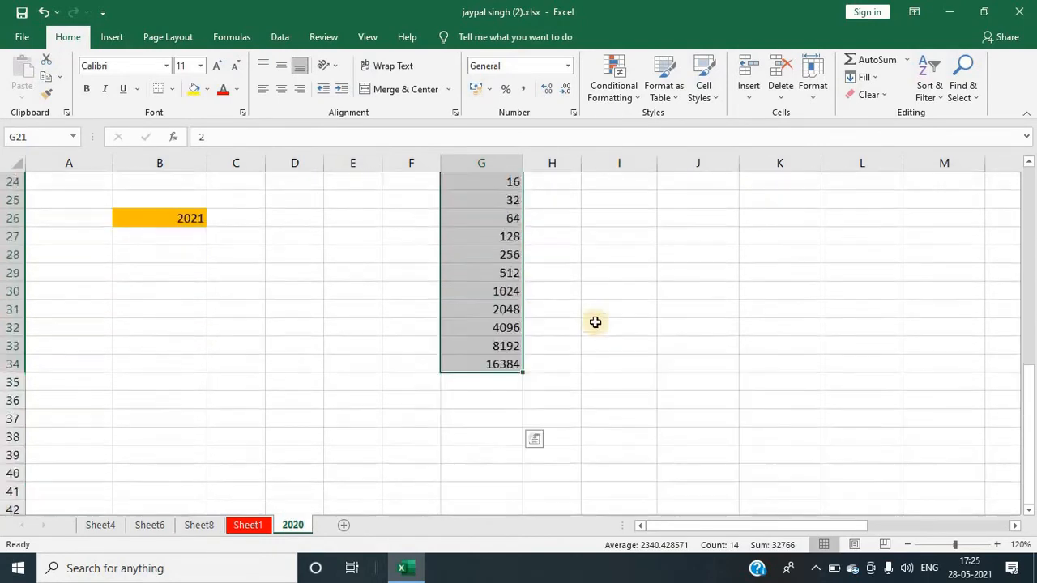
pyautogui.scroll(3, 608, 316)
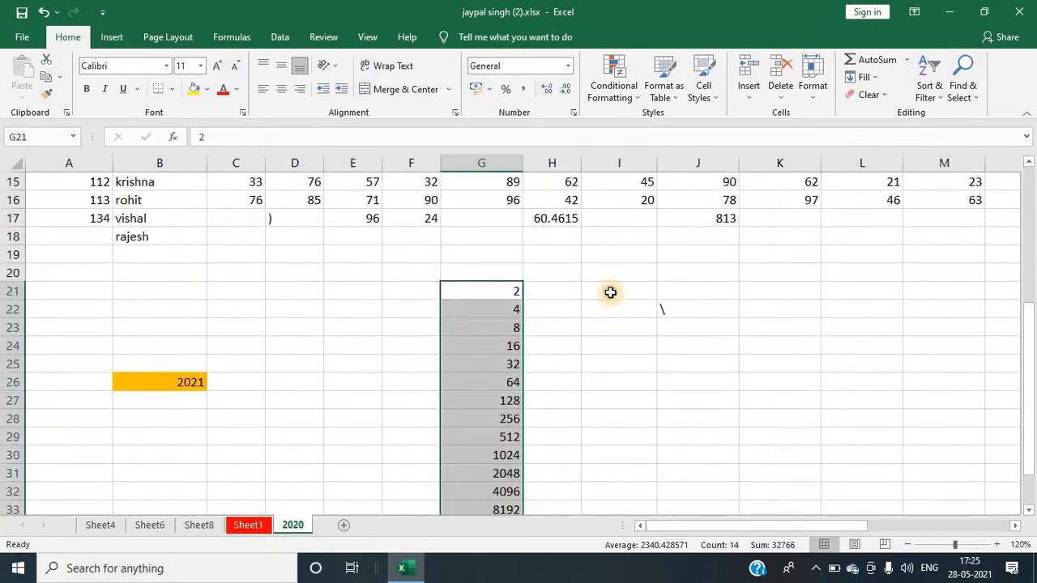
pyautogui.click(610, 292)
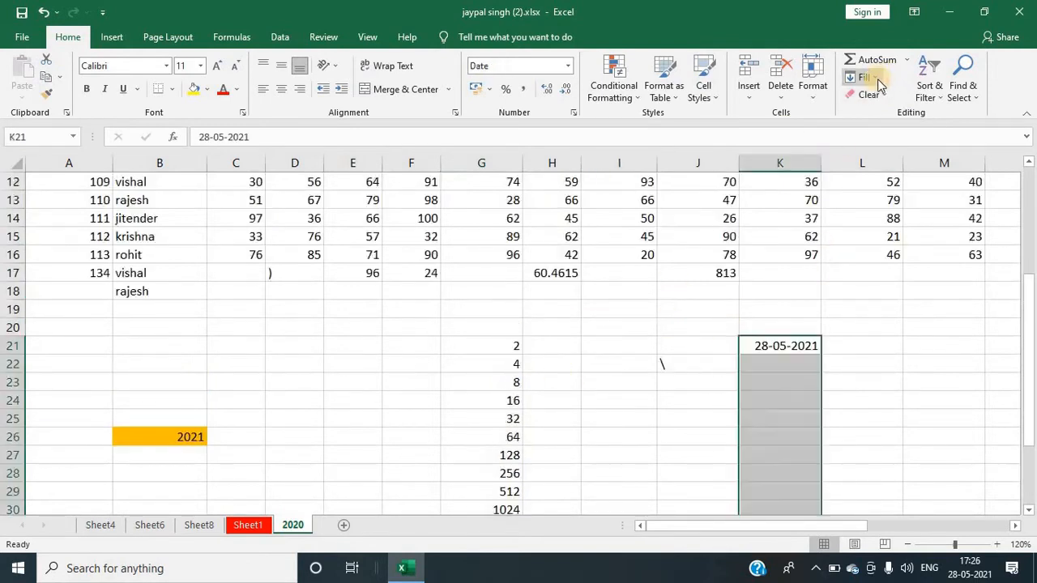
pyautogui.click(878, 78)
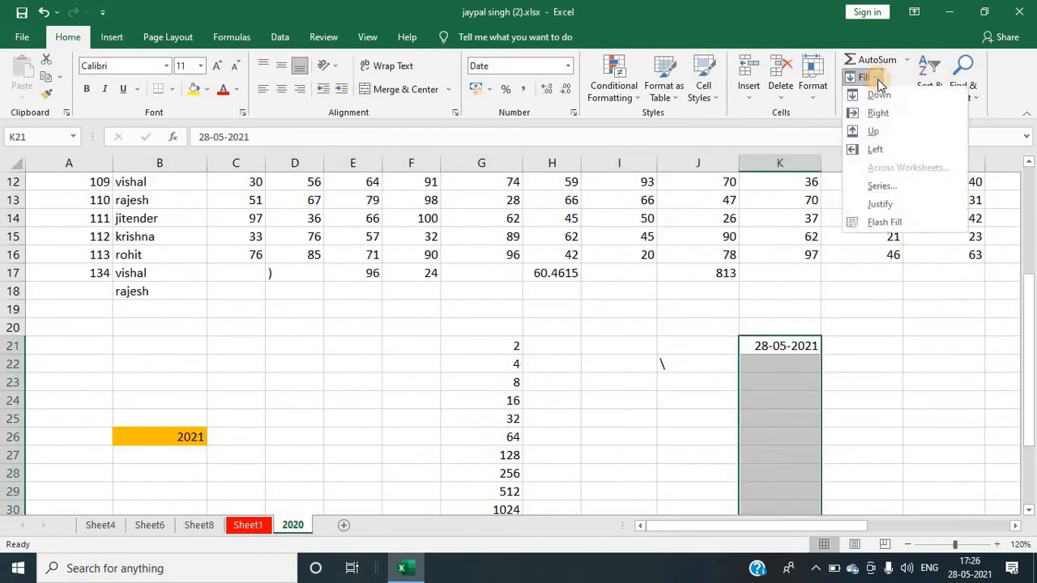
pyautogui.click(879, 188)
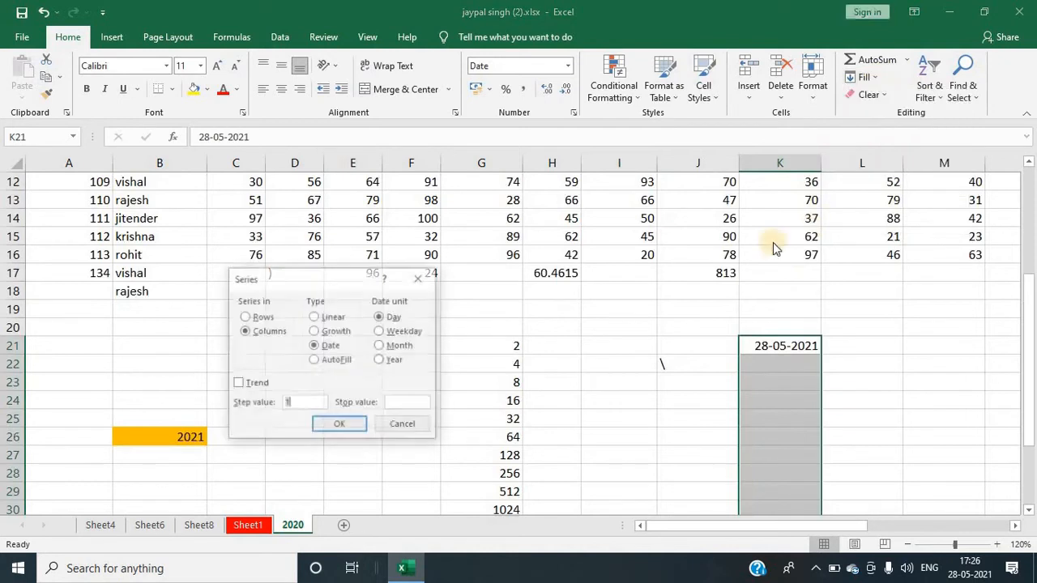
pyautogui.click(325, 347)
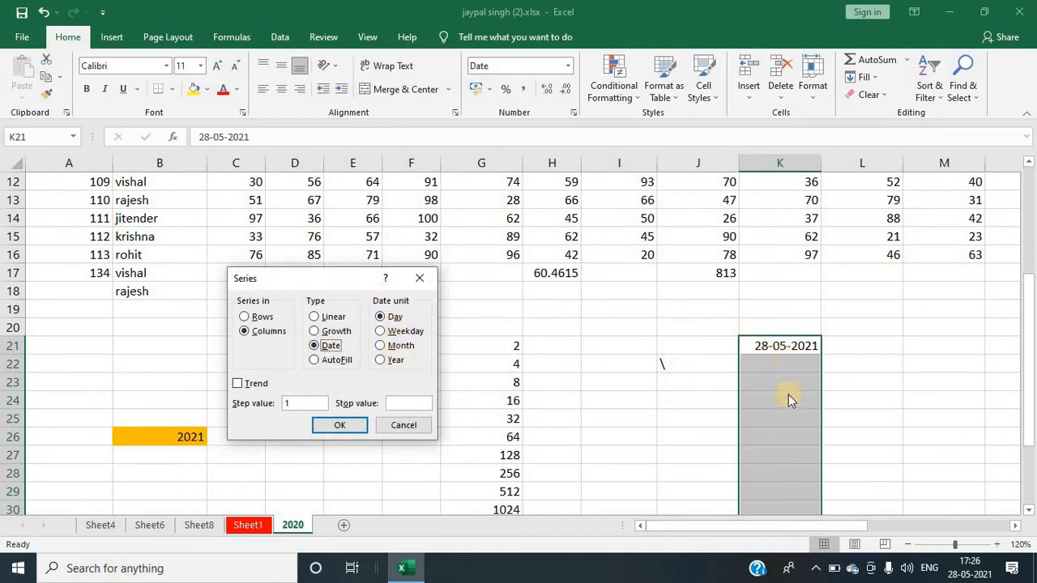
pyautogui.click(387, 316)
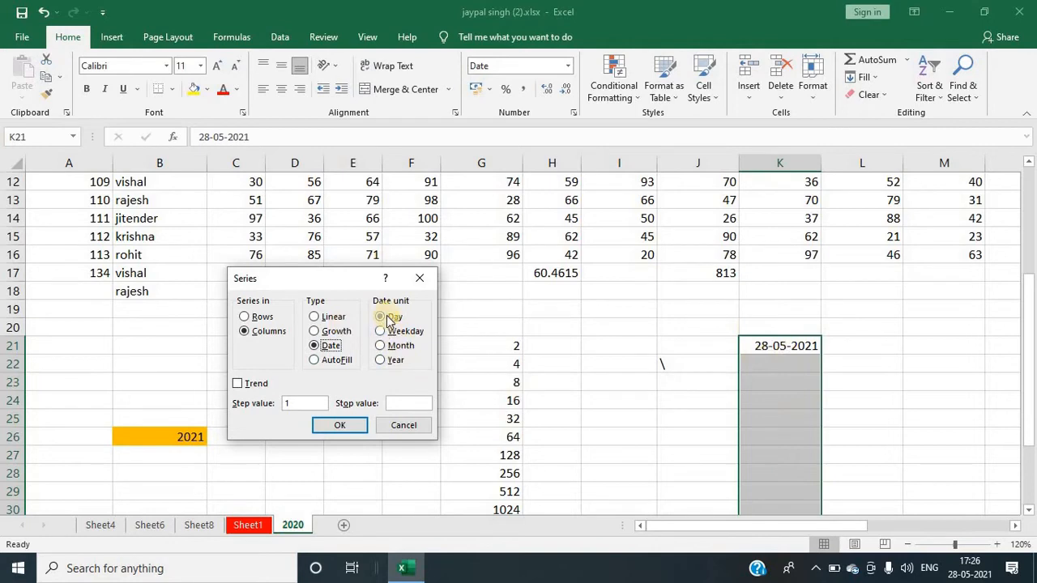
pyautogui.click(334, 426)
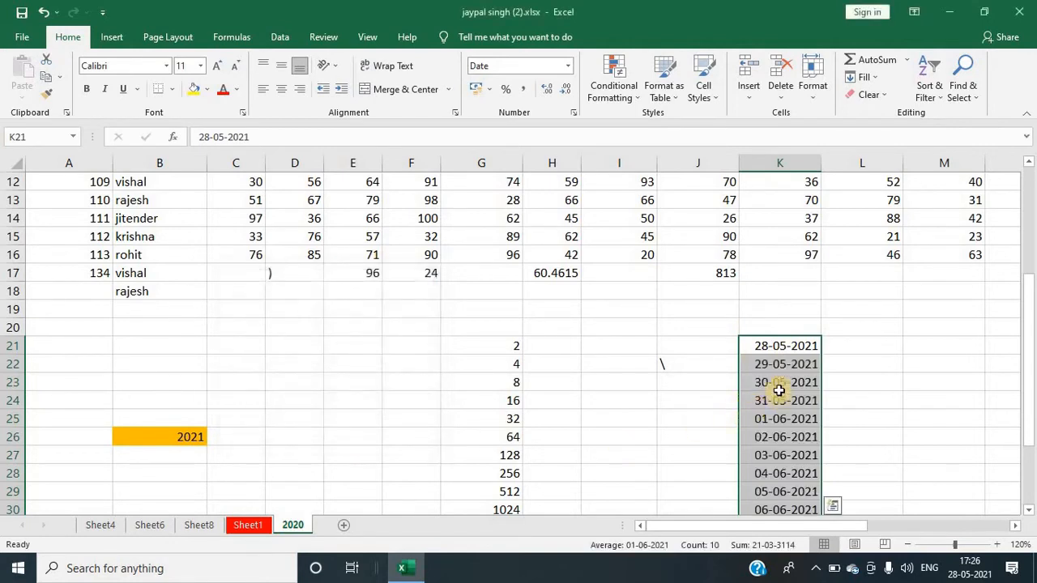
pyautogui.scroll(-1, 779, 383)
pyautogui.scroll(2, 781, 360)
pyautogui.scroll(-3, 780, 382)
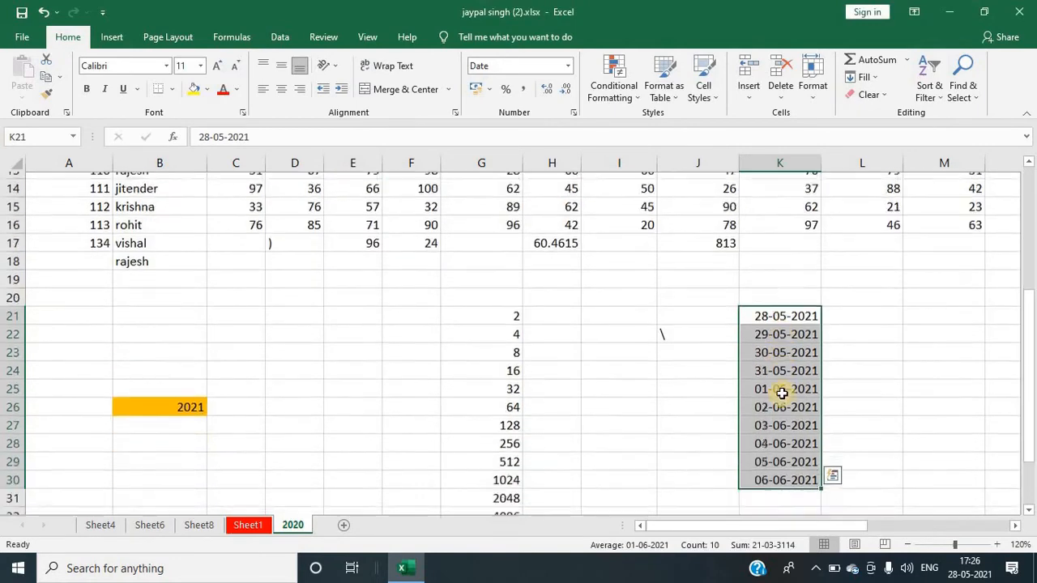
pyautogui.scroll(2, 787, 400)
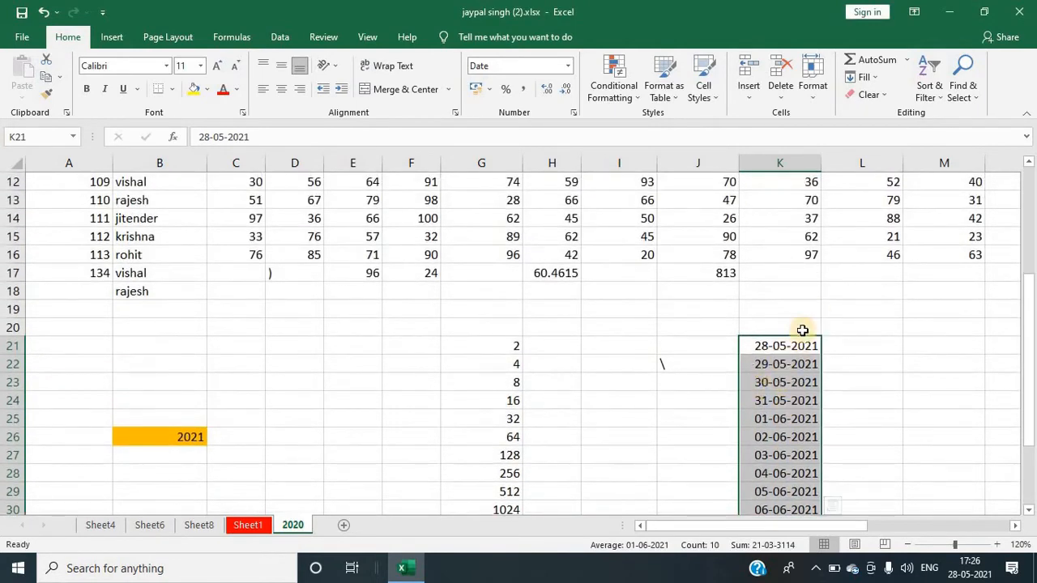
pyautogui.hotkey('ctrl', 'z')
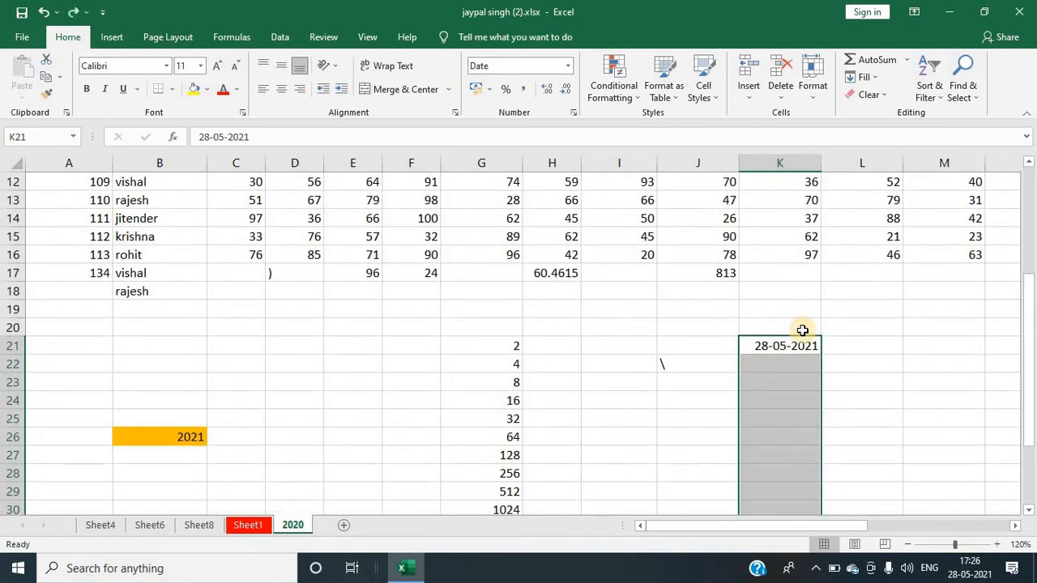
# Step: Fill K21:K30 with a weekday date series in columns, and undo it
pyautogui.click(880, 81)
pyautogui.click(879, 188)
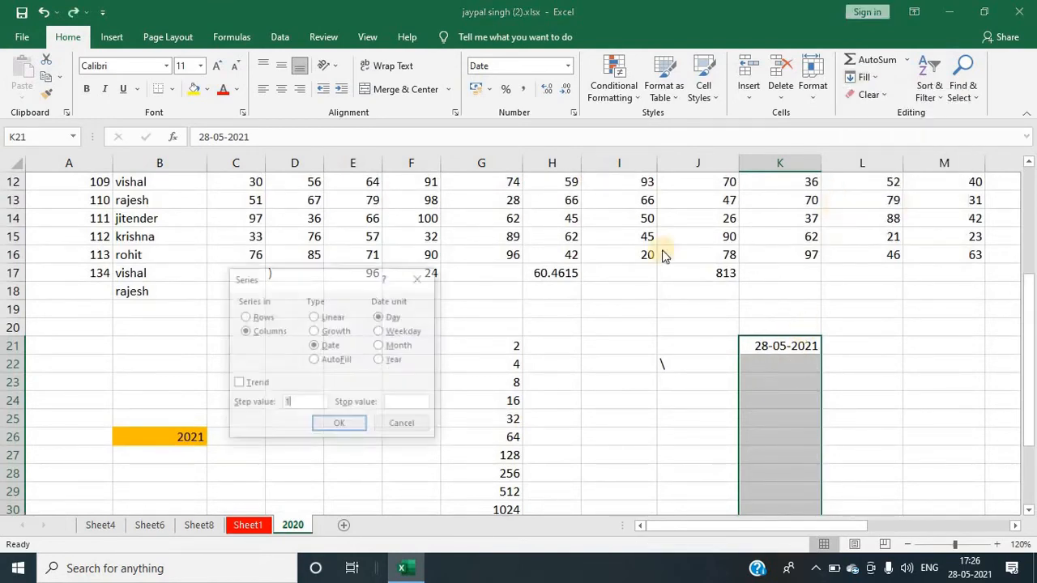
pyautogui.click(380, 332)
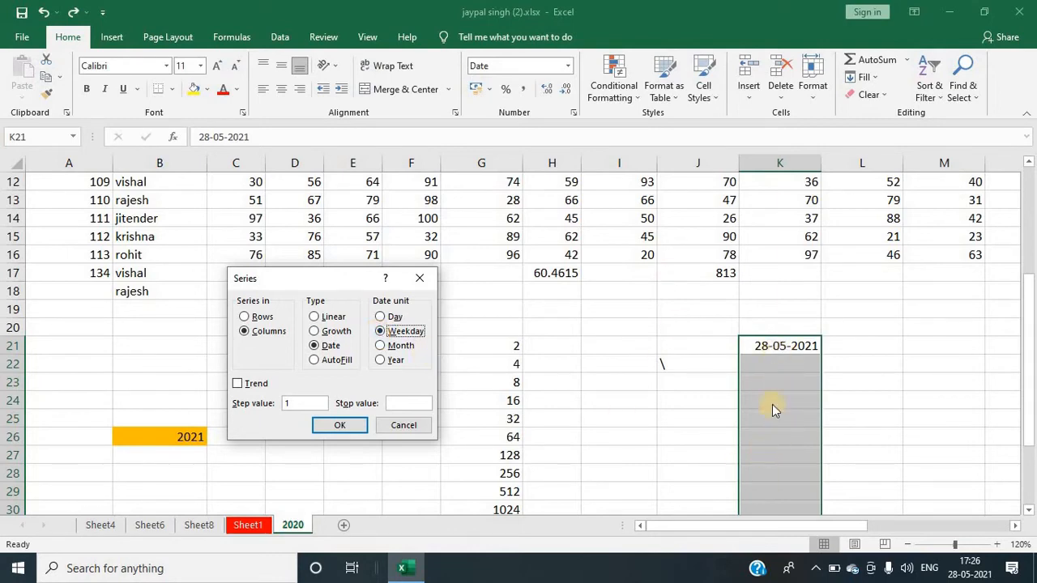
pyautogui.click(337, 430)
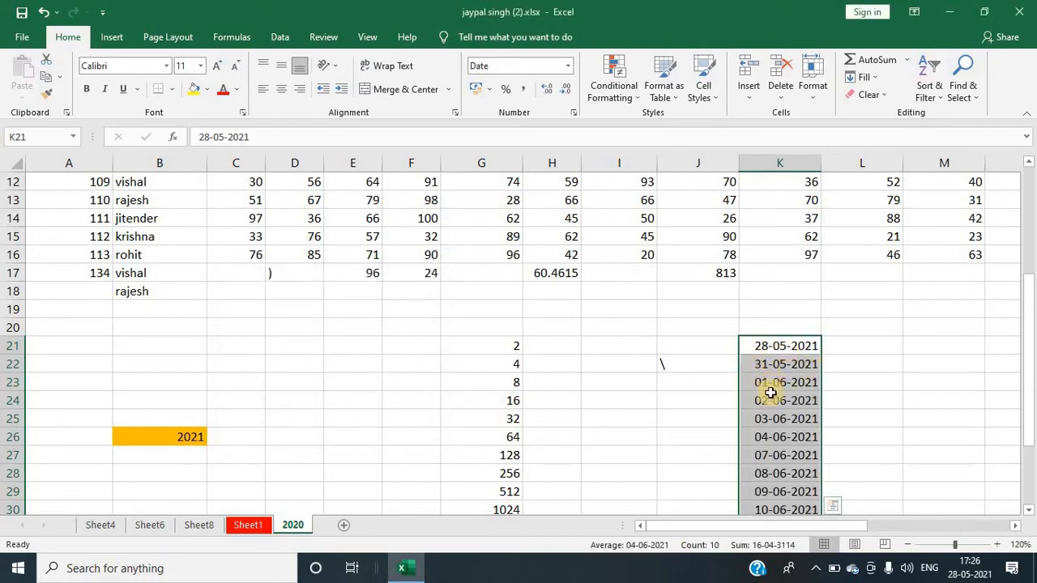
pyautogui.scroll(-2, 781, 461)
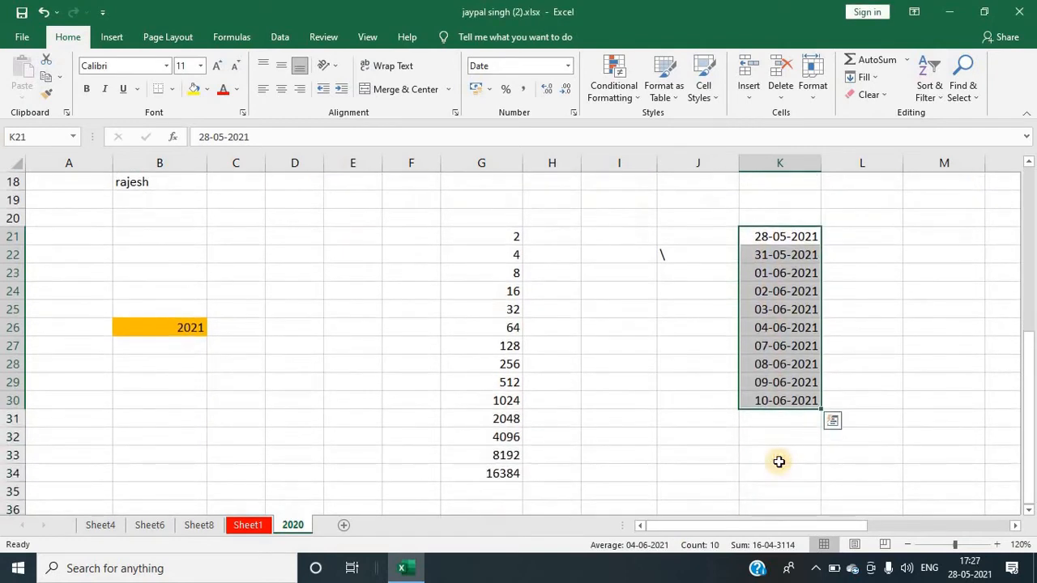
pyautogui.hotkey('ctrl', 'z')
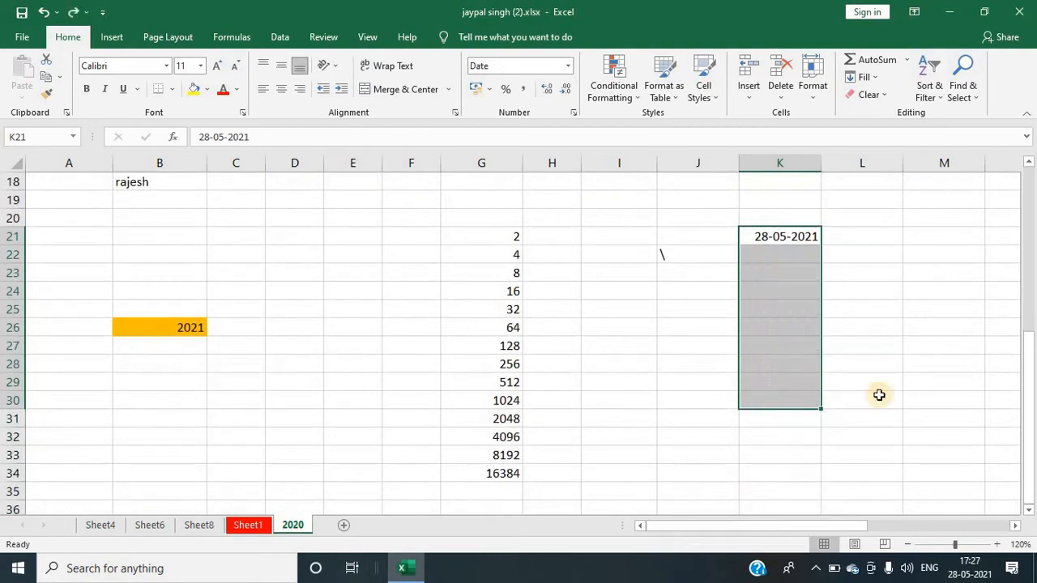
# Step: Fill K21:K30 with a monthly date series in columns, and undo it
pyautogui.click(867, 77)
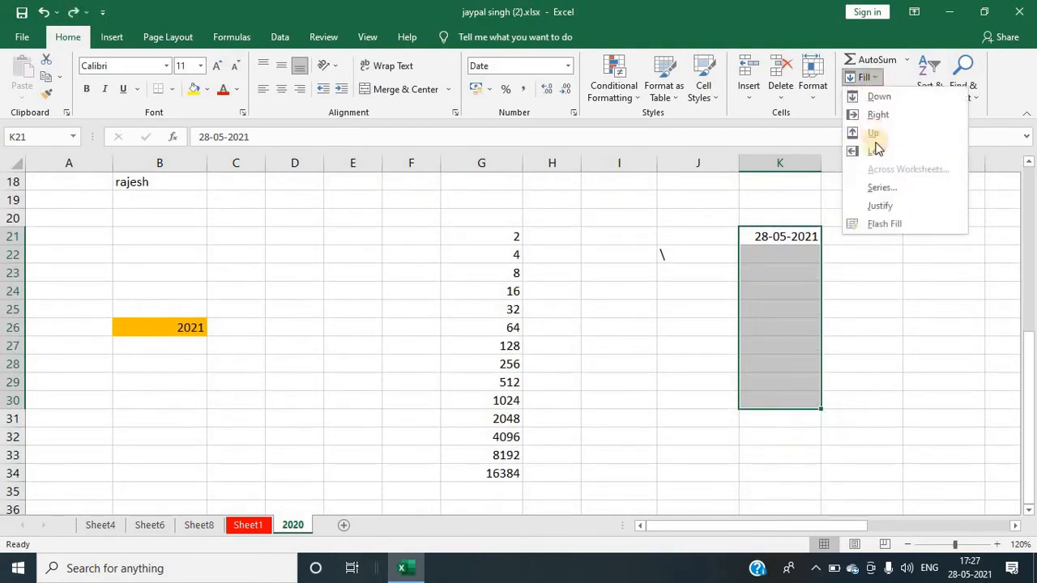
pyautogui.click(883, 187)
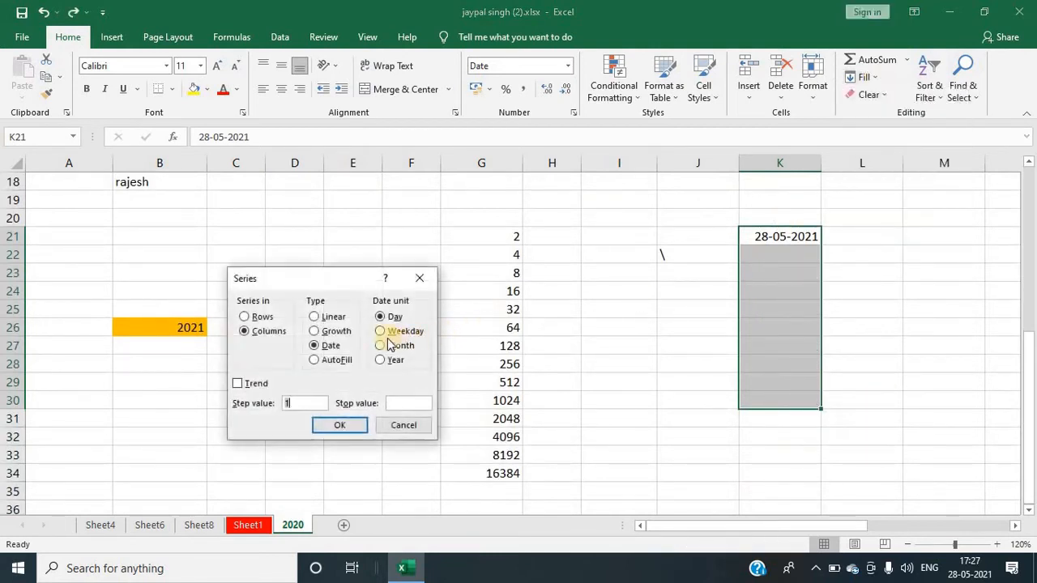
pyautogui.click(379, 347)
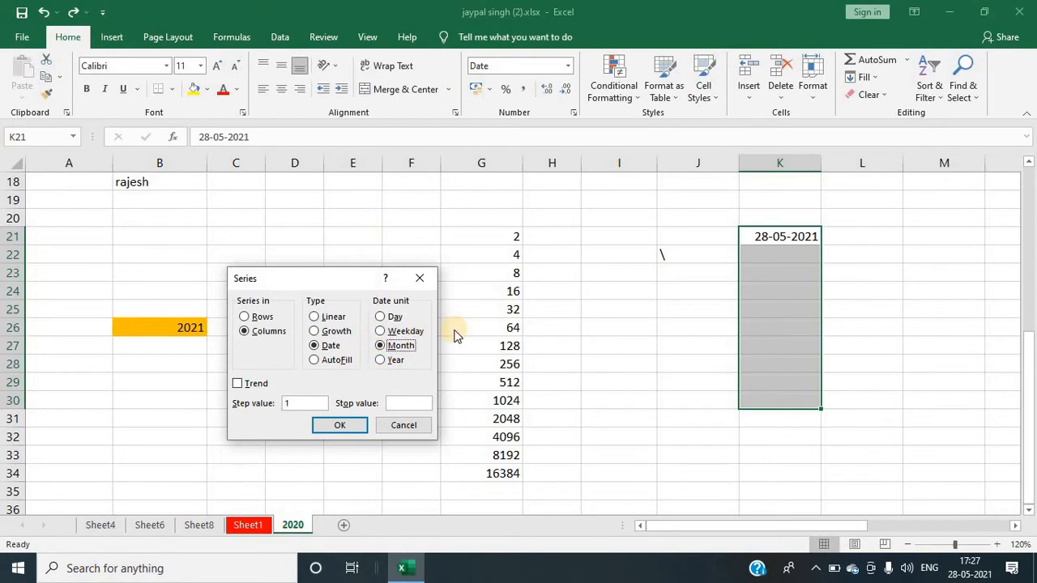
pyautogui.click(340, 425)
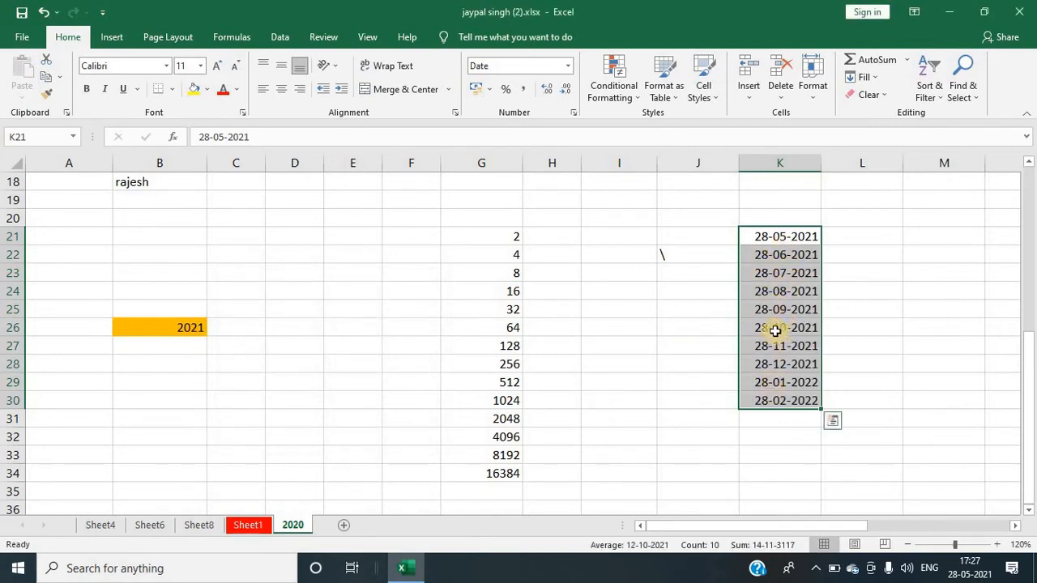
pyautogui.hotkey('ctrl', 'z')
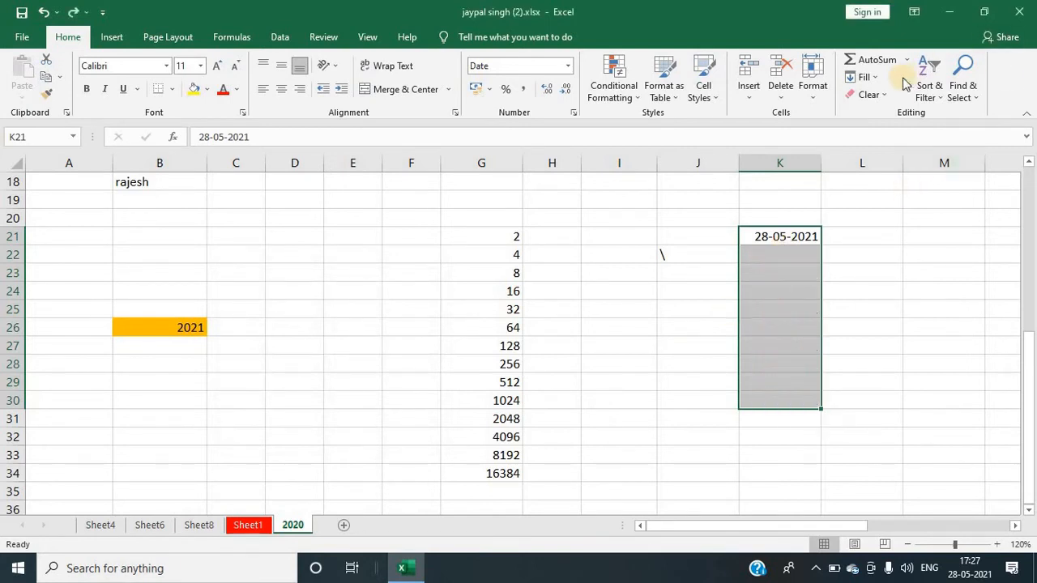
# Step: Fill K21:K30 with a yearly date series in columns, and undo it
pyautogui.click(868, 77)
pyautogui.click(881, 188)
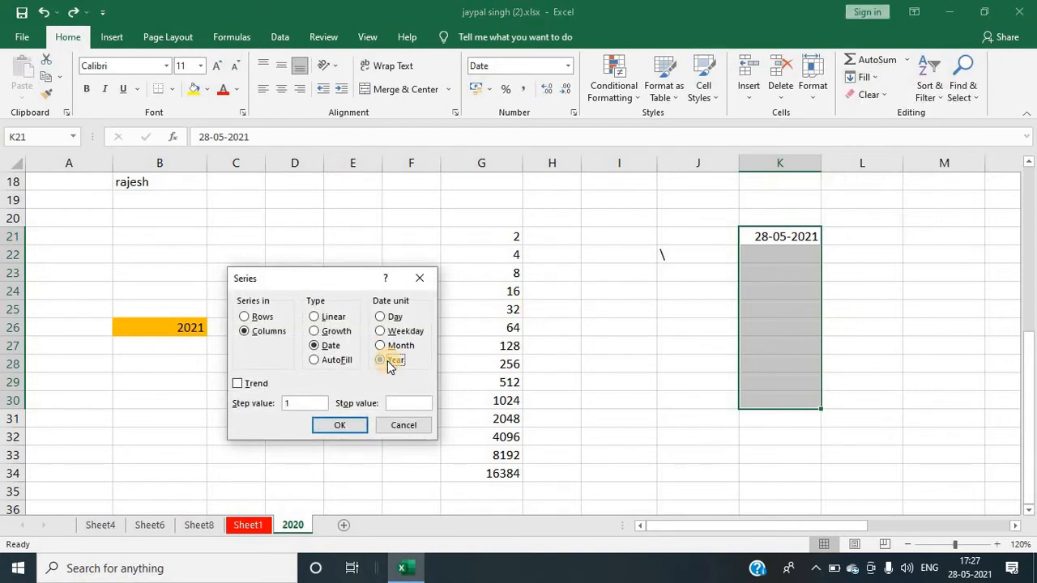
pyautogui.click(344, 427)
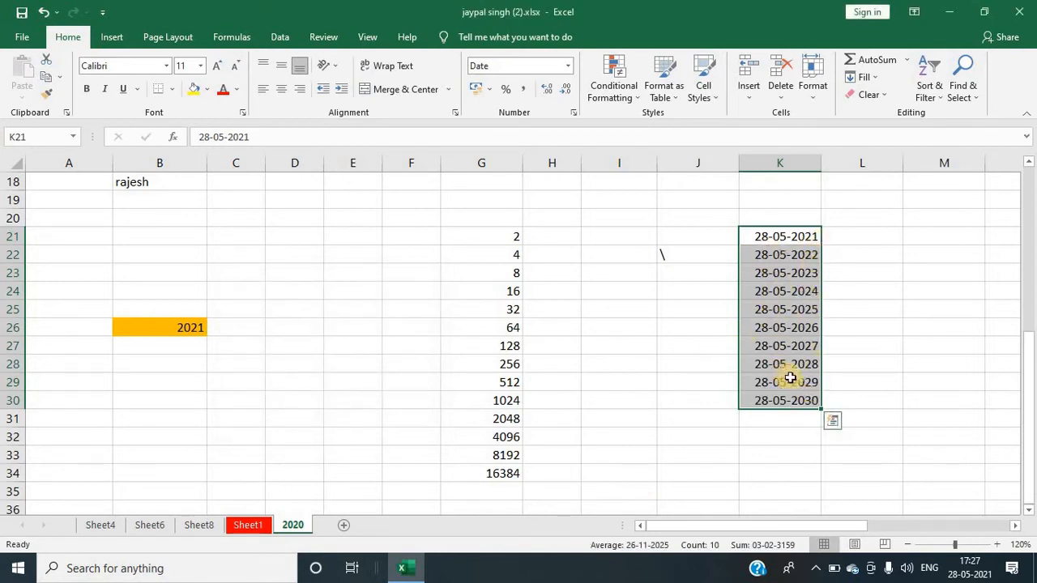
pyautogui.hotkey('ctrl', 'z')
pyautogui.press('Up')
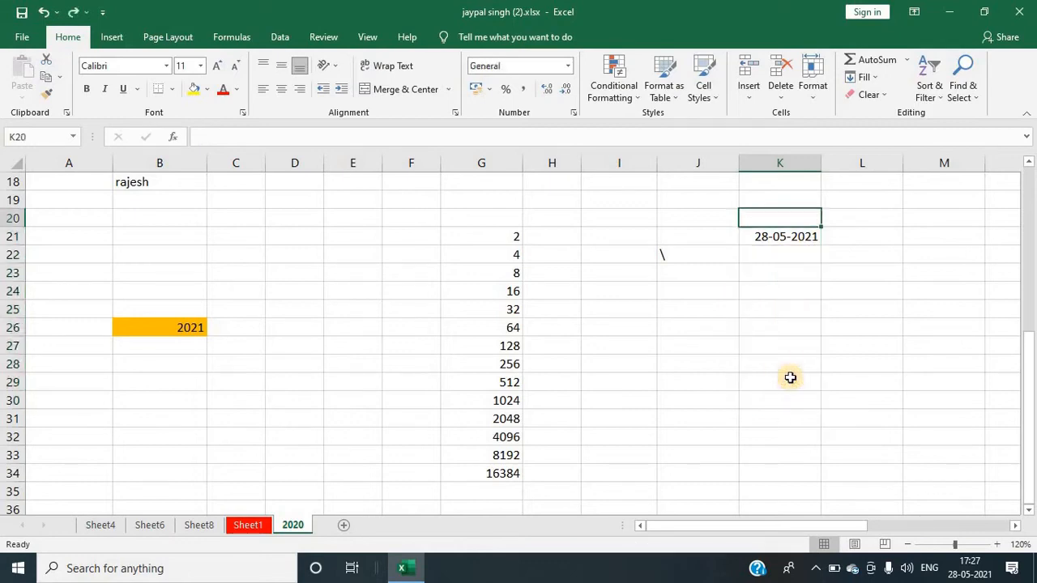
# Step: Enter CONCEPT COMPUTER CENTER in cell L48 of Sheet1
pyautogui.press('Down')
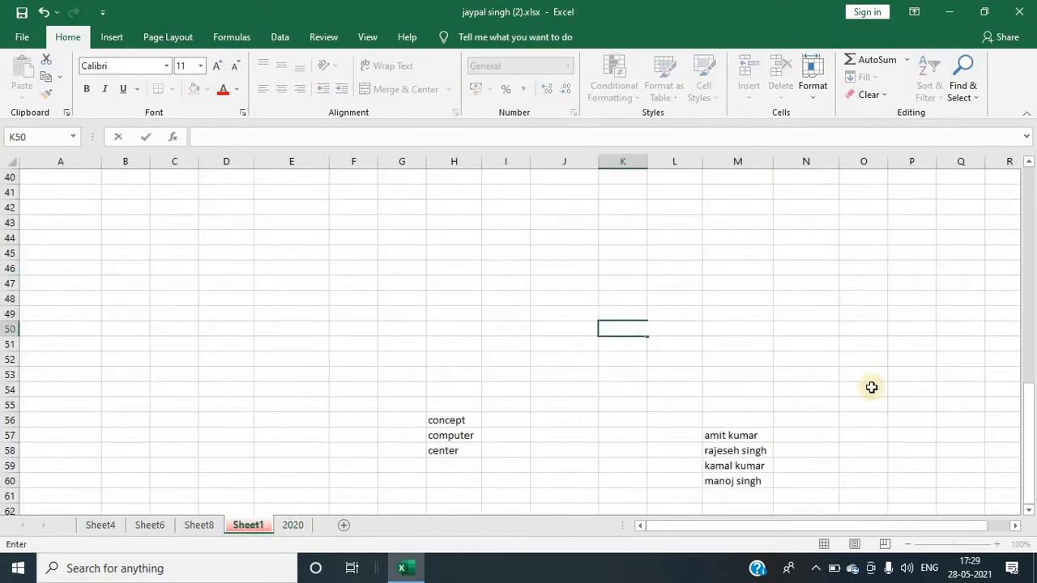
pyautogui.press('Up')
pyautogui.press('Up')
pyautogui.press('Right')
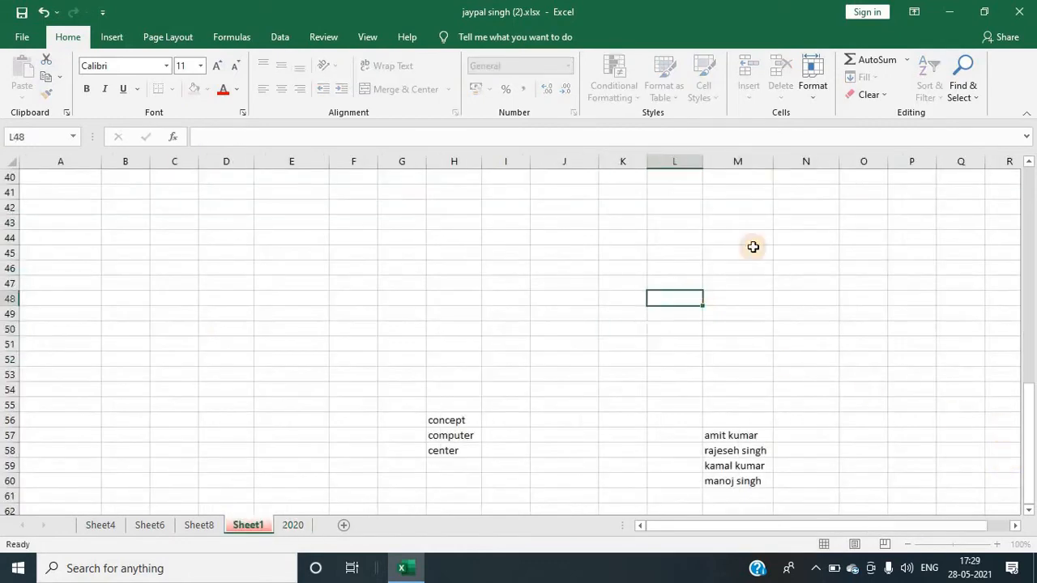
pyautogui.click(868, 77)
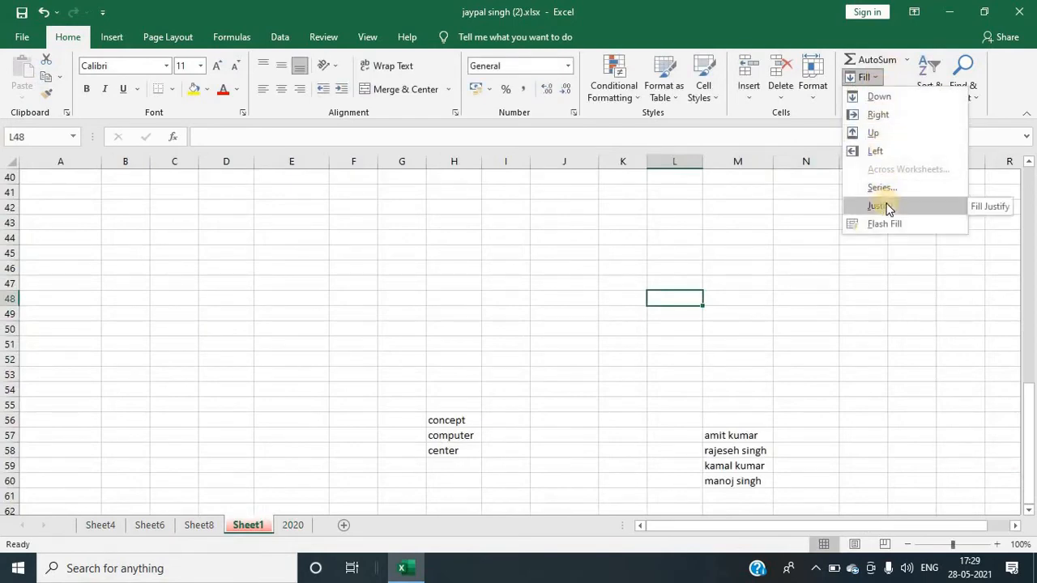
pyautogui.click(650, 331)
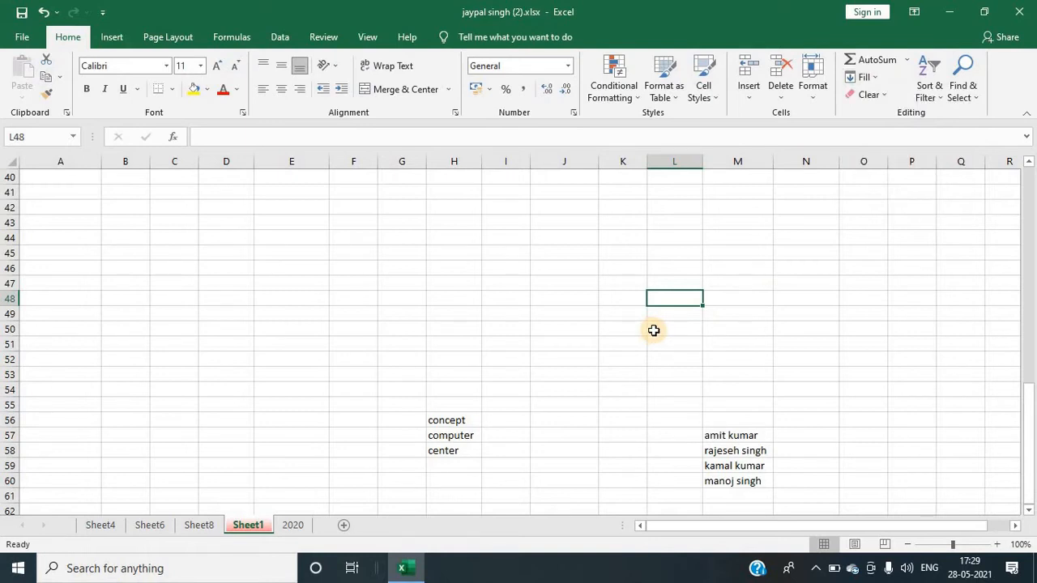
pyautogui.write('c')
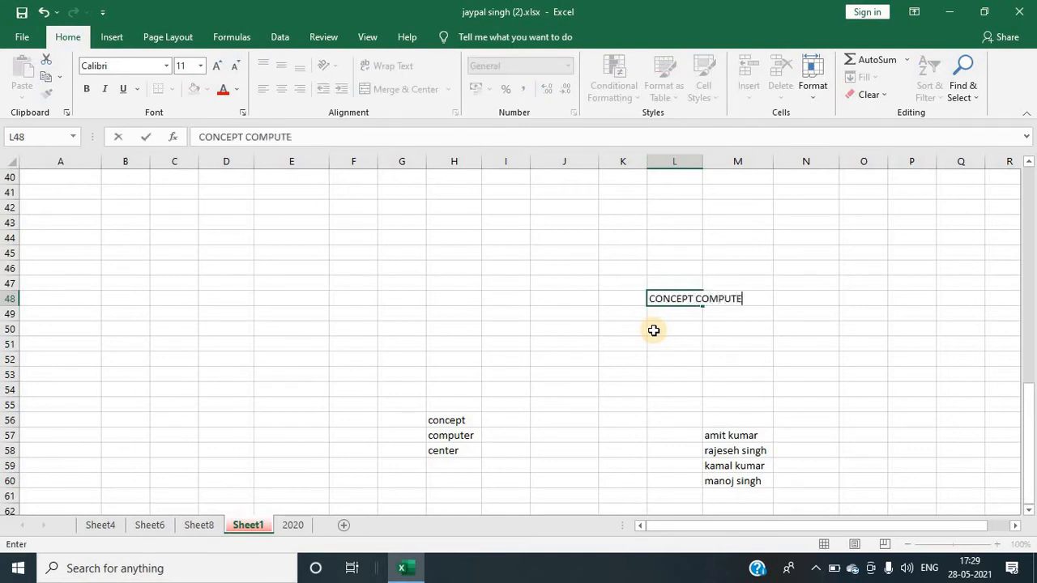
pyautogui.click(692, 310)
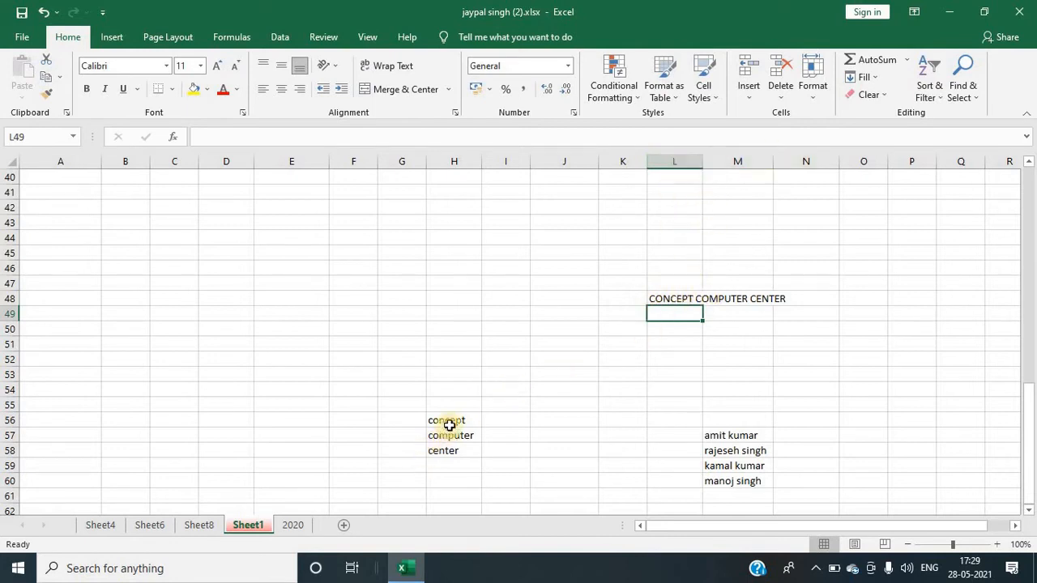
# Step: Examine the separate words in H56:H58 and the single-cell text in L48
pyautogui.moveTo(449, 424); pyautogui.dragTo(443, 453)
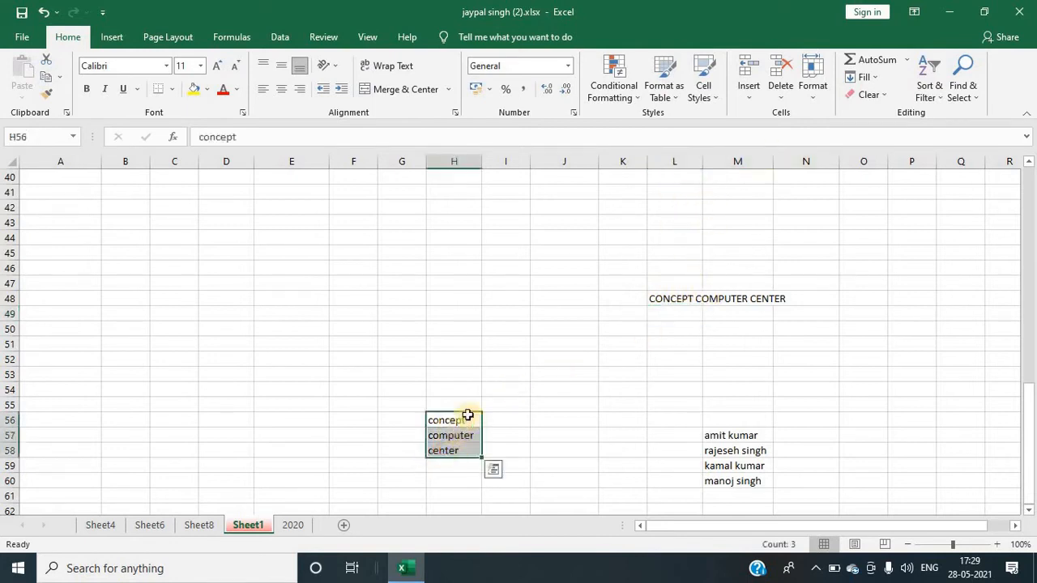
pyautogui.click(567, 420)
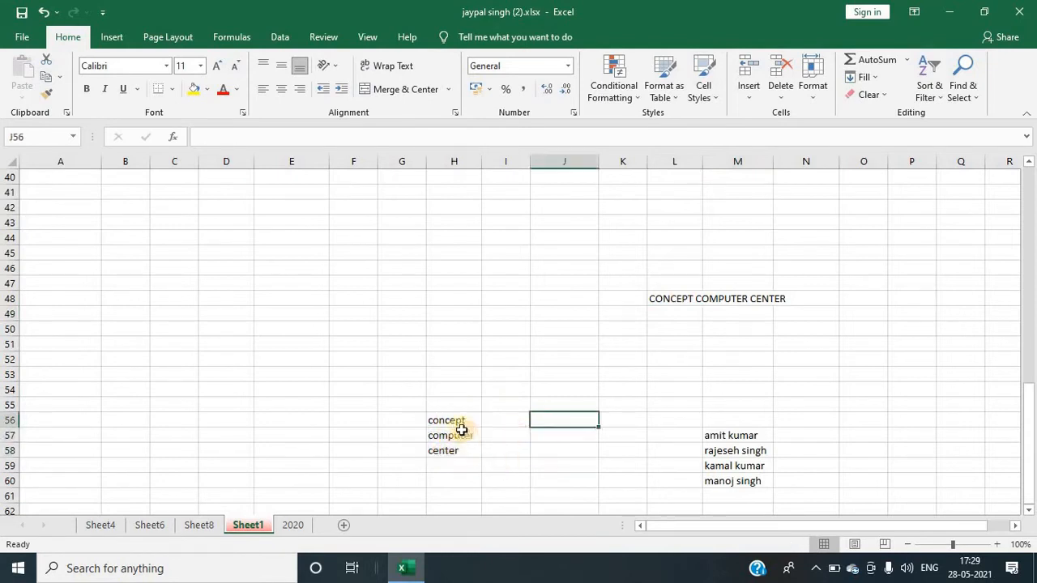
pyautogui.click(458, 422)
pyautogui.click(444, 438)
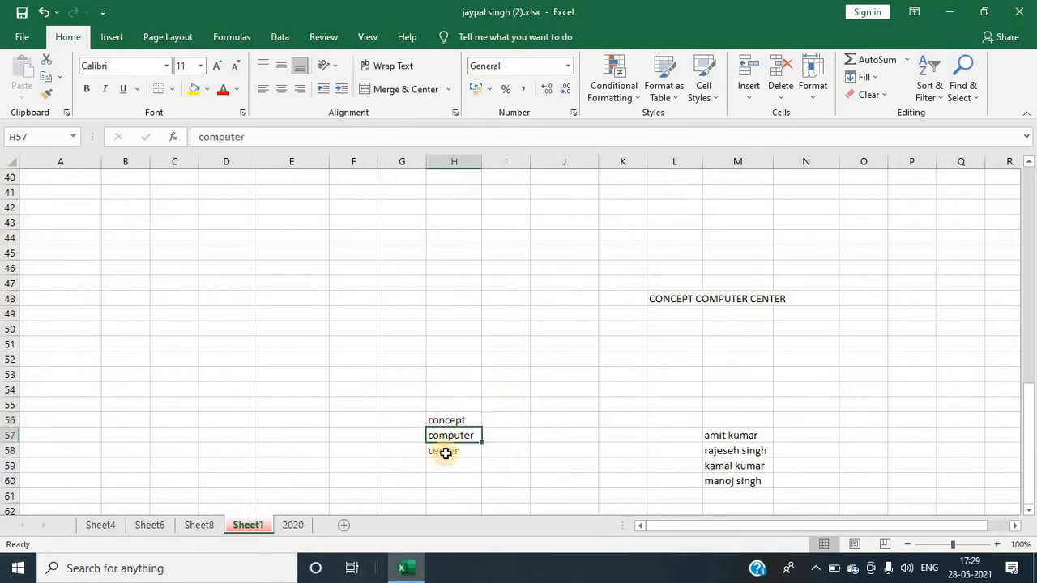
pyautogui.click(443, 452)
pyautogui.click(680, 304)
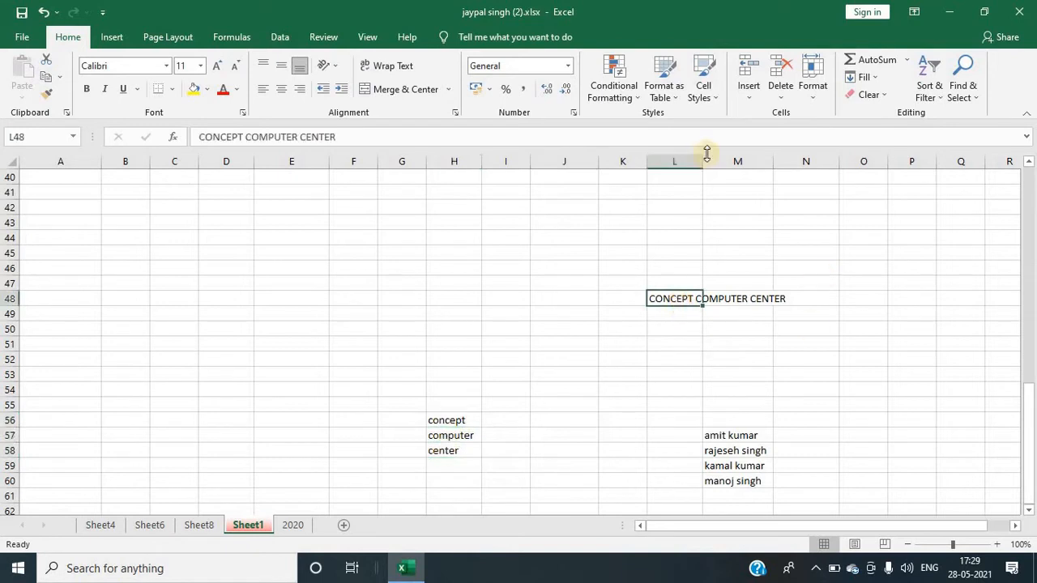
pyautogui.click(507, 374)
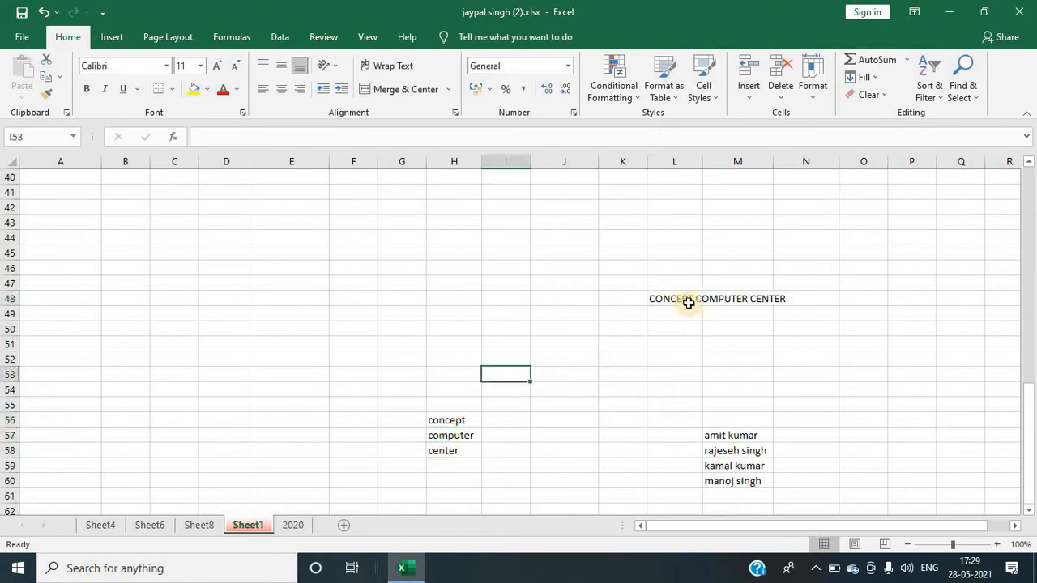
# Step: Apply Fill Justify to the text in cell L48
pyautogui.click(688, 302)
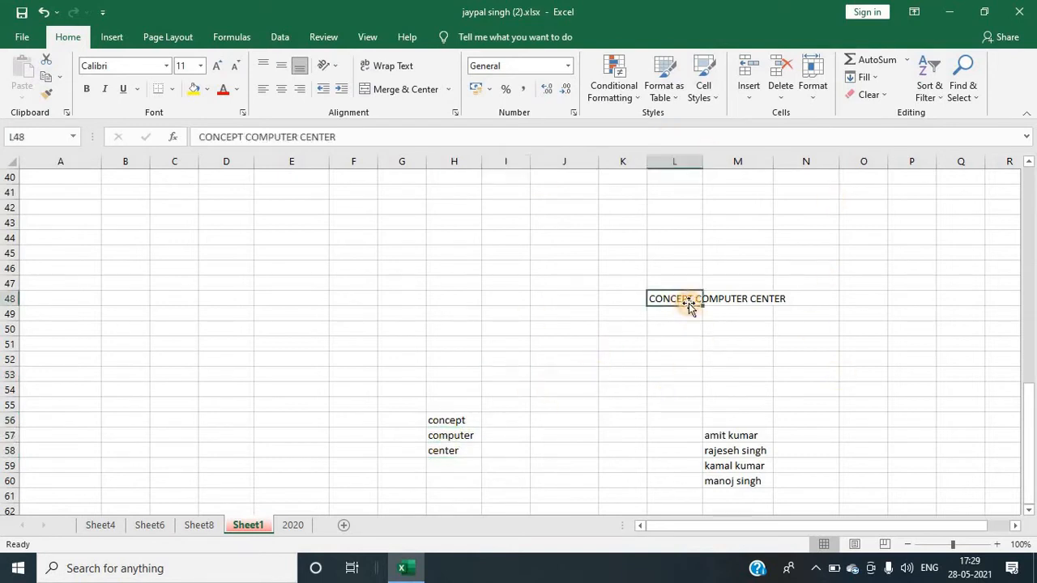
pyautogui.click(866, 77)
pyautogui.click(882, 206)
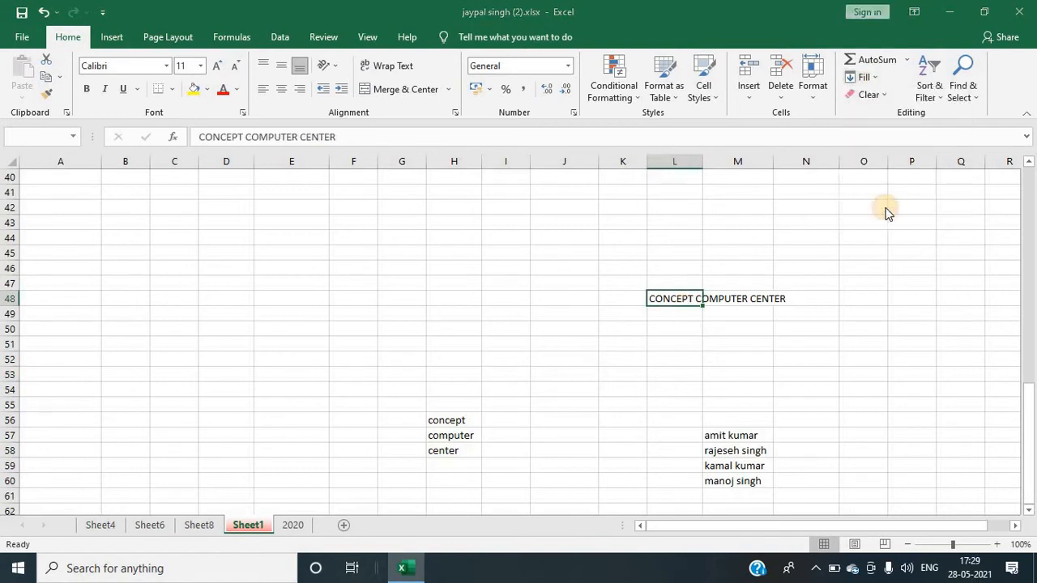
# Step: Allow the justified text in L48 to extend below the selection so its words fill L48:L50
pyautogui.moveTo(486, 267); pyautogui.dragTo(441, 266)
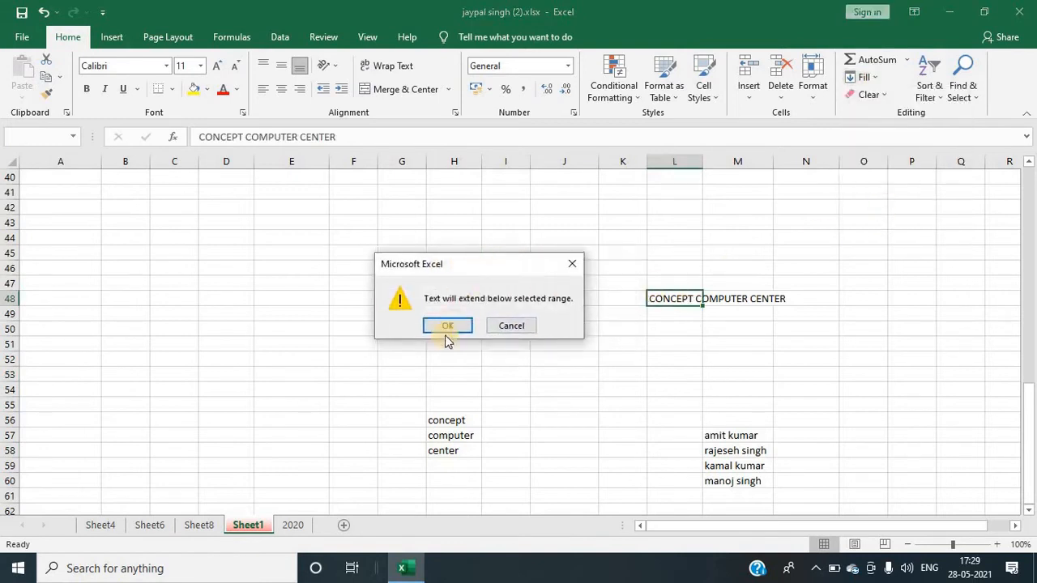
pyautogui.click(448, 326)
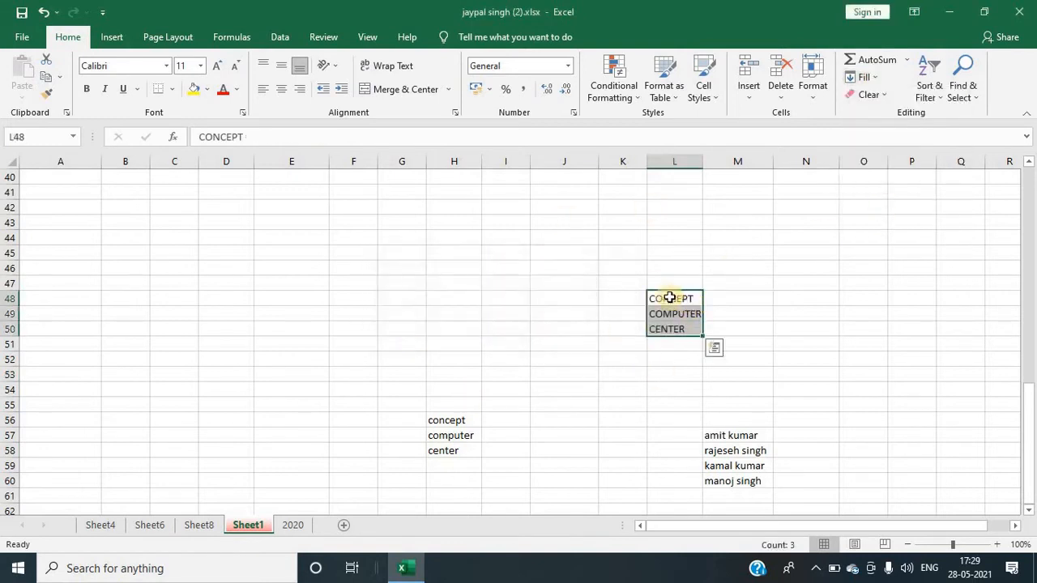
pyautogui.moveTo(446, 421); pyautogui.dragTo(450, 450)
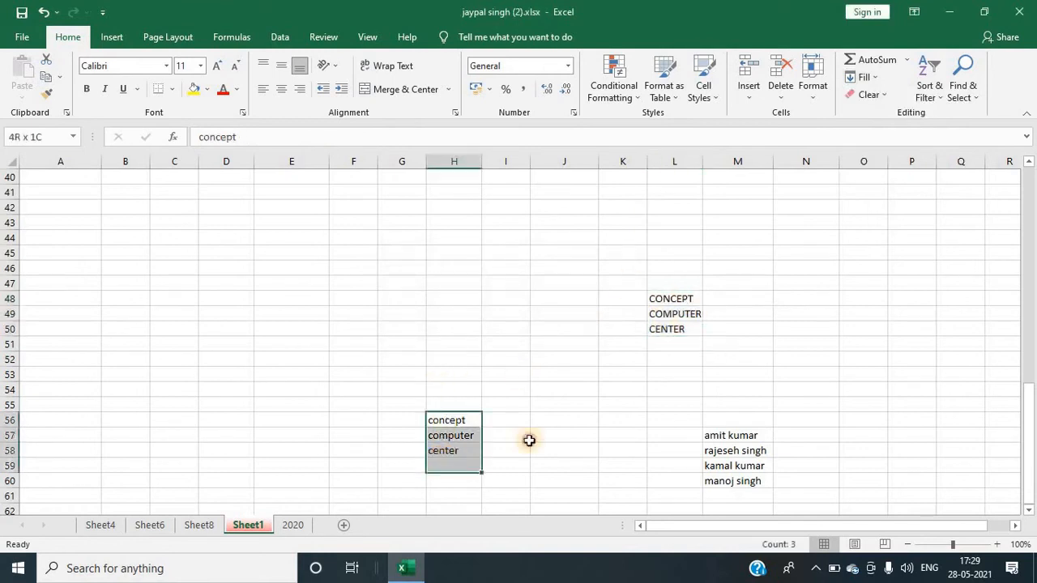
pyautogui.moveTo(670, 300); pyautogui.dragTo(671, 330)
pyautogui.click(739, 347)
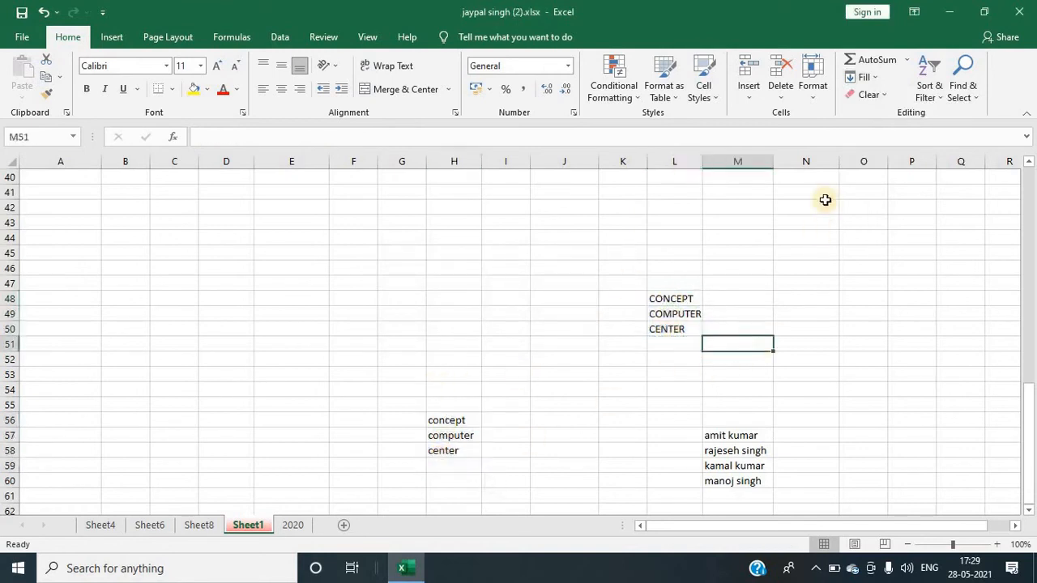
# Step: Enter the first surname in N57, then apply Flash Fill to extract the remaining surnames into N58:N60
pyautogui.click(874, 79)
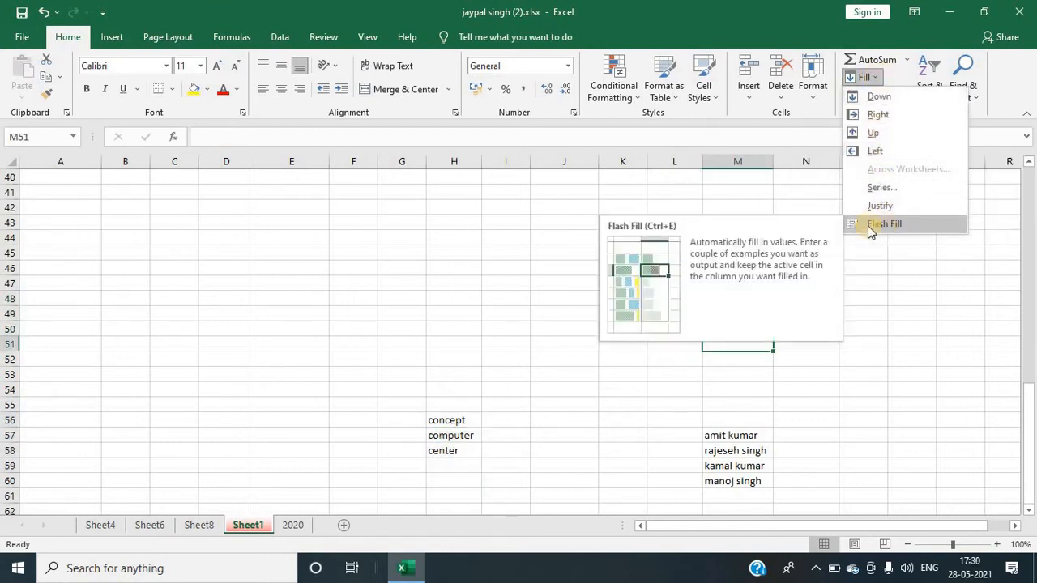
pyautogui.click(604, 187)
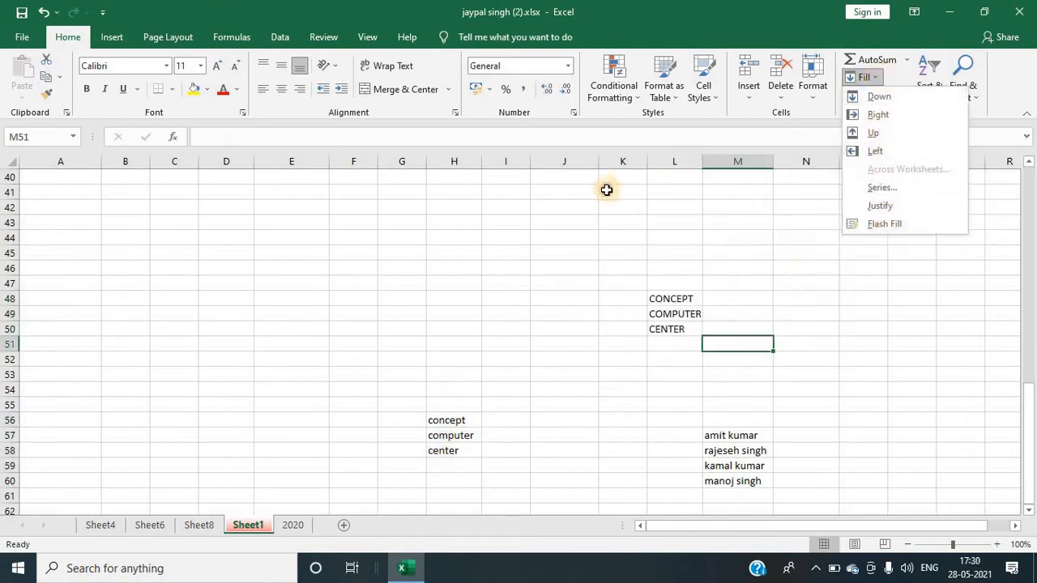
pyautogui.click(792, 433)
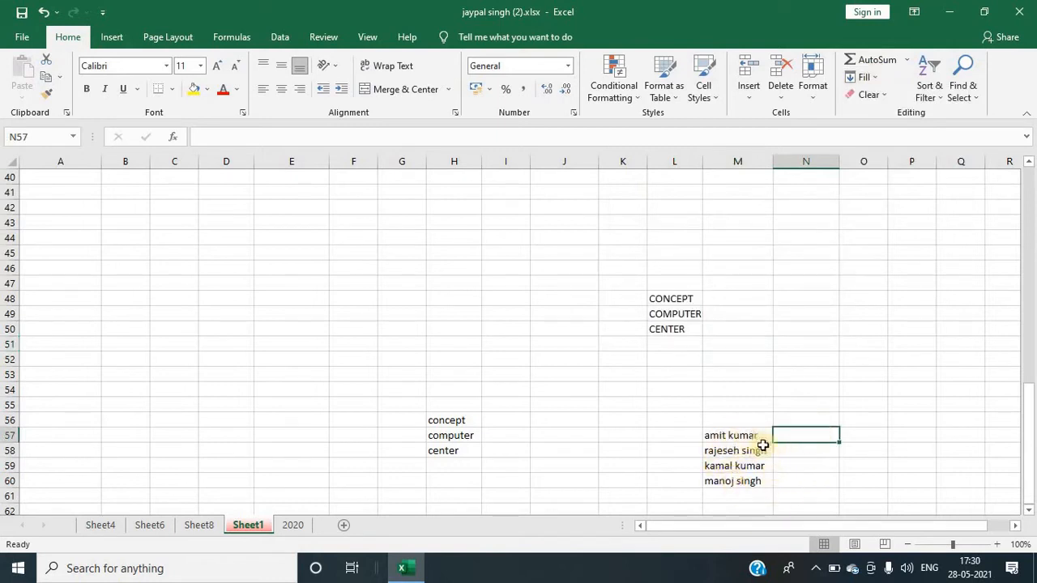
pyautogui.moveTo(815, 435); pyautogui.dragTo(803, 479)
pyautogui.click(814, 436)
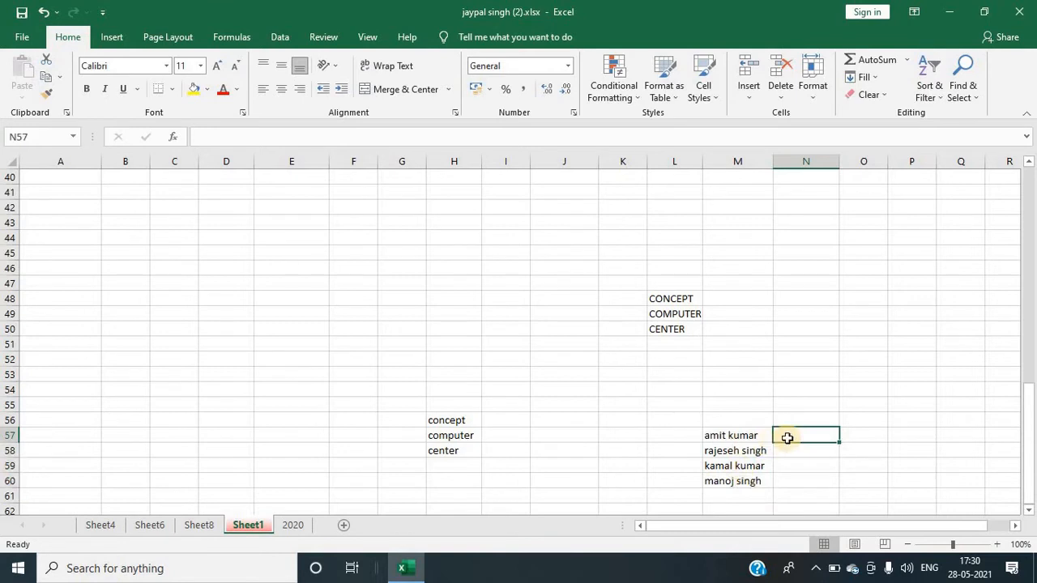
pyautogui.write('KUMAR')
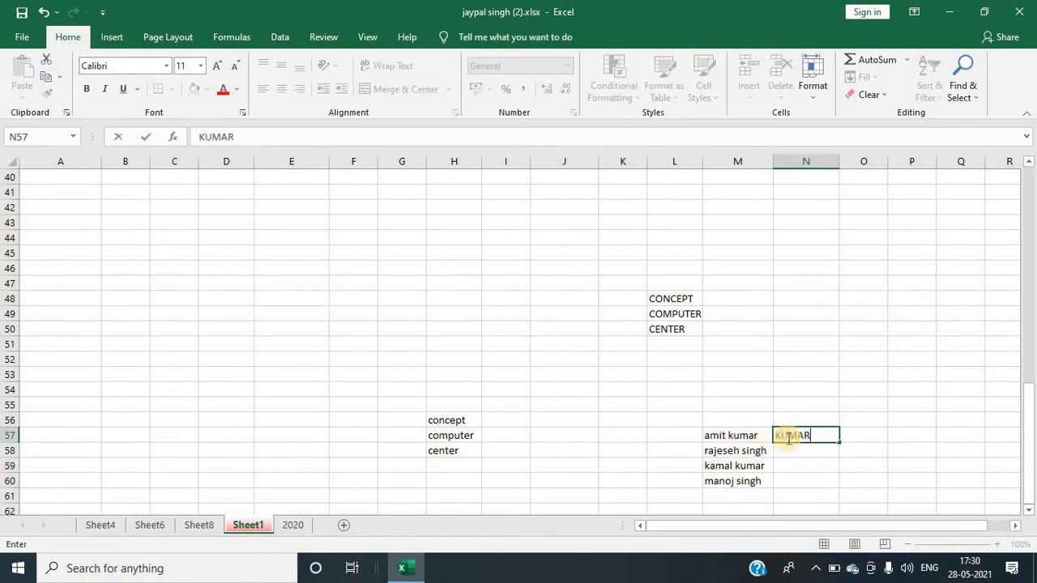
pyautogui.press('Return')
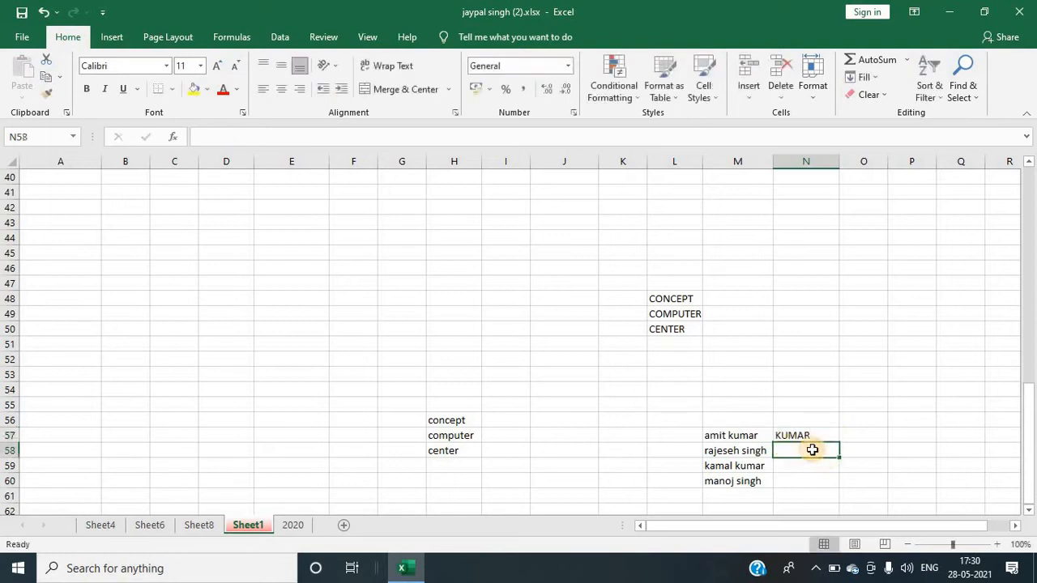
pyautogui.click(881, 85)
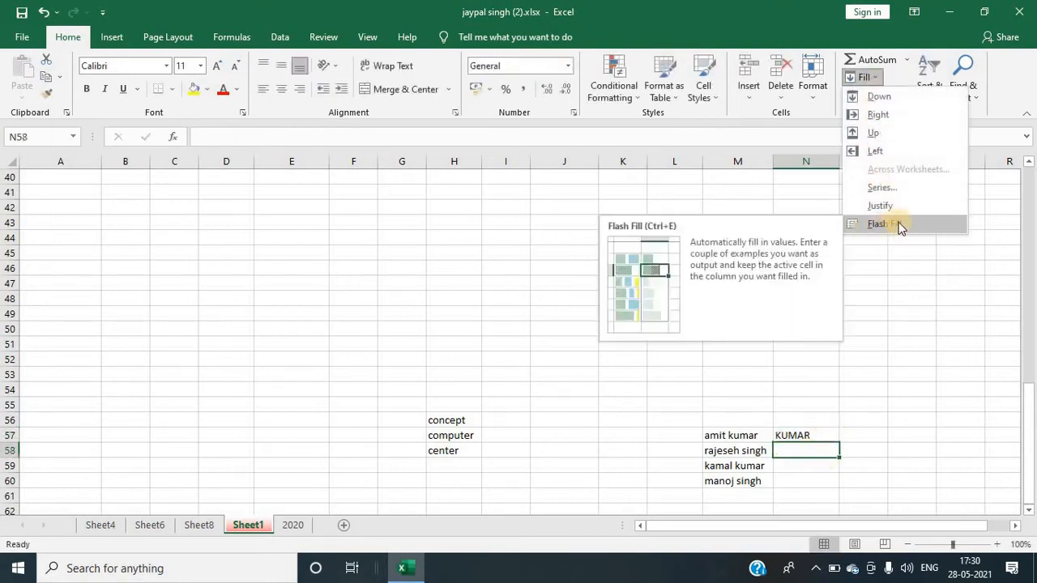
pyautogui.click(896, 226)
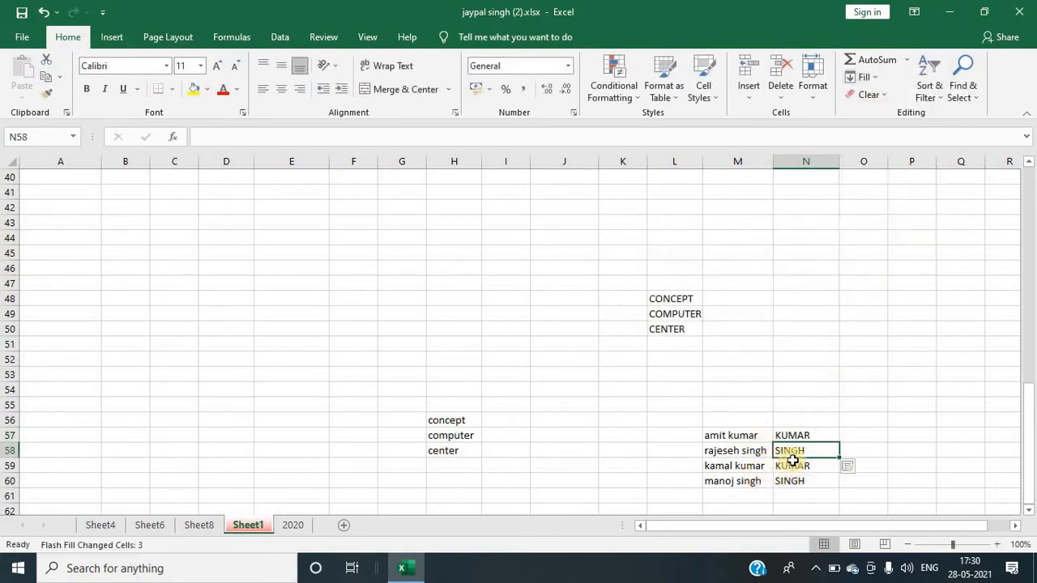
# Step: Select the entire 2020 worksheet and apply Clear All to remove all its contents and formatting
pyautogui.click(824, 348)
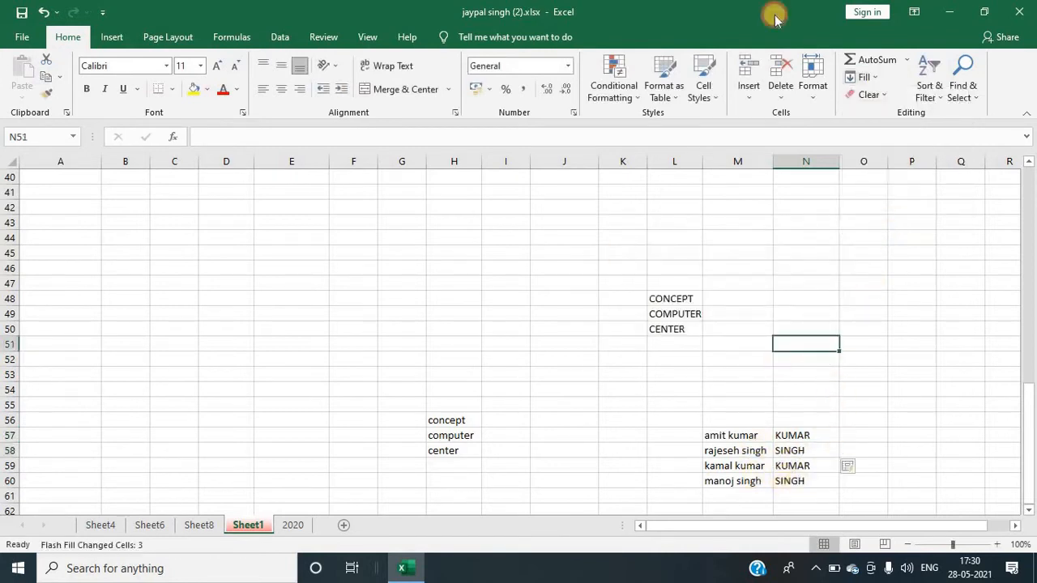
pyautogui.click(883, 96)
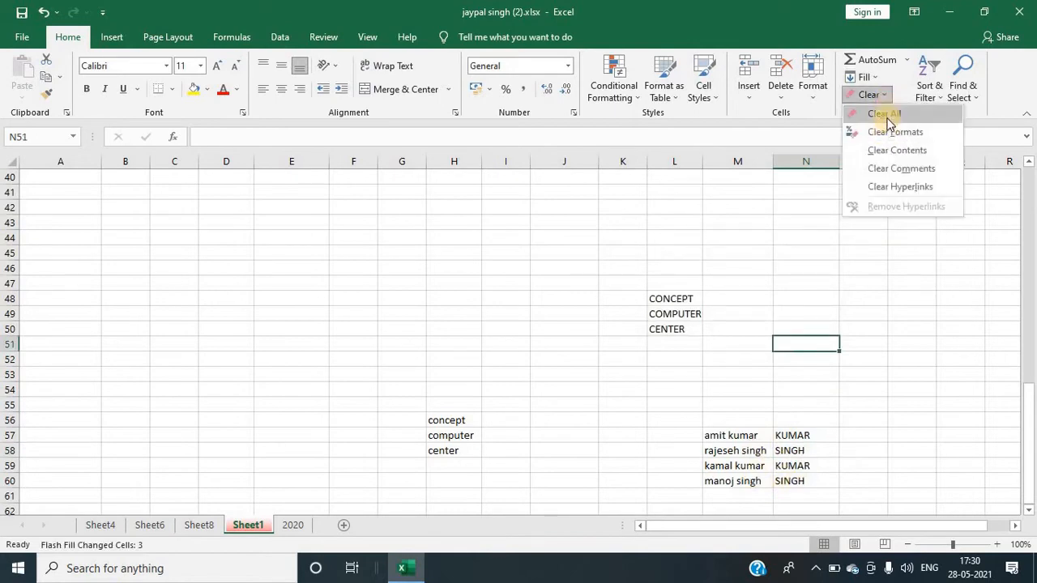
pyautogui.click(580, 263)
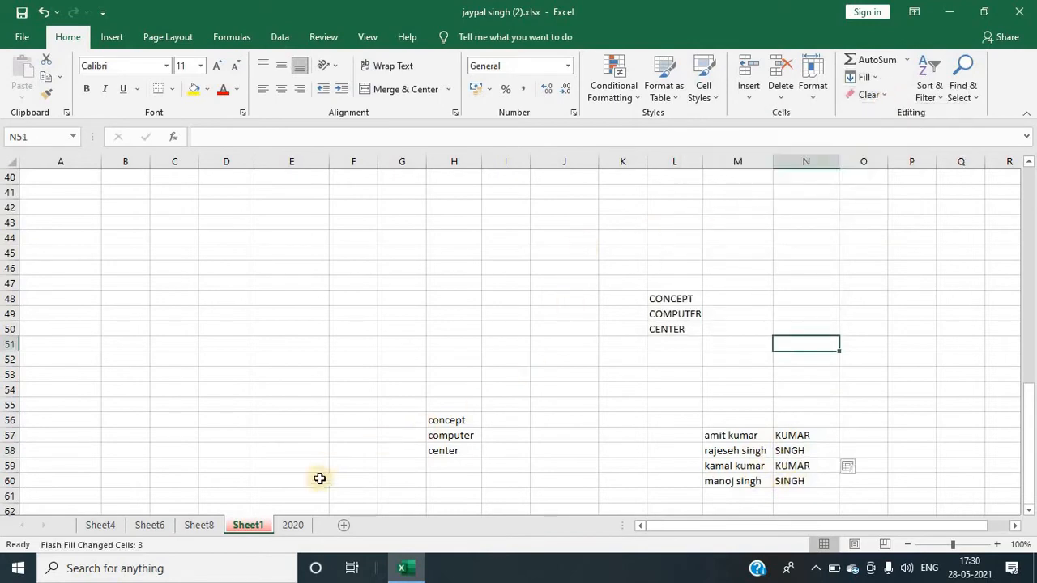
pyautogui.click(291, 524)
pyautogui.scroll(-6, 203, 270)
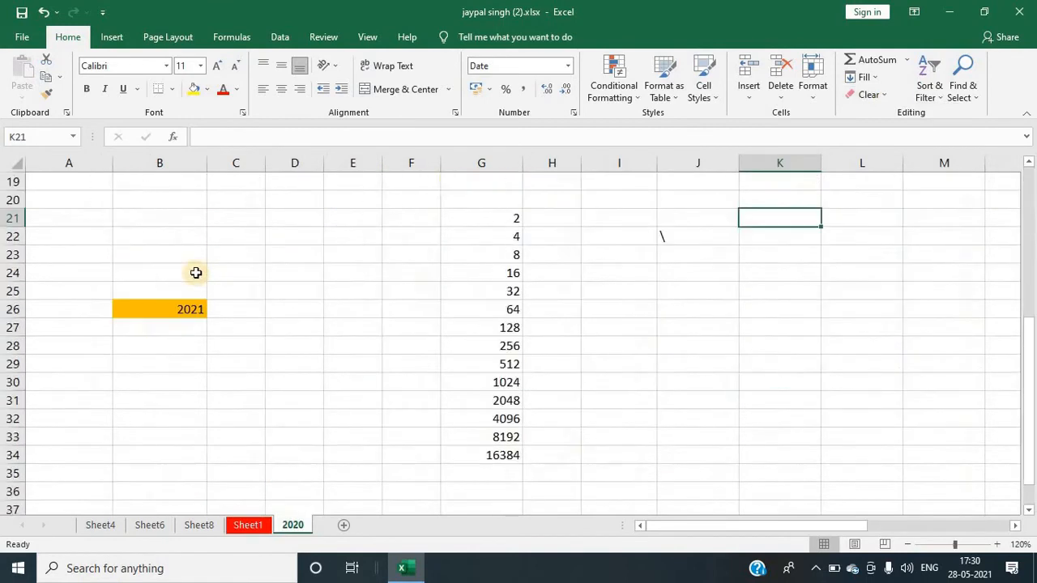
pyautogui.scroll(5, 132, 221)
pyautogui.scroll(1, 116, 238)
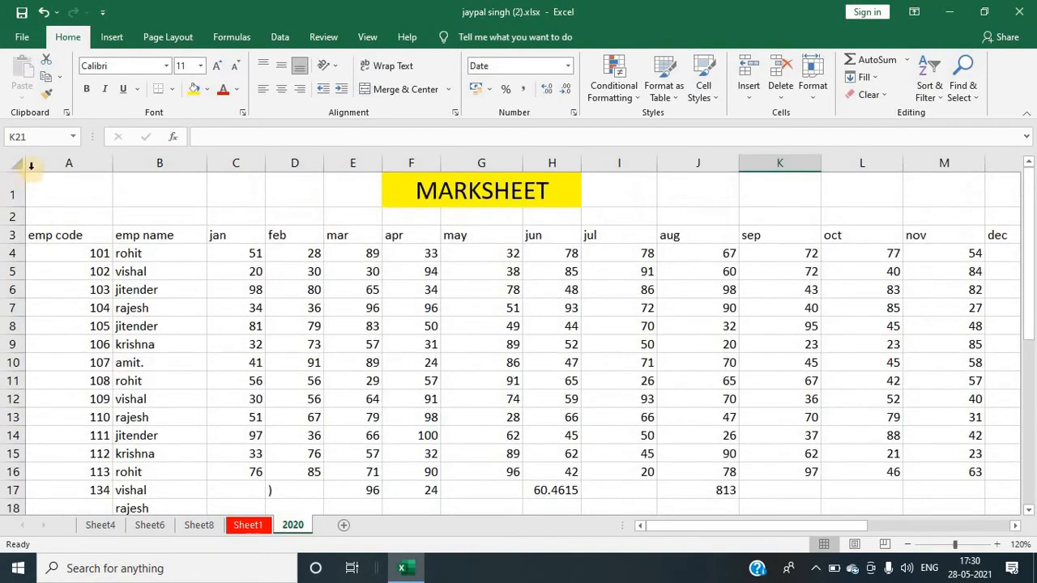
pyautogui.click(15, 165)
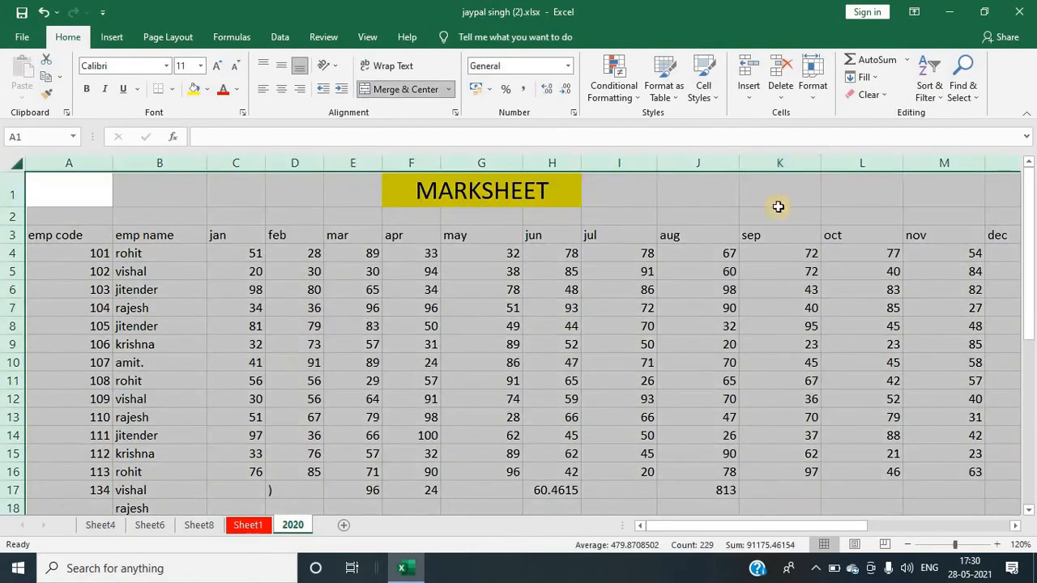
pyautogui.click(885, 96)
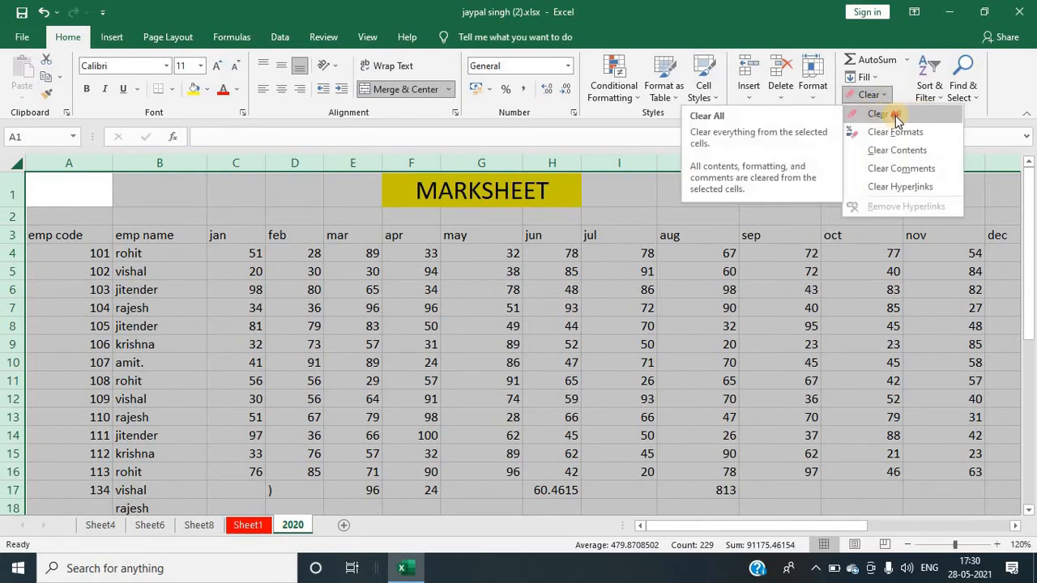
pyautogui.click(895, 116)
pyautogui.click(437, 289)
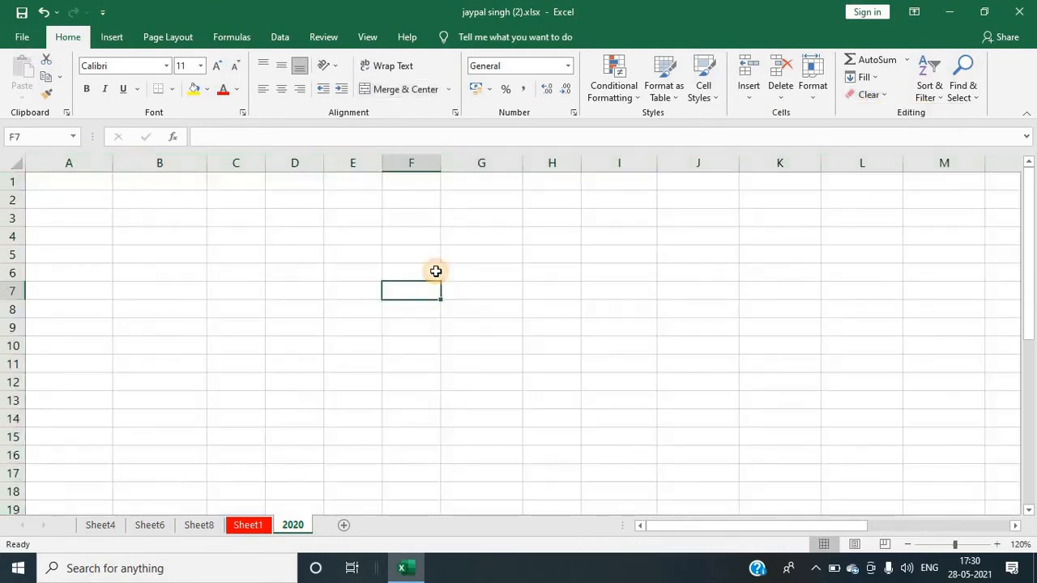
pyautogui.hotkey('ctrl', 'pageup')
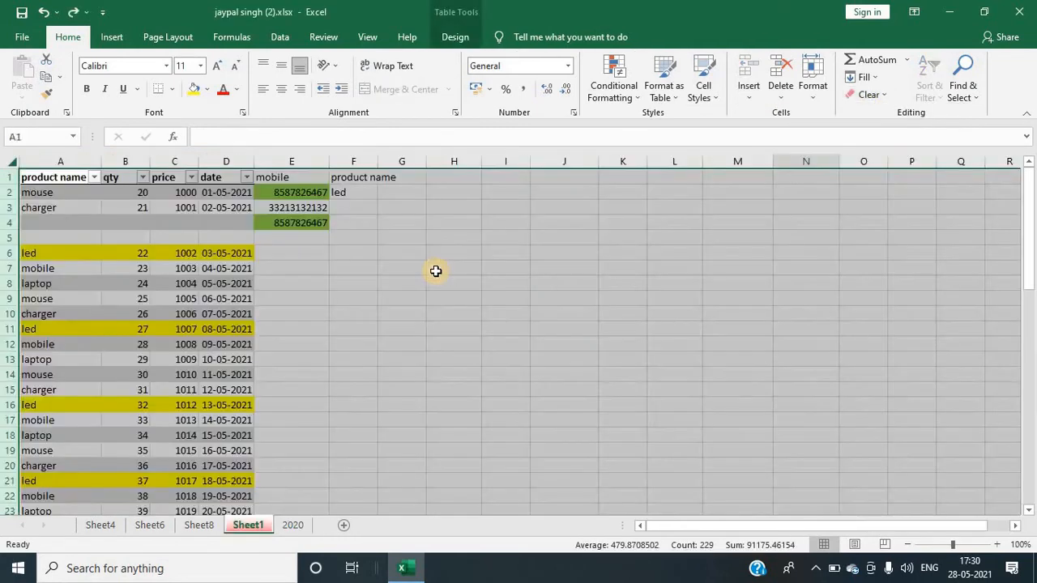
pyautogui.click(370, 332)
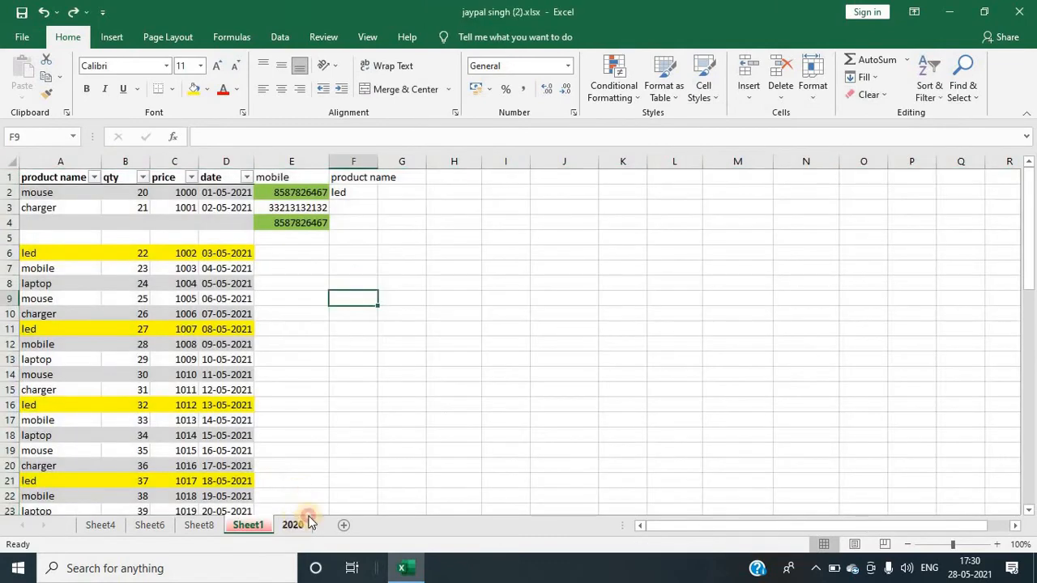
pyautogui.click(292, 525)
# Step: Examine the formatted cells on the 2020 sheet, such as the MARKSHEET title and the 2021 cell
pyautogui.click(874, 95)
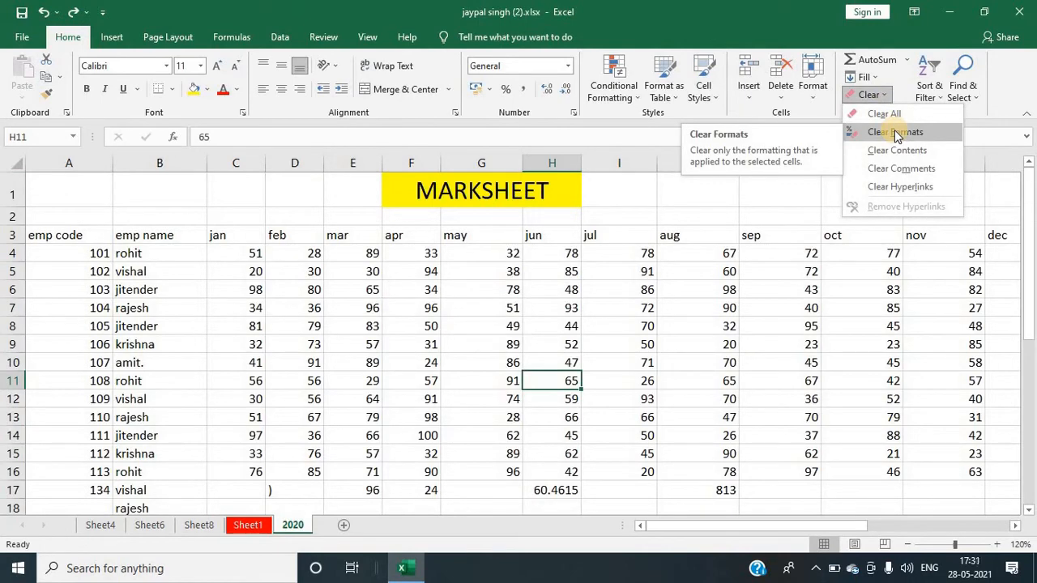
pyautogui.click(567, 190)
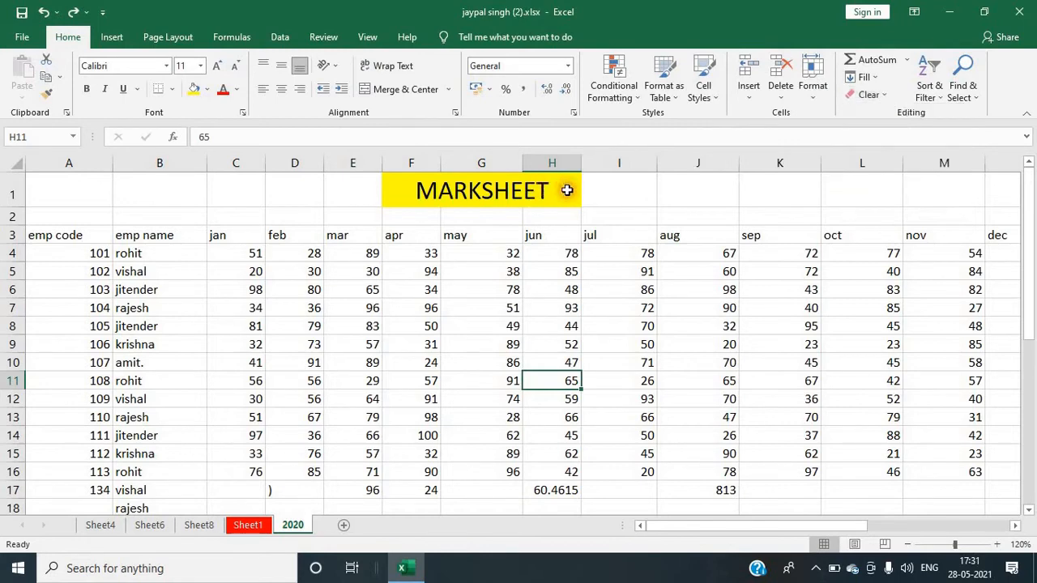
pyautogui.click(571, 181)
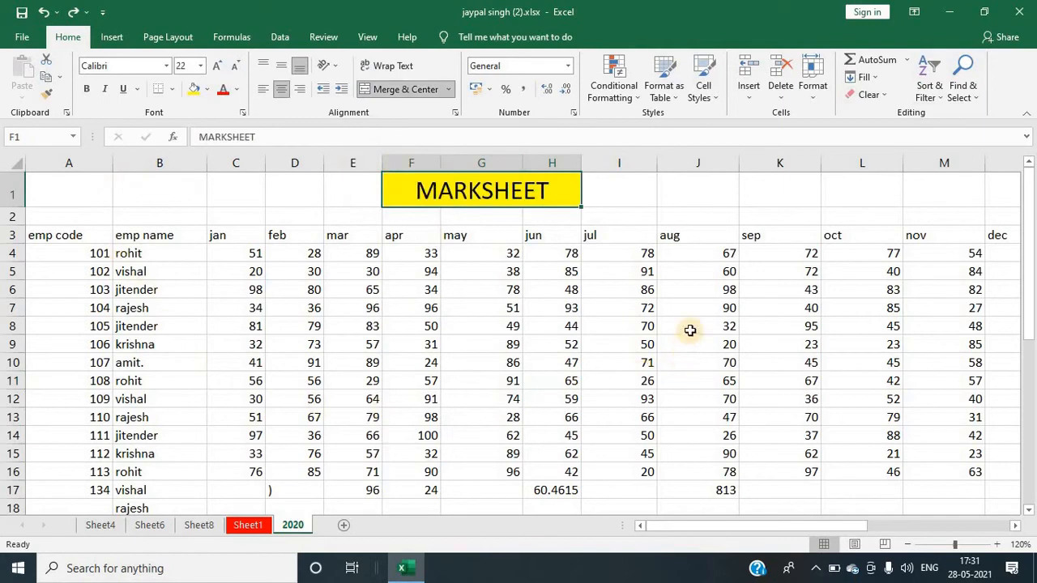
pyautogui.click(363, 254)
pyautogui.click(296, 191)
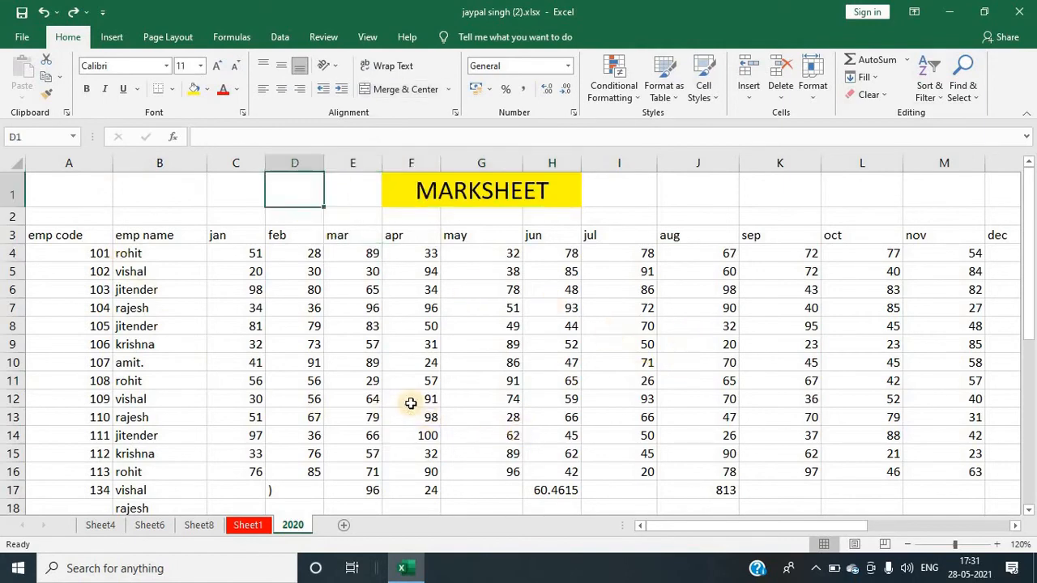
pyautogui.scroll(-4, 410, 403)
pyautogui.scroll(3, 409, 403)
pyautogui.scroll(-5, 203, 343)
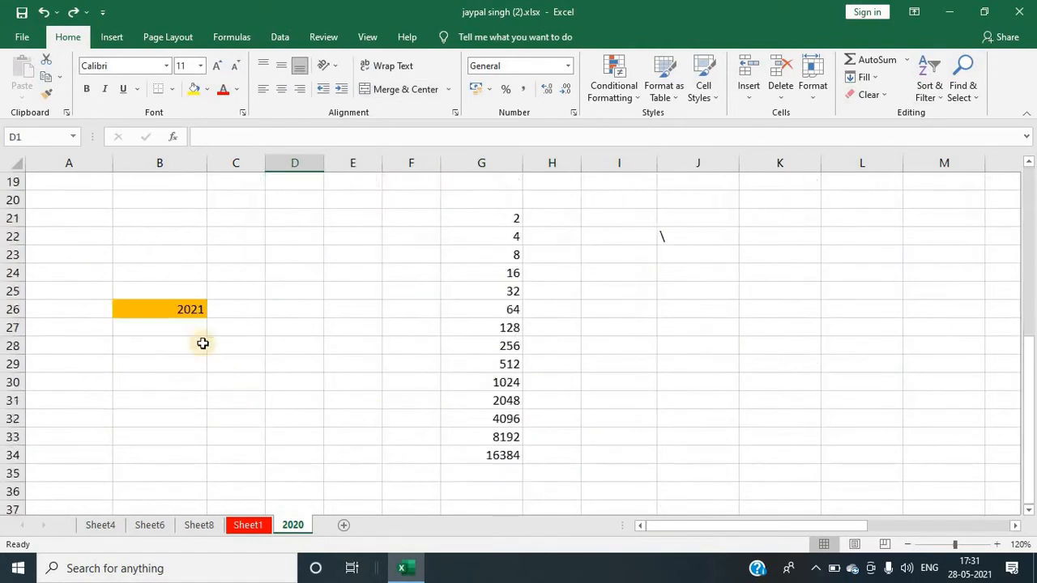
pyautogui.click(145, 310)
pyautogui.scroll(6, 299, 345)
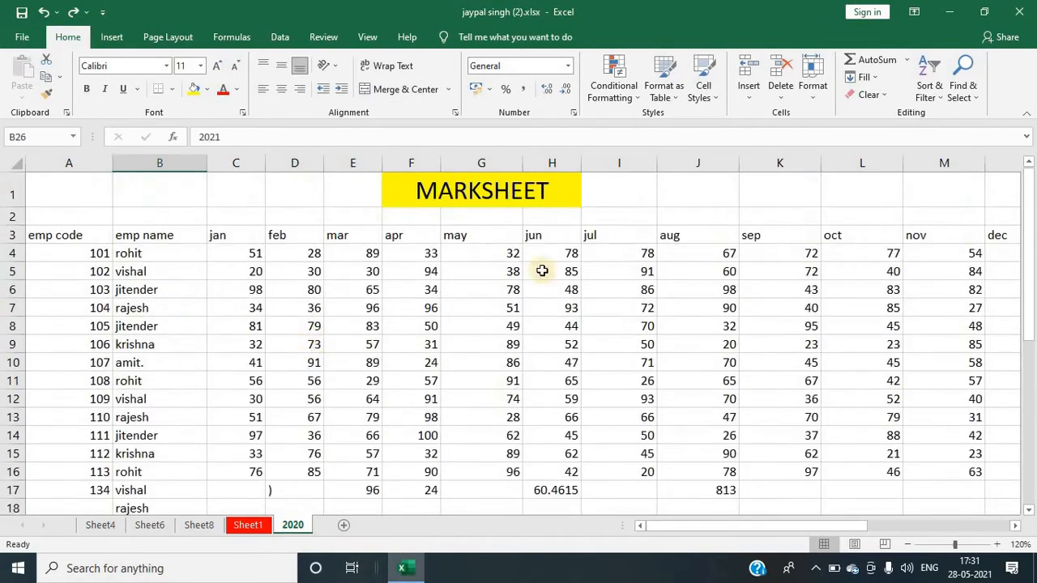
# Step: Select the entire 2020 worksheet and apply Clear Formats to strip all its formatting
pyautogui.click(14, 160)
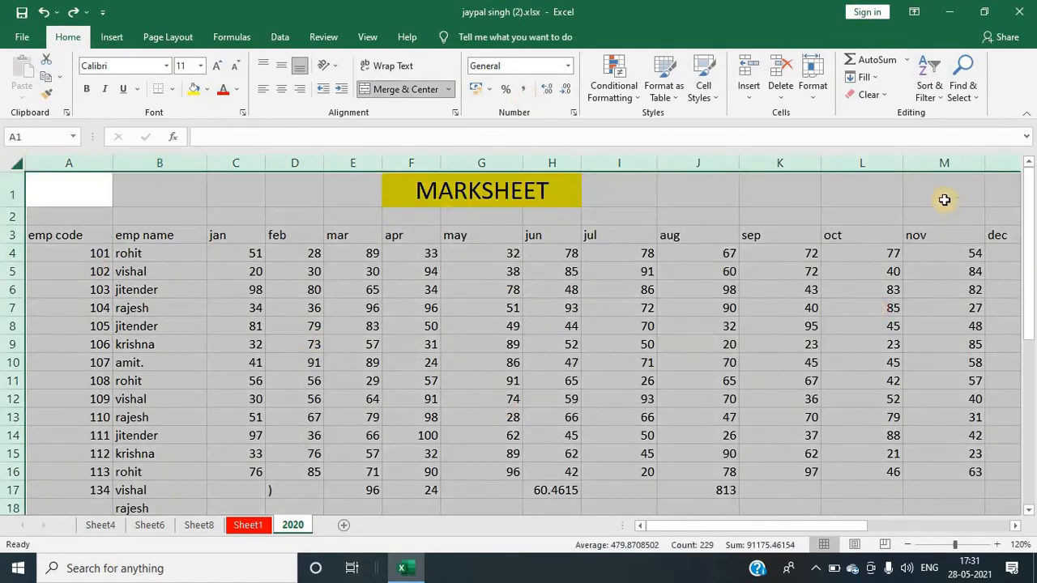
pyautogui.click(879, 95)
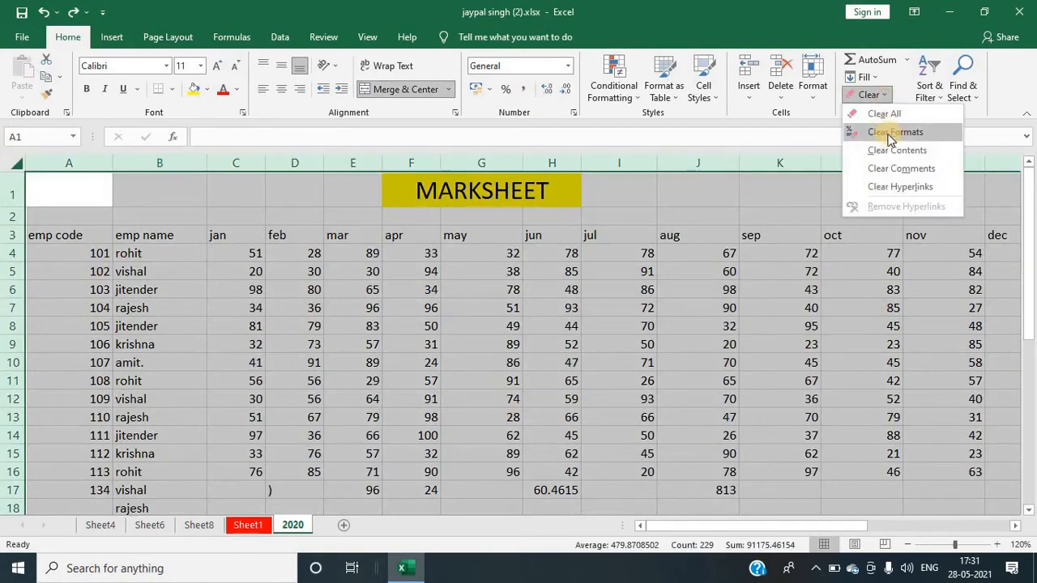
pyautogui.click(891, 134)
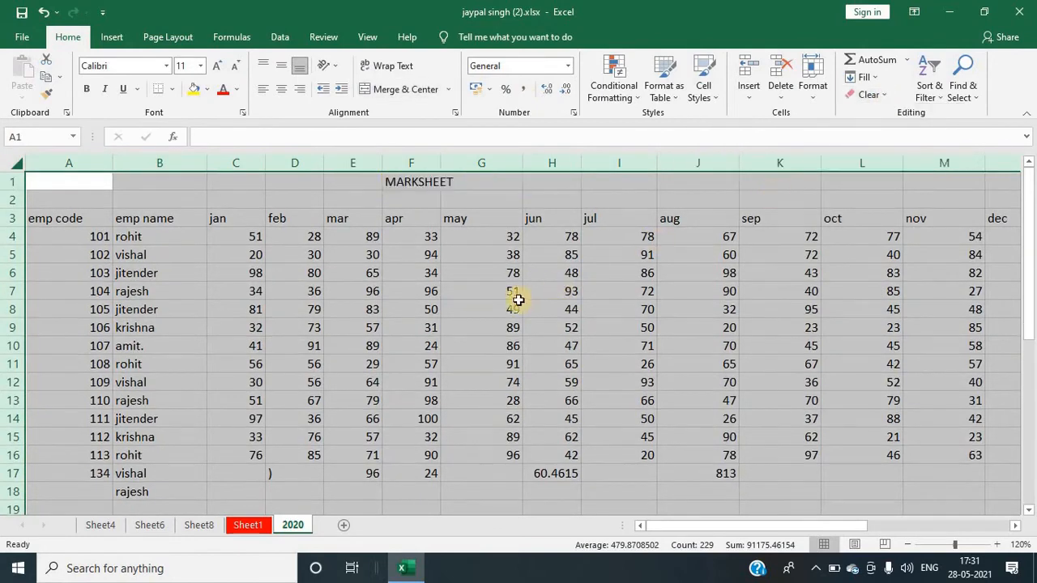
pyautogui.scroll(-4, 301, 475)
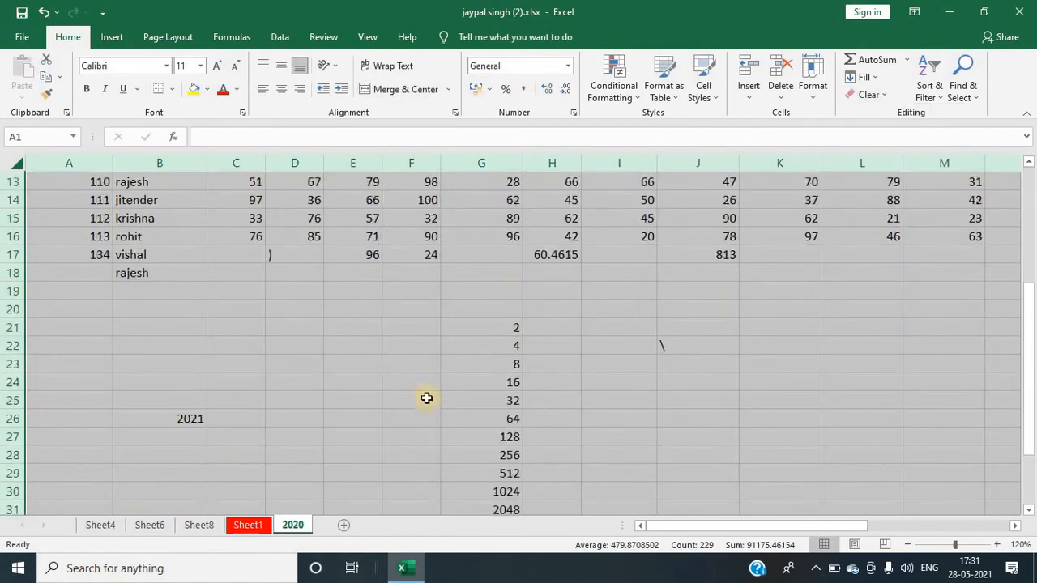
pyautogui.scroll(4, 488, 373)
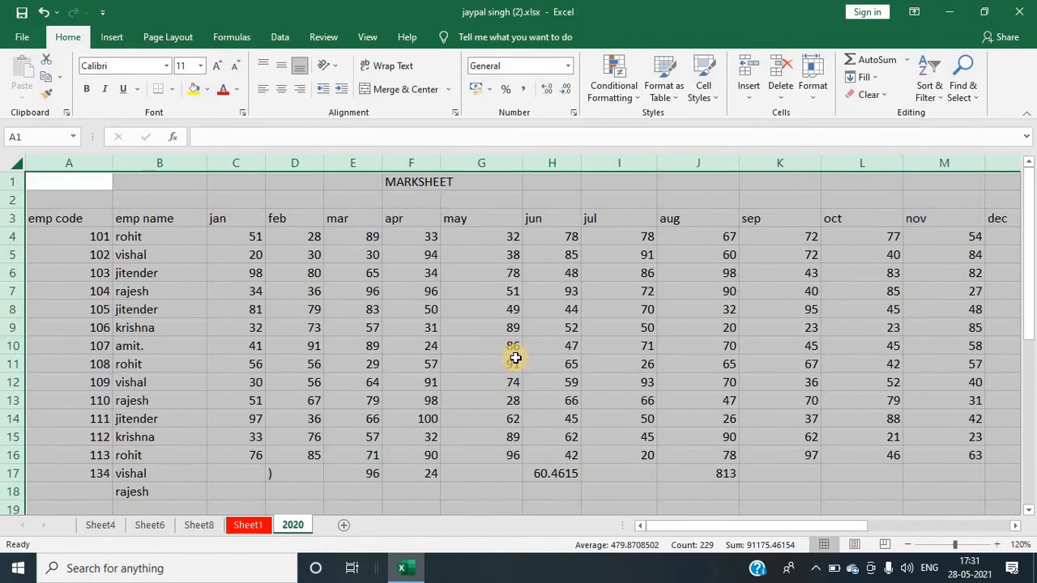
pyautogui.hotkey('ctrl', 'pageup')
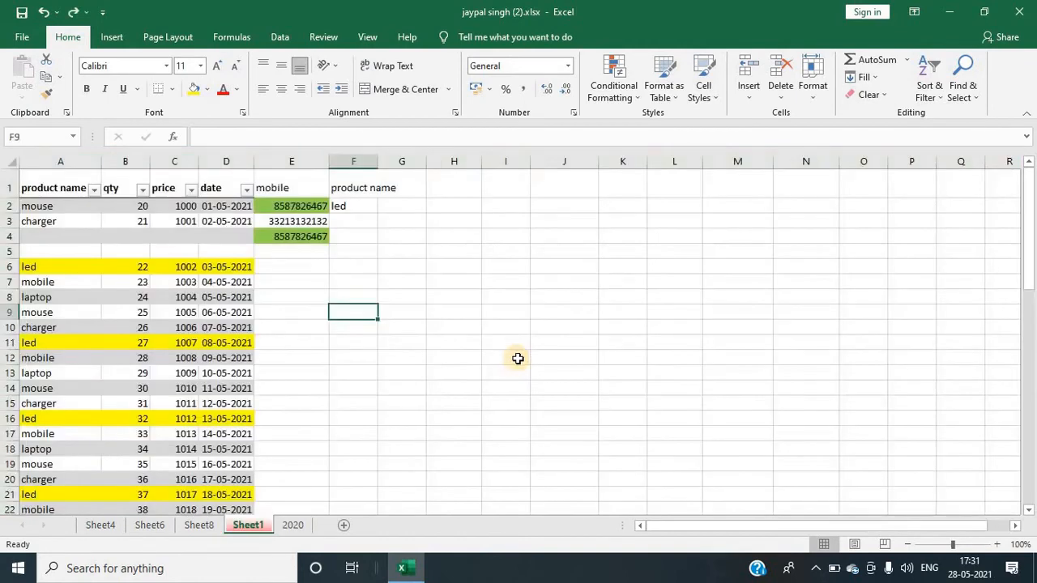
pyautogui.click(292, 526)
pyautogui.click(724, 235)
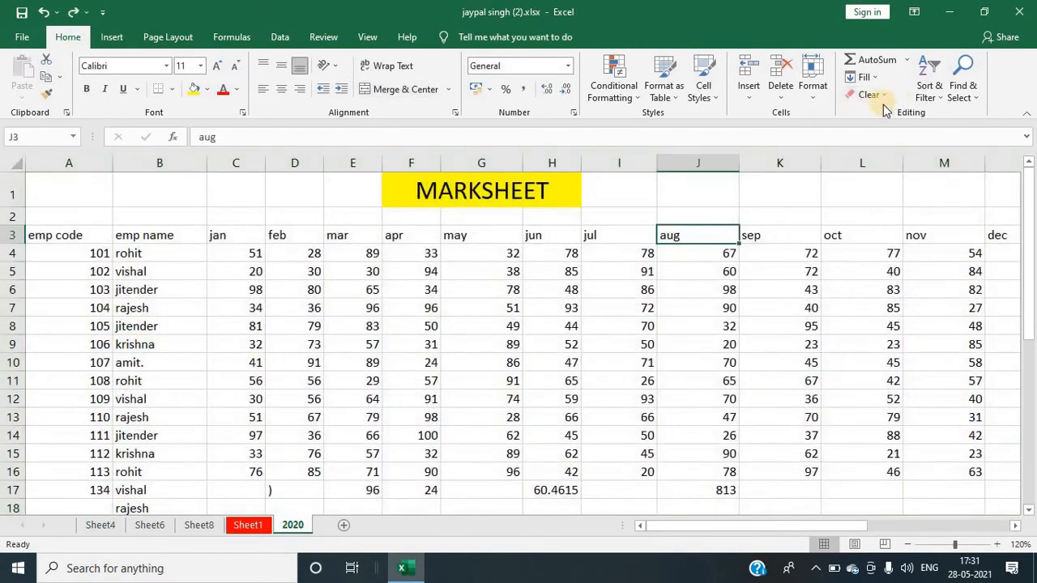
pyautogui.click(879, 95)
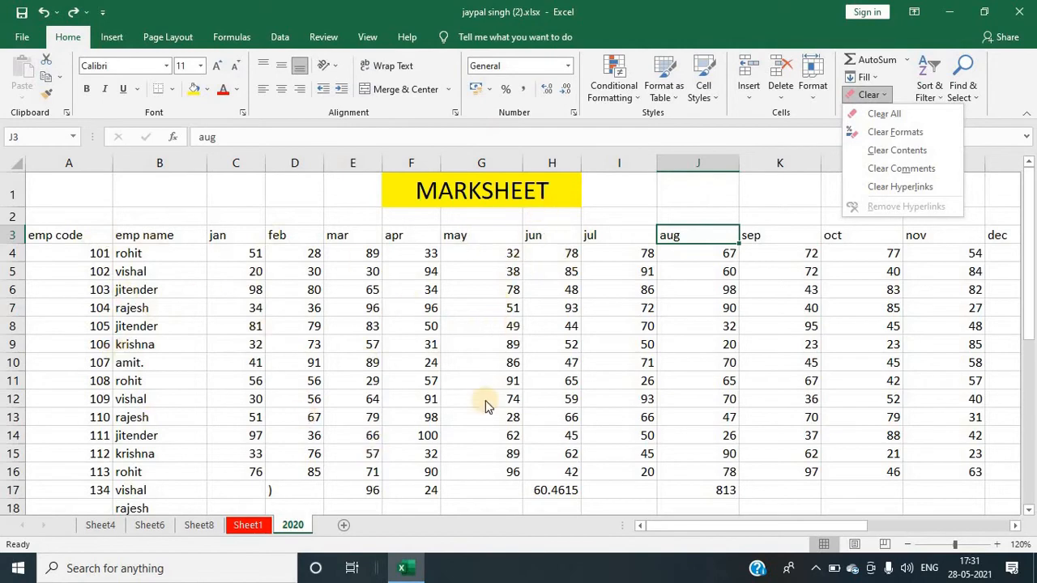
pyautogui.click(358, 317)
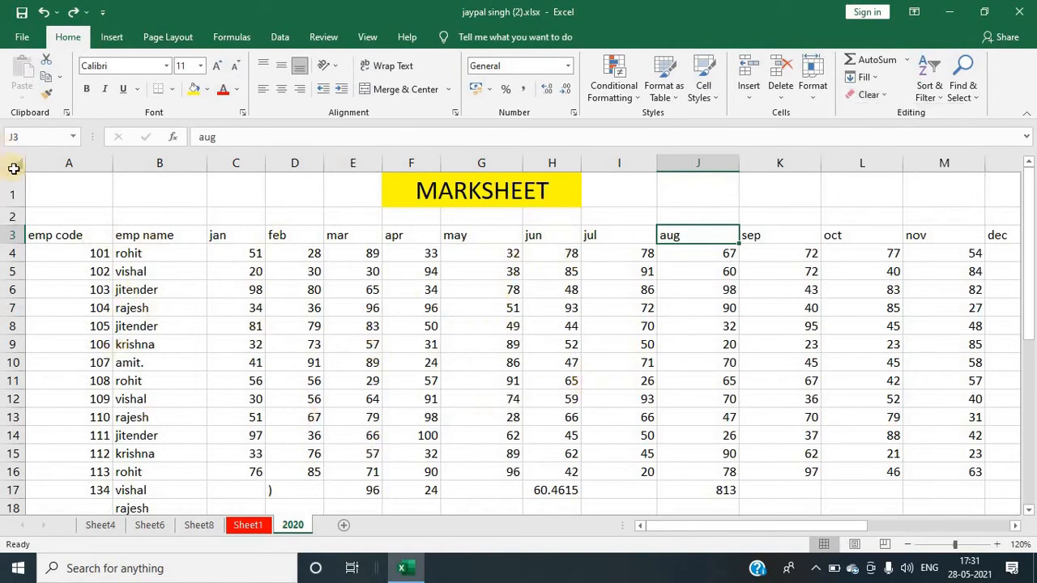
# Step: Select the entire 2020 worksheet and apply Clear Contents to remove all its values
pyautogui.click(15, 166)
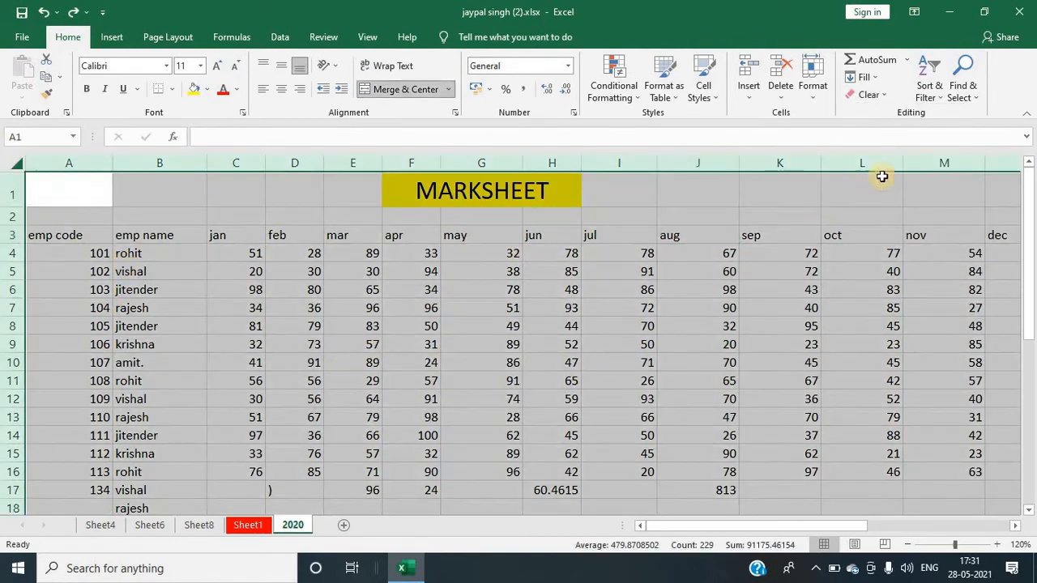
pyautogui.click(888, 101)
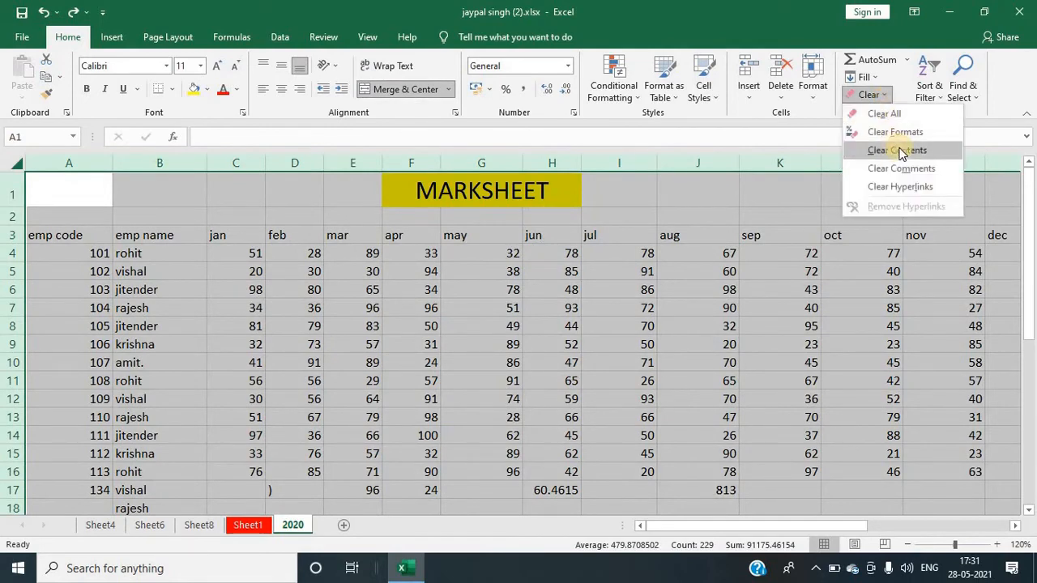
pyautogui.click(897, 150)
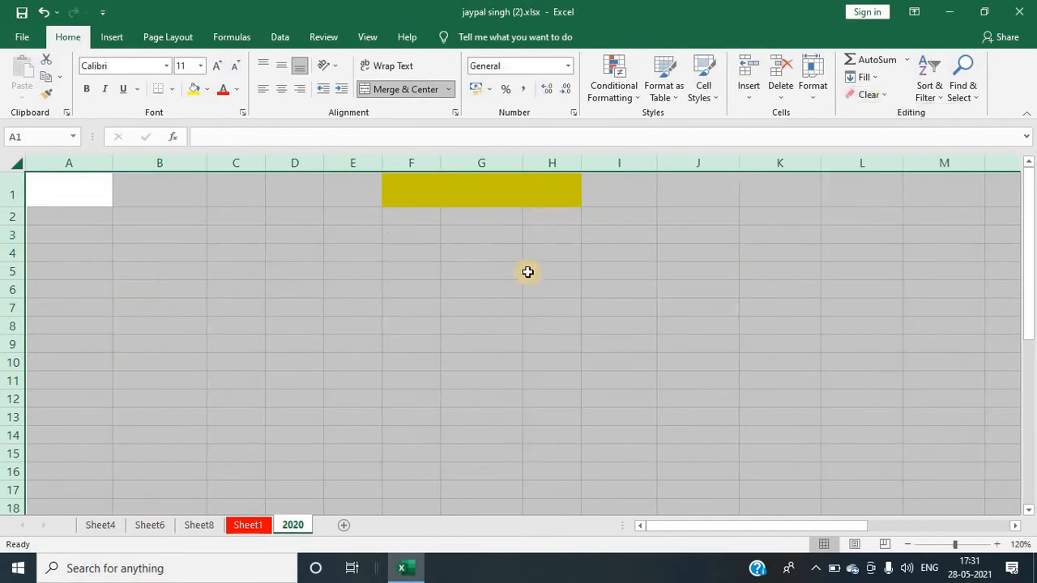
pyautogui.click(481, 343)
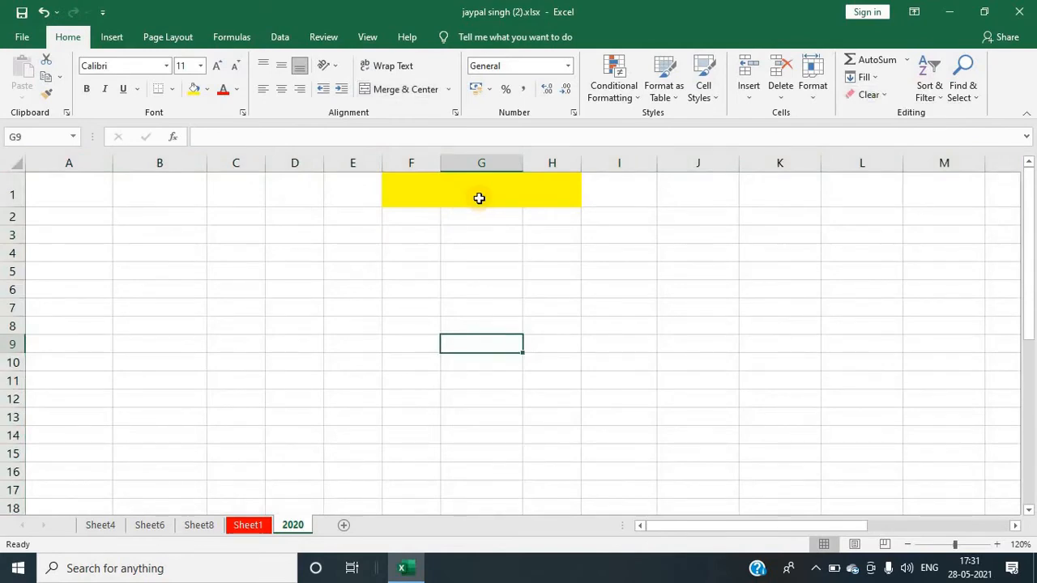
pyautogui.hotkey('ctrl', 'pageup')
pyautogui.click(470, 267)
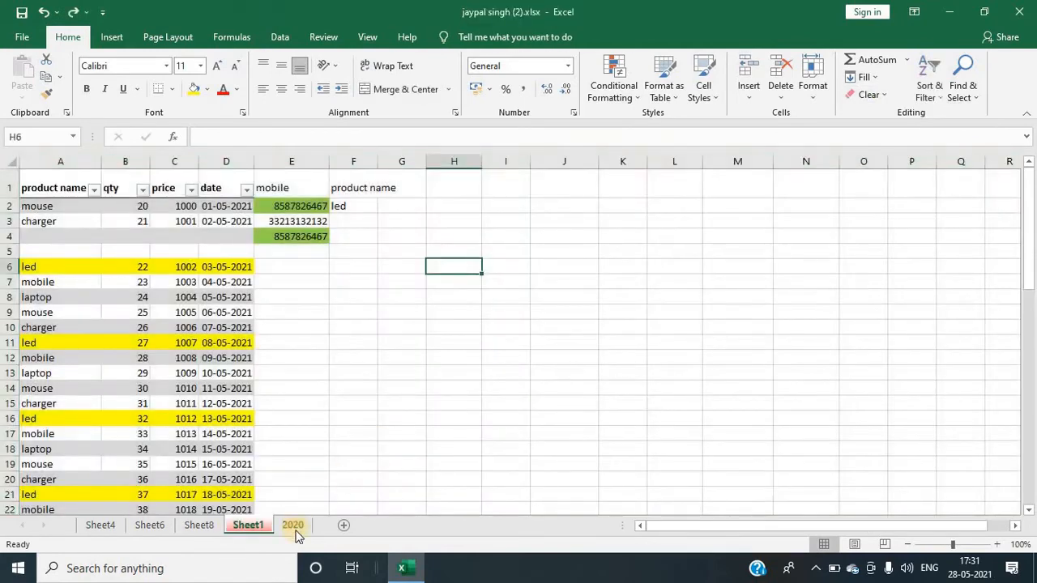
pyautogui.click(824, 94)
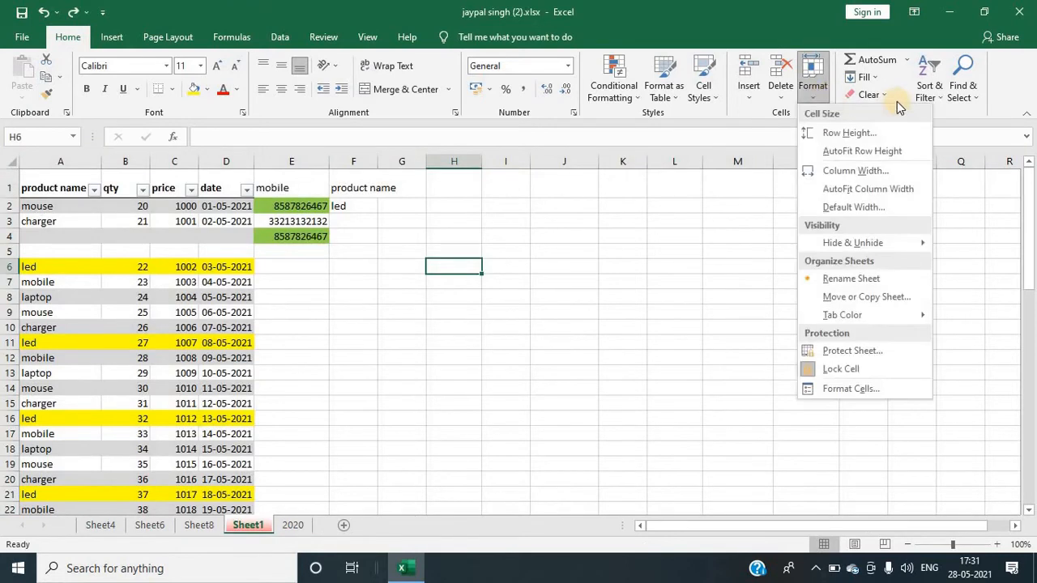
pyautogui.click(877, 95)
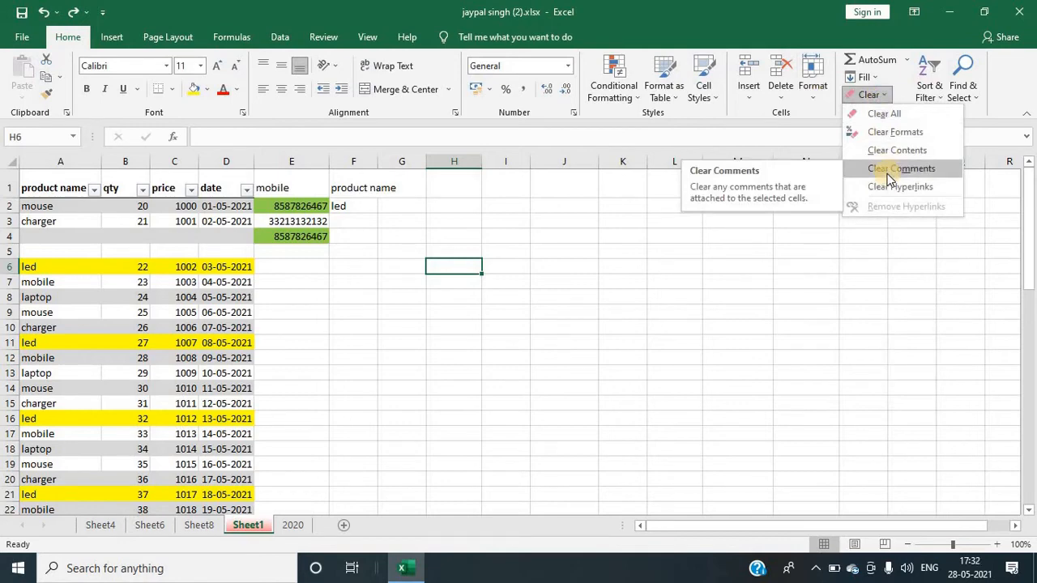
pyautogui.click(636, 333)
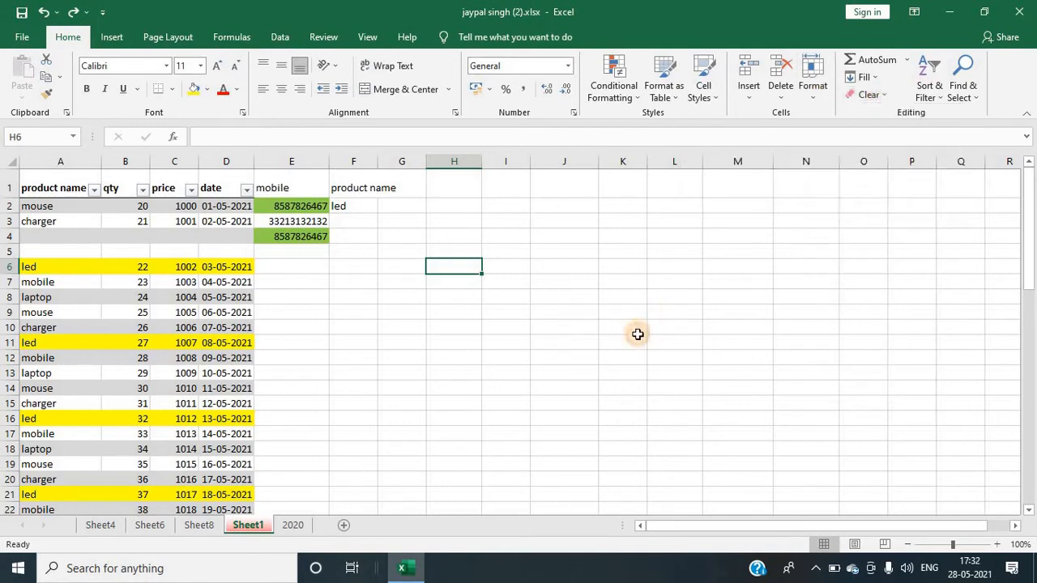
# Step: Return to the 2020 sheet and insert a comment reading HGG on cell F4
pyautogui.click(296, 525)
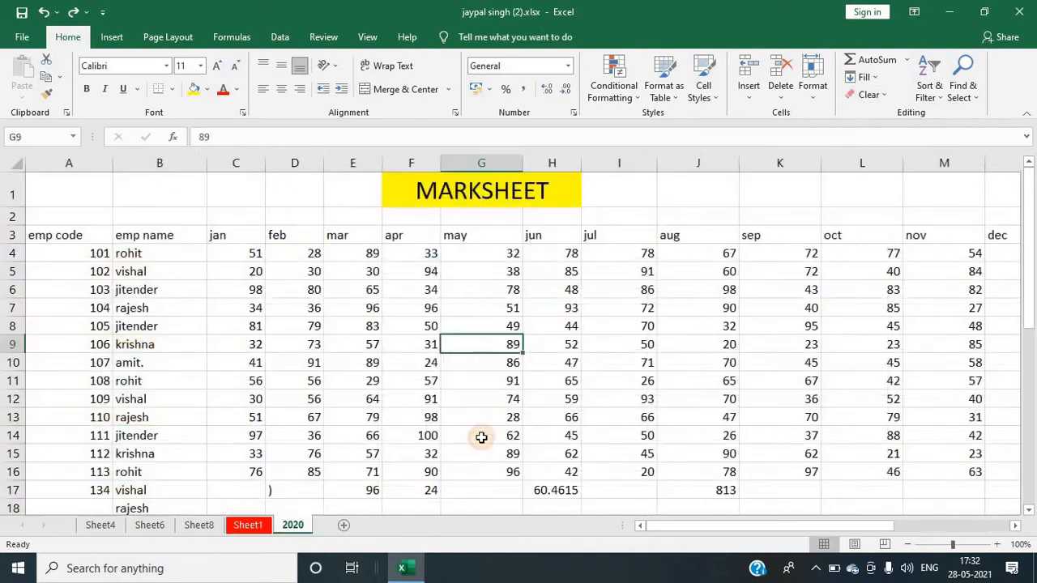
pyautogui.rightClick(405, 257)
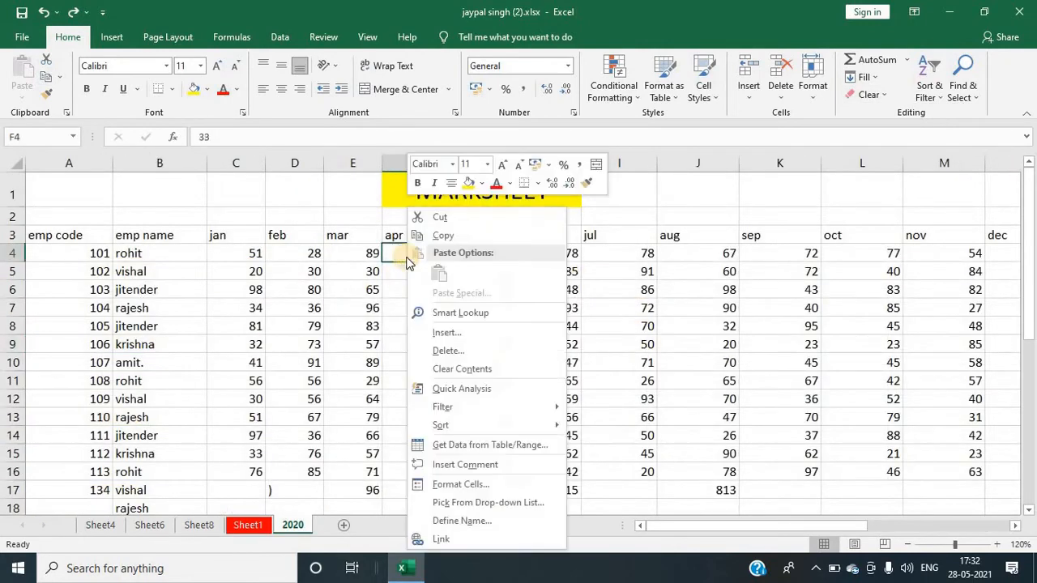
pyautogui.click(467, 468)
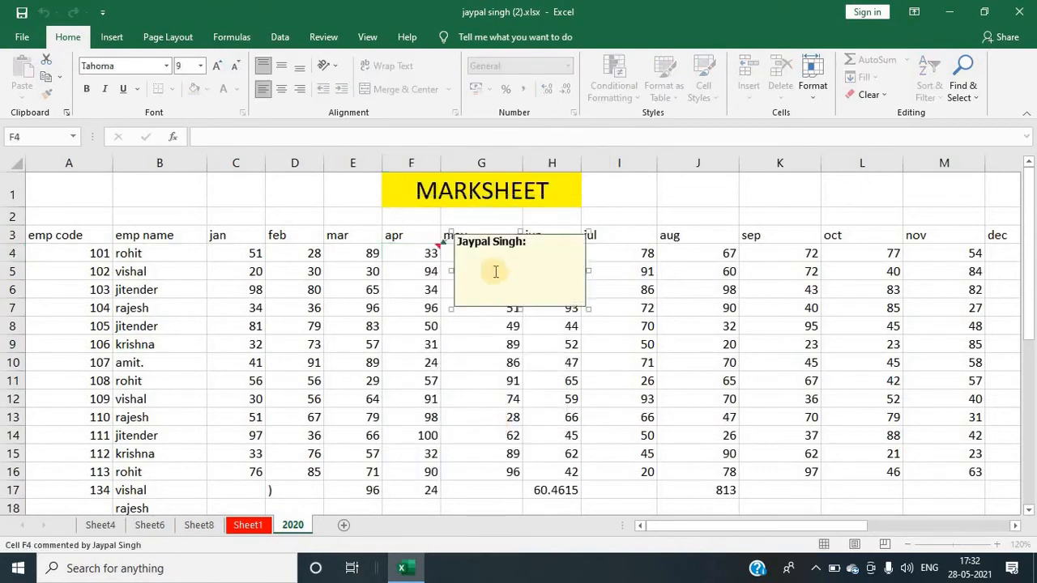
pyautogui.write('HGG')
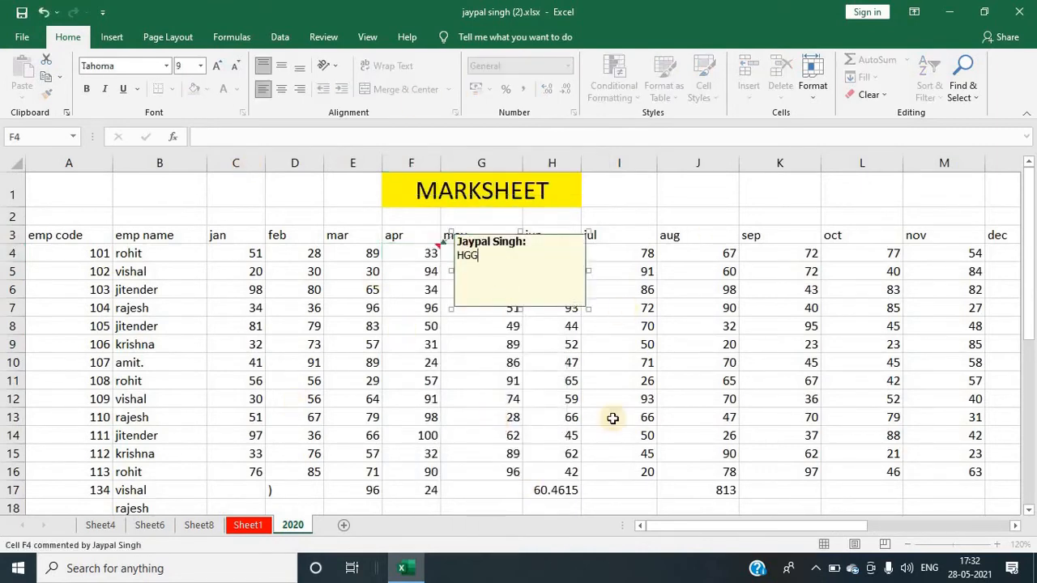
pyautogui.click(784, 252)
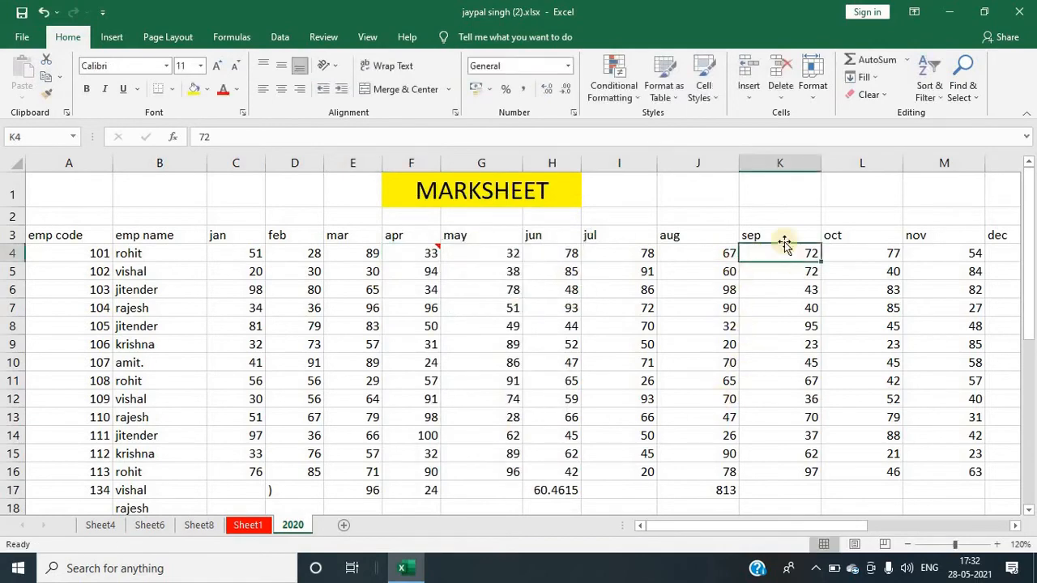
# Step: Insert a comment reading JHJHHJ on cell K4
pyautogui.rightClick(761, 255)
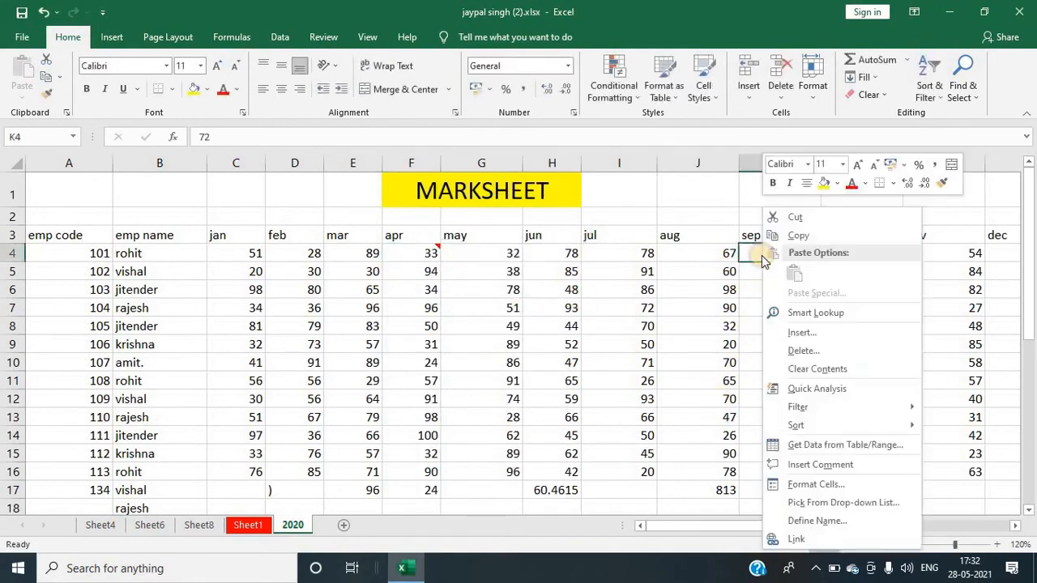
pyautogui.click(815, 466)
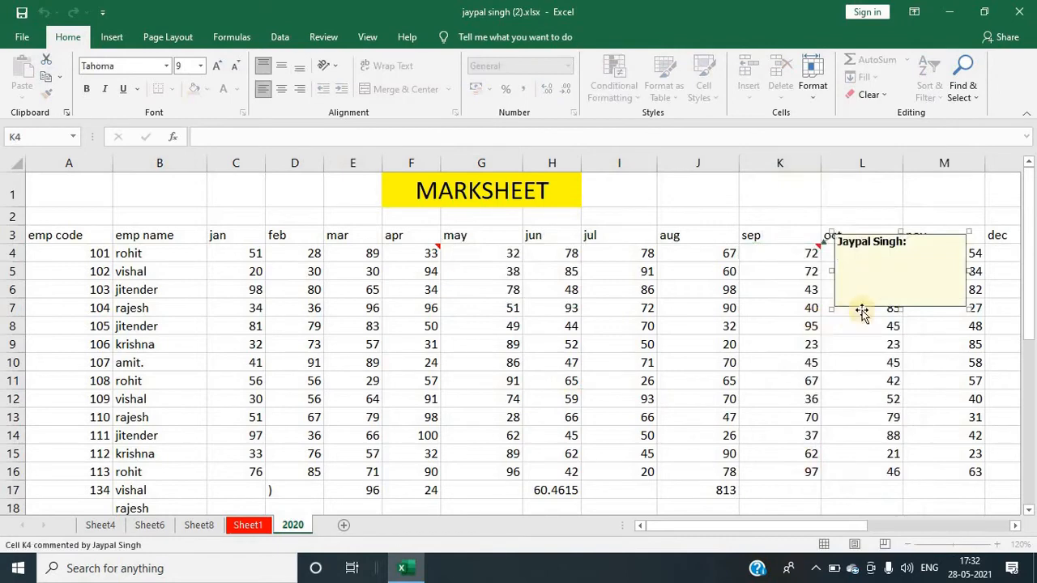
pyautogui.write('JHJHHJ')
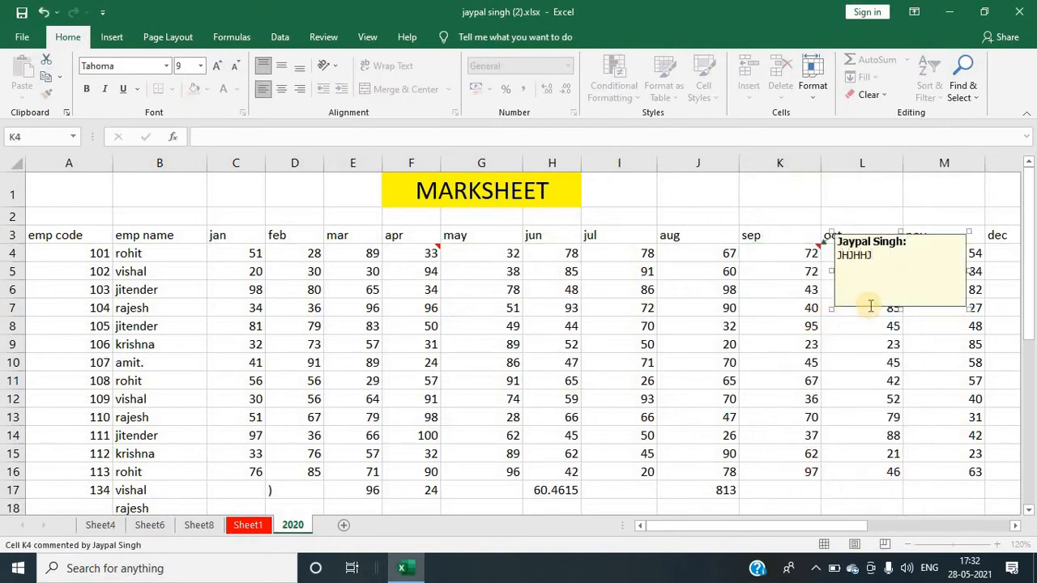
pyautogui.click(513, 343)
# Step: Select the entire 2020 worksheet and apply Clear Comments to remove all cell comments
pyautogui.click(417, 254)
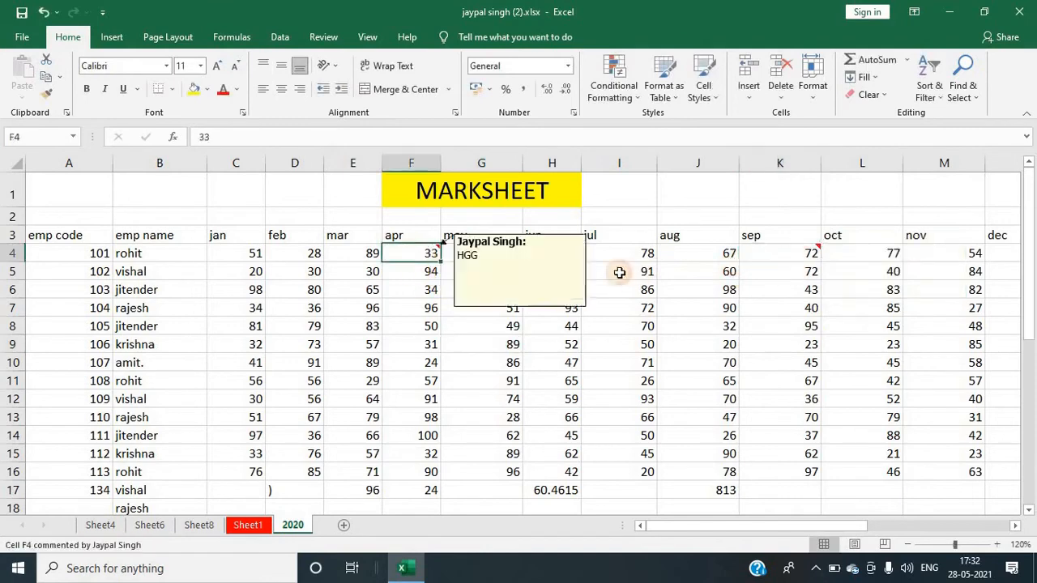
pyautogui.click(761, 256)
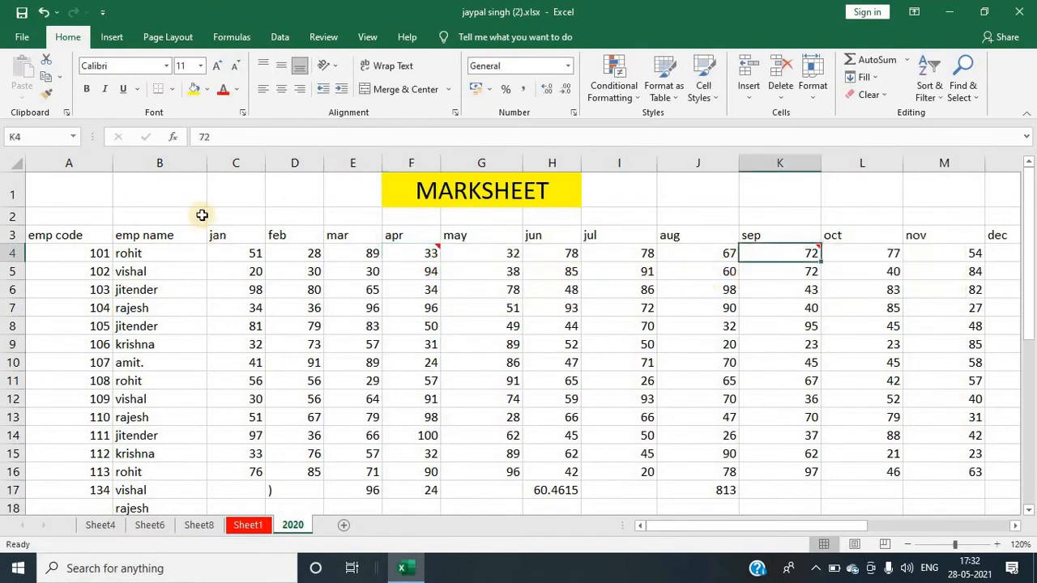
pyautogui.click(17, 165)
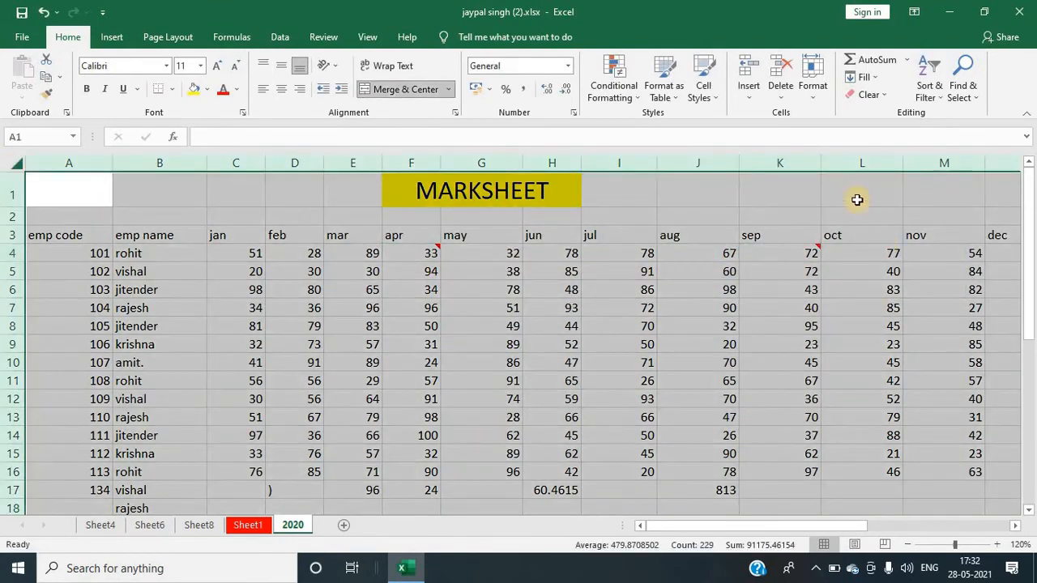
pyautogui.click(886, 99)
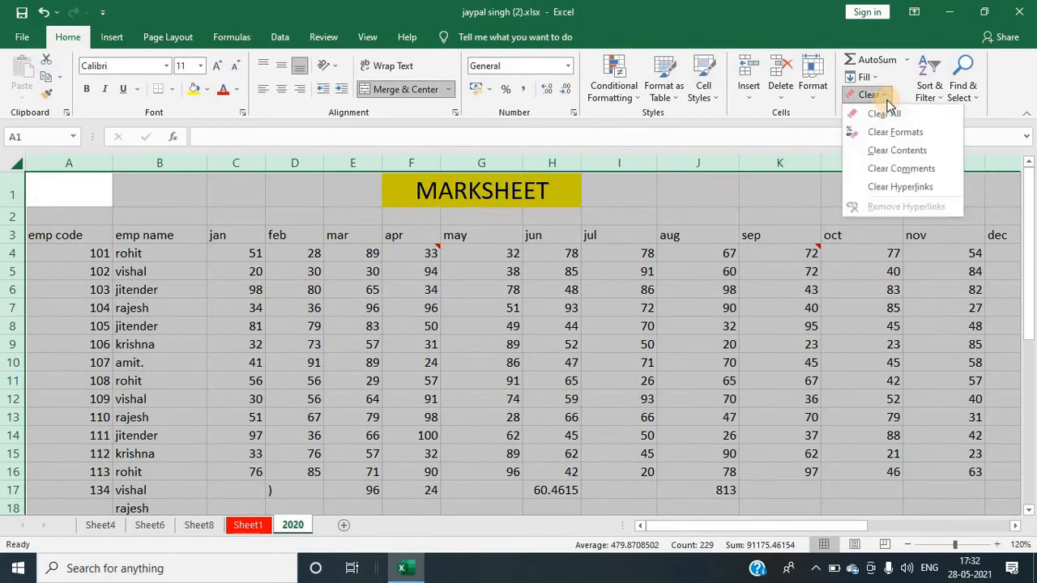
pyautogui.click(907, 168)
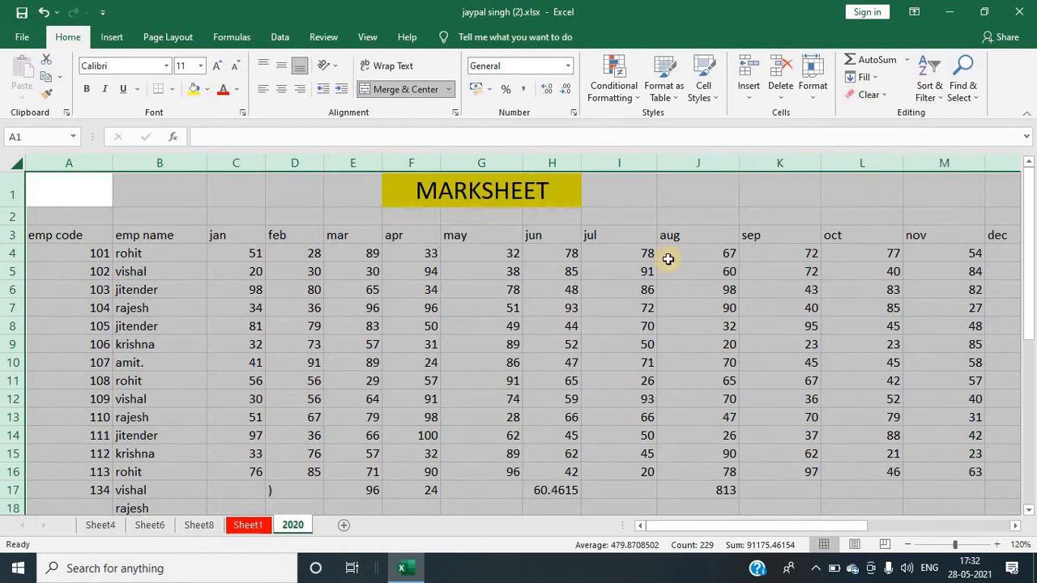
pyautogui.click(418, 286)
pyautogui.click(413, 269)
pyautogui.click(844, 271)
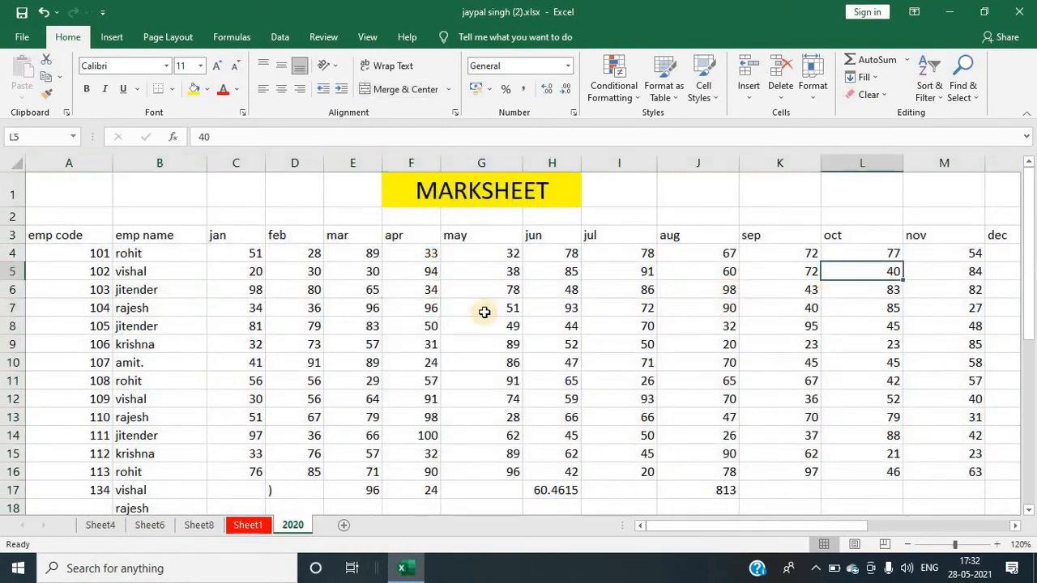
pyautogui.click(484, 312)
pyautogui.click(422, 292)
pyautogui.click(470, 361)
pyautogui.click(456, 313)
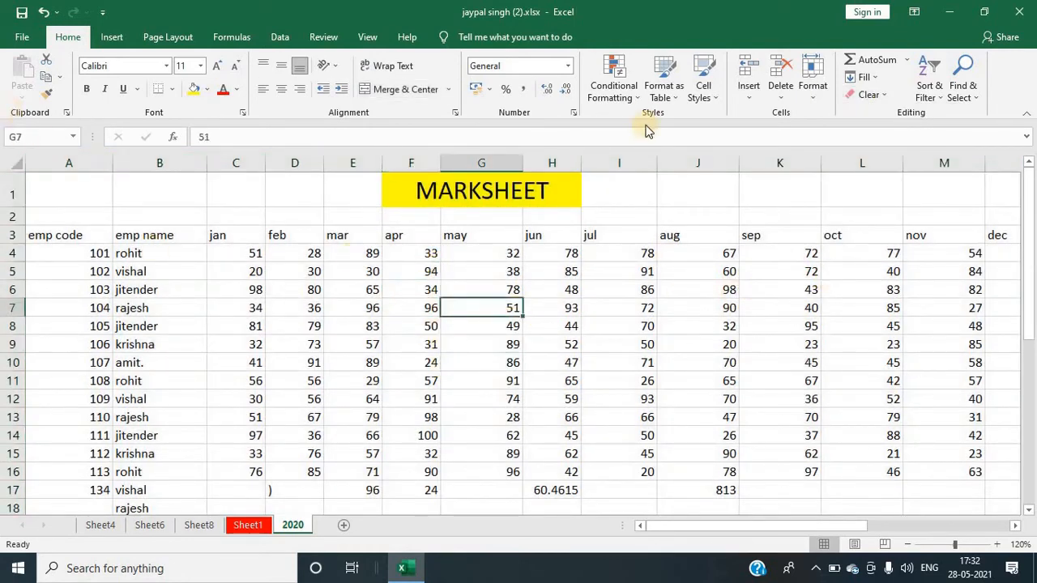
pyautogui.click(883, 95)
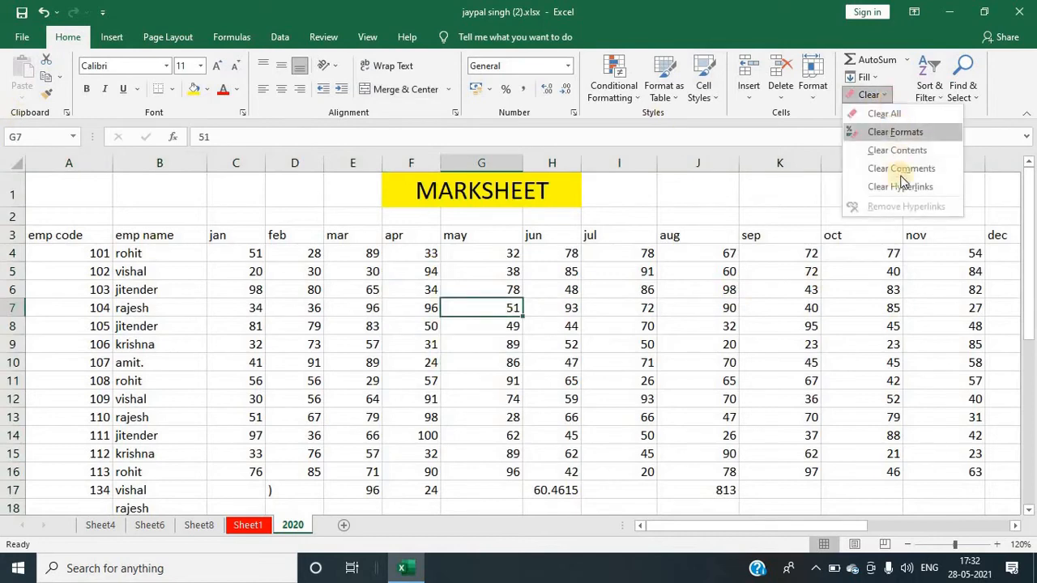
pyautogui.click(244, 239)
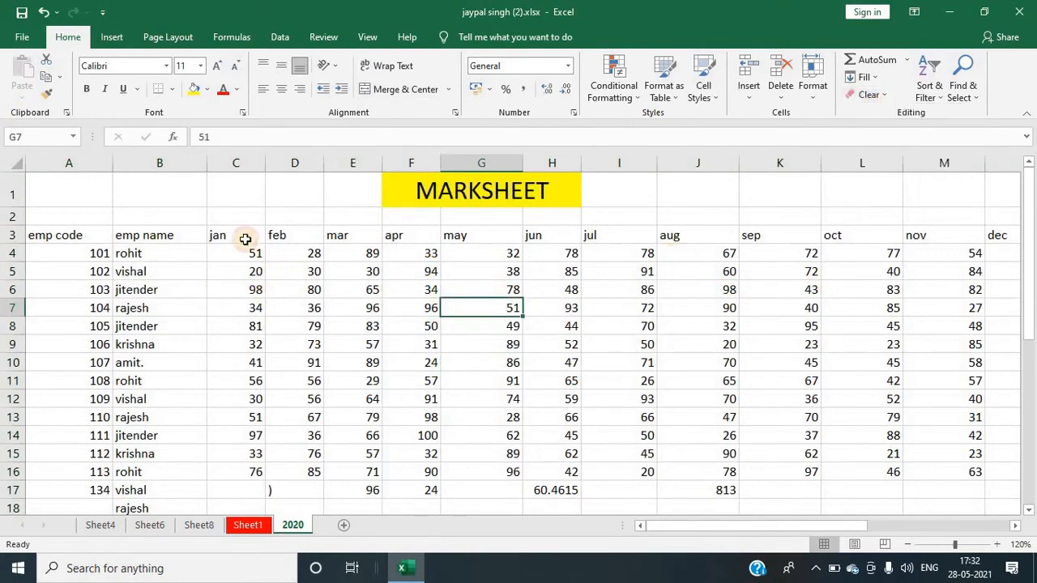
pyautogui.click(646, 219)
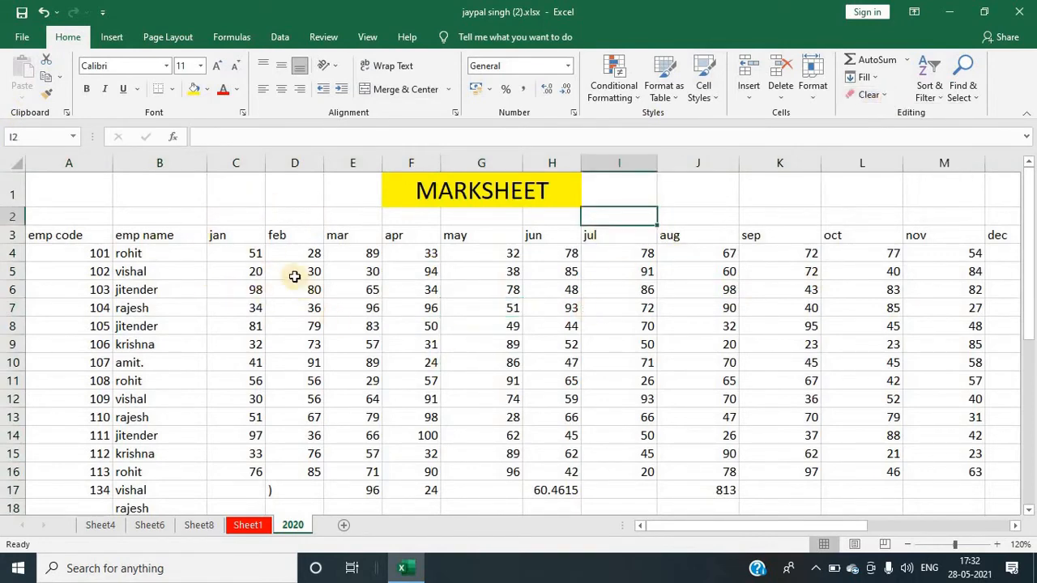
pyautogui.click(473, 329)
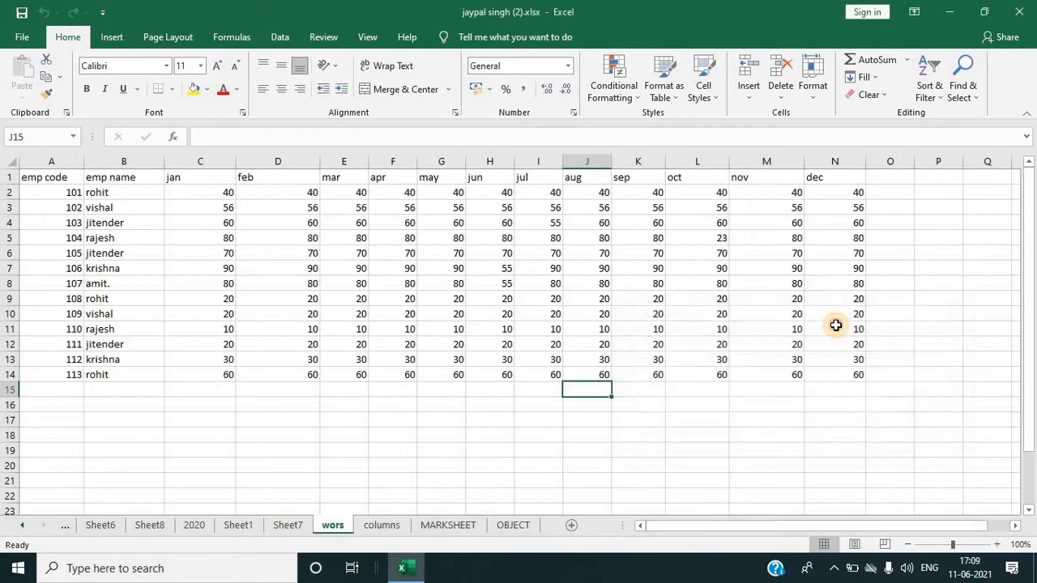
# Step: Search the wors sheet for rohit using Find and Replace and jump to the next match
pyautogui.click(837, 329)
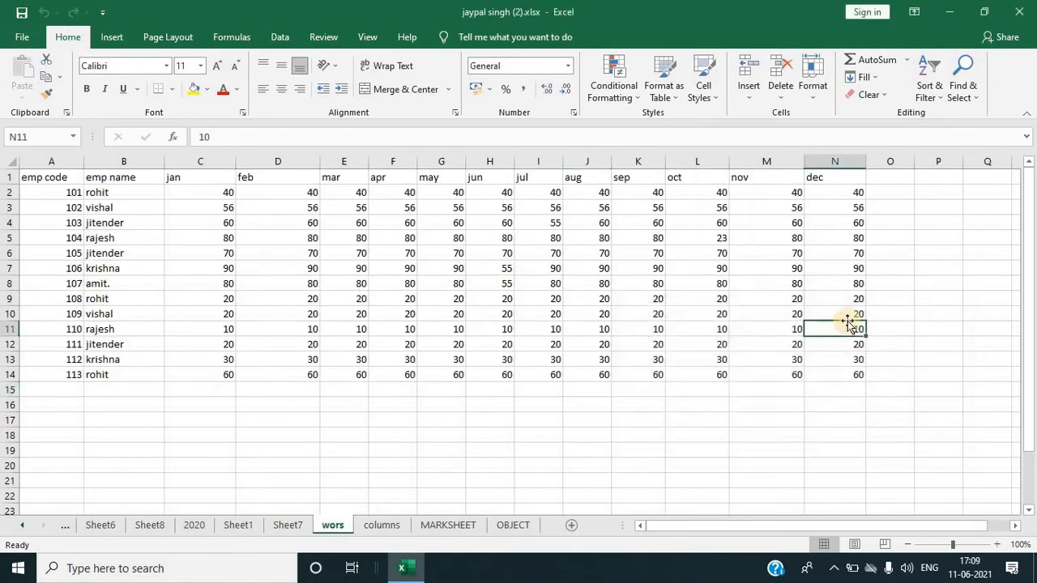
pyautogui.click(964, 95)
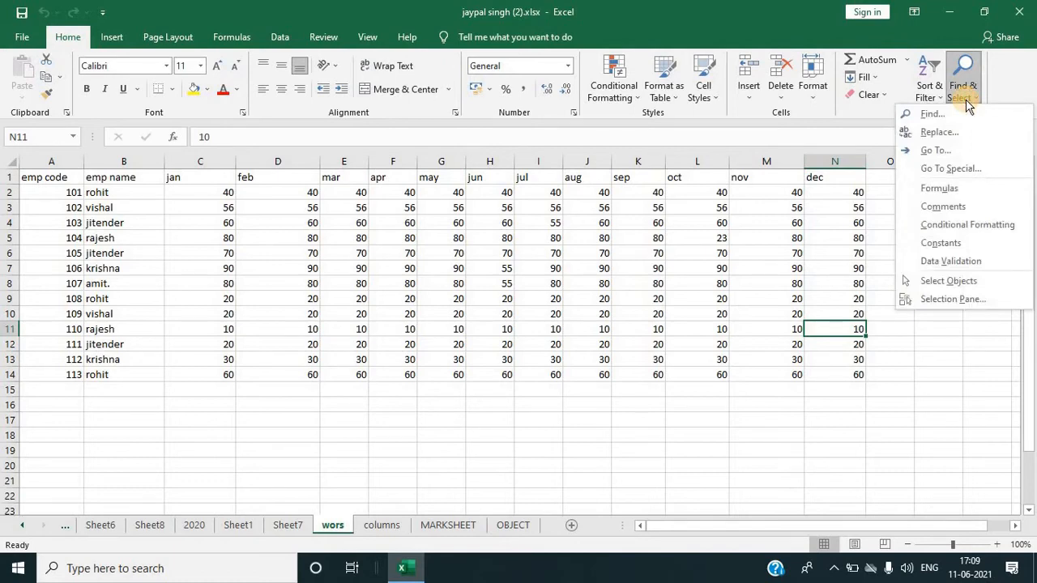
pyautogui.click(425, 354)
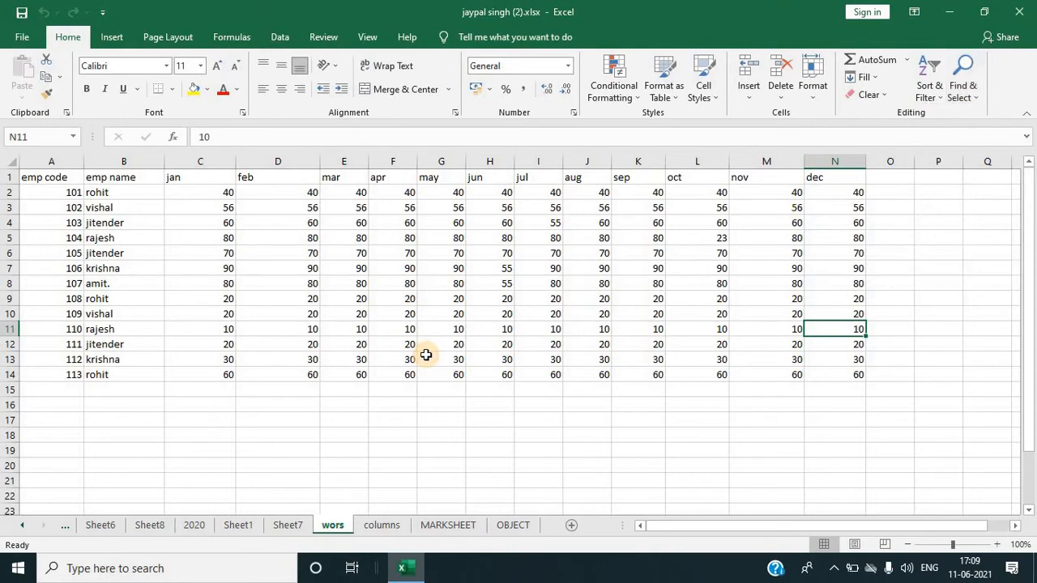
pyautogui.hotkey('ctrl', 'f')
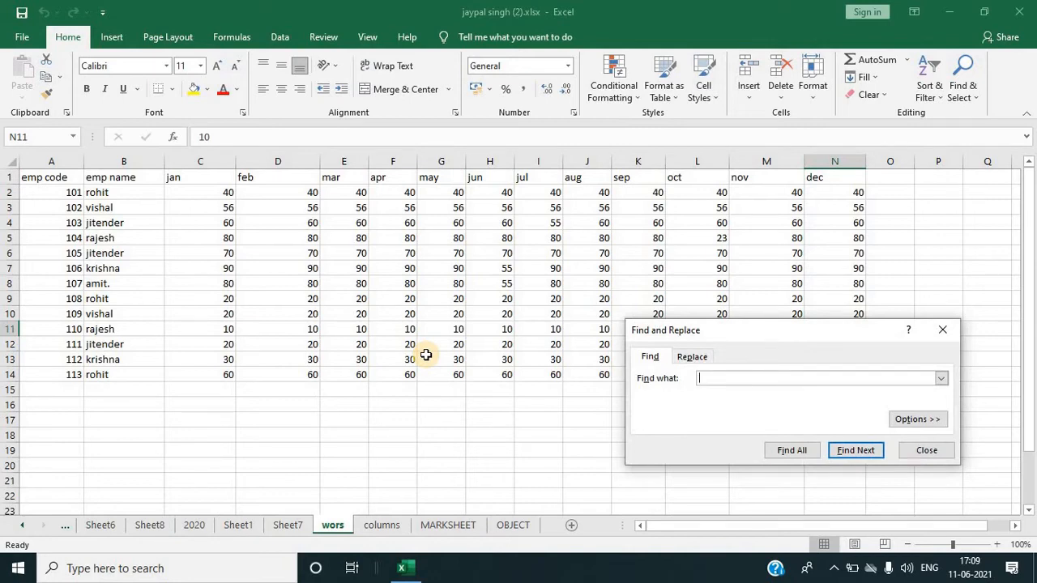
pyautogui.write('rohit')
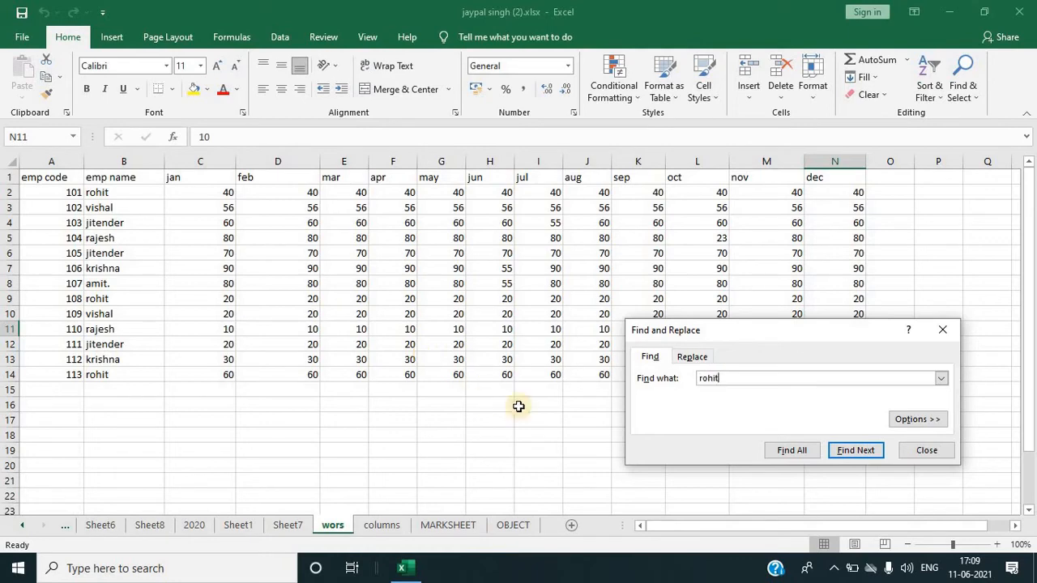
pyautogui.click(857, 453)
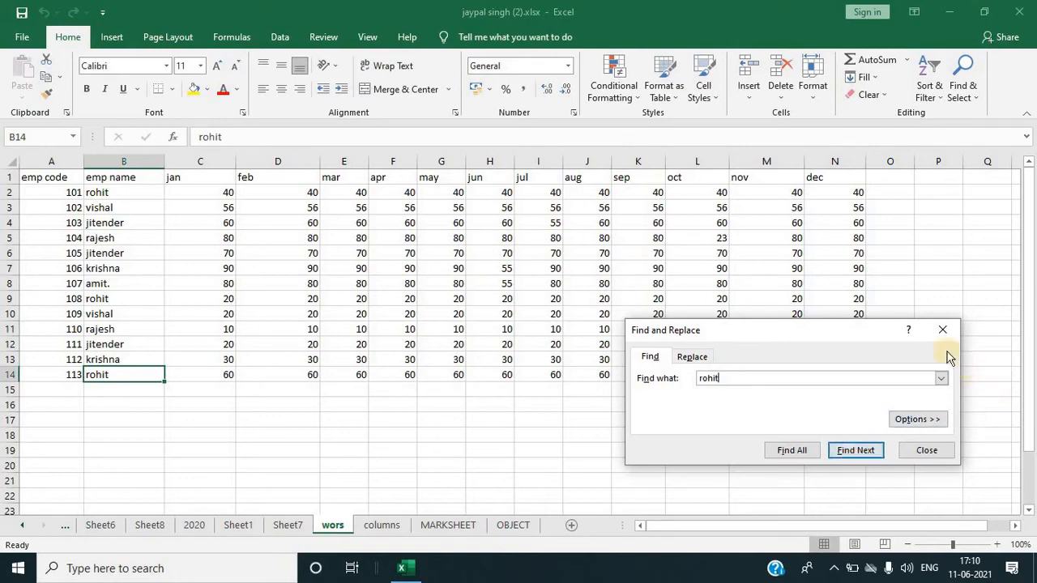
pyautogui.click(942, 330)
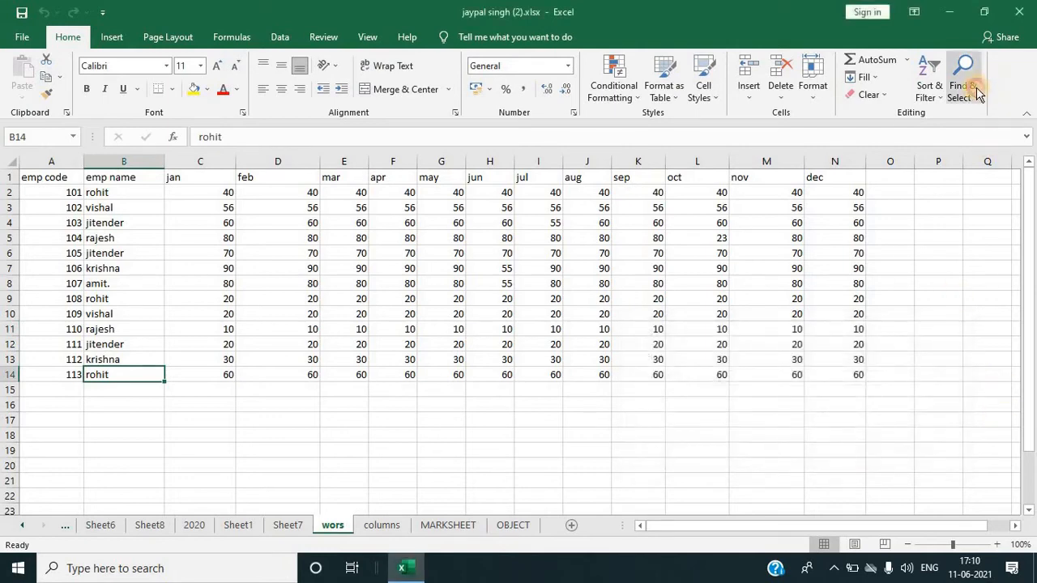
pyautogui.click(972, 86)
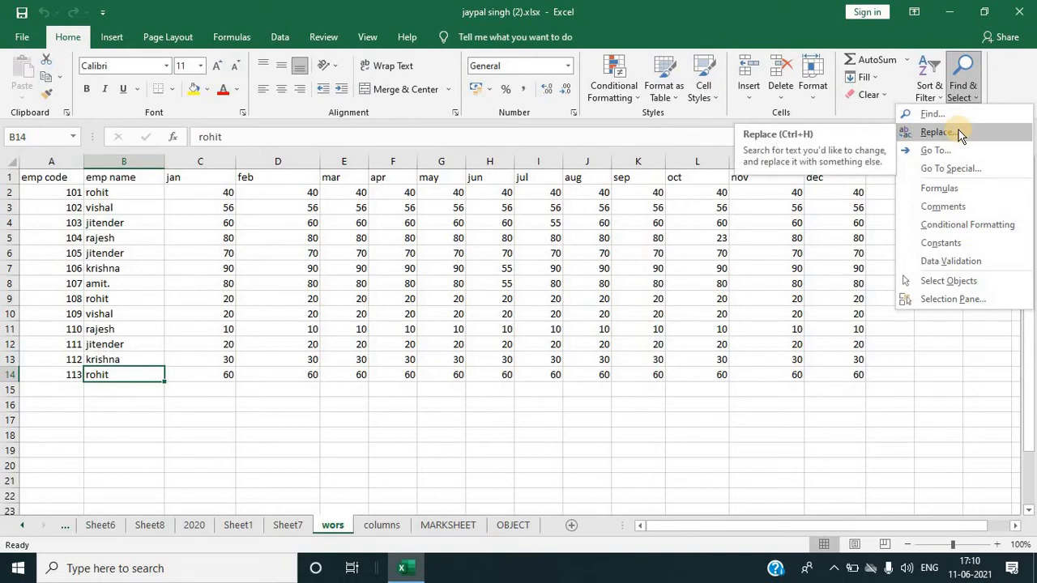
pyautogui.click(120, 193)
pyautogui.click(114, 195)
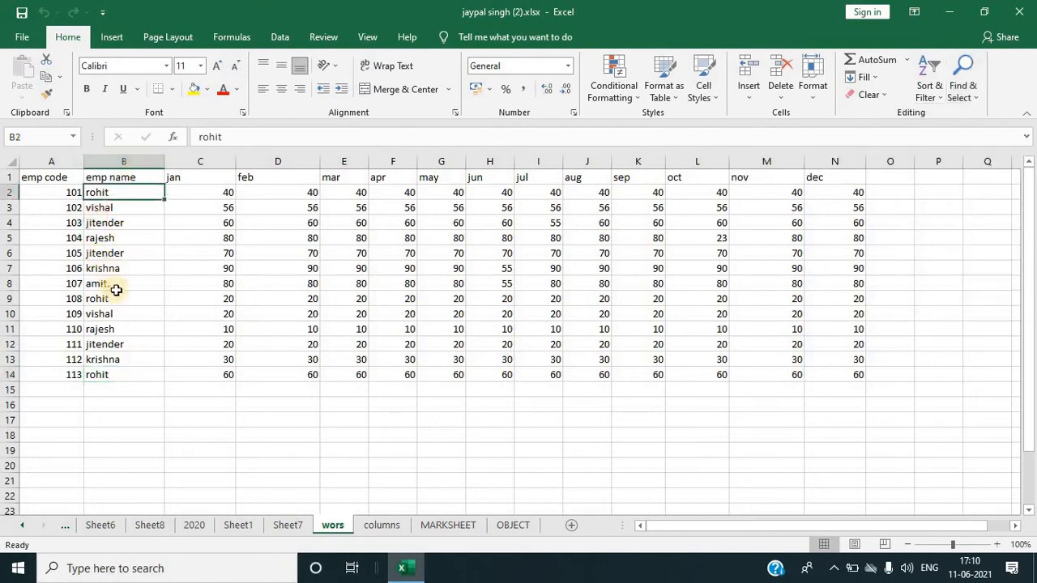
pyautogui.click(121, 328)
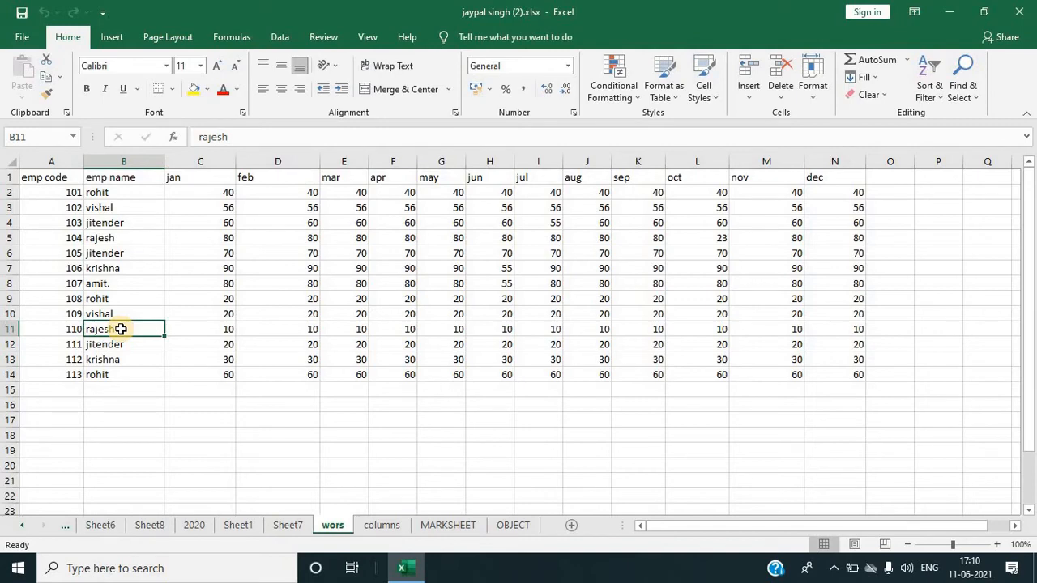
# Step: Select the emp name column and replace every rohit with mohit using Replace All
pyautogui.click(108, 161)
pyautogui.click(963, 87)
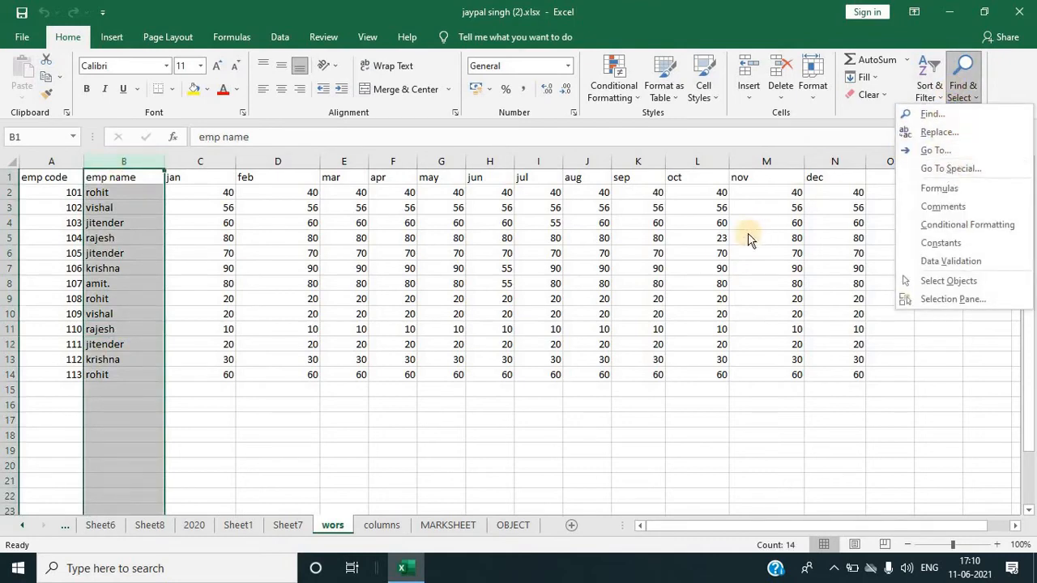
pyautogui.click(651, 315)
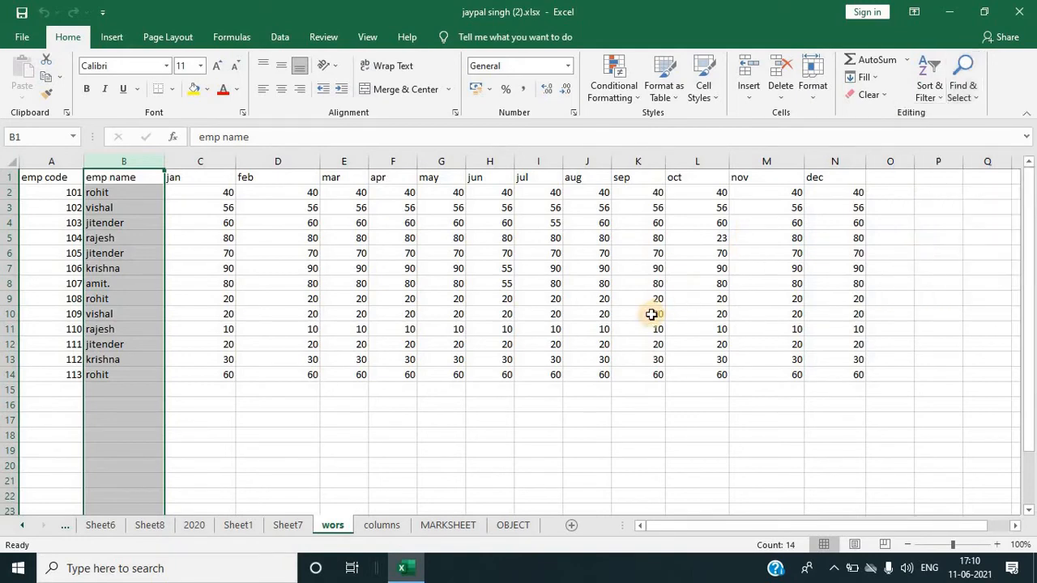
pyautogui.hotkey('ctrl', 'h')
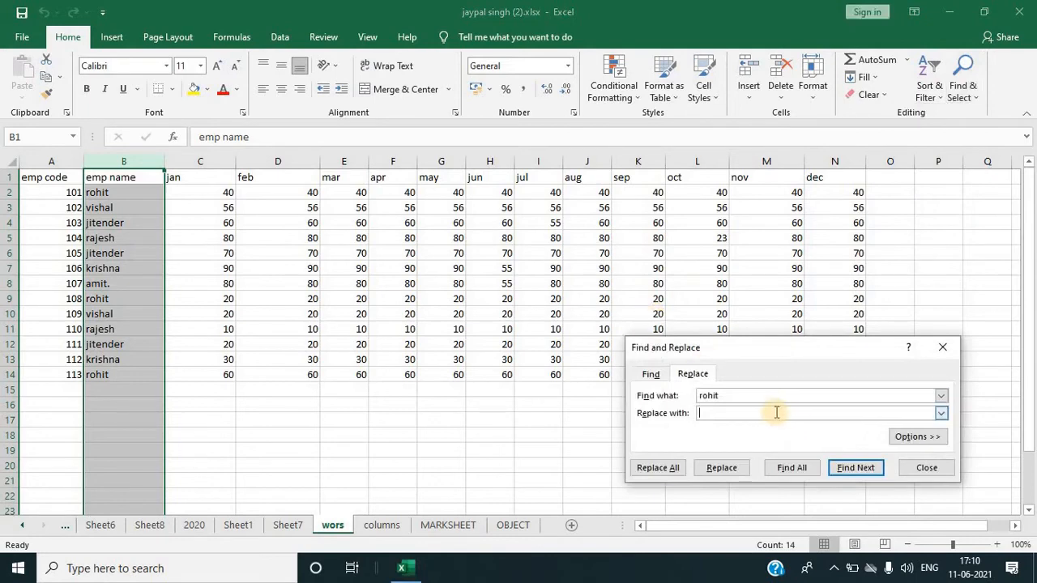
pyautogui.click(751, 398)
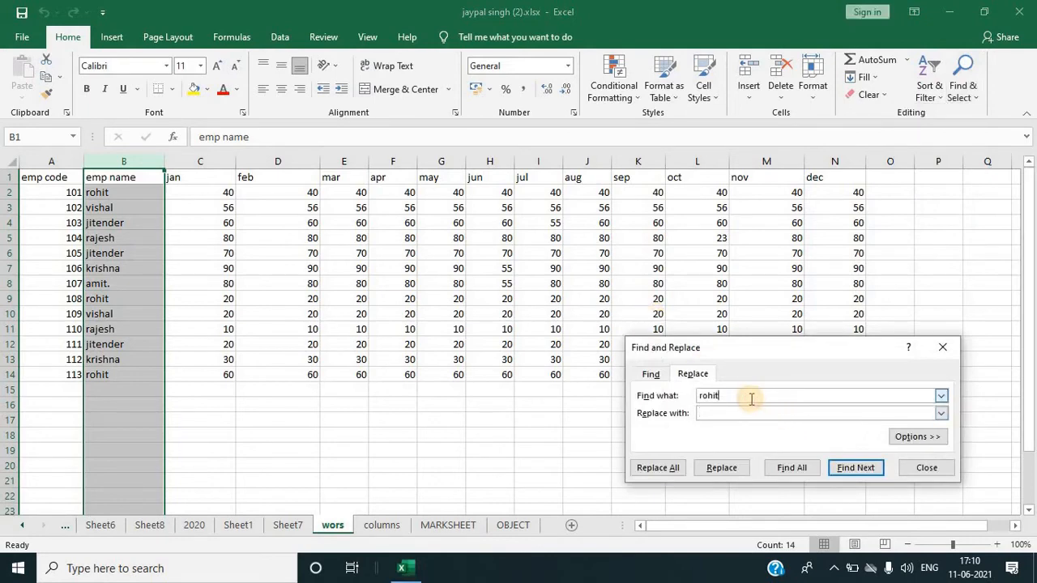
pyautogui.click(725, 414)
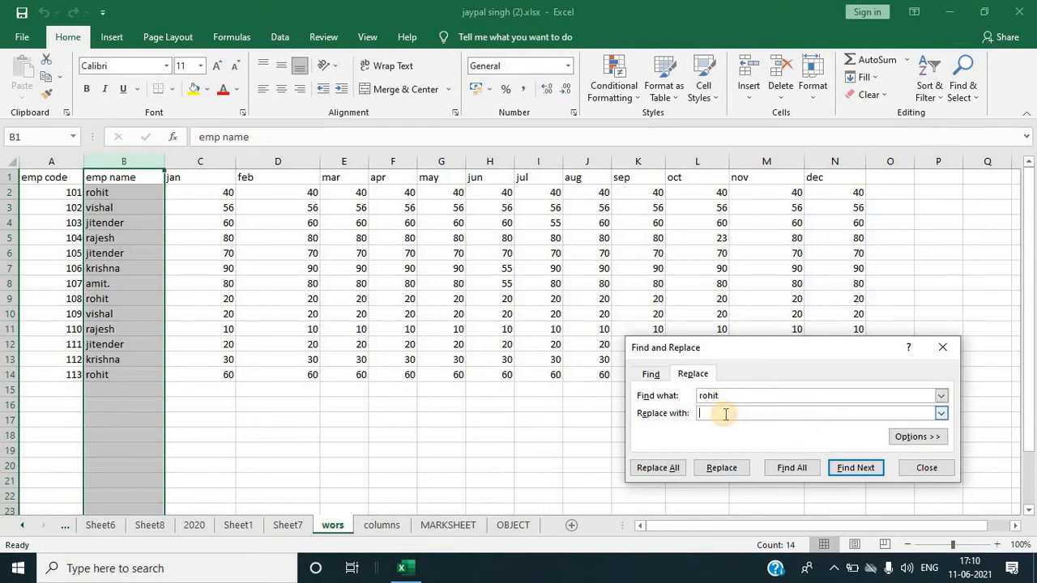
pyautogui.write('mohit')
pyautogui.click(641, 474)
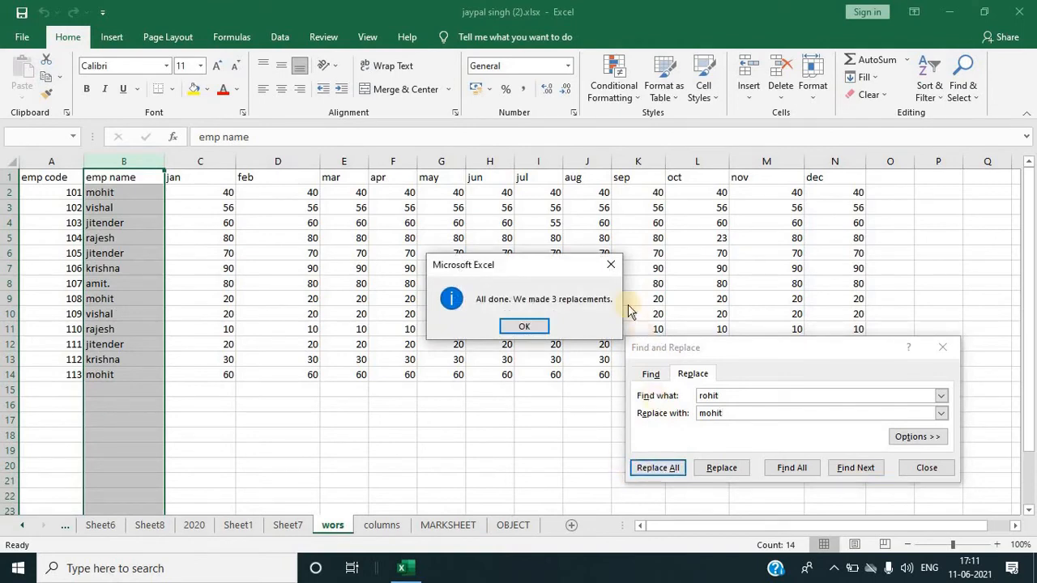
pyautogui.click(612, 268)
pyautogui.click(940, 347)
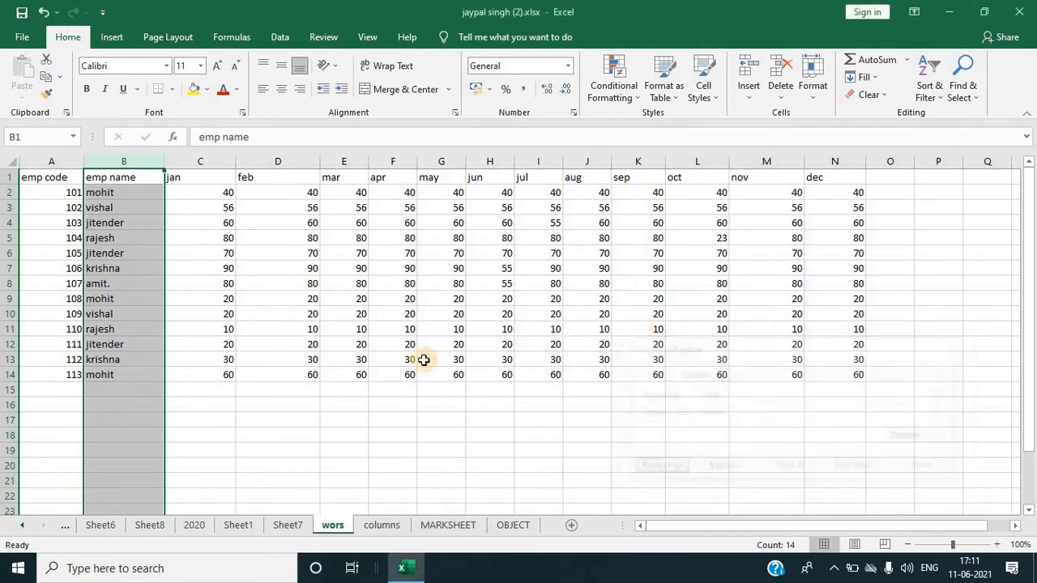
# Step: Jump to cell A2 using the Go To command
pyautogui.click(423, 359)
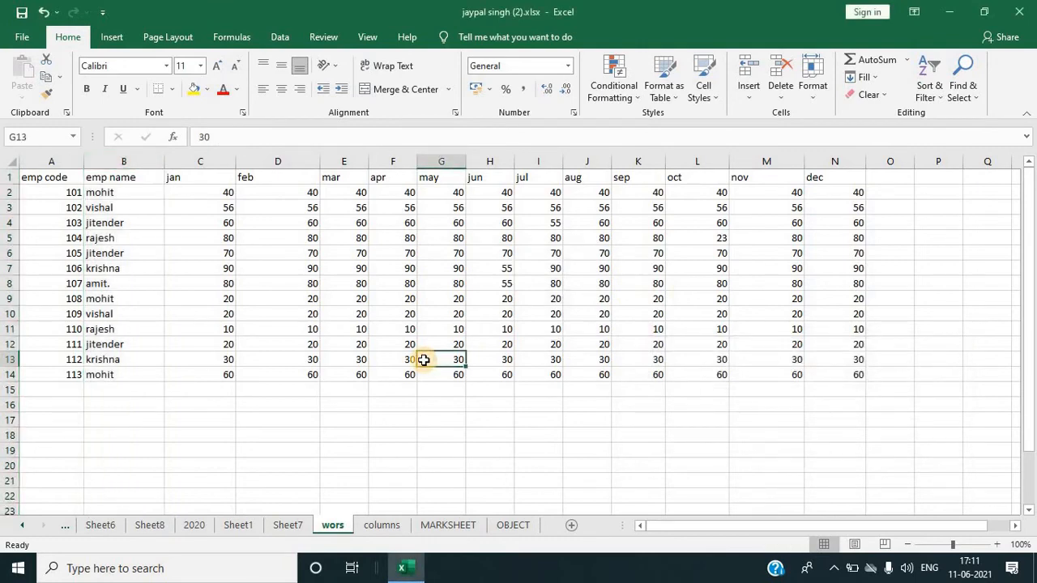
pyautogui.click(972, 98)
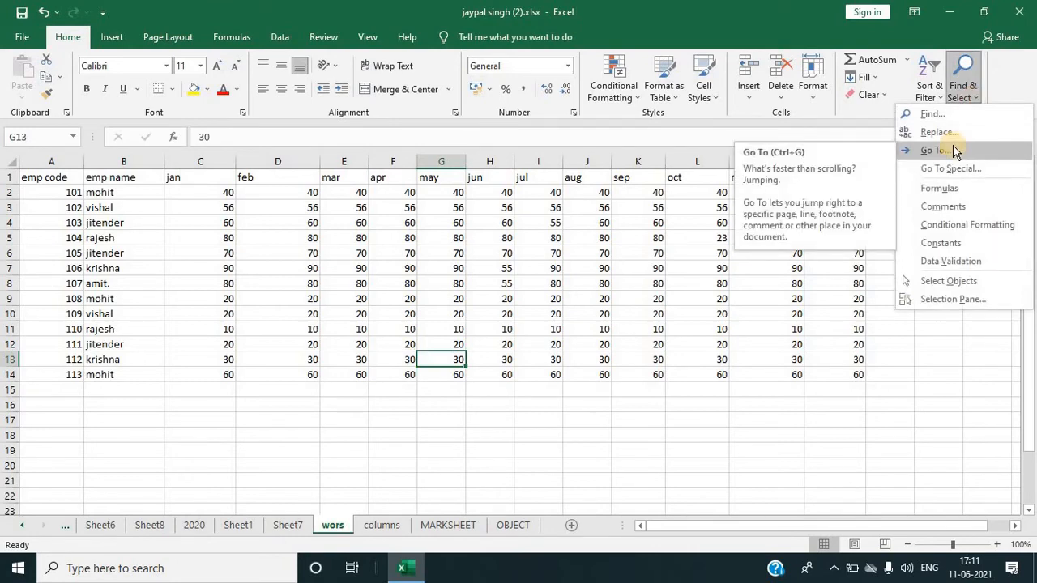
pyautogui.click(453, 359)
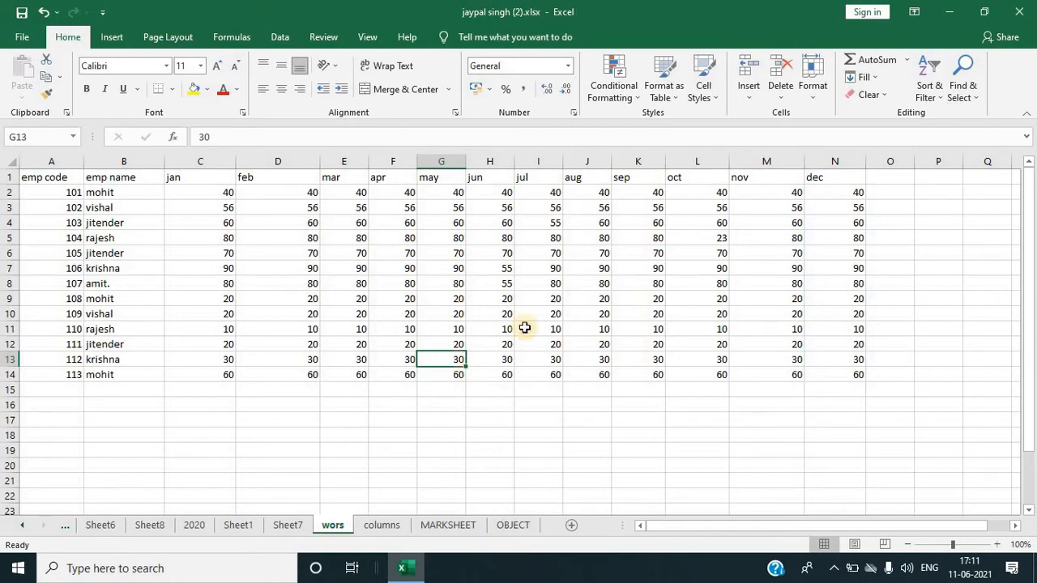
pyautogui.click(964, 85)
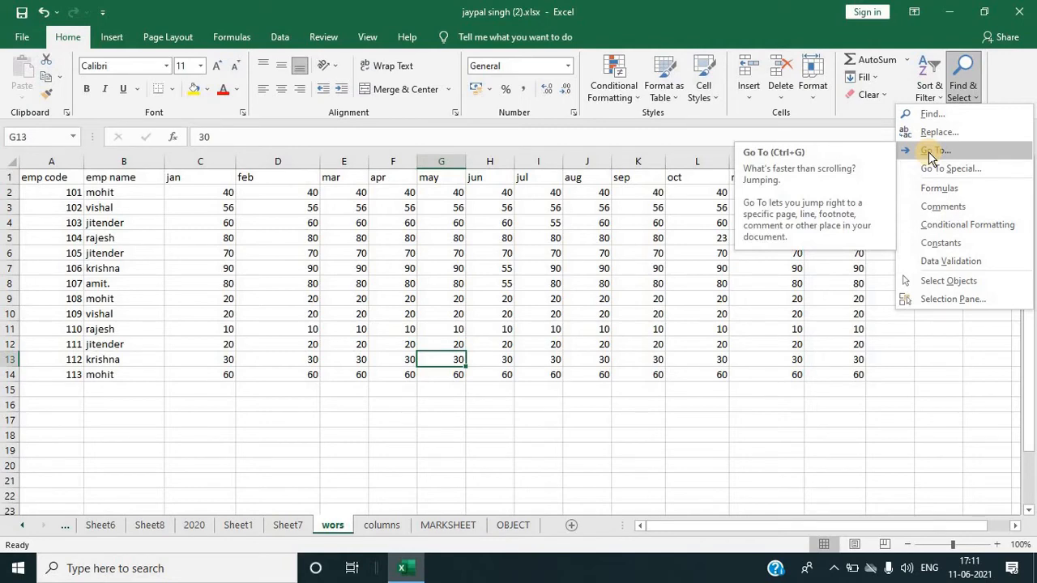
pyautogui.click(932, 152)
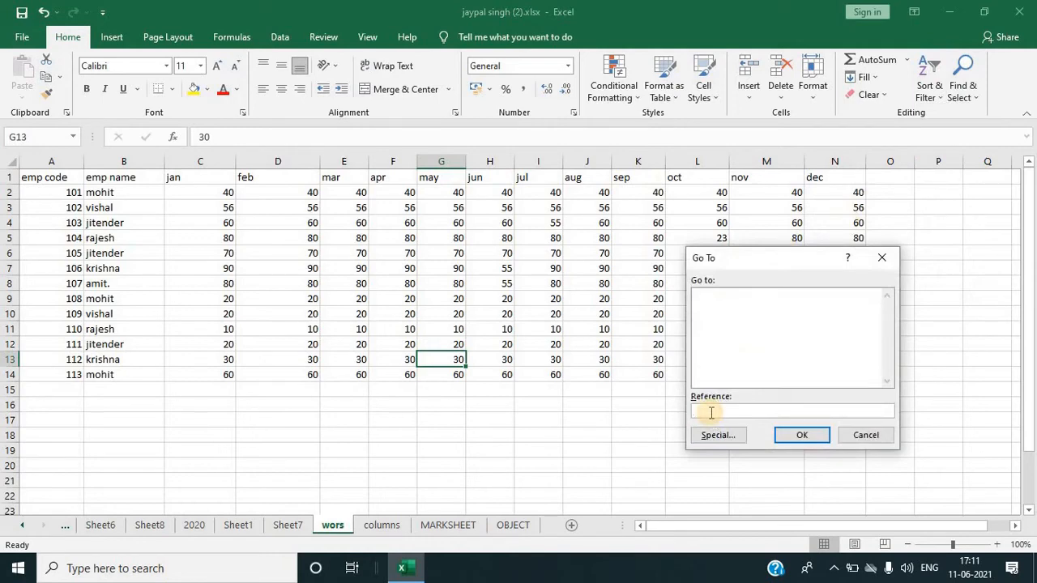
pyautogui.write('a2')
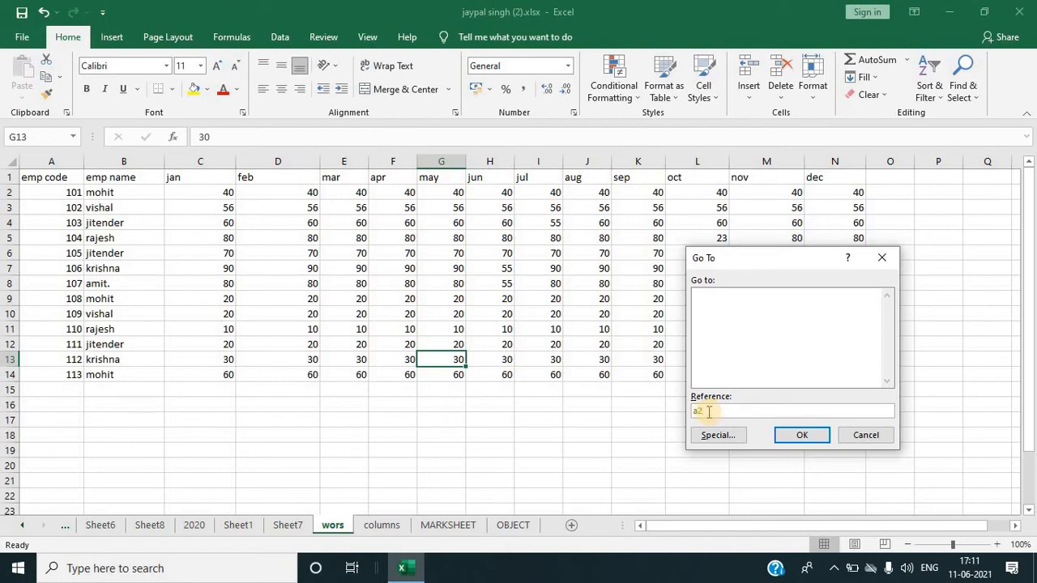
pyautogui.click(802, 437)
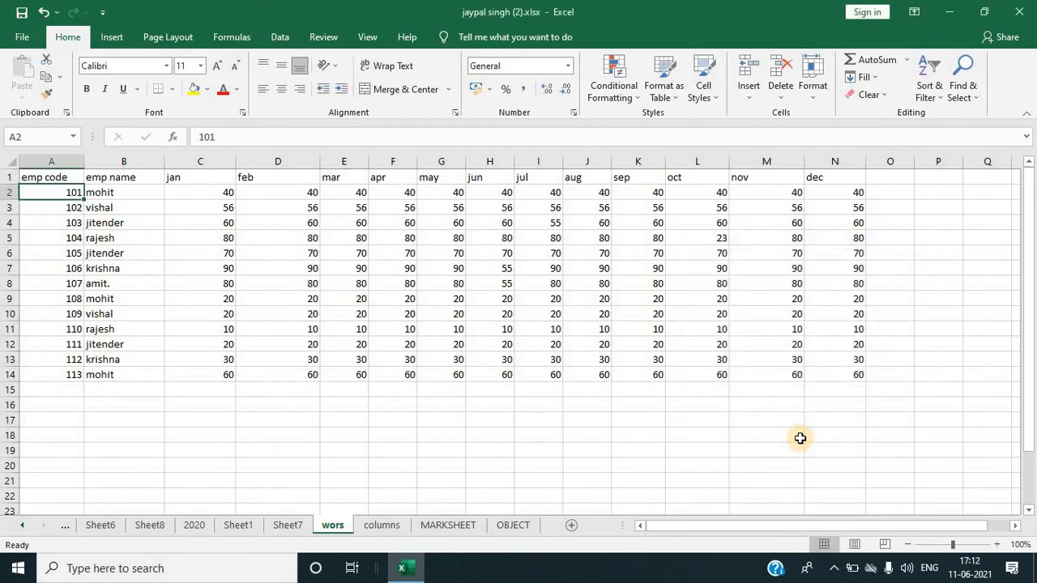
pyautogui.click(964, 93)
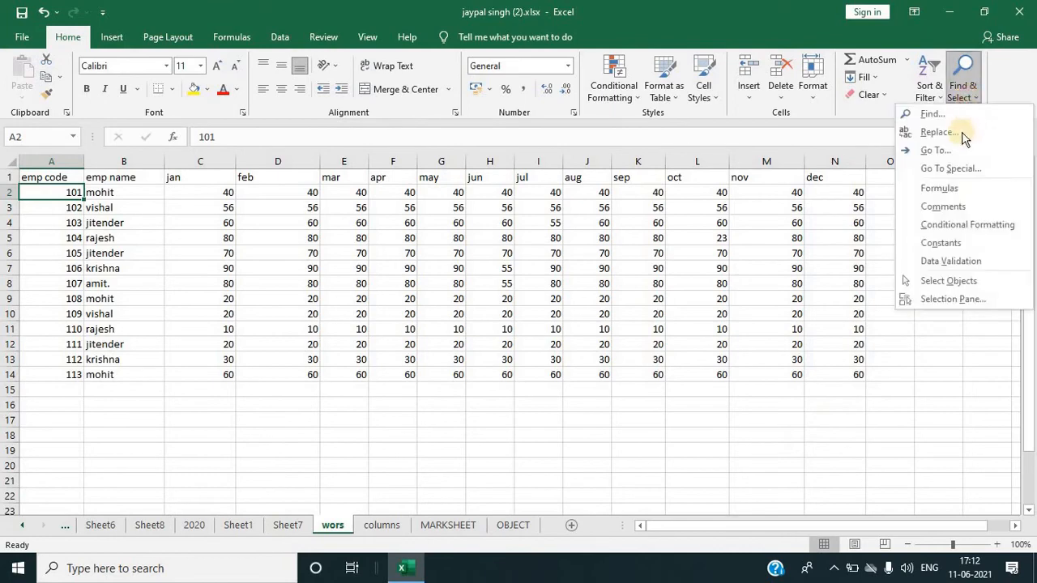
pyautogui.click(950, 172)
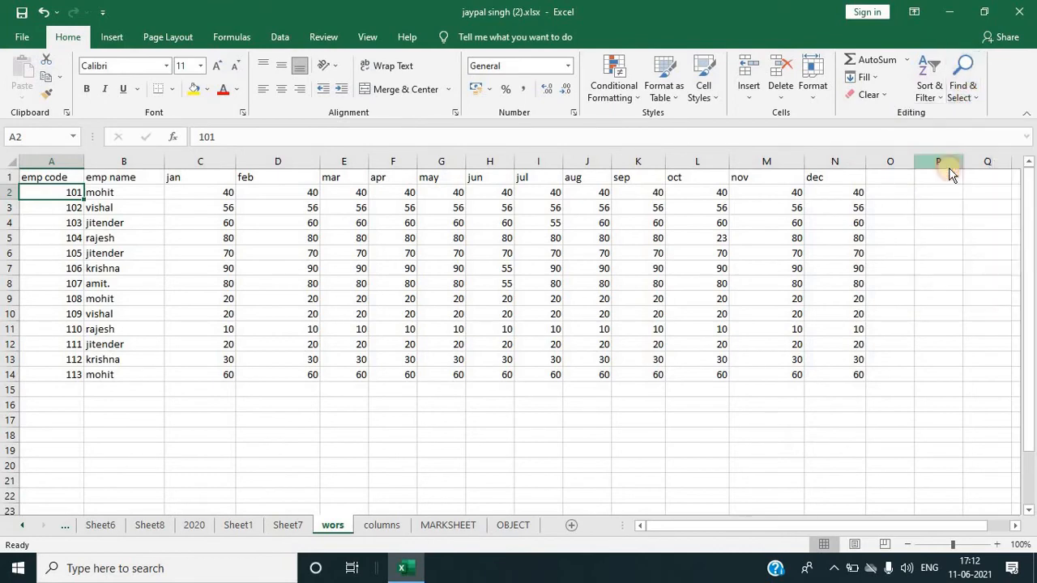
pyautogui.moveTo(778, 232); pyautogui.dragTo(792, 228)
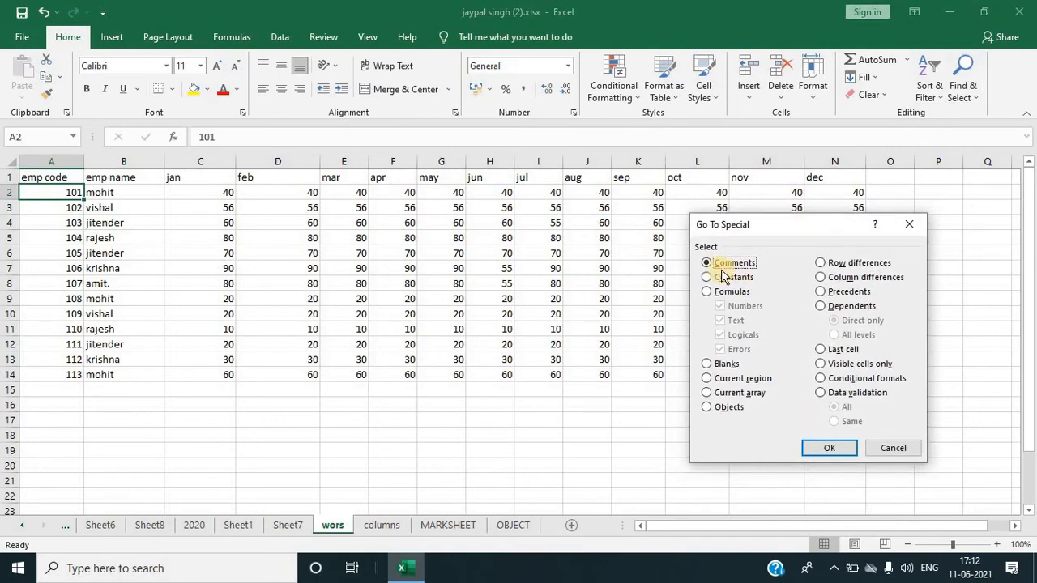
pyautogui.click(903, 224)
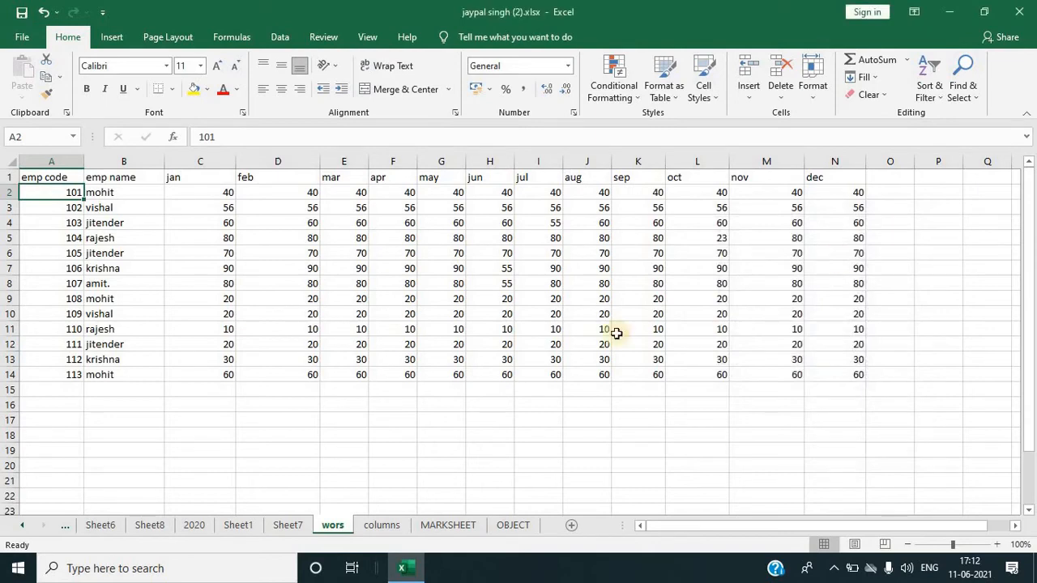
# Step: Insert a comment reading fghfghfg on cell H3
pyautogui.rightClick(285, 198)
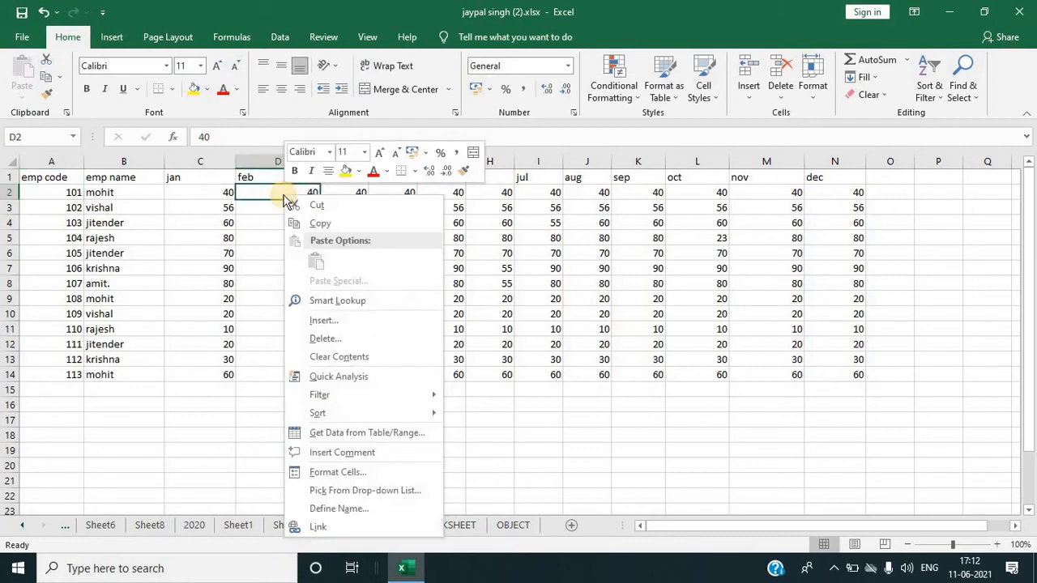
pyautogui.rightClick(485, 208)
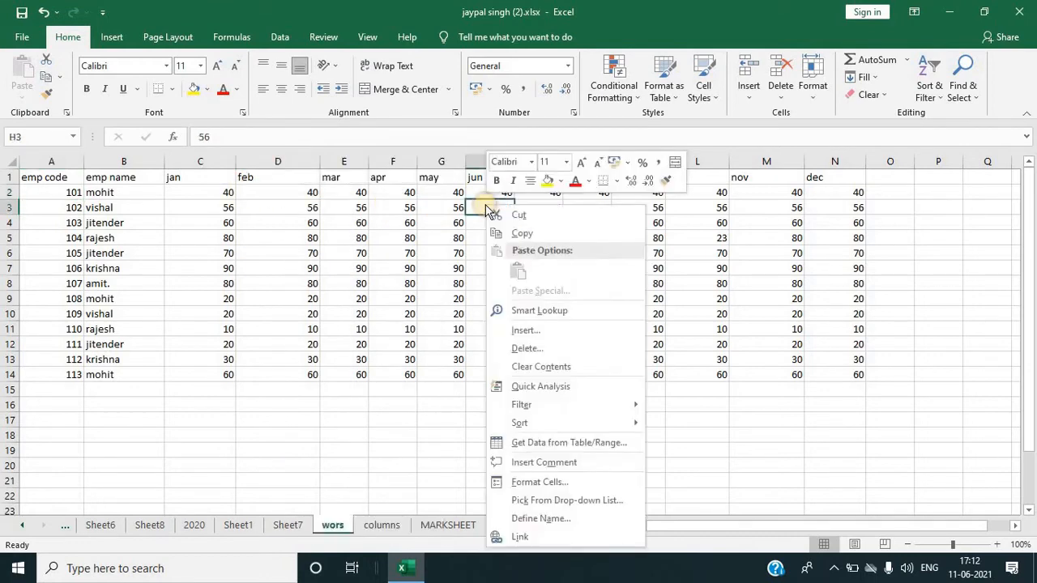
pyautogui.click(538, 465)
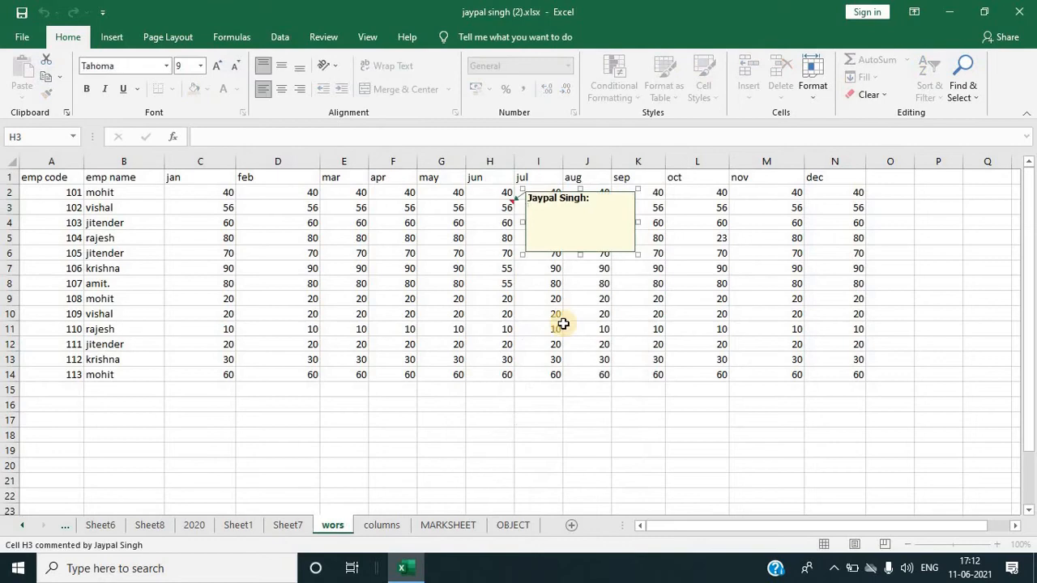
pyautogui.write('fghfghfg')
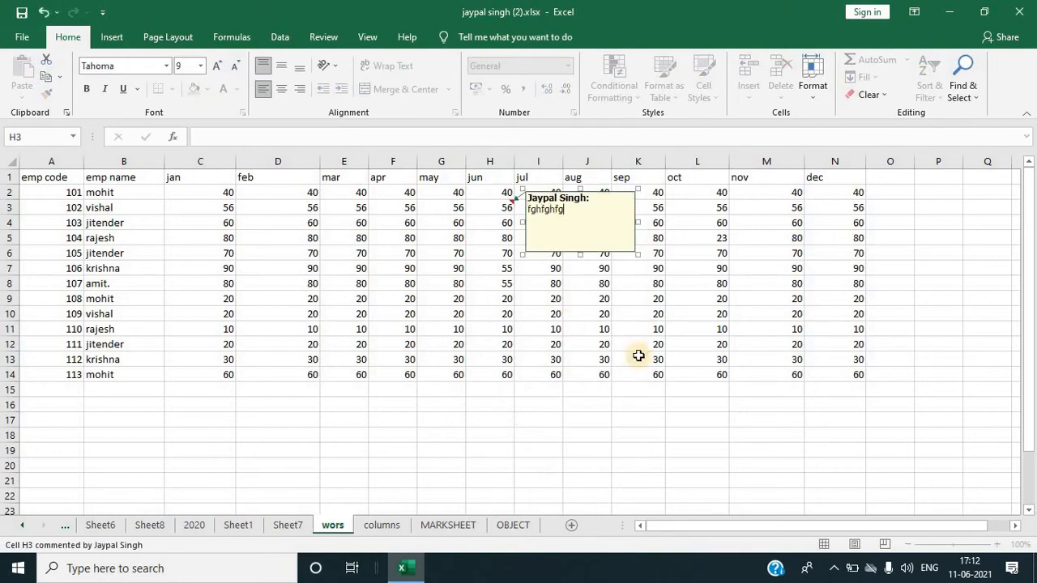
pyautogui.click(822, 346)
# Step: Select all commented cells using Go To Special with the Comments option
pyautogui.click(918, 331)
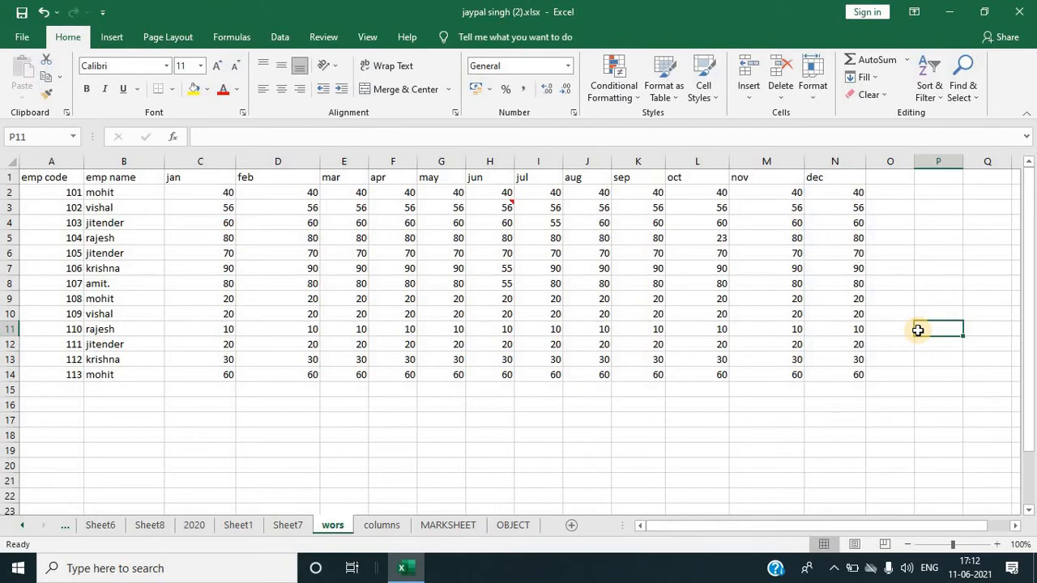
pyautogui.click(962, 89)
pyautogui.click(955, 167)
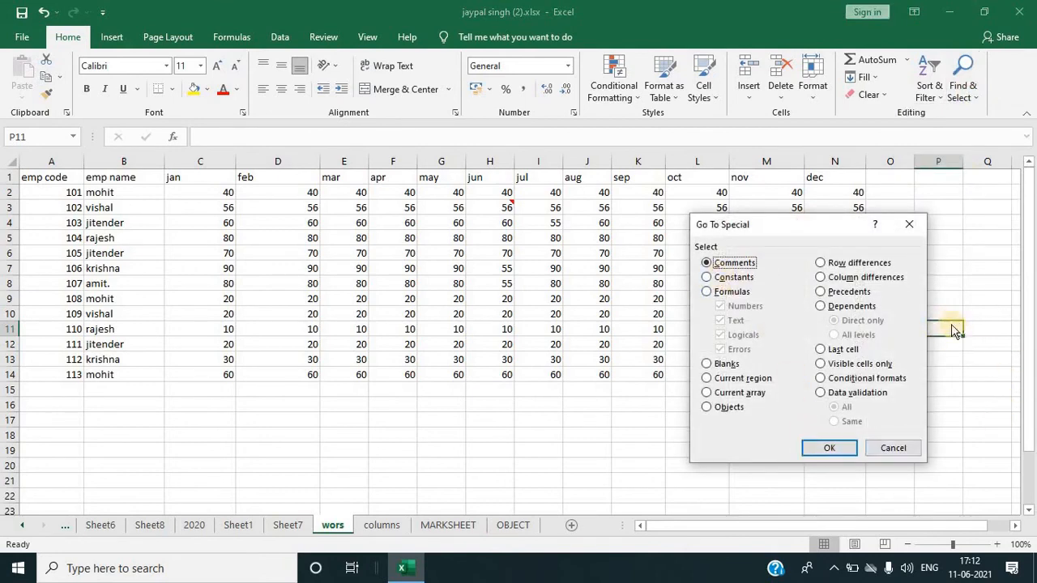
pyautogui.click(849, 447)
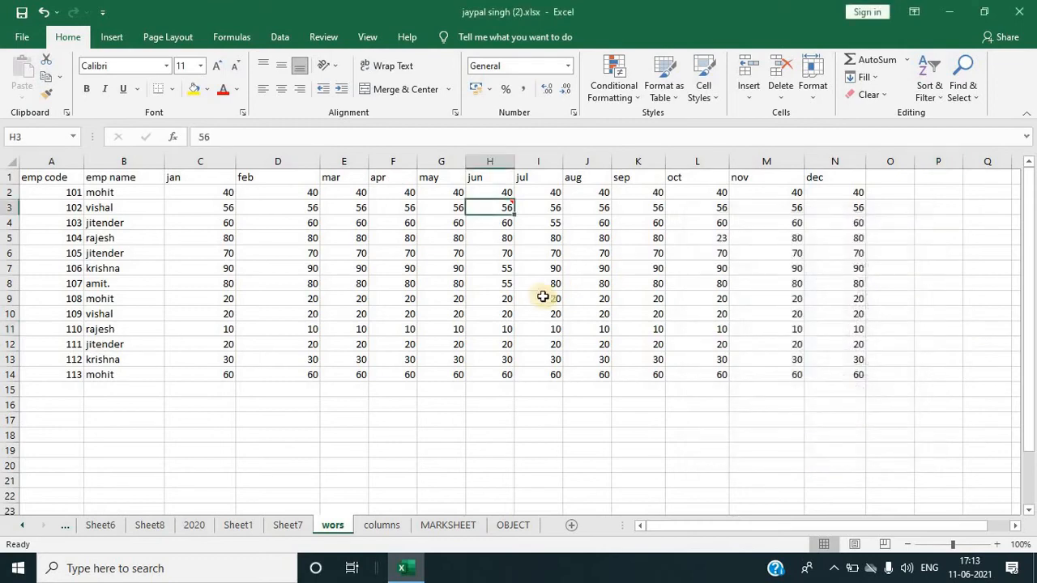
# Step: Open Go To Special again and choose the Constants option to select constant cells
pyautogui.click(773, 238)
pyautogui.click(954, 87)
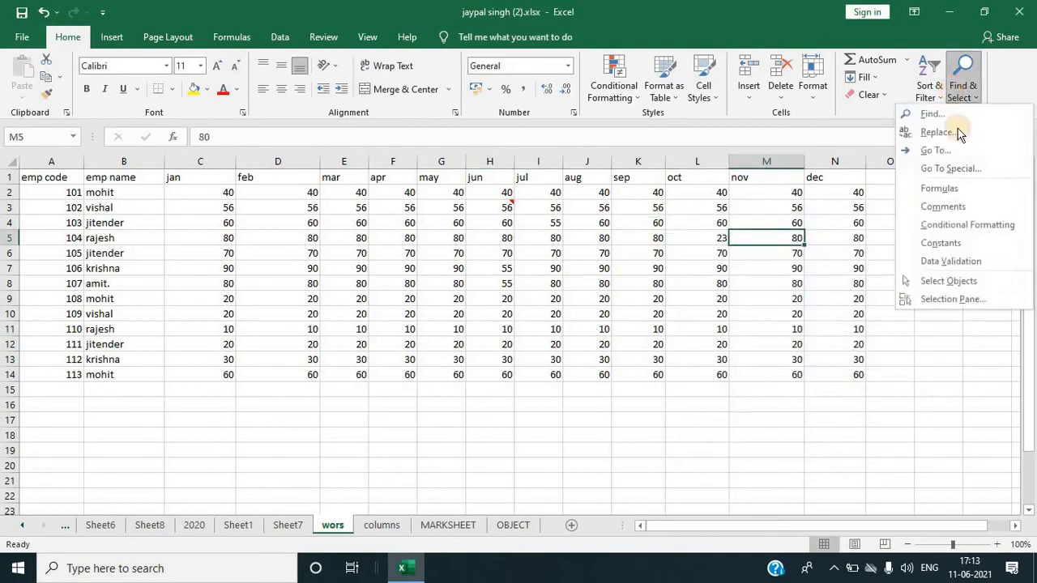
pyautogui.click(951, 168)
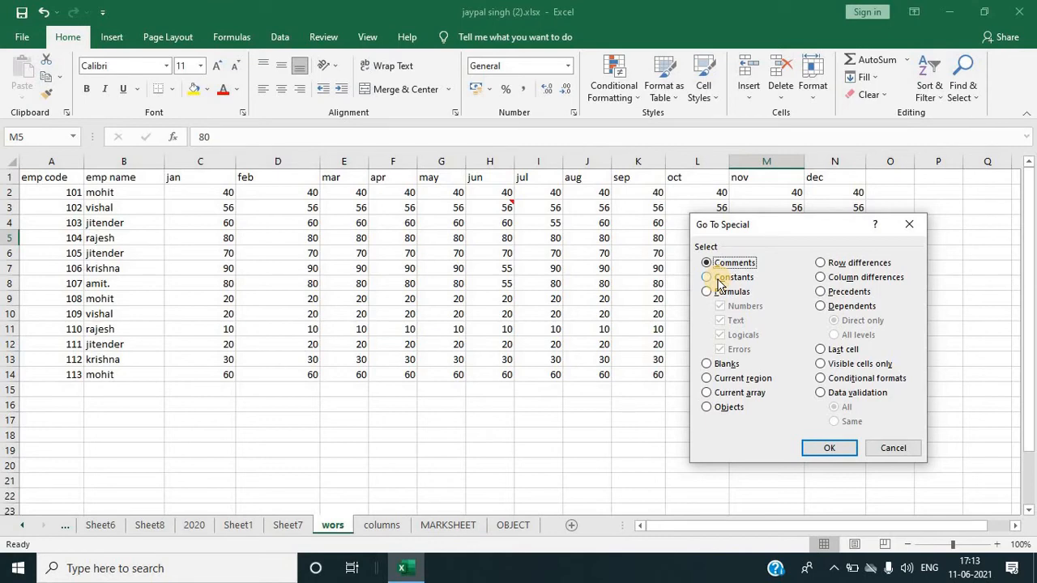
pyautogui.click(716, 277)
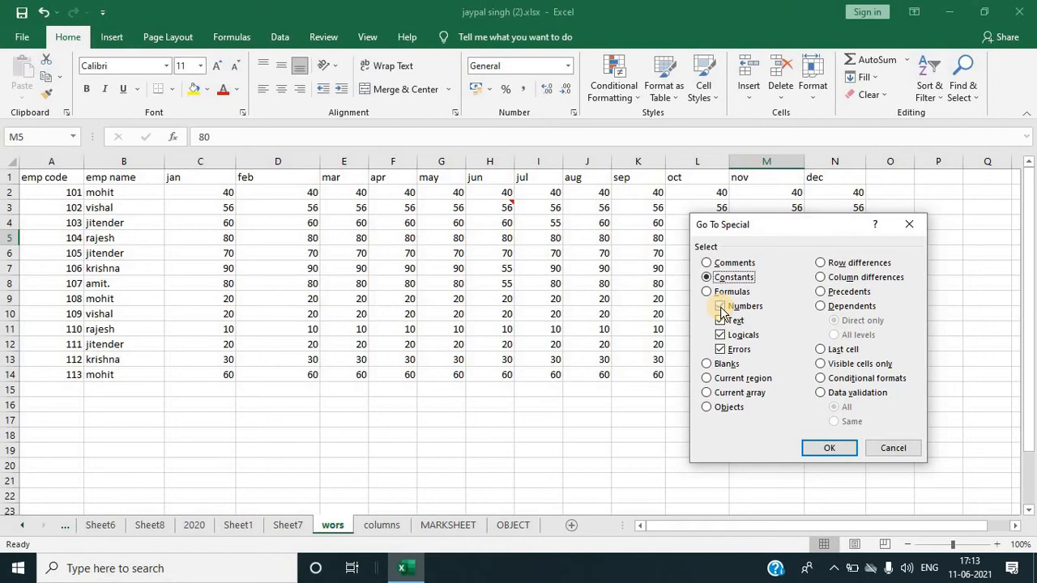
# Step: Select only the text constants on the wors sheet with Go To Special, clearing Numbers, Logicals and Errors
pyautogui.click(720, 308)
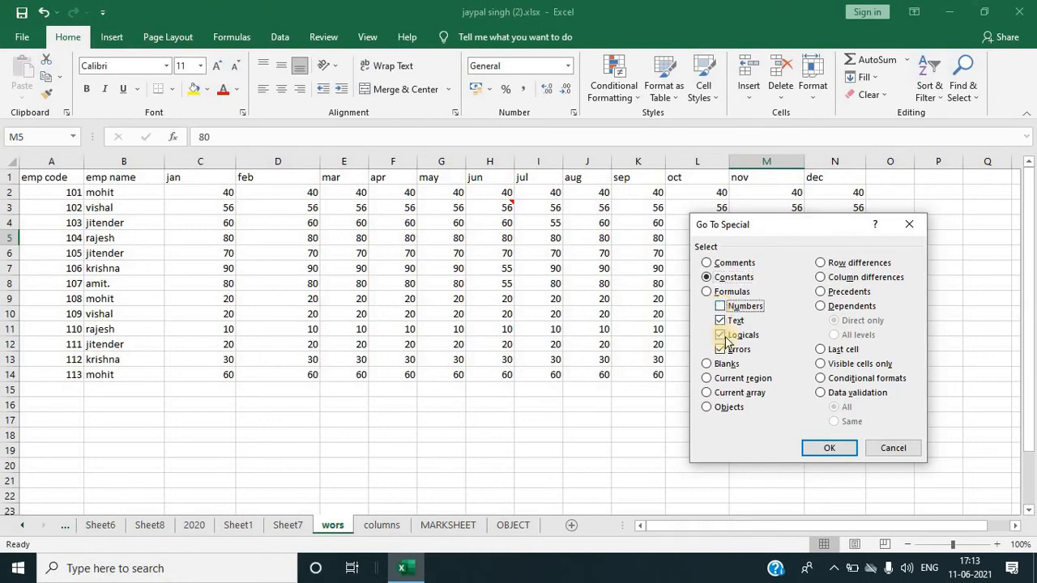
pyautogui.click(725, 340)
pyautogui.click(724, 351)
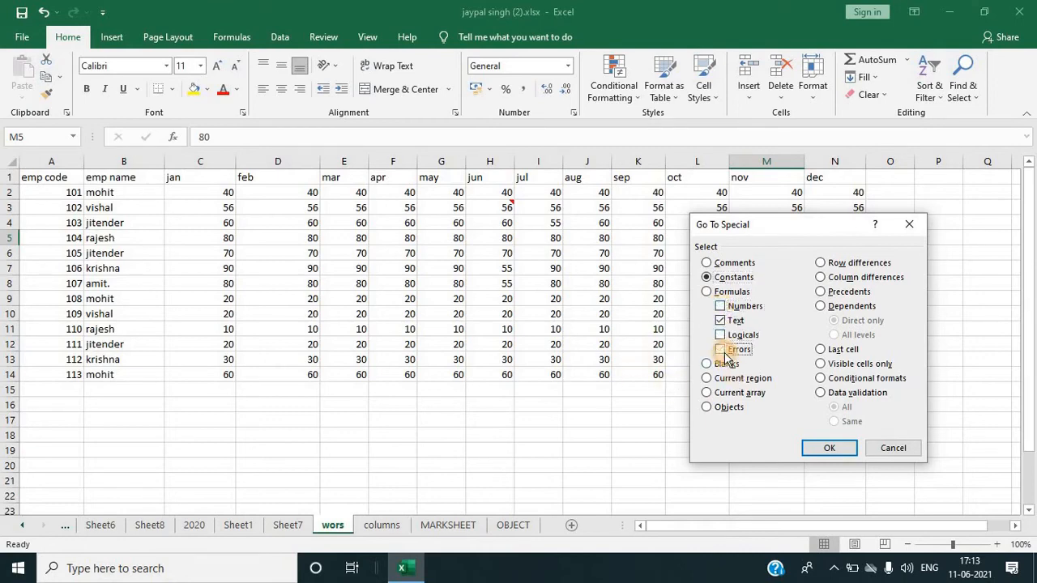
pyautogui.click(830, 448)
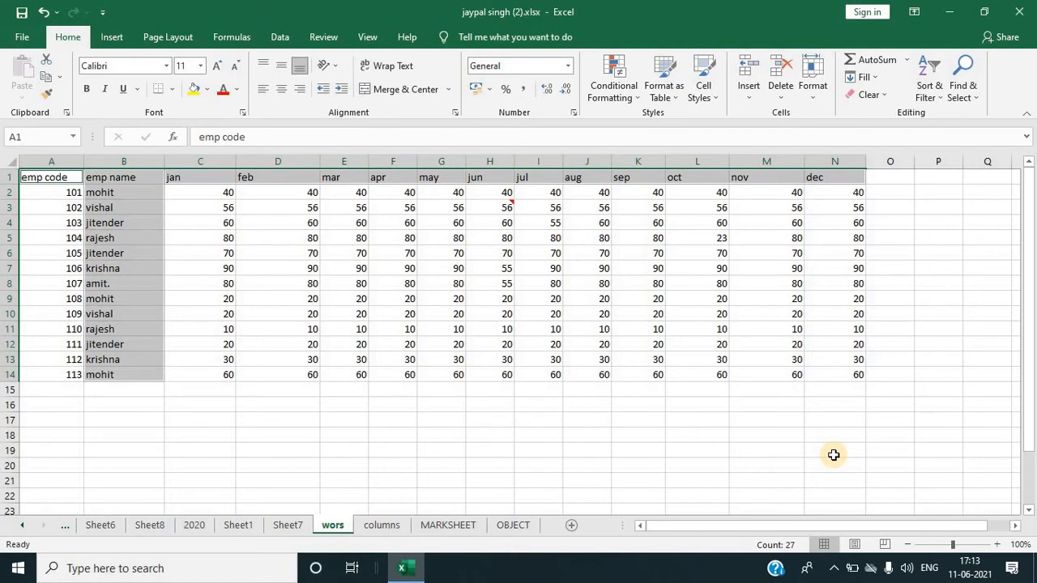
# Step: Select only the numeric constants on the sheet with Go To Special, clearing Text, Logicals and Errors
pyautogui.click(733, 348)
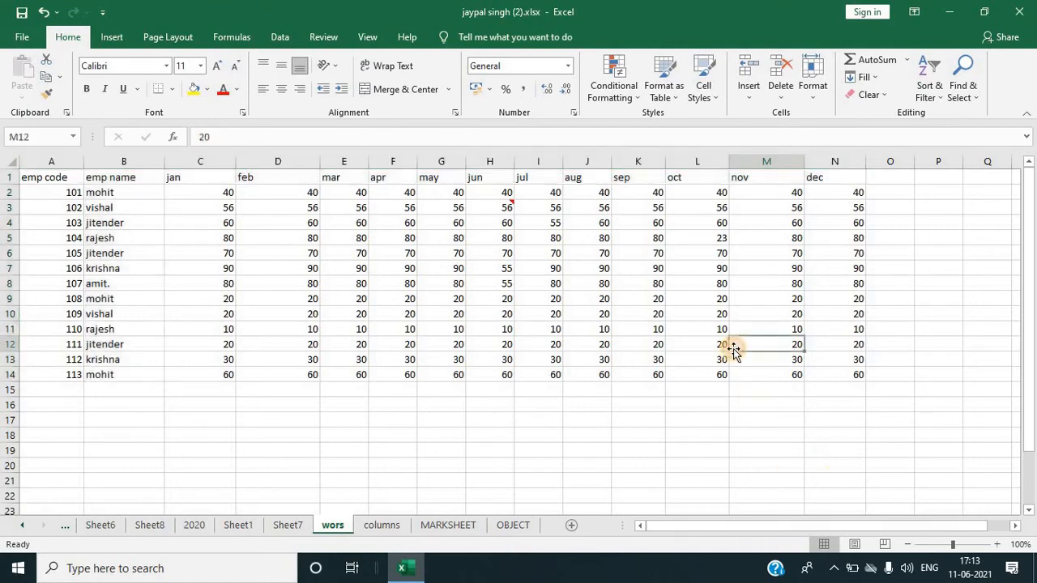
pyautogui.click(961, 95)
pyautogui.click(948, 167)
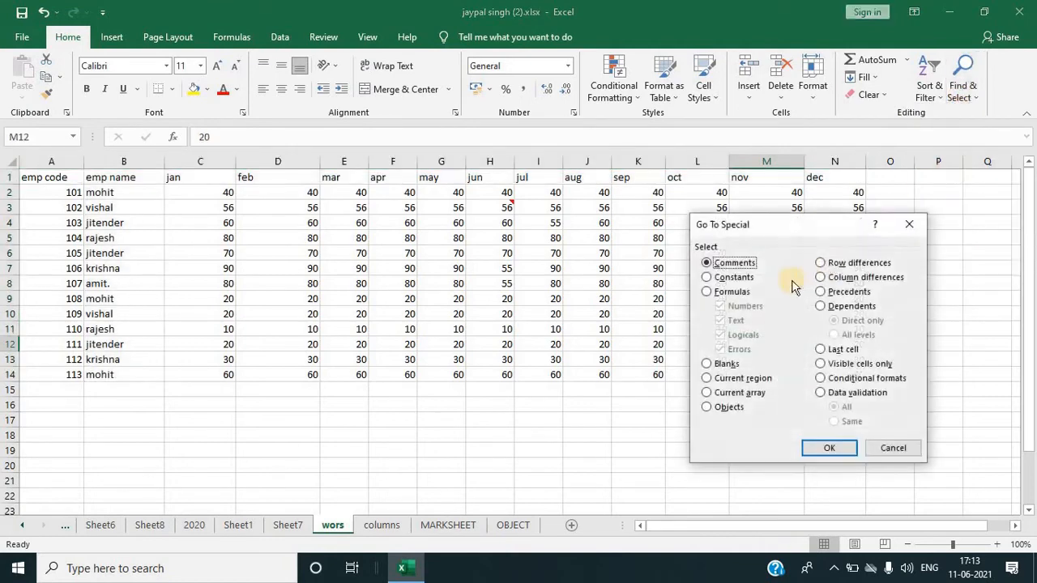
pyautogui.click(721, 278)
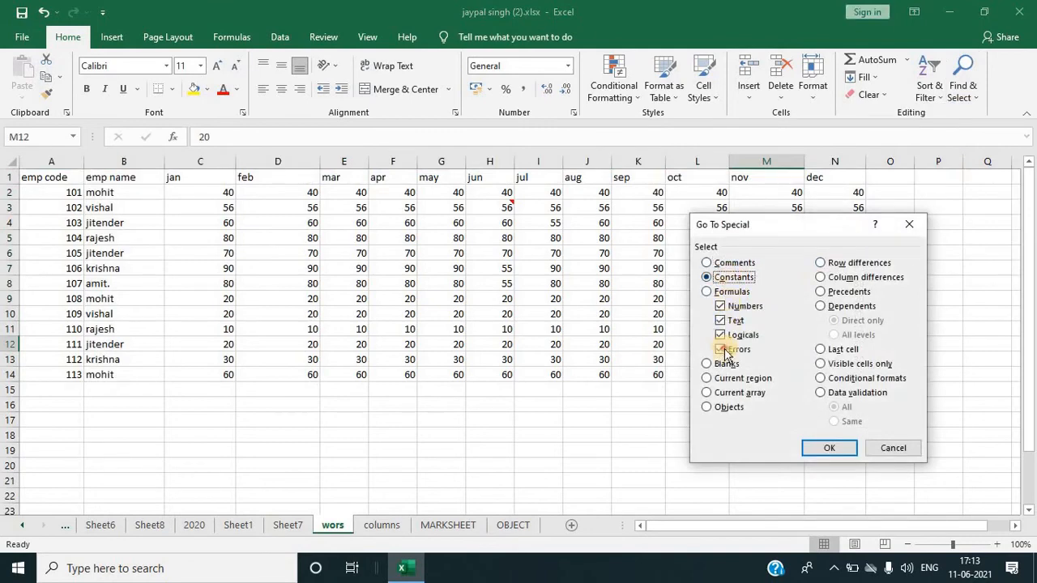
pyautogui.click(721, 349)
pyautogui.click(720, 334)
pyautogui.click(720, 320)
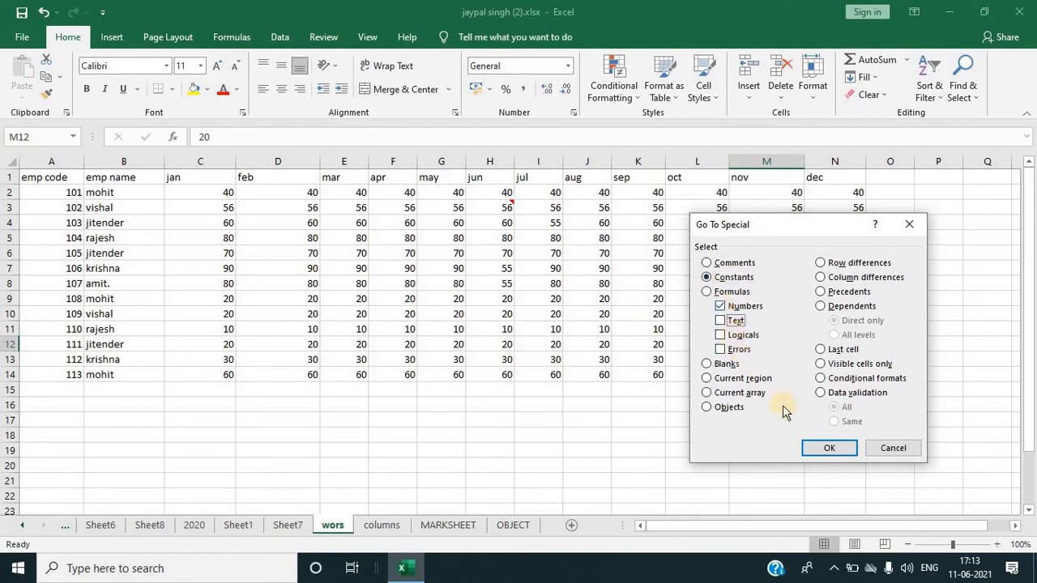
pyautogui.click(825, 449)
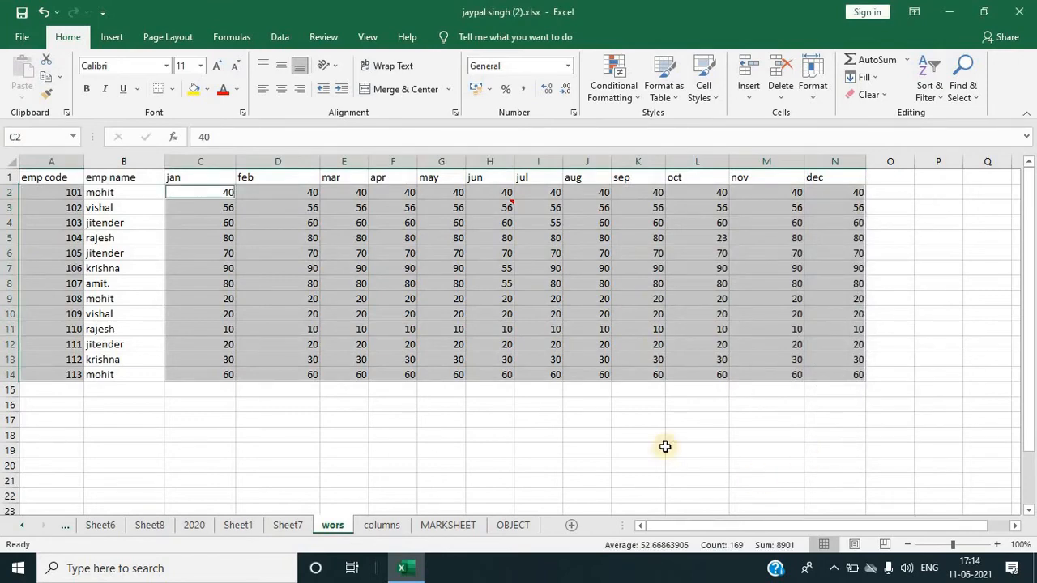
pyautogui.click(205, 92)
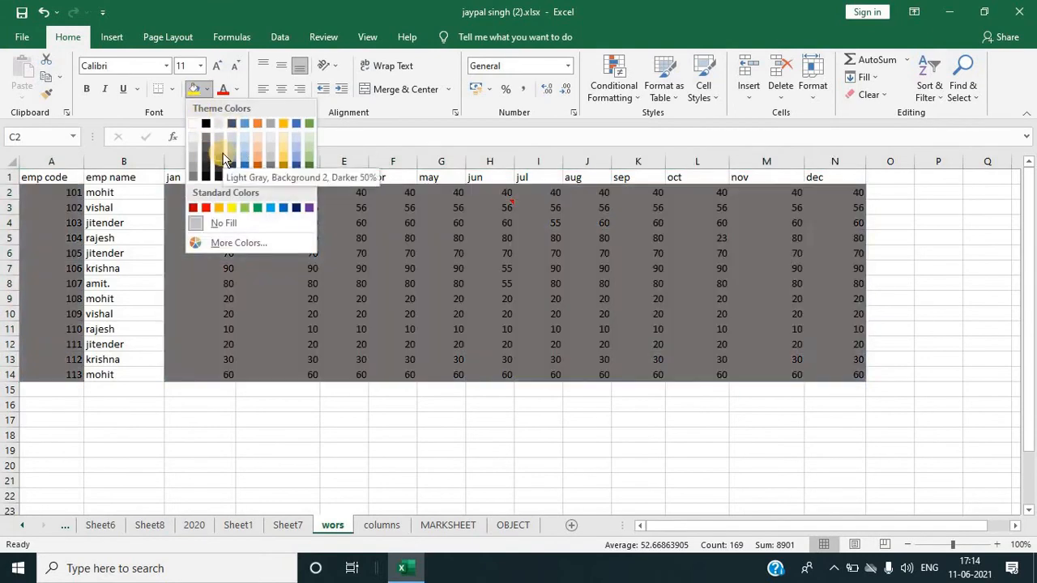
pyautogui.click(499, 277)
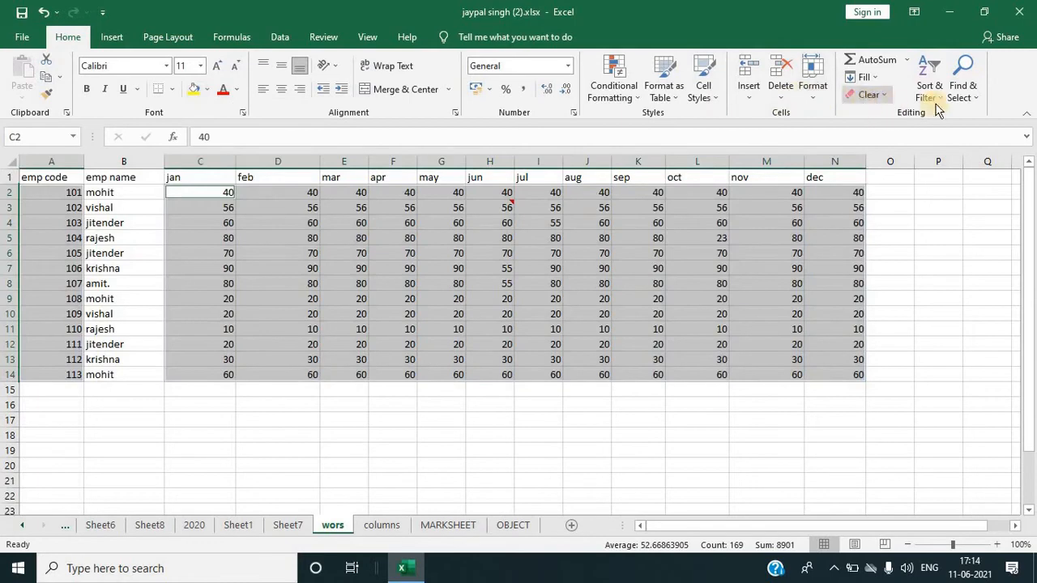
pyautogui.click(962, 89)
pyautogui.click(961, 170)
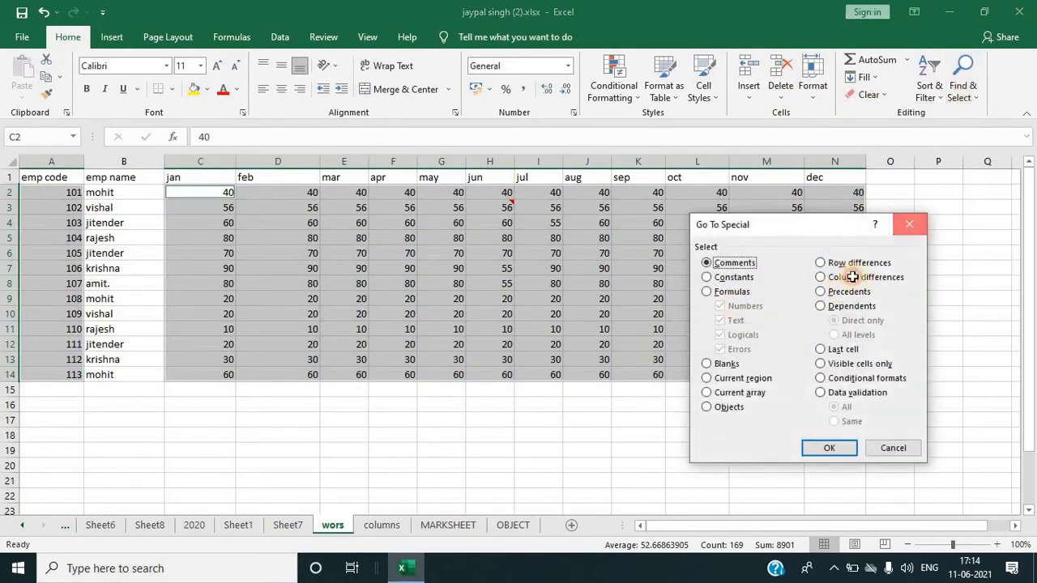
pyautogui.press('Escape')
# Step: On the MARKSHEET sheet, select only the formulas returning numbers with Go To Special
pyautogui.click(664, 359)
pyautogui.click(399, 527)
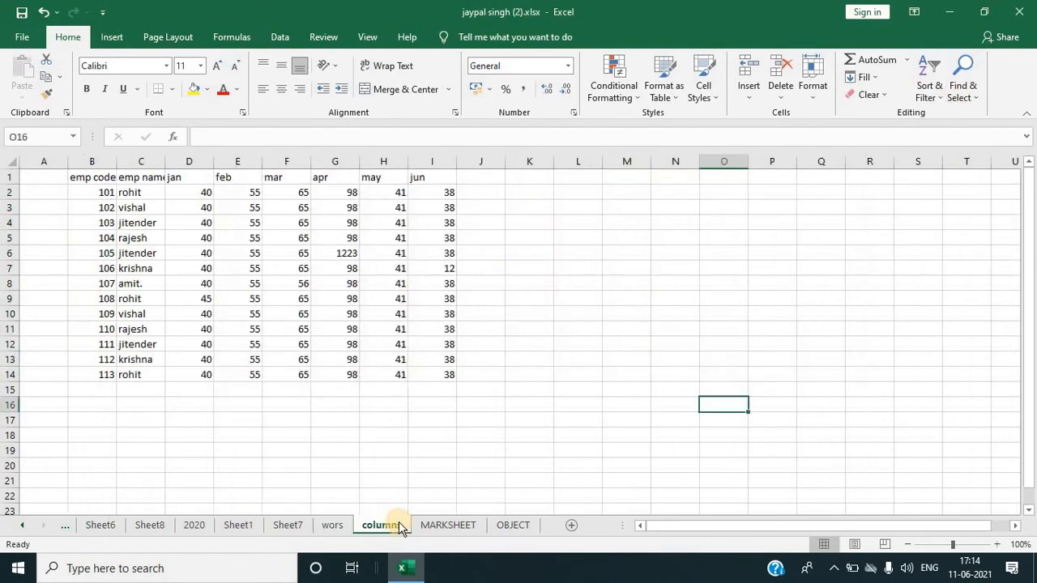
pyautogui.click(442, 526)
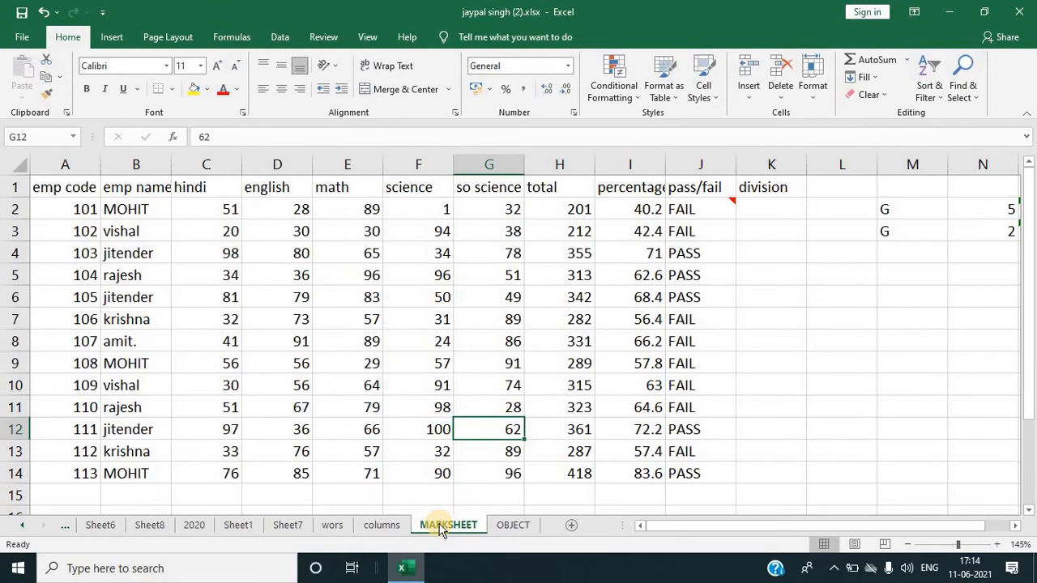
pyautogui.click(962, 95)
pyautogui.click(957, 169)
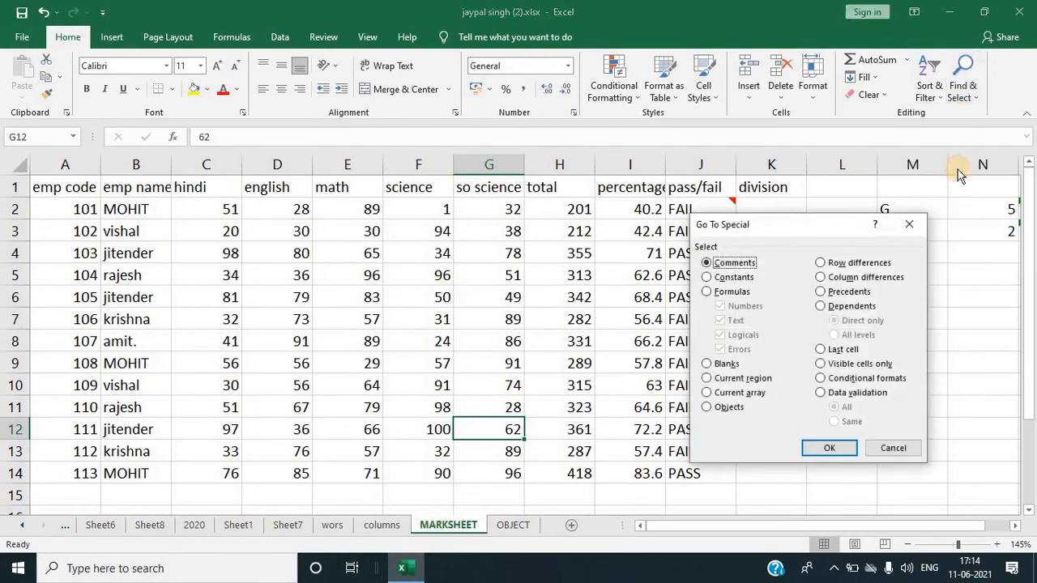
pyautogui.click(716, 292)
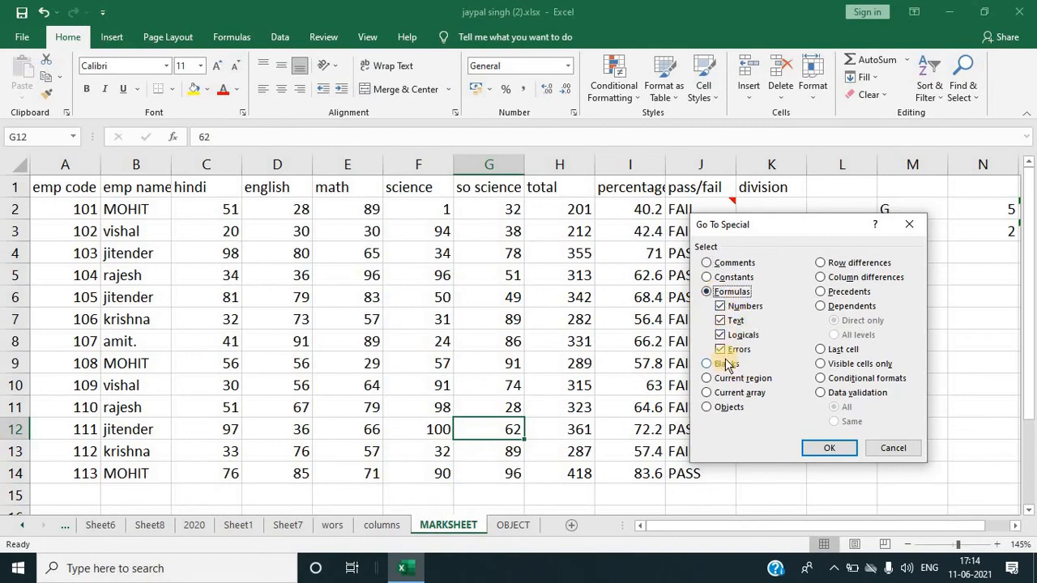
pyautogui.click(720, 350)
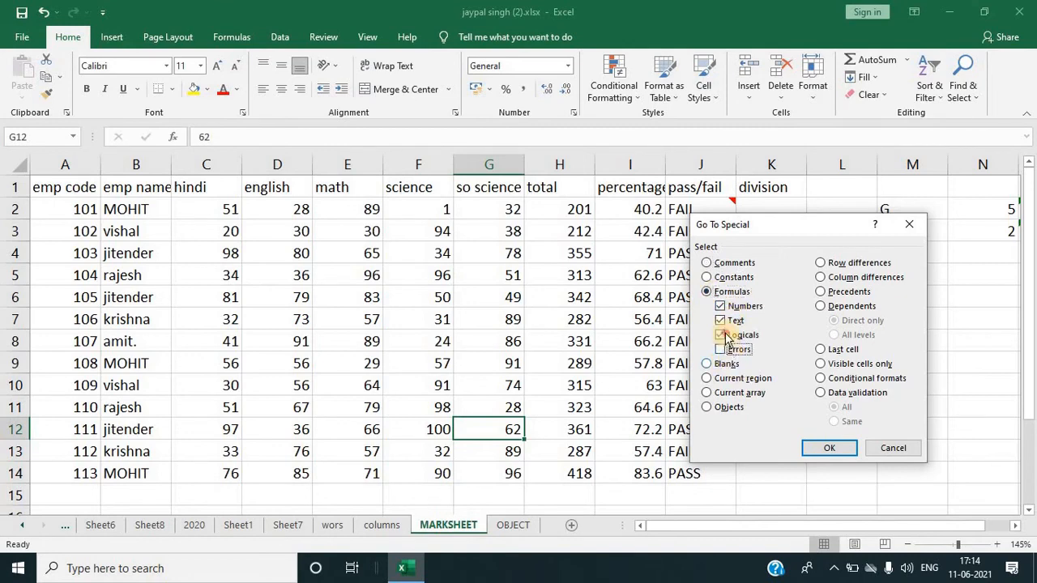
pyautogui.click(720, 335)
pyautogui.click(720, 321)
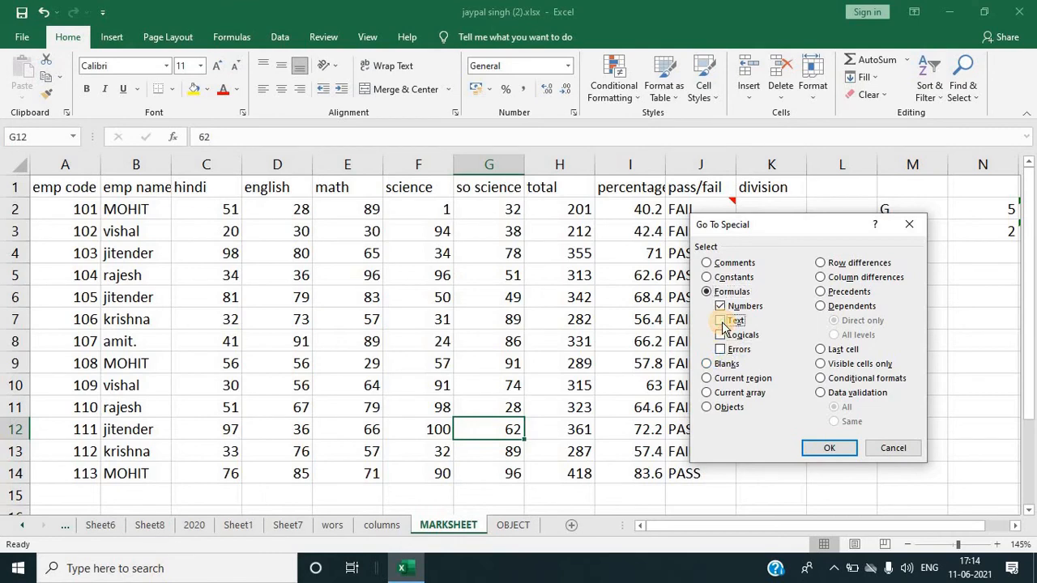
pyautogui.click(828, 450)
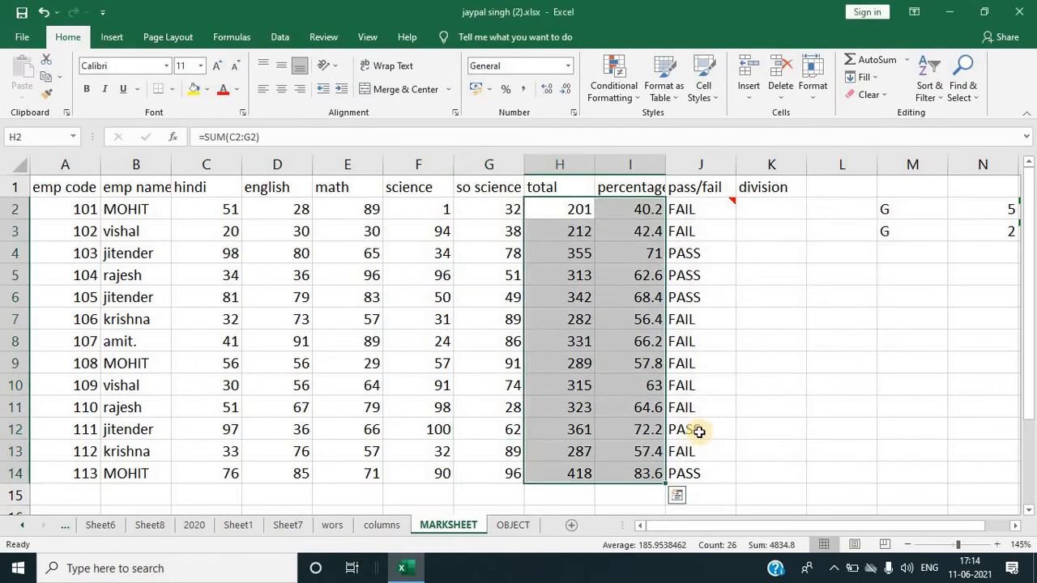
# Step: Select only the formulas returning text with Go To Special, clearing Numbers, Logicals and Errors
pyautogui.click(795, 363)
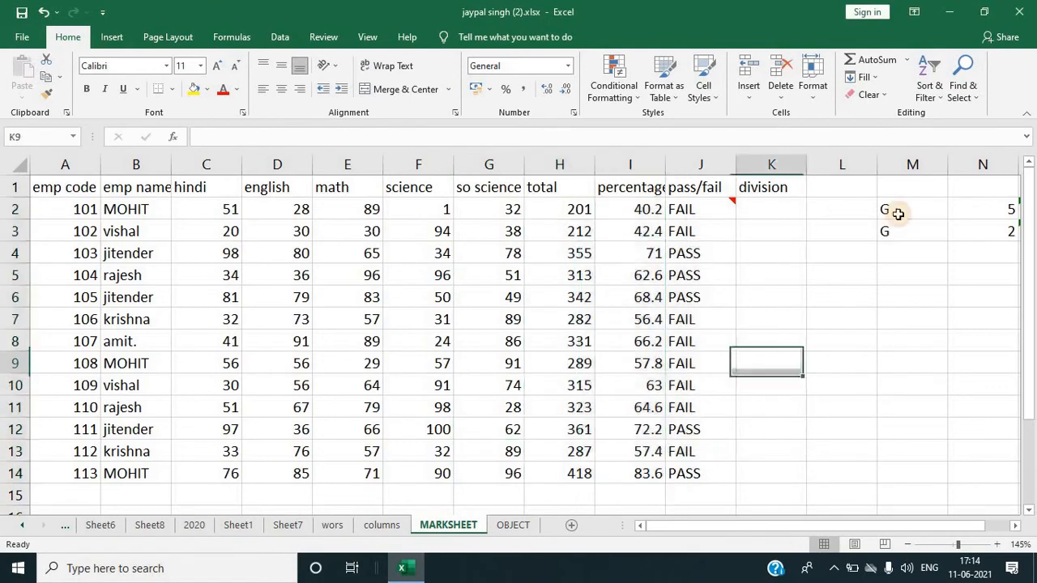
pyautogui.click(955, 96)
pyautogui.click(933, 166)
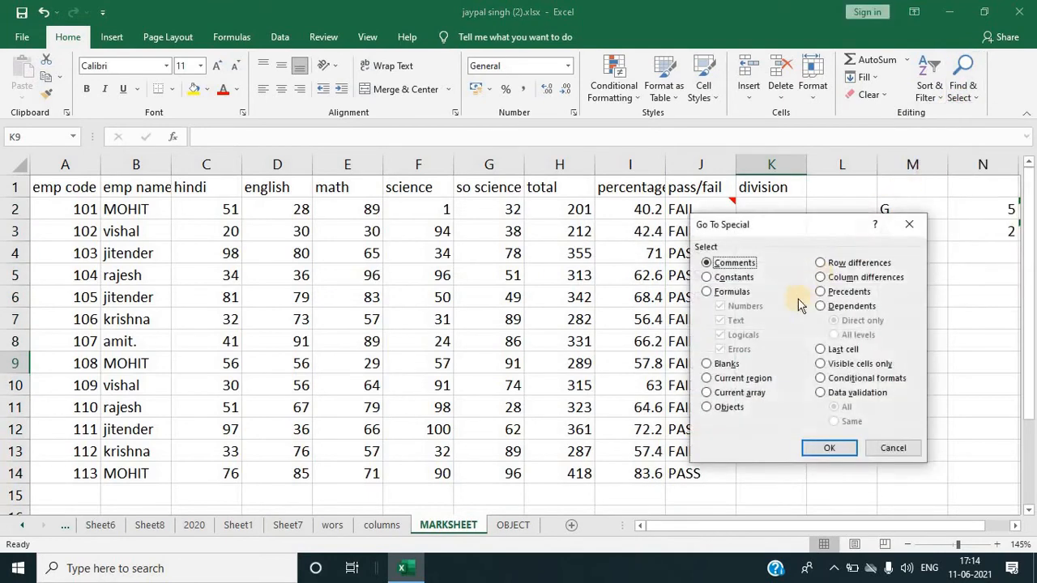
pyautogui.click(722, 291)
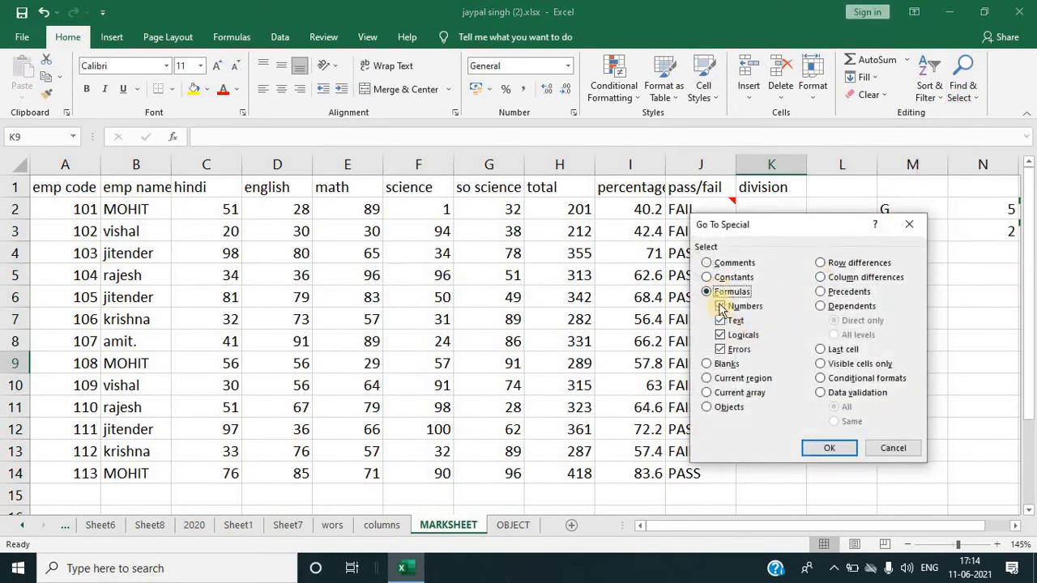
pyautogui.click(720, 307)
pyautogui.click(720, 334)
pyautogui.click(720, 349)
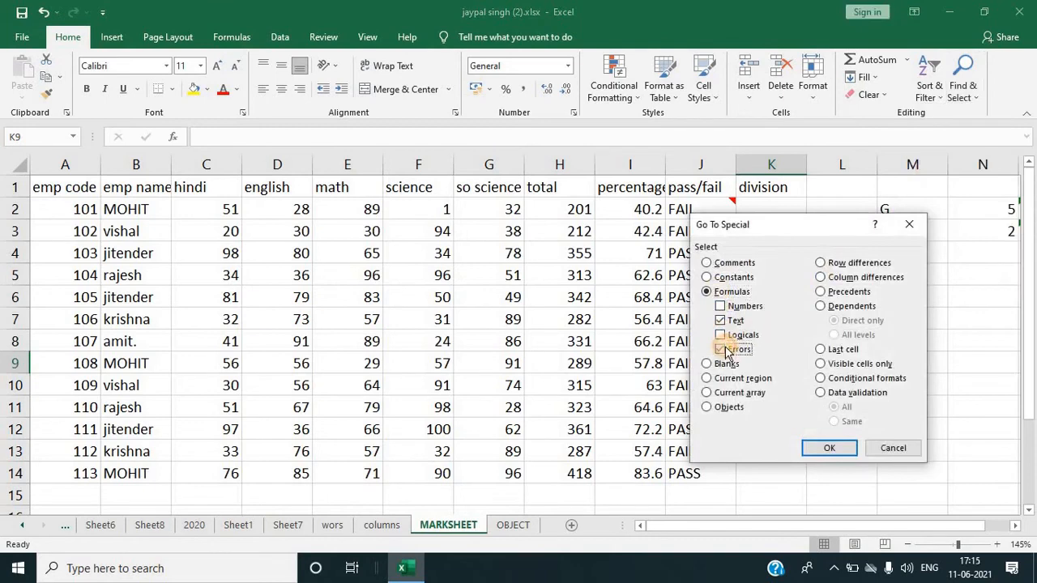
pyautogui.click(829, 448)
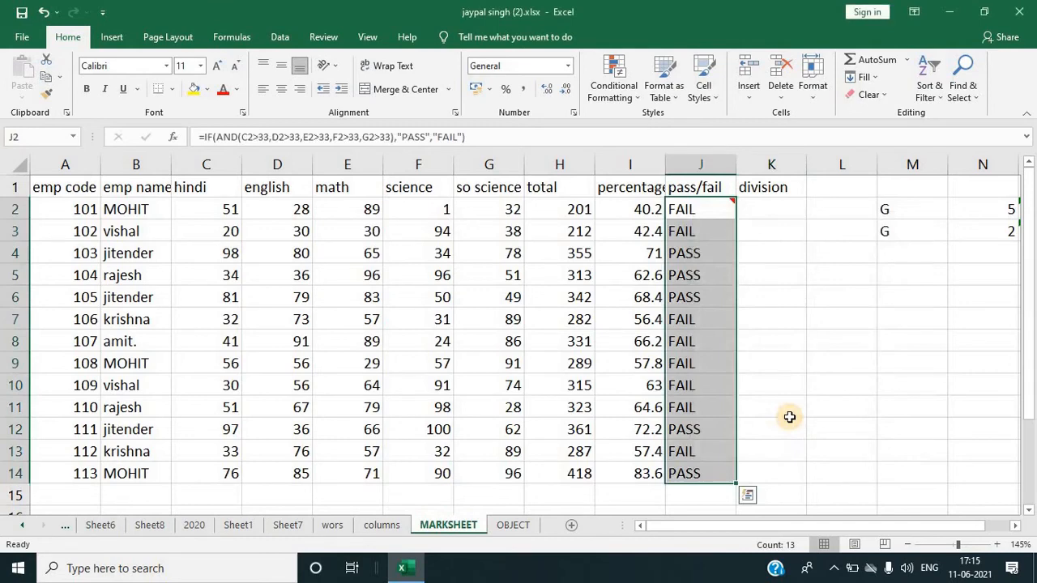
pyautogui.click(797, 425)
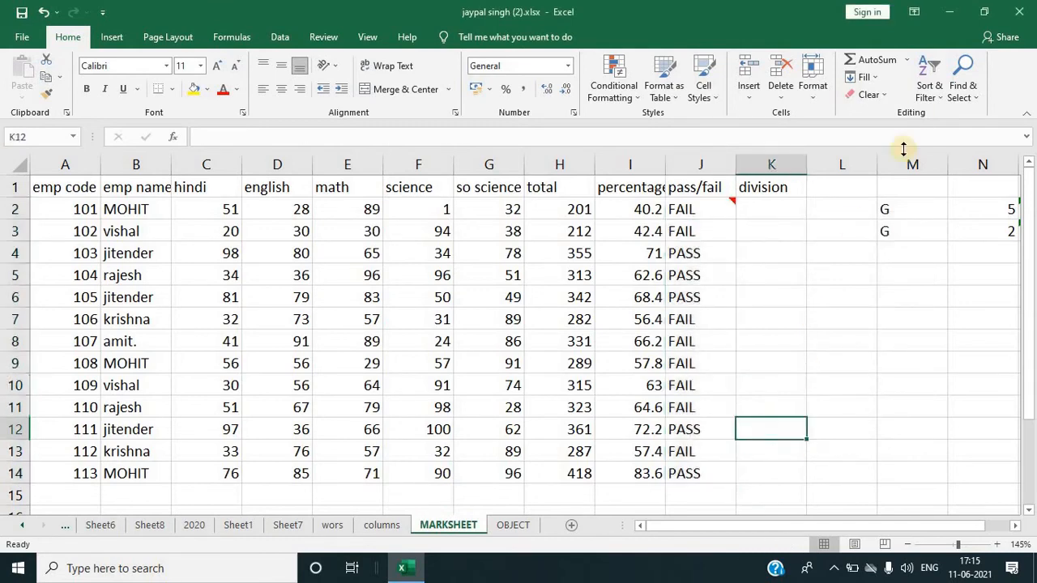
pyautogui.click(958, 102)
pyautogui.click(951, 167)
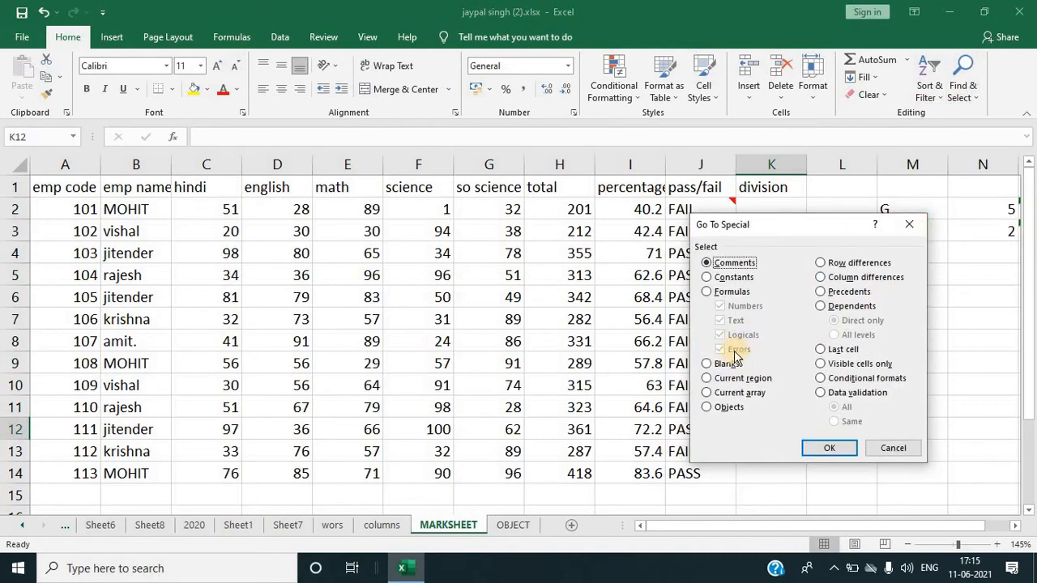
pyautogui.click(721, 292)
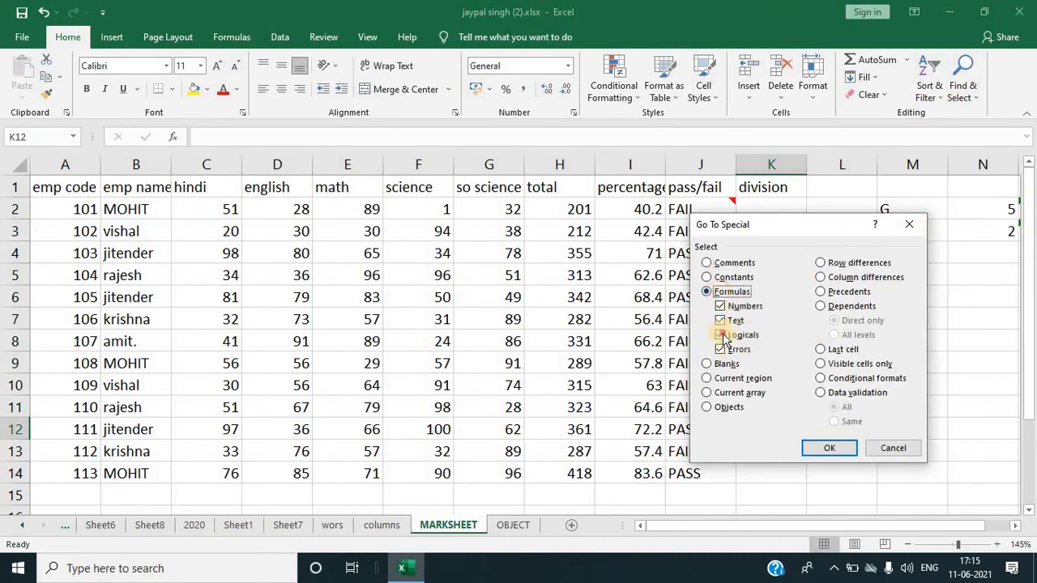
pyautogui.click(721, 336)
pyautogui.click(721, 321)
pyautogui.click(720, 306)
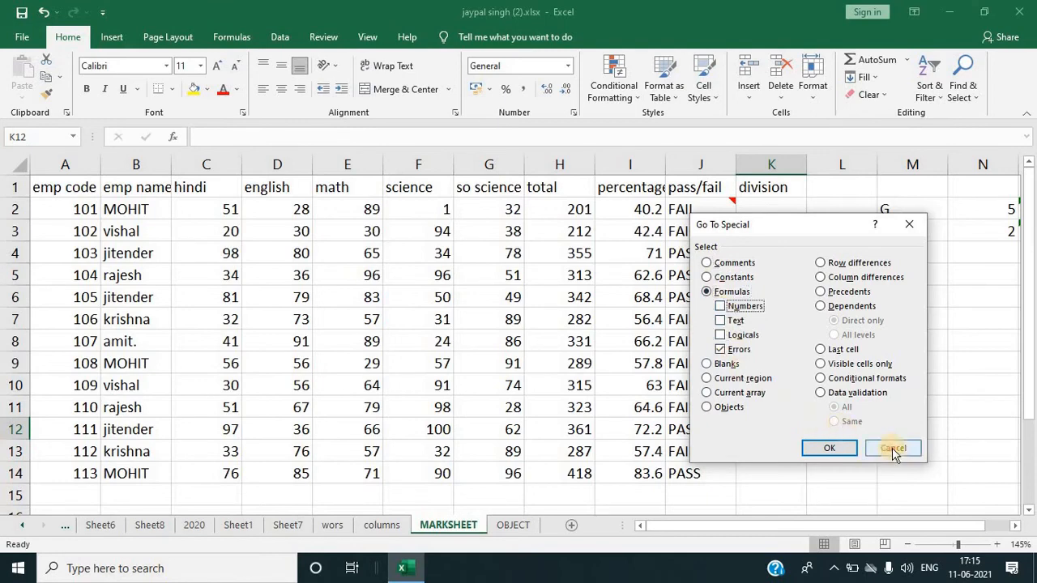
pyautogui.click(895, 451)
# Step: Select only the formula cells returning errors with Go To Special, clearing Numbers, Text and Logicals
pyautogui.moveTo(843, 527); pyautogui.dragTo(952, 388)
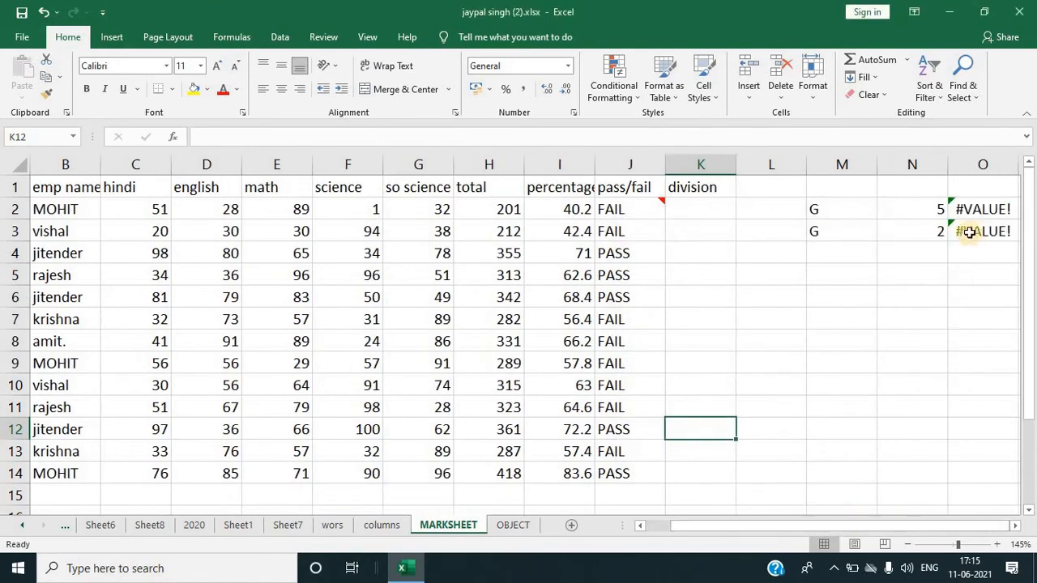
pyautogui.click(969, 232)
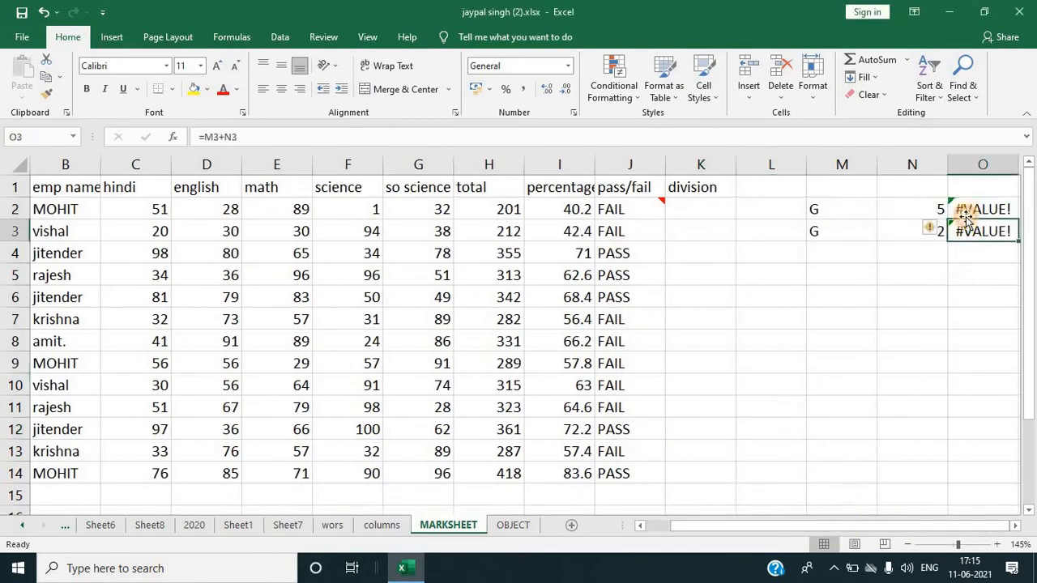
pyautogui.click(965, 215)
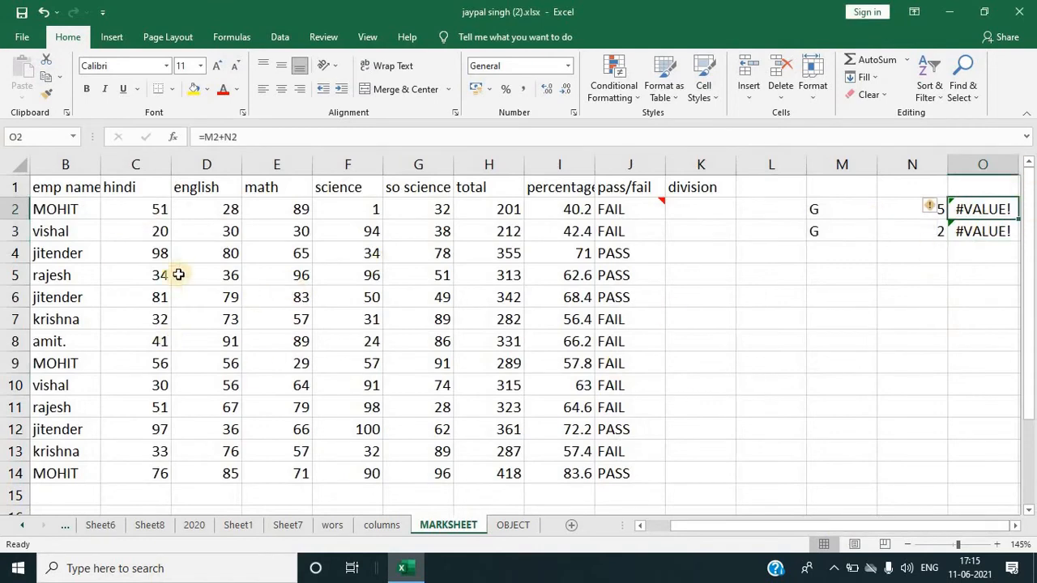
pyautogui.click(116, 232)
pyautogui.click(961, 97)
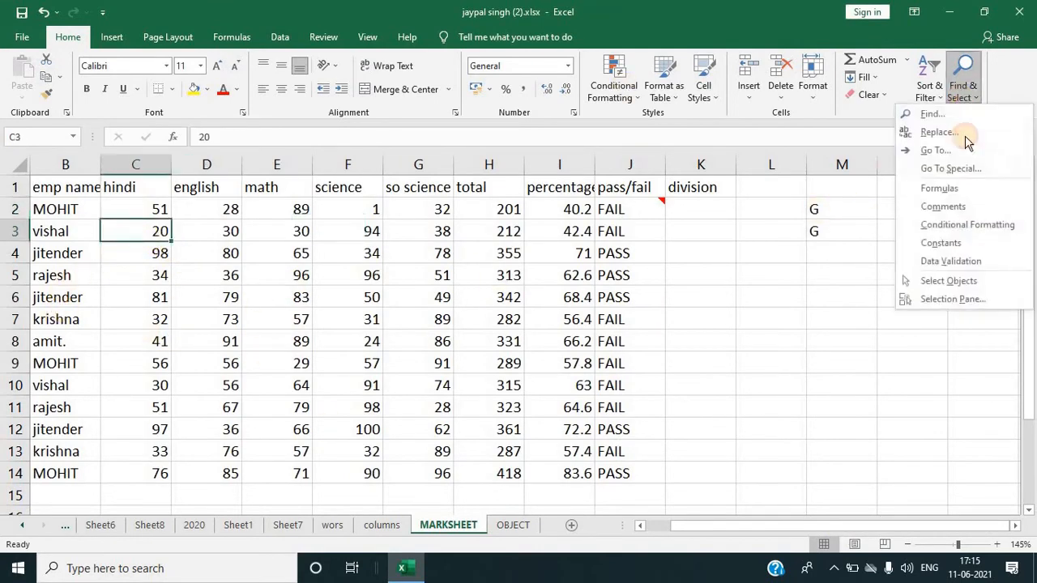
pyautogui.click(950, 169)
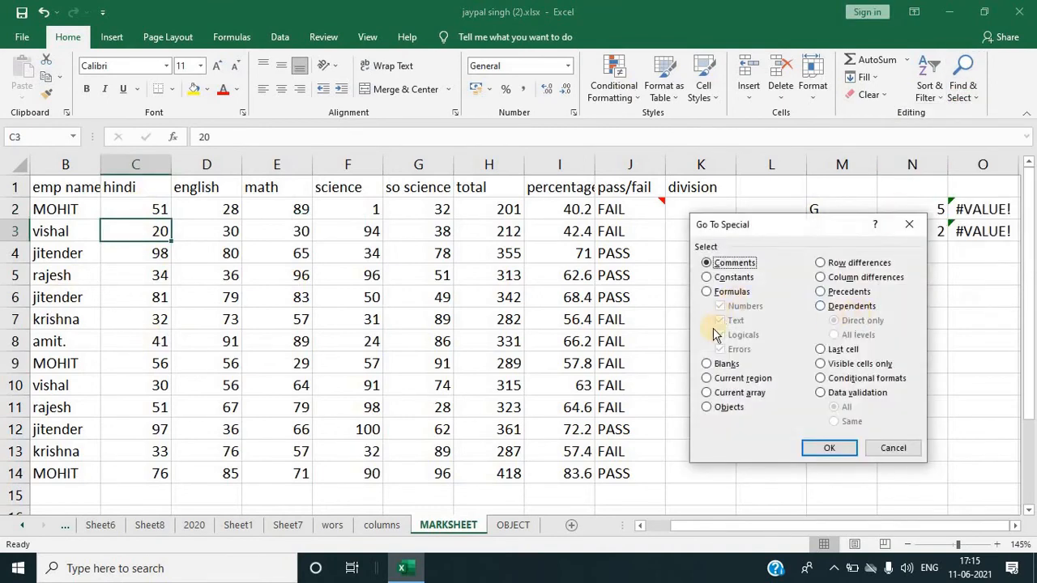
pyautogui.click(711, 292)
pyautogui.click(720, 306)
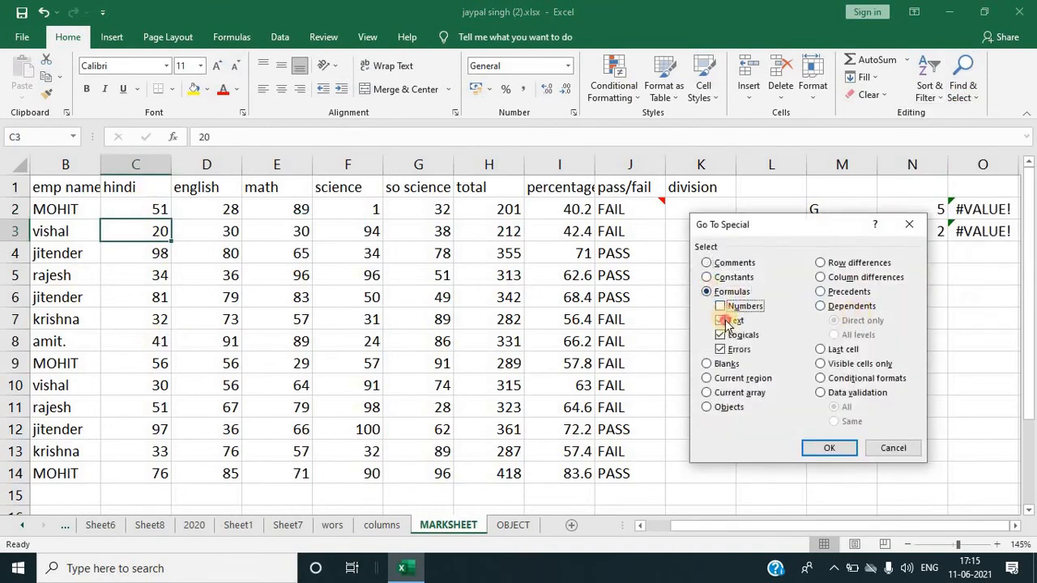
pyautogui.click(720, 320)
pyautogui.click(720, 334)
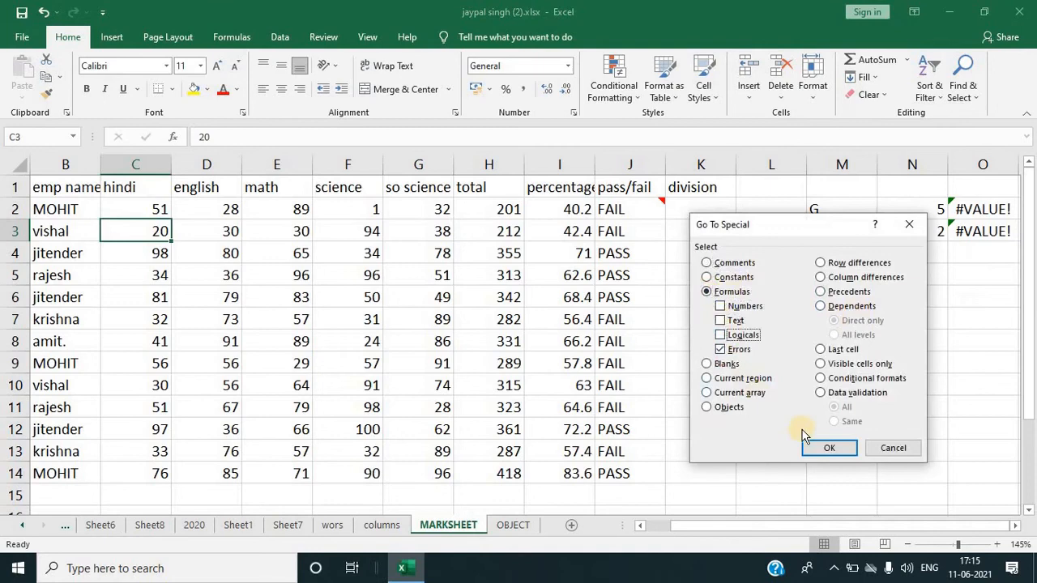
pyautogui.click(842, 447)
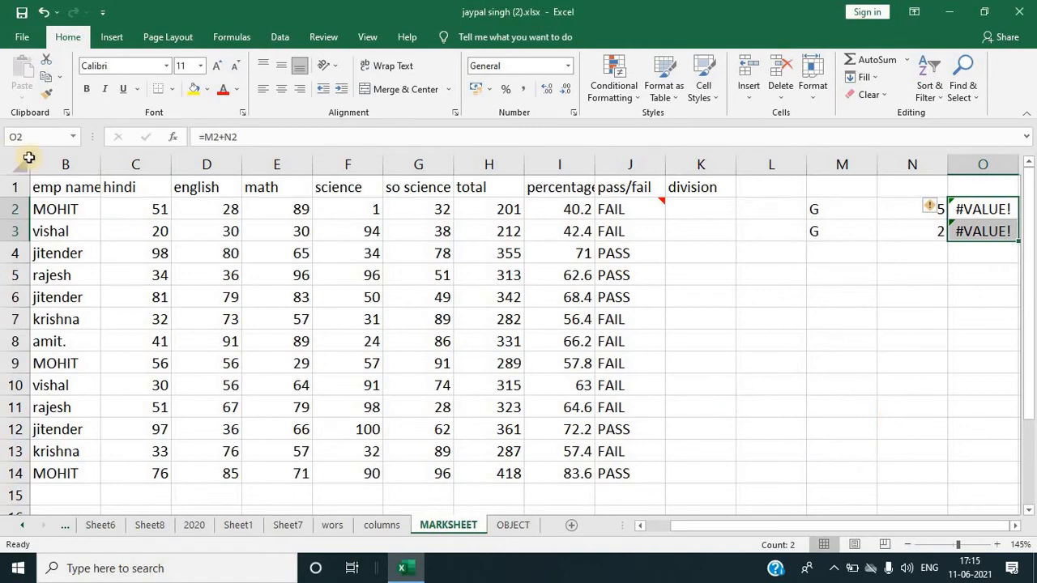
pyautogui.click(331, 226)
pyautogui.click(760, 339)
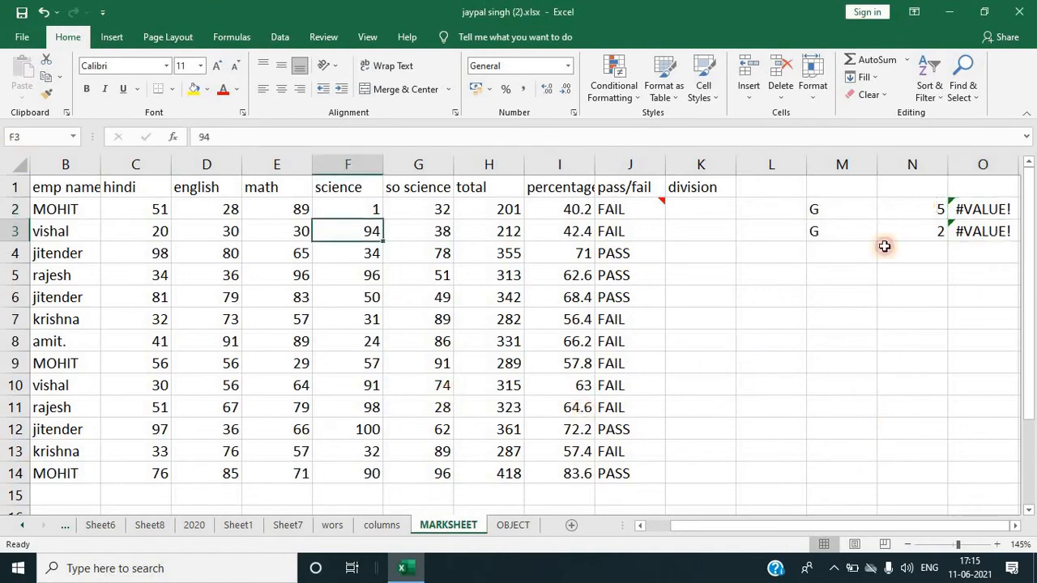
pyautogui.click(960, 88)
pyautogui.click(951, 167)
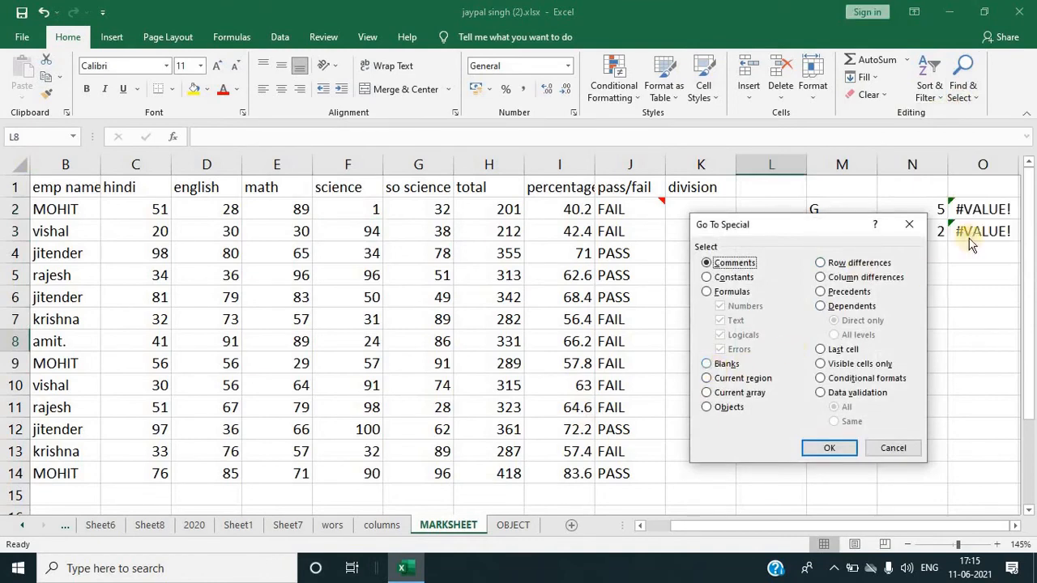
pyautogui.click(909, 225)
pyautogui.click(494, 348)
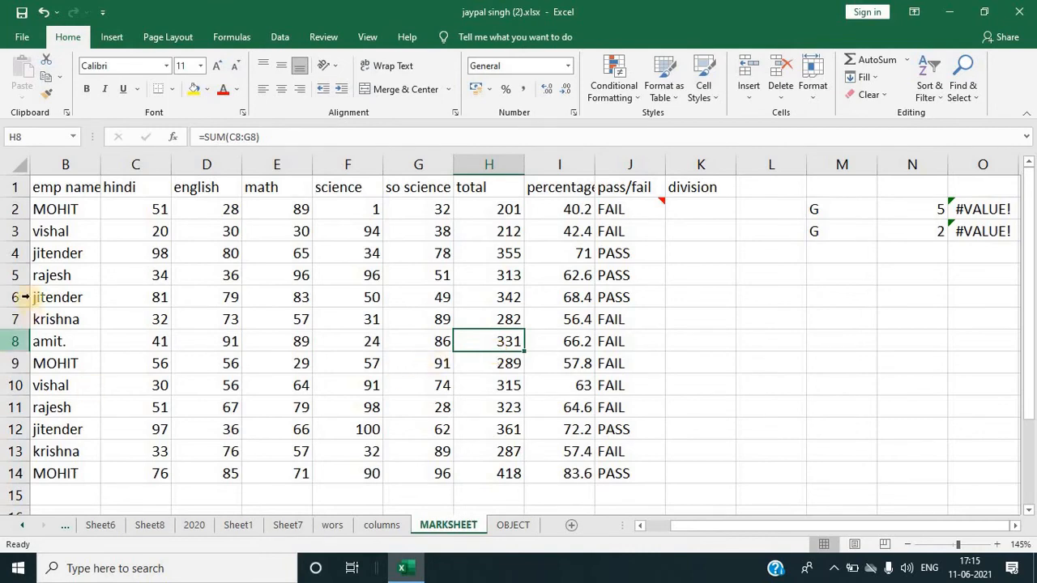
# Step: Insert blank rows above the rajesh row and the following jitender row in the marksheet table
pyautogui.click(70, 275)
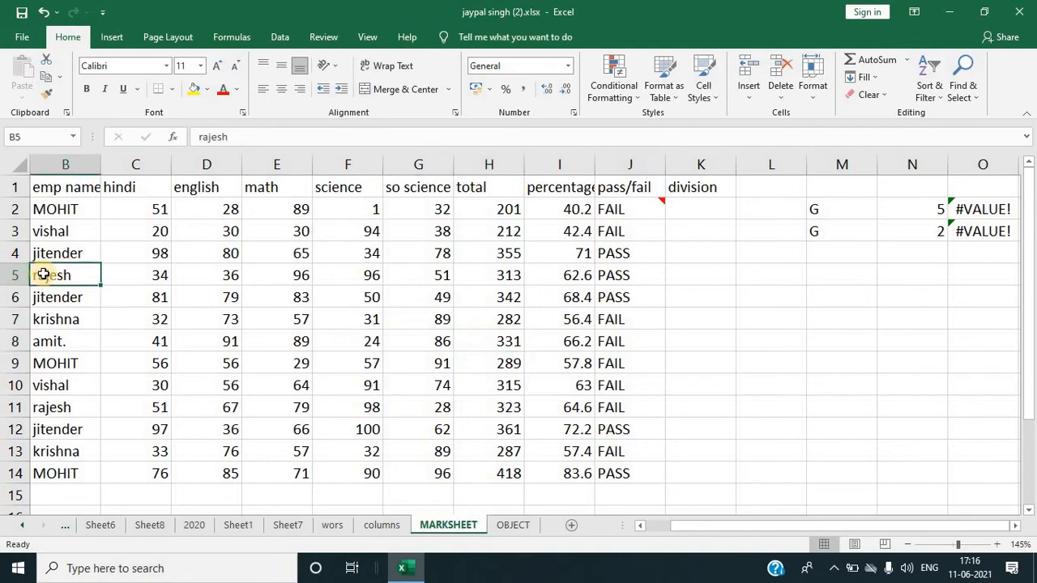
pyautogui.hotkey('shift', 'space')
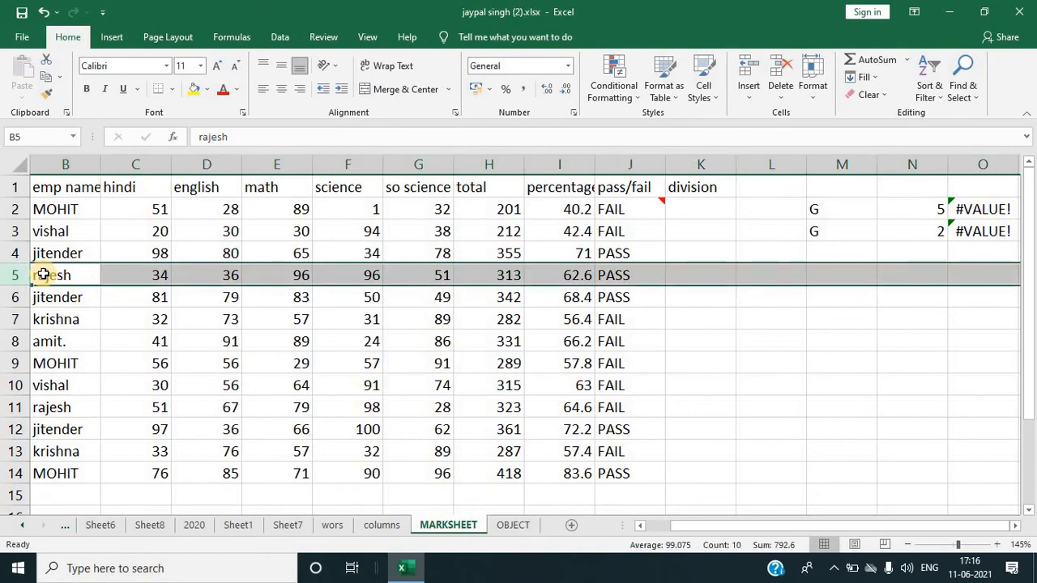
pyautogui.hotkey('ctrl', 'shift', '+')
pyautogui.press('Down')
pyautogui.press('Down')
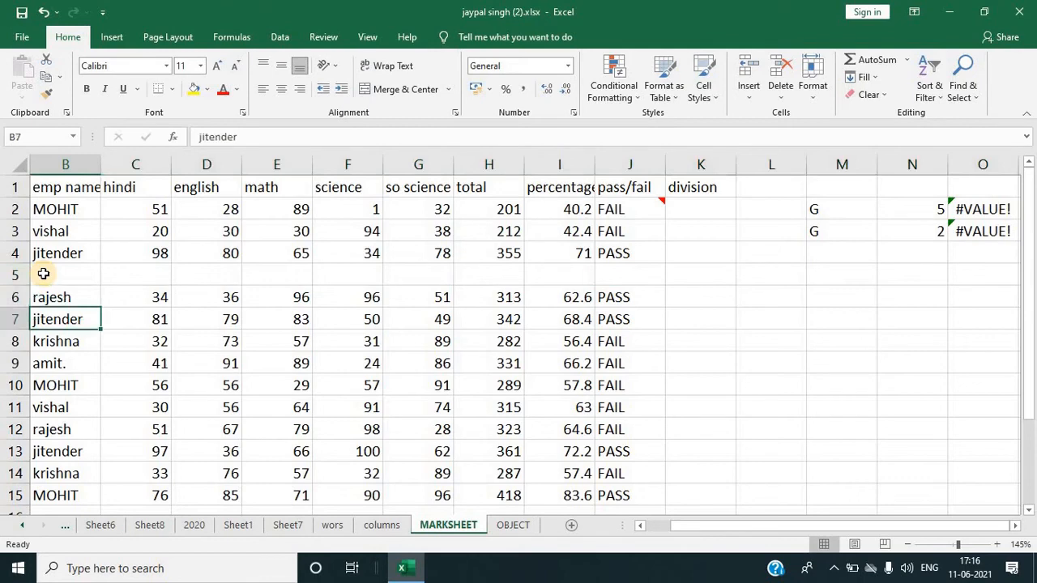
pyautogui.hotkey('shift', 'space')
pyautogui.hotkey('ctrl', 'shift', '+')
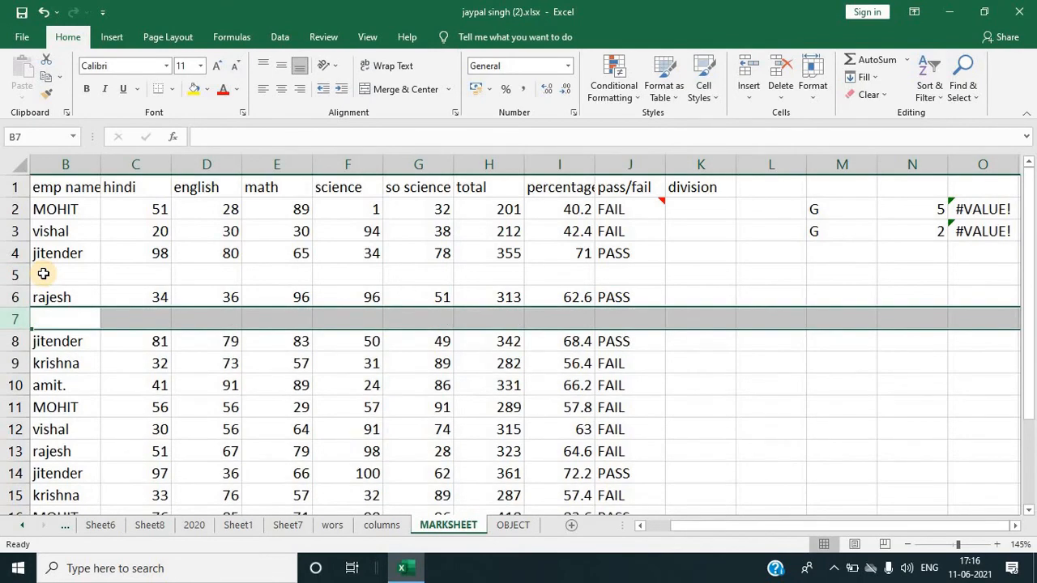
# Step: Clear the marks in cells D11, F11, F14, D14 and D15 to leave blank cells in the table
pyautogui.click(186, 403)
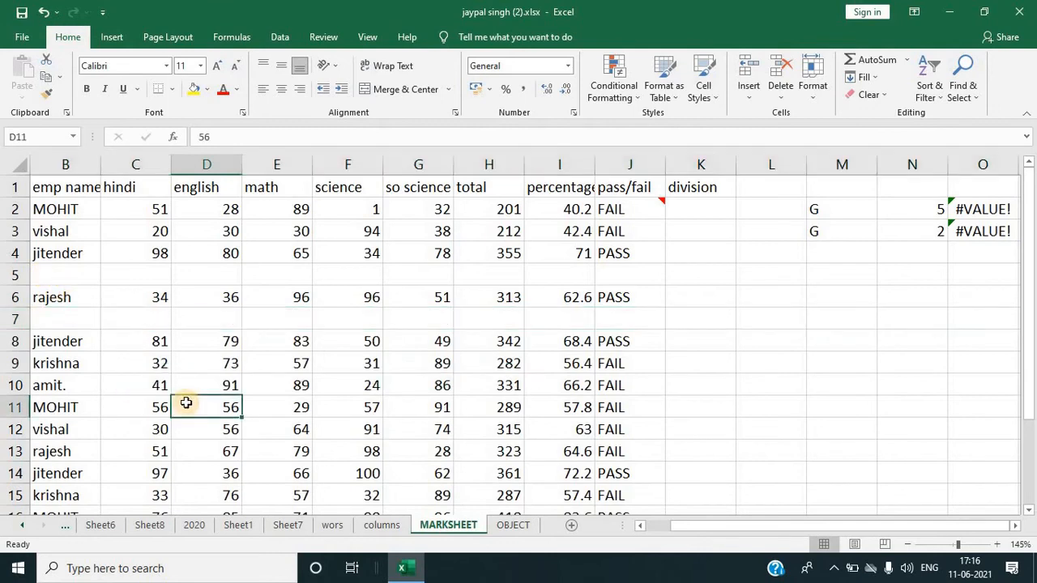
pyautogui.press('Delete')
pyautogui.press('Right')
pyautogui.press('Right')
pyautogui.press('Delete')
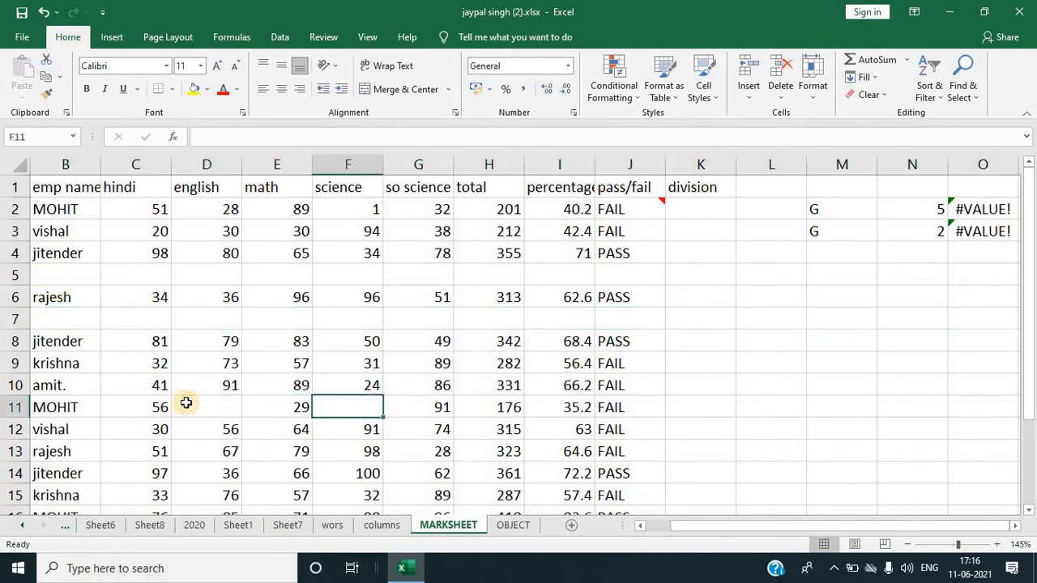
pyautogui.press('Down')
pyautogui.press('Down')
pyautogui.press('Down')
pyautogui.press('Delete')
pyautogui.press('Left')
pyautogui.press('Left')
pyautogui.press('Delete')
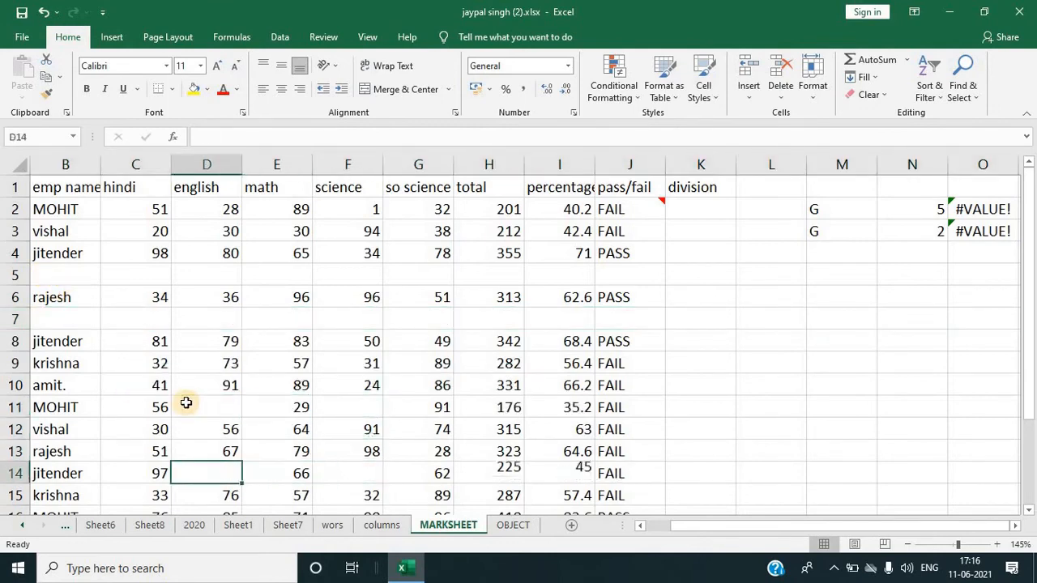
pyautogui.press('Left')
pyautogui.press('Down')
pyautogui.press('Right')
pyautogui.press('Delete')
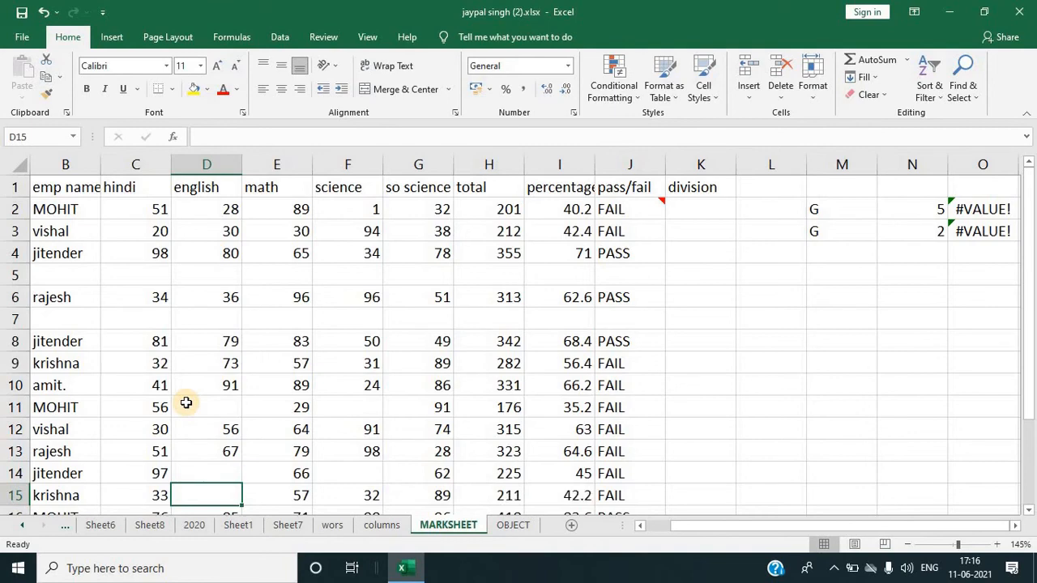
# Step: Select the marksheet table range and use Go To Special to select only its blank cells
pyautogui.moveTo(70, 190); pyautogui.dragTo(608, 421)
pyautogui.click(964, 87)
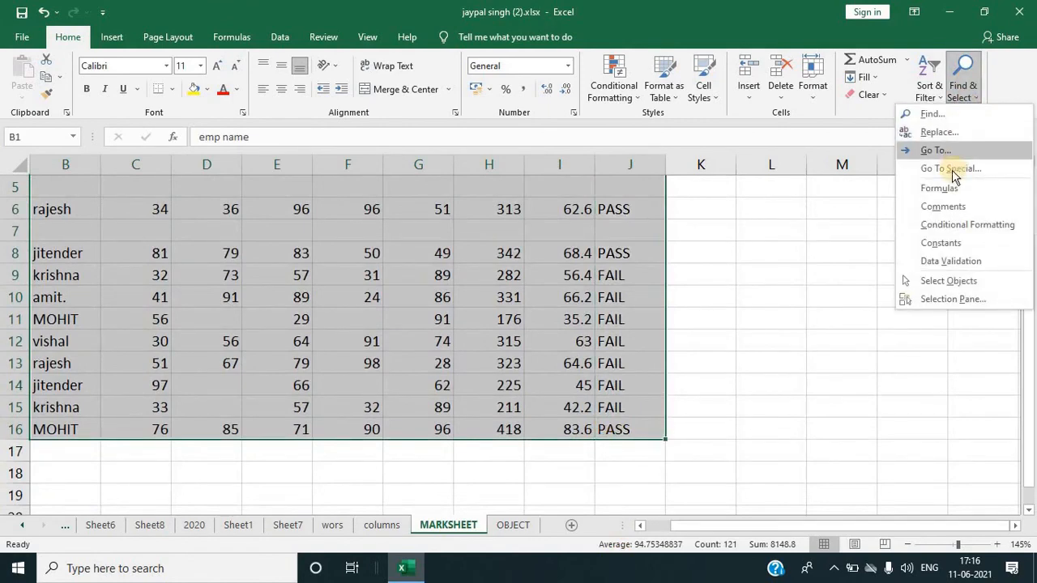
pyautogui.click(951, 169)
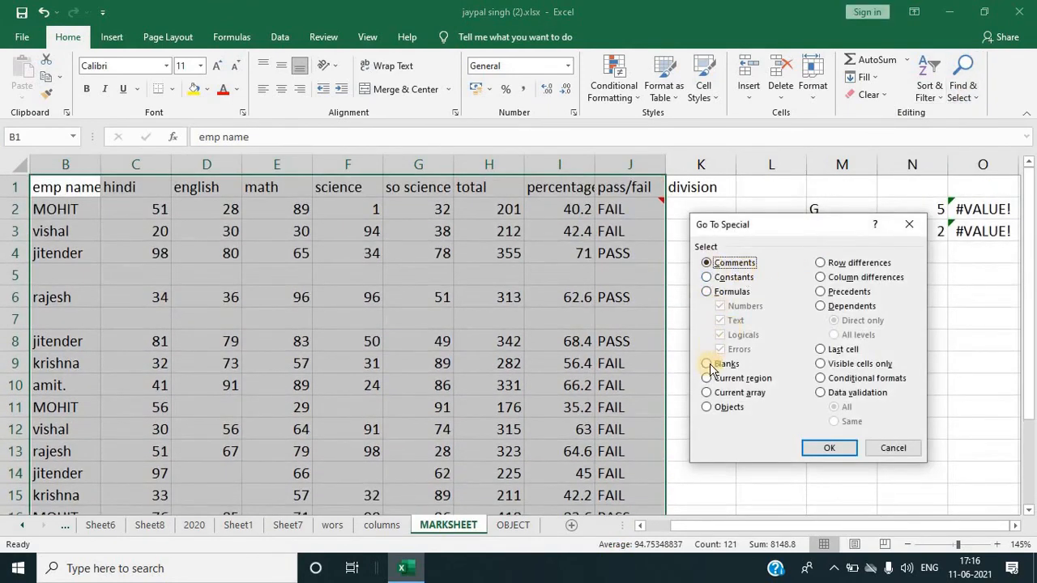
pyautogui.click(707, 365)
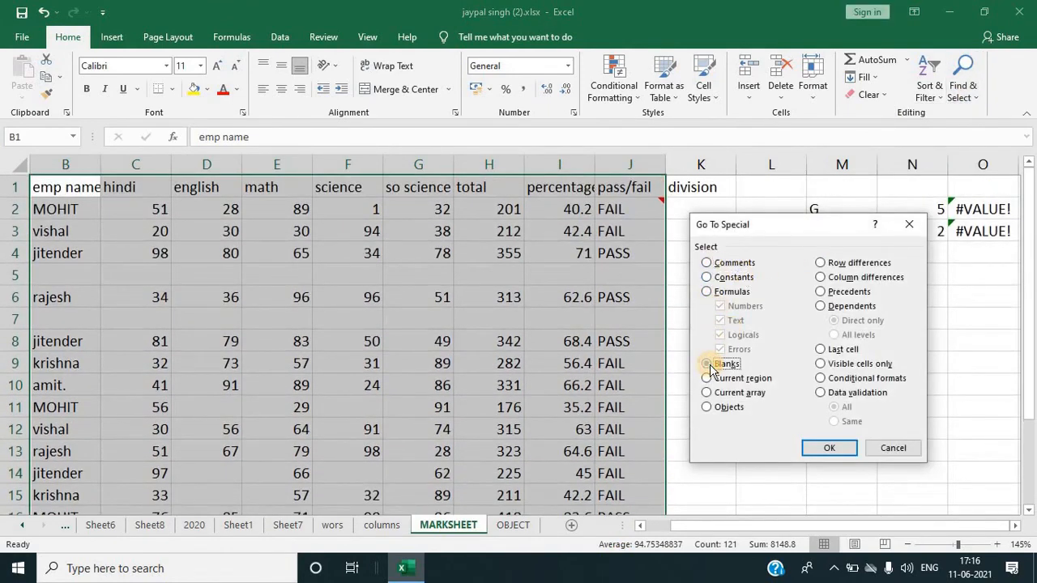
pyautogui.click(810, 448)
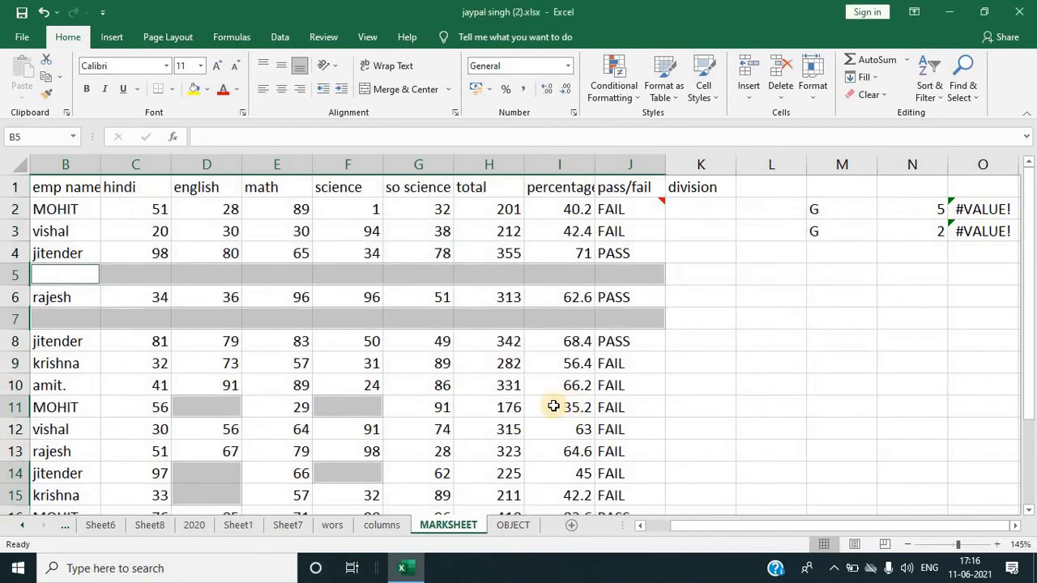
pyautogui.click(208, 89)
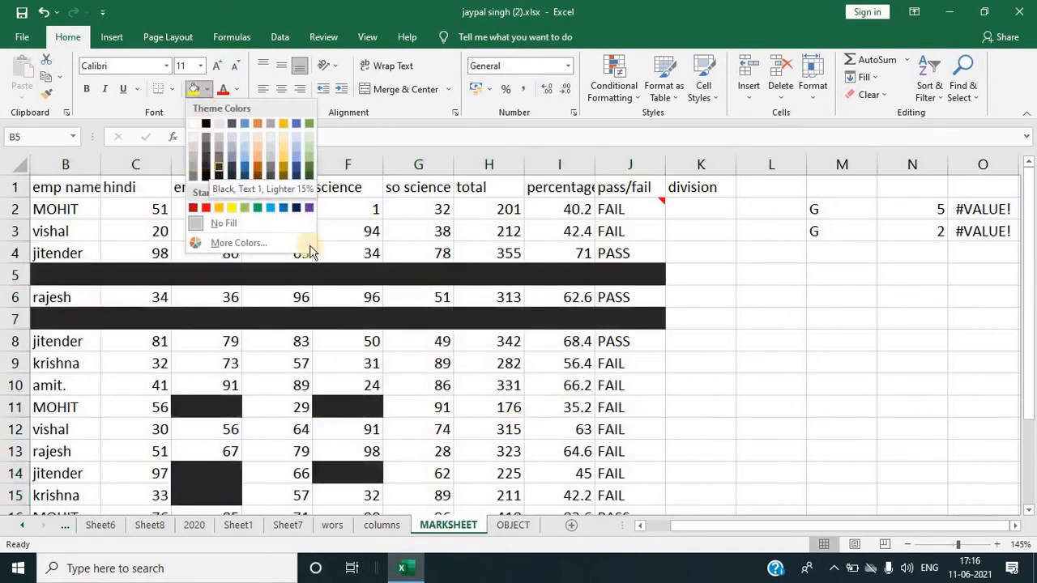
pyautogui.click(566, 351)
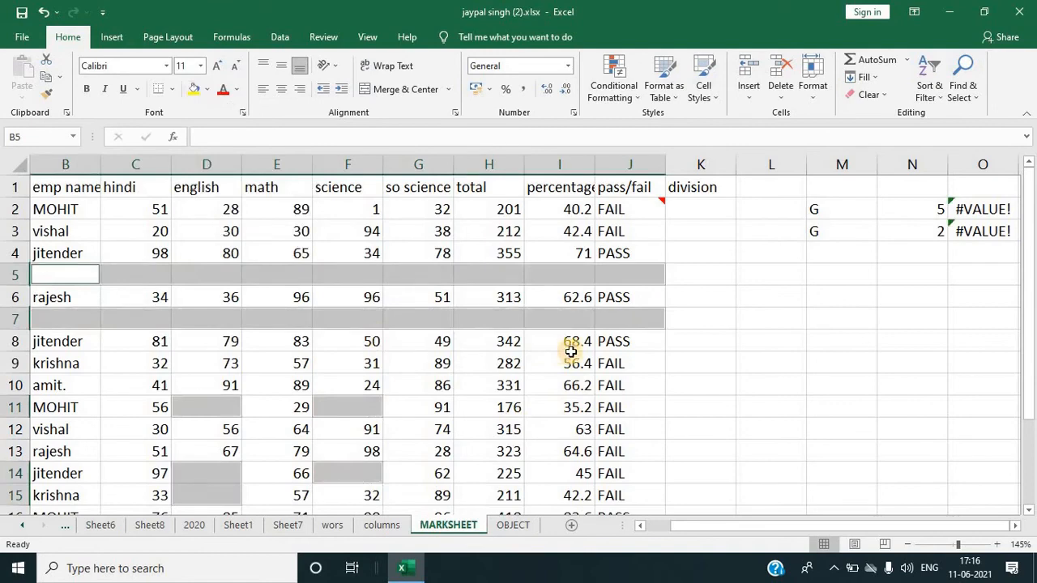
pyautogui.click(769, 378)
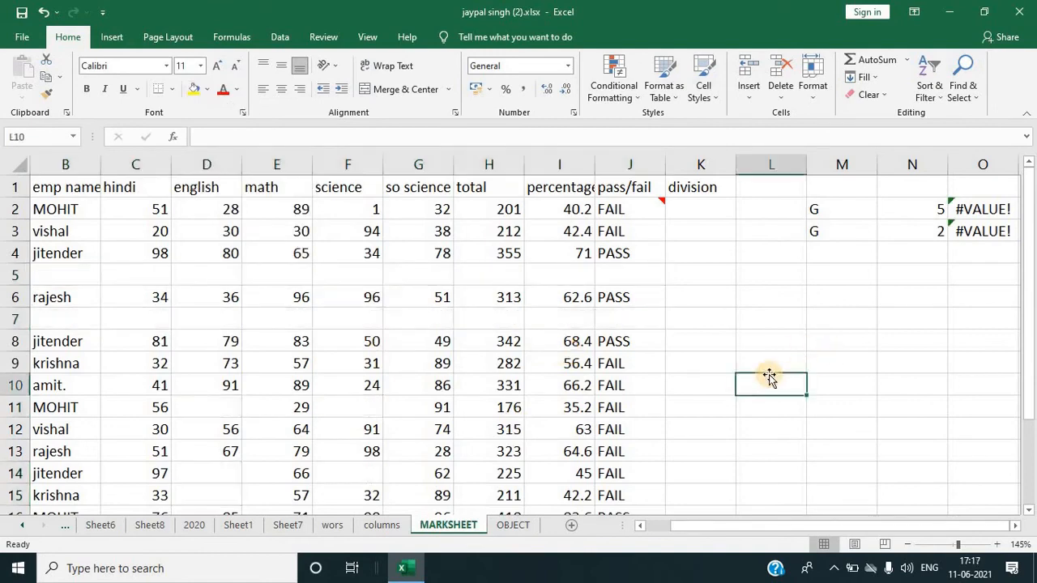
# Step: Undo the last three changes
pyautogui.hotkey('ctrl', 'z')
pyautogui.hotkey('ctrl', 'z')
pyautogui.hotkey('ctrl', 'z')
pyautogui.hotkey('ctrl', 'z')
pyautogui.hotkey('ctrl', 'z')
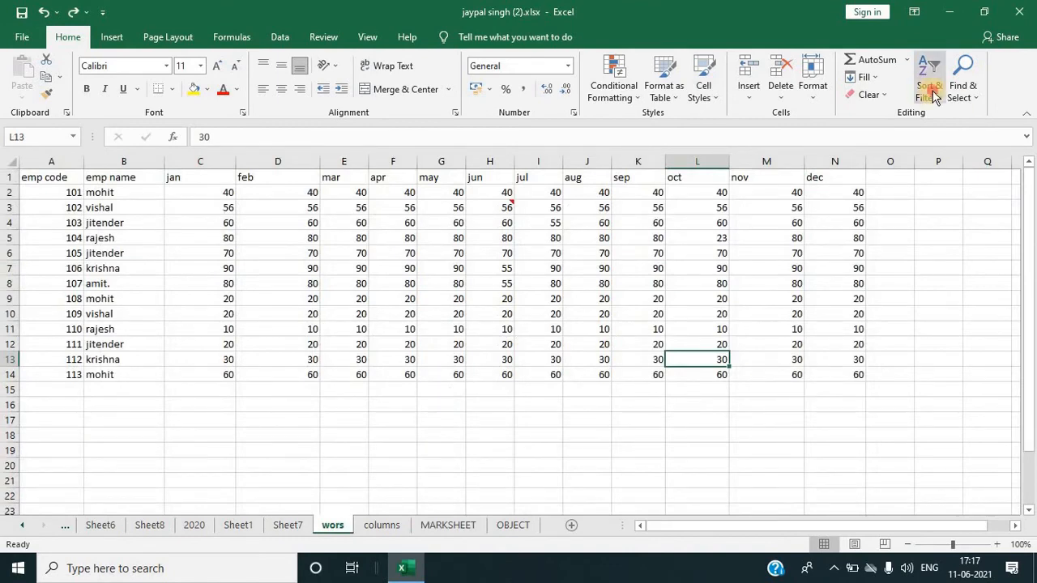
pyautogui.click(961, 89)
pyautogui.click(961, 167)
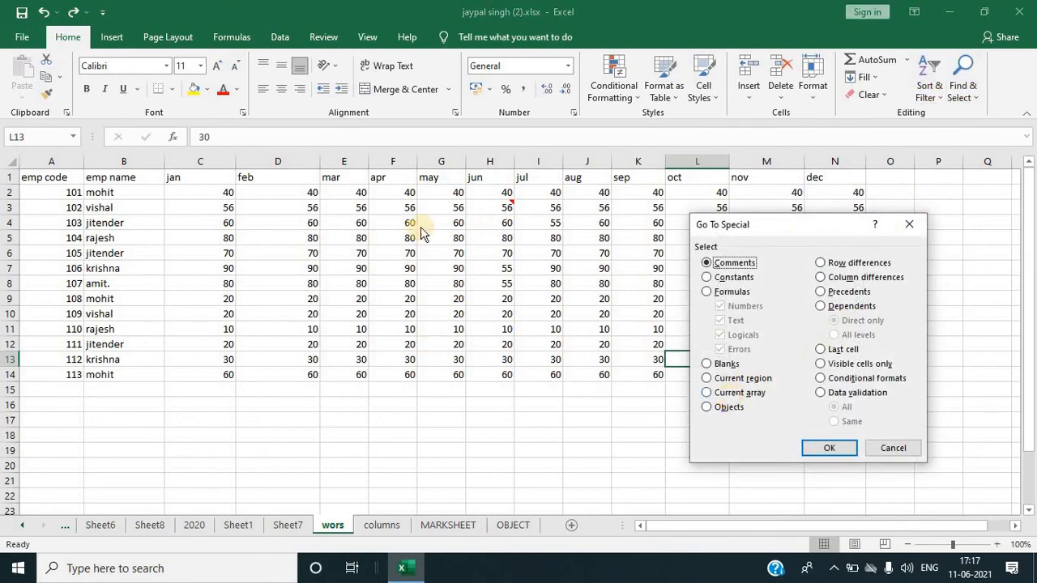
pyautogui.click(908, 224)
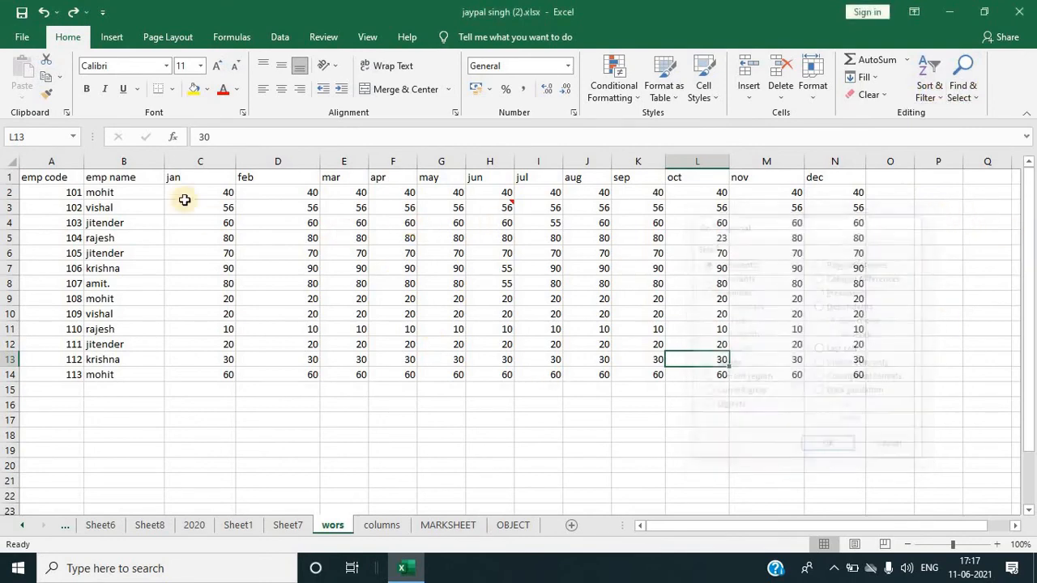
# Step: Copy the emp code table A1:N14 on the wors sheet and paste a duplicate starting at cell A18
pyautogui.click(45, 177)
pyautogui.moveTo(179, 255)
pyautogui.mouseDown()
pyautogui.moveTo(516, 364)
pyautogui.moveTo(771, 371)
pyautogui.moveTo(842, 356)
pyautogui.moveTo(847, 372)
pyautogui.mouseUp()
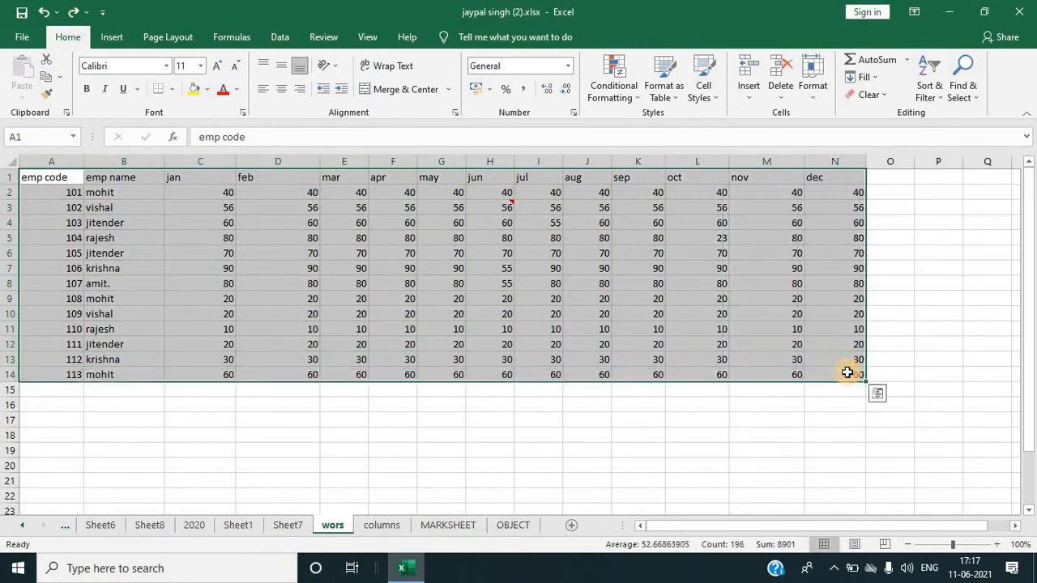
pyautogui.hotkey('ctrl', 'c')
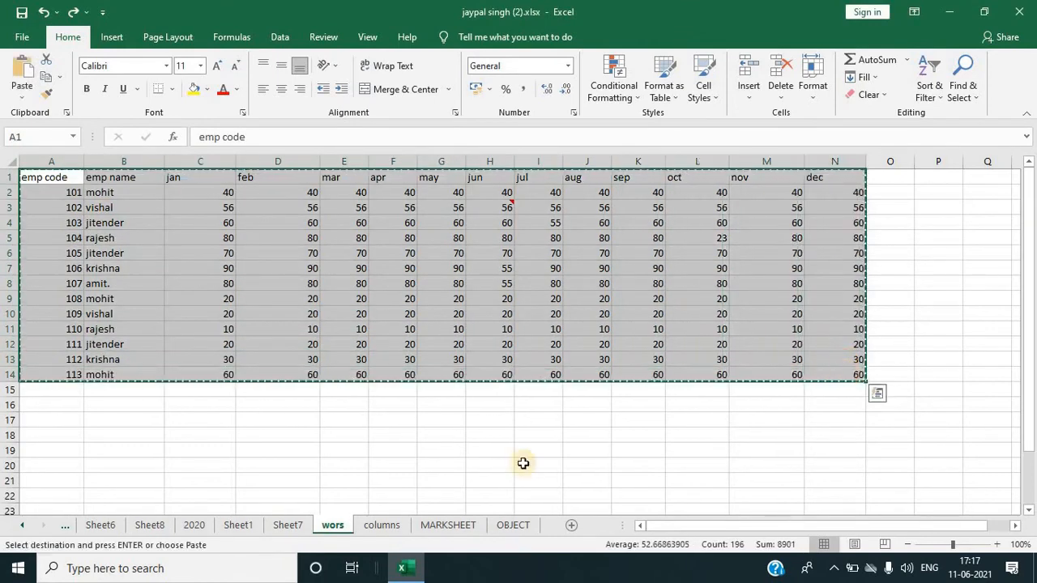
pyautogui.click(68, 435)
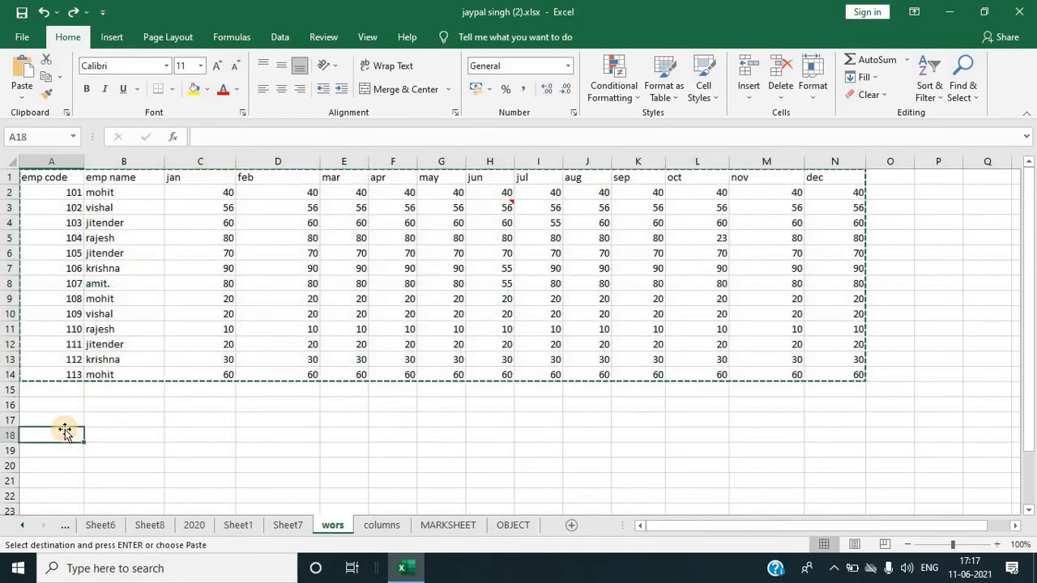
pyautogui.hotkey('ctrl', 'v')
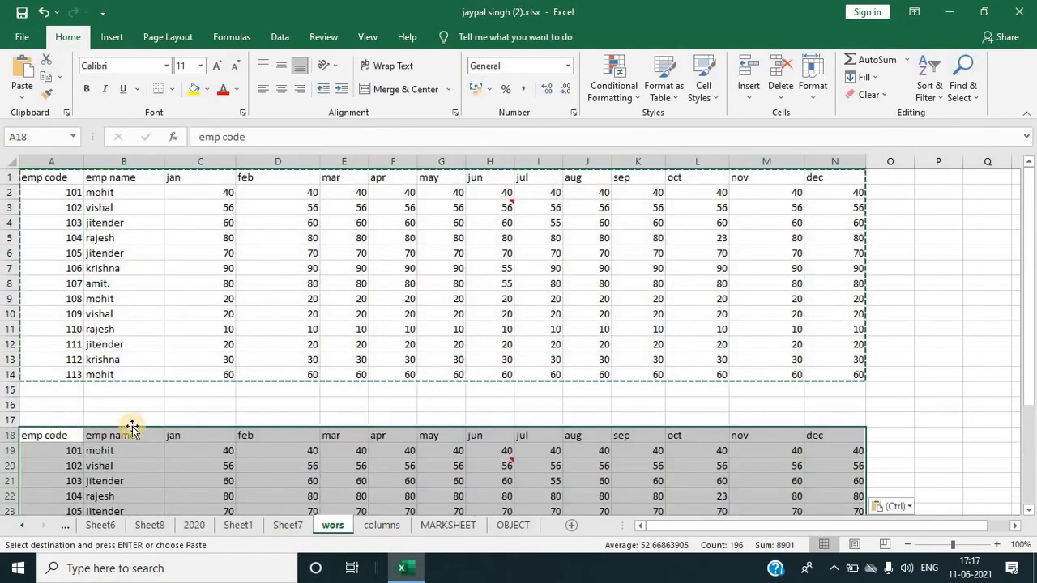
pyautogui.click(947, 361)
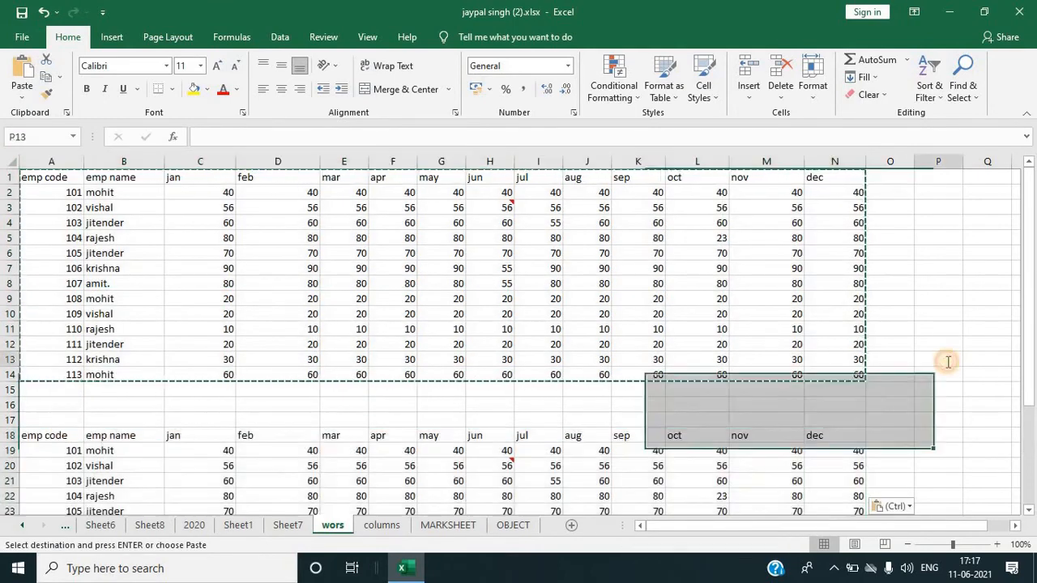
# Step: From cell L8, select the current region of the upper table with Go To Special
pyautogui.click(722, 282)
pyautogui.click(963, 81)
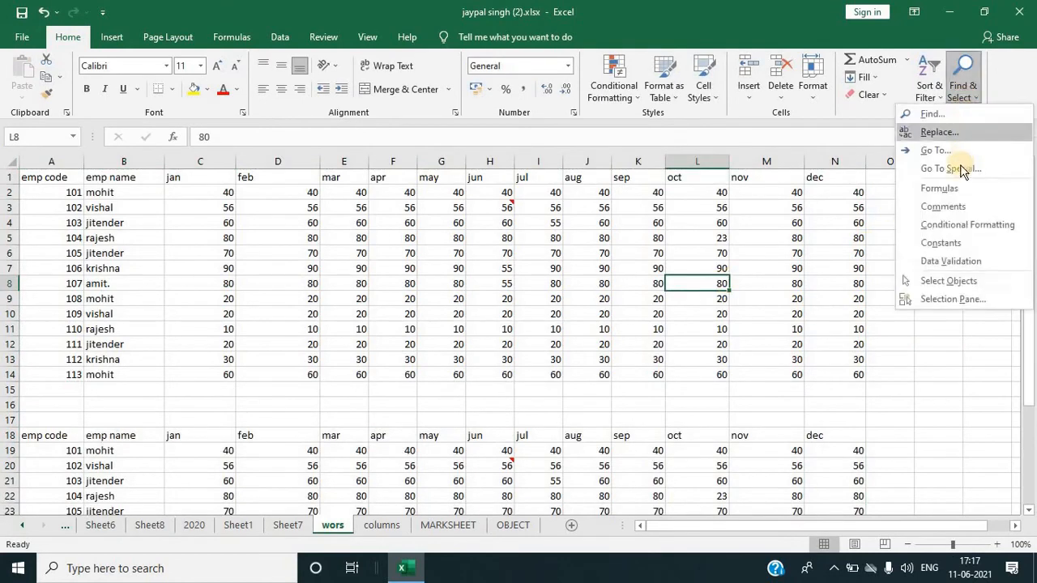
pyautogui.click(949, 168)
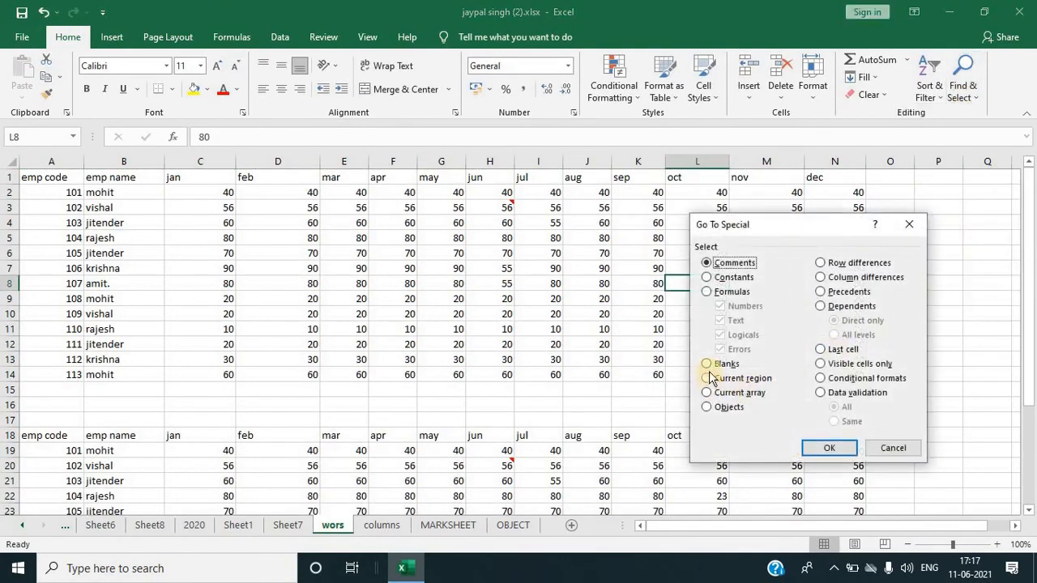
pyautogui.click(707, 379)
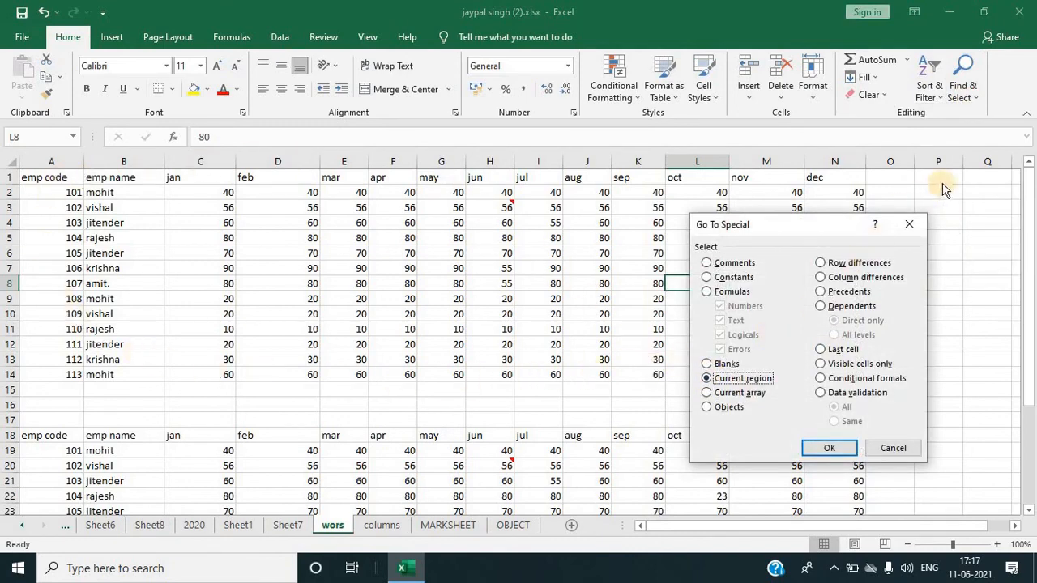
pyautogui.click(816, 447)
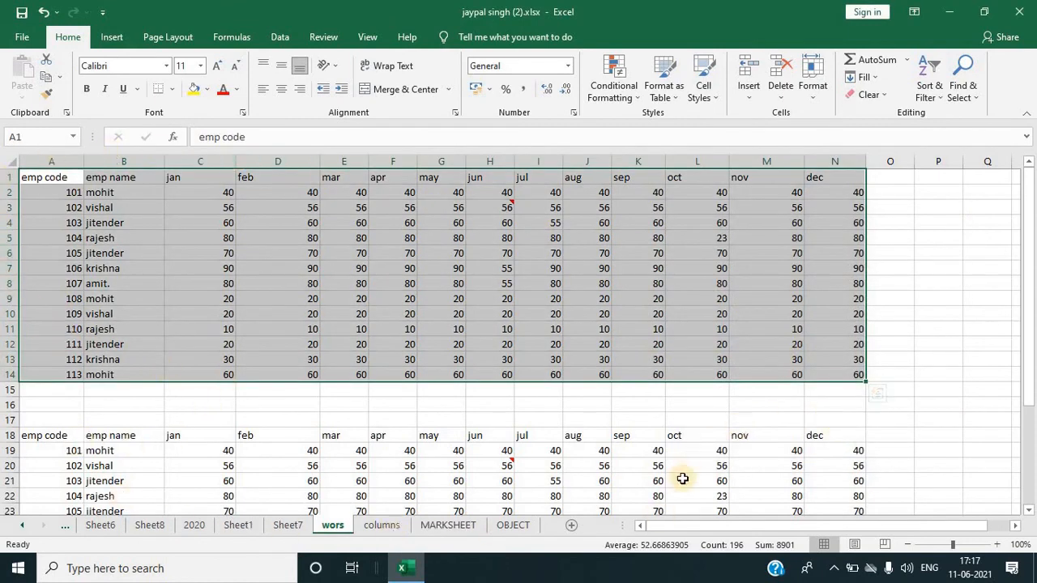
# Step: Use Select All from cell F7 inside the upper table, then from an empty cell outside it
pyautogui.click(724, 478)
pyautogui.click(875, 408)
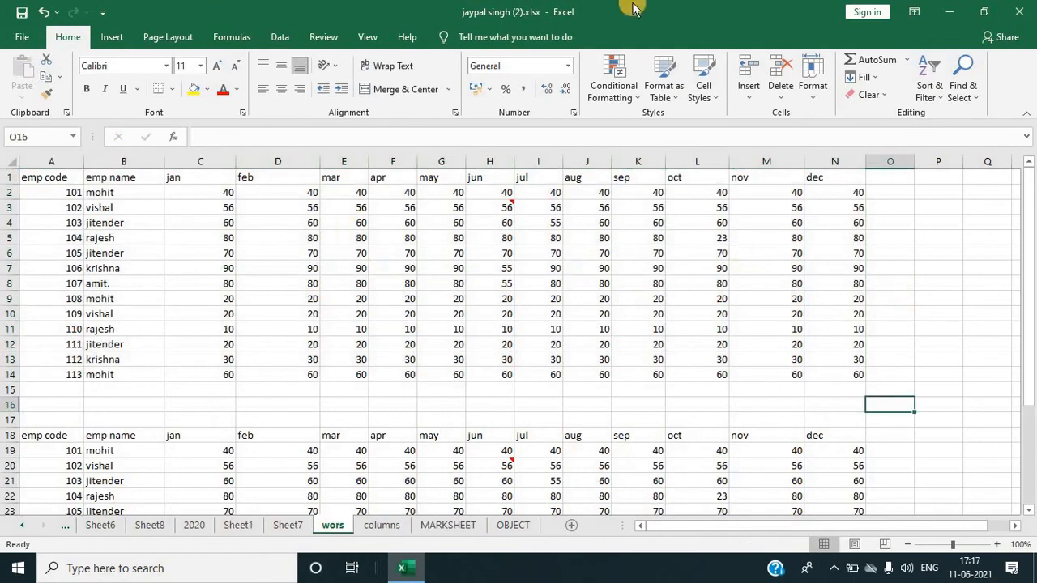
pyautogui.click(404, 267)
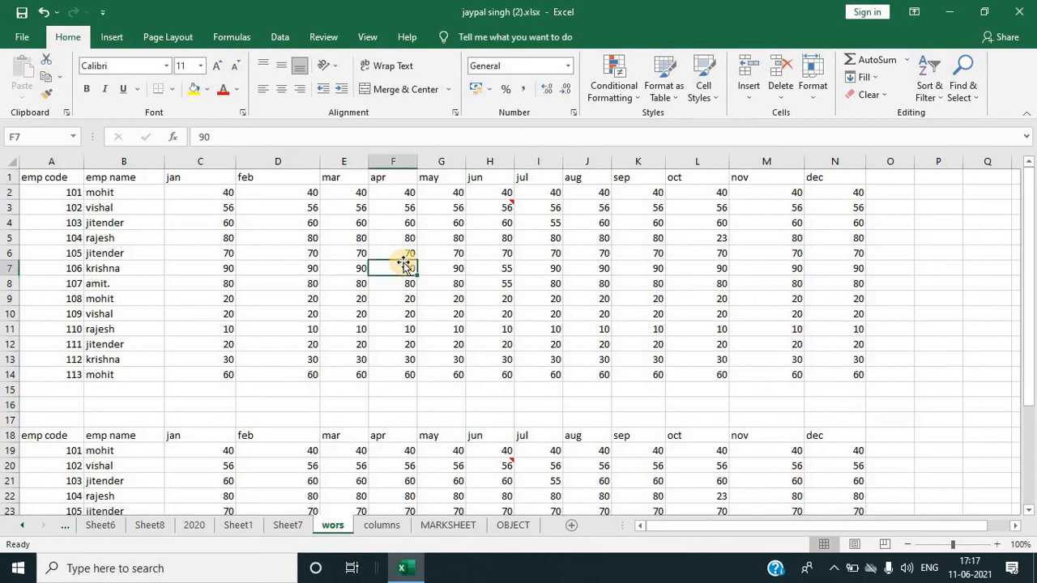
pyautogui.hotkey('ctrl', 'a')
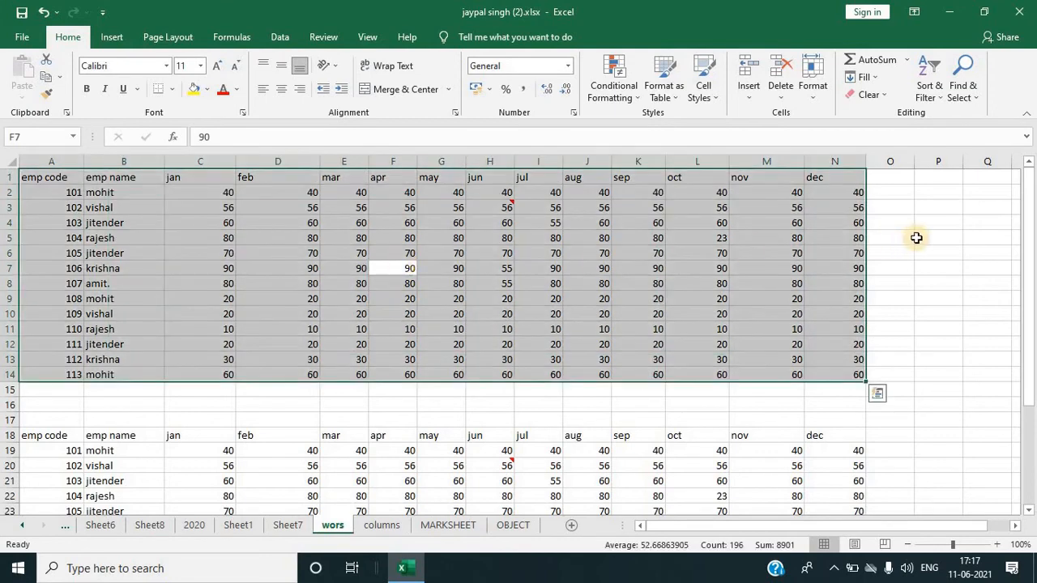
pyautogui.click(969, 236)
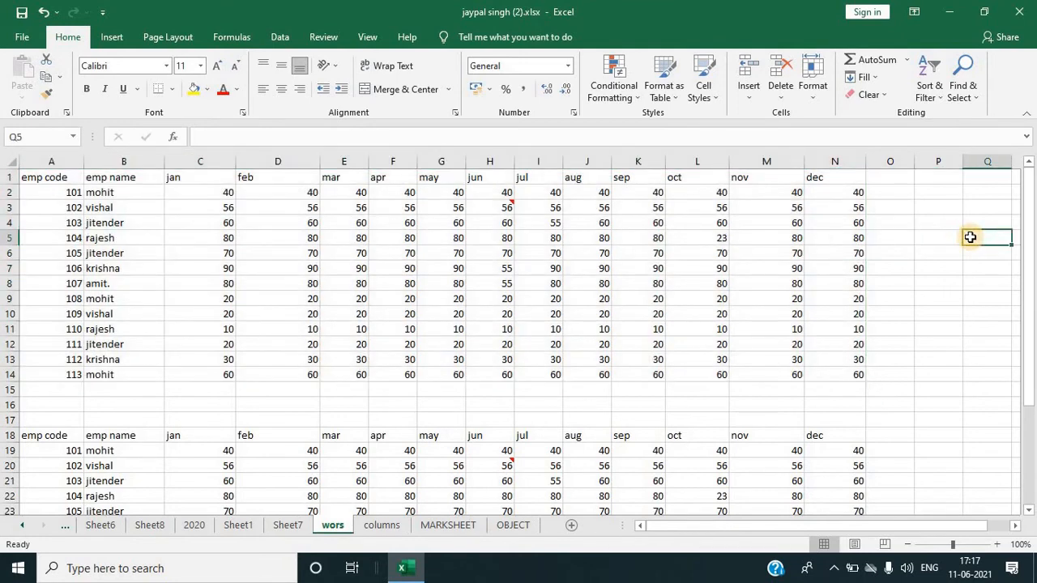
pyautogui.hotkey('ctrl', 'a')
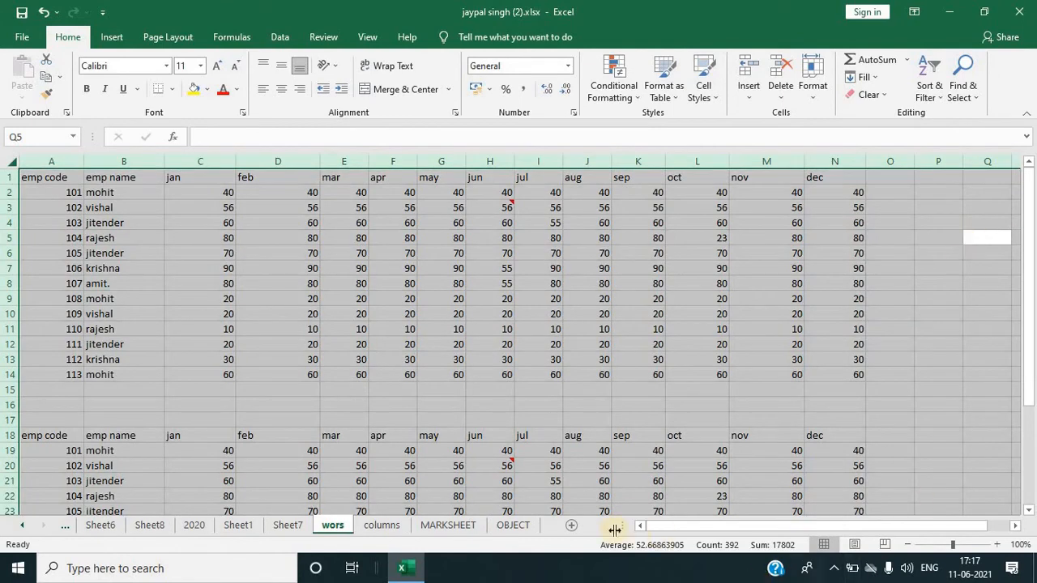
# Step: From cell I21, select the current region of the lower table with Go To Special
pyautogui.click(526, 481)
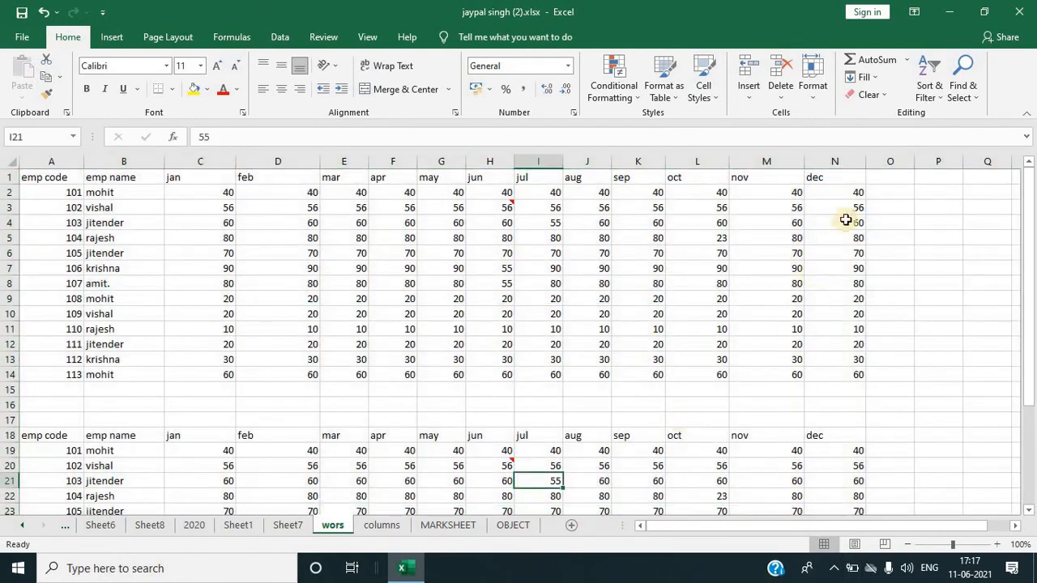
pyautogui.click(968, 91)
pyautogui.click(950, 169)
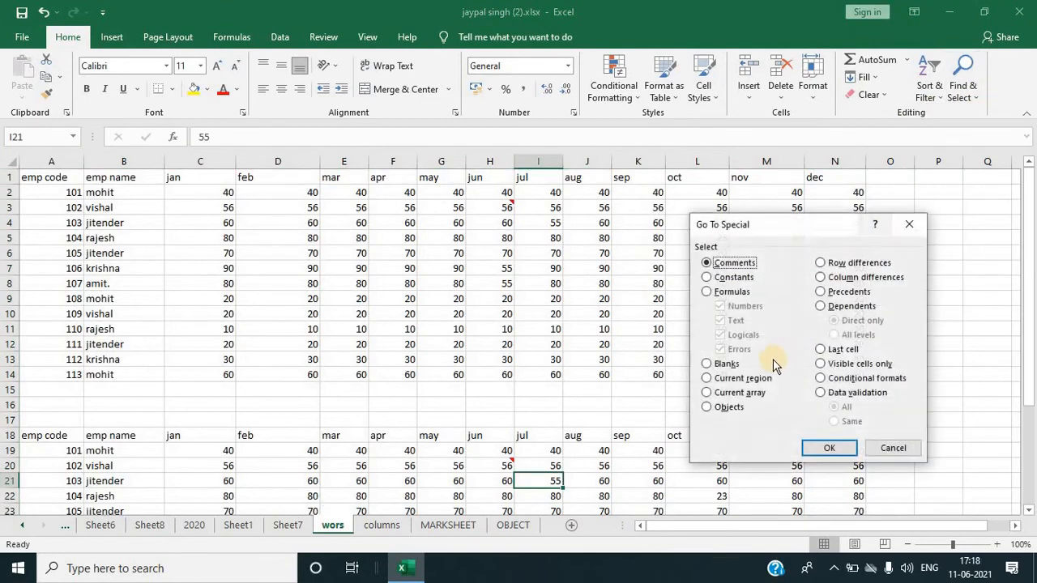
pyautogui.click(728, 380)
pyautogui.click(830, 451)
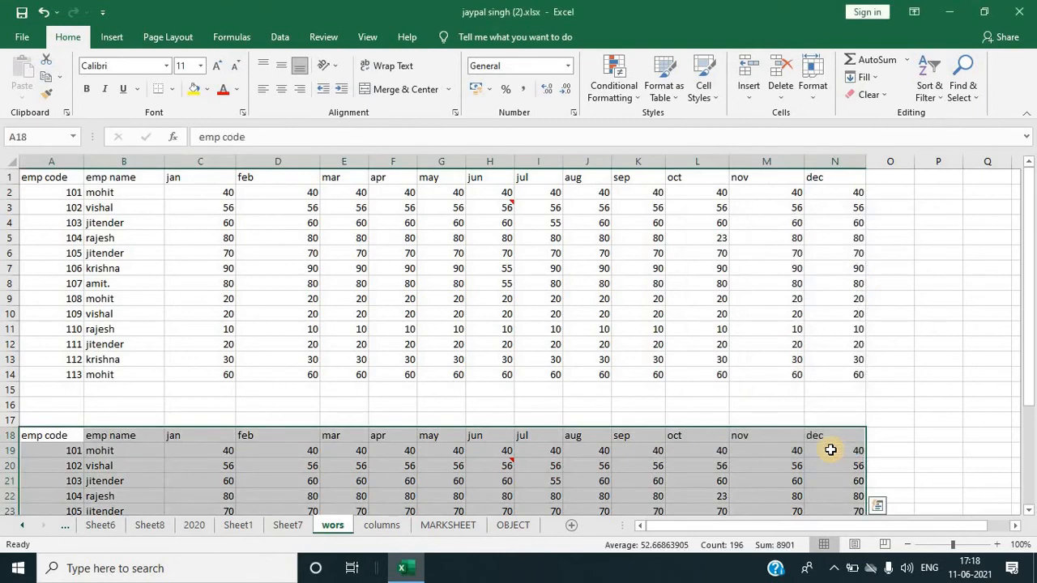
pyautogui.click(931, 360)
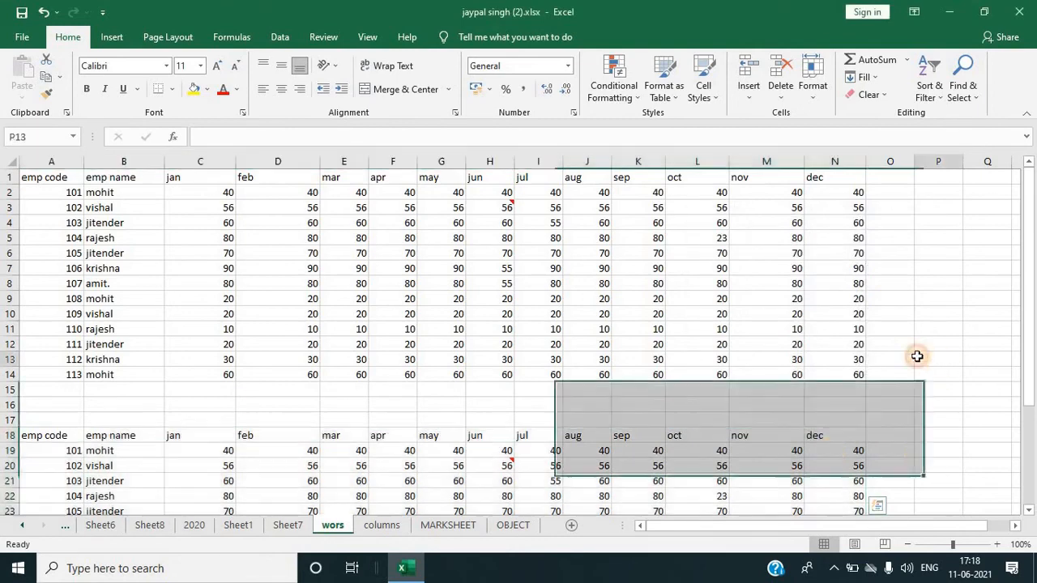
pyautogui.click(955, 89)
pyautogui.click(931, 168)
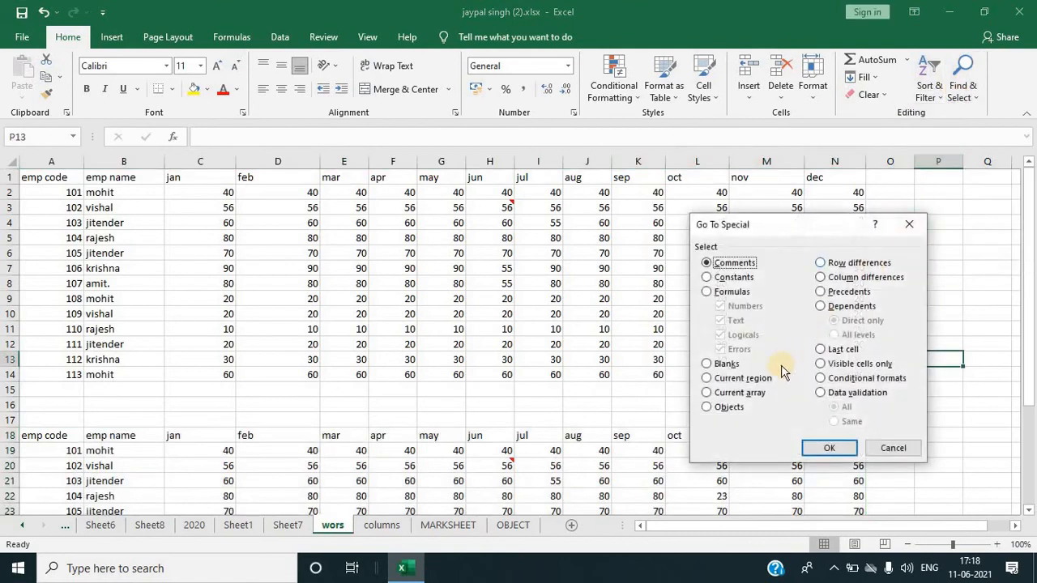
pyautogui.click(891, 450)
pyautogui.click(607, 436)
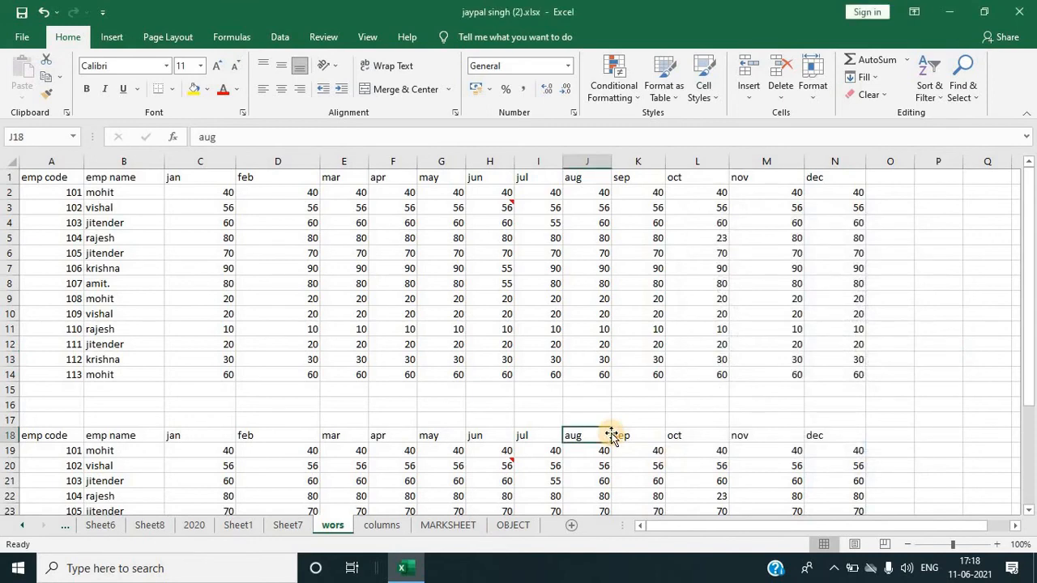
# Step: On the OBJECT sheet, select all the shapes with Go To Special's Objects option
pyautogui.click(513, 525)
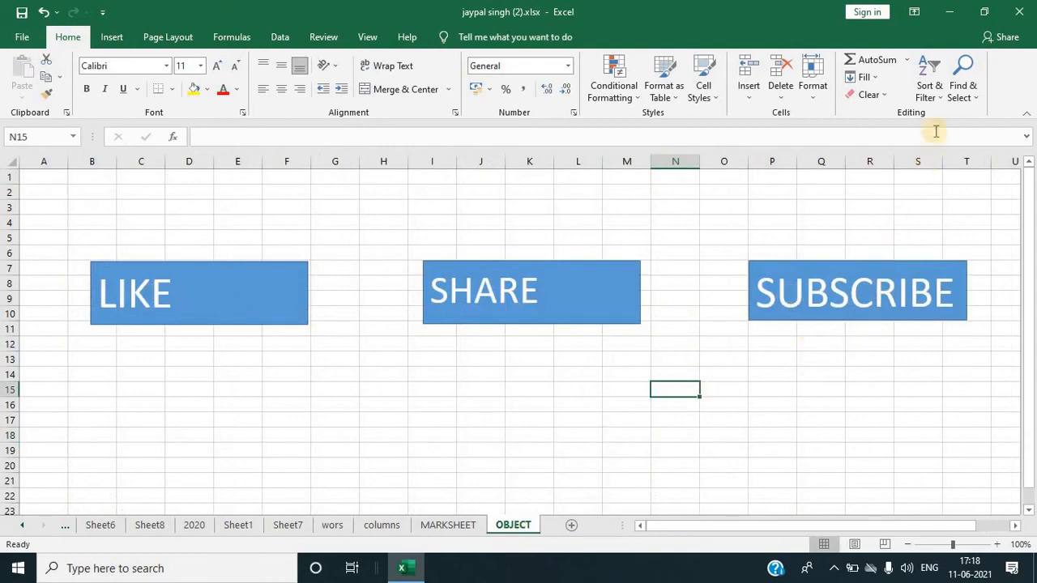
pyautogui.click(932, 93)
pyautogui.click(962, 85)
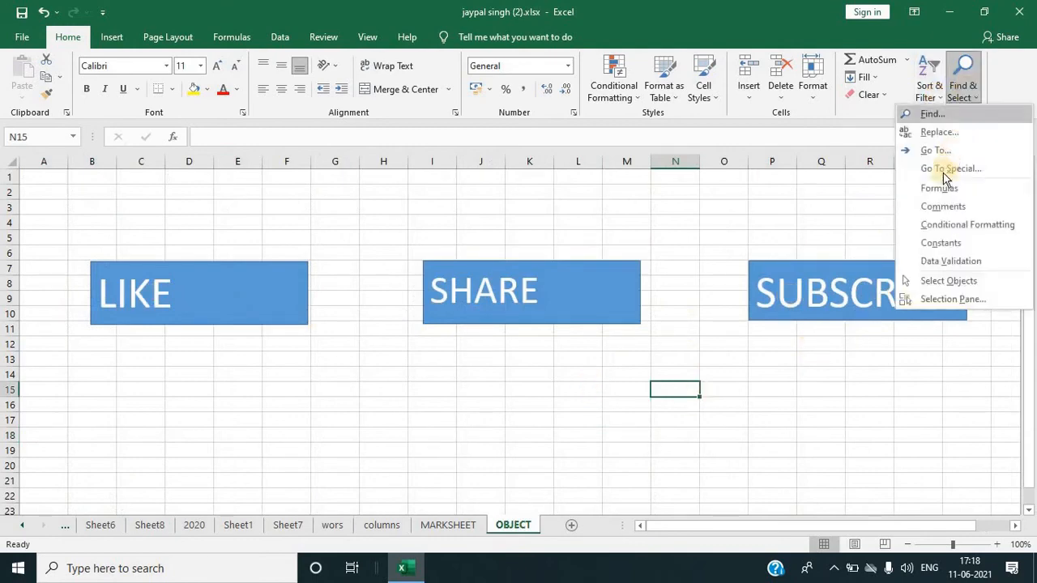
pyautogui.click(942, 170)
pyautogui.click(720, 408)
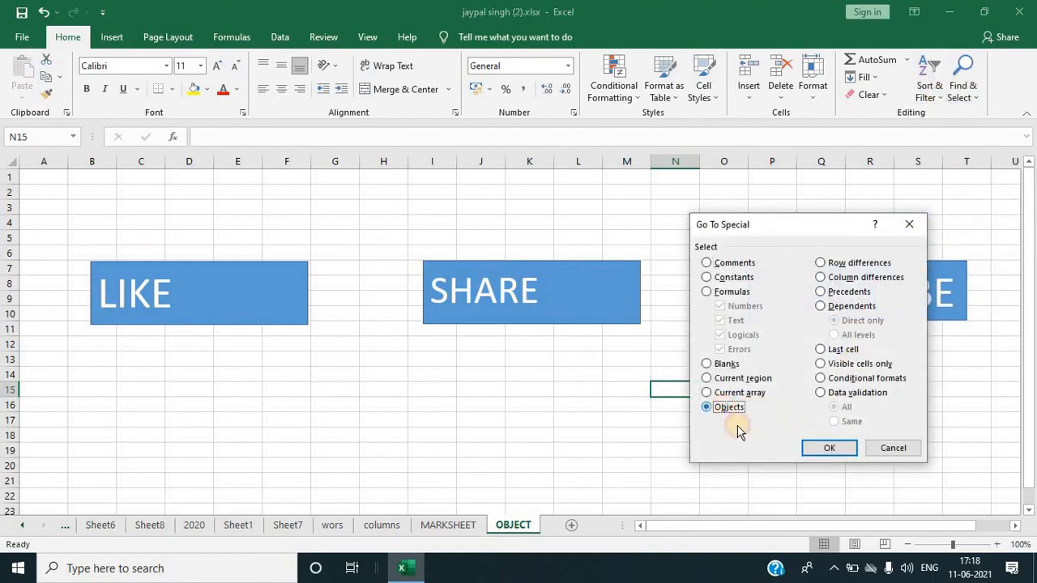
pyautogui.click(828, 449)
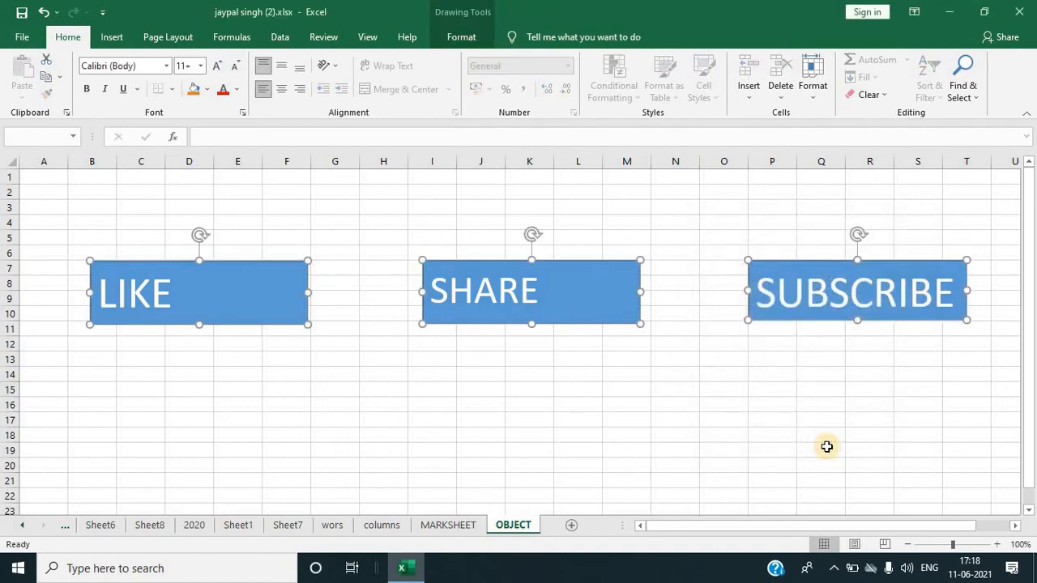
# Step: Switch to the columns sheet and open, then close, the Go To Special dialog
pyautogui.click(769, 404)
pyautogui.hotkey('ctrl', 'pageup')
pyautogui.hotkey('ctrl', 'pageup')
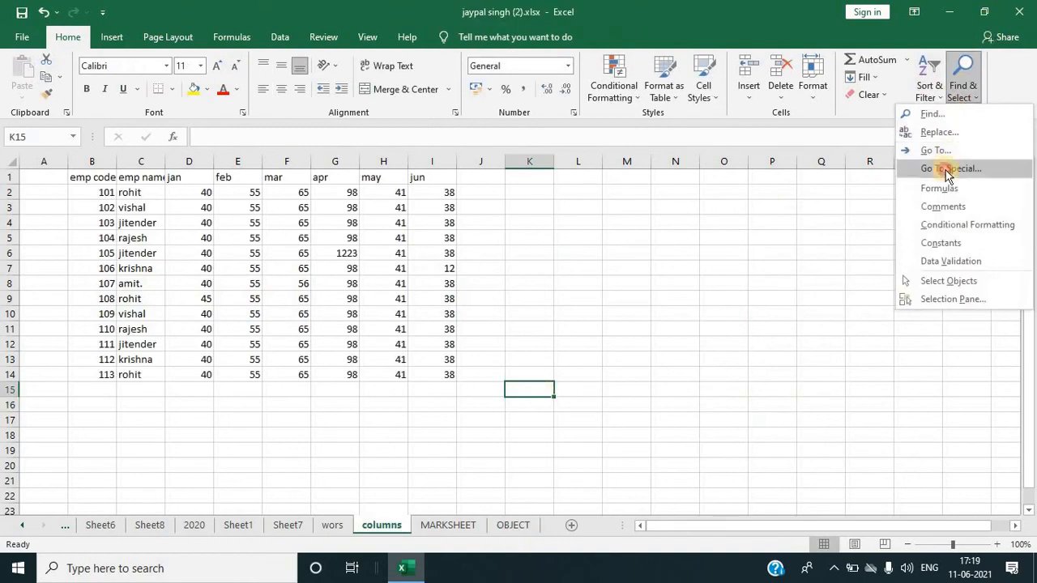
pyautogui.click(946, 168)
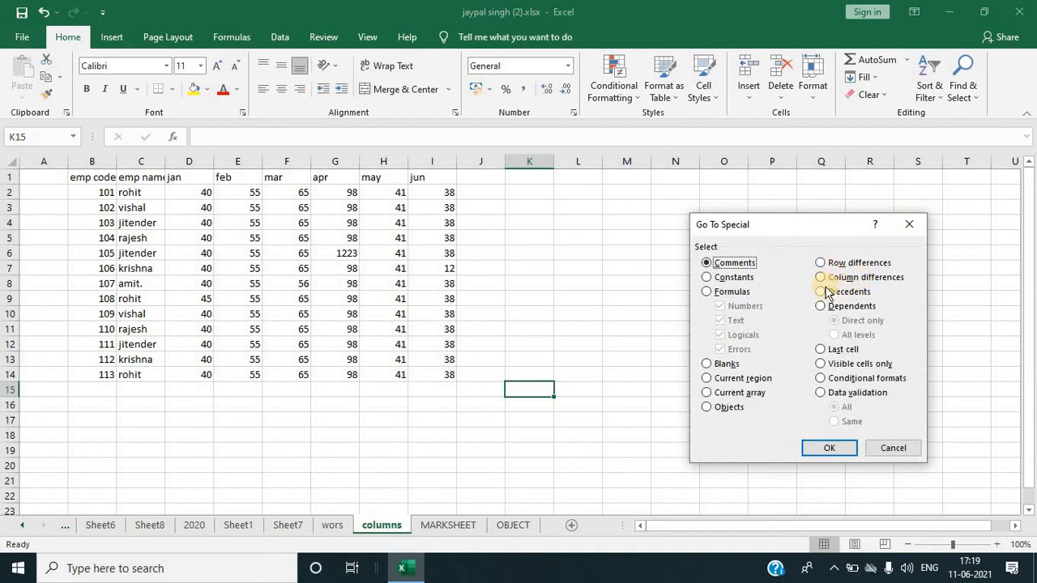
pyautogui.click(909, 225)
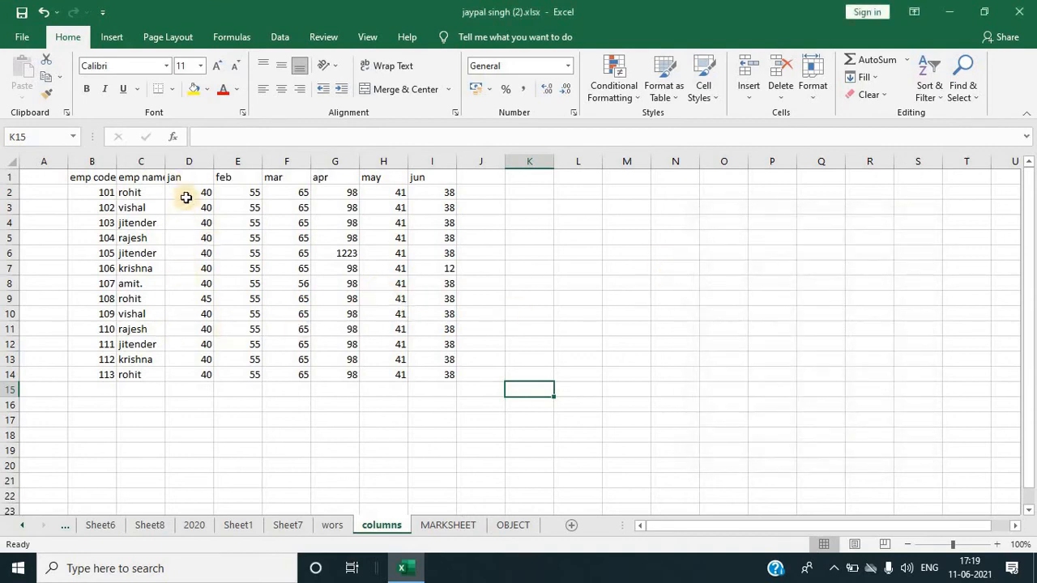
# Step: Select the month values D2:I14 on the columns sheet and pick Column differences with Go To Special
pyautogui.moveTo(183, 194); pyautogui.dragTo(177, 377)
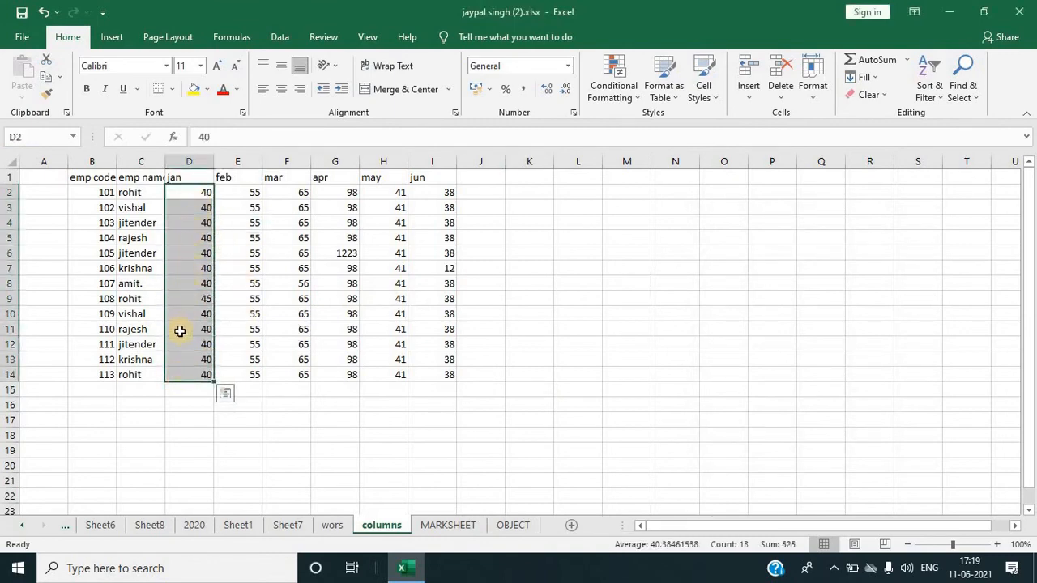
pyautogui.click(195, 300)
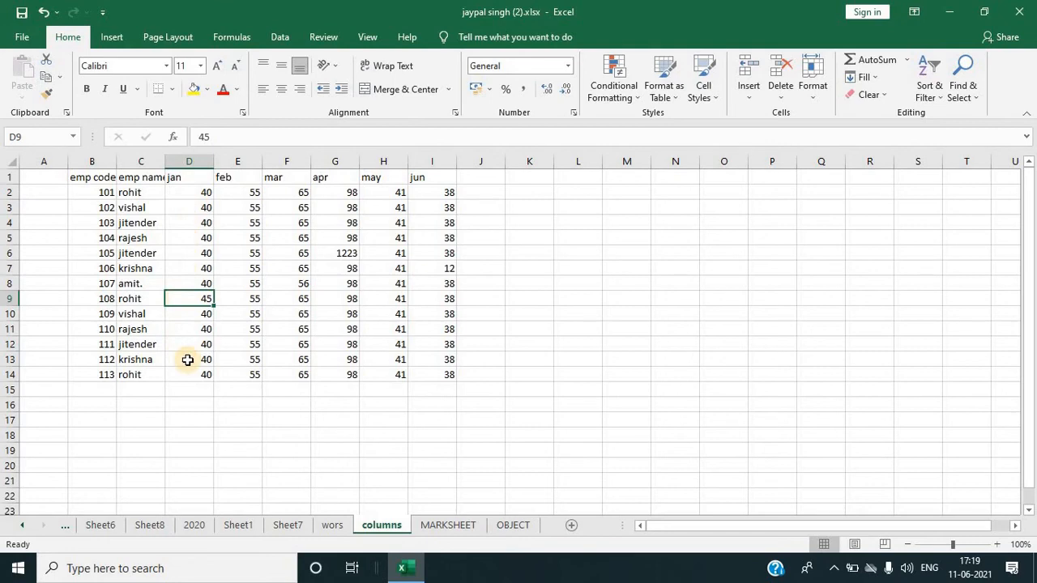
pyautogui.moveTo(202, 194); pyautogui.dragTo(426, 375)
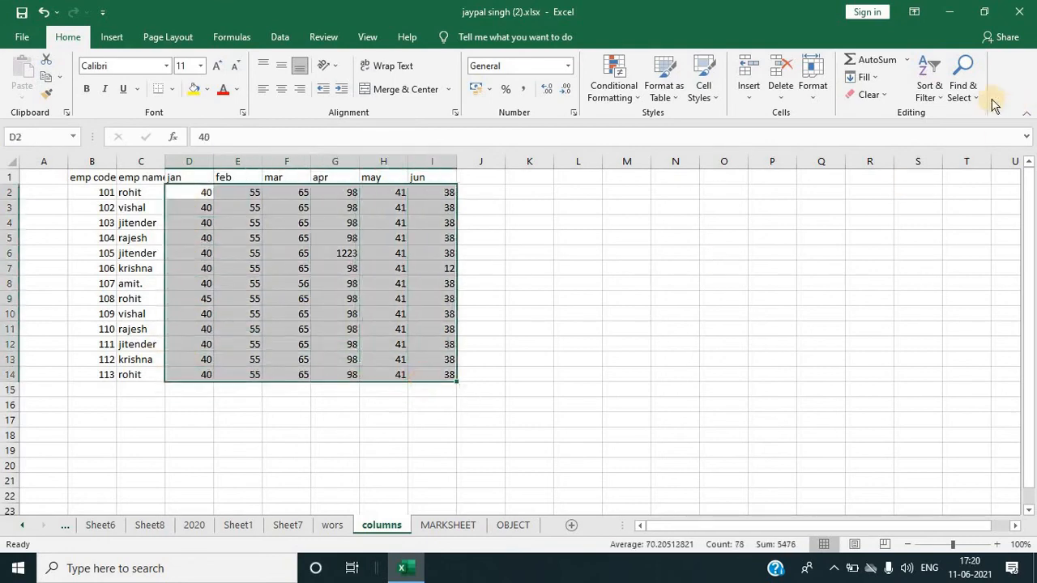
pyautogui.click(982, 96)
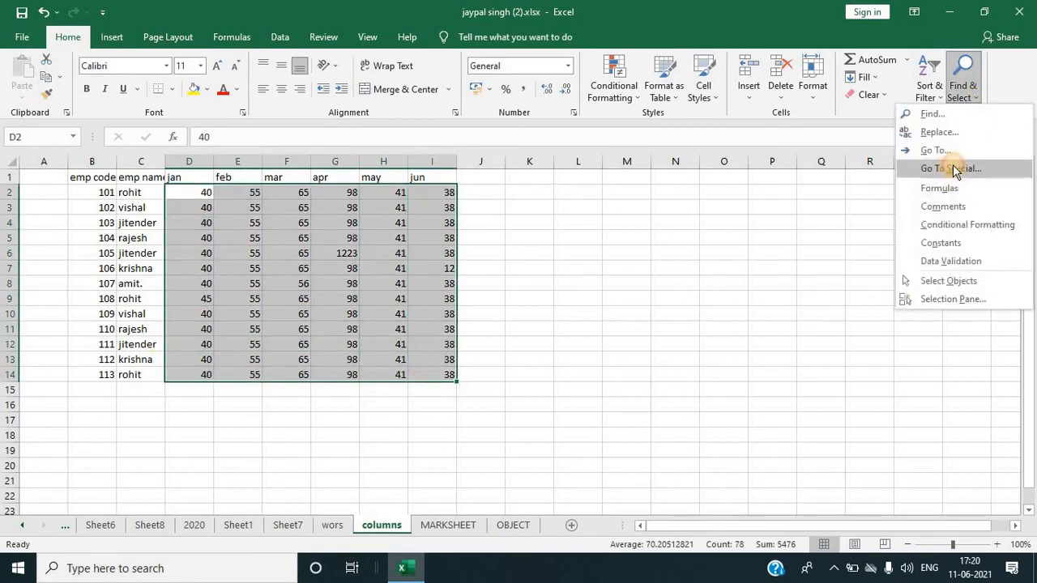
pyautogui.click(953, 166)
pyautogui.click(823, 278)
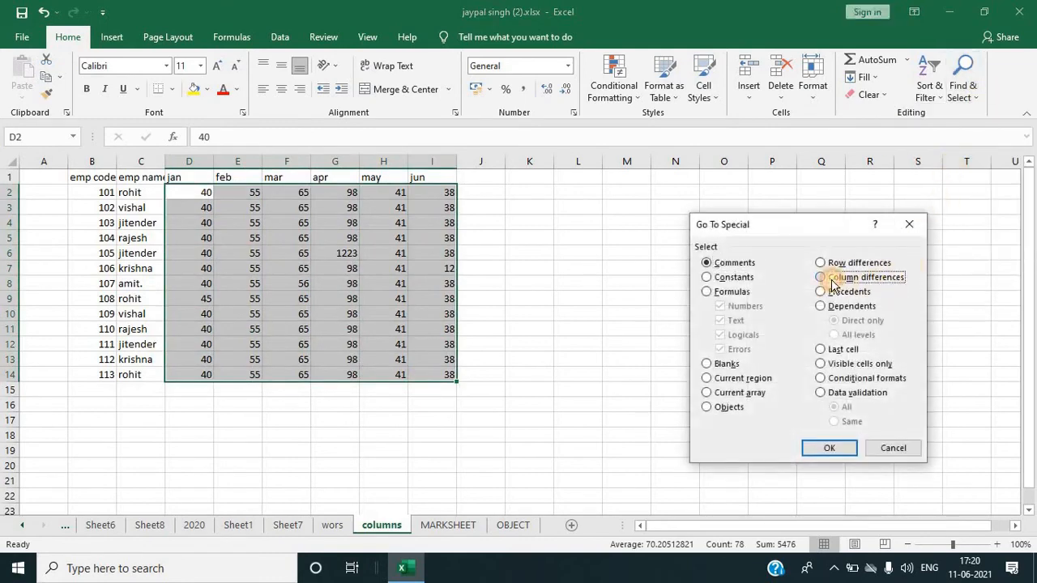
pyautogui.click(830, 449)
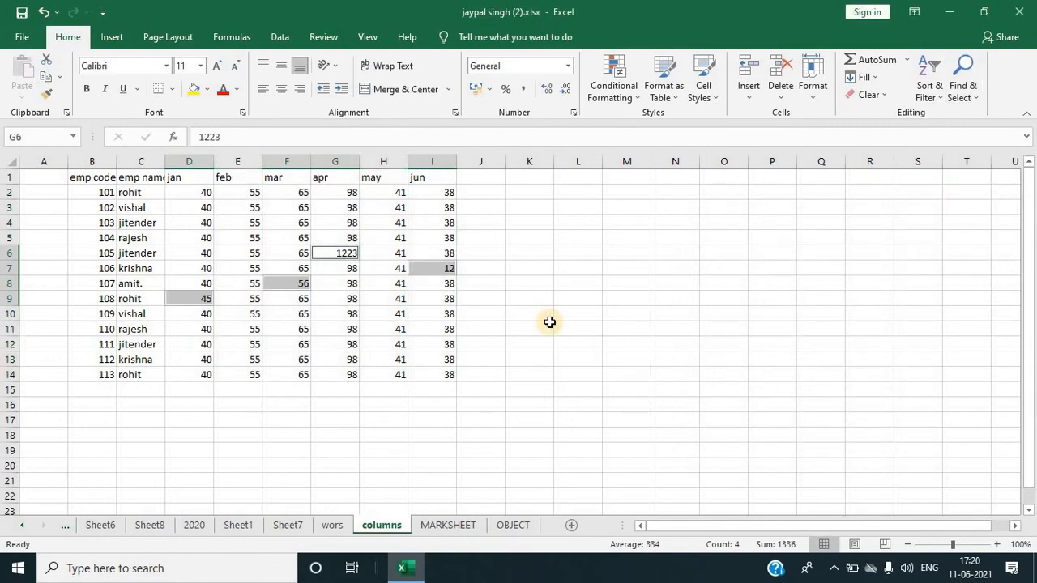
pyautogui.click(549, 322)
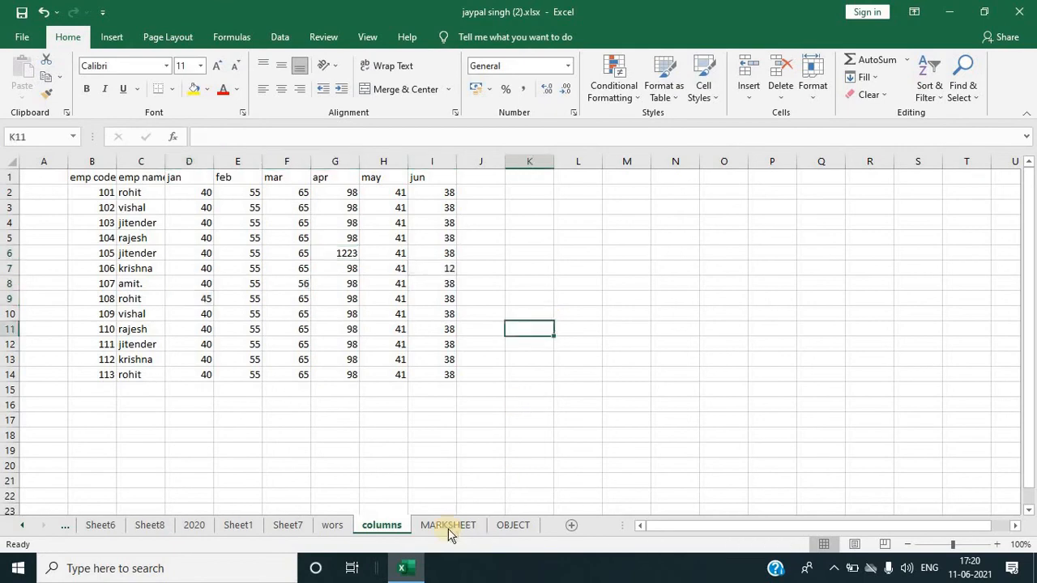
# Step: On the wors sheet, select the month values C2:N14 and pick Row differences with Go To Special
pyautogui.click(332, 525)
pyautogui.moveTo(219, 194); pyautogui.dragTo(412, 361)
pyautogui.moveTo(507, 380); pyautogui.dragTo(834, 370)
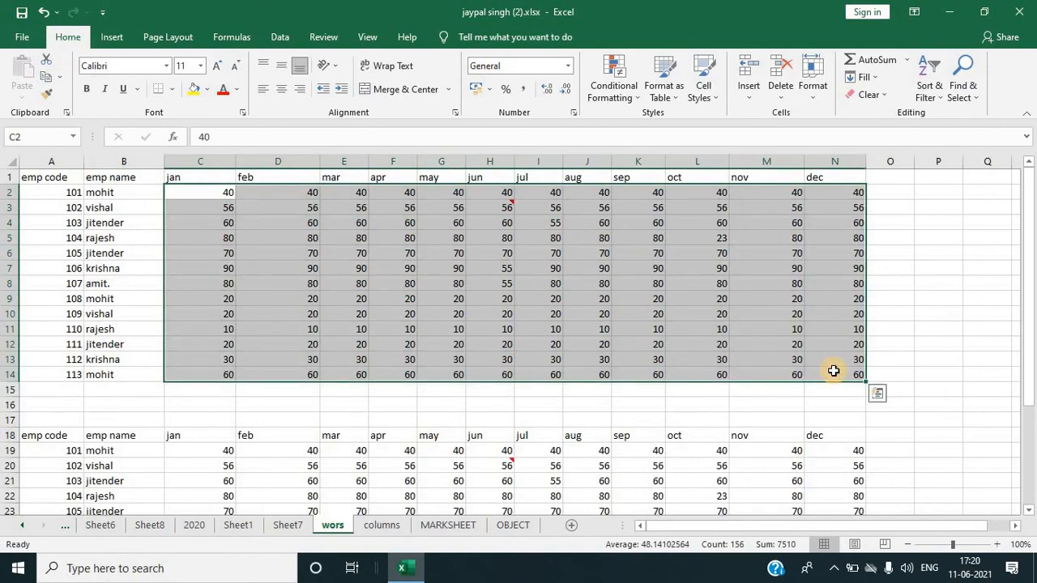
pyautogui.click(963, 91)
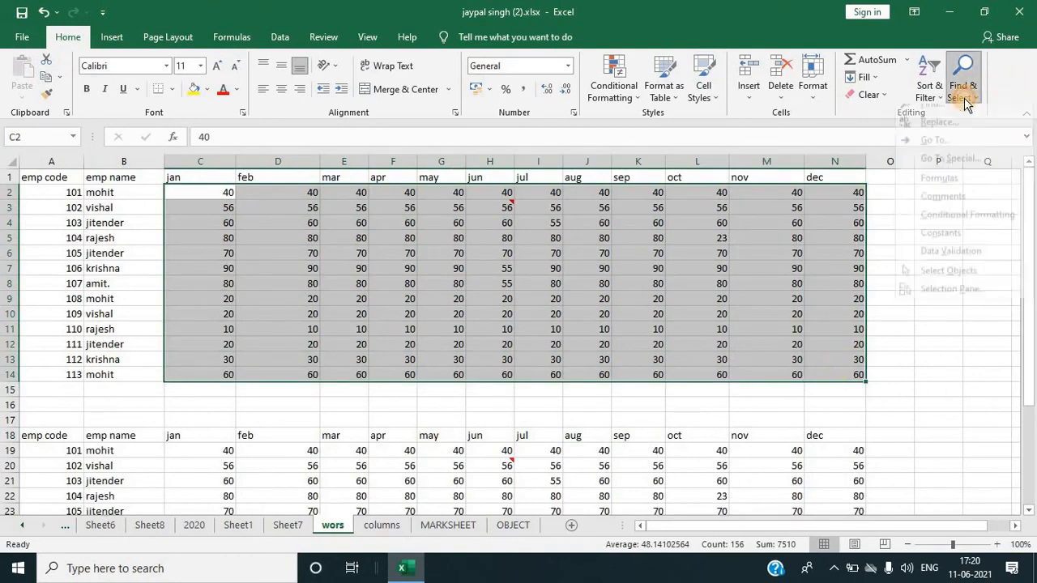
pyautogui.click(952, 168)
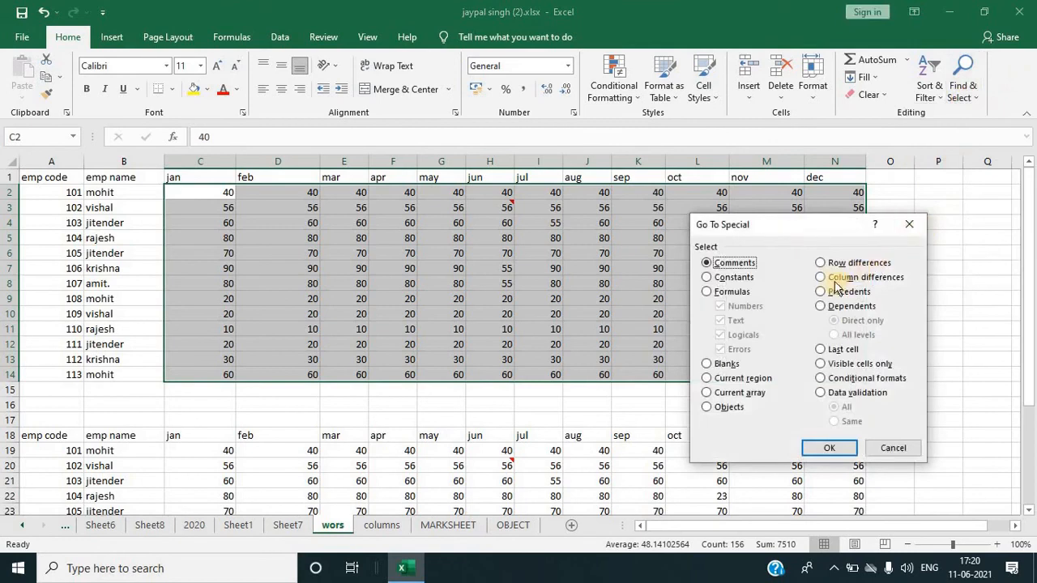
pyautogui.click(829, 268)
pyautogui.click(820, 446)
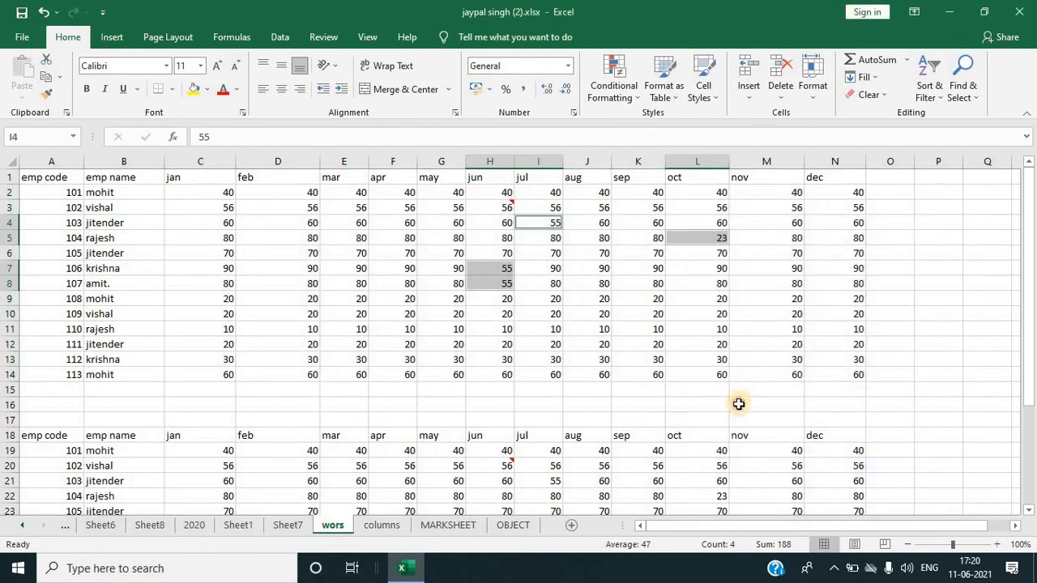
pyautogui.click(741, 391)
pyautogui.scroll(-5, 736, 429)
pyautogui.click(599, 459)
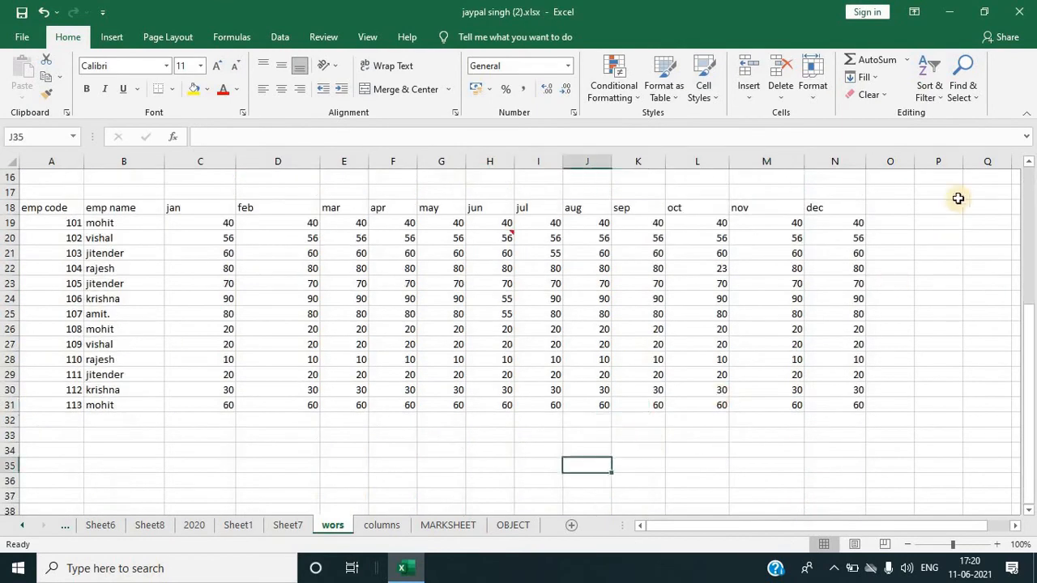
pyautogui.click(960, 89)
pyautogui.click(932, 168)
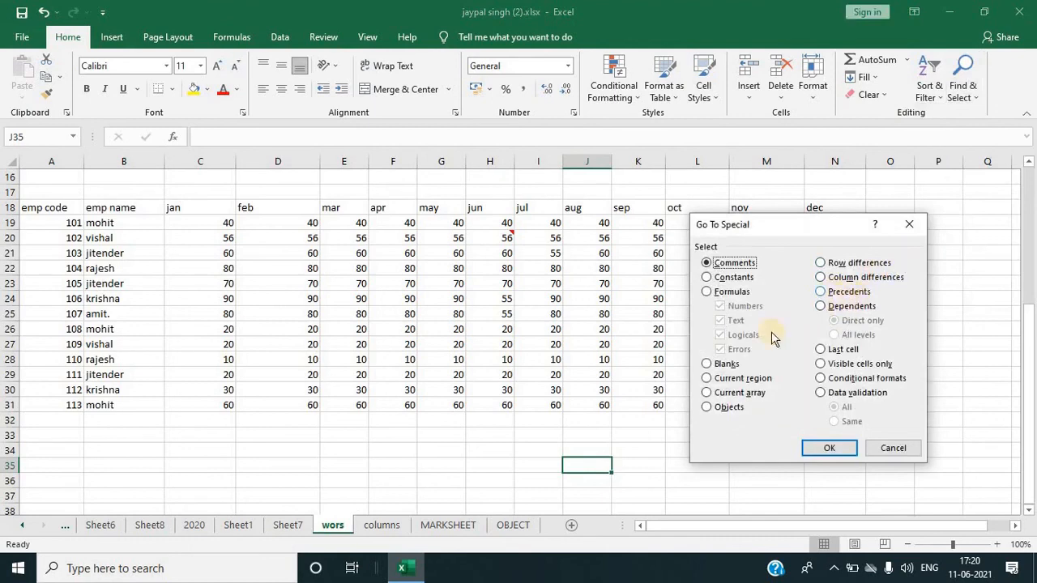
pyautogui.click(893, 451)
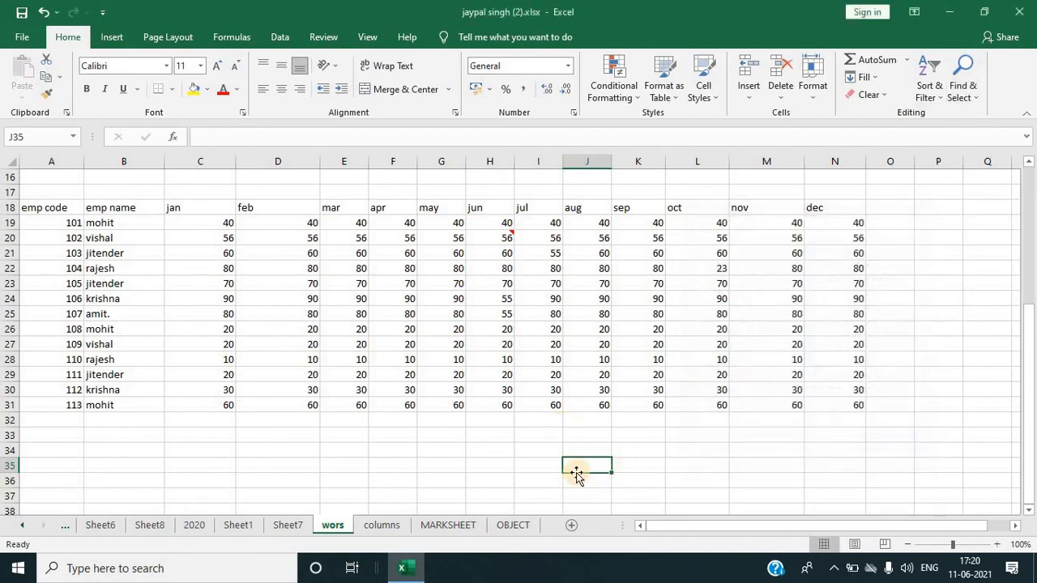
# Step: Enter the formula =J30+L31+H27 in cell J35 below the lower table and reselect the cell
pyautogui.write('=')
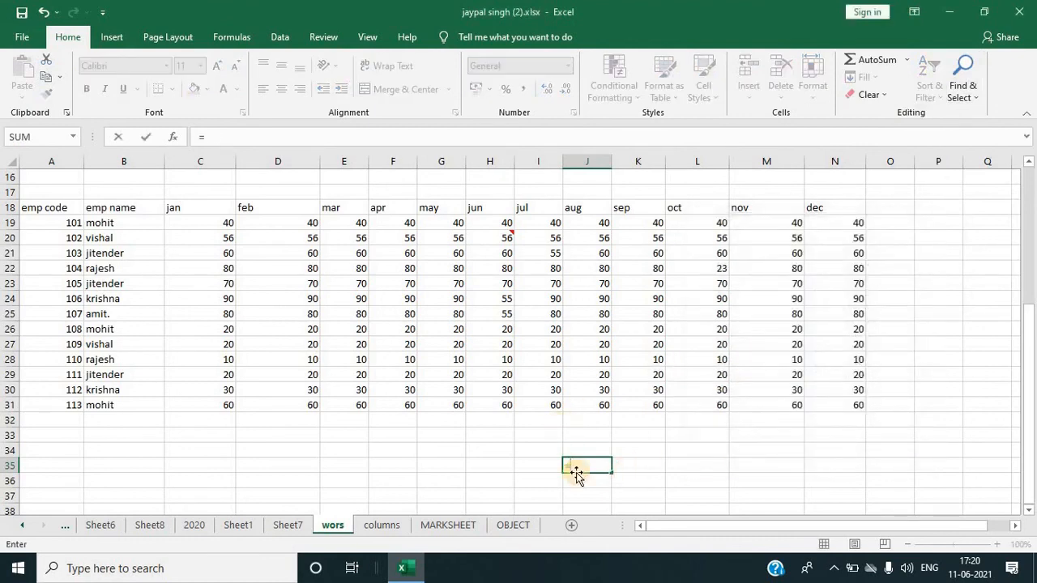
pyautogui.press('Up')
pyautogui.press('Up')
pyautogui.press('Up')
pyautogui.press('Up')
pyautogui.press('Up')
pyautogui.write('+')
pyautogui.press('Up')
pyautogui.press('Up')
pyautogui.press('Up')
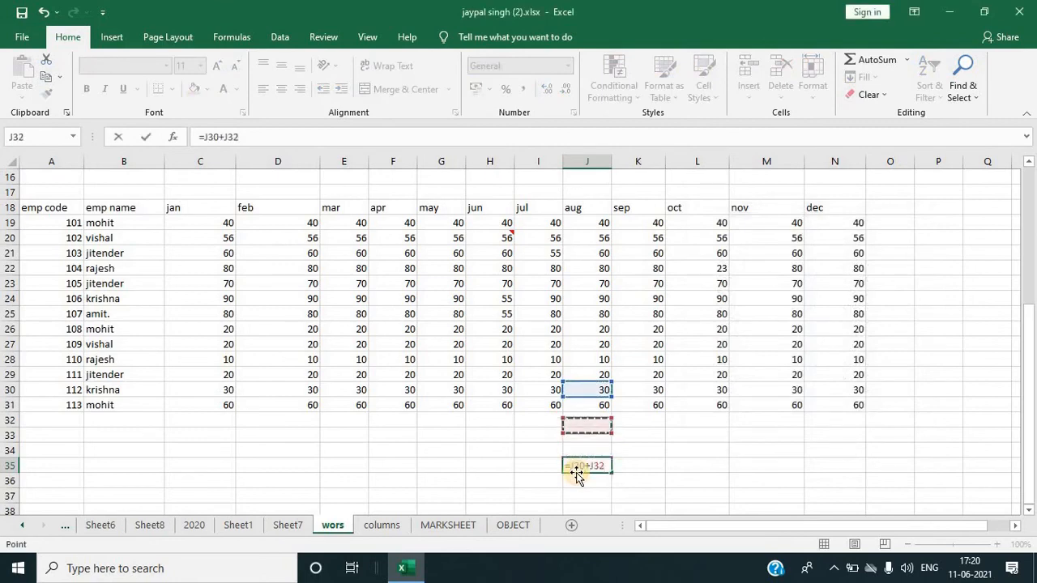
pyautogui.press('Right')
pyautogui.press('Right')
pyautogui.press('Up')
pyautogui.write('+')
pyautogui.press('Up')
pyautogui.press('Up')
pyautogui.press('Up')
pyautogui.press('Up')
pyautogui.press('Up')
pyautogui.press('Up')
pyautogui.press('Up')
pyautogui.press('Up')
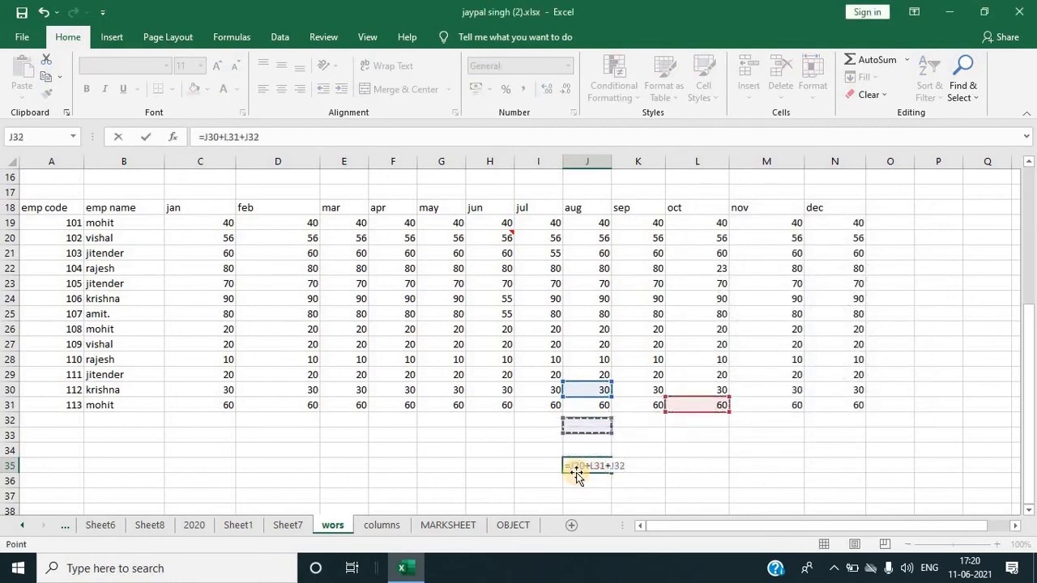
pyautogui.press('Left')
pyautogui.press('Left')
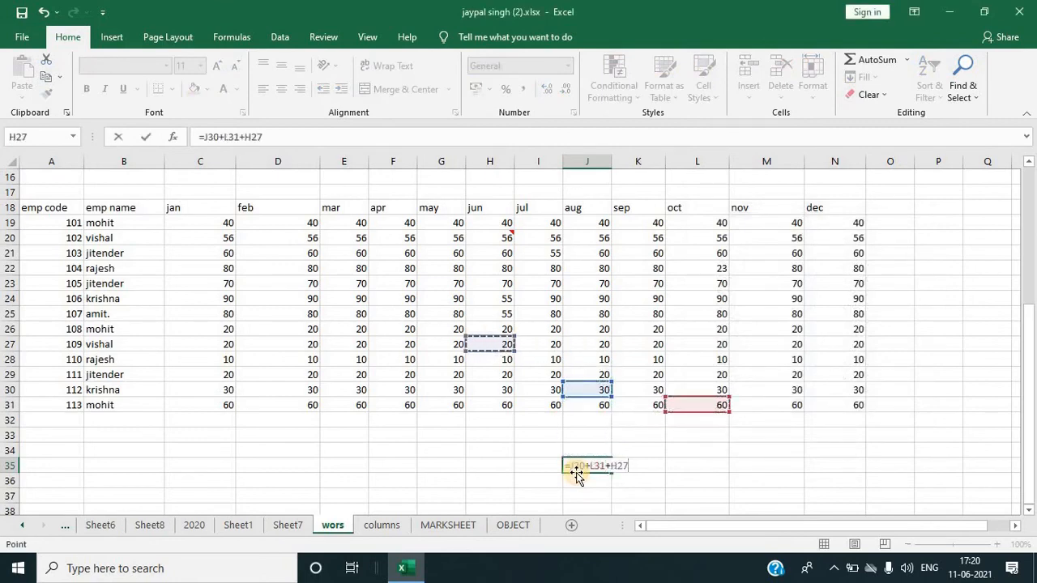
pyautogui.press('Return')
pyautogui.scroll(-1, 564, 395)
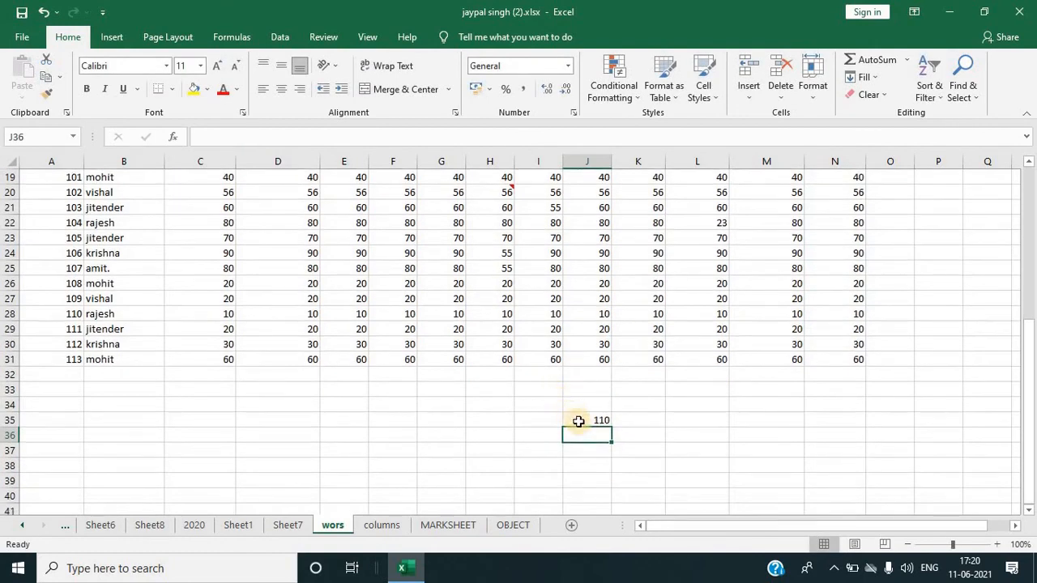
pyautogui.click(579, 421)
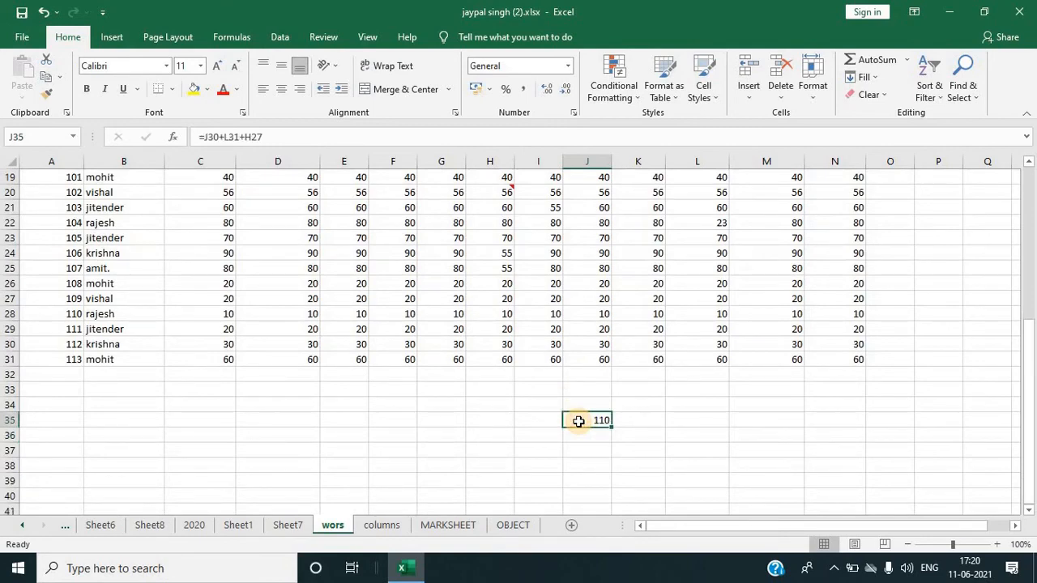
pyautogui.click(786, 437)
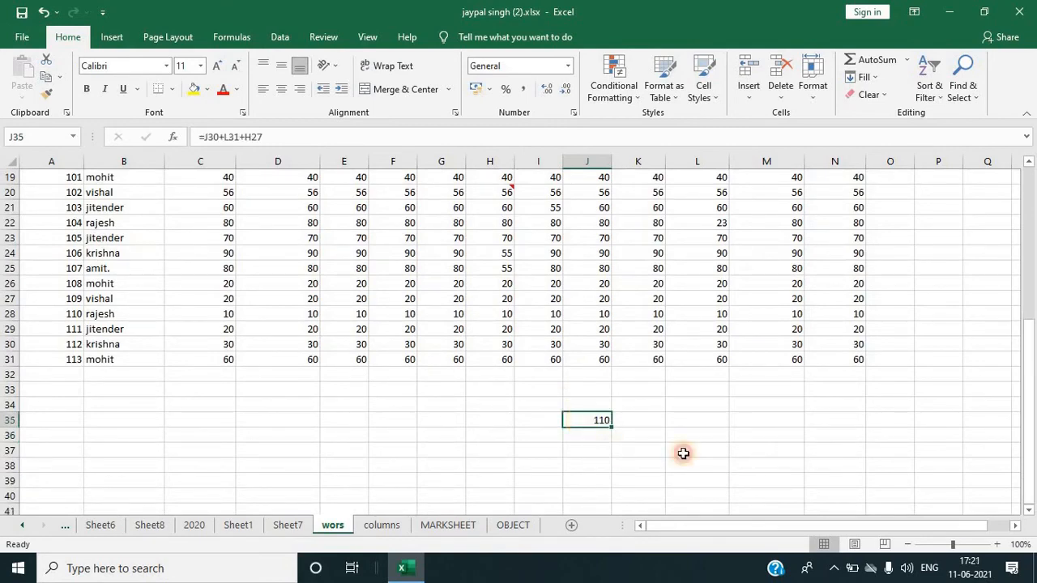
pyautogui.click(594, 418)
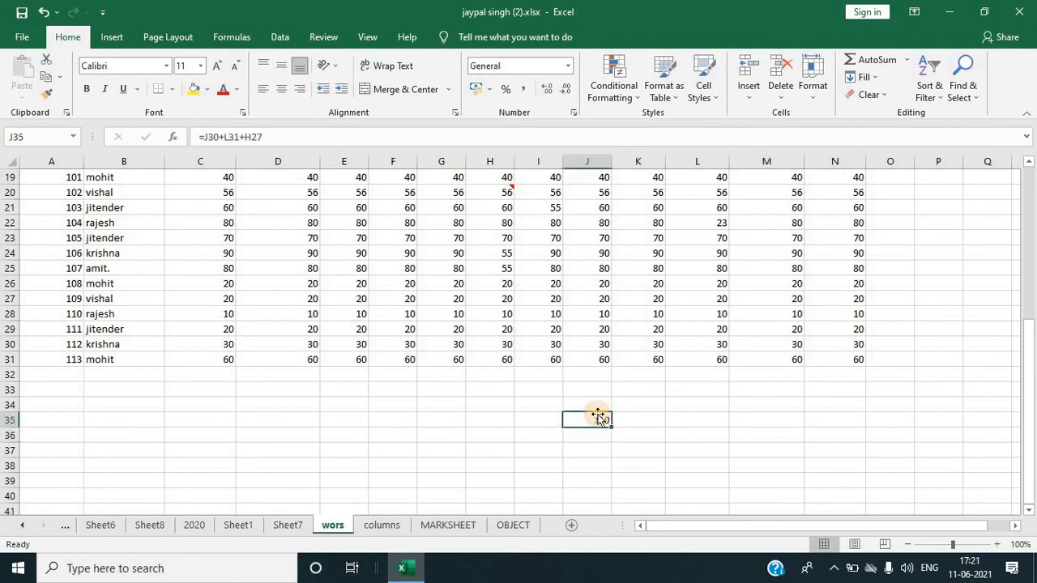
# Step: Select the precedents of cell J35 with Go To Special
pyautogui.click(963, 90)
pyautogui.click(953, 170)
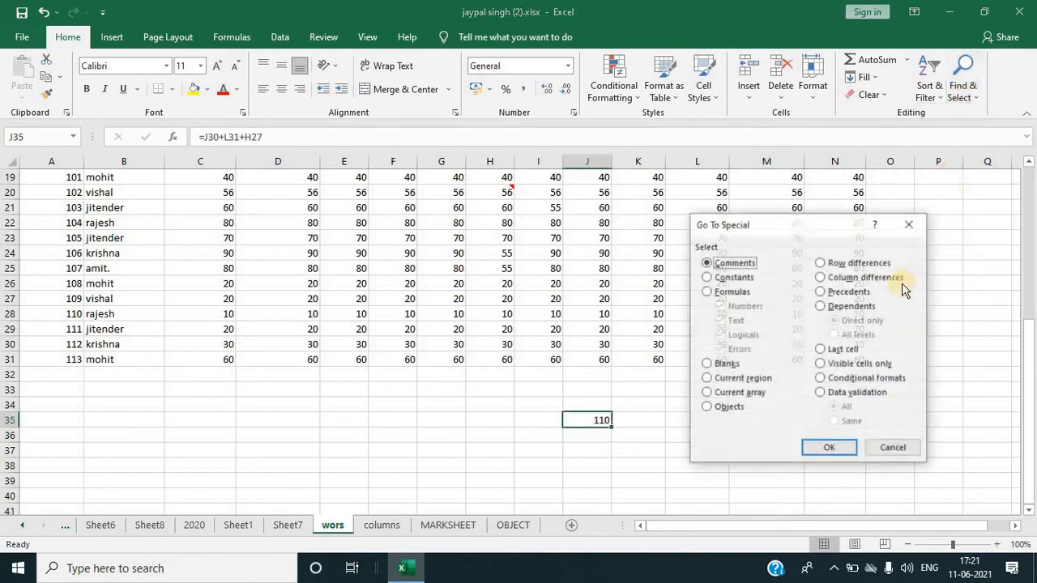
pyautogui.click(832, 294)
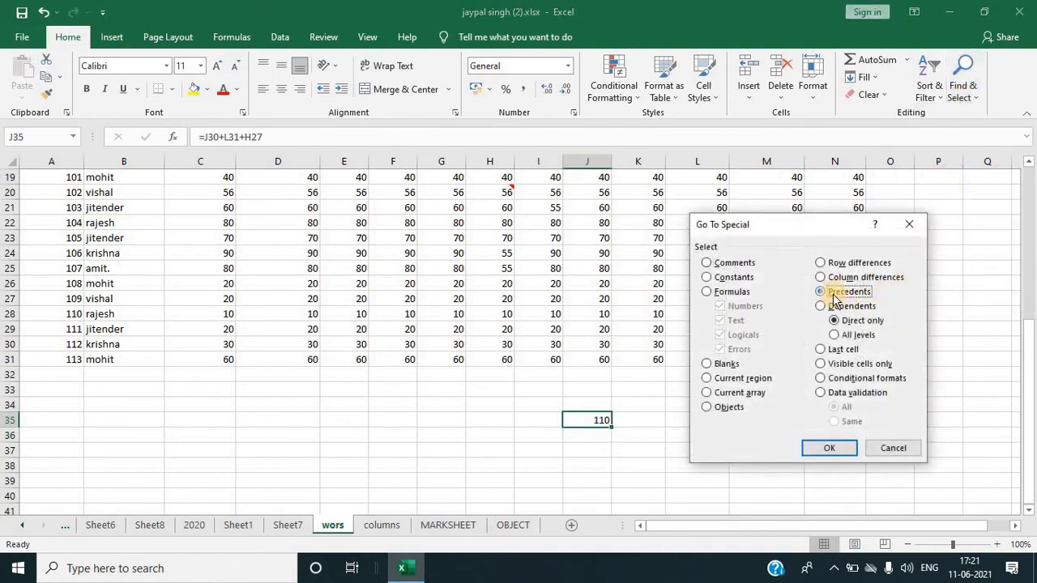
pyautogui.click(816, 448)
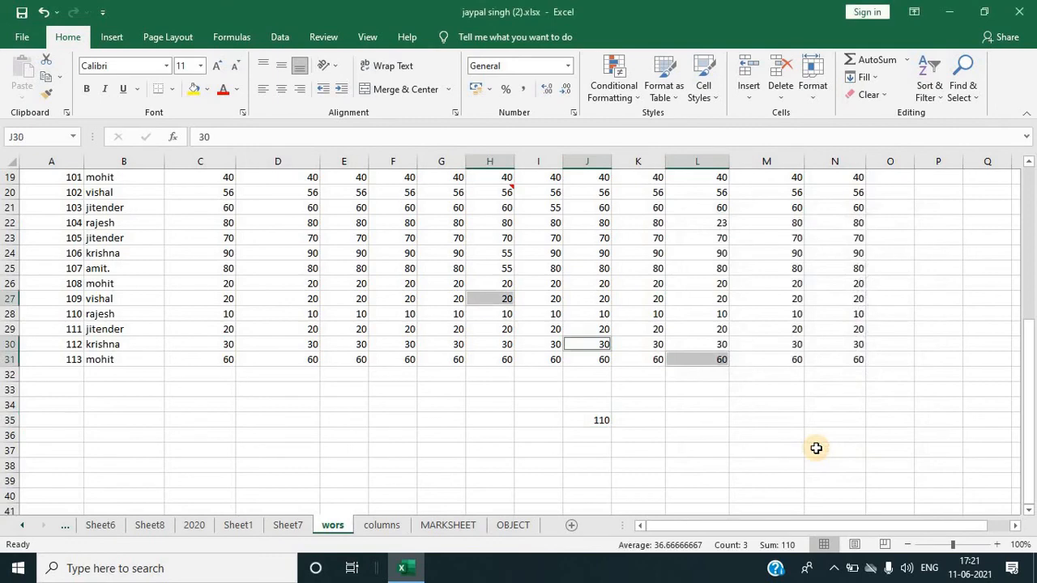
# Step: Switch to the MARKSHEET sheet and open, then close, the Go To Special dialog
pyautogui.click(437, 530)
pyautogui.click(957, 97)
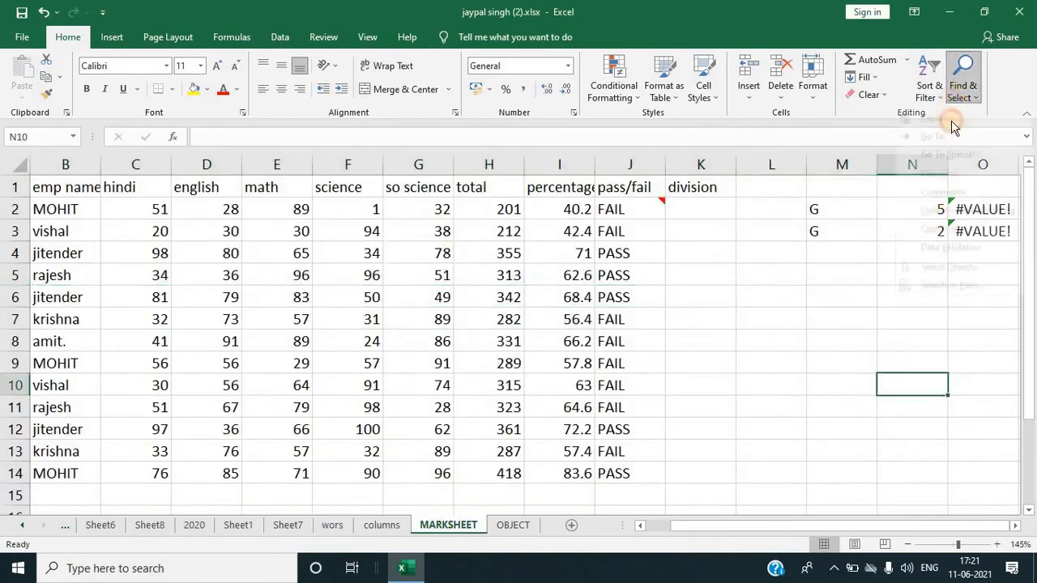
pyautogui.click(931, 170)
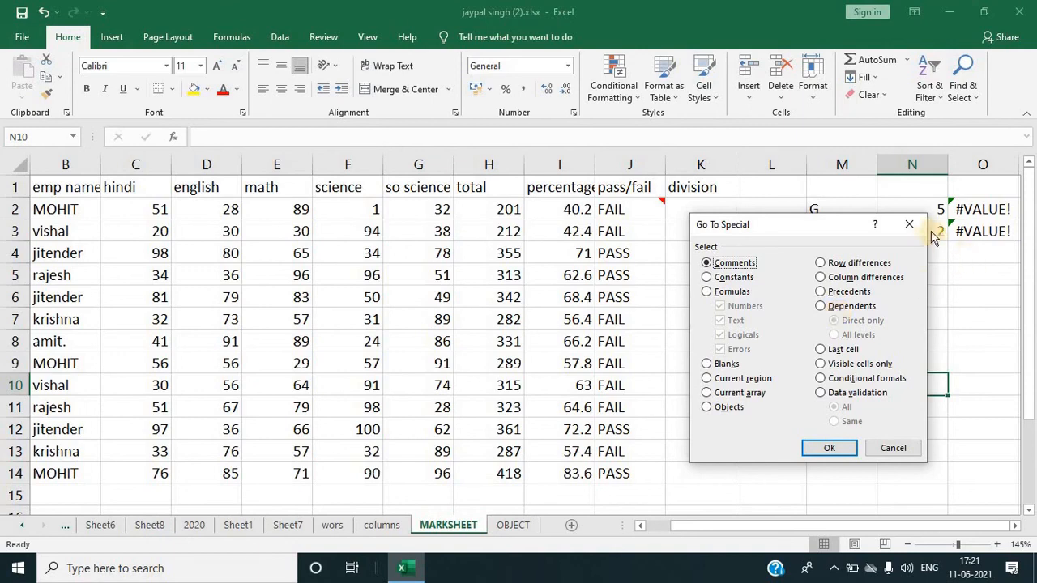
pyautogui.press('Escape')
# Step: Examine the subject marks and percentage cells in the marksheet table
pyautogui.click(162, 212)
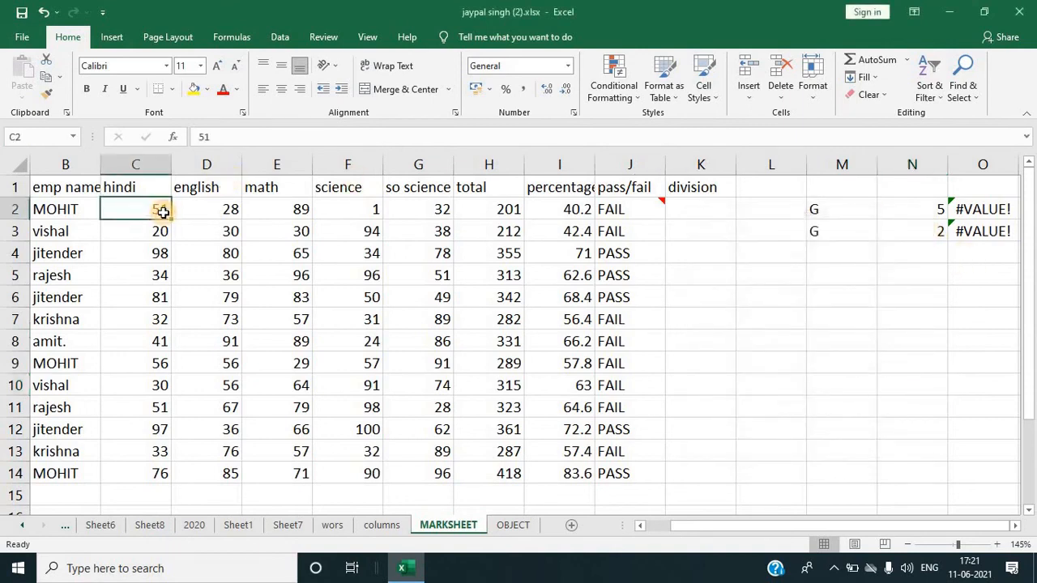
pyautogui.click(152, 245)
pyautogui.click(151, 291)
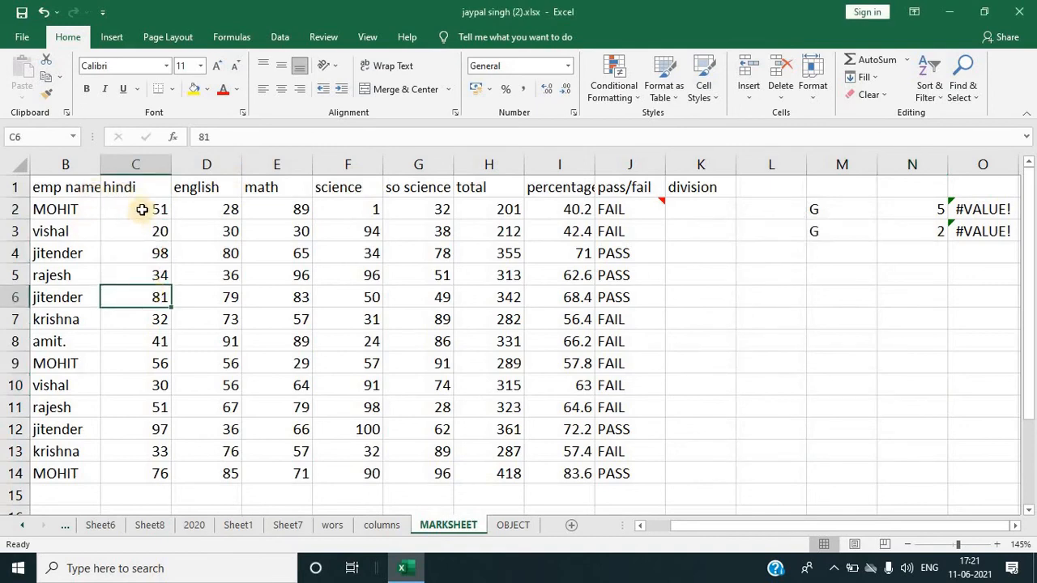
pyautogui.moveTo(141, 207); pyautogui.dragTo(518, 456)
pyautogui.click(530, 324)
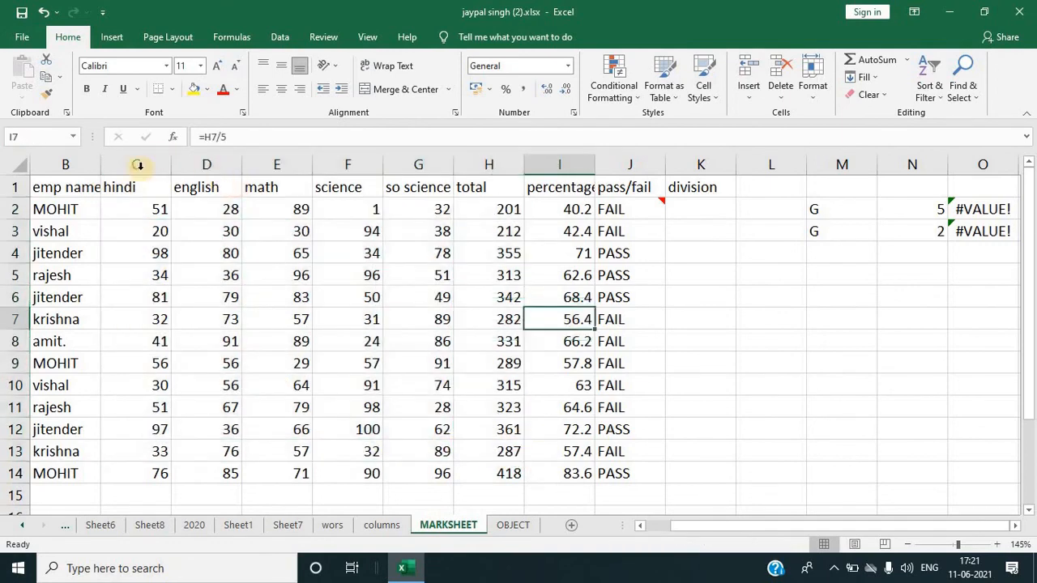
# Step: Select cell C2 and pick Dependents with Go To Special
pyautogui.click(127, 208)
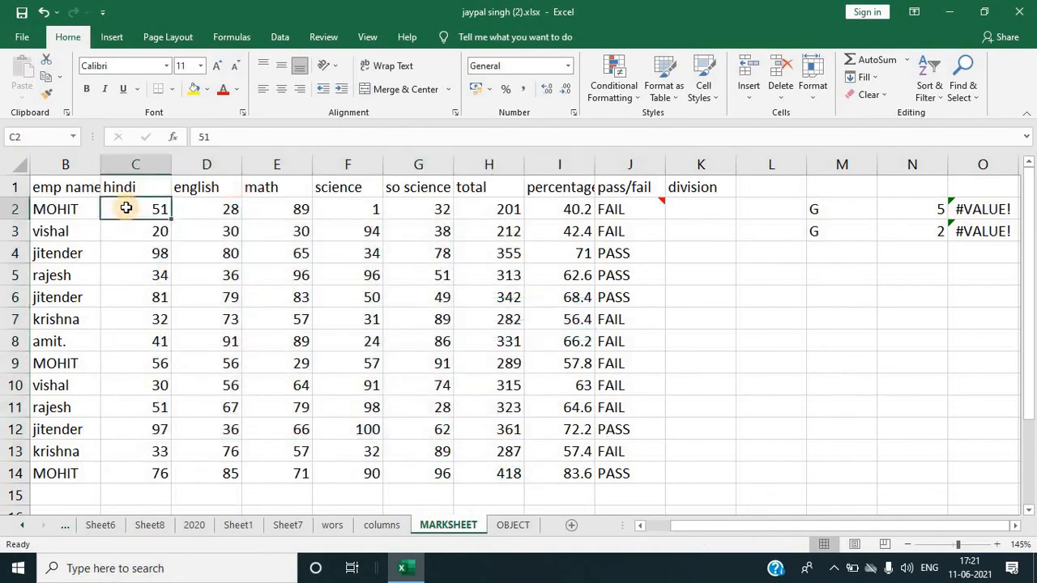
pyautogui.click(963, 87)
pyautogui.click(942, 169)
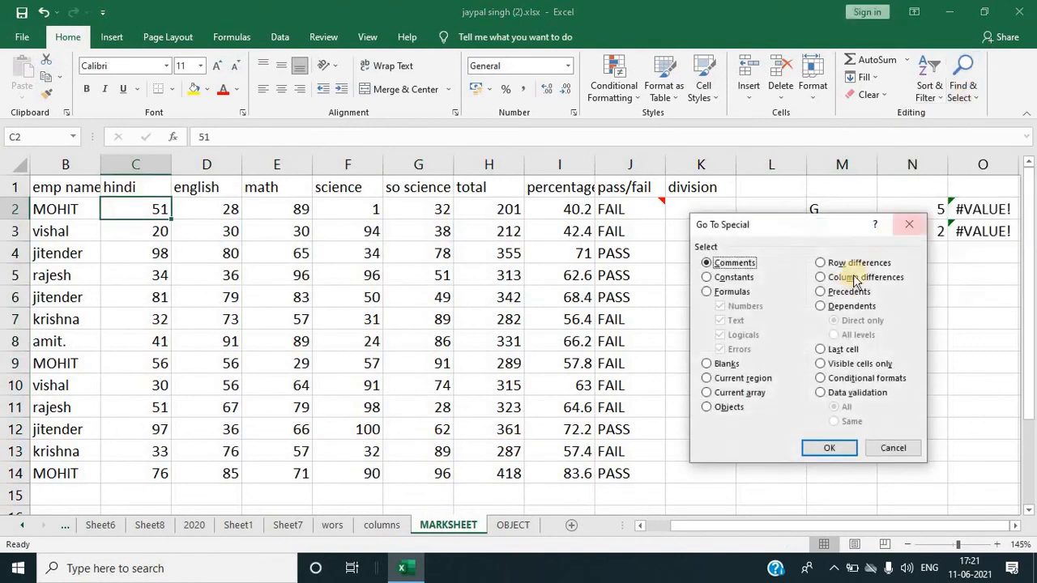
pyautogui.click(821, 307)
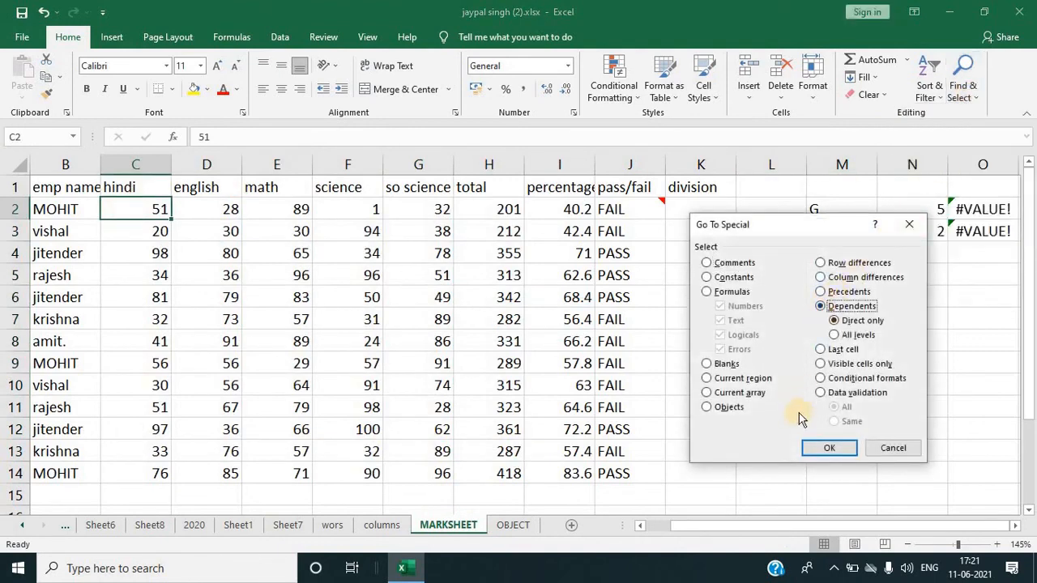
pyautogui.click(822, 450)
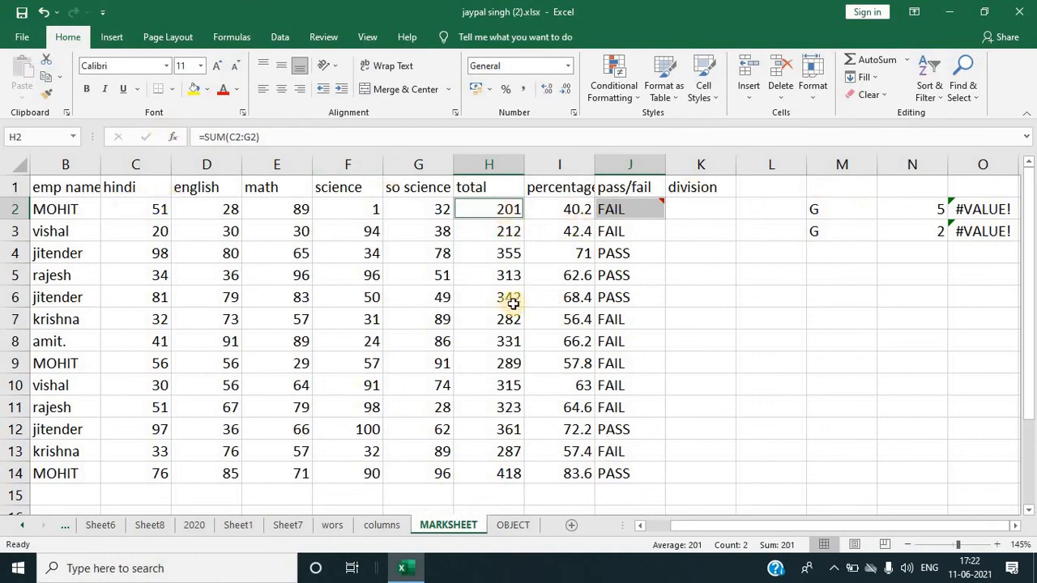
pyautogui.click(976, 91)
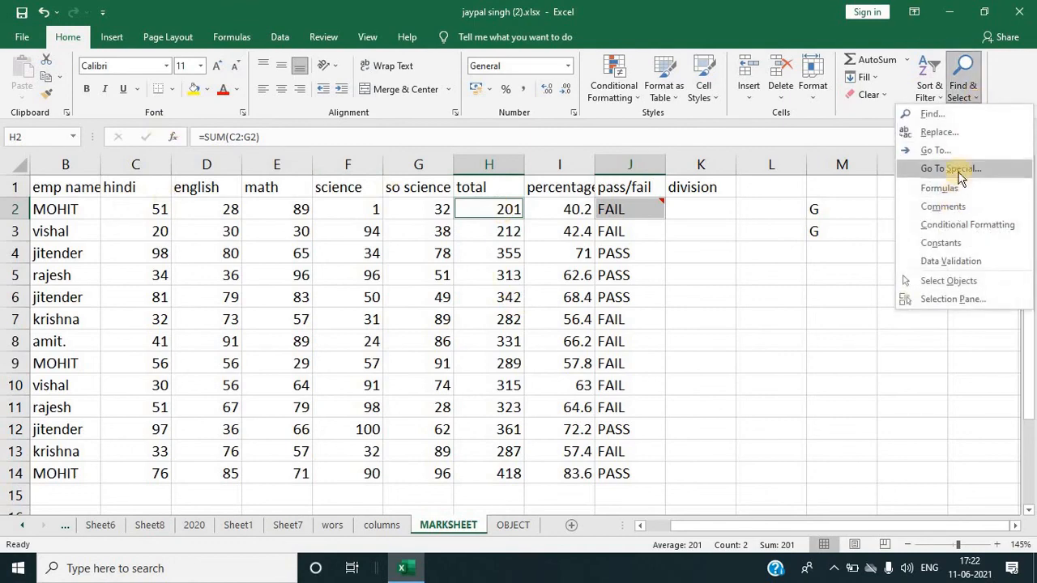
pyautogui.click(958, 174)
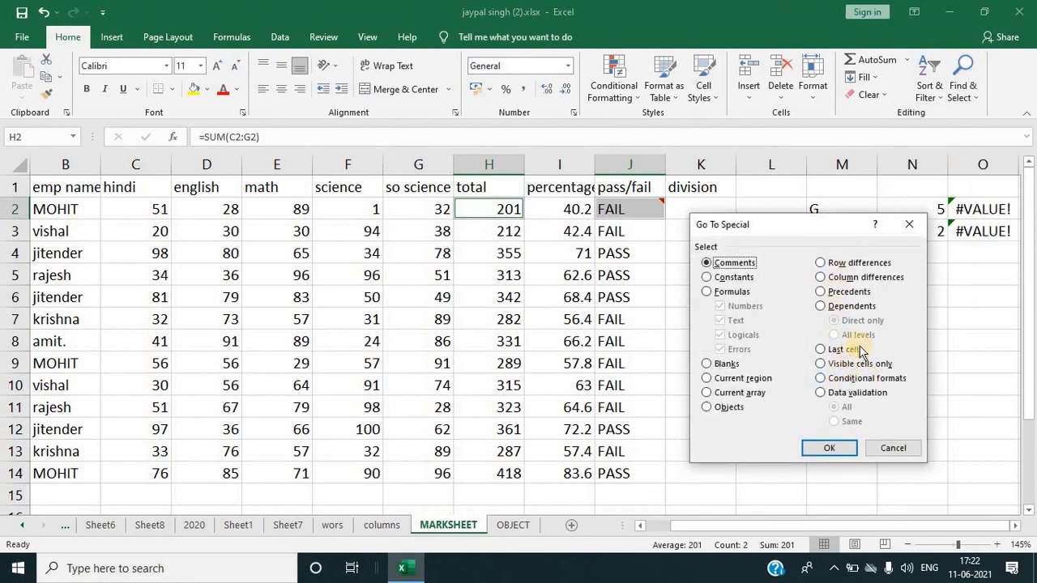
pyautogui.click(909, 225)
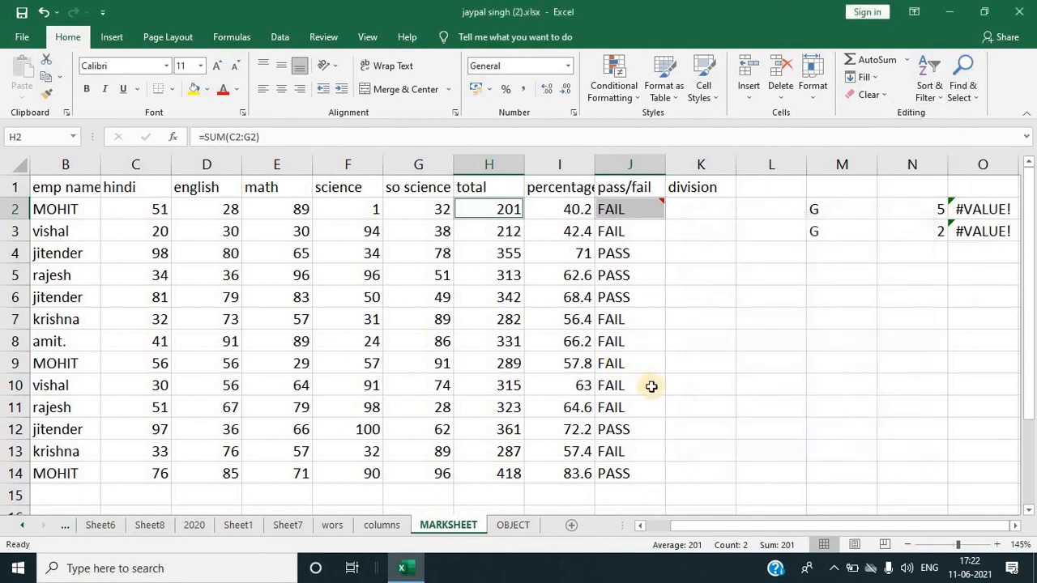
# Step: Browse the marksheet to locate its last used cell
pyautogui.click(652, 427)
pyautogui.scroll(-5, 667, 440)
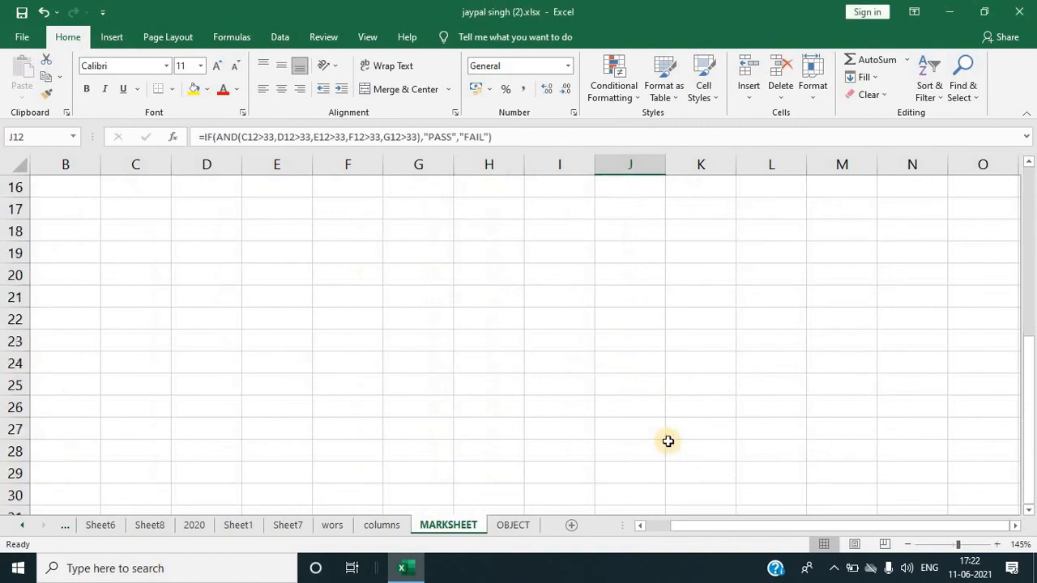
pyautogui.scroll(5, 667, 441)
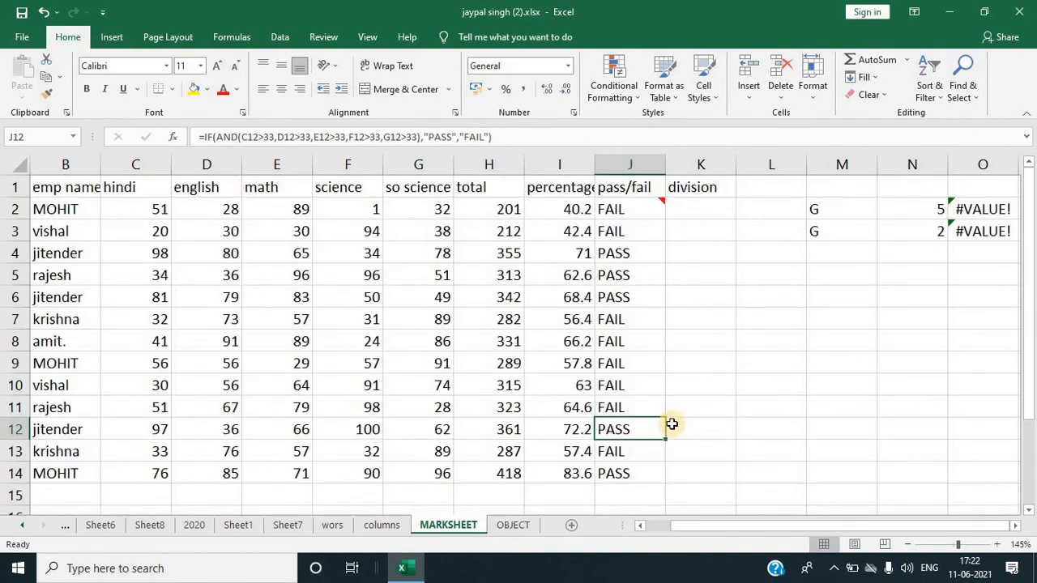
pyautogui.click(318, 244)
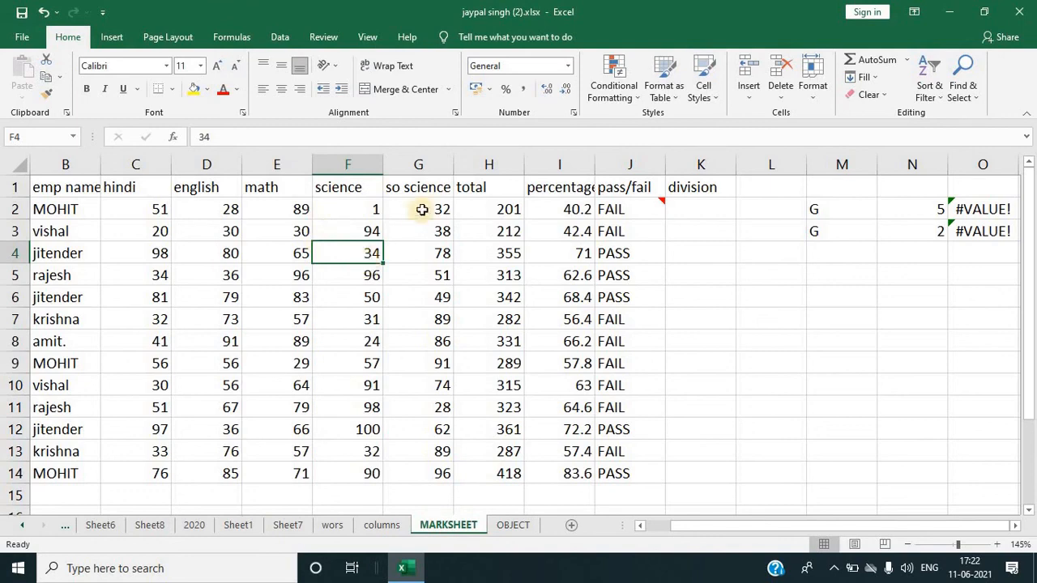
pyautogui.click(983, 488)
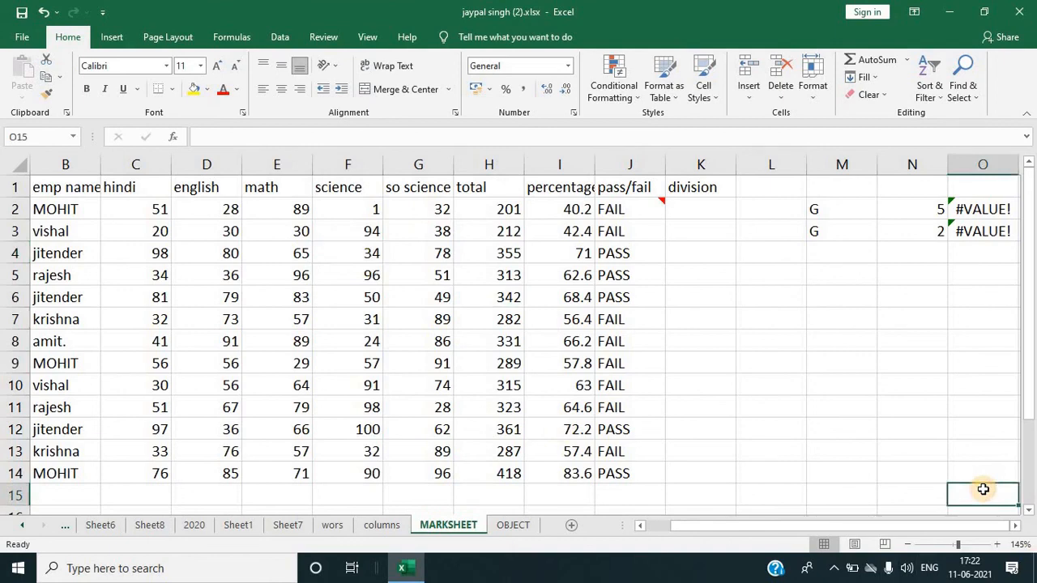
pyautogui.click(992, 465)
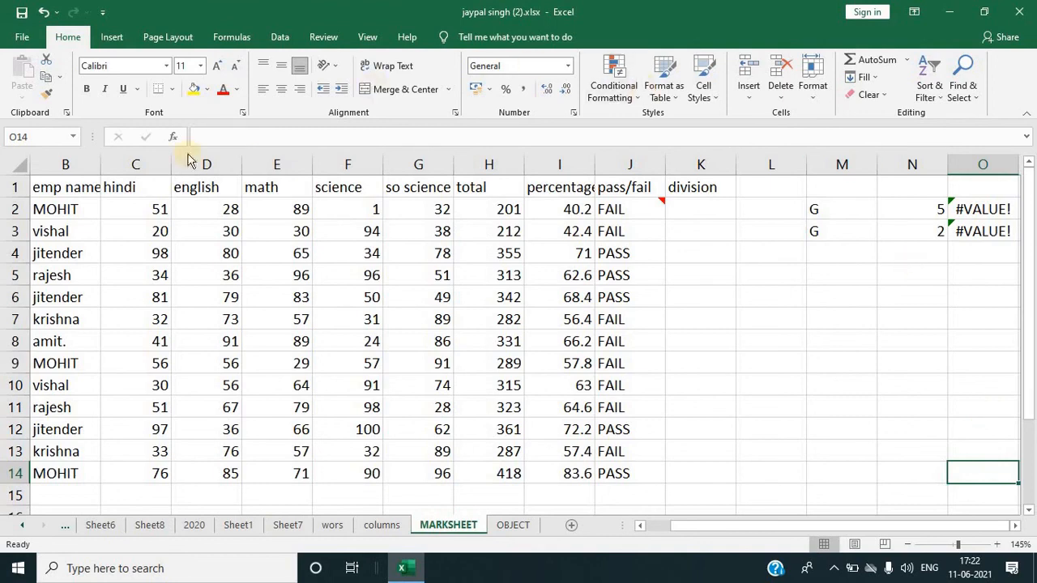
# Step: Starting from cell B1, pick Last cell with Go To Special
pyautogui.click(48, 188)
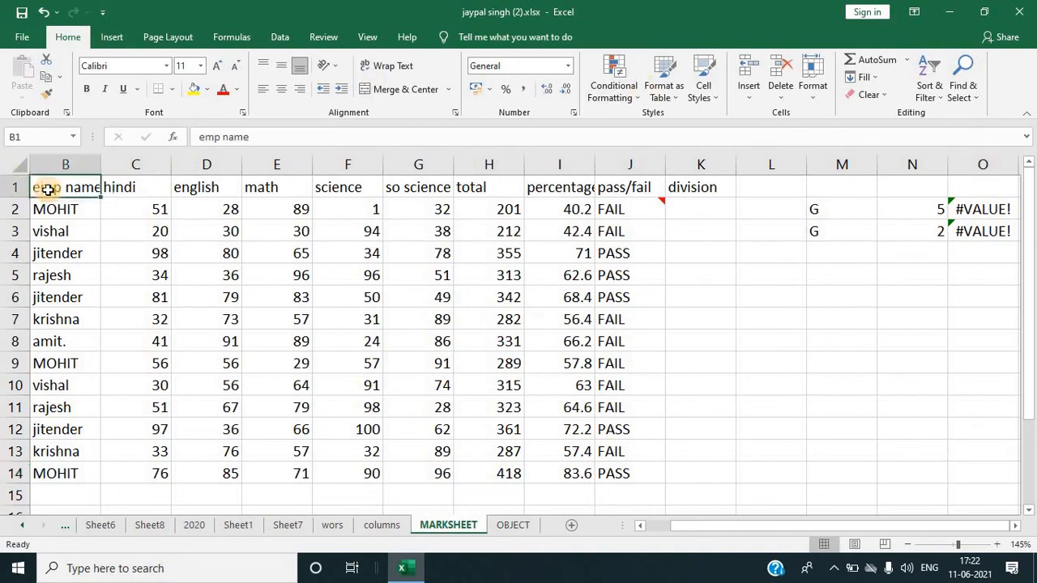
pyautogui.click(963, 91)
pyautogui.click(946, 169)
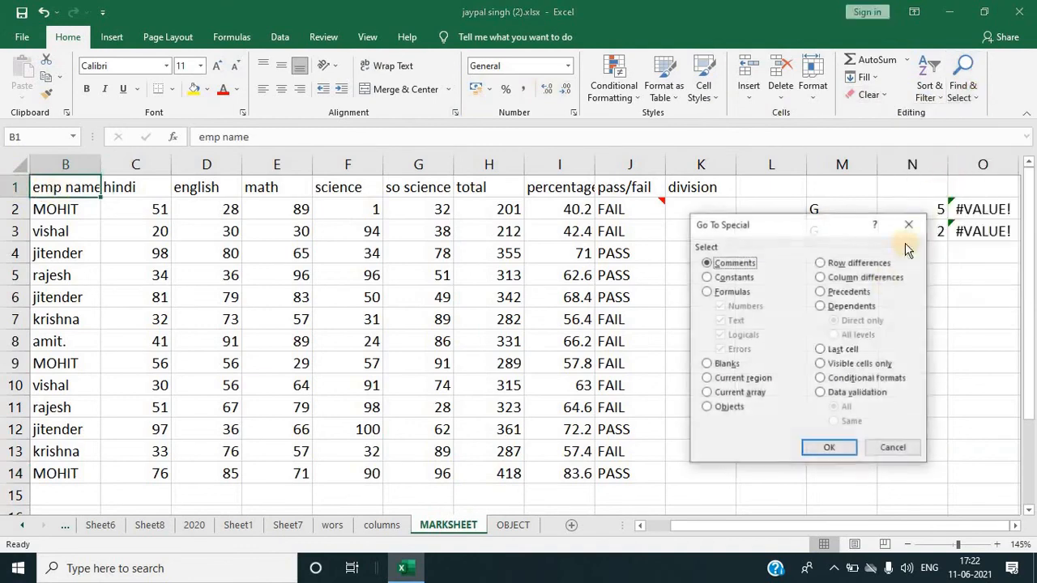
pyautogui.click(822, 350)
pyautogui.click(823, 448)
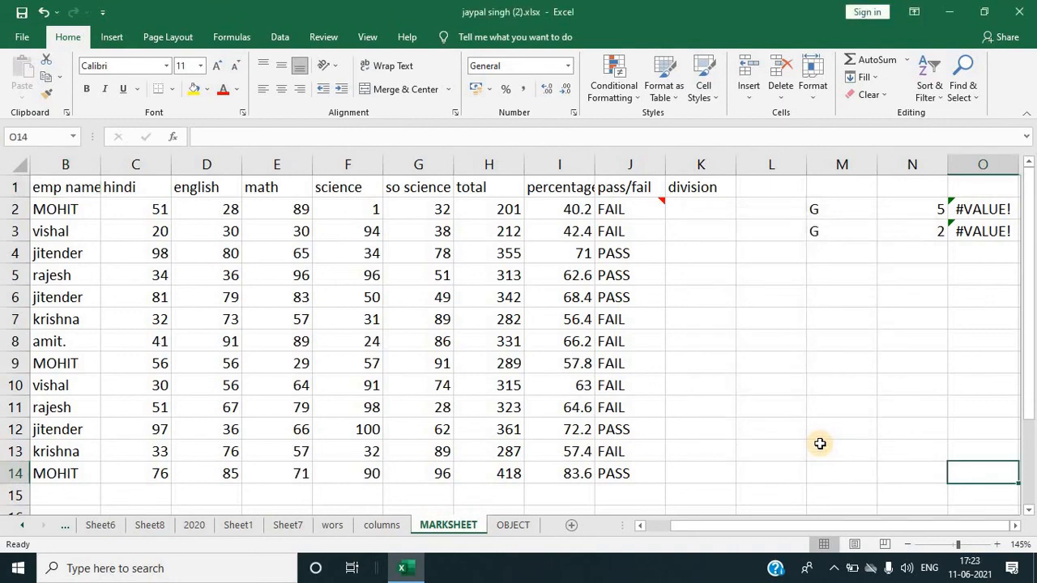
# Step: Switch to Sheet1 and open, then close, the Go To Special dialog
pyautogui.click(871, 427)
pyautogui.click(963, 81)
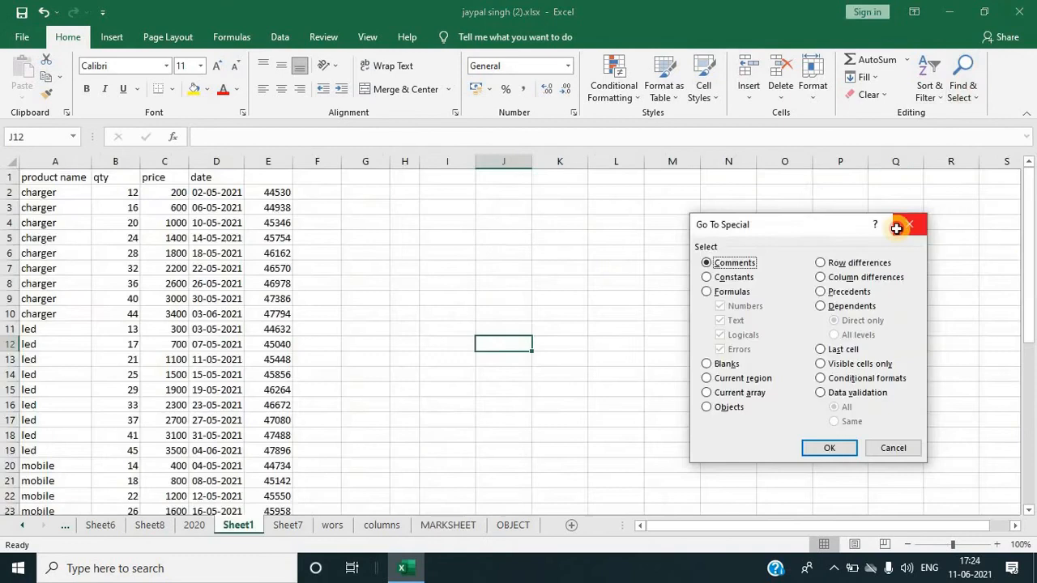
pyautogui.click(896, 229)
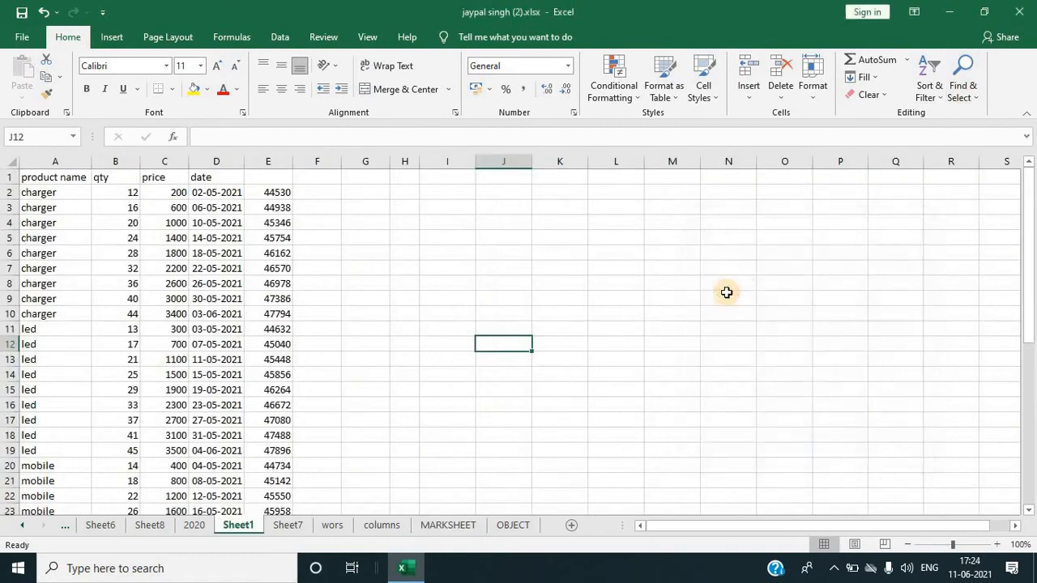
pyautogui.click(726, 296)
pyautogui.click(964, 102)
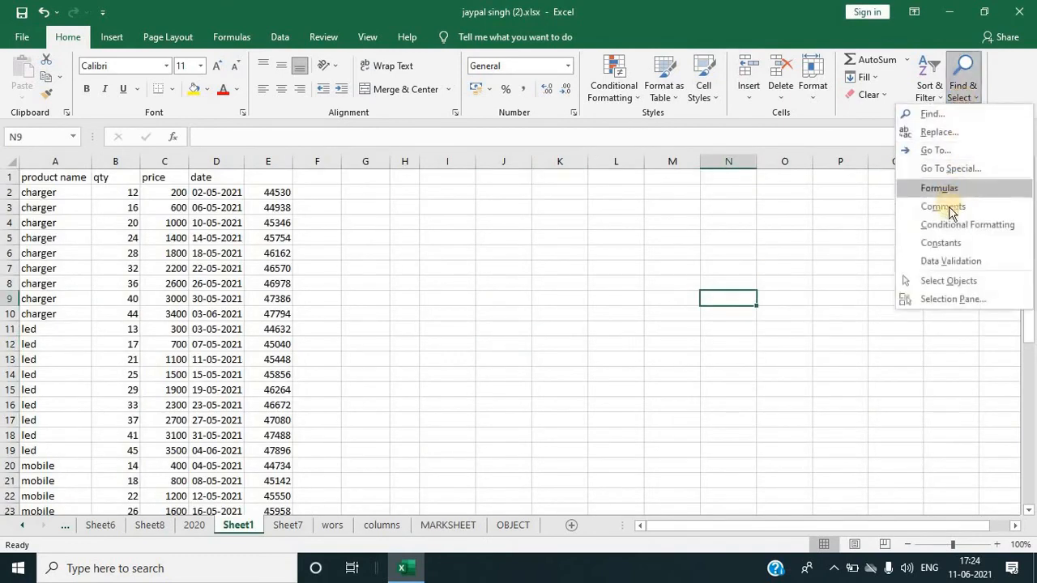
pyautogui.click(943, 168)
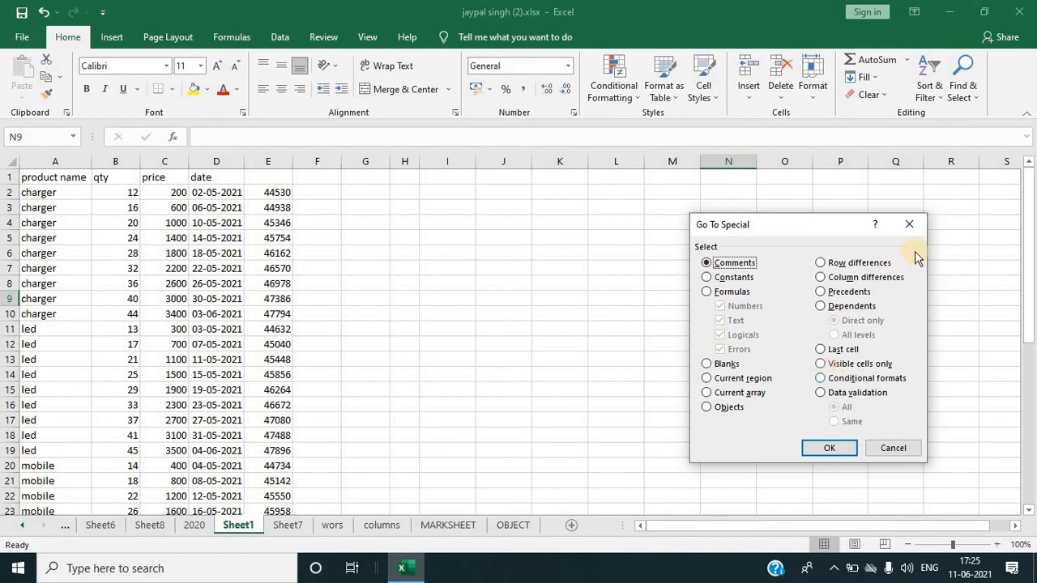
pyautogui.click(910, 226)
# Step: Select the product table and add Sum subtotals at each change in product name to product name, qty, price and date
pyautogui.click(51, 177)
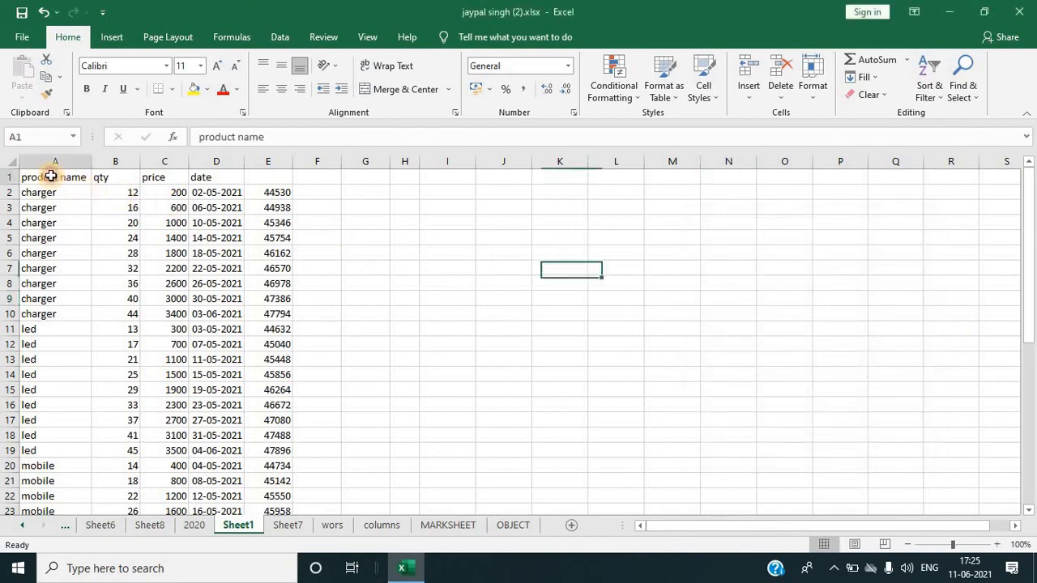
pyautogui.hotkey('ctrl', 'shift', 'Right')
pyautogui.hotkey('ctrl', 'shift', 'Down')
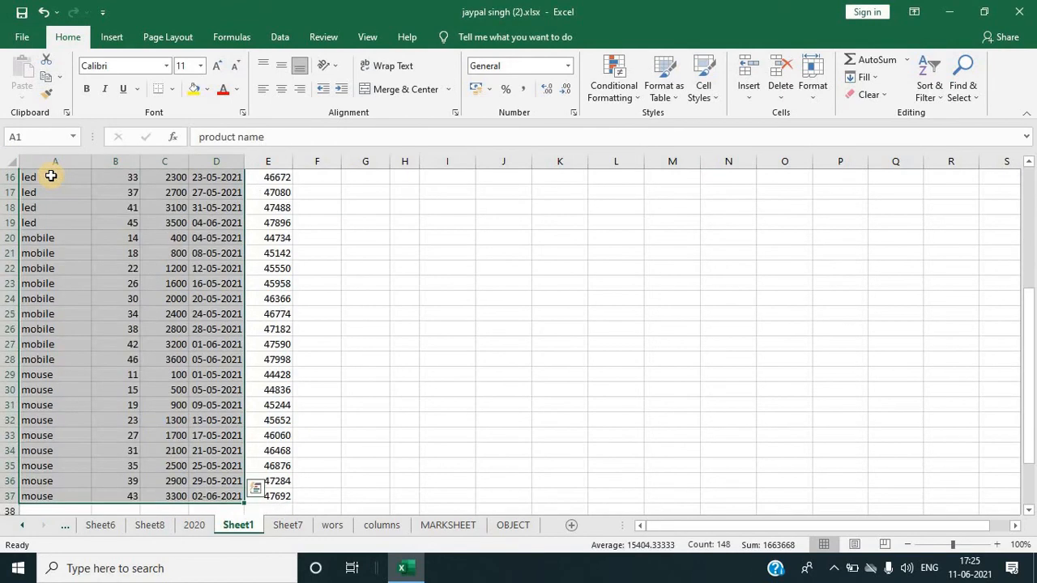
pyautogui.click(268, 40)
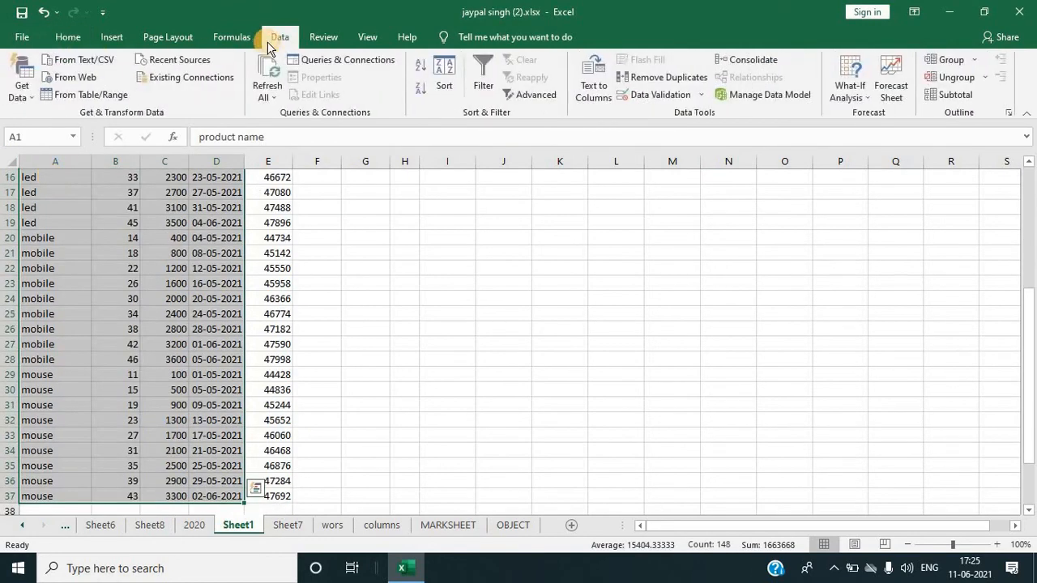
pyautogui.click(949, 94)
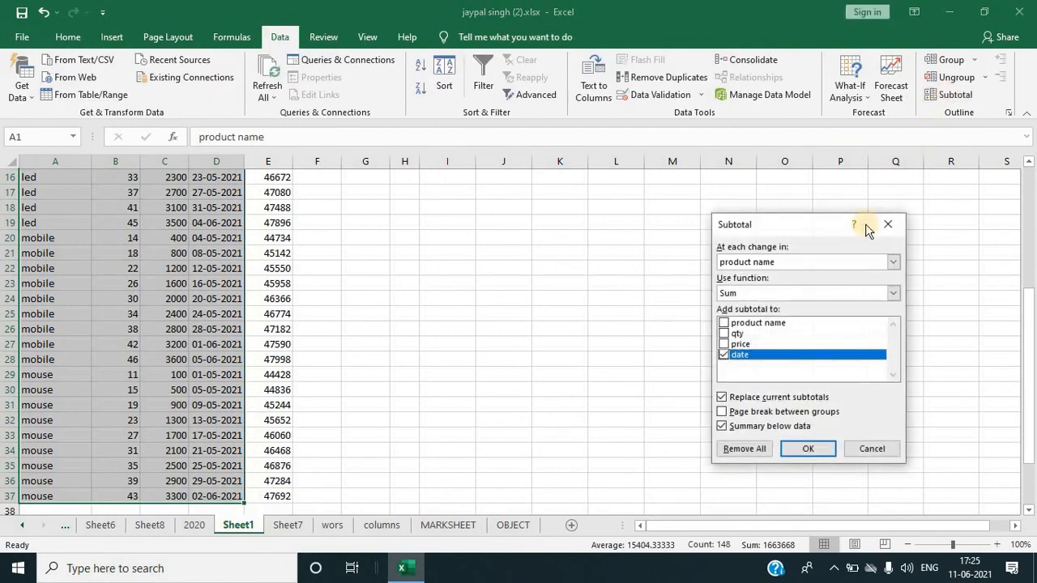
pyautogui.click(724, 323)
pyautogui.click(724, 333)
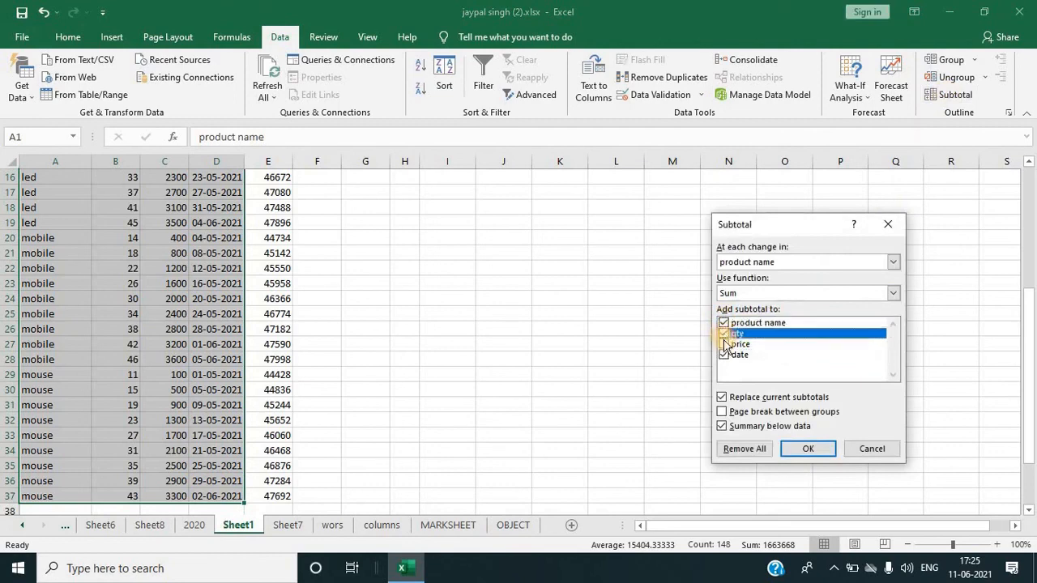
pyautogui.click(724, 344)
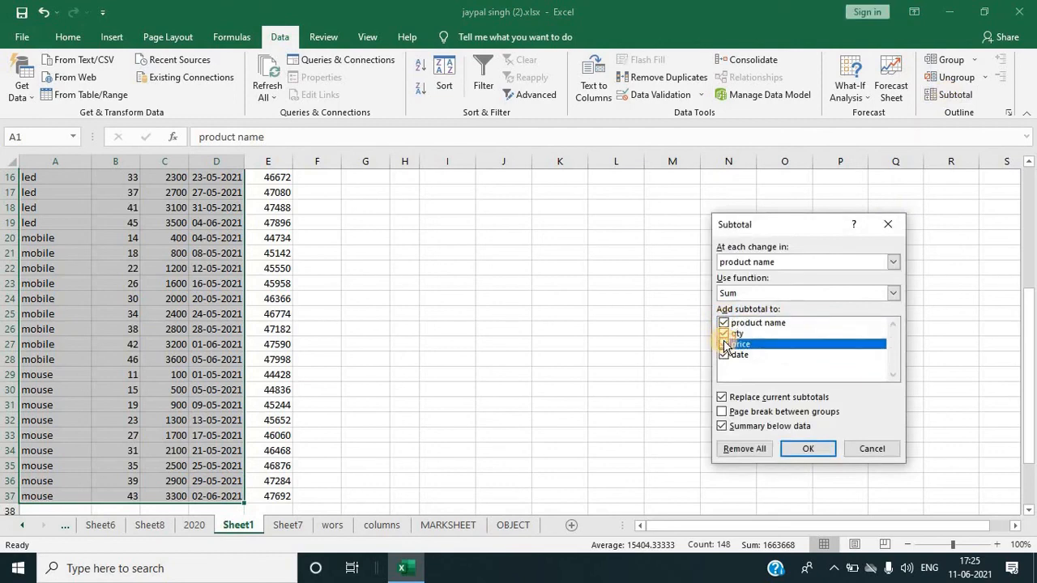
pyautogui.click(806, 448)
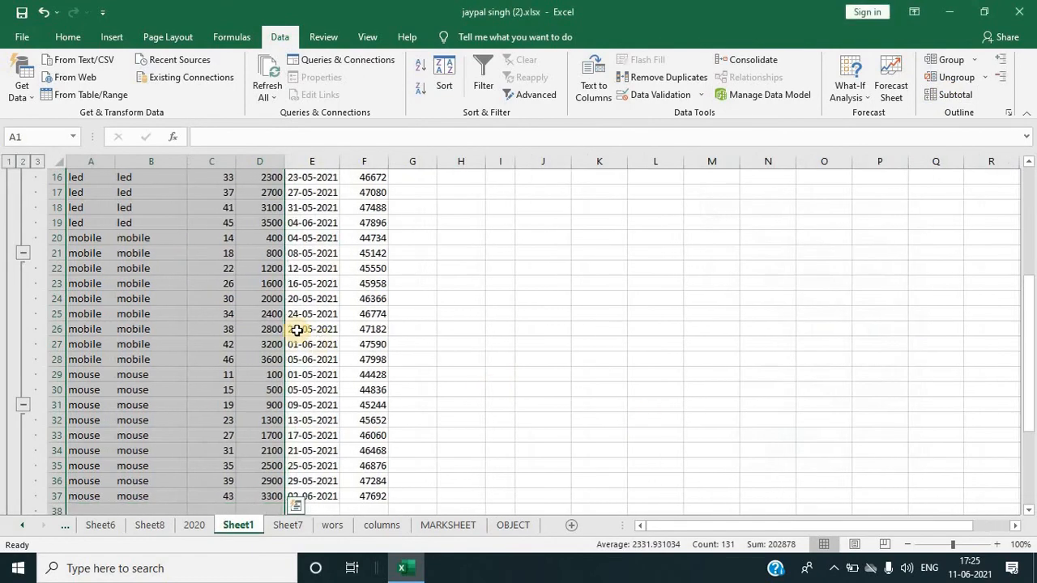
# Step: Inspect the charger rows and the subtotal formulas and labels in the product total rows
pyautogui.scroll(5, 250, 330)
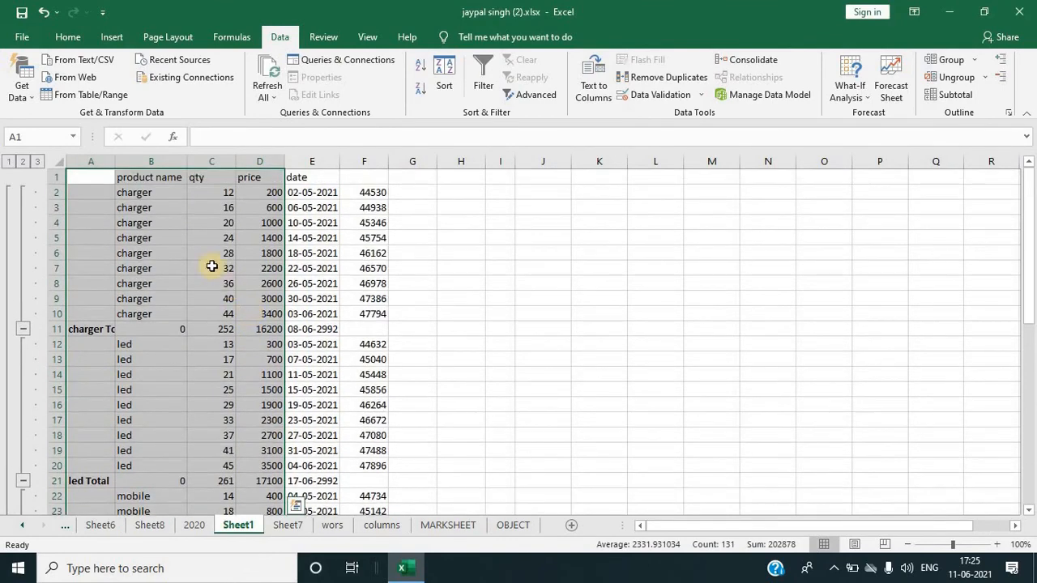
pyautogui.moveTo(145, 193); pyautogui.dragTo(145, 299)
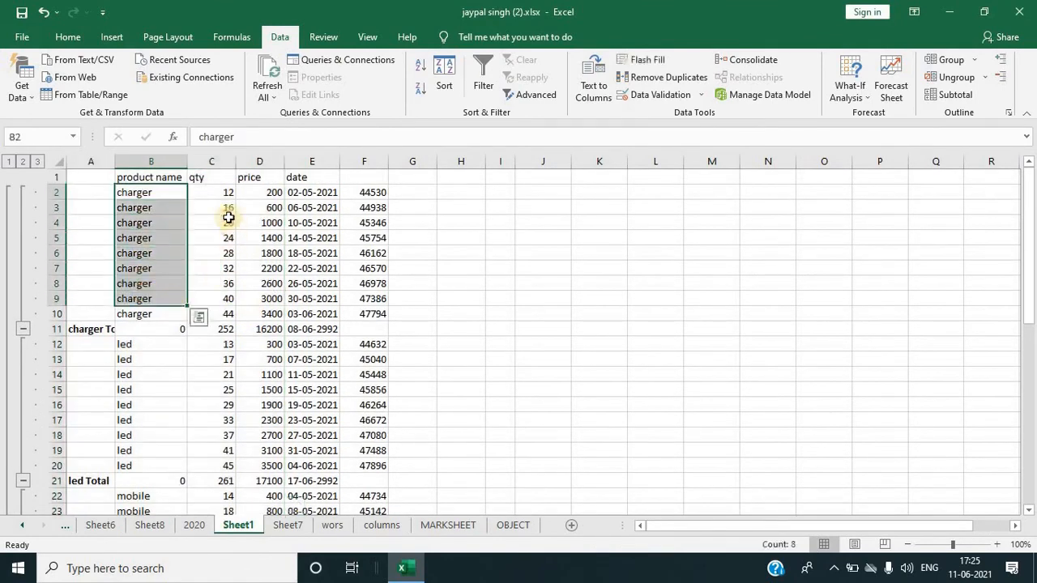
pyautogui.click(224, 331)
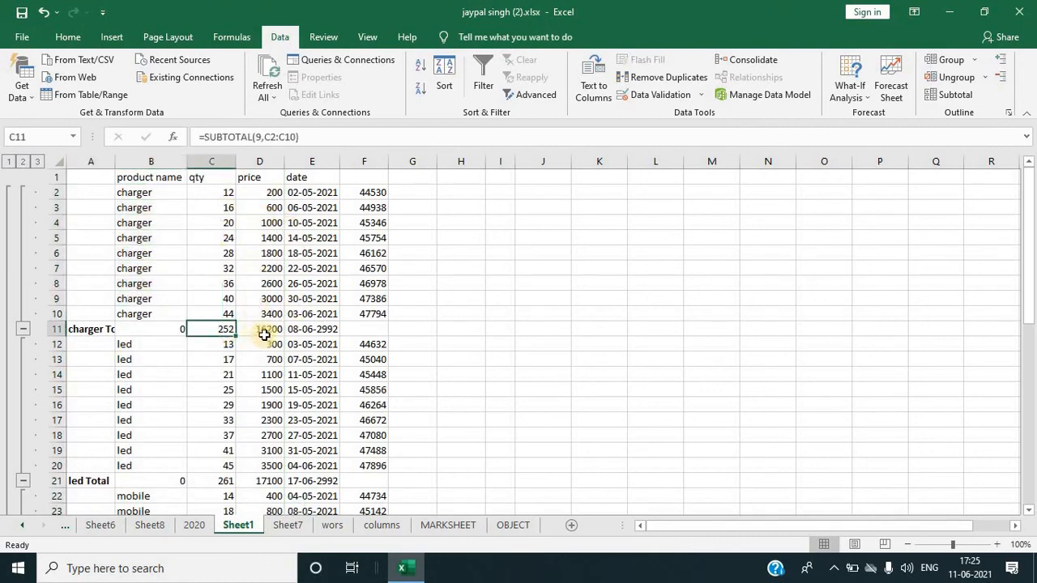
pyautogui.click(266, 329)
pyautogui.click(516, 329)
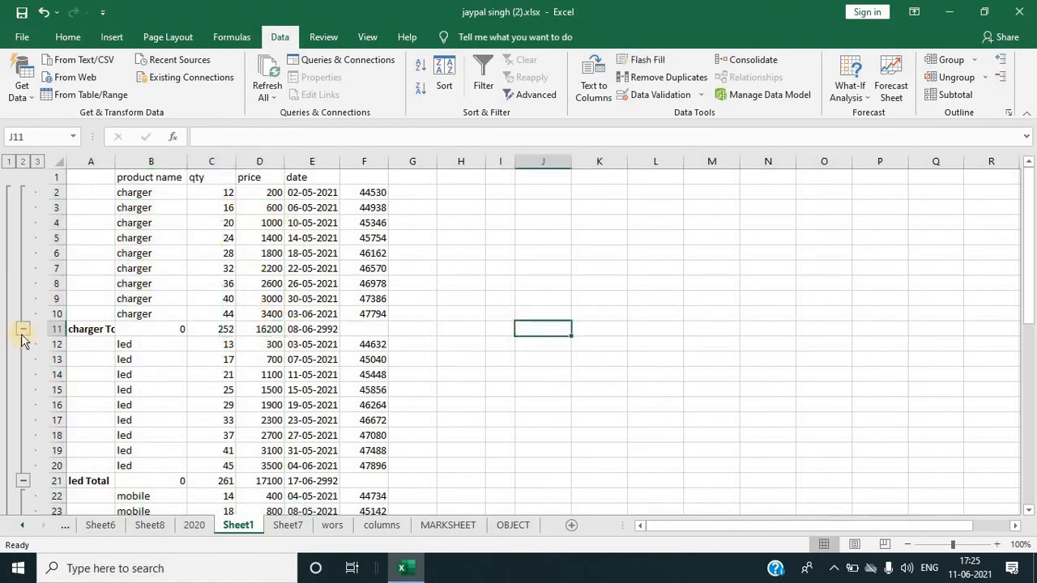
pyautogui.click(81, 331)
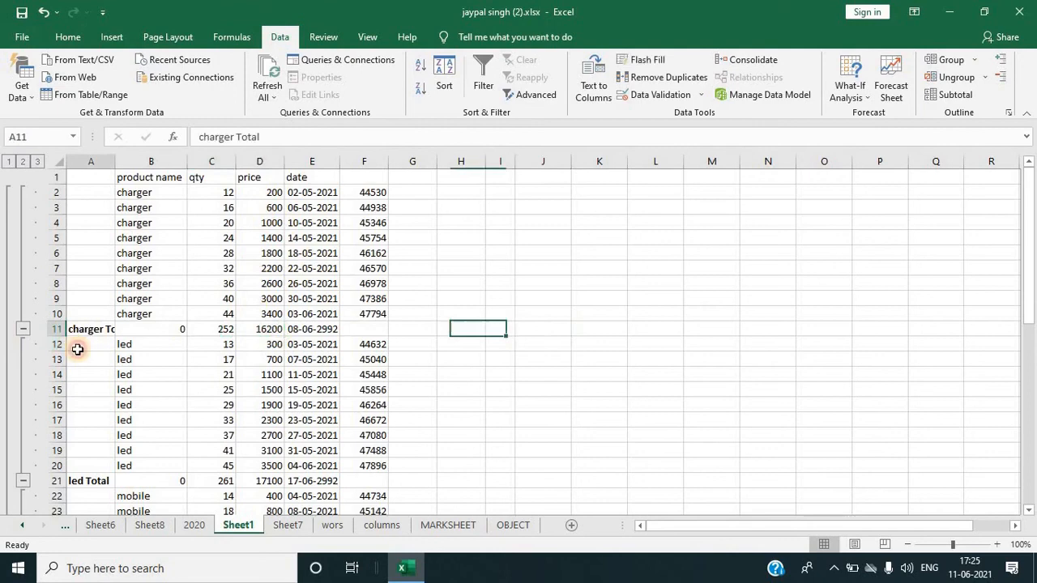
pyautogui.click(81, 481)
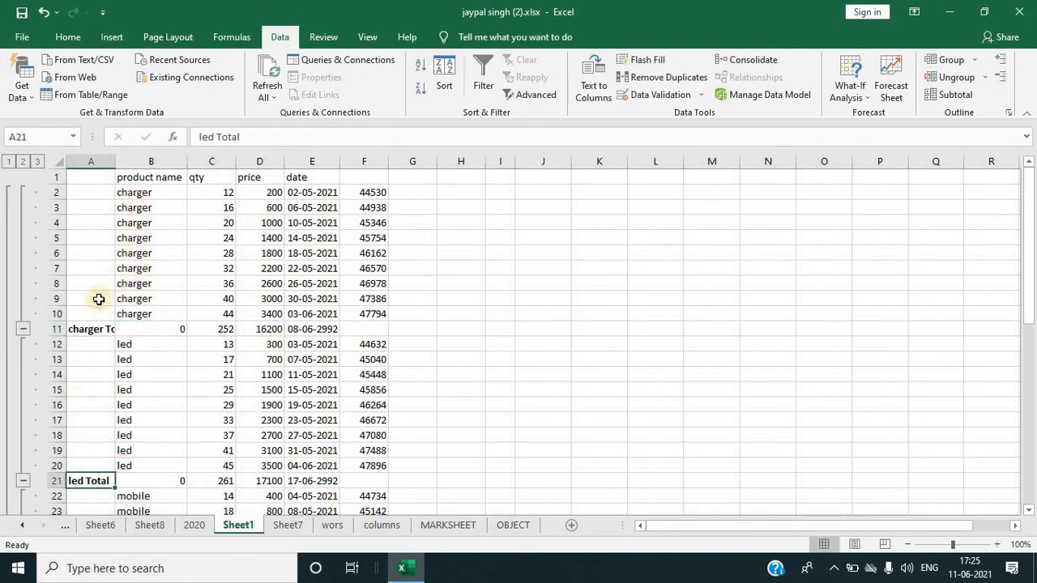
# Step: Collapse the charger, led, mobile and mouse subtotal groups so only the total rows show
pyautogui.click(23, 329)
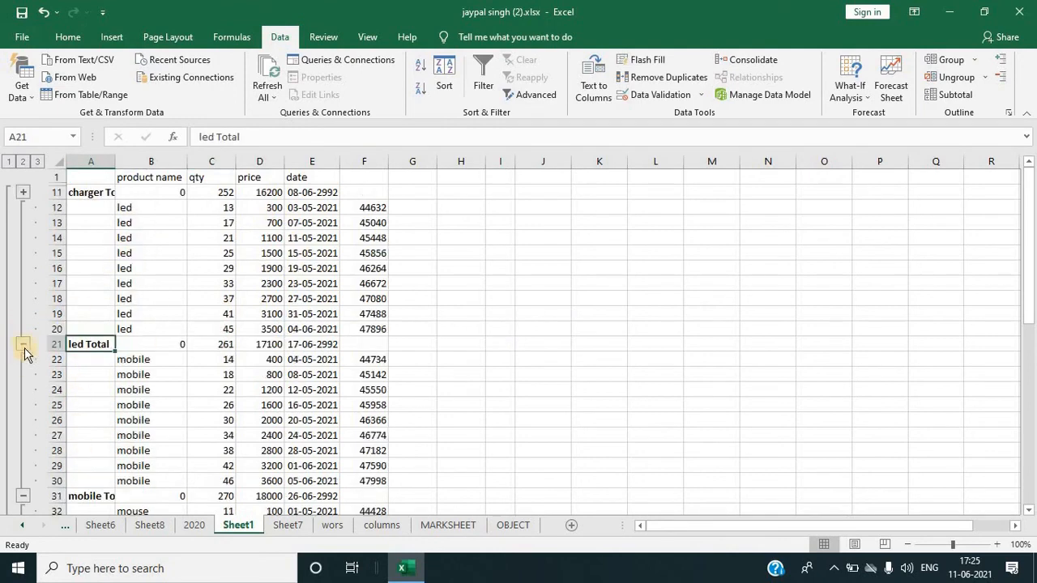
pyautogui.click(24, 343)
pyautogui.click(25, 359)
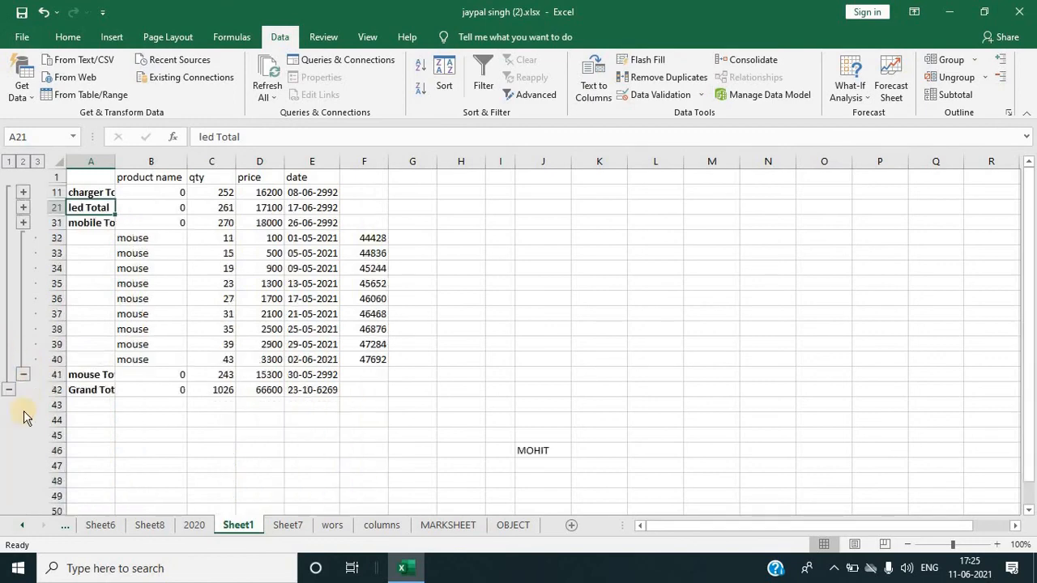
pyautogui.click(23, 373)
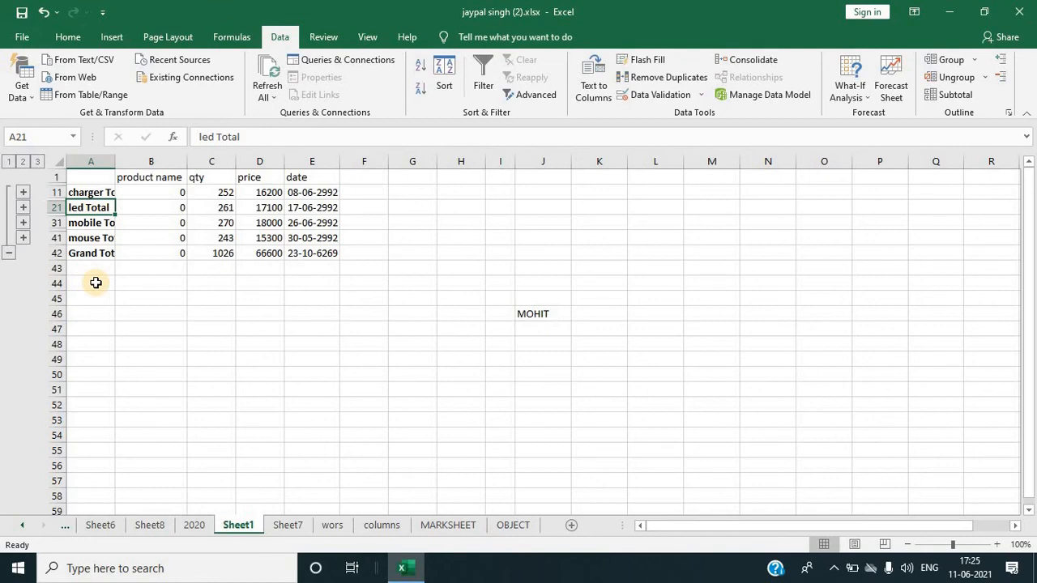
# Step: Copy the collapsed subtotal table from A1 to E42 and paste it into cell A1 of Sheet6
pyautogui.click(84, 176)
pyautogui.moveTo(173, 208); pyautogui.dragTo(317, 248)
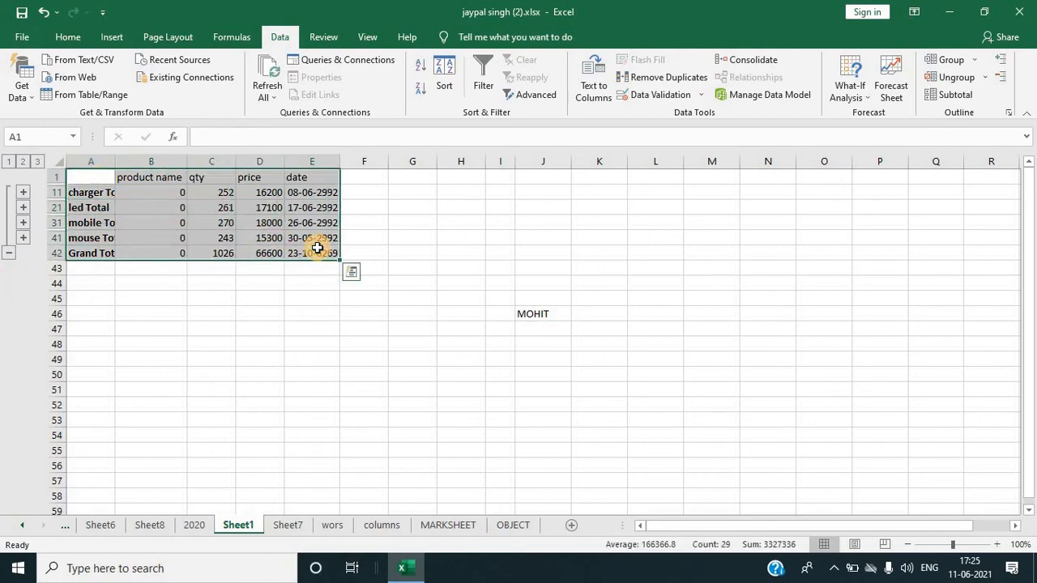
pyautogui.hotkey('ctrl', 'c')
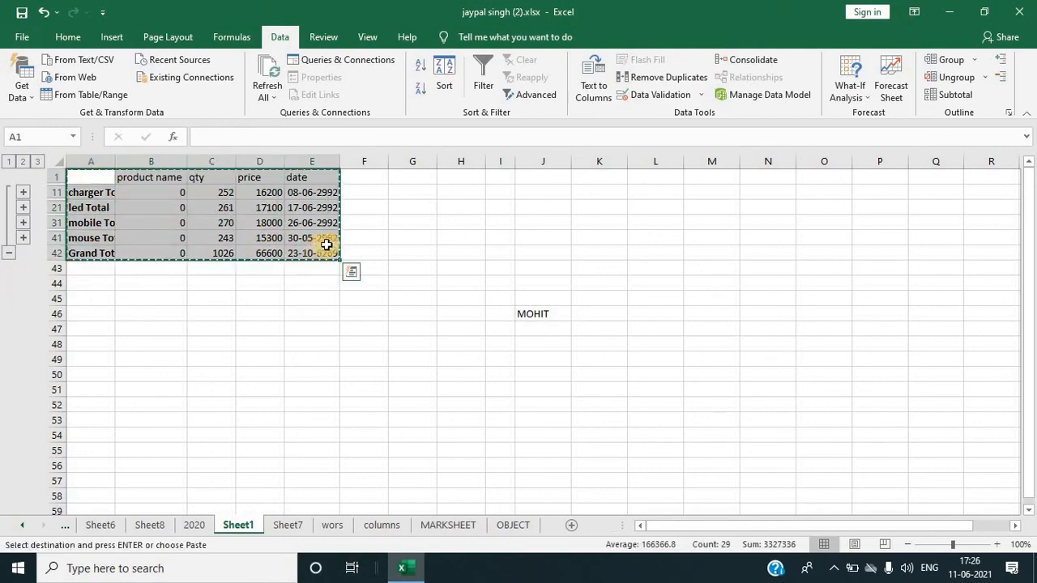
pyautogui.click(101, 524)
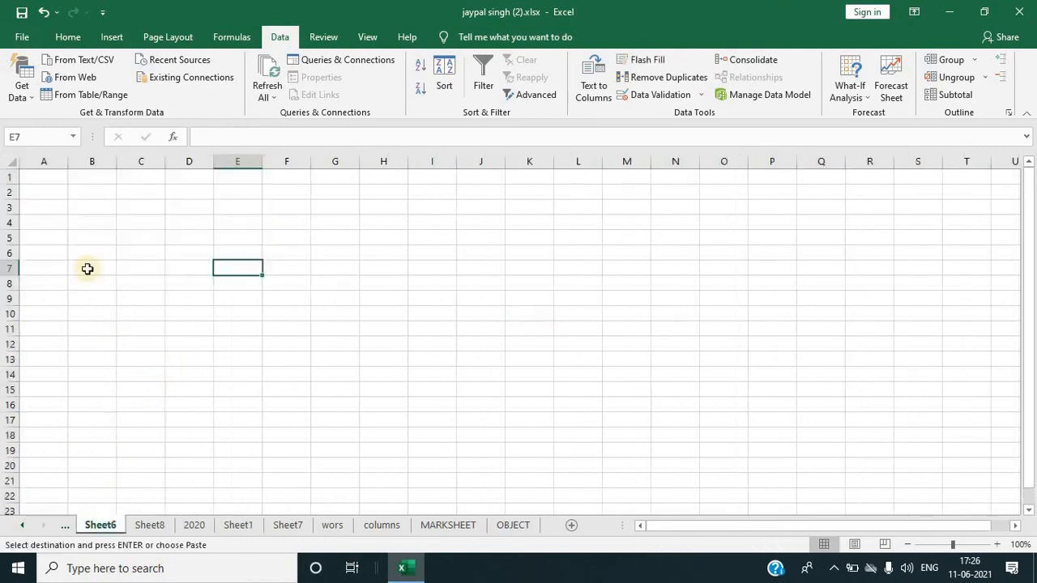
pyautogui.click(49, 182)
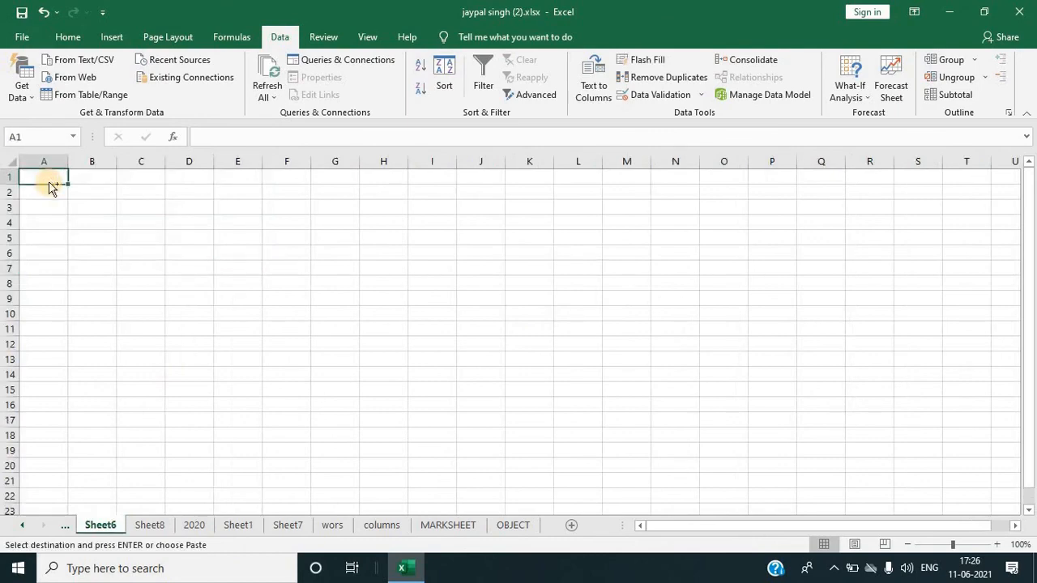
pyautogui.hotkey('ctrl', 'v')
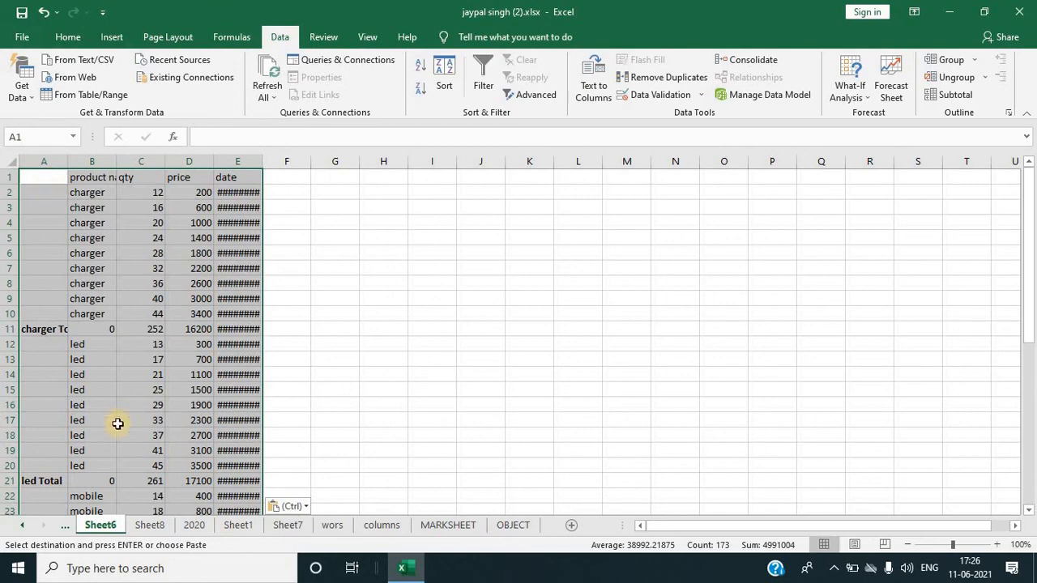
# Step: Back on Sheet1, select only the visible cells of the copied summary using Go To Special
pyautogui.click(247, 525)
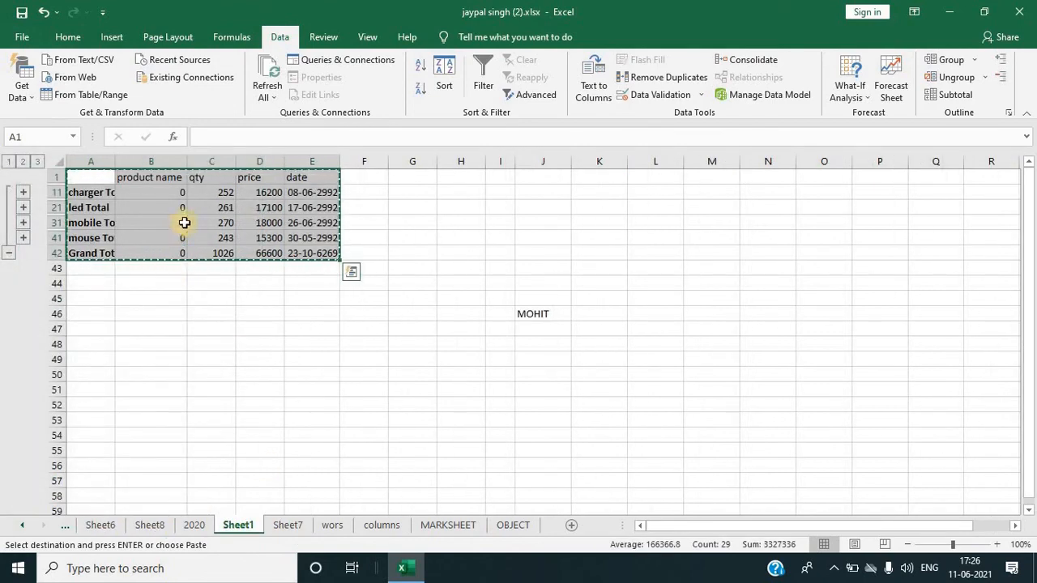
pyautogui.click(61, 37)
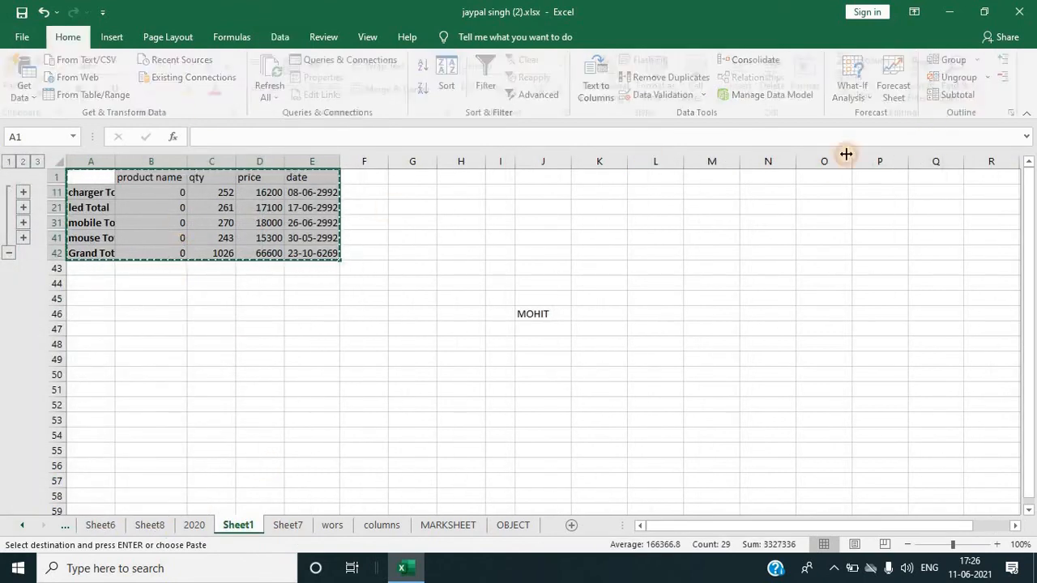
pyautogui.click(962, 89)
pyautogui.click(941, 174)
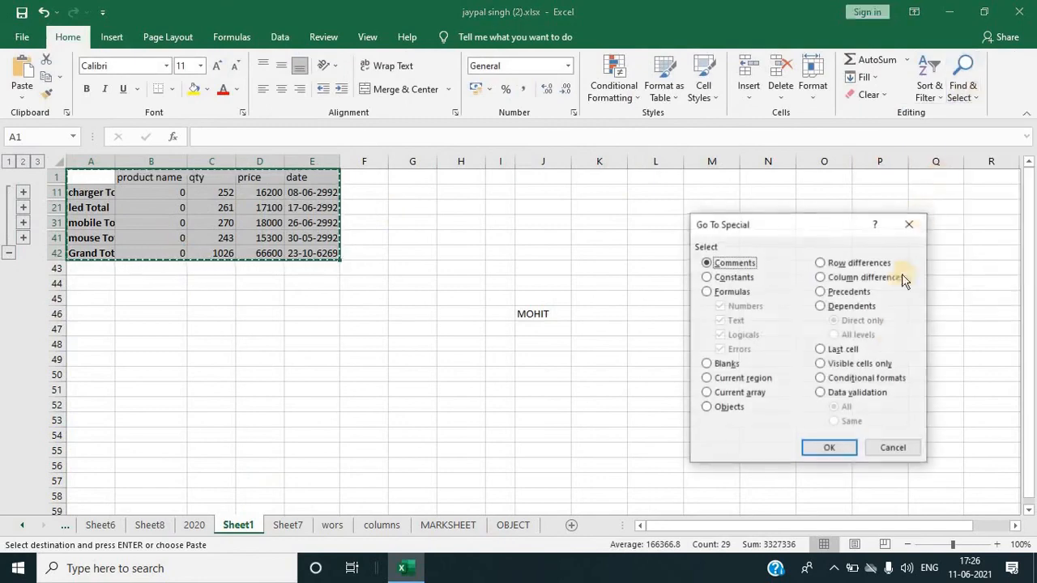
pyautogui.click(821, 363)
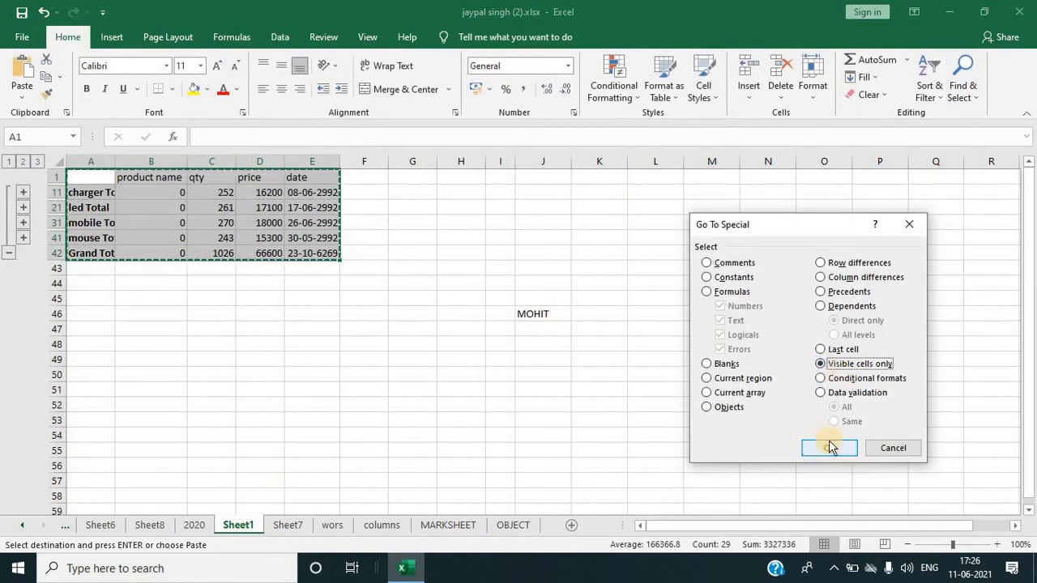
pyautogui.click(829, 448)
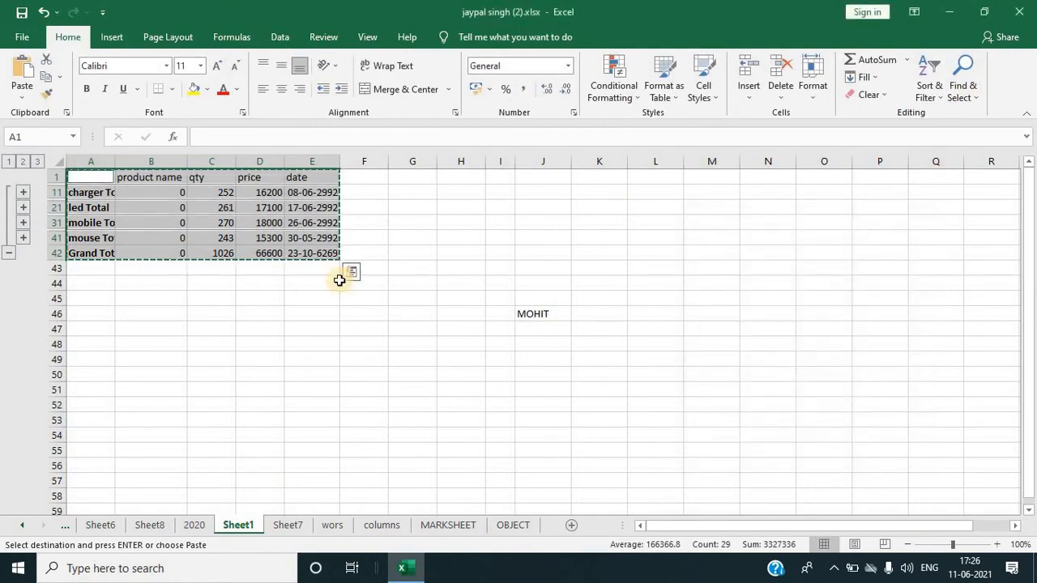
# Step: Copy the visible total rows and paste them into cell C1 of Sheet8
pyautogui.hotkey('ctrl', 'c')
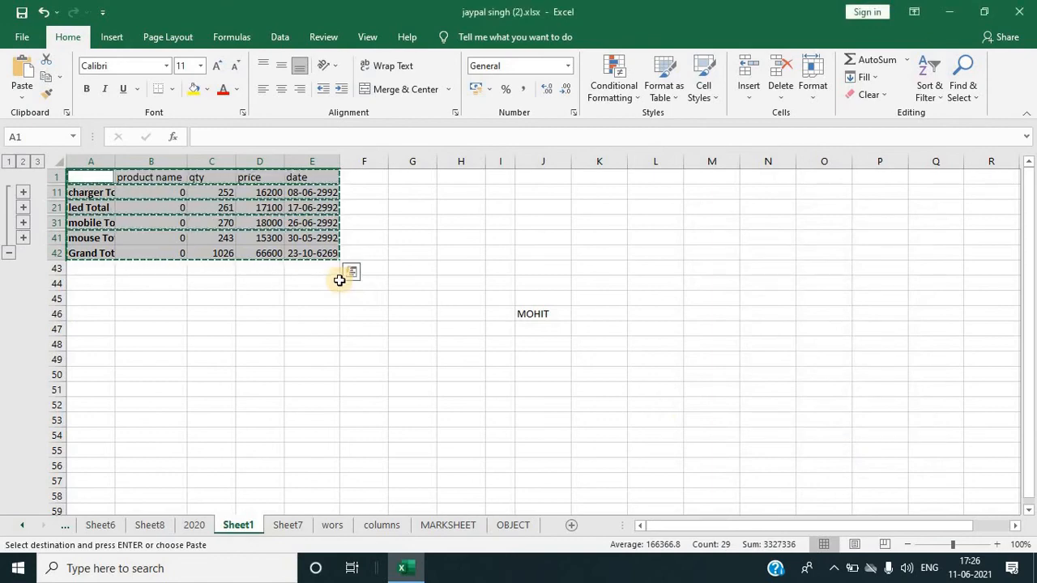
pyautogui.click(145, 525)
pyautogui.click(123, 179)
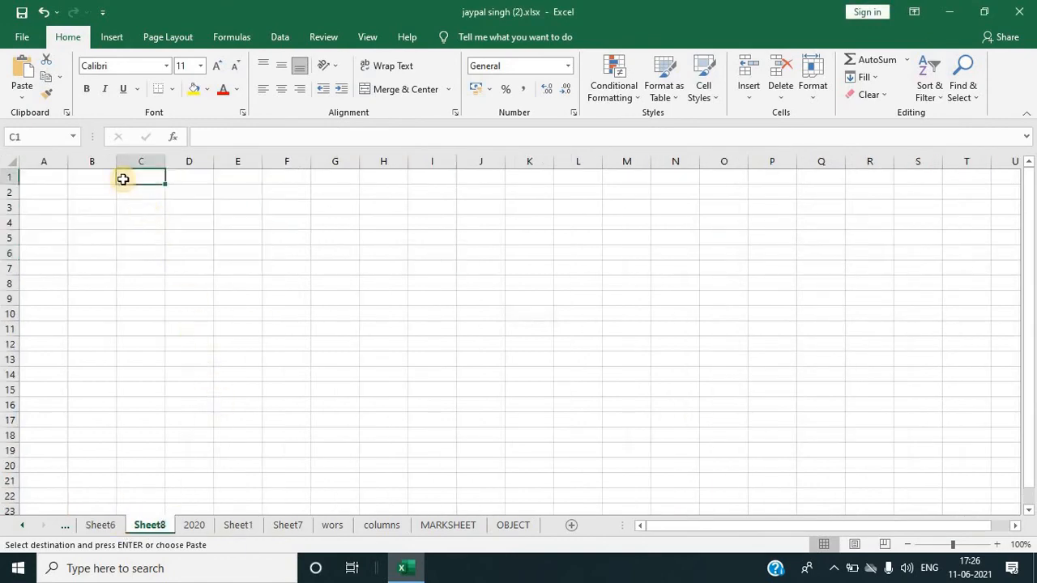
pyautogui.hotkey('ctrl', 'v')
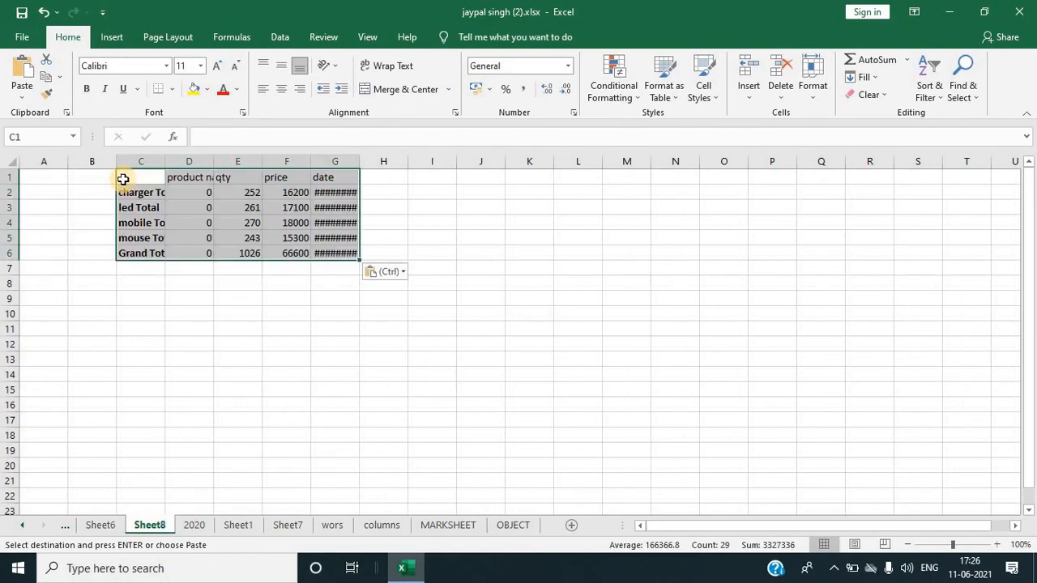
pyautogui.click(516, 240)
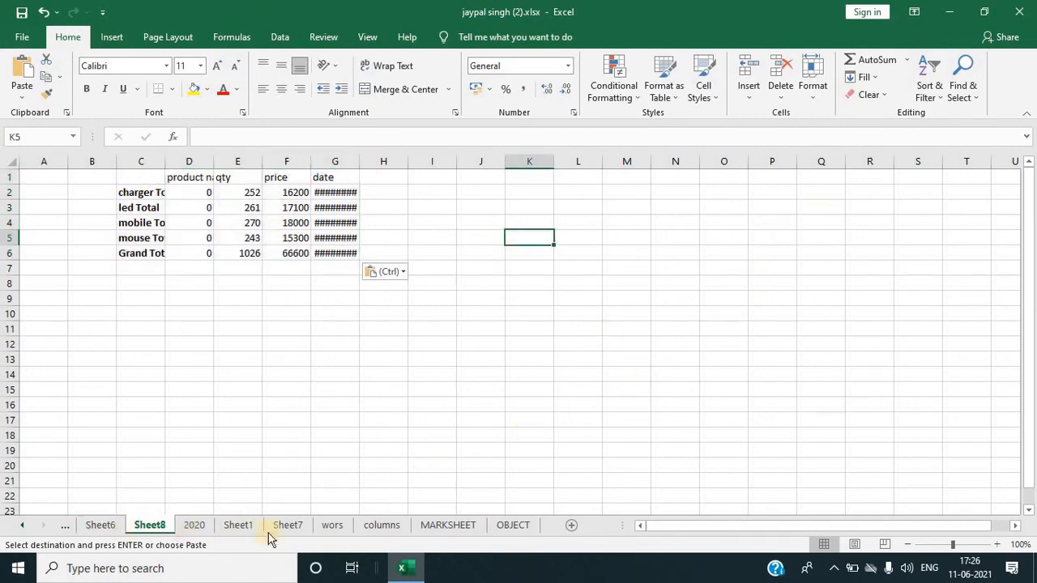
# Step: Switch to the MARKSHEET sheet and open, then close, the Go To Special dialog
pyautogui.click(381, 525)
pyautogui.click(451, 525)
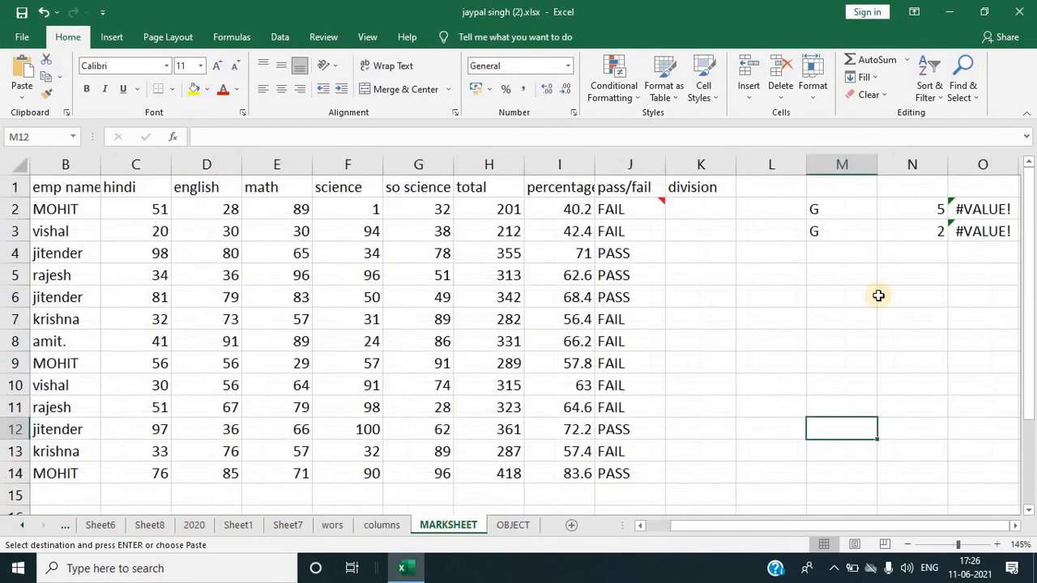
pyautogui.click(962, 88)
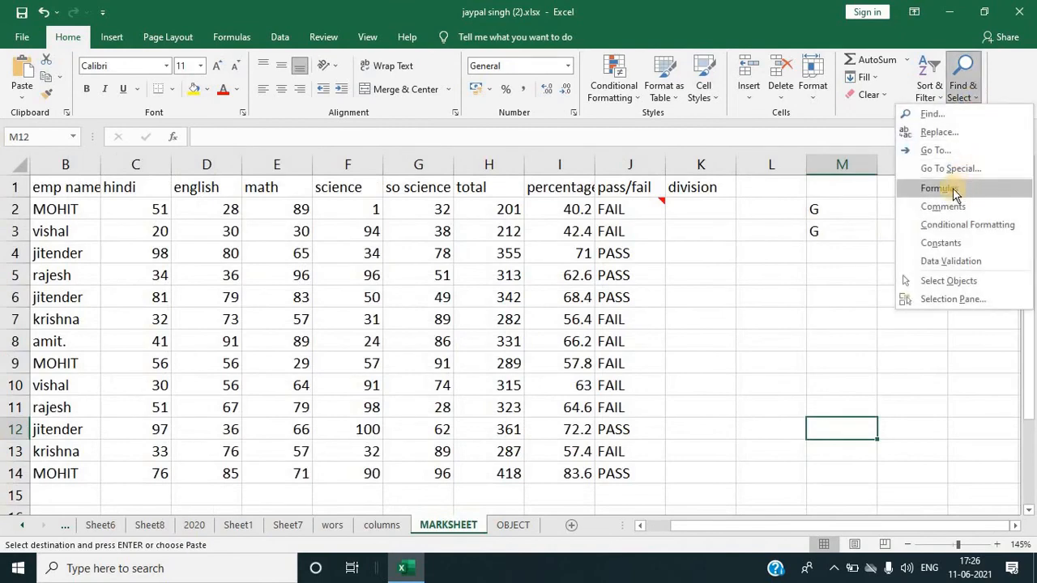
pyautogui.click(958, 168)
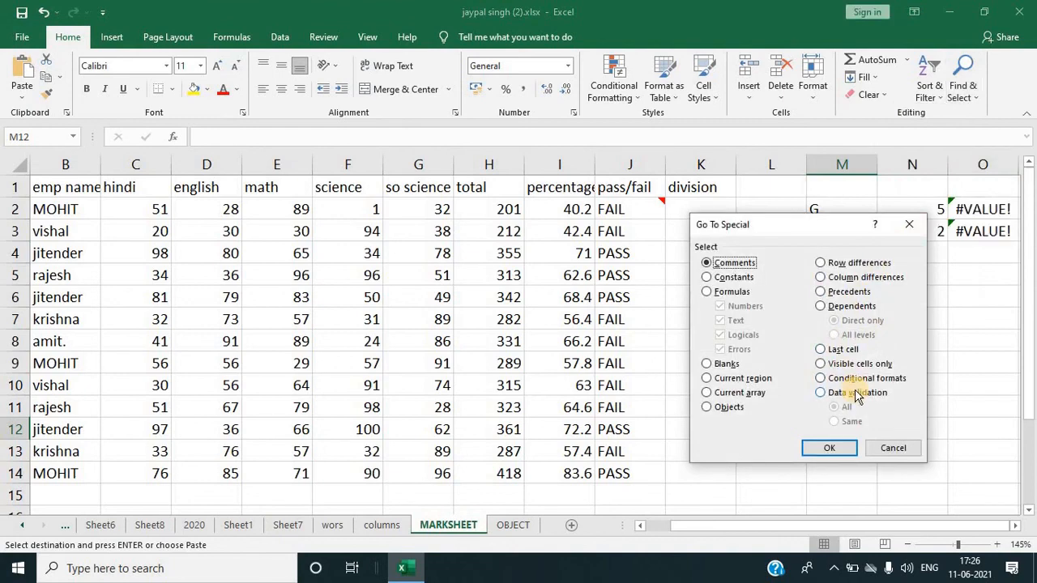
pyautogui.click(910, 225)
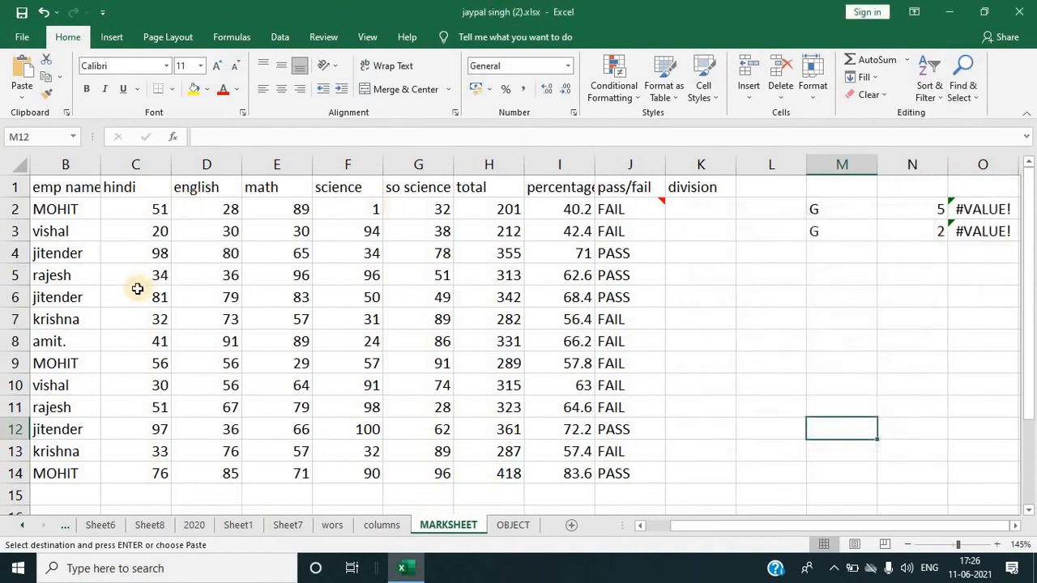
# Step: Highlight duplicate values in the emp code column with Light Red Fill with Dark Red Text
pyautogui.moveTo(698, 525); pyautogui.dragTo(627, 526)
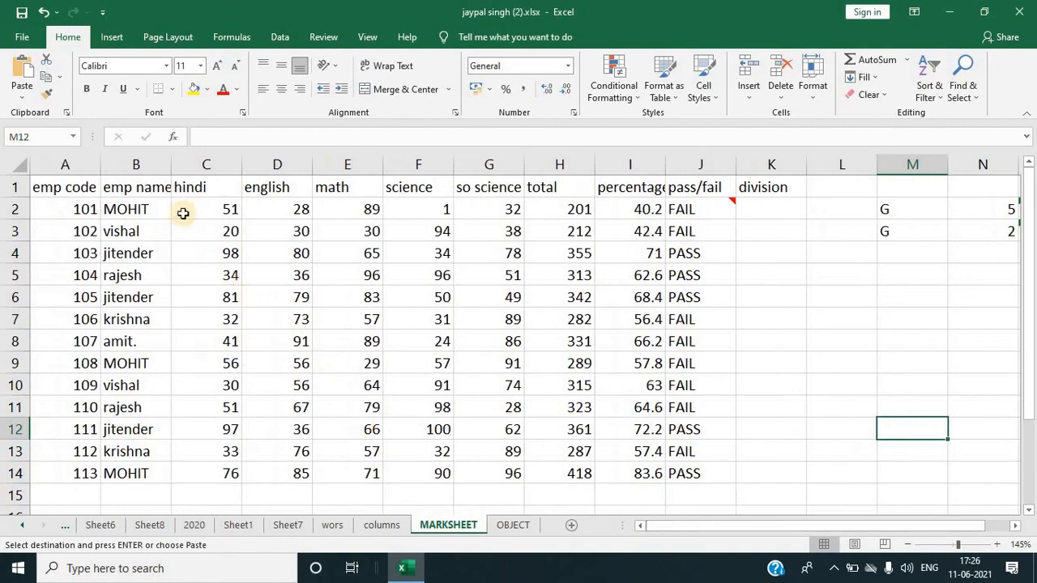
pyautogui.click(77, 166)
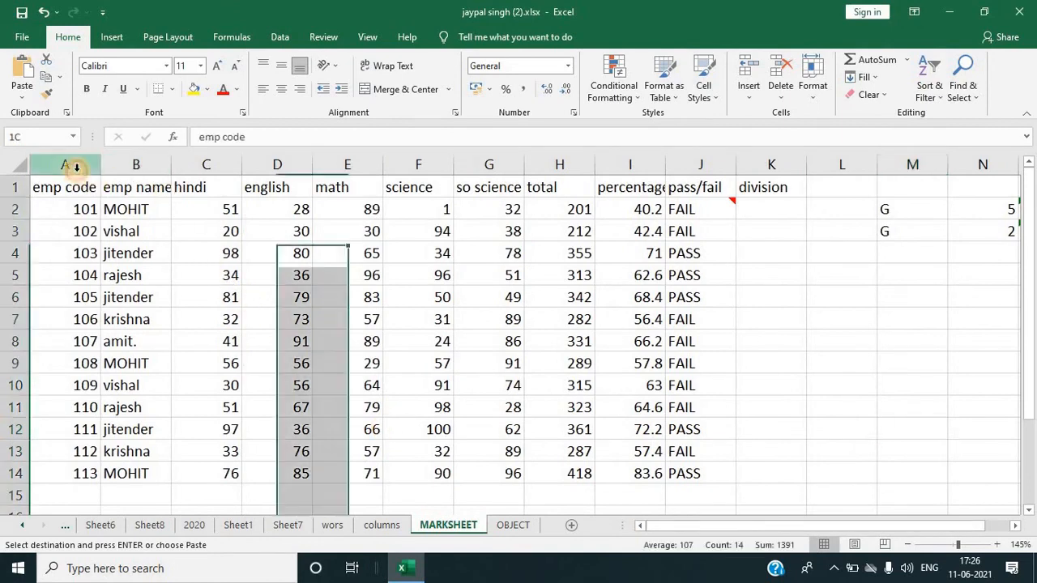
pyautogui.click(616, 85)
pyautogui.moveTo(664, 123)
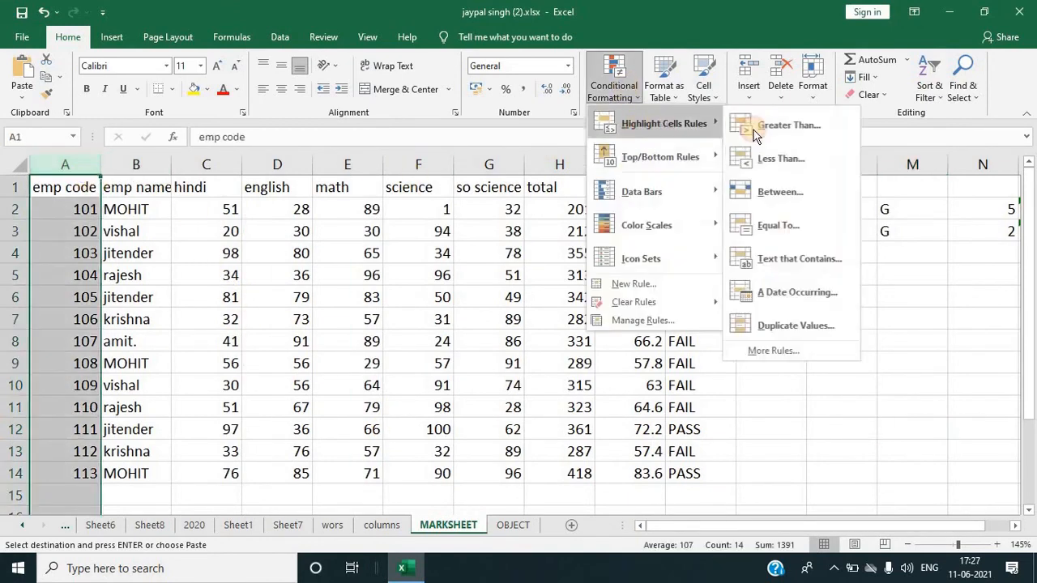
pyautogui.click(745, 325)
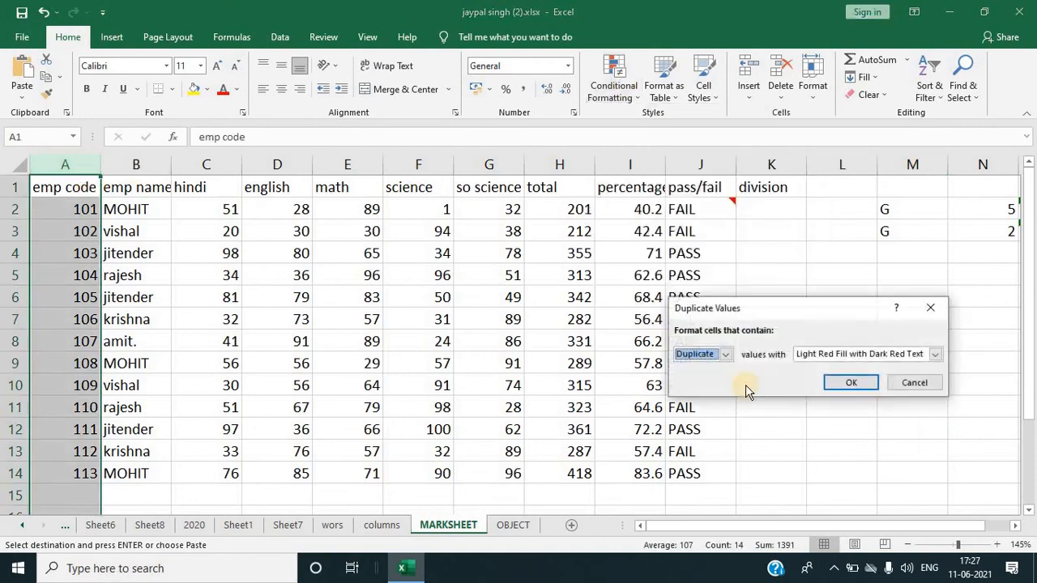
pyautogui.click(850, 384)
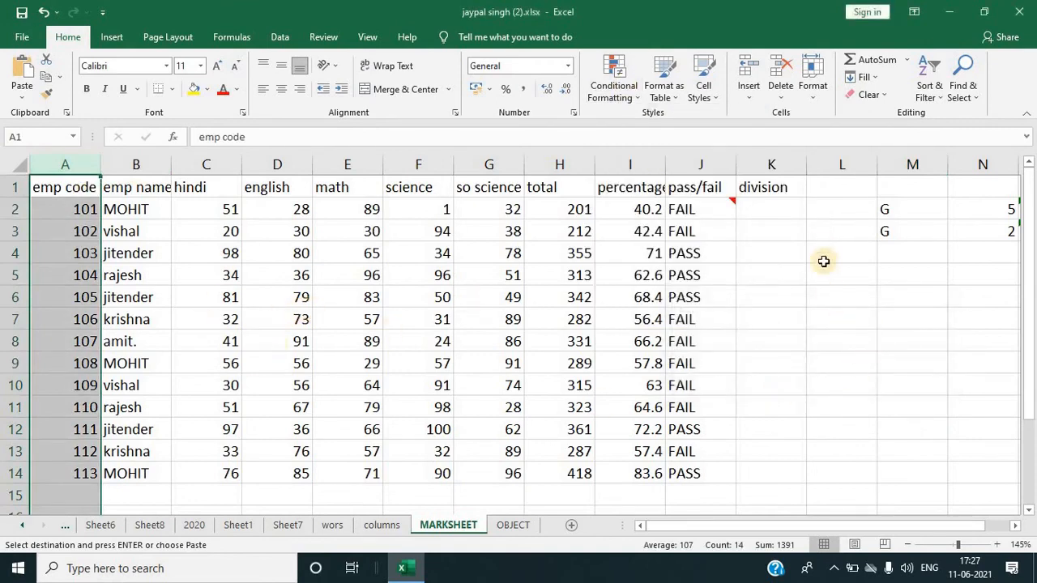
pyautogui.click(838, 229)
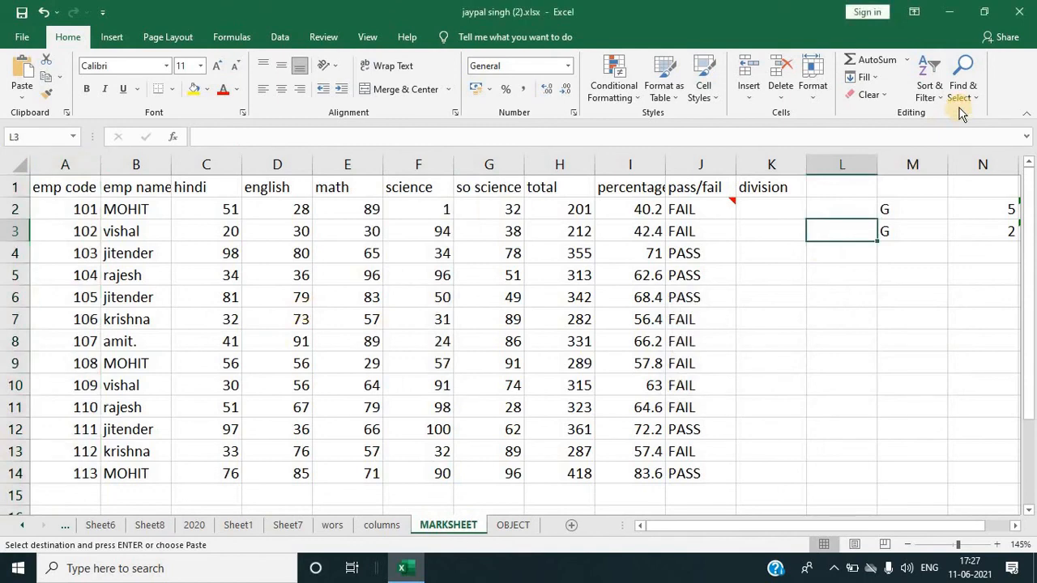
# Step: Select all cells with conditional formats on the MARKSHEET sheet using Go To Special
pyautogui.click(969, 87)
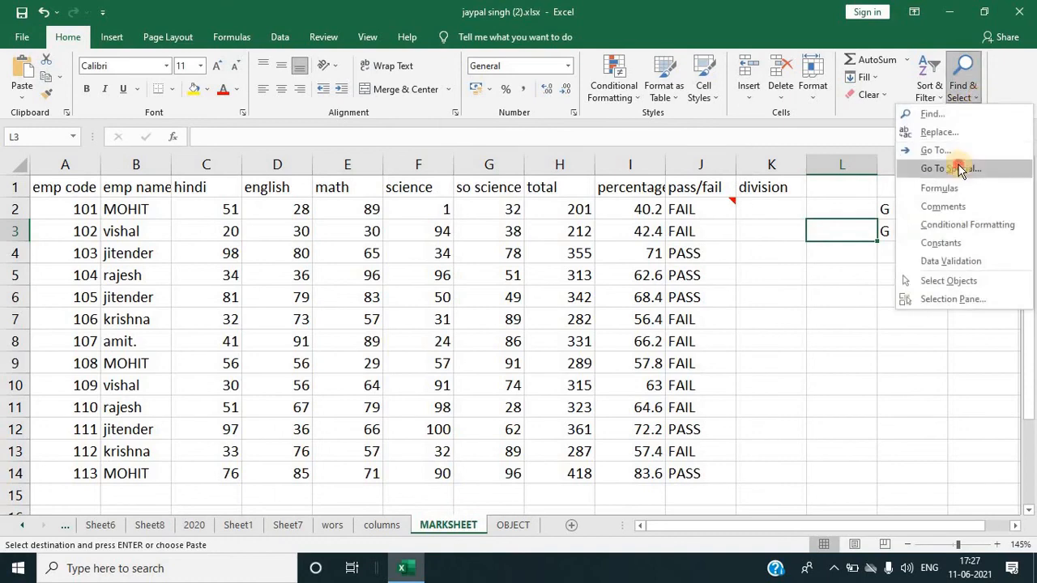
pyautogui.click(958, 167)
pyautogui.click(821, 378)
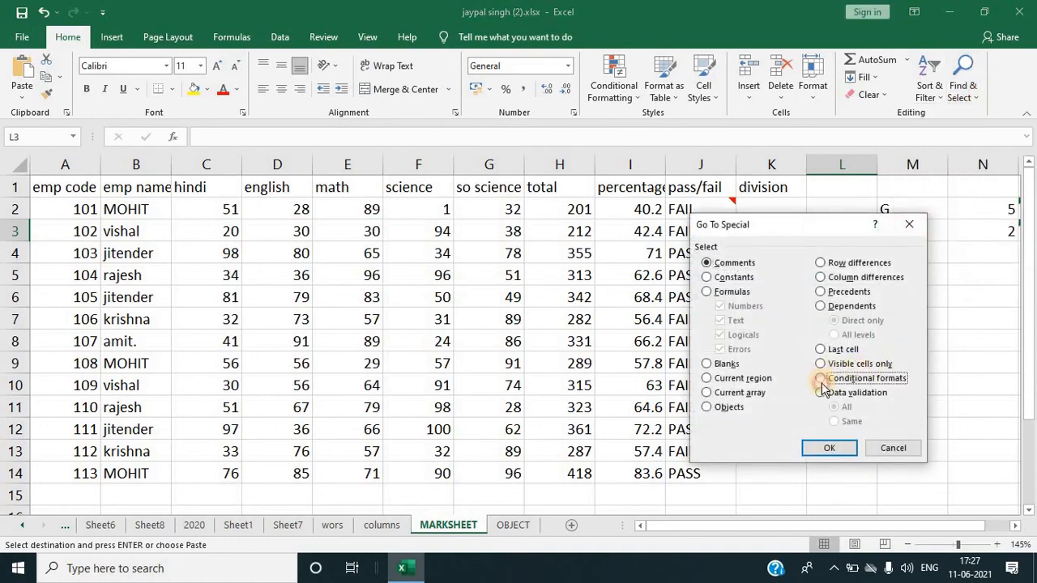
pyautogui.click(829, 448)
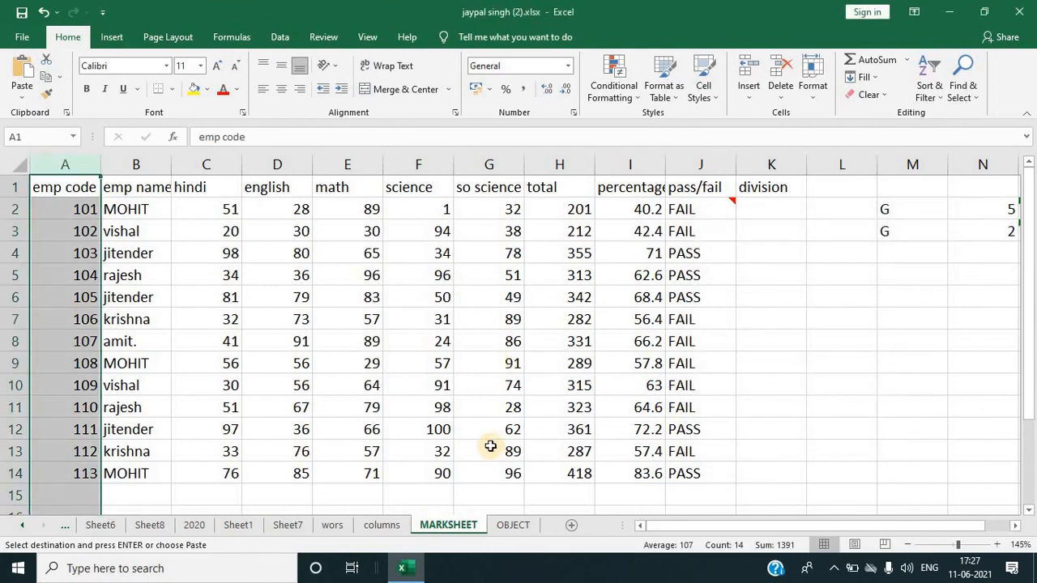
pyautogui.click(764, 367)
pyautogui.click(972, 98)
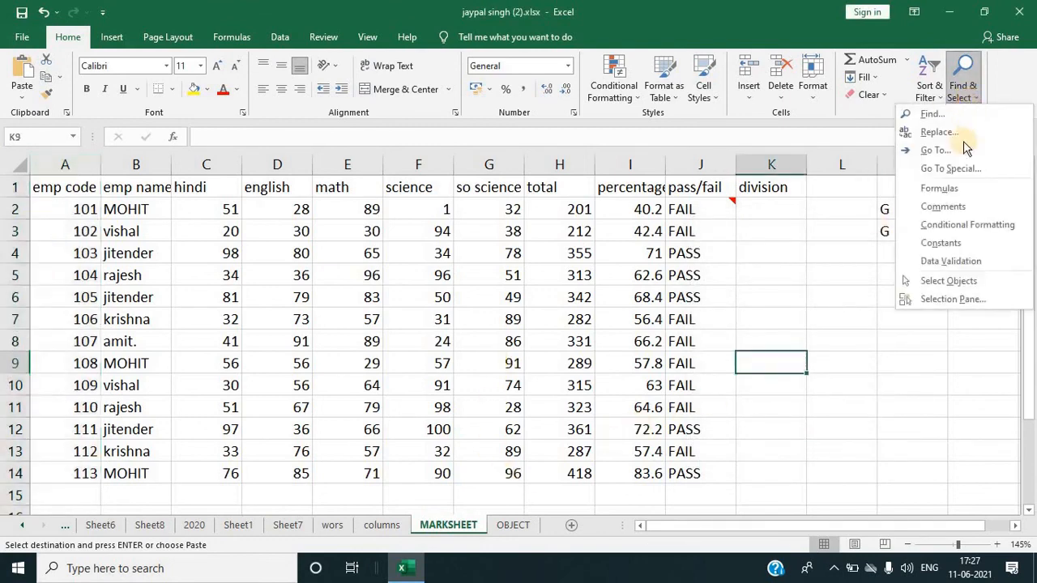
pyautogui.click(956, 170)
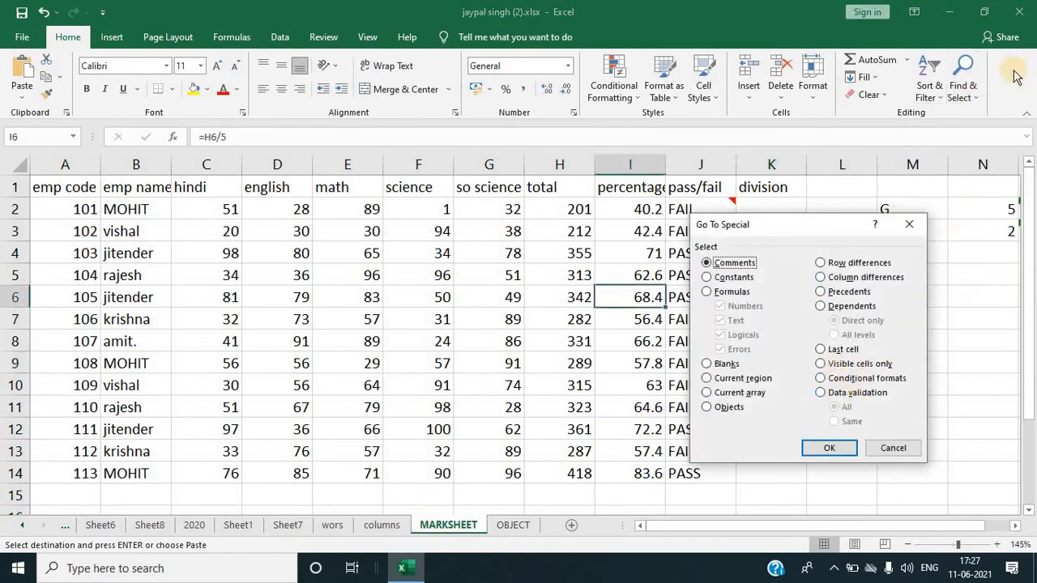
pyautogui.click(911, 231)
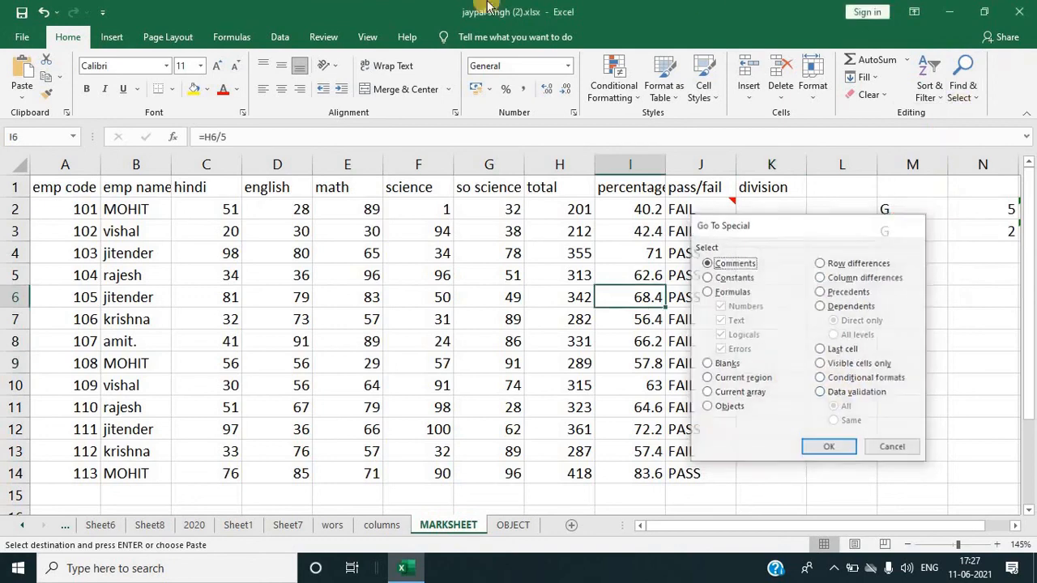
# Step: Open the Data Validation settings for the selected percentage cell and close them without changes
pyautogui.click(279, 37)
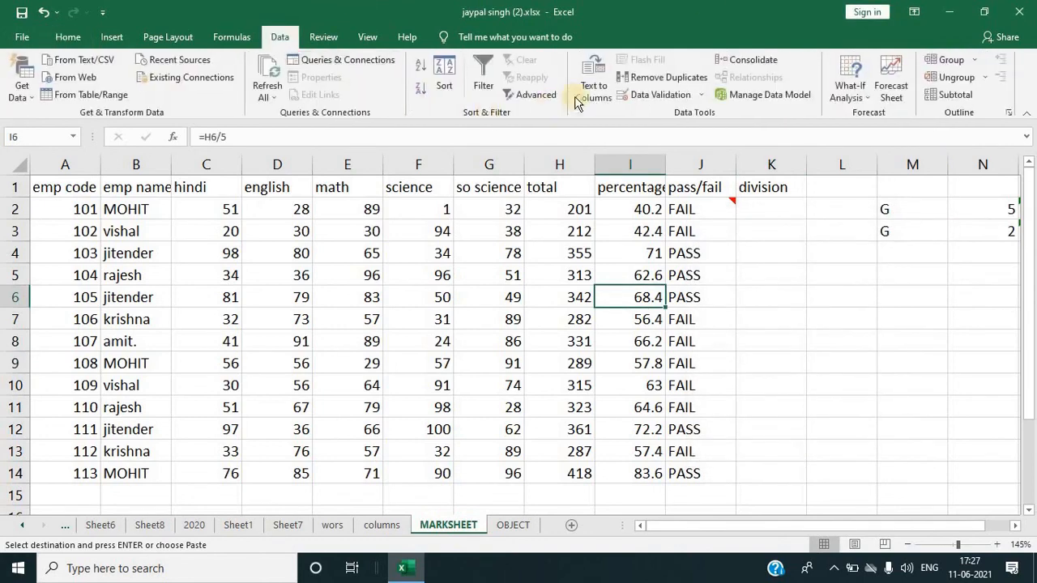
pyautogui.click(628, 97)
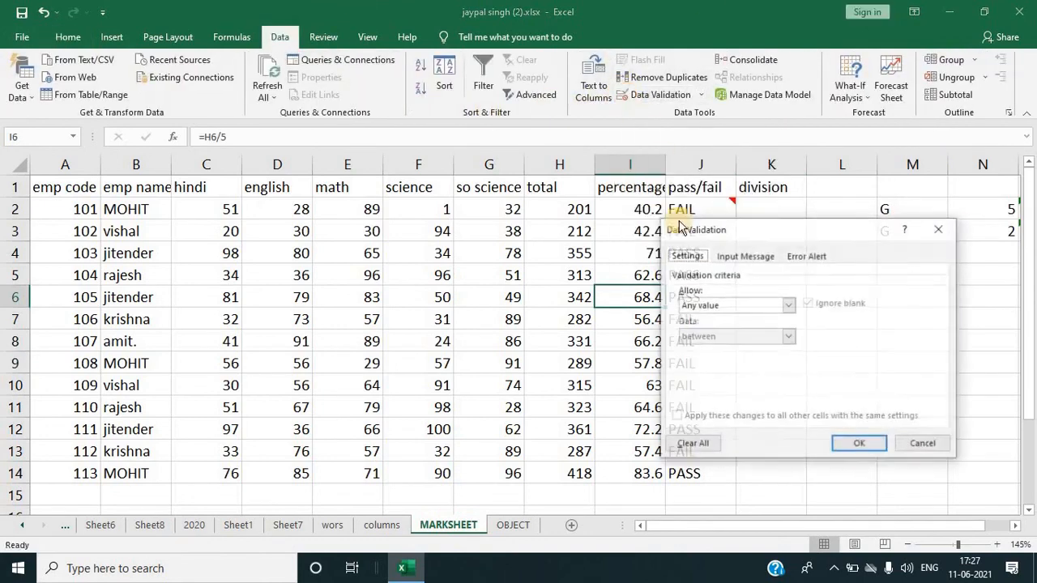
pyautogui.click(938, 230)
pyautogui.click(68, 37)
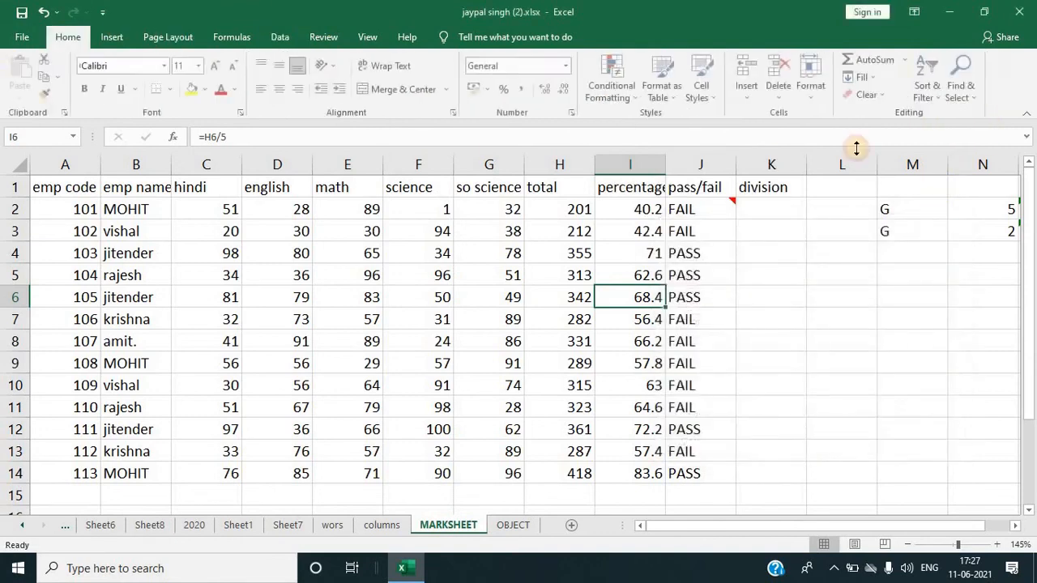
# Step: Try to select all cells with data validation using Go To Special, then dismiss the message
pyautogui.click(962, 87)
pyautogui.click(947, 170)
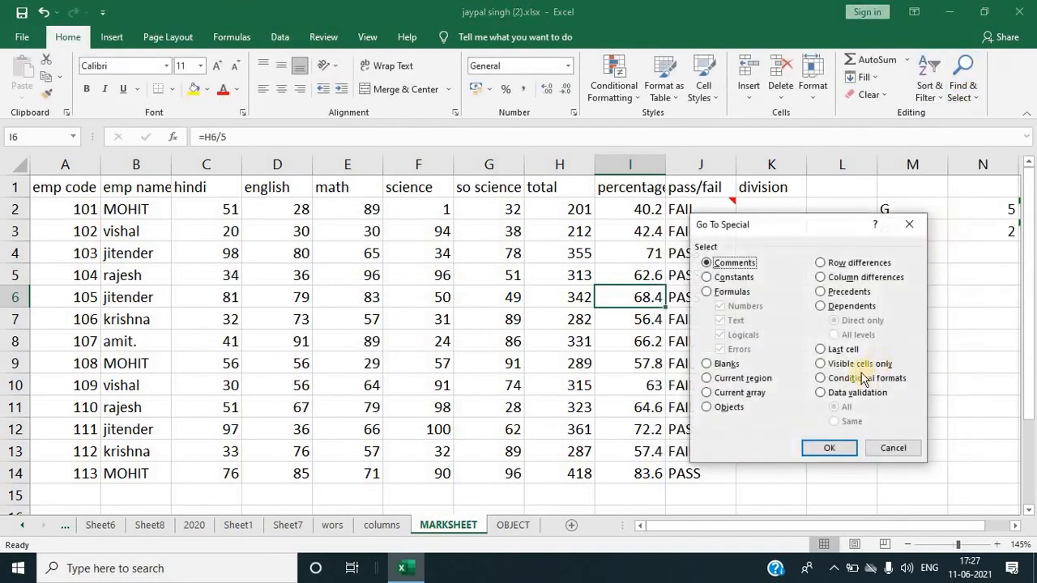
pyautogui.click(826, 393)
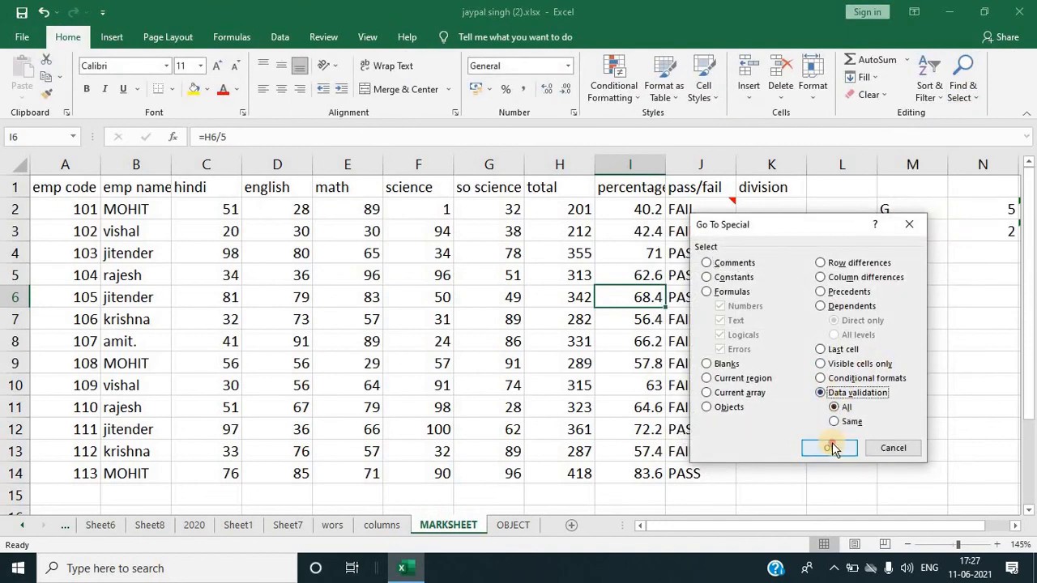
pyautogui.click(831, 445)
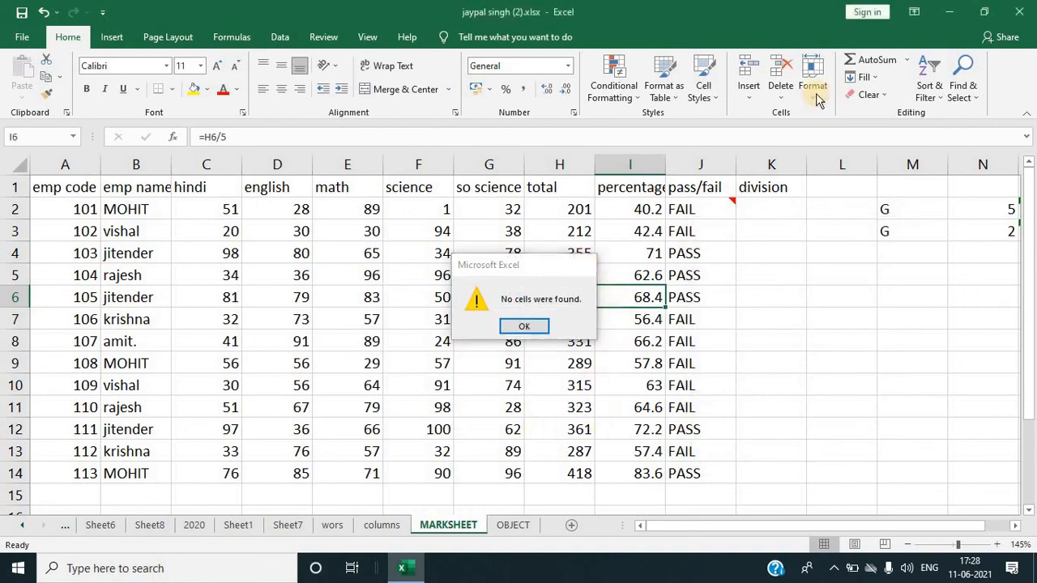
pyautogui.click(585, 264)
pyautogui.click(963, 91)
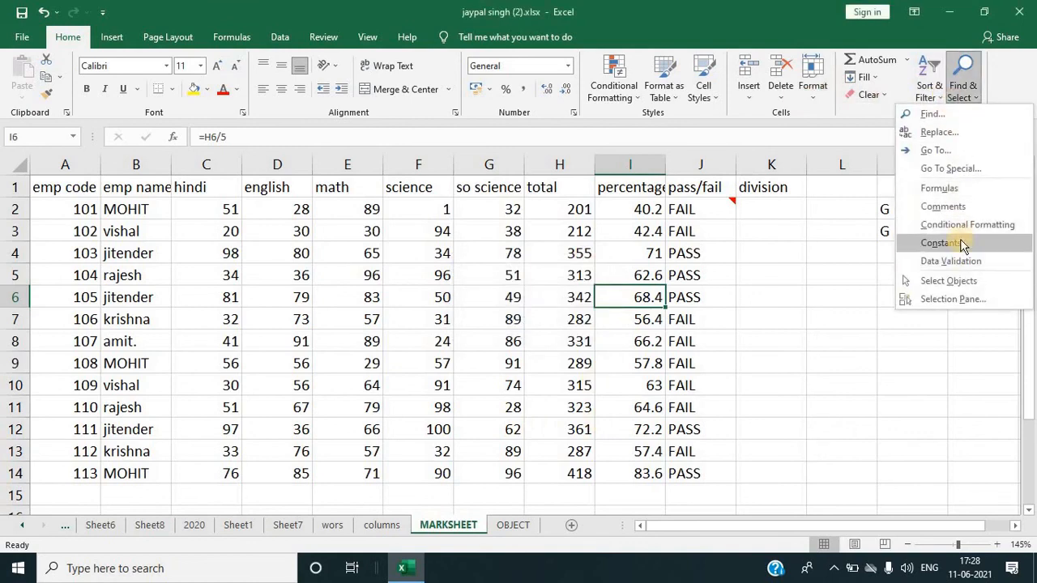
pyautogui.click(958, 168)
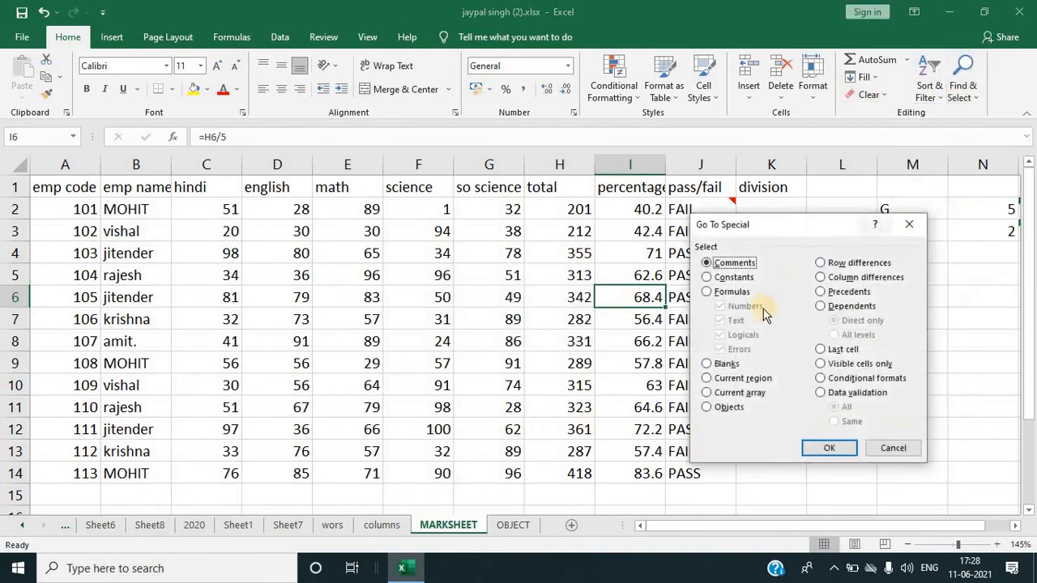
pyautogui.click(908, 222)
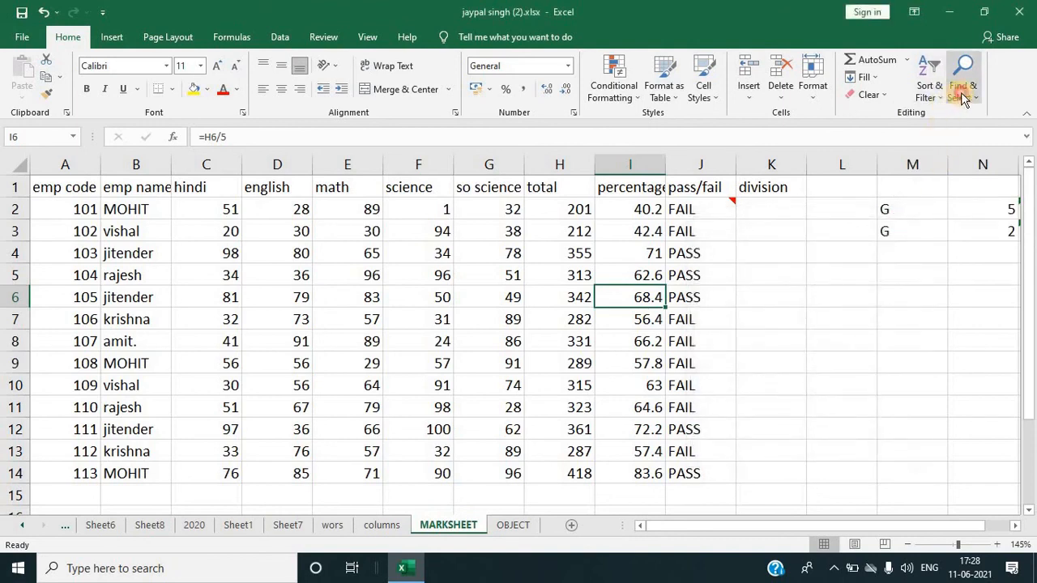
# Step: Switch to the OBJECT sheet containing the shapes
pyautogui.click(962, 77)
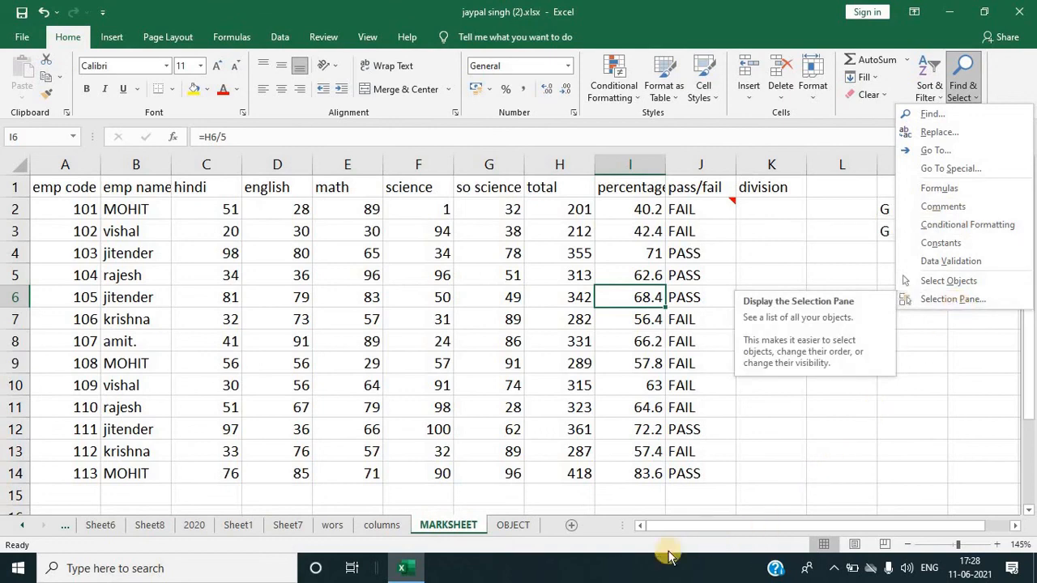
pyautogui.click(523, 526)
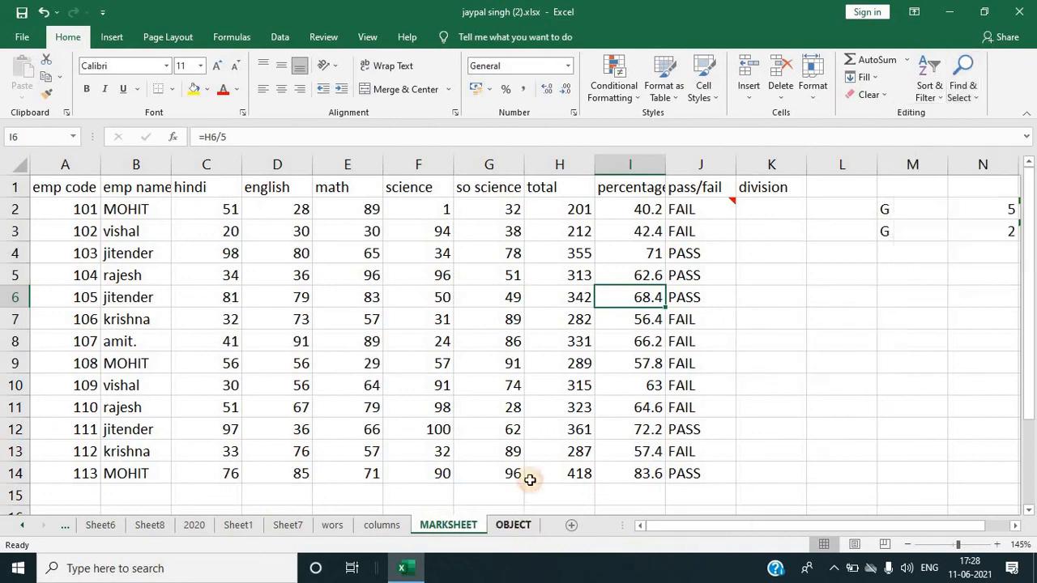
pyautogui.click(502, 523)
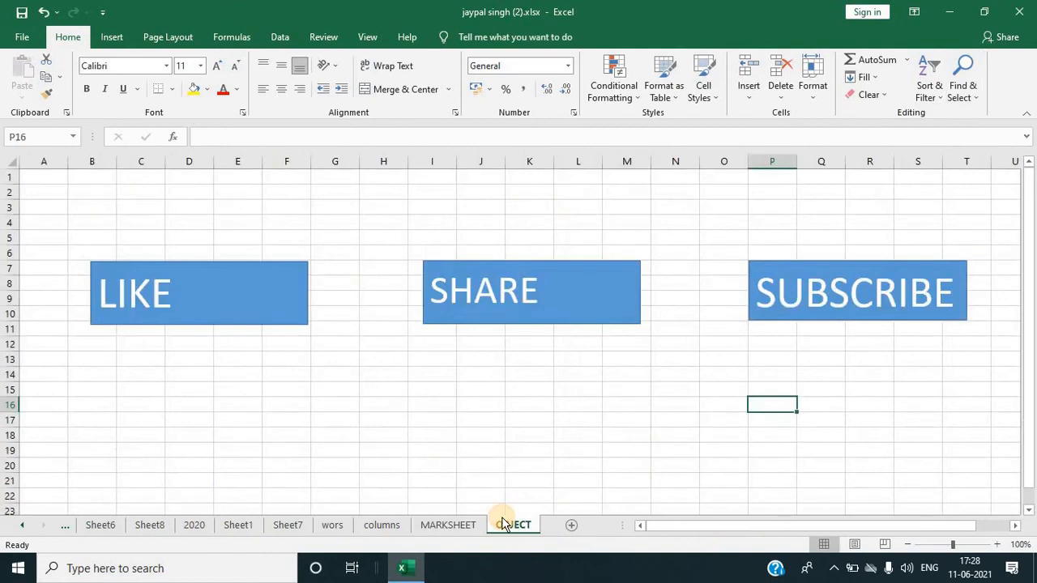